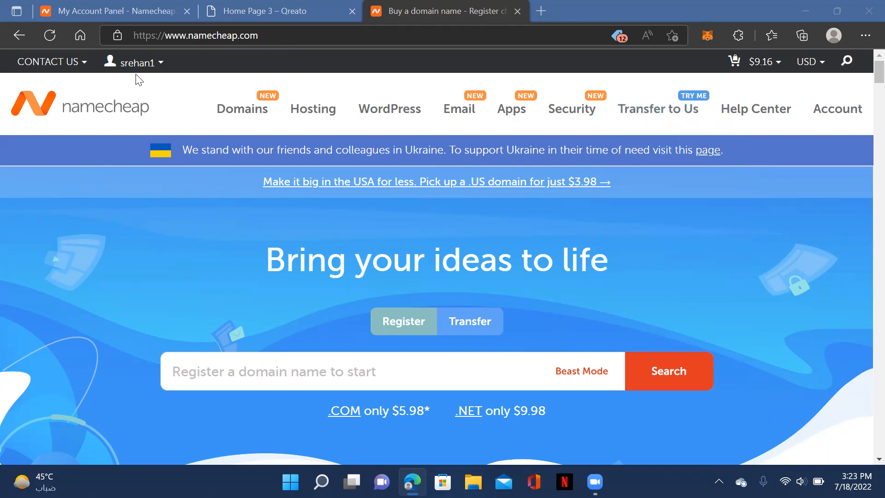
pyautogui.moveTo(133, 65)
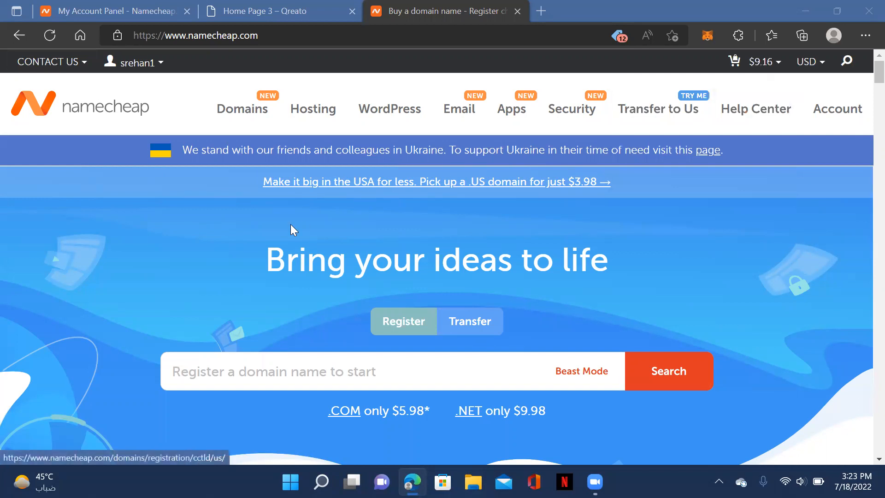
pyautogui.scroll(-1, 291, 224)
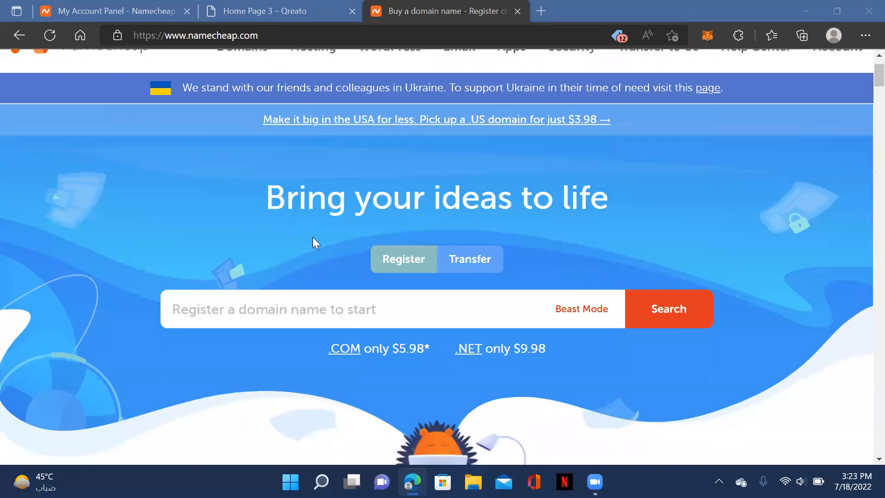
pyautogui.scroll(1, 313, 237)
# - Open the Managed WordPress Hosting page from the Namecheap home page
pyautogui.moveTo(301, 114)
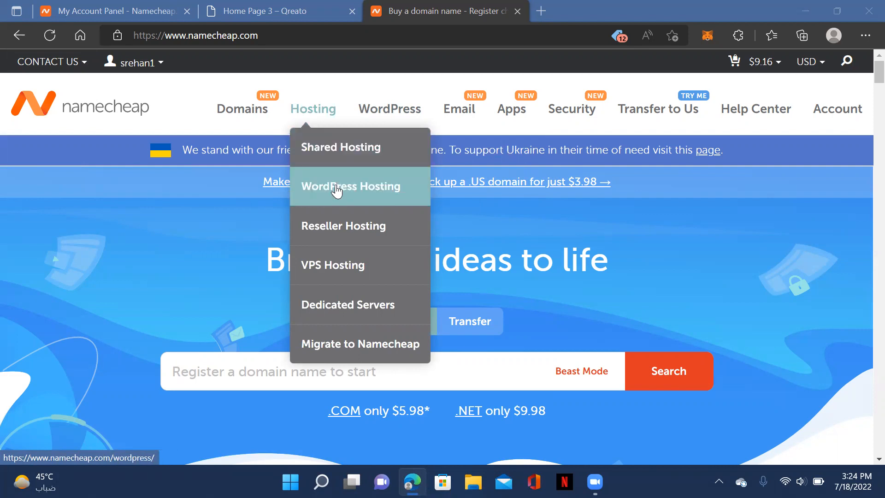
pyautogui.moveTo(400, 116)
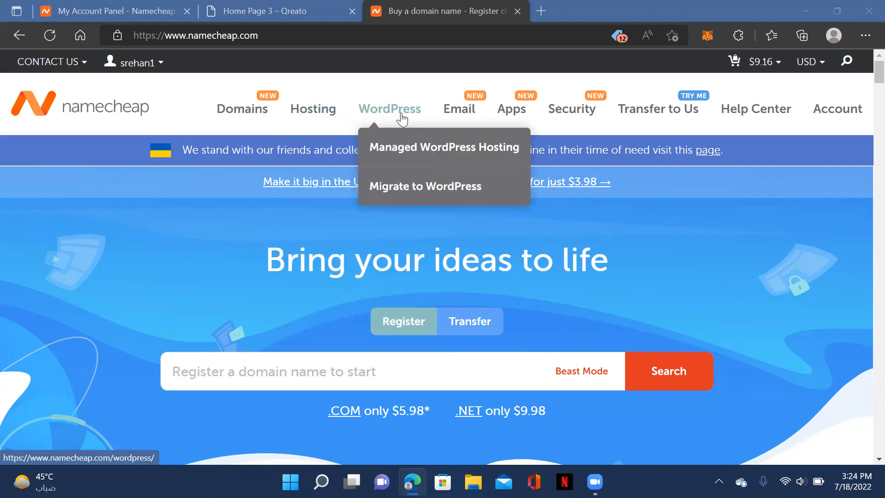
pyautogui.click(400, 142)
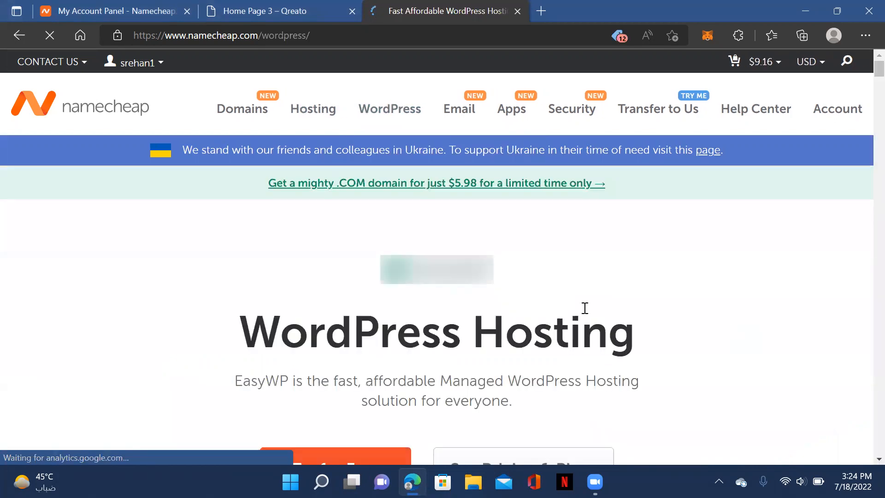
# - Open the EasyWP free trial checkout, review the purchase summary and payment method, and return to the WordPress Hosting page
pyautogui.scroll(-4, 556, 305)
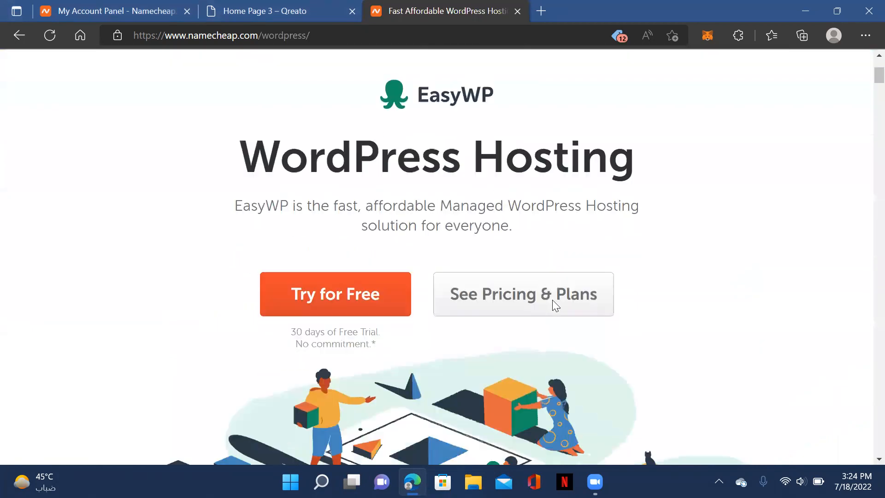
pyautogui.click(317, 292)
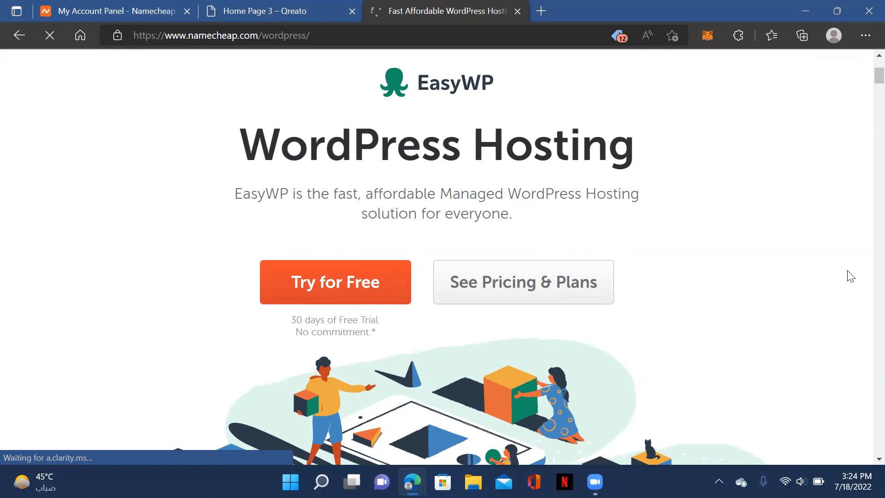
pyautogui.scroll(-3, 850, 276)
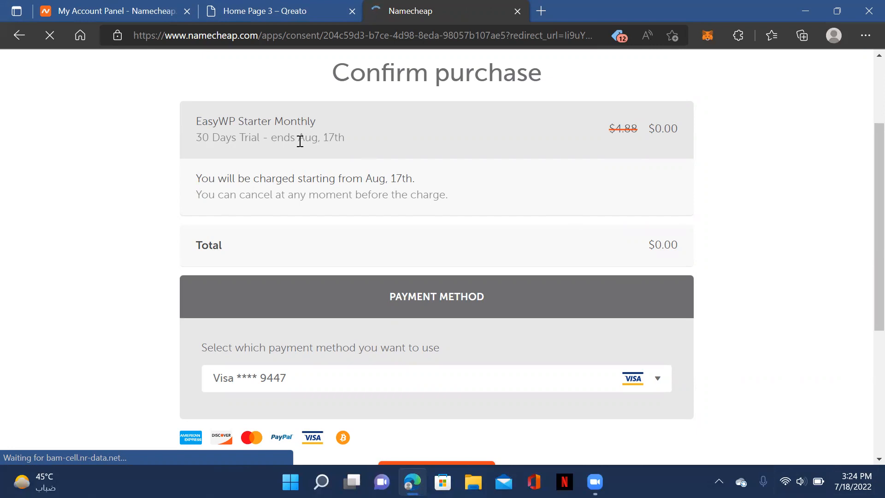
pyautogui.scroll(-3, 298, 156)
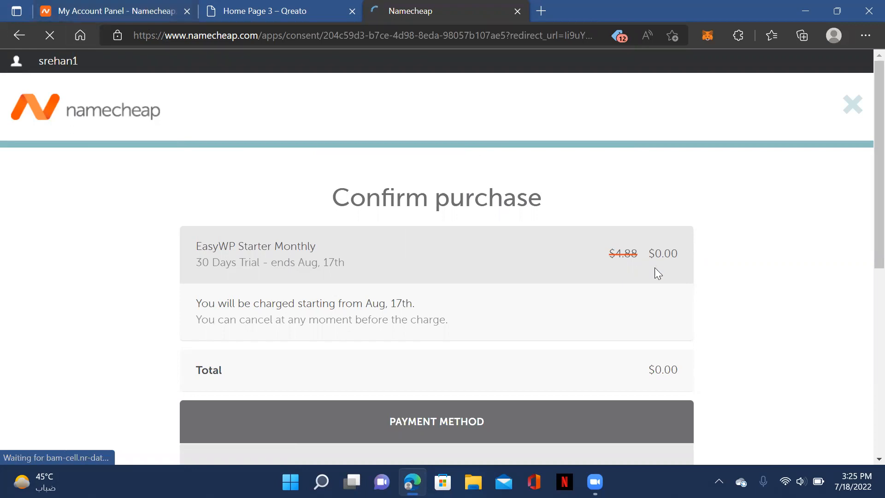
pyautogui.click(19, 36)
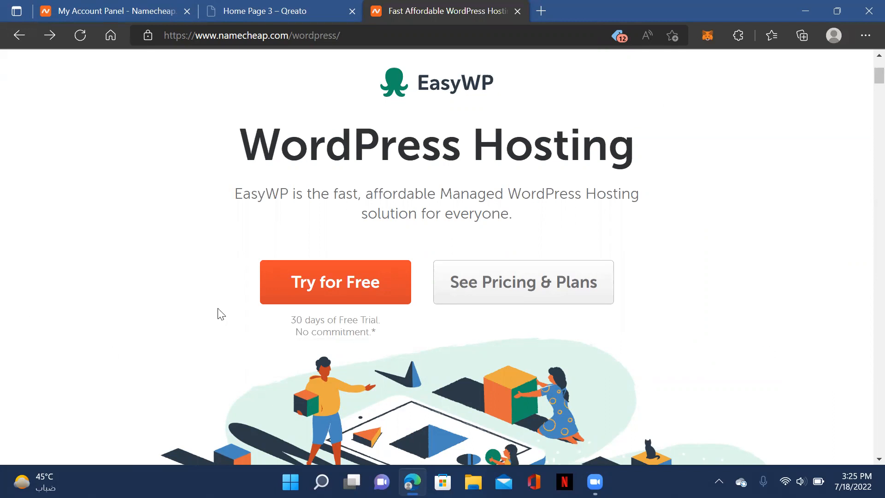
# - Open the EasyWP pricing and plans page and review the yearly prices of the Starter, Turbo and Supersonic plans
pyautogui.click(572, 293)
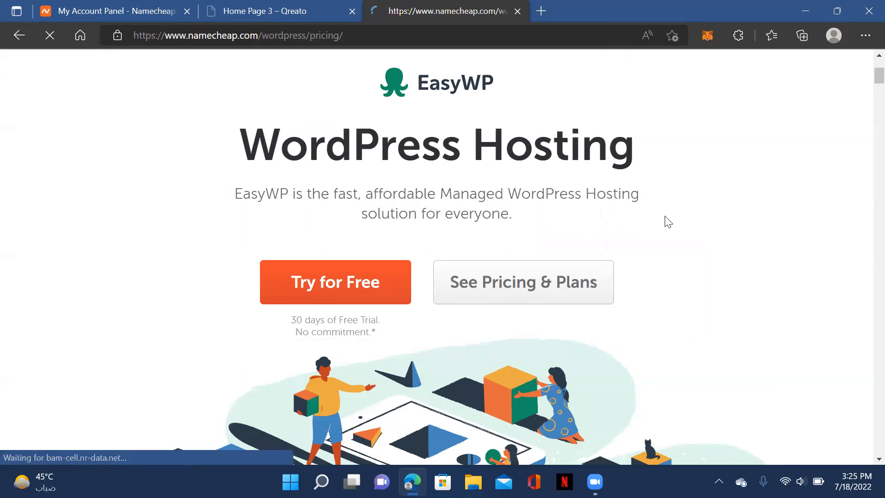
pyautogui.scroll(-10, 667, 221)
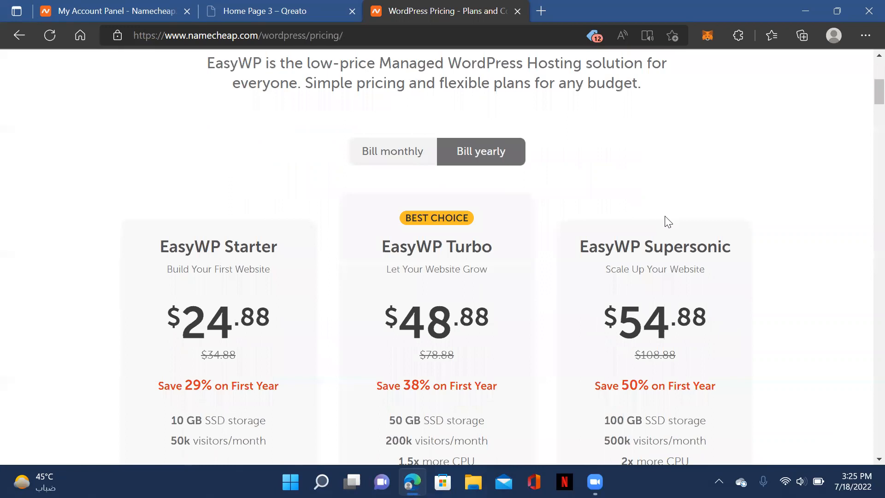
pyautogui.scroll(3, 295, 143)
pyautogui.scroll(-3, 10, 294)
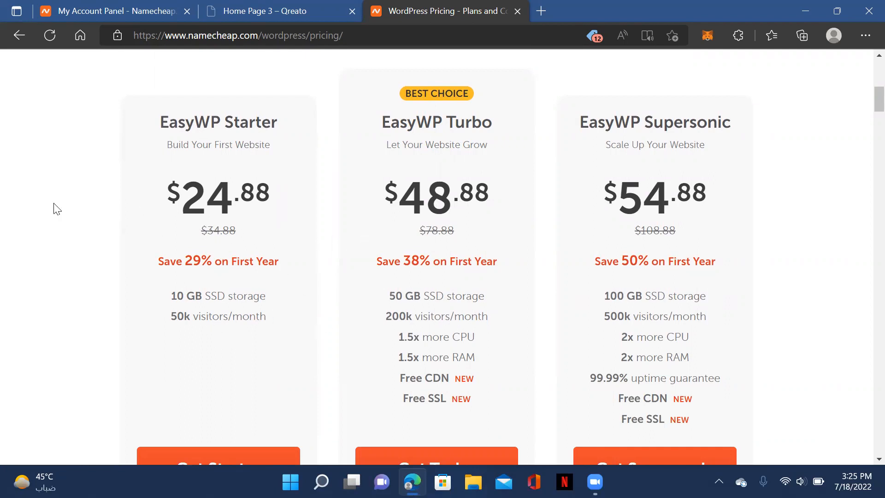
pyautogui.scroll(5, 449, 208)
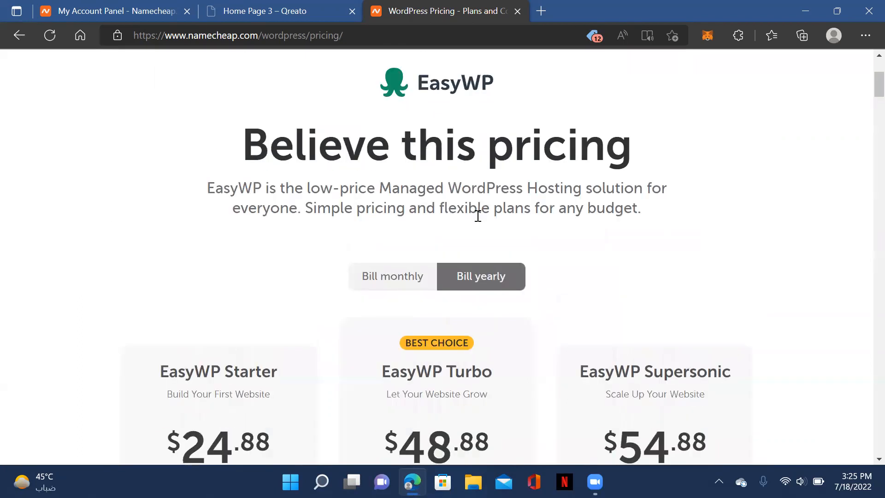
# - Switch the EasyWP plans to monthly billing and compare their prices and included features
pyautogui.click(393, 276)
pyautogui.scroll(-5, 799, 263)
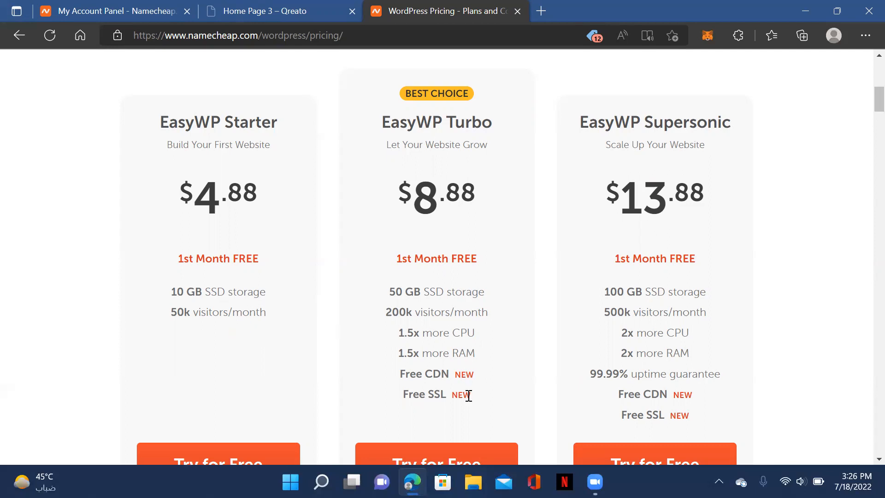
pyautogui.scroll(-2, 419, 312)
pyautogui.scroll(9, 417, 204)
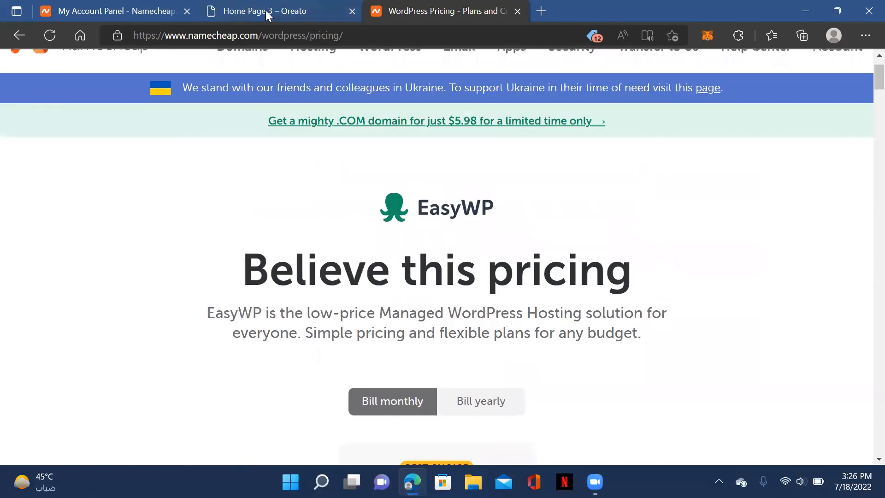
# - Go to the Namecheap account panel and check the Hosting List for existing hosting services
pyautogui.click(130, 13)
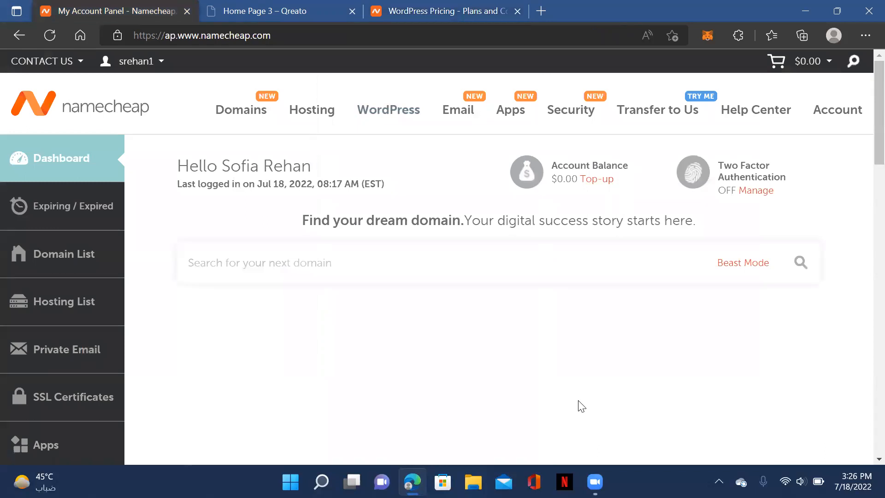
pyautogui.moveTo(243, 124)
pyautogui.click(837, 109)
pyautogui.click(63, 308)
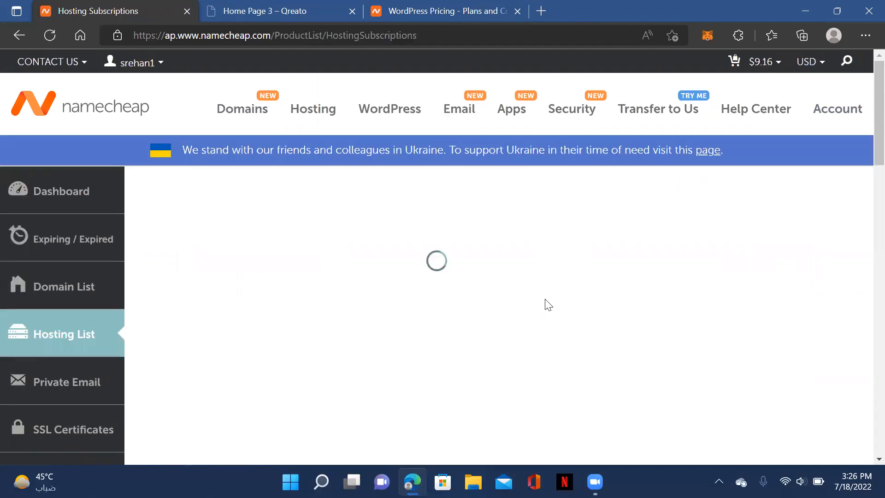
pyautogui.scroll(-5, 544, 298)
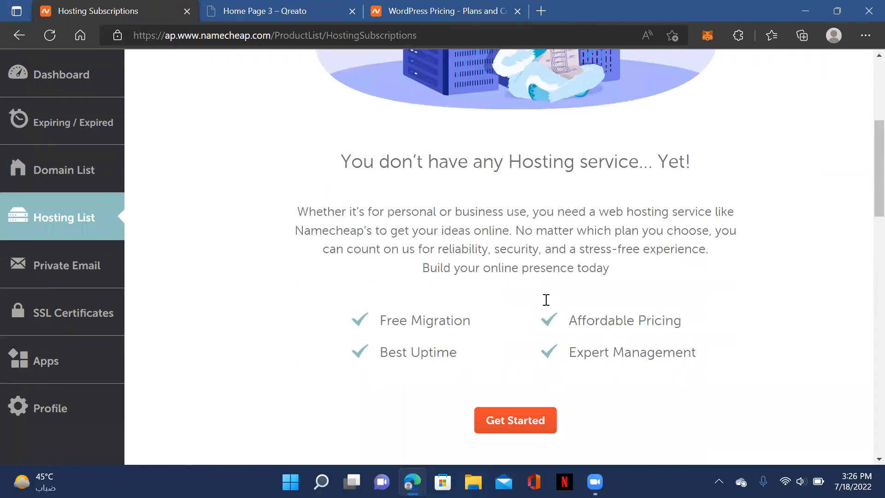
# - Look through the Web Hosting offers reached from the empty Hosting List, and return to the list
pyautogui.click(503, 375)
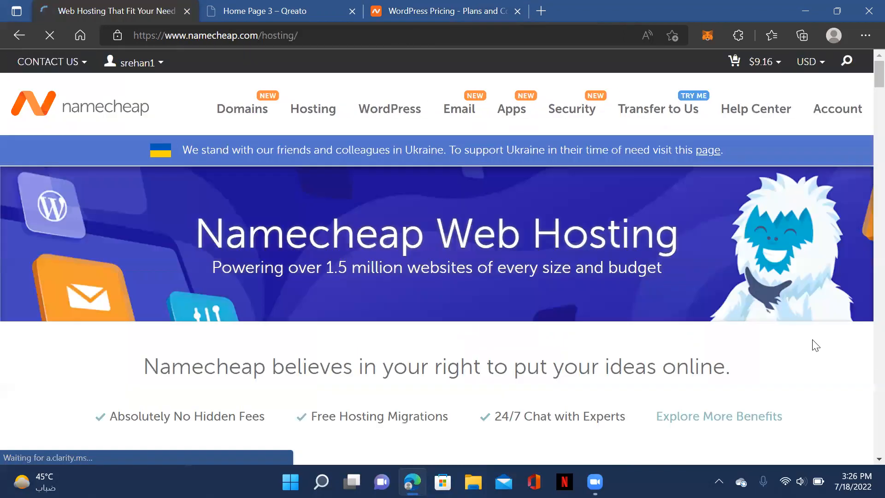
pyautogui.scroll(-3, 817, 348)
pyautogui.scroll(-4, 816, 346)
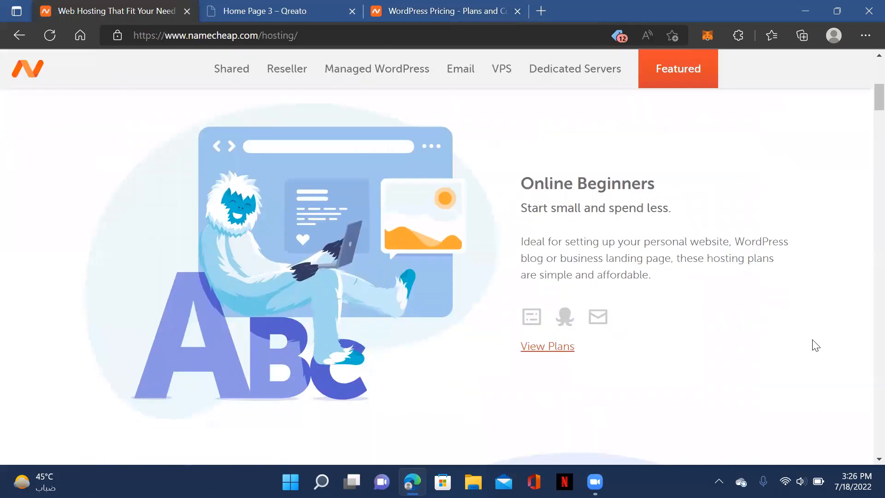
pyautogui.scroll(-1, 816, 346)
pyautogui.scroll(8, 815, 344)
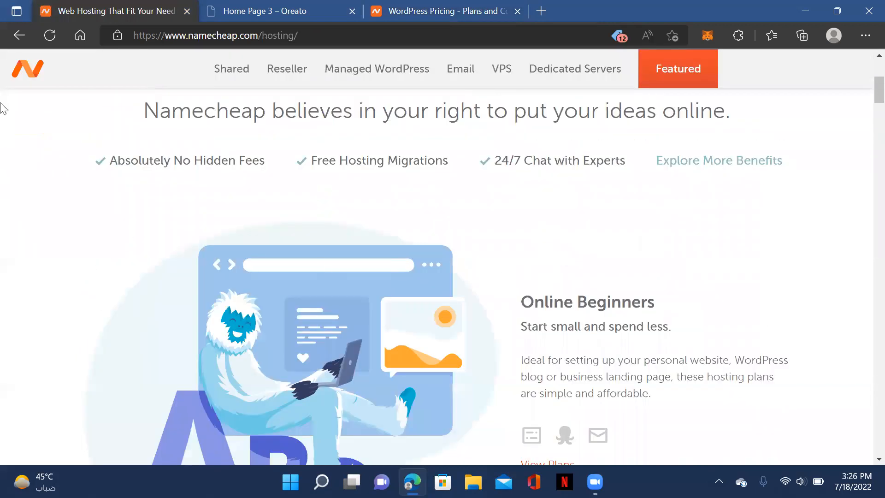
pyautogui.click(18, 37)
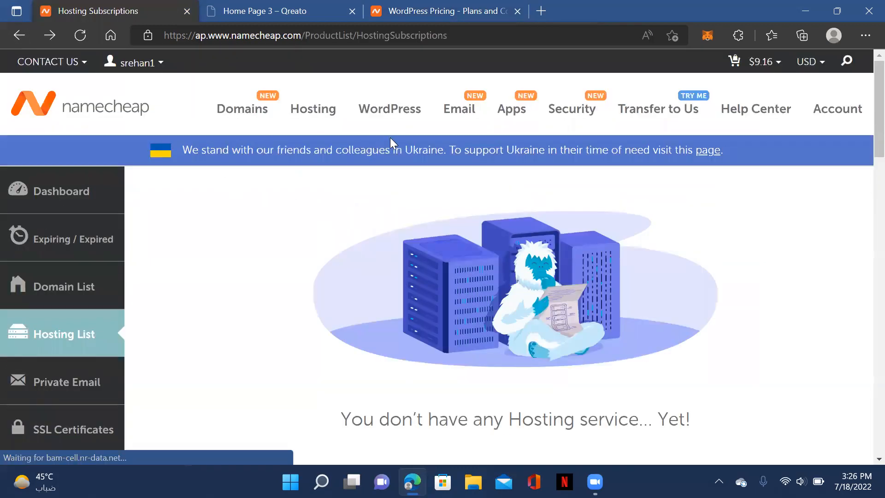
# - Open Managed WordPress Hosting, start the EasyWP free trial, and check the order and payment details on the purchase confirmation page
pyautogui.moveTo(382, 118)
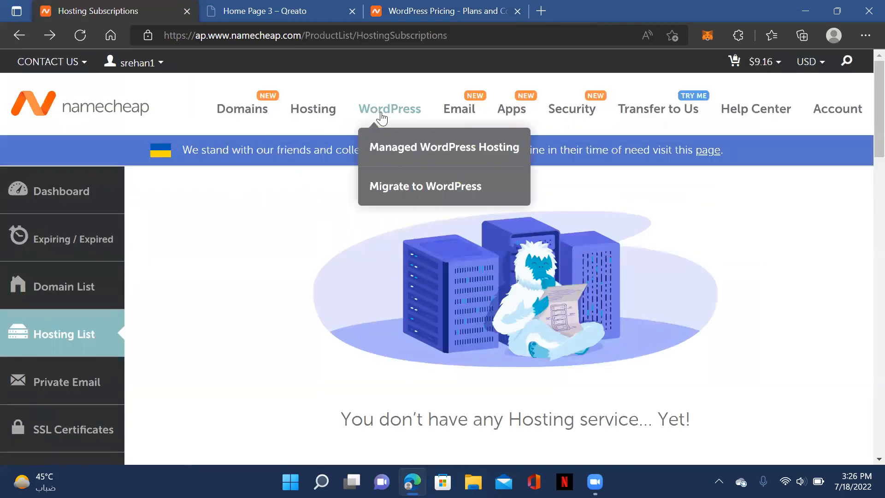
pyautogui.click(389, 143)
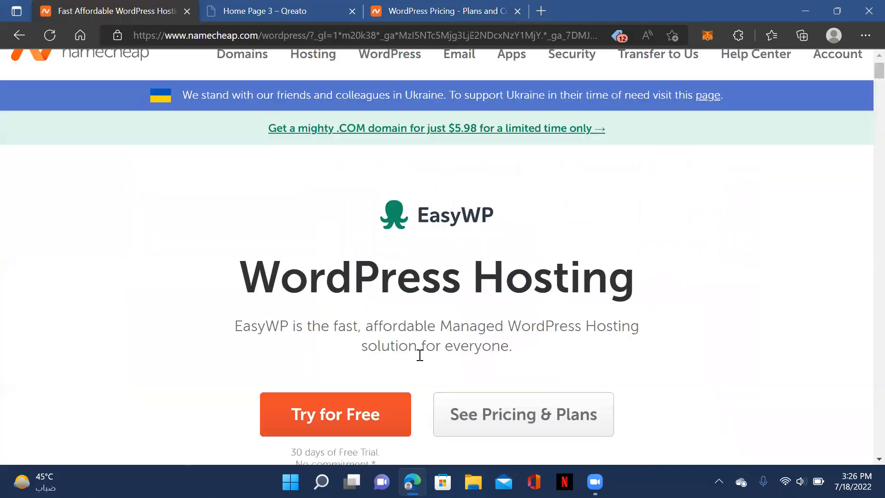
pyautogui.scroll(-3, 418, 357)
pyautogui.click(392, 352)
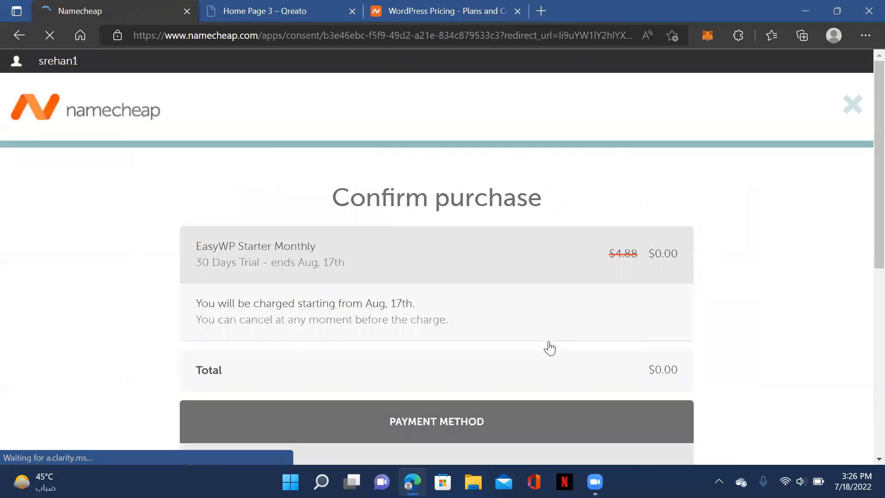
pyautogui.scroll(-8, 549, 348)
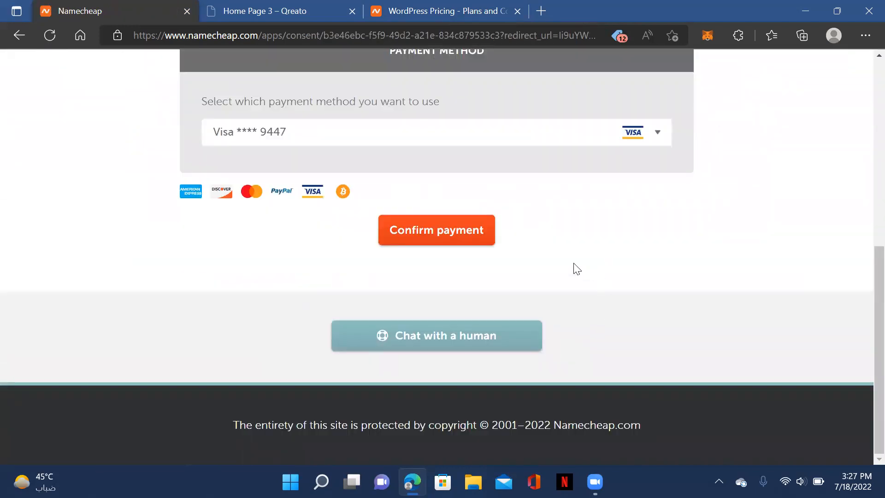
pyautogui.scroll(8, 575, 270)
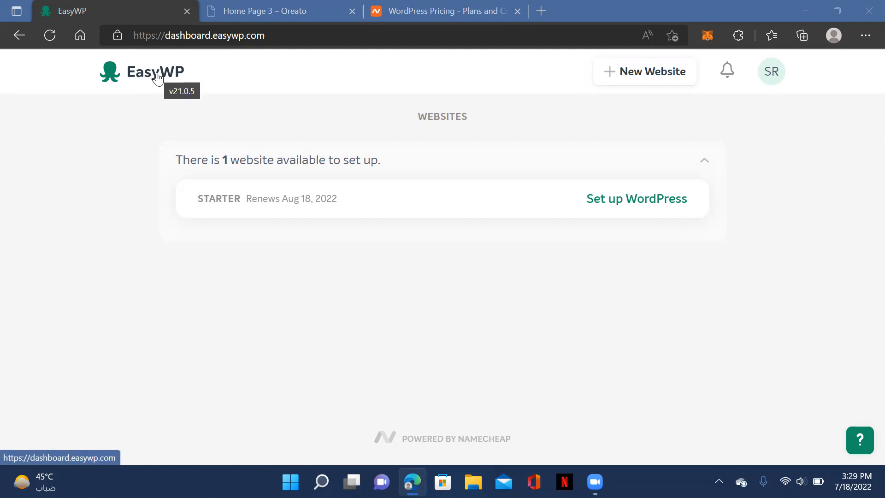
# - Go back to the open WordPress pricing page and examine the feature comparison table of the three EasyWP plans
pyautogui.click(433, 11)
pyautogui.scroll(-10, 626, 360)
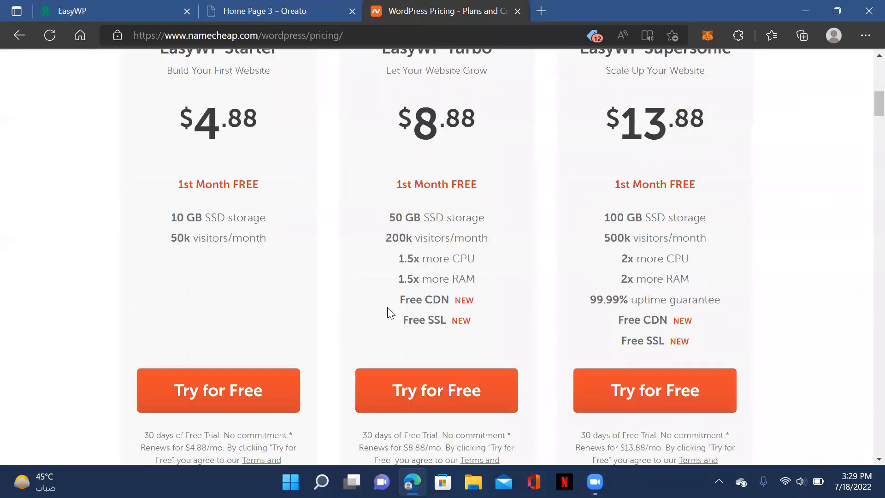
pyautogui.scroll(-15, 652, 349)
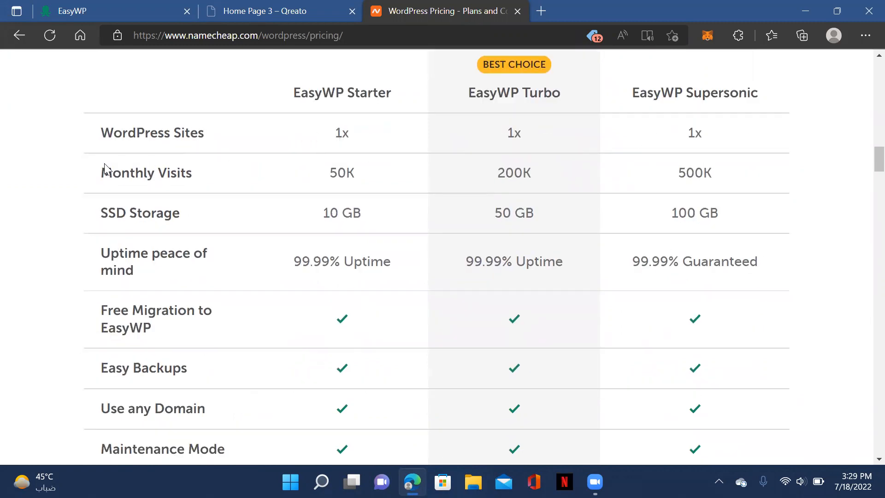
pyautogui.scroll(-2, 417, 371)
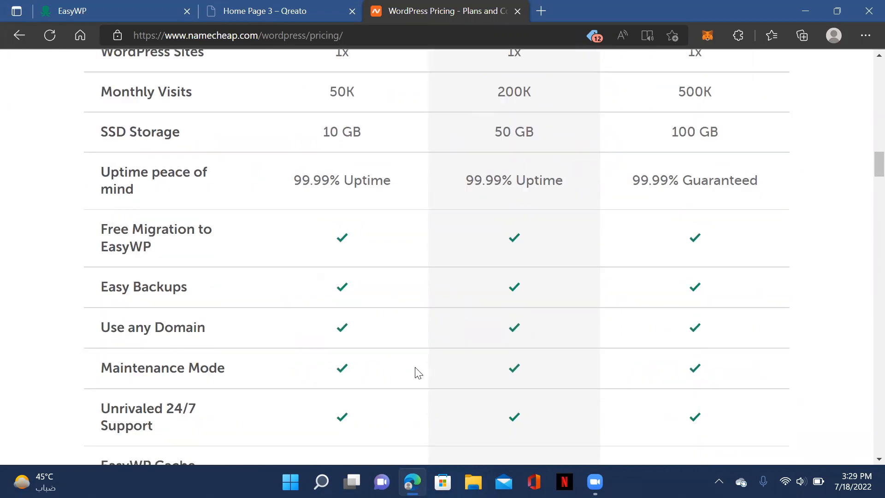
pyautogui.scroll(-4, 418, 373)
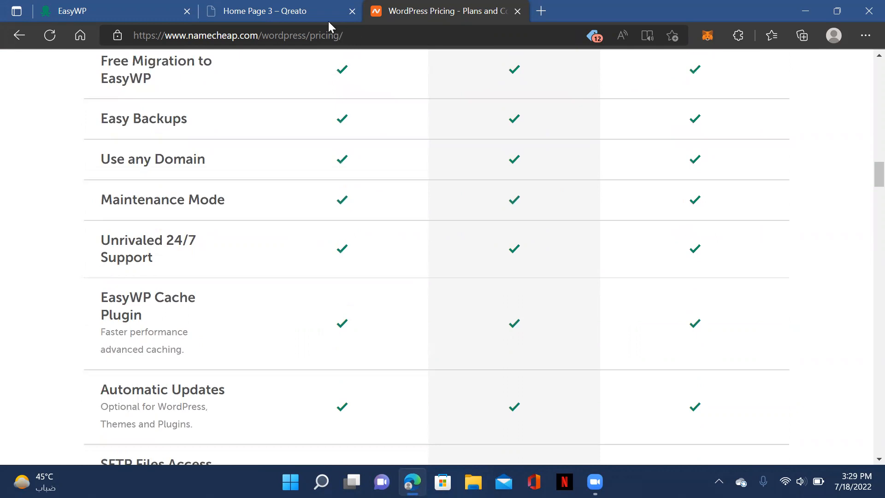
# - Go to the EasyWP dashboard, start creating a new website, and name it demo-web
pyautogui.click(121, 7)
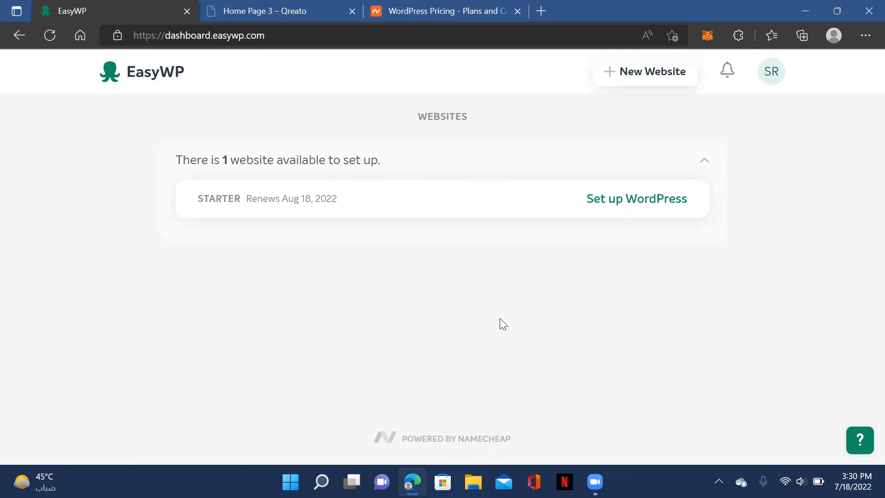
pyautogui.scroll(-1, 505, 311)
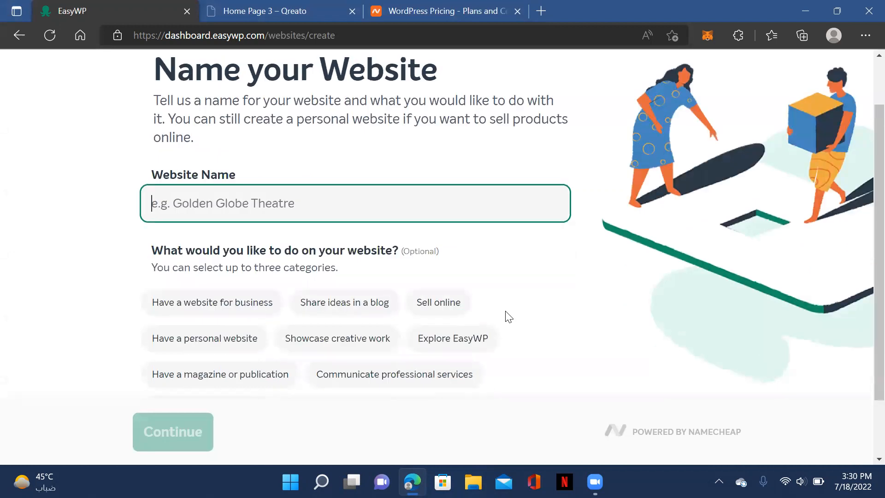
pyautogui.scroll(-1, 484, 312)
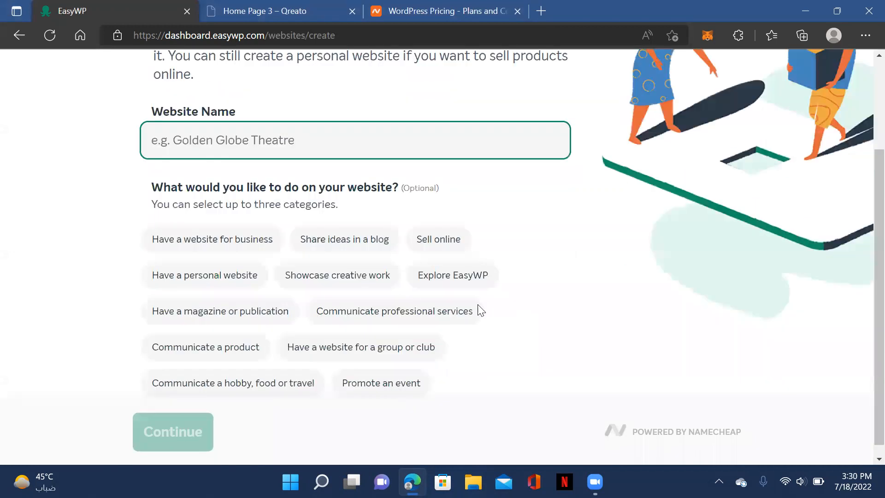
pyautogui.click(270, 138)
pyautogui.write('d')
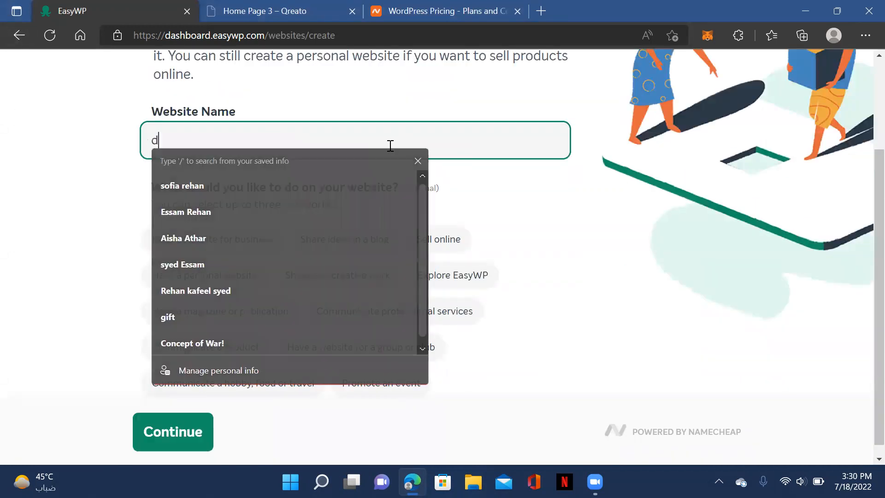
pyautogui.write('emo-web')
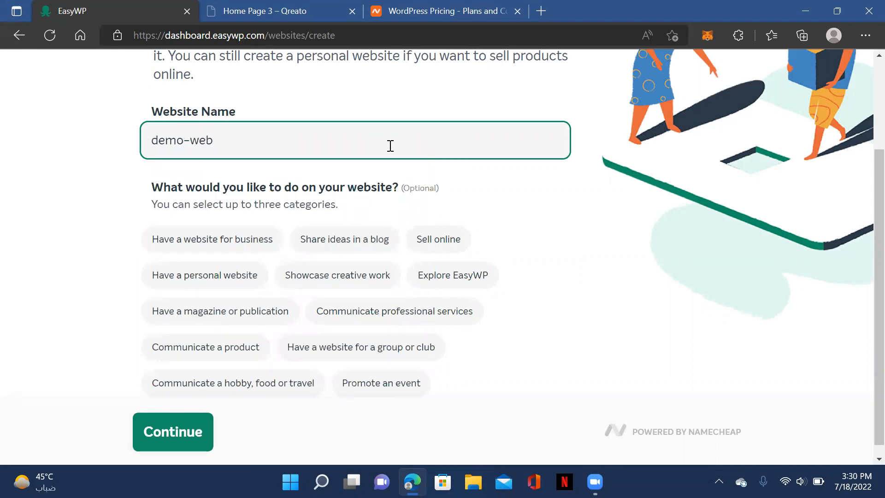
# - Choose Have a personal website, Showcase creative work and Explore EasyWP as the website's purposes, and continue to the plans
pyautogui.click(205, 281)
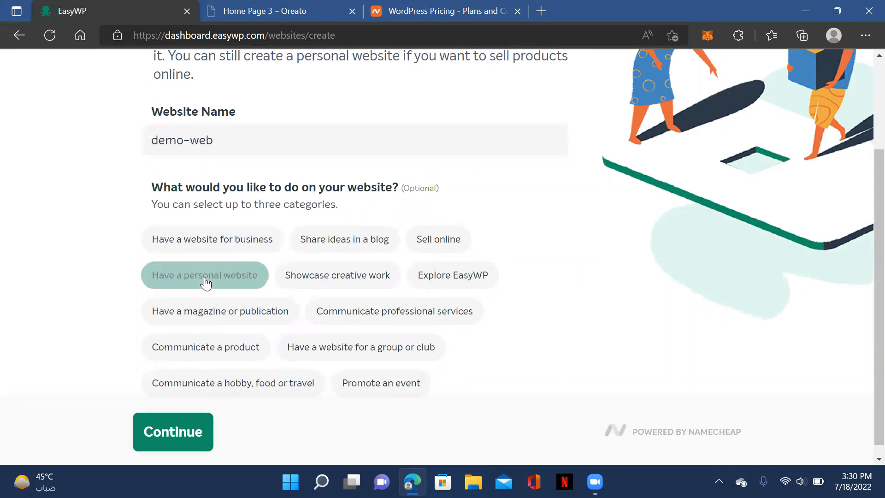
pyautogui.click(349, 279)
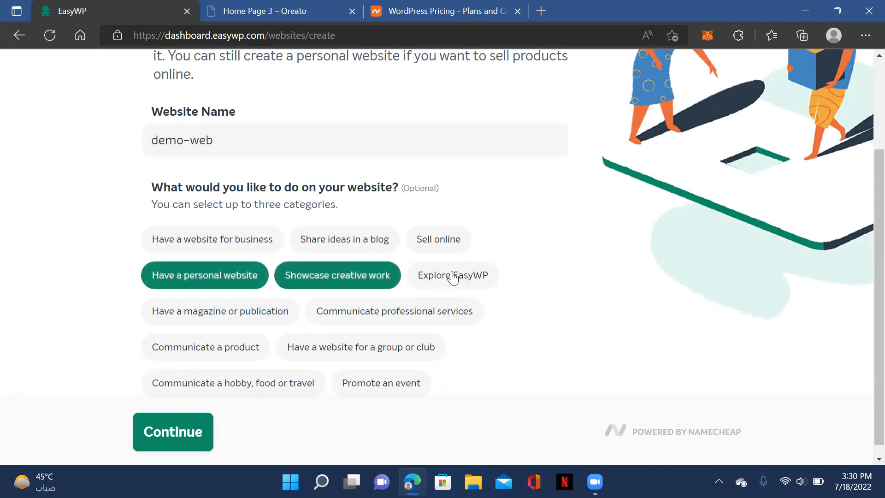
pyautogui.click(453, 277)
pyautogui.click(199, 429)
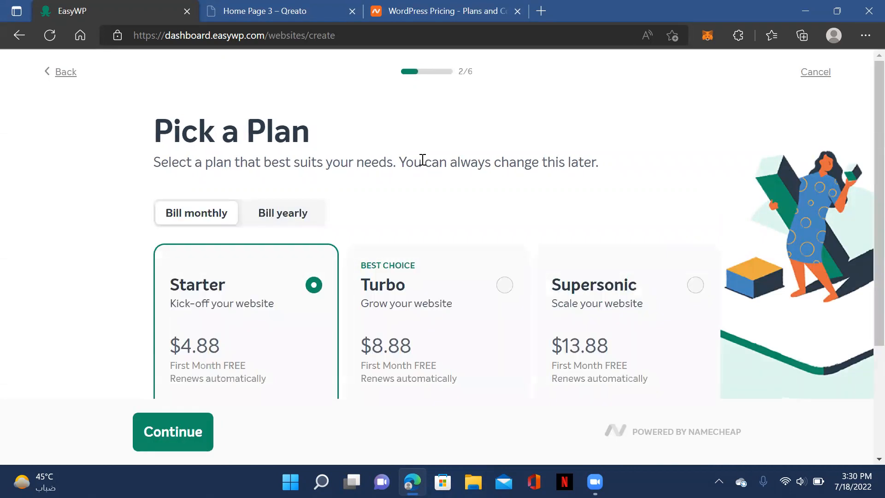
# - Compare what the three monthly plans include, and continue with the Starter plan
pyautogui.scroll(-3, 421, 164)
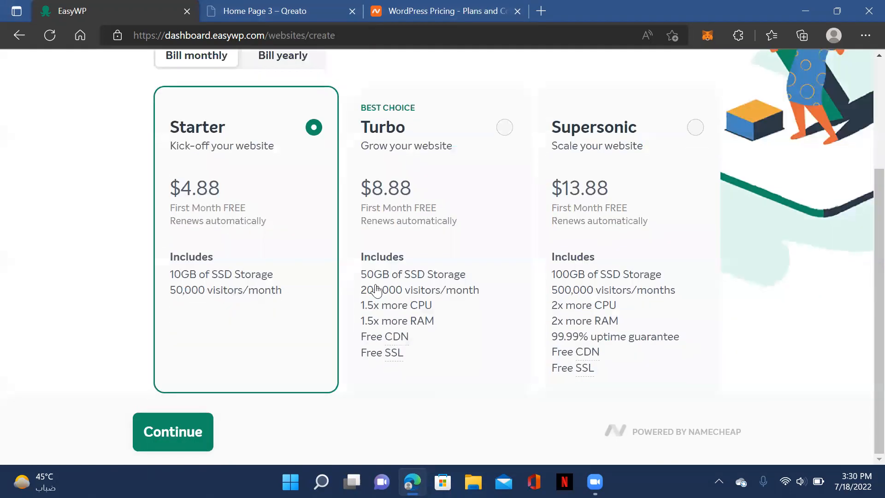
pyautogui.scroll(3, 306, 295)
pyautogui.scroll(-3, 295, 296)
pyautogui.click(172, 430)
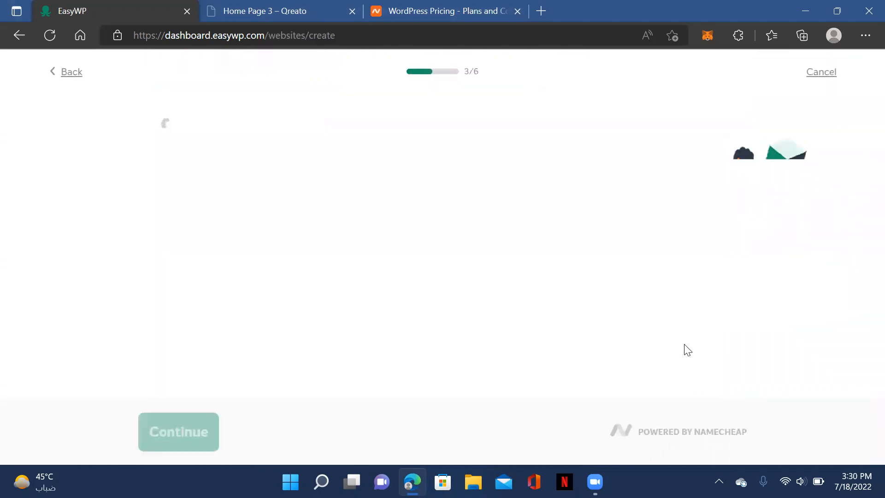
# - Compare the Namecheap and other-provider domain options, and continue with the free EasyWP domain using the prefix demo-web
pyautogui.scroll(-1, 460, 321)
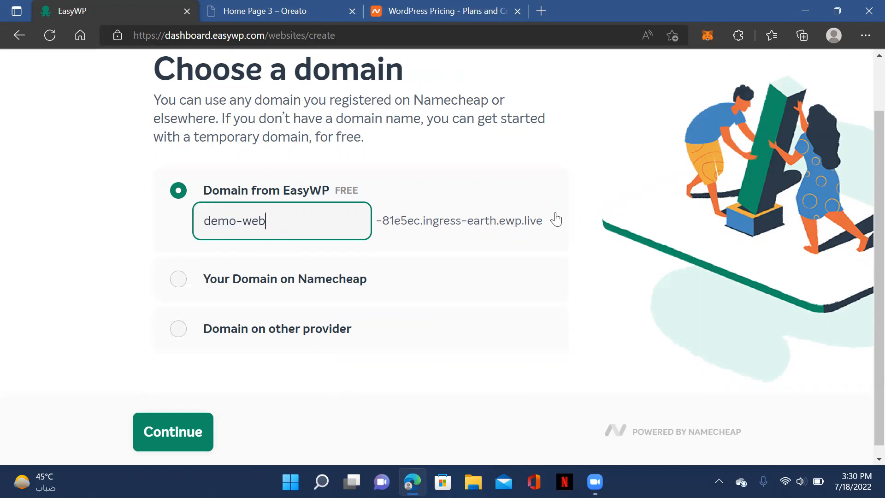
pyautogui.click(286, 289)
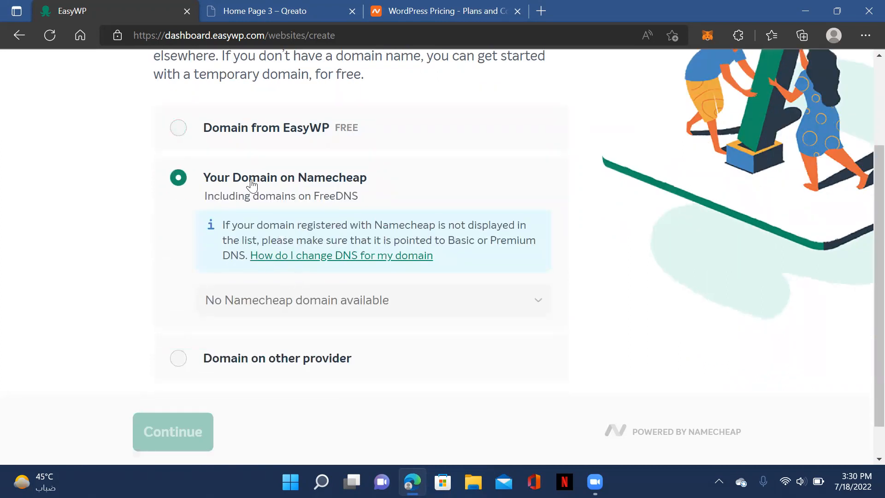
pyautogui.click(249, 359)
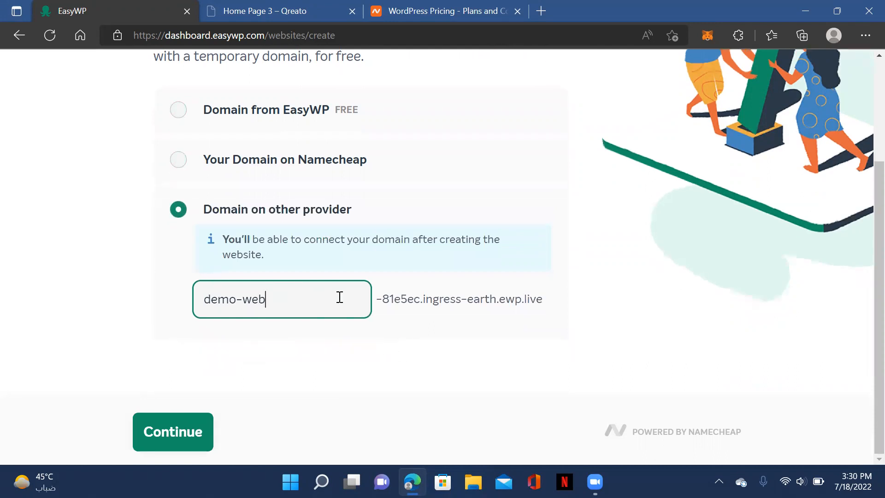
pyautogui.scroll(3, 340, 296)
pyautogui.click(292, 261)
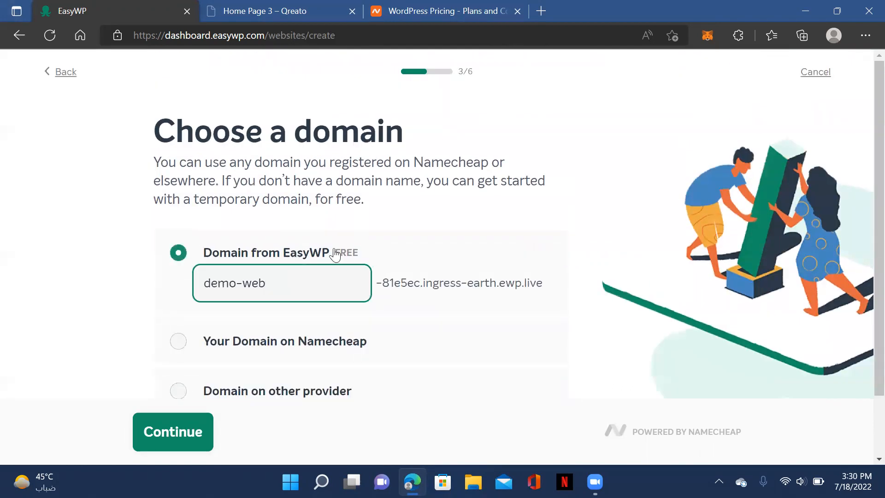
pyautogui.scroll(-2, 169, 346)
pyautogui.click(173, 430)
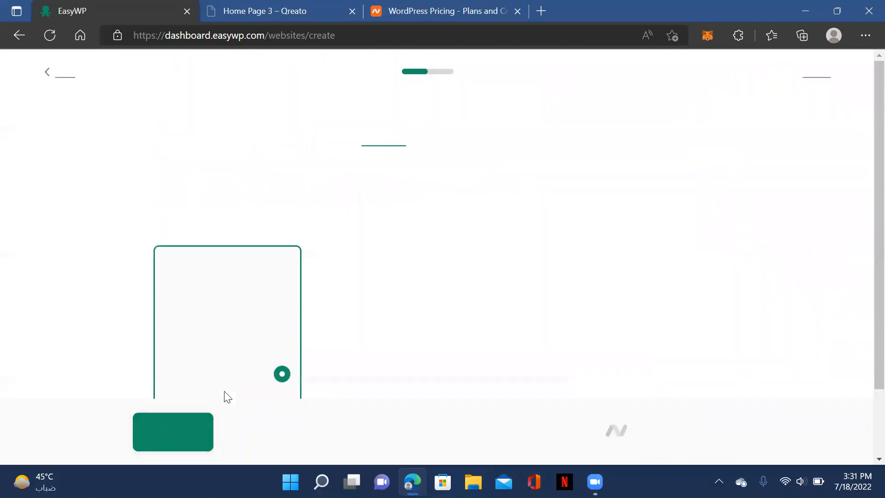
# - Look over the recommended WordPress themes, and skip both the theme and the plugin selection
pyautogui.scroll(-2, 826, 323)
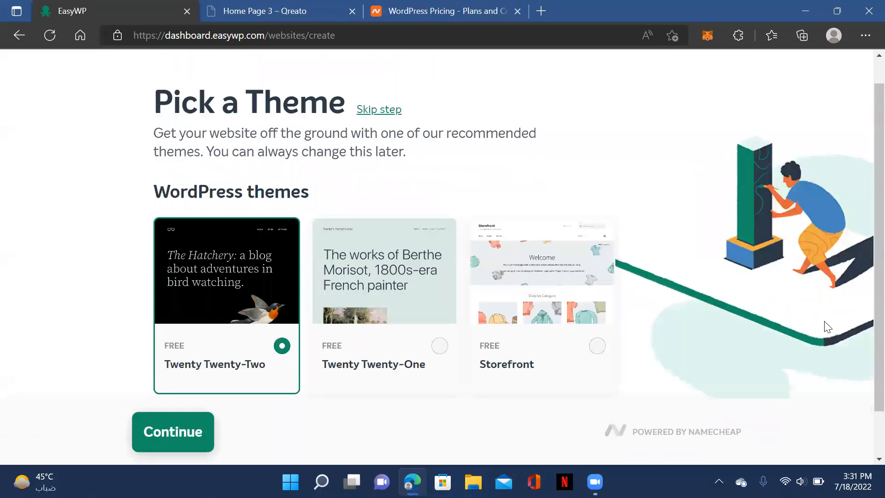
pyautogui.scroll(2, 318, 354)
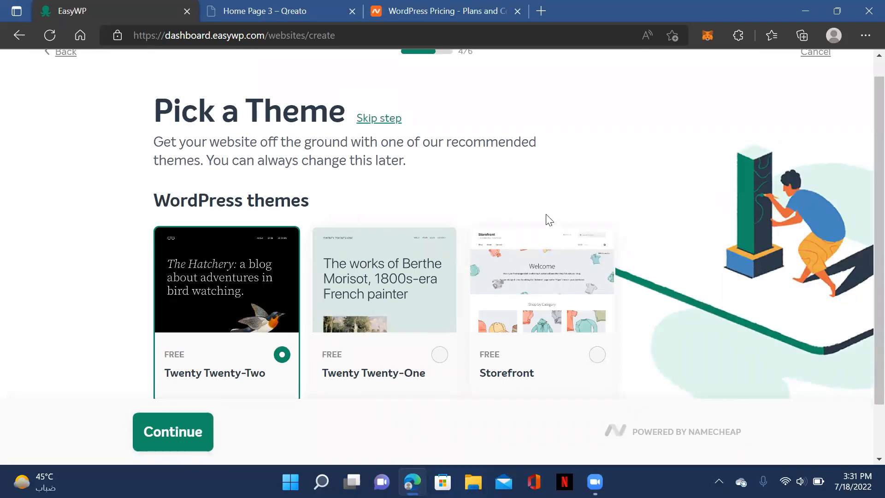
pyautogui.scroll(-2, 549, 220)
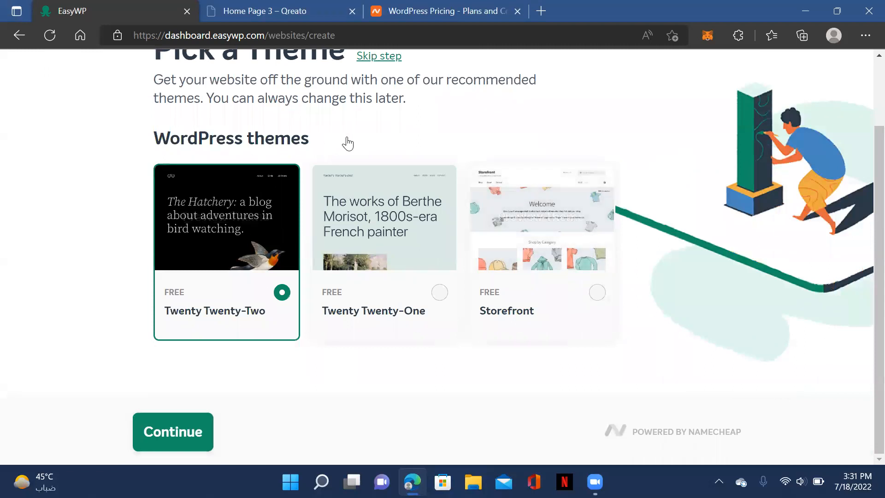
pyautogui.scroll(2, 350, 140)
pyautogui.click(392, 120)
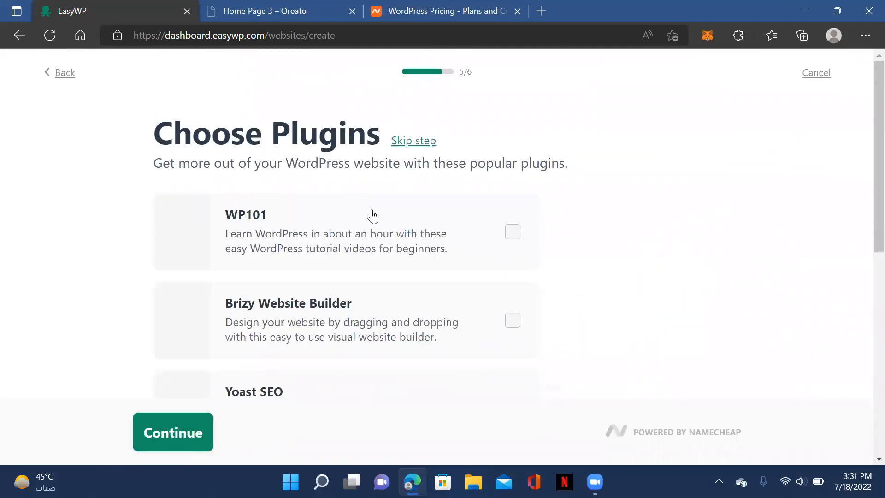
pyautogui.click(408, 140)
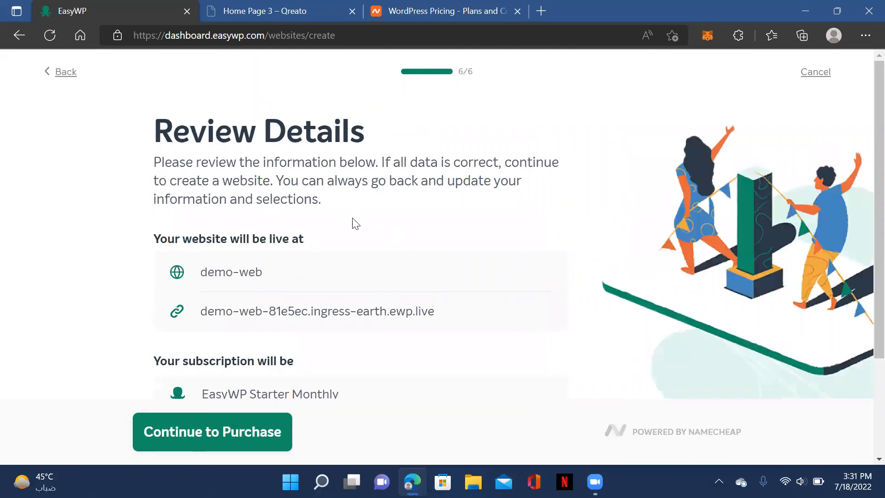
# - Review the new website's details, continue to the purchase, and check the order on the confirmation page
pyautogui.scroll(-3, 323, 212)
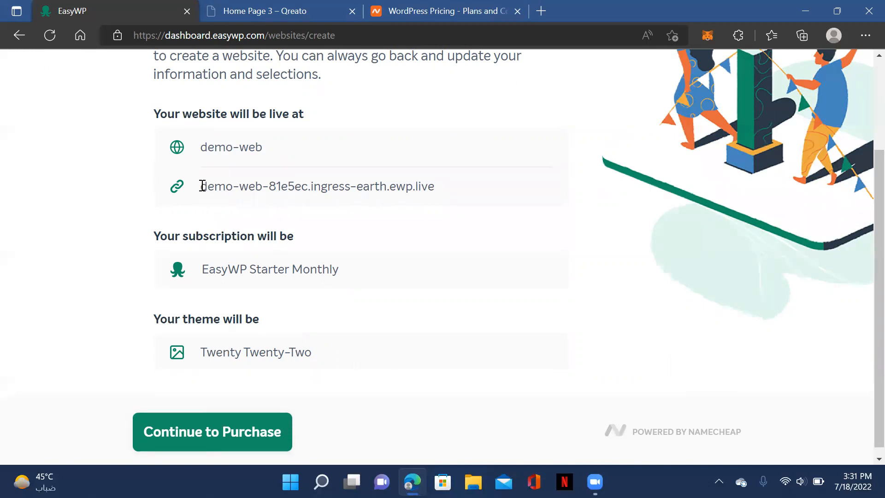
pyautogui.scroll(-1, 375, 194)
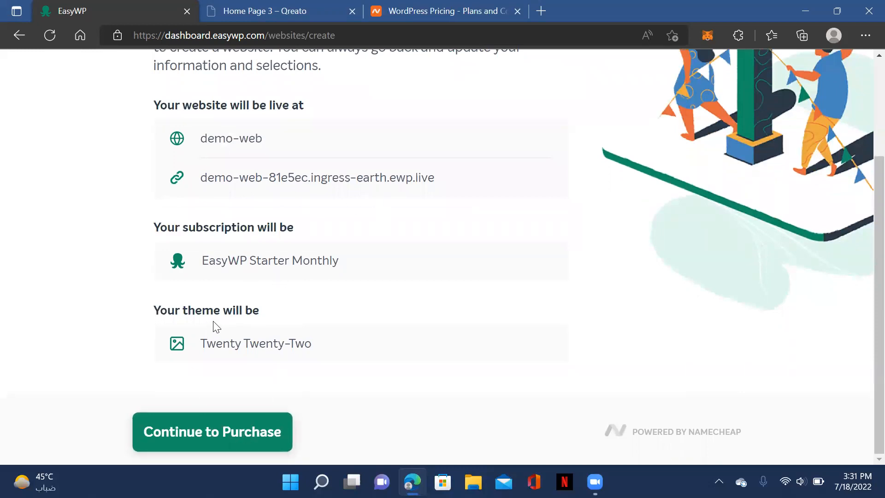
pyautogui.click(261, 432)
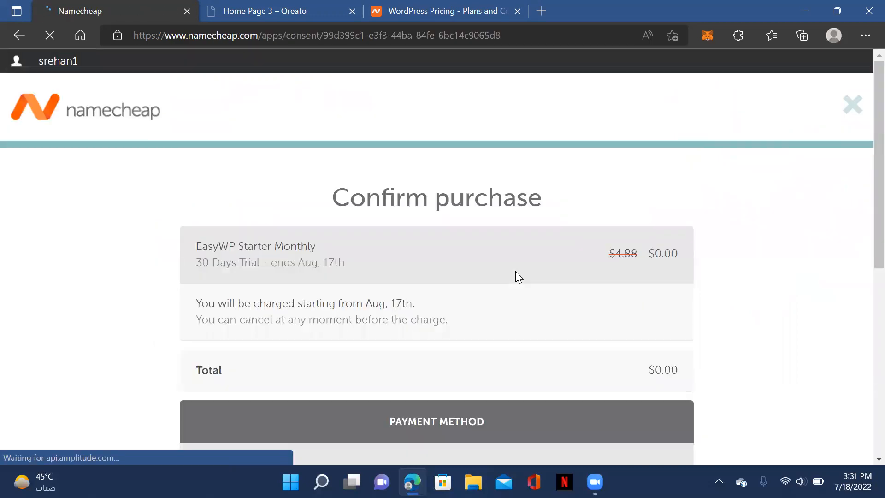
pyautogui.scroll(-5, 515, 271)
pyautogui.scroll(5, 515, 271)
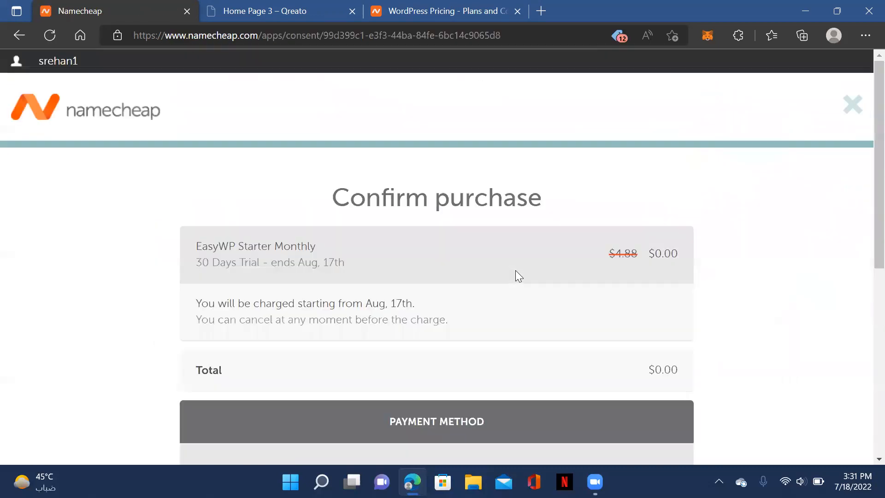
# - Leave the purchase and cancel the new website, and instead open the WordPress setup for the already available Starter subscription
pyautogui.click(18, 36)
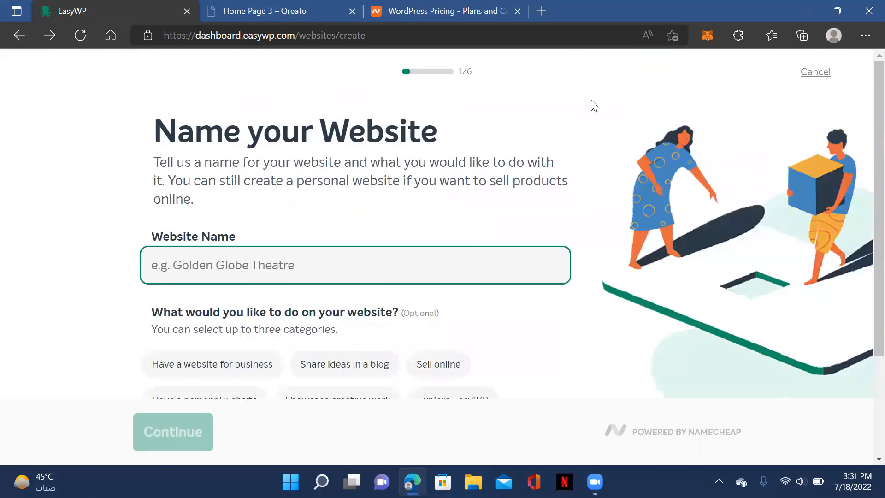
pyautogui.click(820, 81)
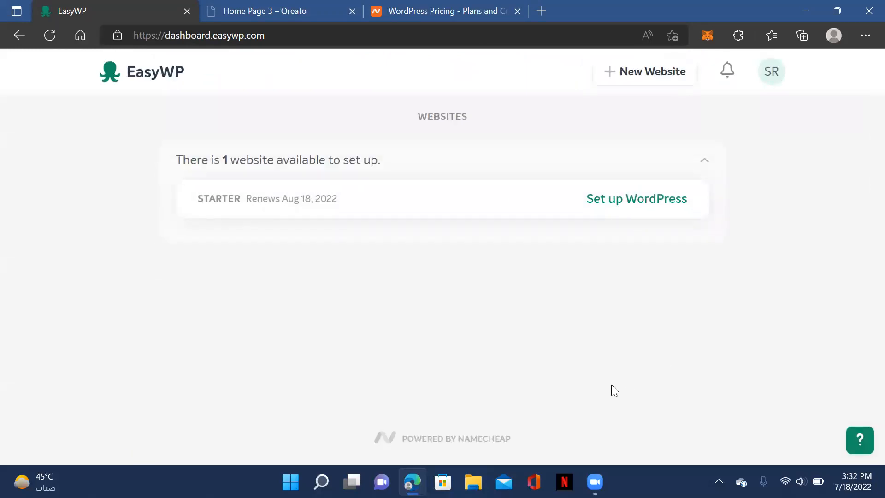
pyautogui.scroll(-3, 697, 186)
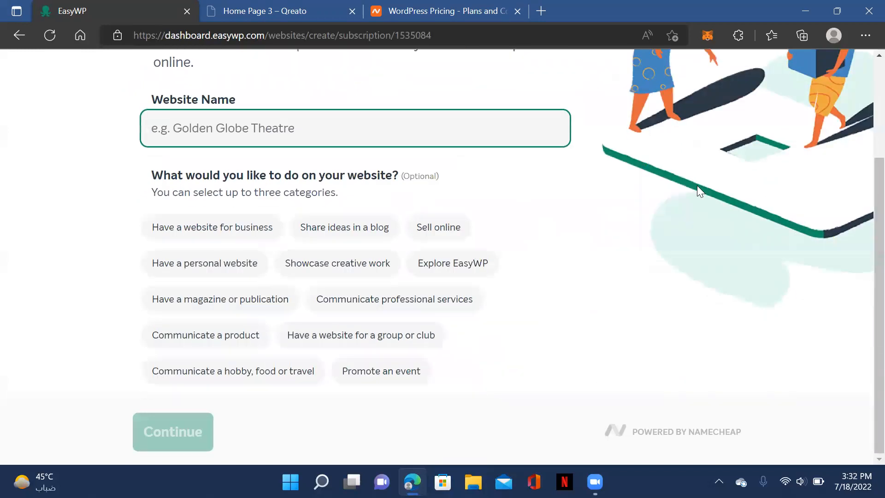
pyautogui.scroll(1, 697, 194)
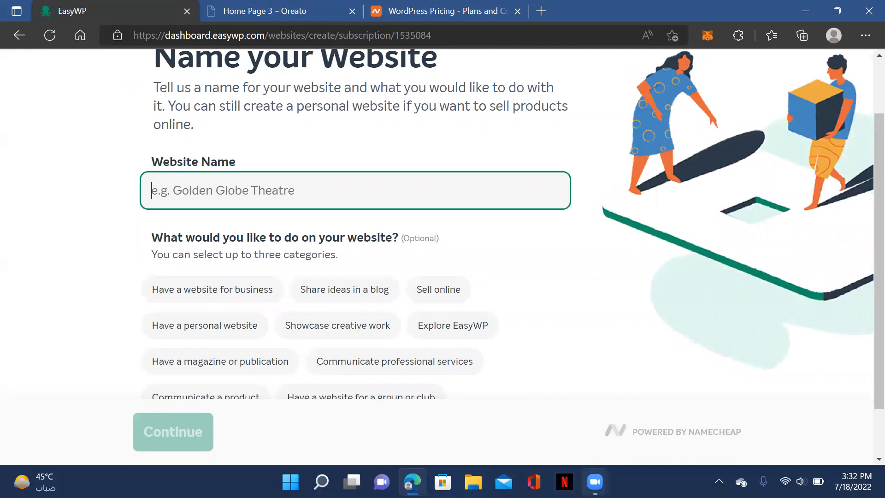
pyautogui.moveTo(595, 482)
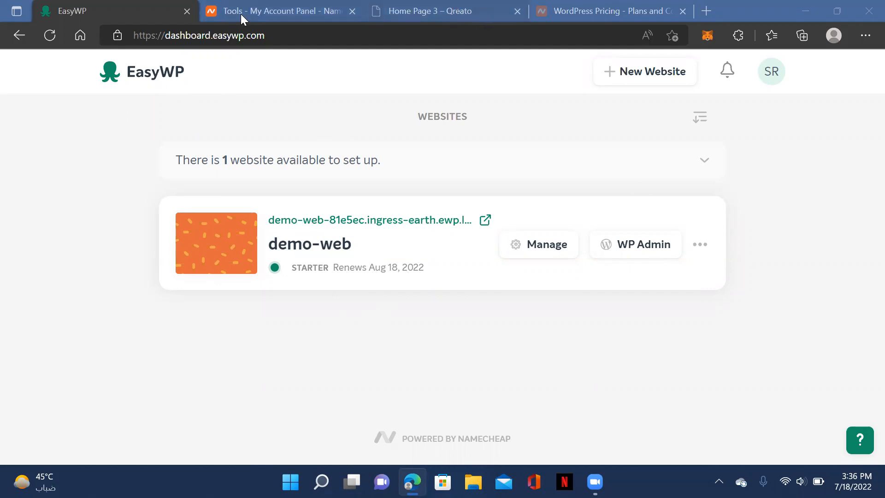
# - Switch to the Namecheap account panel, look at the profile's Billing page, and return to the account Dashboard
pyautogui.click(258, 13)
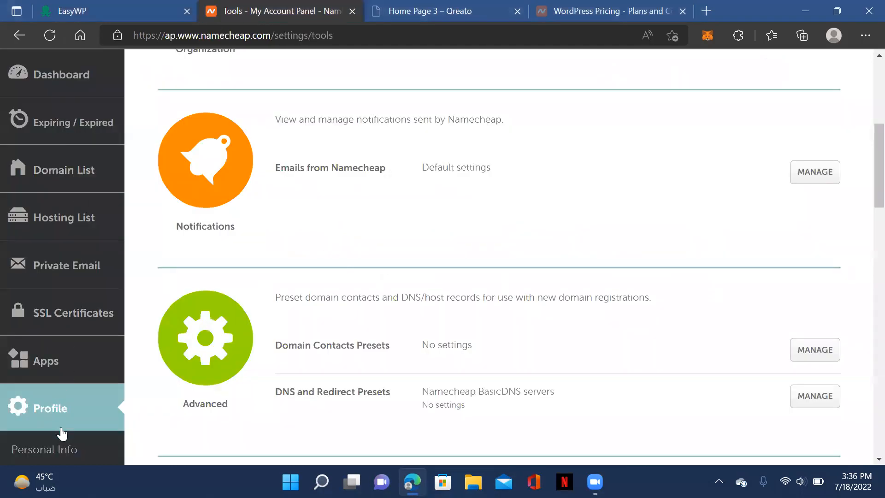
pyautogui.scroll(-5, 97, 286)
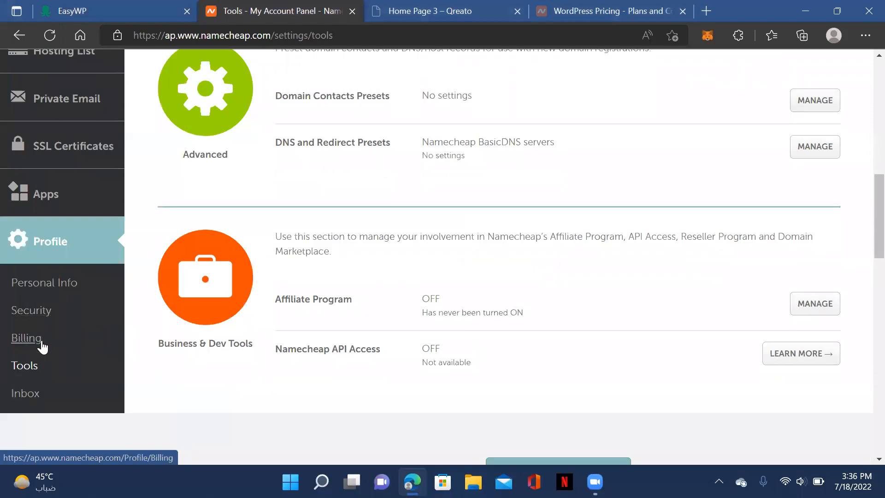
pyautogui.click(42, 347)
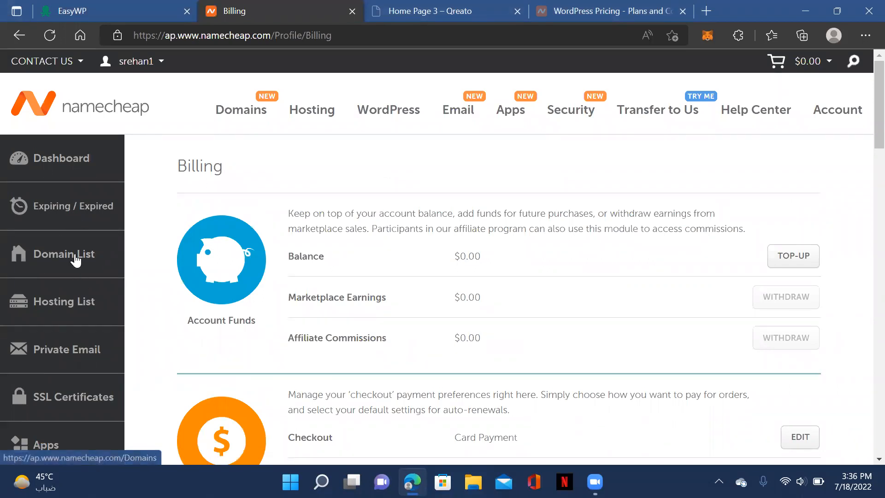
pyautogui.scroll(-3, 93, 300)
pyautogui.scroll(3, 102, 304)
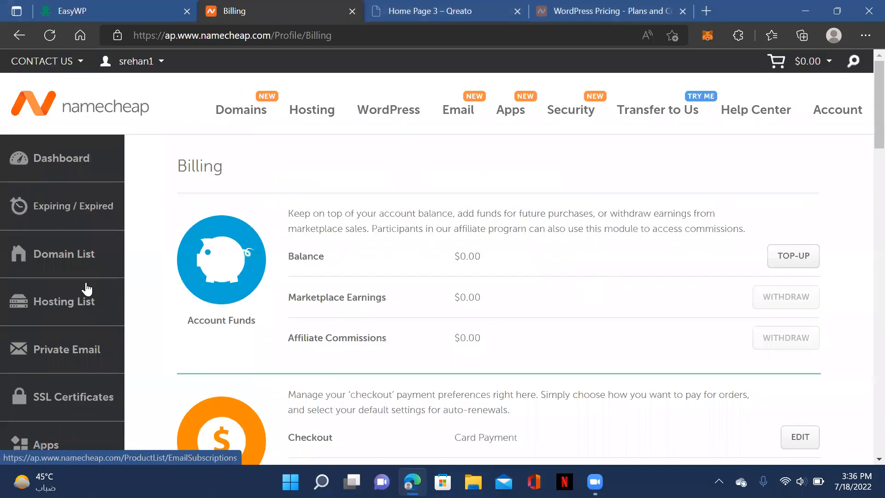
pyautogui.click(65, 155)
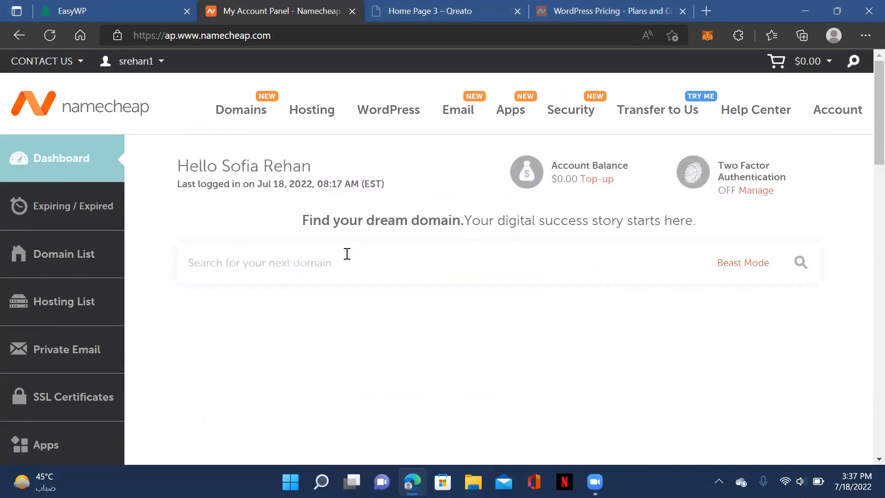
pyautogui.scroll(-3, 166, 359)
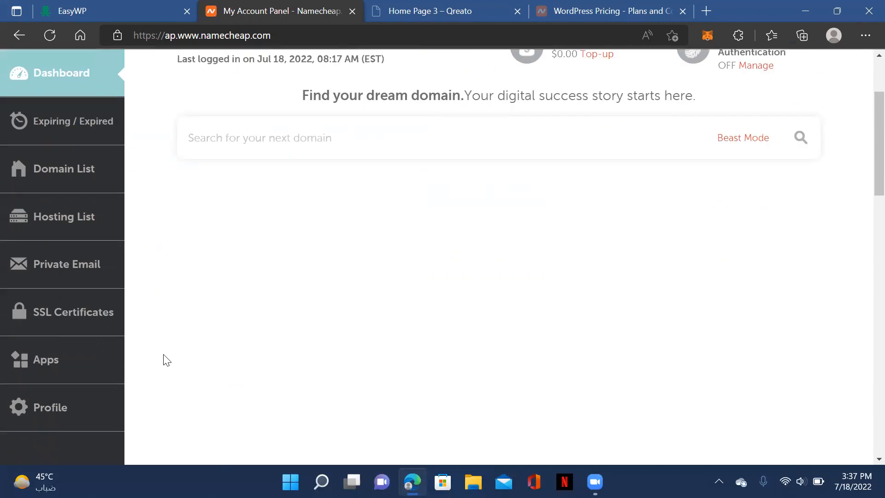
# - Look over the Namecheap account Dashboard and open the profile's personal information
pyautogui.scroll(3, 113, 355)
pyautogui.moveTo(664, 115)
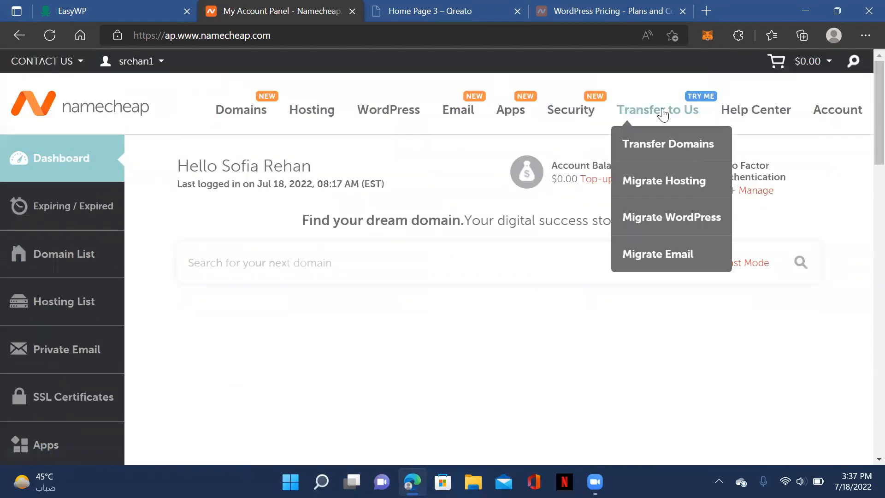
pyautogui.moveTo(814, 62)
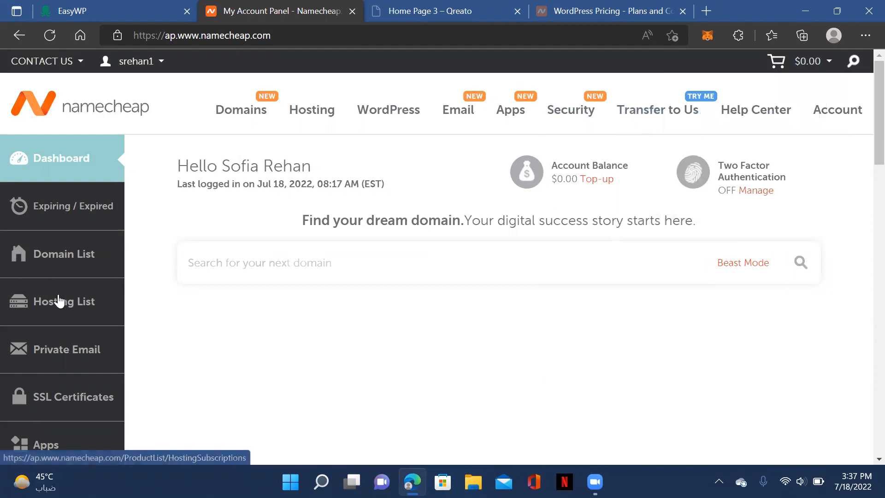
pyautogui.scroll(-3, 59, 300)
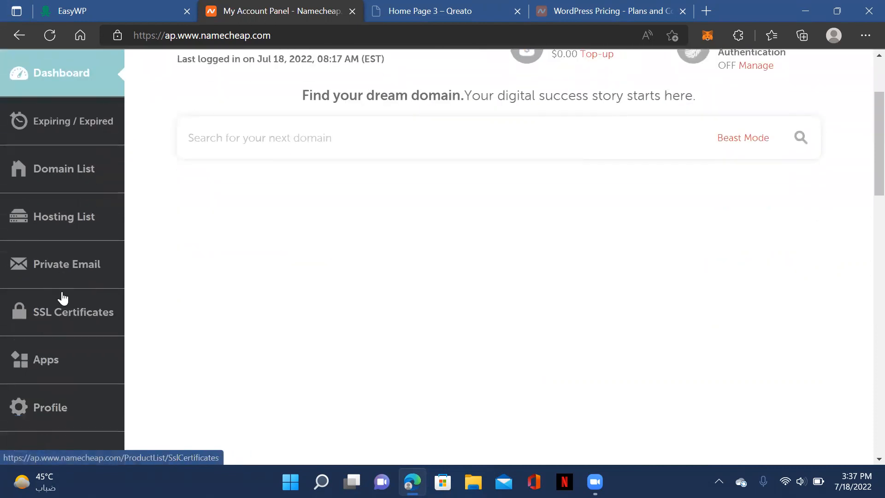
pyautogui.scroll(-1, 64, 309)
pyautogui.click(65, 410)
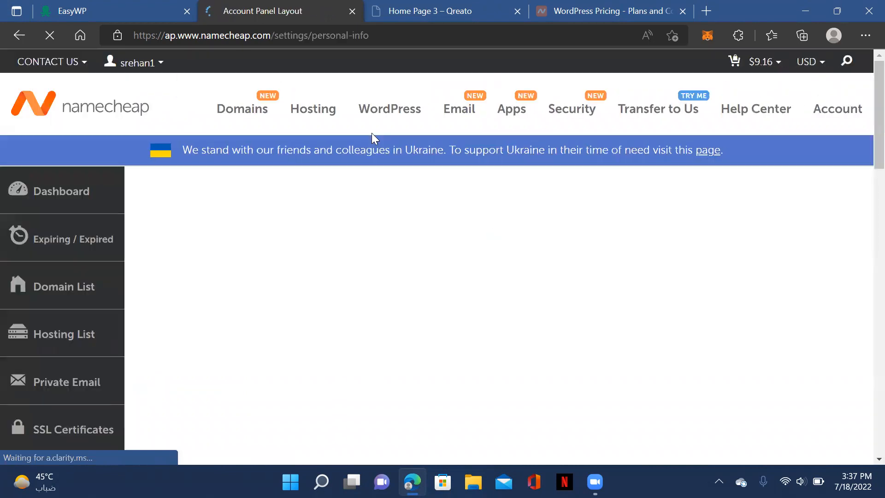
# - Open the profile's Billing page and review the account funds, payment, auto-renewal and Apps payment settings
pyautogui.scroll(-1, 56, 268)
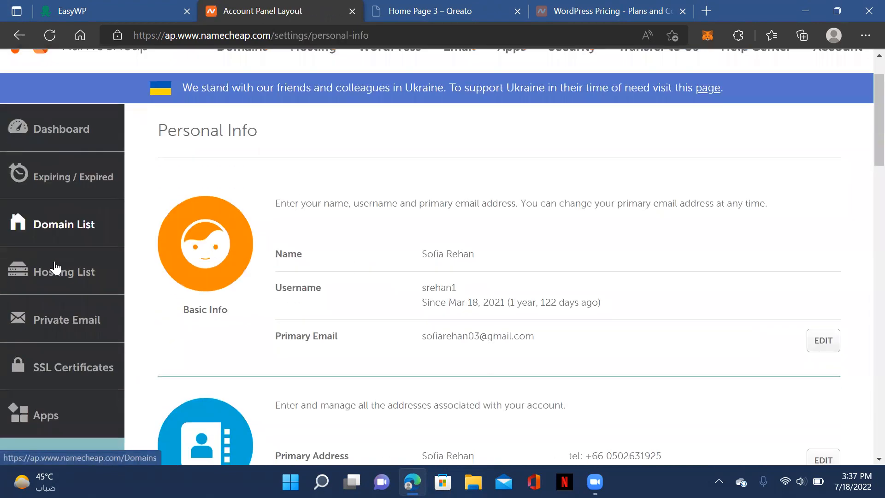
pyautogui.scroll(-1, 66, 166)
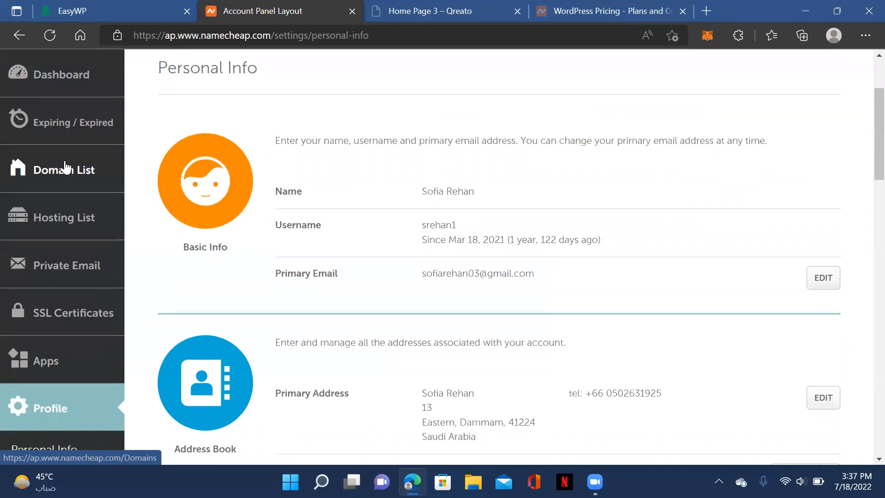
pyautogui.scroll(-5, 60, 194)
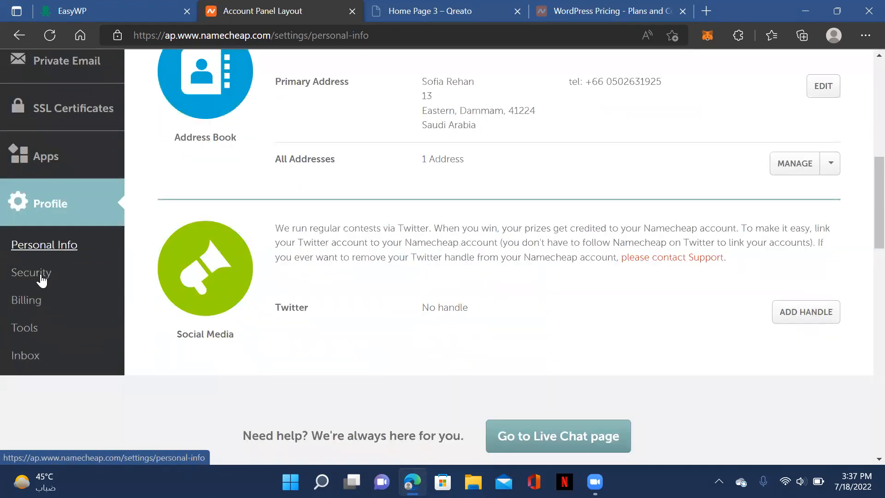
pyautogui.click(39, 302)
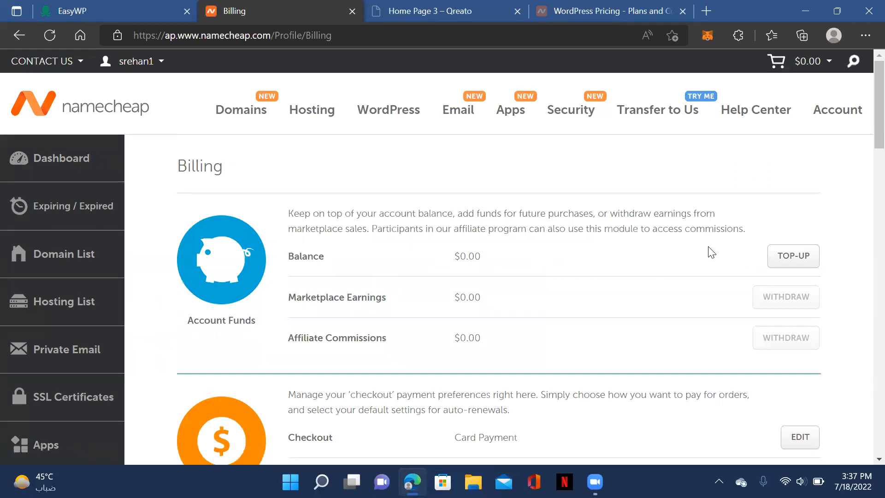
pyautogui.scroll(-3, 652, 272)
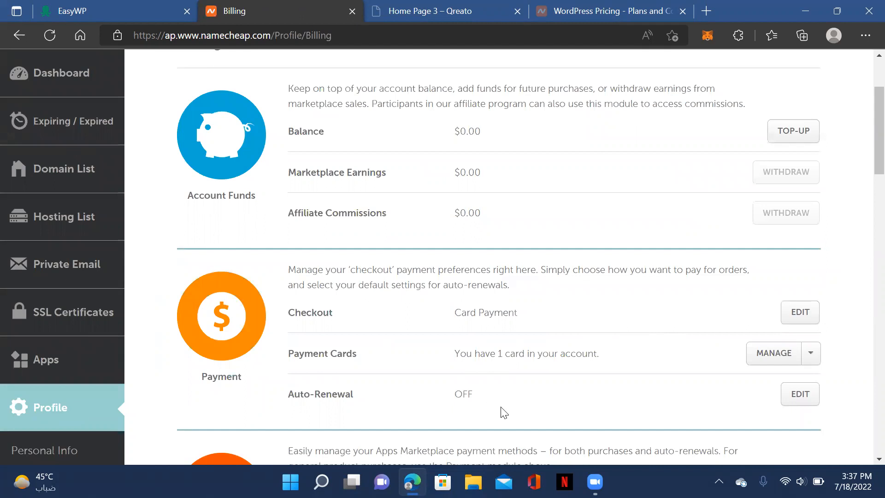
pyautogui.scroll(-3, 367, 338)
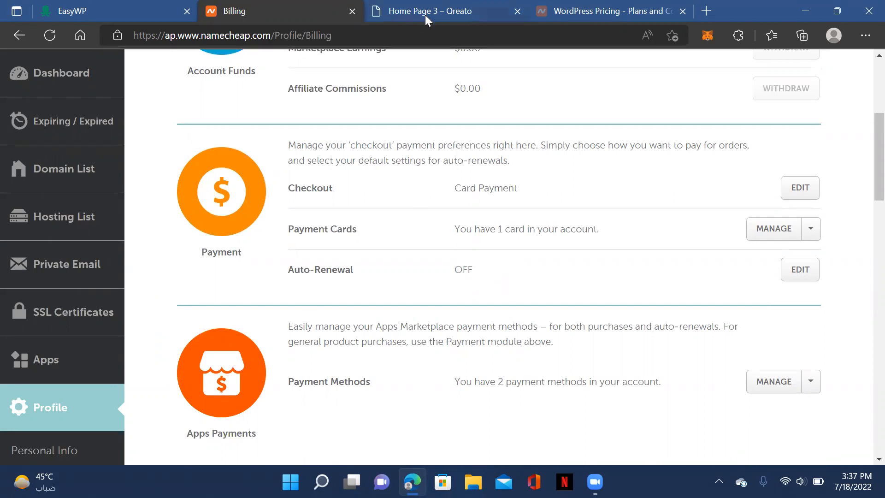
# - Return to the EasyWP dashboard, open the WordPress admin of demo-web, and go to its installed themes
pyautogui.click(625, 10)
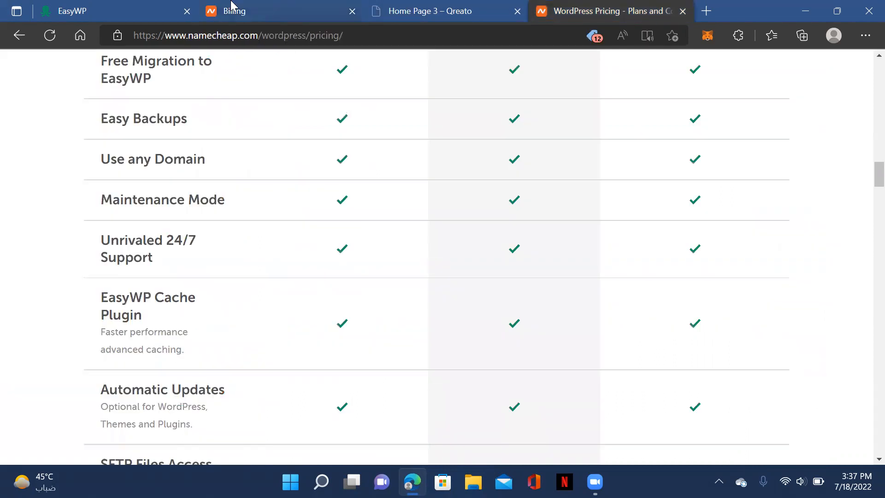
pyautogui.click(131, 10)
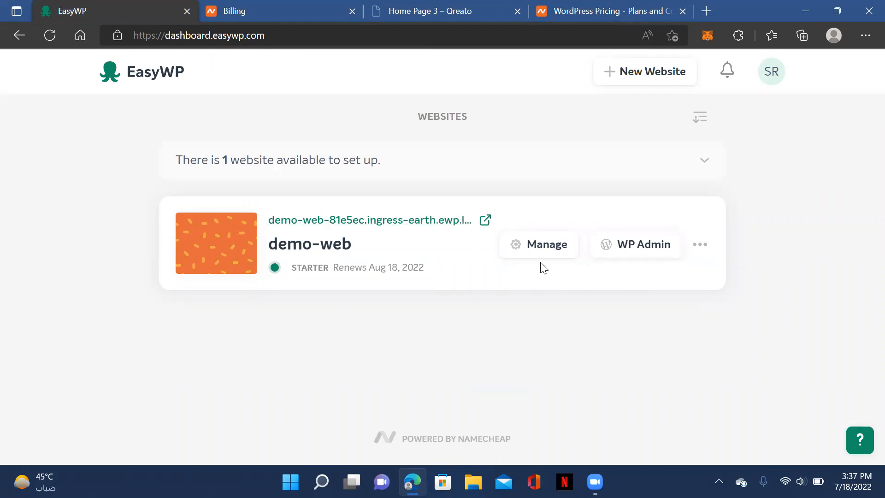
pyautogui.click(643, 249)
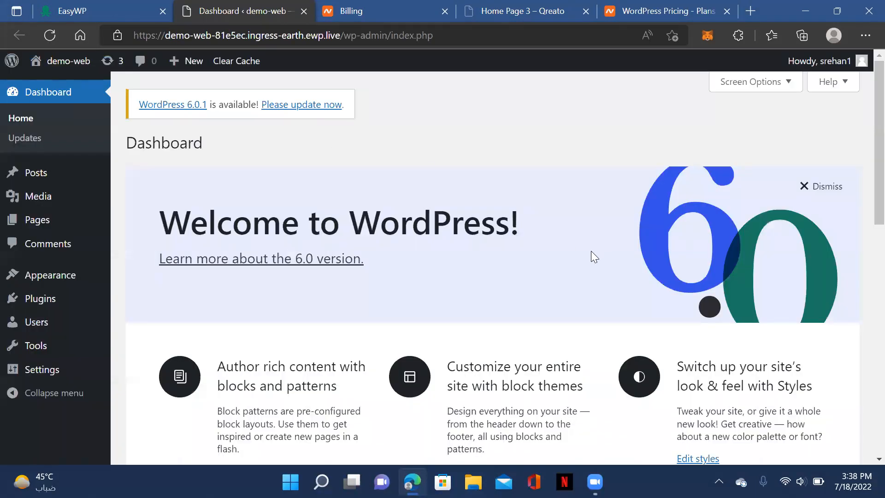
pyautogui.scroll(-1, 593, 245)
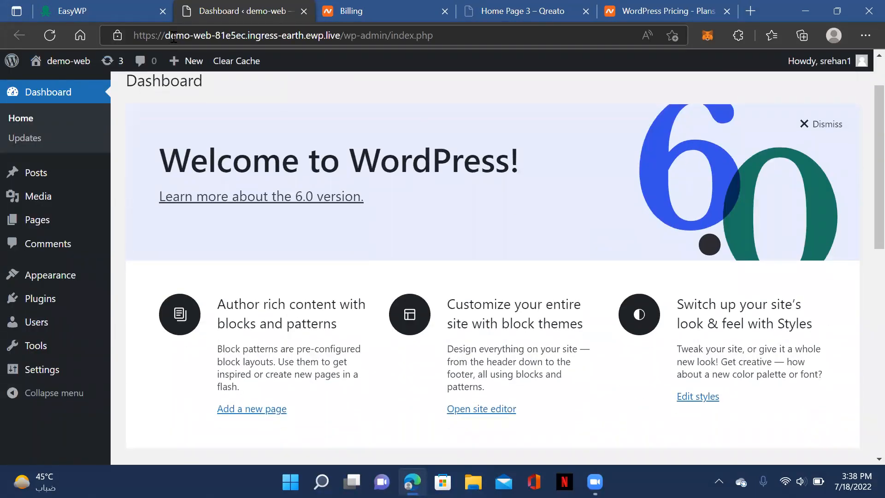
pyautogui.moveTo(166, 38); pyautogui.dragTo(430, 38)
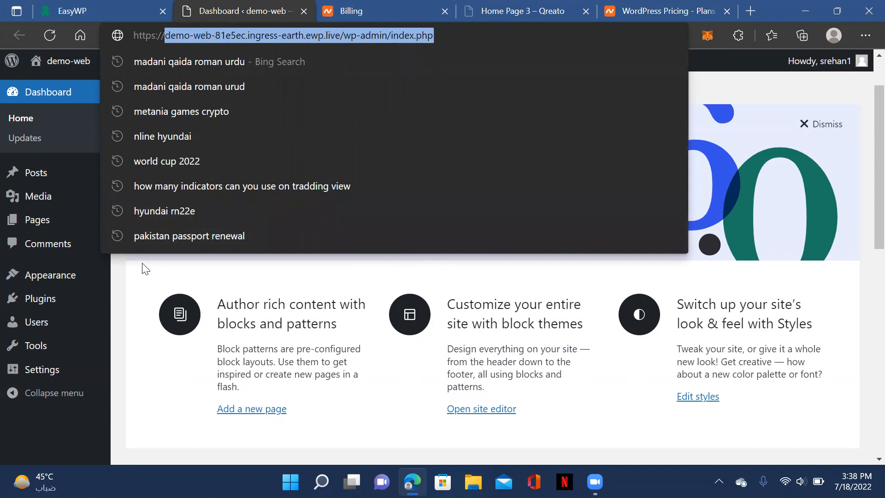
pyautogui.click(125, 277)
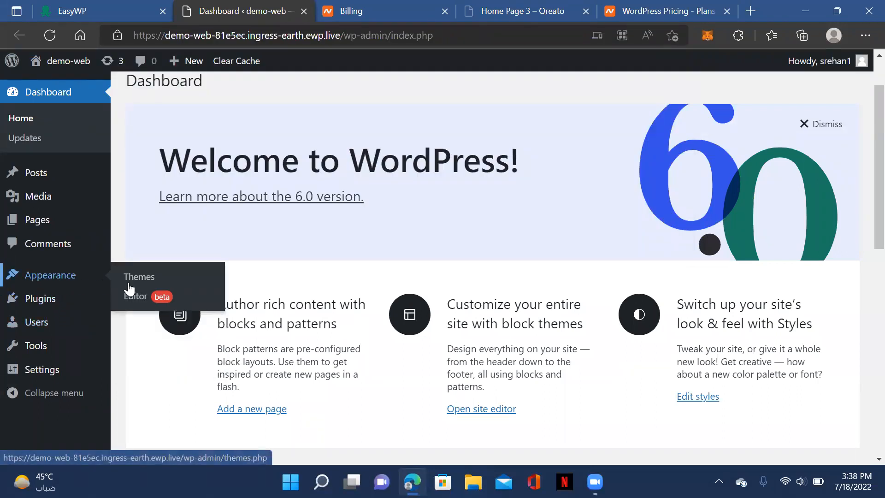
pyautogui.click(155, 281)
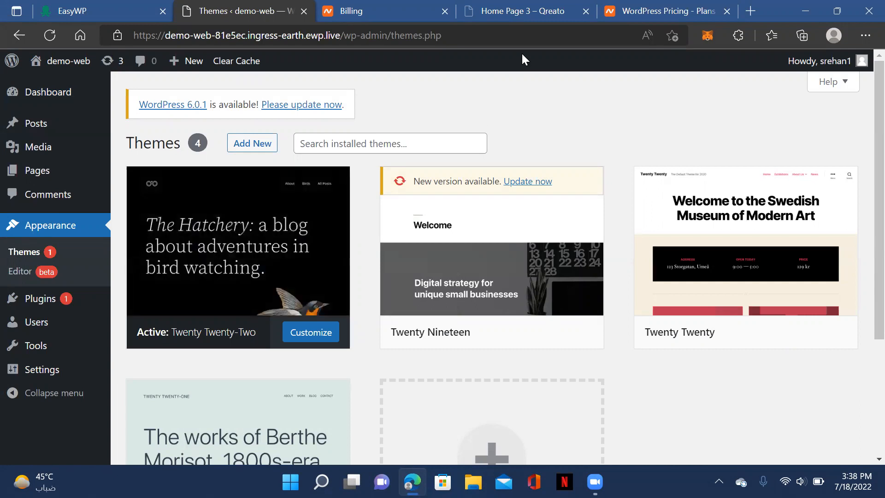
# - Open the available WordPress updates and update the demo-web site to version 6.0.1
pyautogui.click(298, 105)
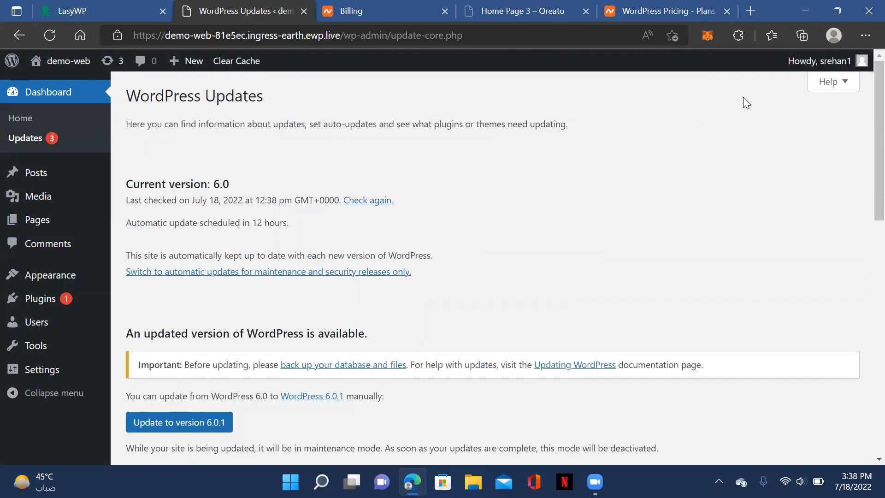
pyautogui.scroll(-3, 749, 101)
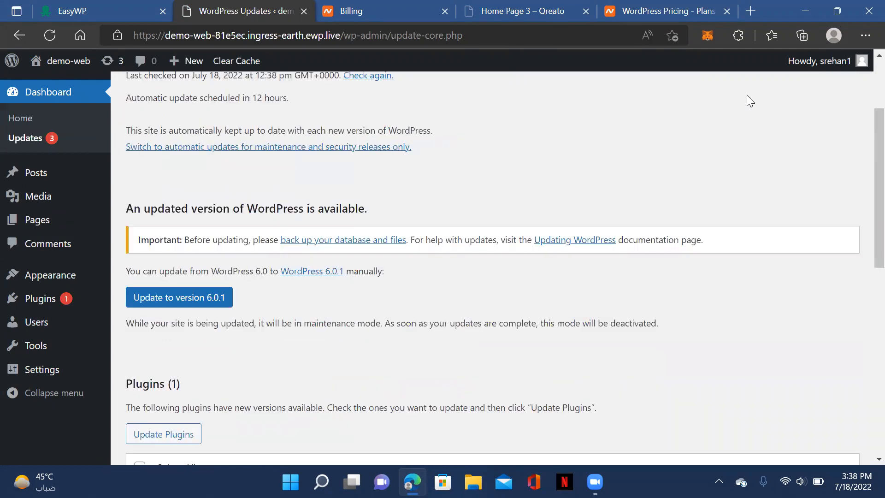
pyautogui.click(150, 299)
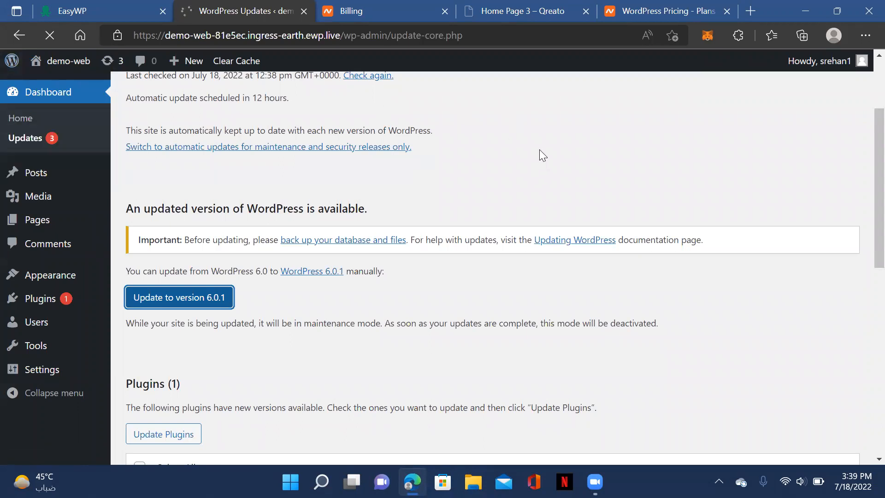
pyautogui.scroll(-2, 540, 148)
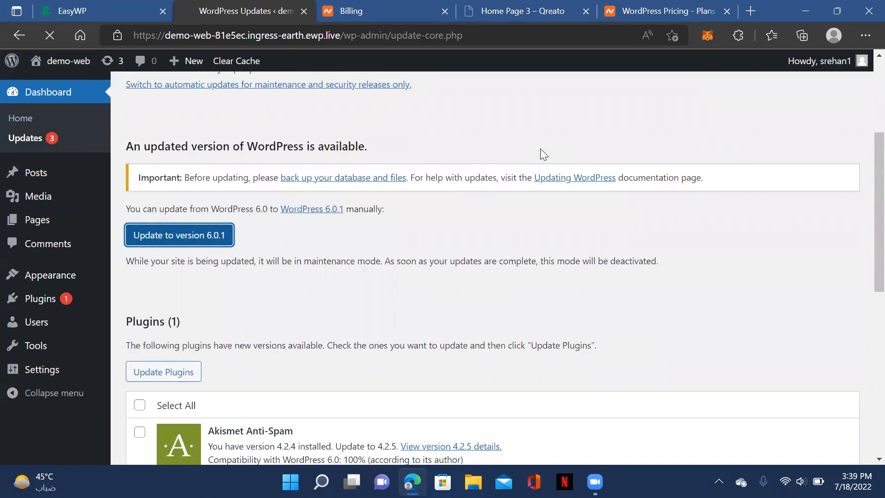
pyautogui.scroll(-5, 542, 149)
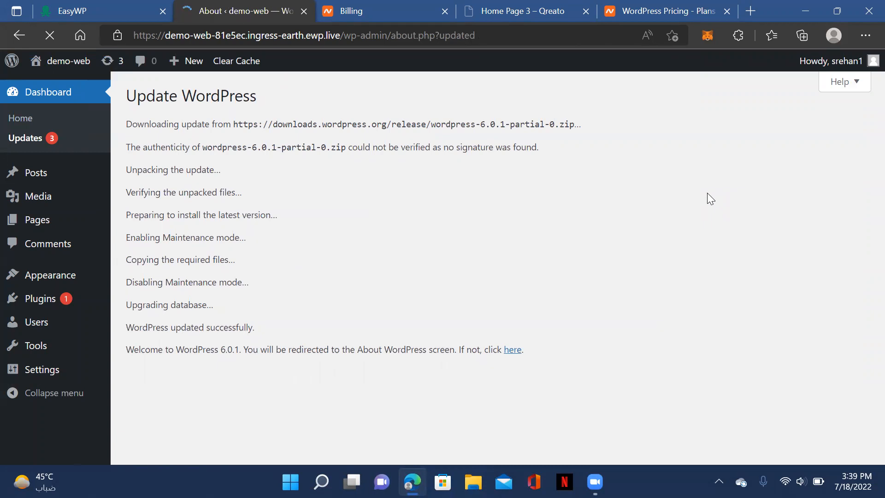
# - Look over the What's New page for WordPress 6.0.1, and return to the installed themes
pyautogui.scroll(-2, 567, 251)
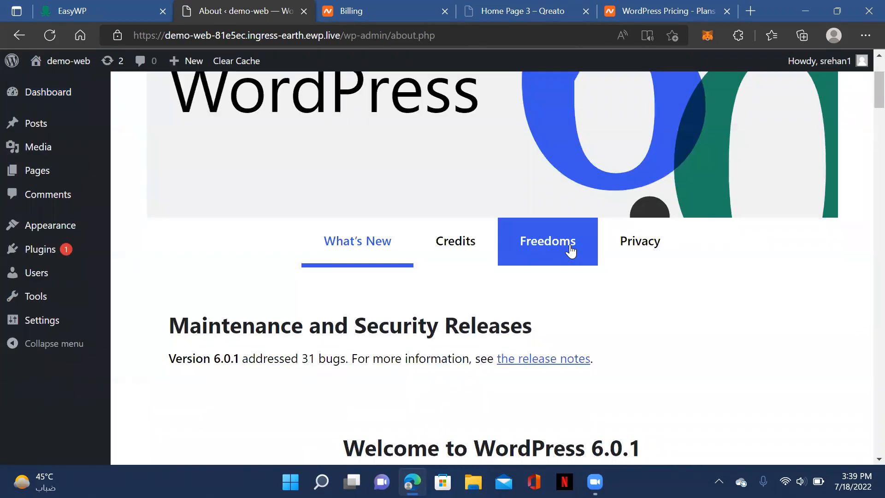
pyautogui.scroll(-2, 572, 250)
pyautogui.scroll(-1, 604, 248)
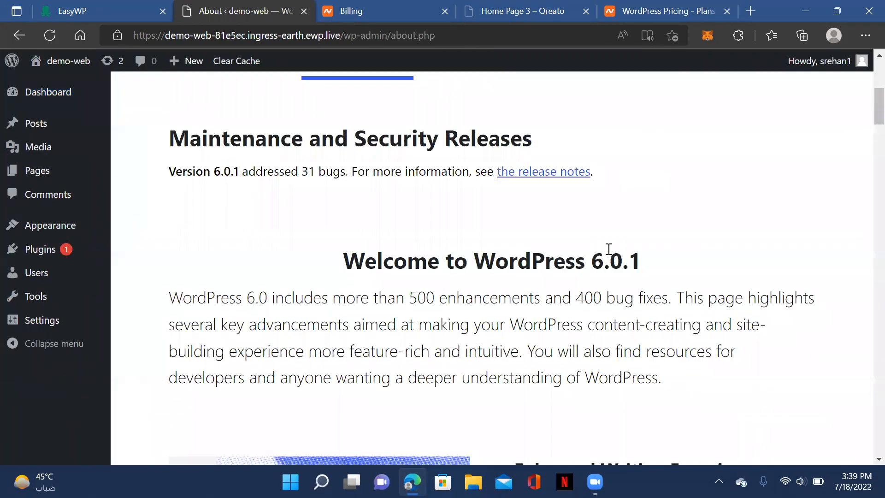
pyautogui.scroll(-4, 608, 249)
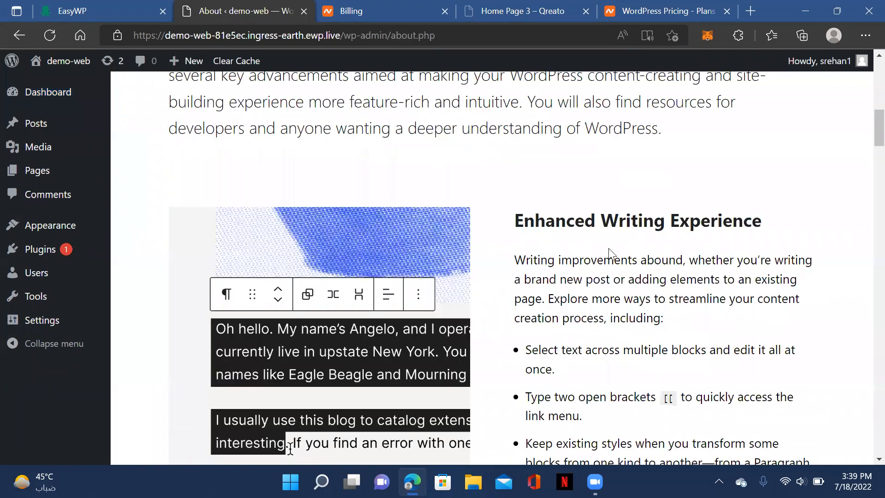
pyautogui.press('Home')
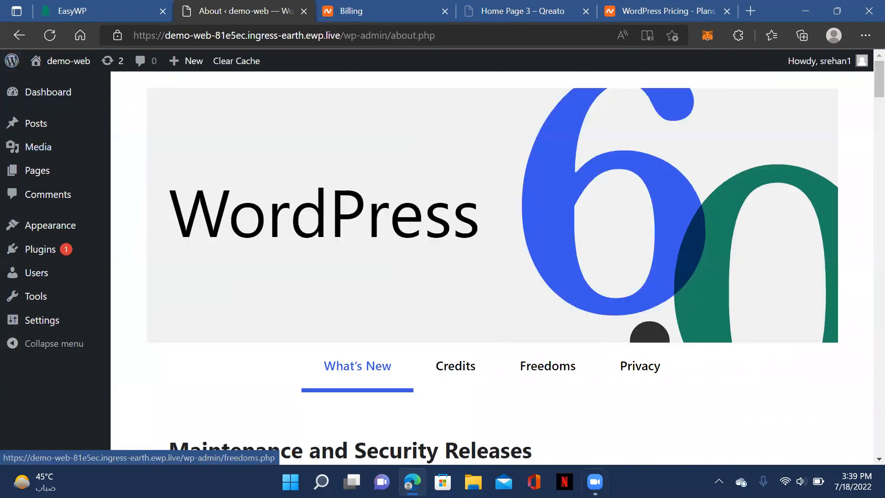
pyautogui.click(52, 225)
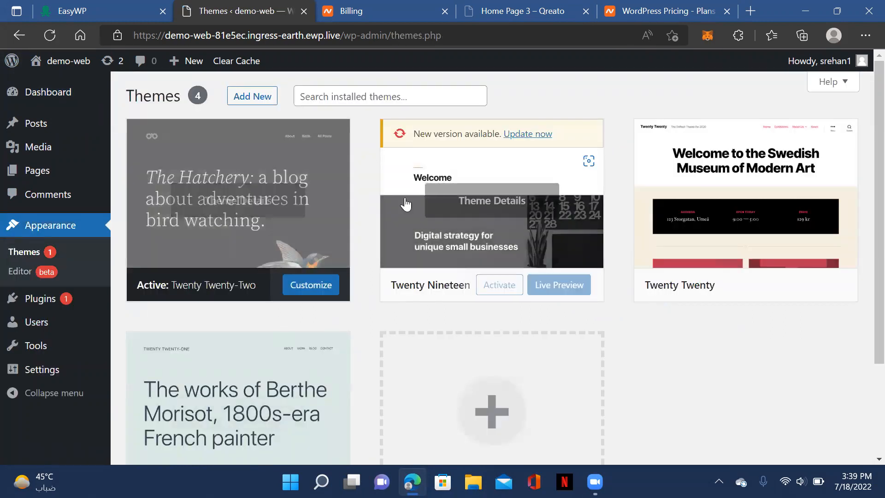
pyautogui.click(312, 97)
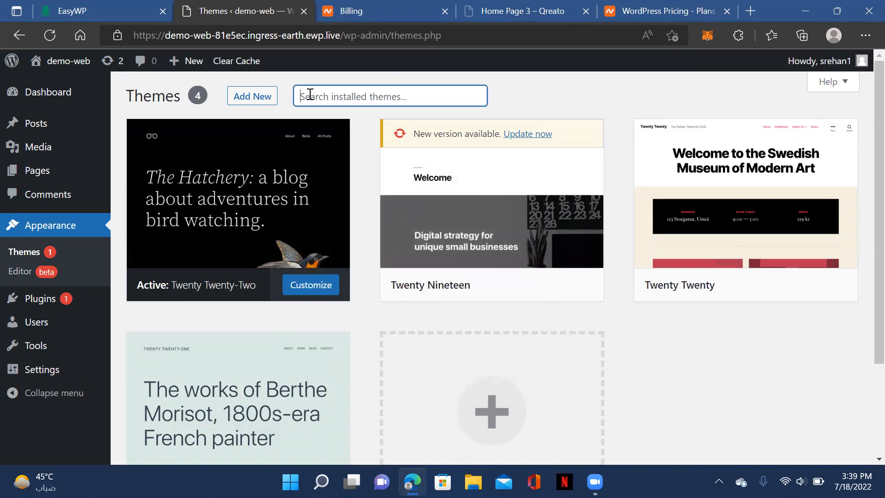
# - Look through the Qreato Home Page 3 demo site from top to bottom, and return to the EasyWP dashboard
pyautogui.click(534, 14)
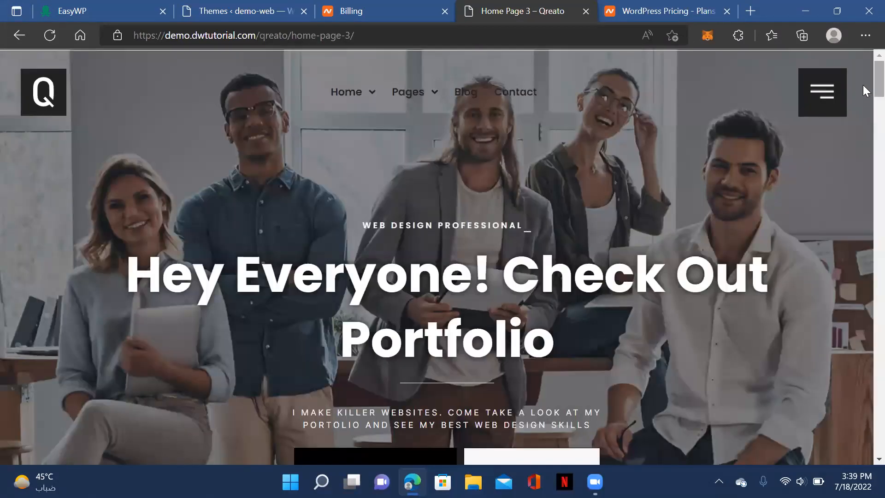
pyautogui.scroll(-3, 863, 87)
pyautogui.scroll(3, 863, 76)
pyautogui.scroll(-1, 862, 97)
pyautogui.scroll(-2, 863, 97)
pyautogui.scroll(3, 863, 85)
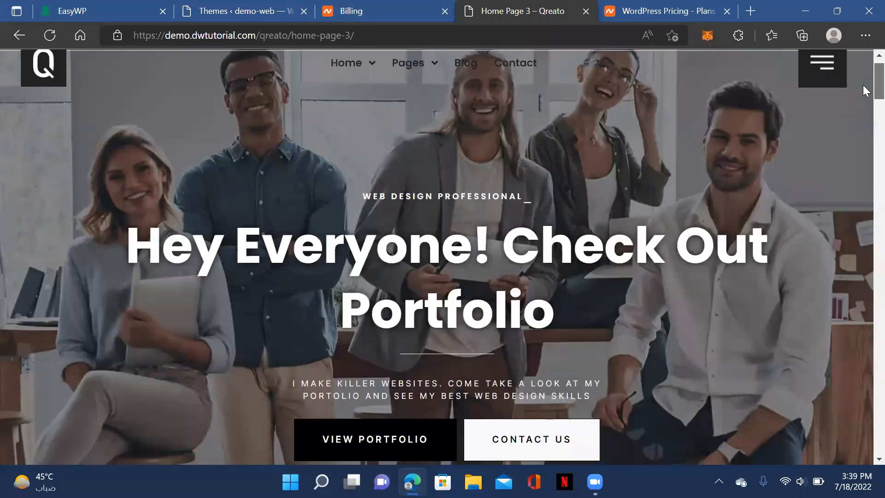
pyautogui.scroll(-2, 863, 110)
pyautogui.scroll(-10, 863, 127)
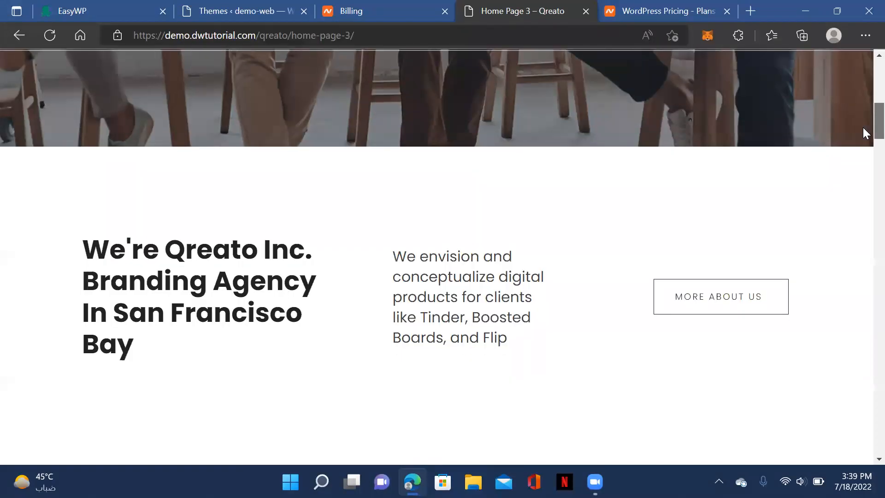
pyautogui.scroll(-15, 866, 161)
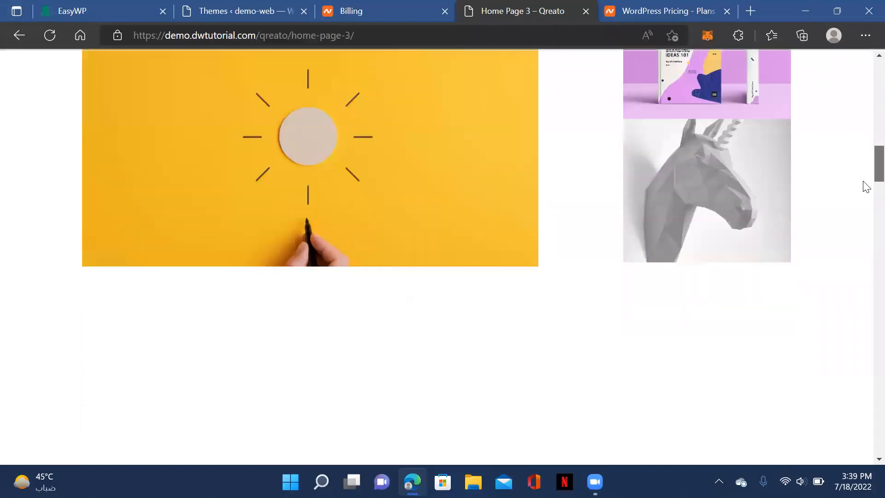
pyautogui.scroll(-10, 866, 261)
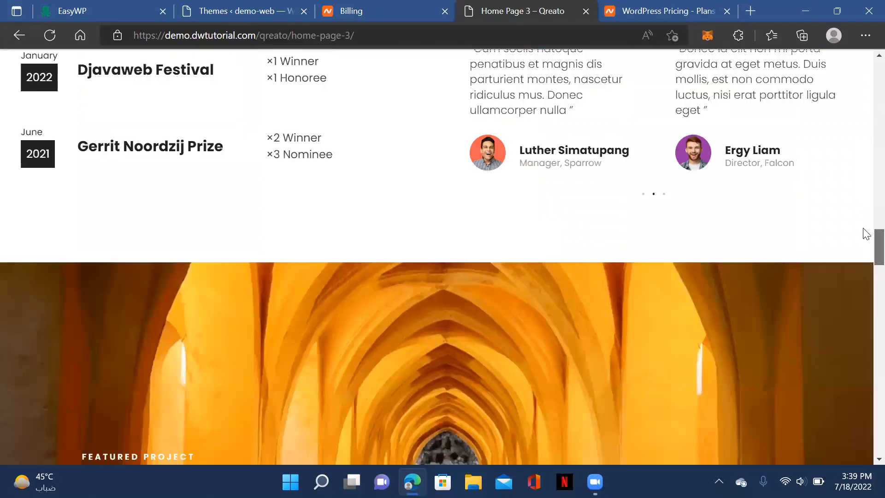
pyautogui.press('Home')
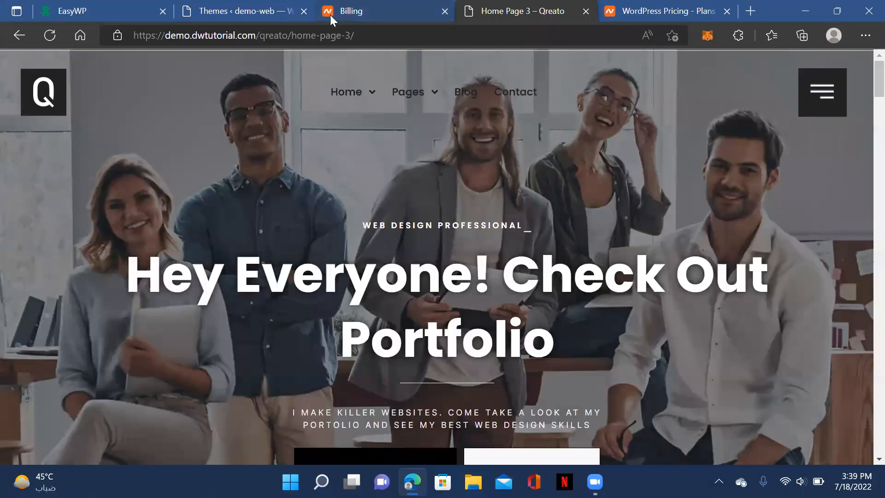
pyautogui.click(108, 7)
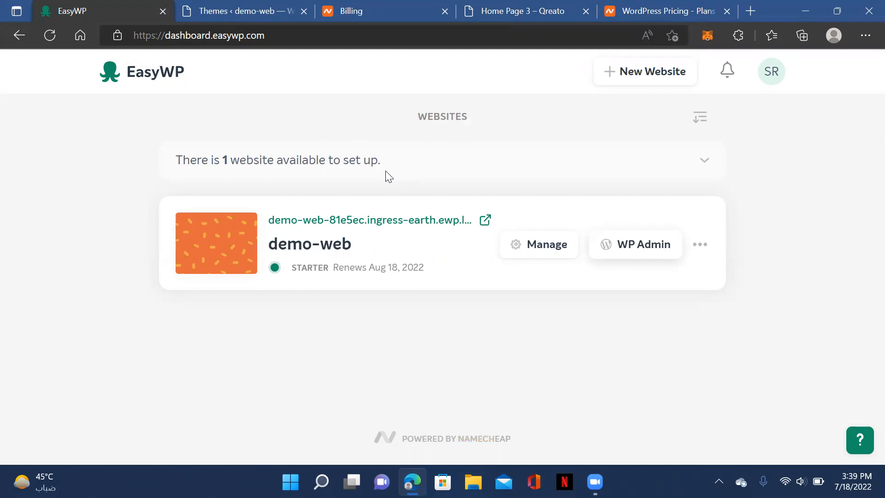
# - Return to the demo-web themes, search the theme directory for "astra", and install the Astra theme
pyautogui.click(243, 9)
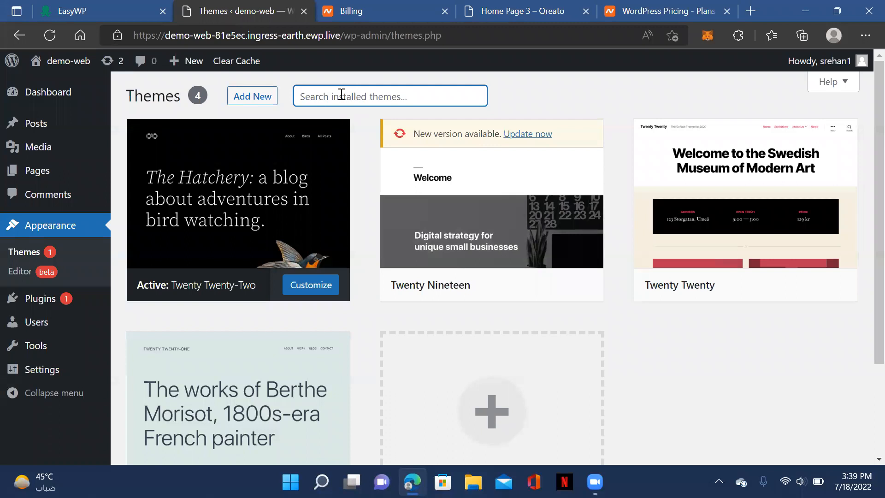
pyautogui.click(253, 103)
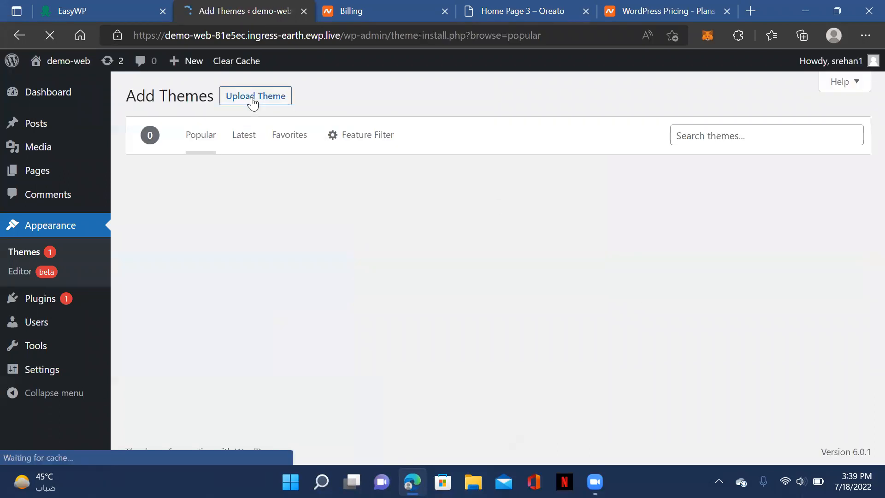
pyautogui.click(757, 139)
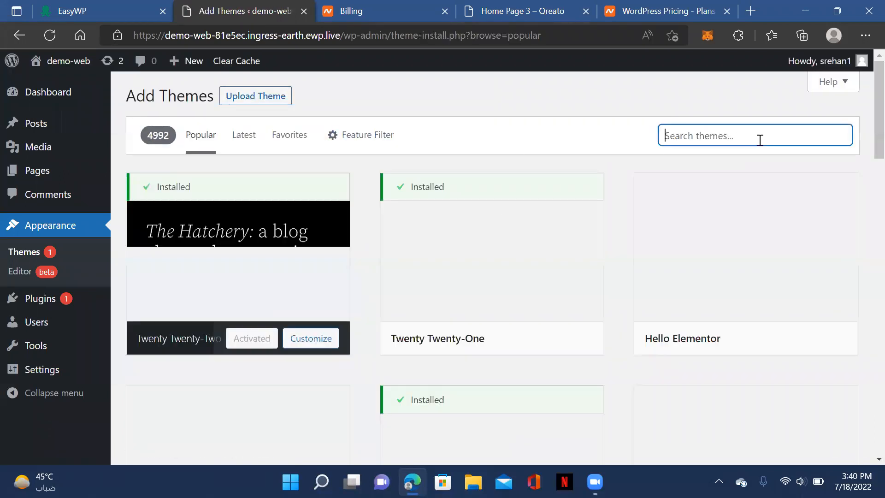
pyautogui.write('astra')
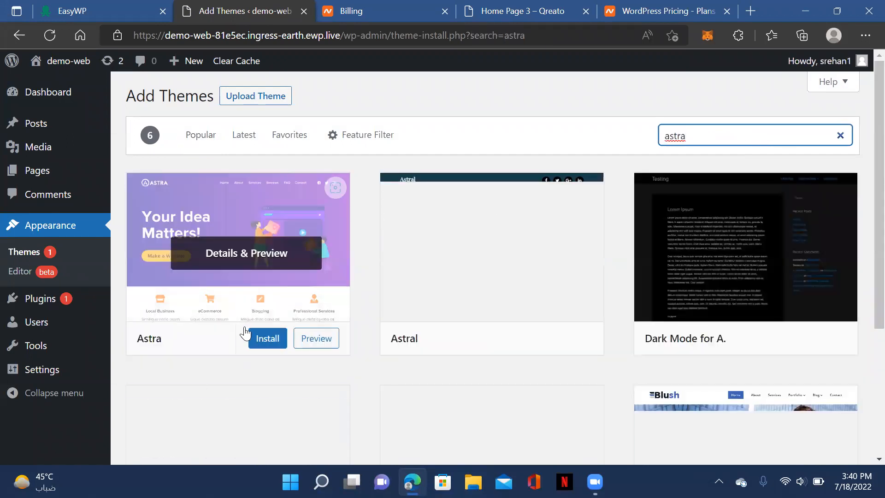
pyautogui.click(271, 337)
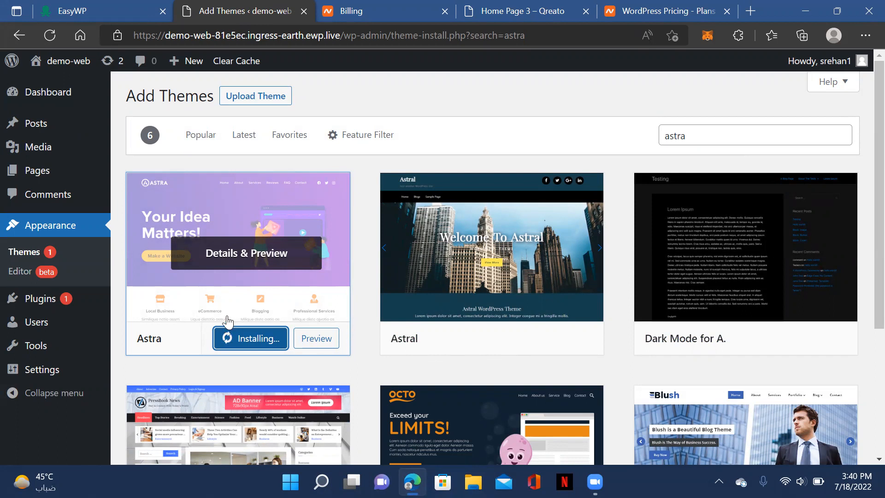
# - Activate the newly installed Astra theme on the demo-web site
pyautogui.scroll(-3, 371, 299)
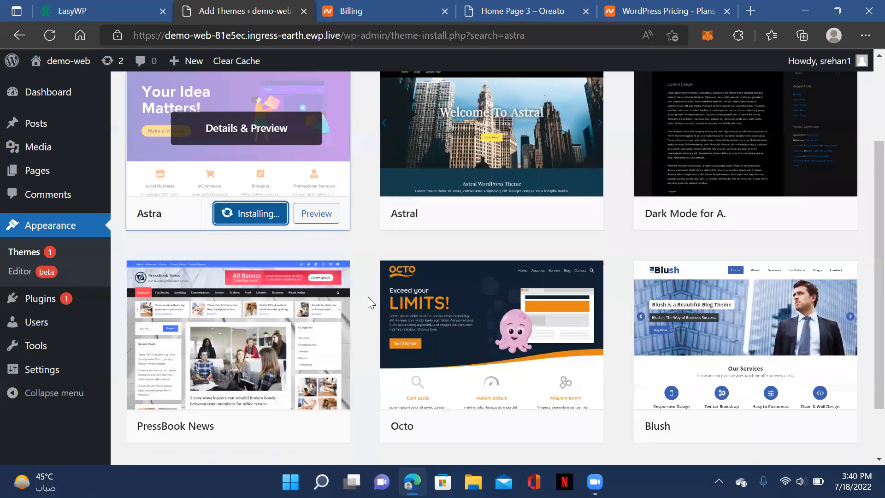
pyautogui.scroll(3, 367, 297)
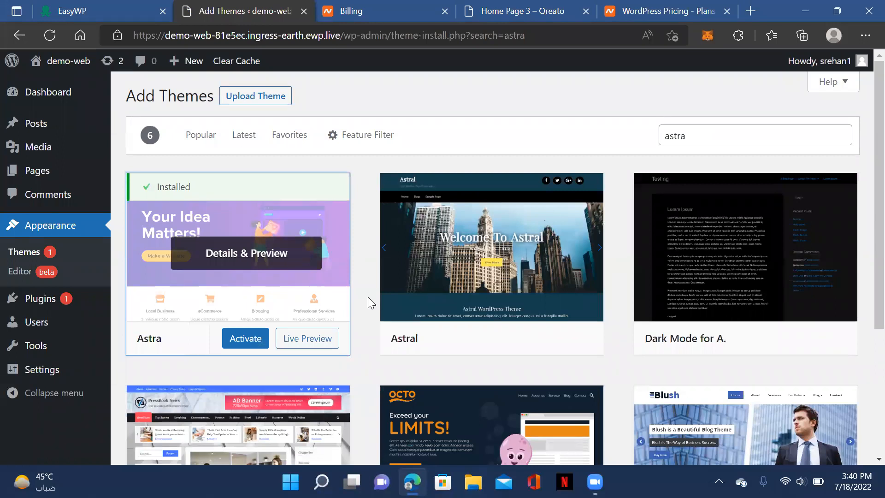
pyautogui.click(245, 338)
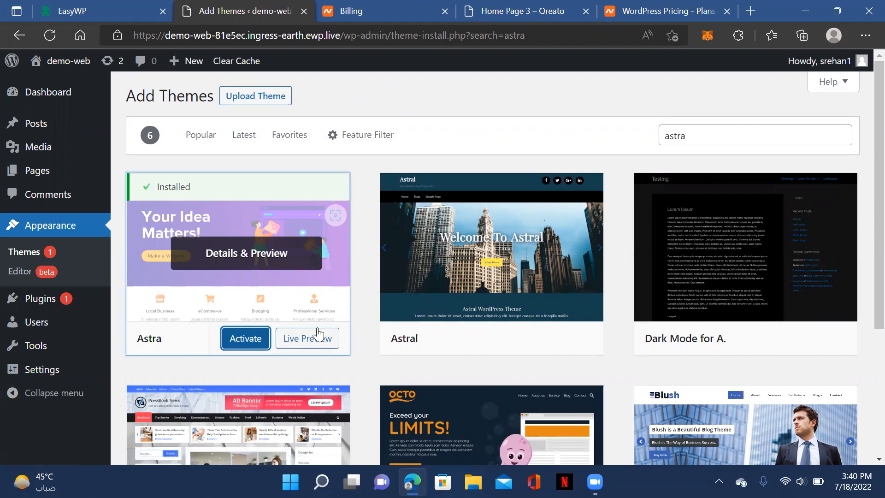
pyautogui.click(248, 340)
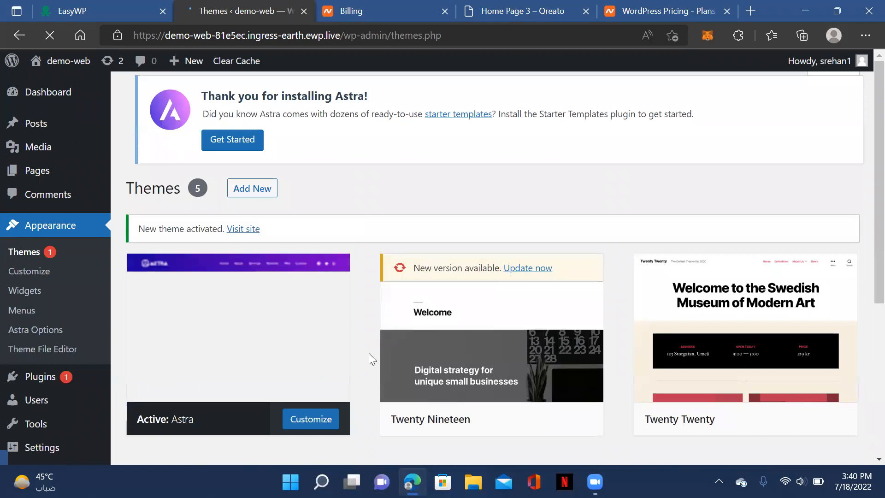
# - Delete the unused Twenty Twenty-One and Twenty Twenty-Two themes from the installed themes
pyautogui.scroll(-3, 368, 353)
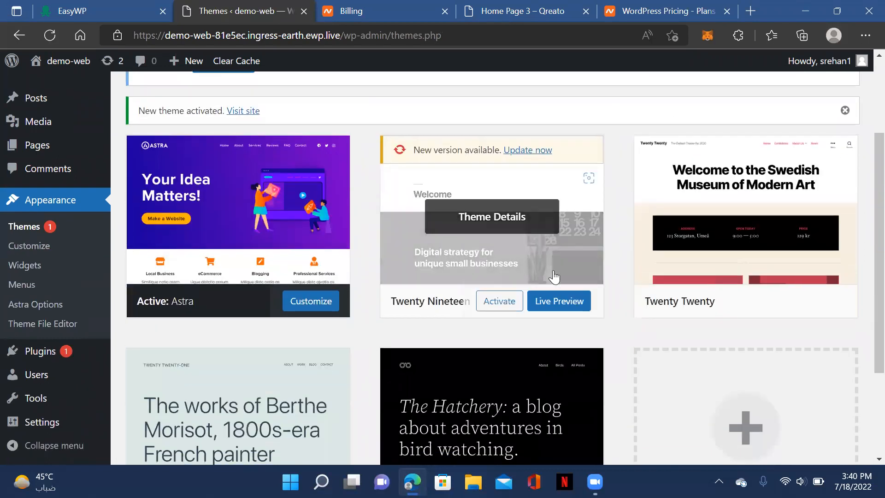
pyautogui.scroll(-1, 362, 323)
pyautogui.scroll(-2, 345, 329)
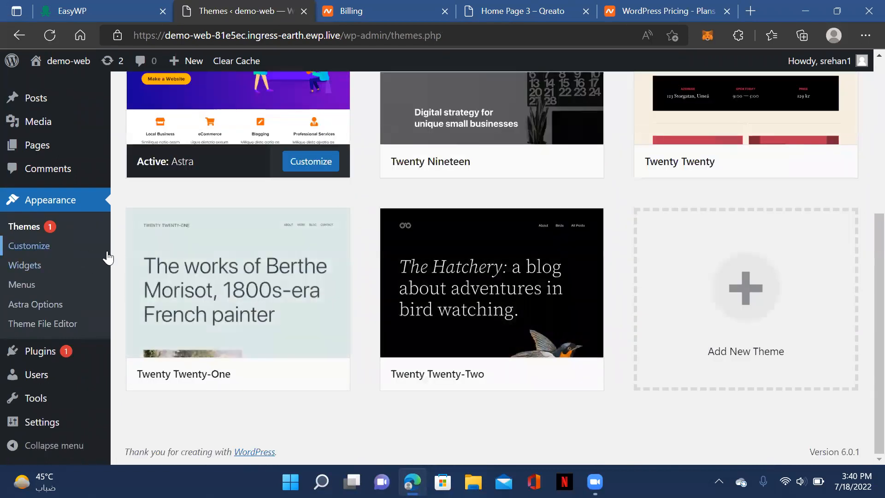
pyautogui.click(259, 249)
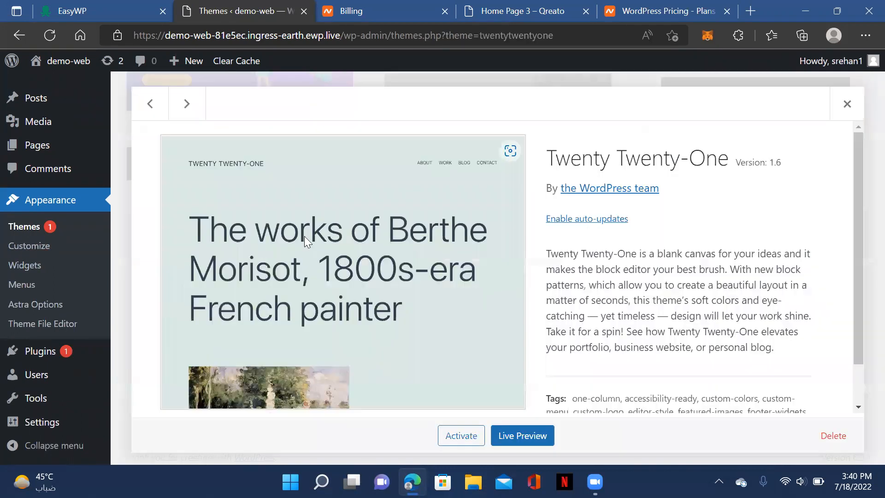
pyautogui.click(834, 436)
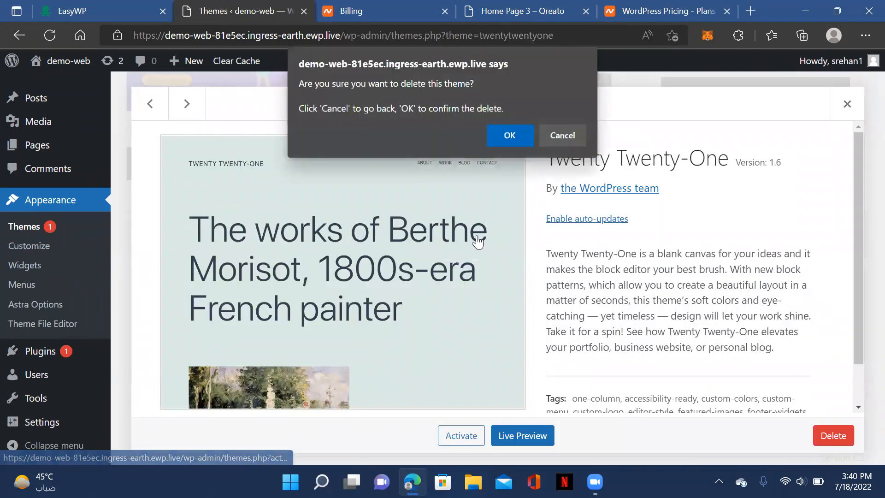
pyautogui.click(504, 142)
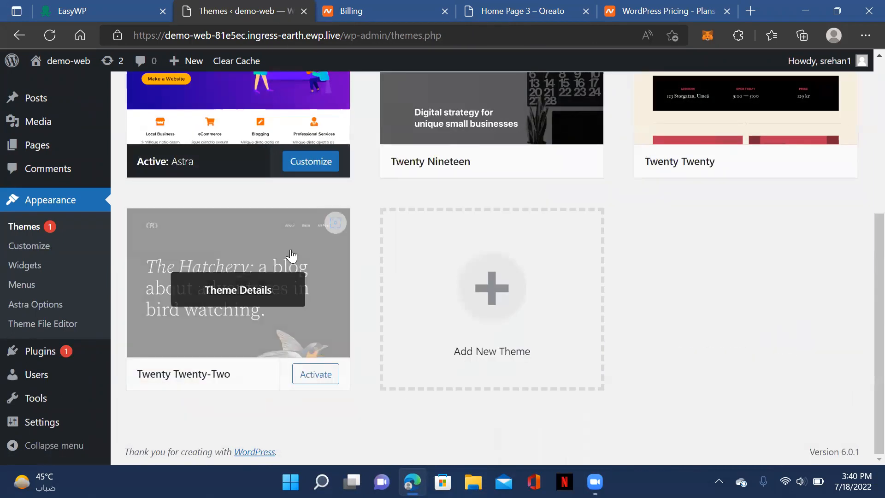
pyautogui.click(292, 255)
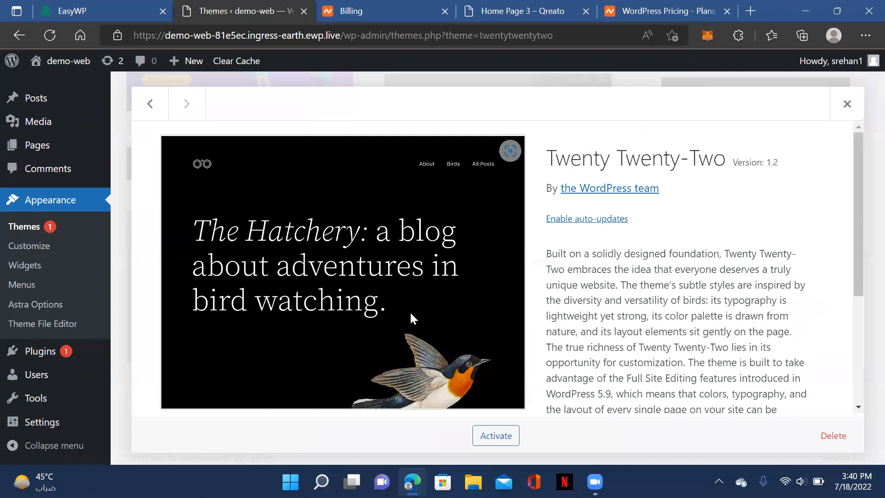
pyautogui.click(824, 435)
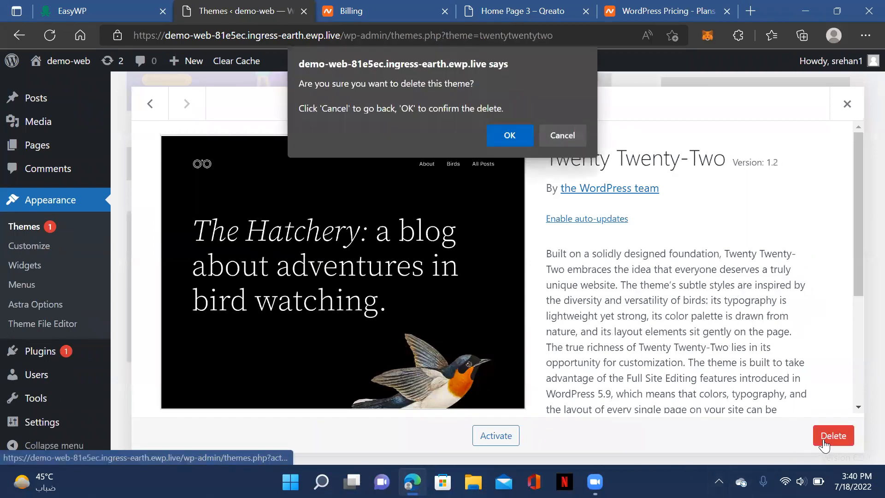
pyautogui.click(512, 131)
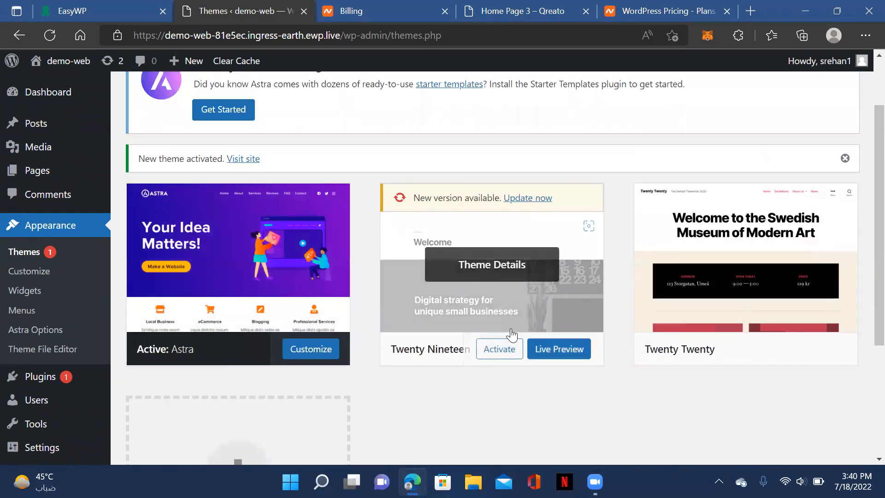
# - Delete the Twenty Nineteen and Twenty Twenty themes, keeping only Astra installed
pyautogui.click(500, 312)
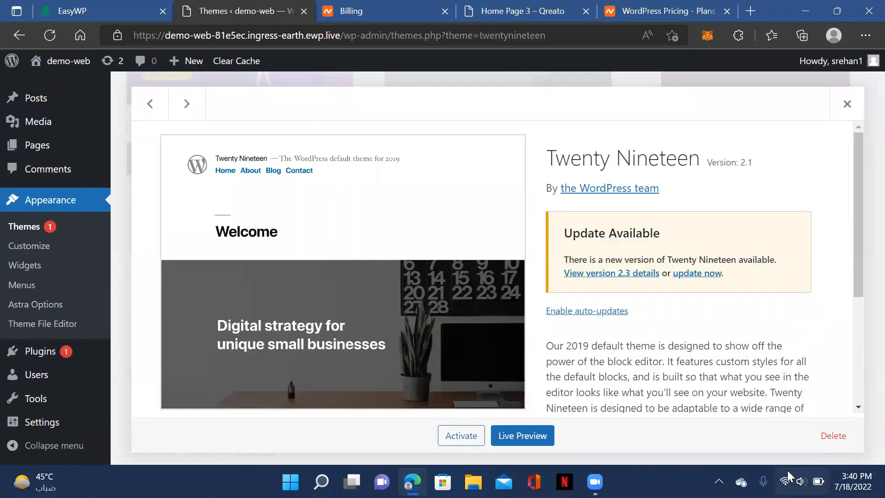
pyautogui.click(835, 436)
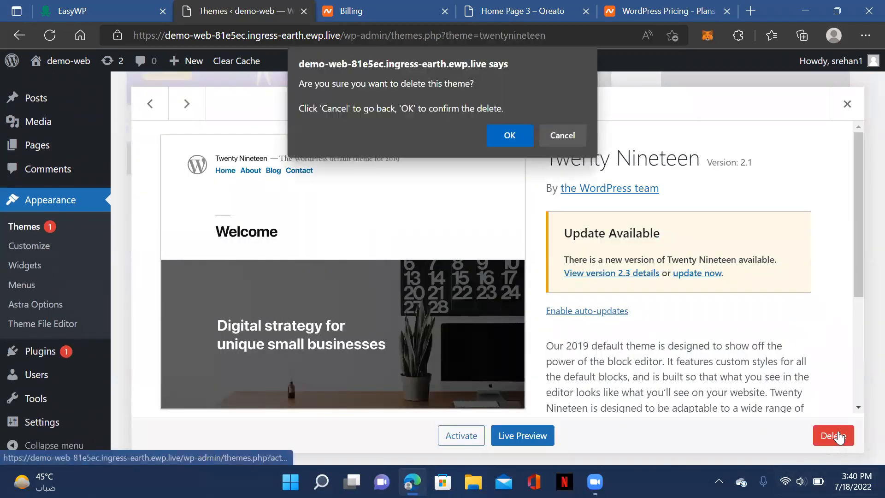
pyautogui.click(515, 137)
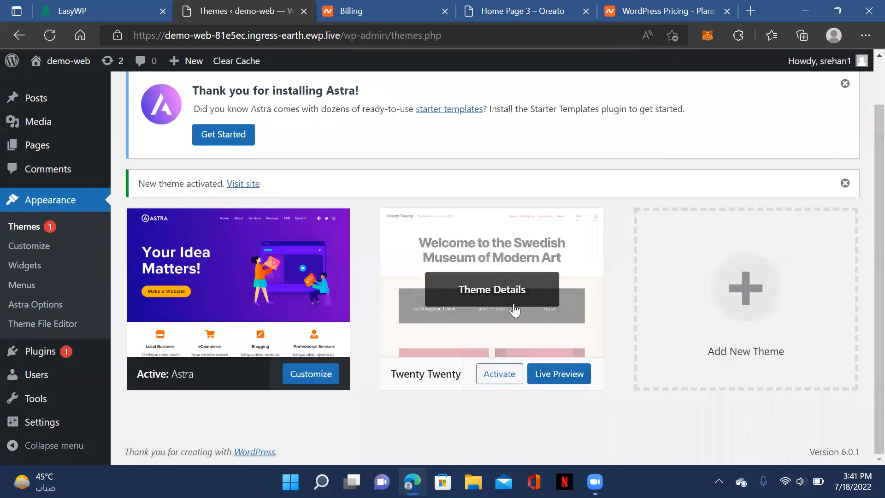
pyautogui.click(524, 316)
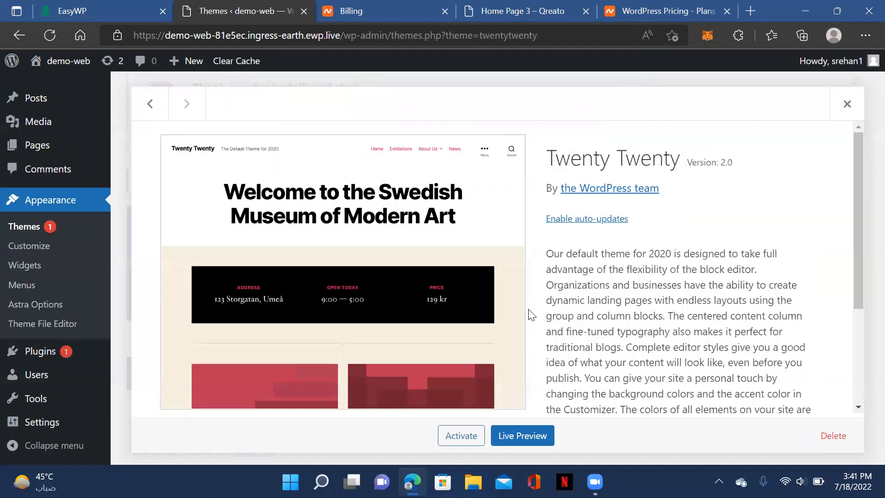
pyautogui.click(823, 444)
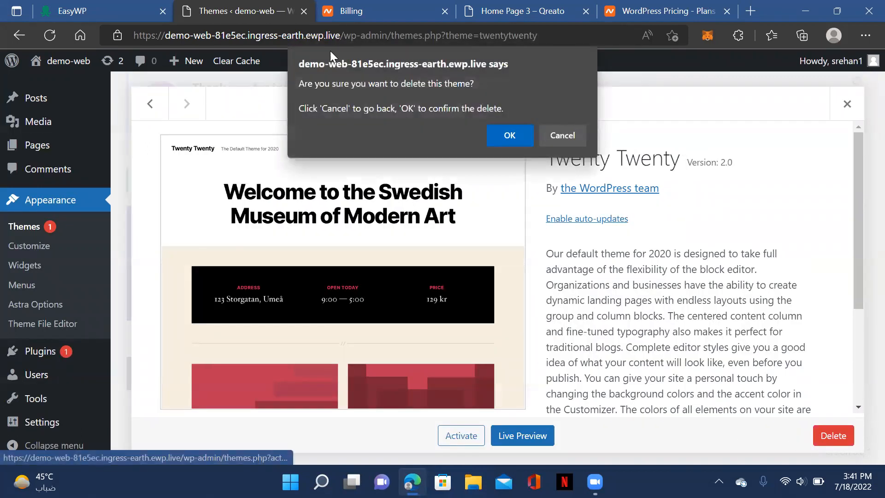
pyautogui.click(503, 136)
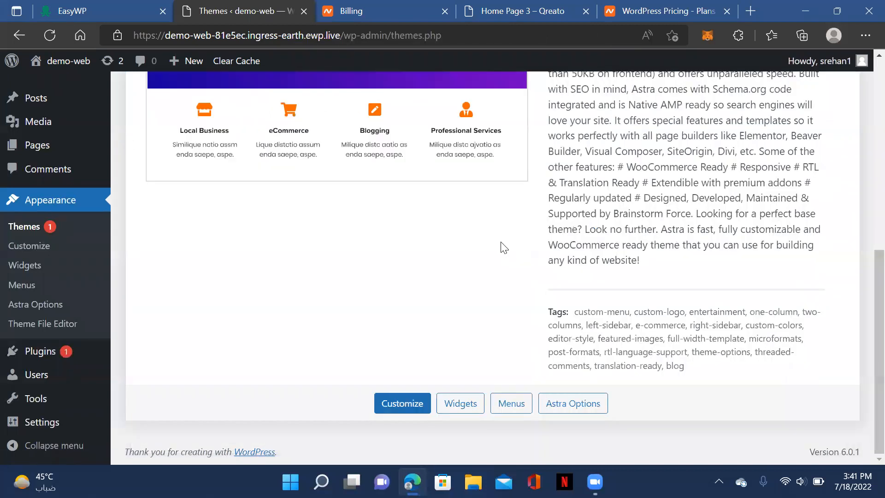
# - Go to the installed plugins and bulk-delete Akismet Anti-Spam and Hello Dolly with their data
pyautogui.scroll(-5, 628, 229)
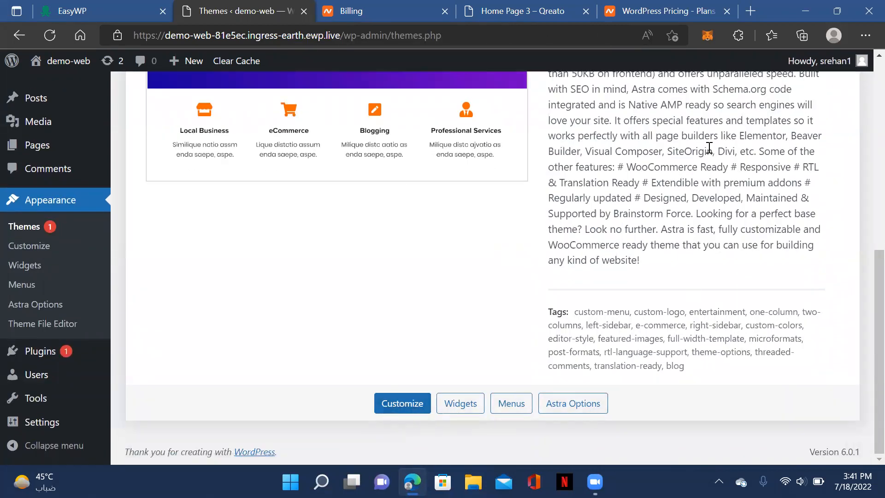
pyautogui.scroll(5, 850, 100)
pyautogui.scroll(3, 849, 138)
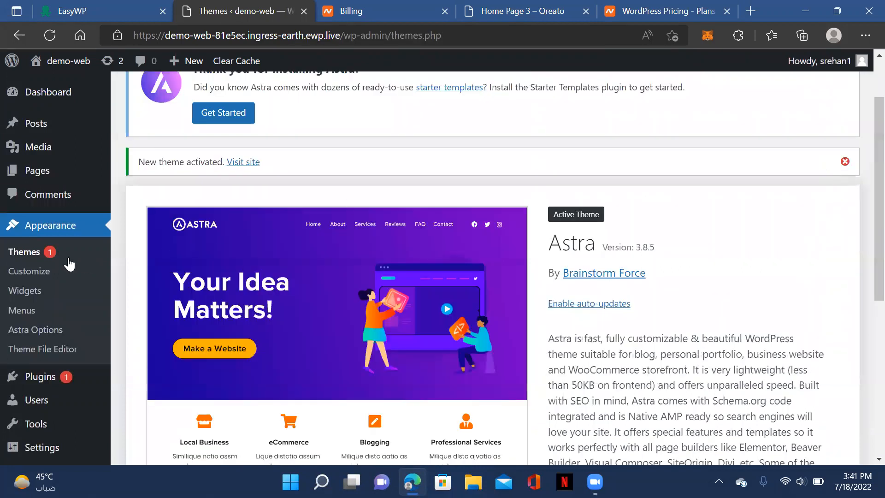
pyautogui.click(152, 374)
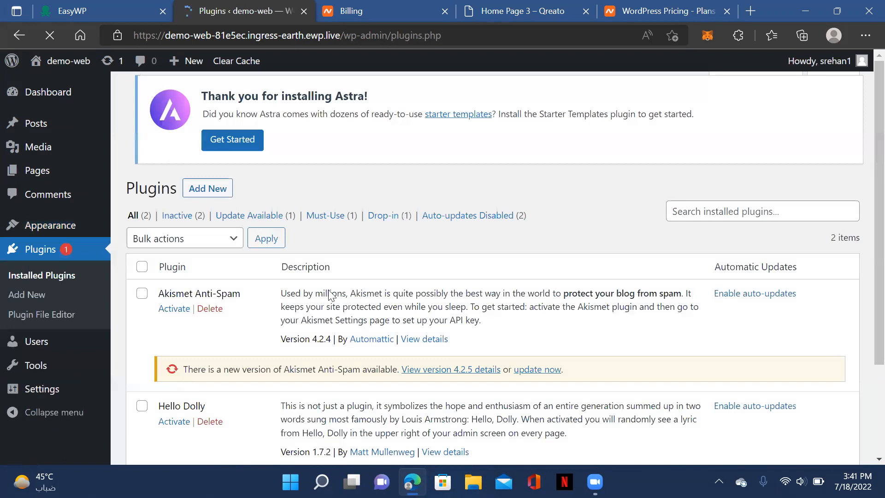
pyautogui.scroll(-3, 171, 281)
pyautogui.click(142, 152)
pyautogui.click(208, 124)
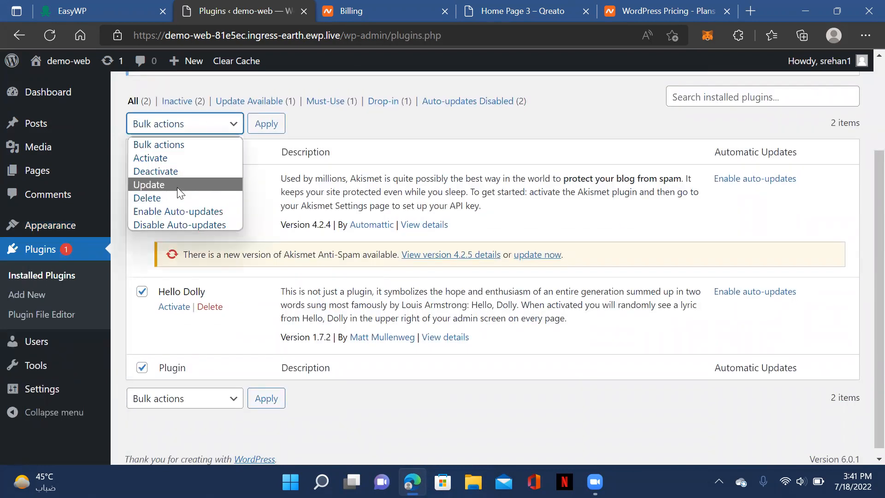
pyautogui.press('Escape')
pyautogui.press('Down')
pyautogui.press('Down')
pyautogui.press('Down')
pyautogui.press('Down')
pyautogui.click(266, 124)
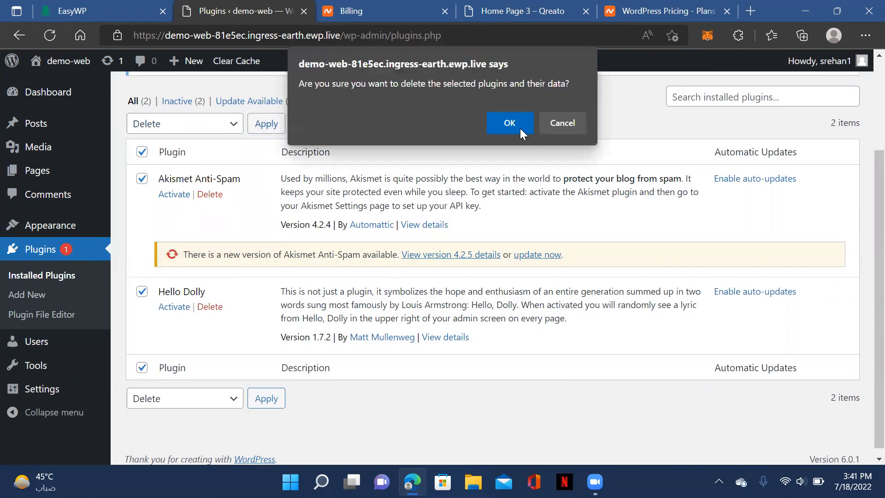
pyautogui.click(493, 124)
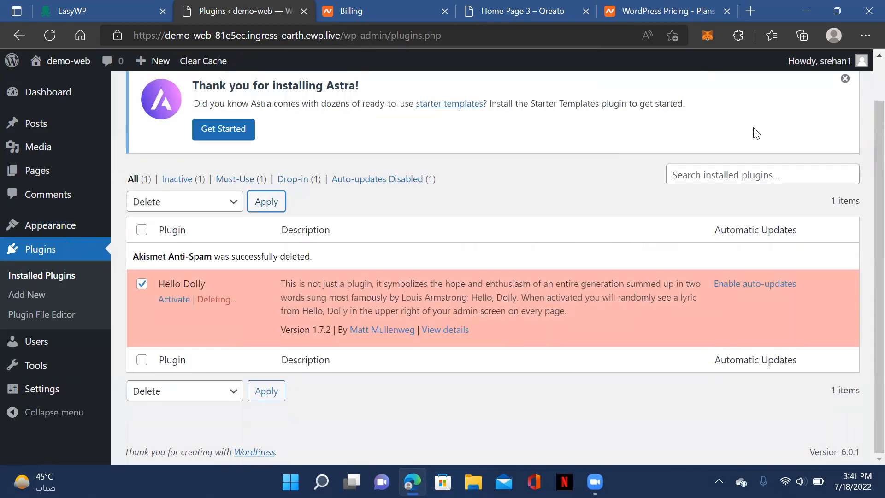
# - Search the installed plugins for "elemntor"
pyautogui.click(722, 193)
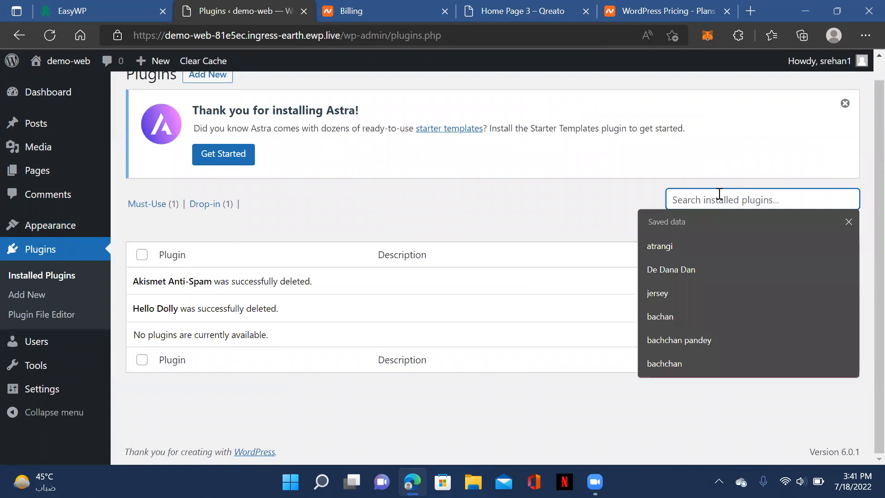
pyautogui.write('elem')
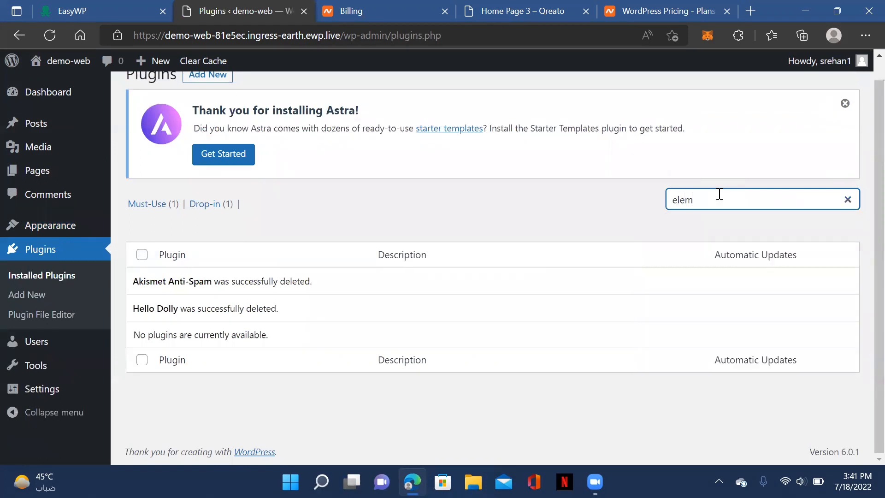
pyautogui.write('nt')
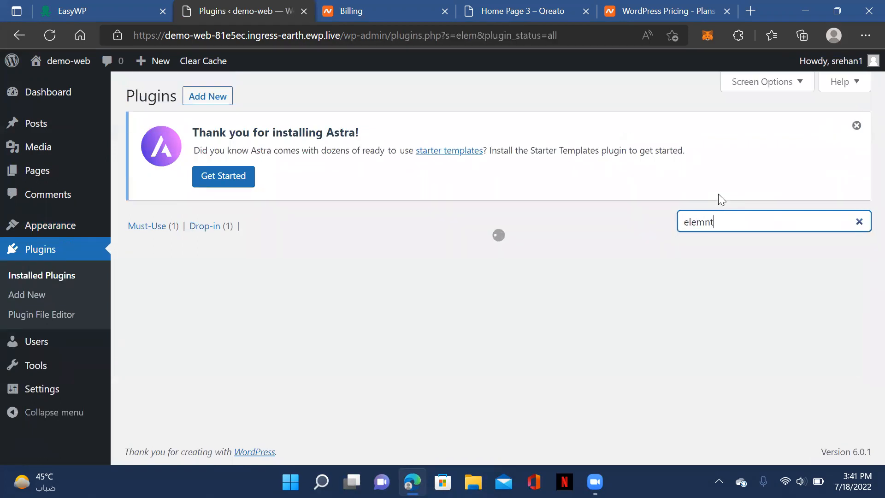
pyautogui.write('or')
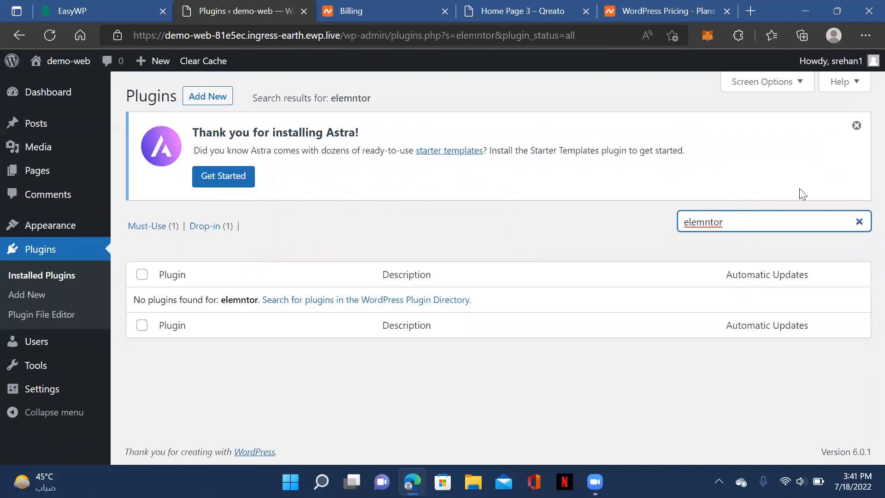
# - Go to adding new plugins and search the plugin directory for "elementor"
pyautogui.click(859, 224)
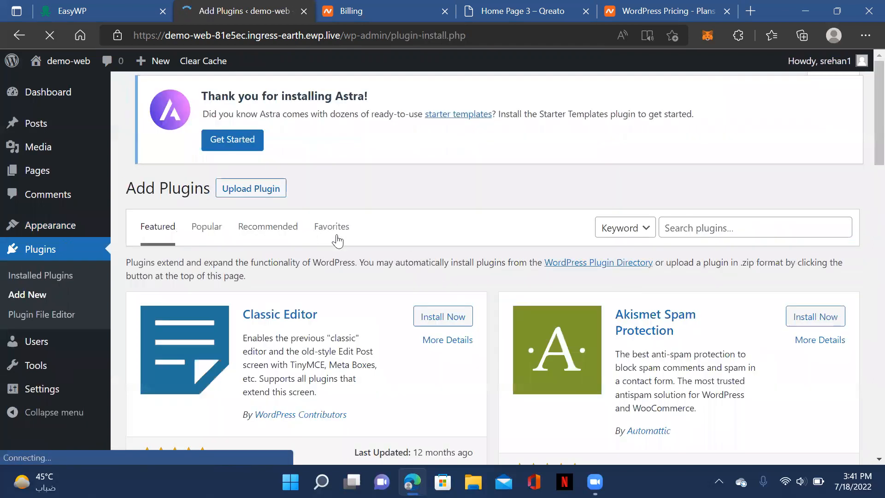
pyautogui.click(729, 234)
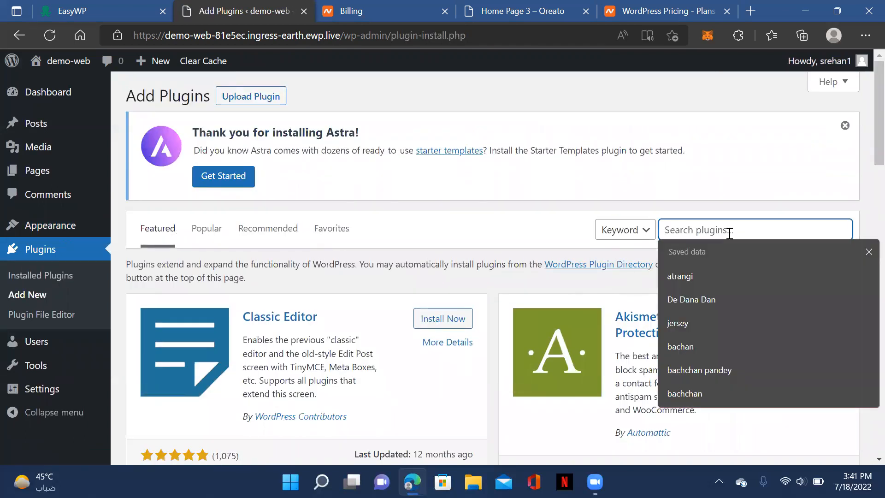
pyautogui.write('elementor')
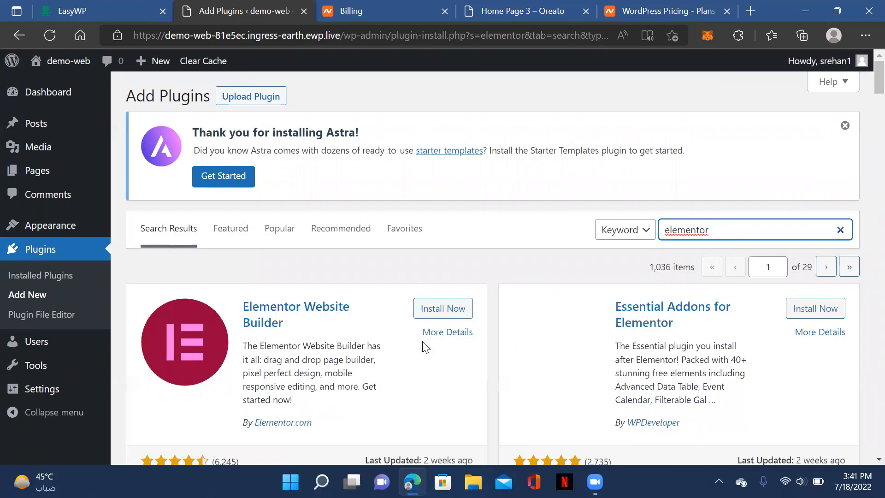
# - Install and activate Elementor Website Builder, and exit its onboarding wizard
pyautogui.scroll(-1, 422, 342)
pyautogui.click(440, 248)
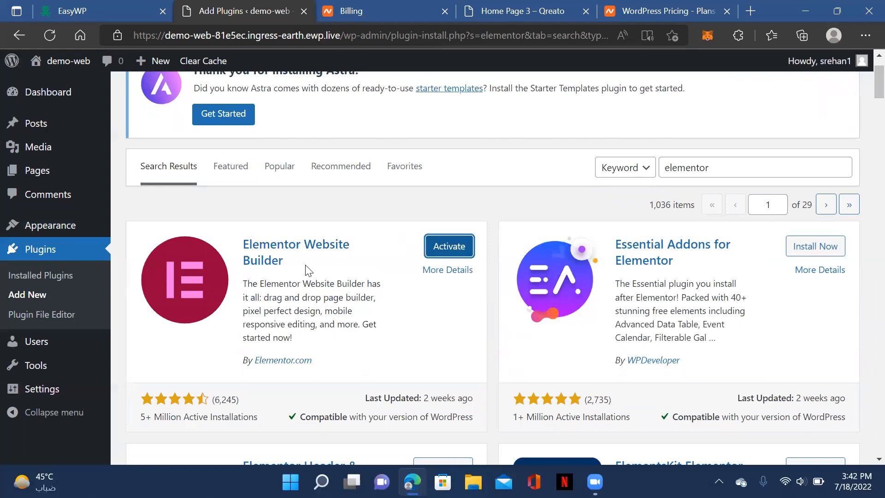
pyautogui.click(440, 246)
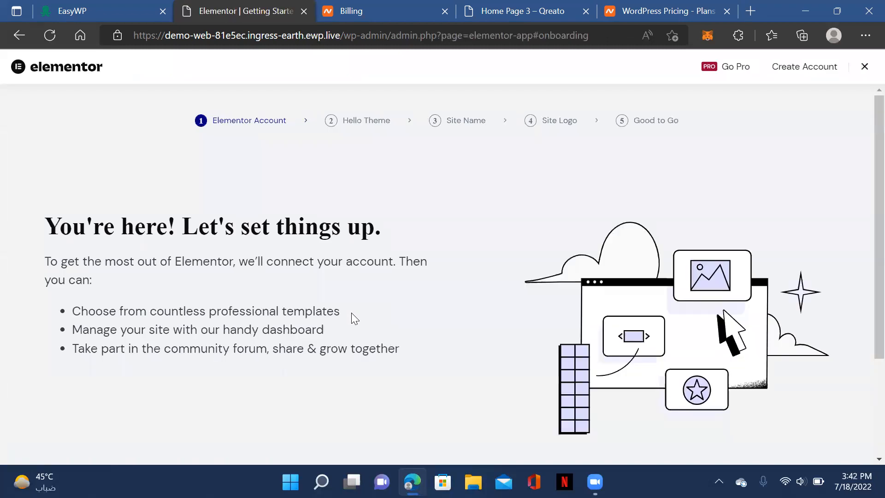
pyautogui.click(864, 66)
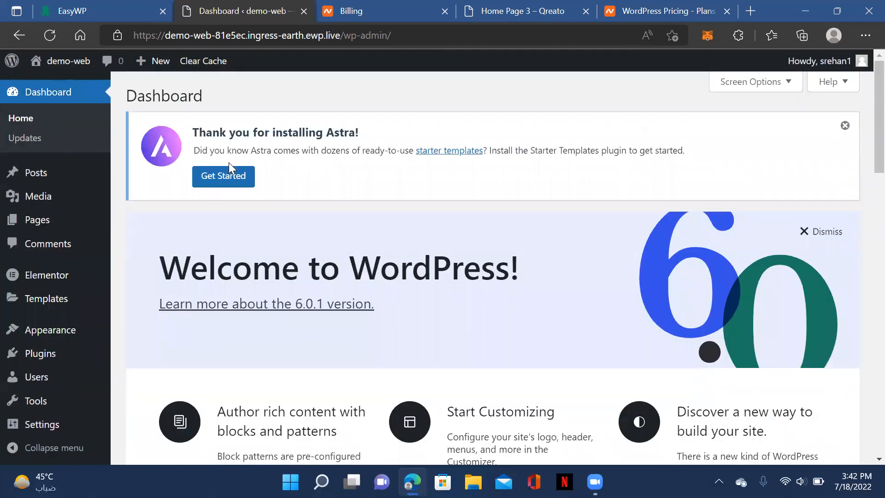
pyautogui.scroll(-4, 228, 163)
pyautogui.scroll(4, 15, 392)
pyautogui.scroll(-2, 52, 371)
pyautogui.scroll(2, 59, 358)
pyautogui.moveTo(46, 202)
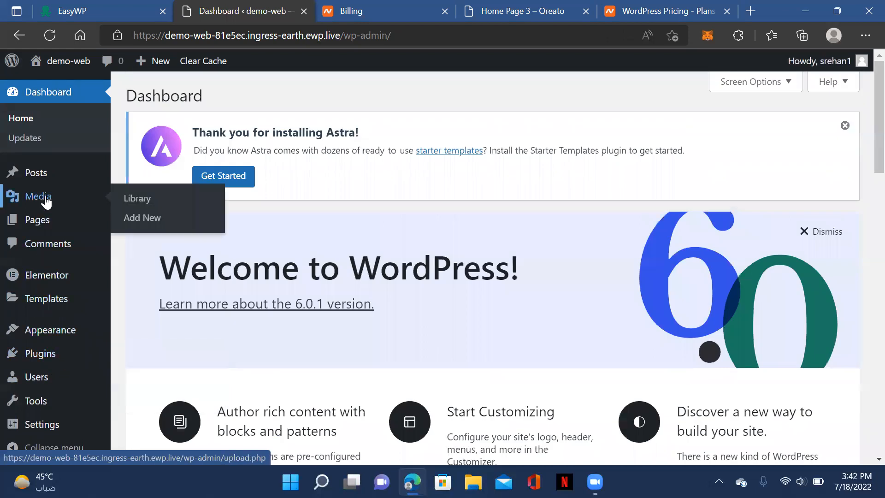
pyautogui.moveTo(36, 225)
pyautogui.scroll(-5, 85, 336)
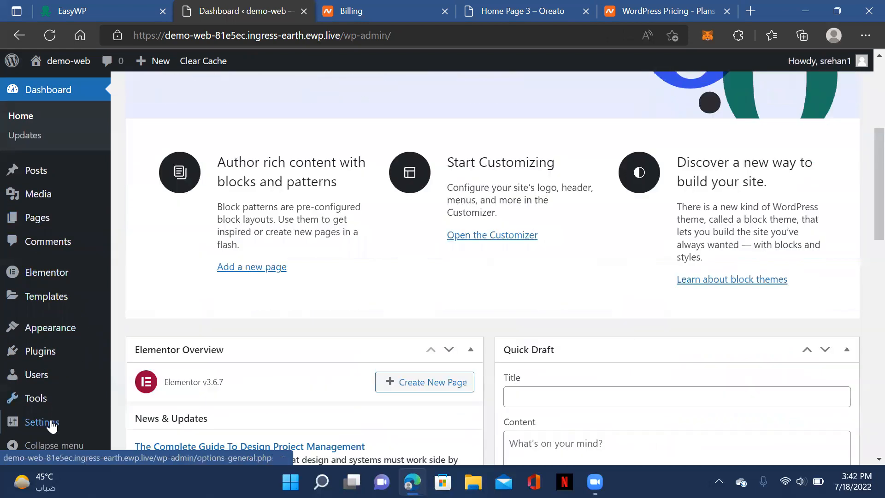
# - Try to set the homepage to a static page in the Reading settings
pyautogui.click(50, 422)
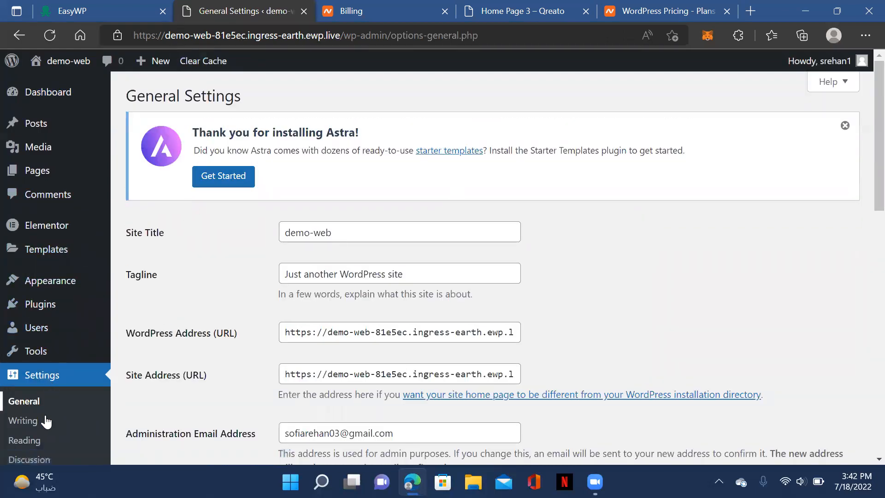
pyautogui.click(32, 441)
pyautogui.click(284, 253)
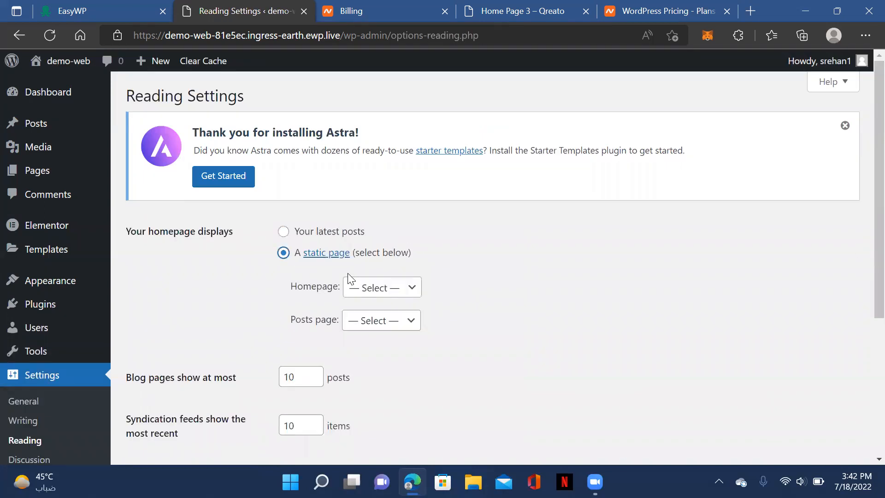
pyautogui.click(377, 291)
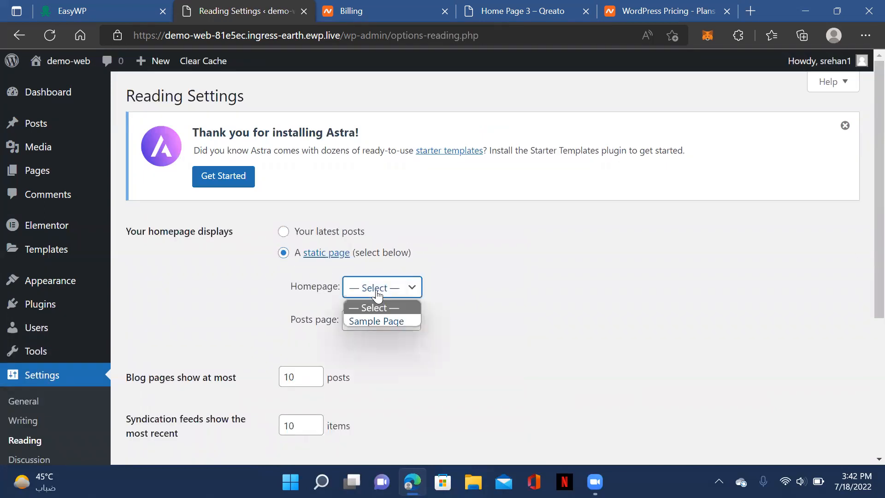
# - Go to the site's pages and move both Privacy Policy and Sample Page to the trash in bulk
pyautogui.click(54, 173)
pyautogui.scroll(-1, 276, 249)
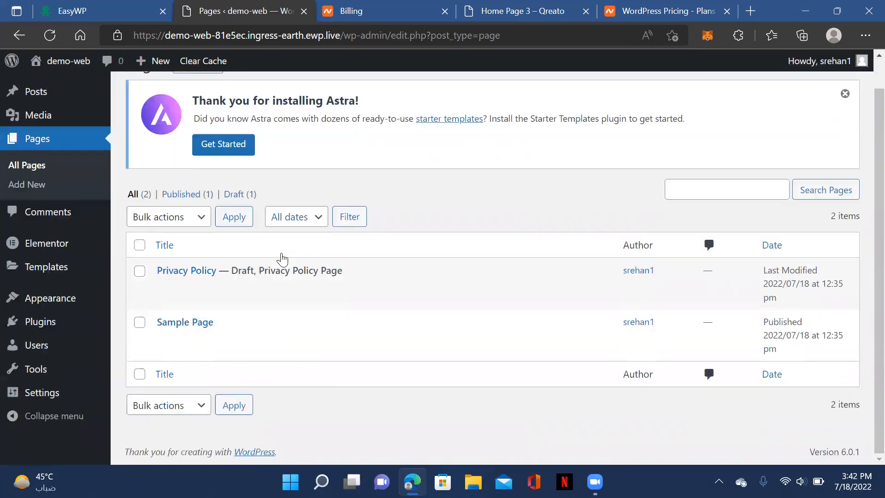
pyautogui.click(140, 271)
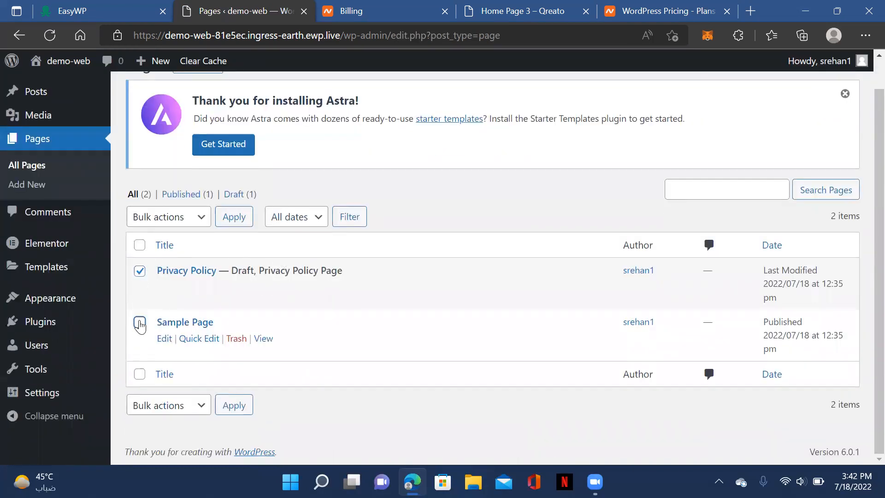
pyautogui.click(140, 323)
pyautogui.click(197, 217)
pyautogui.click(194, 261)
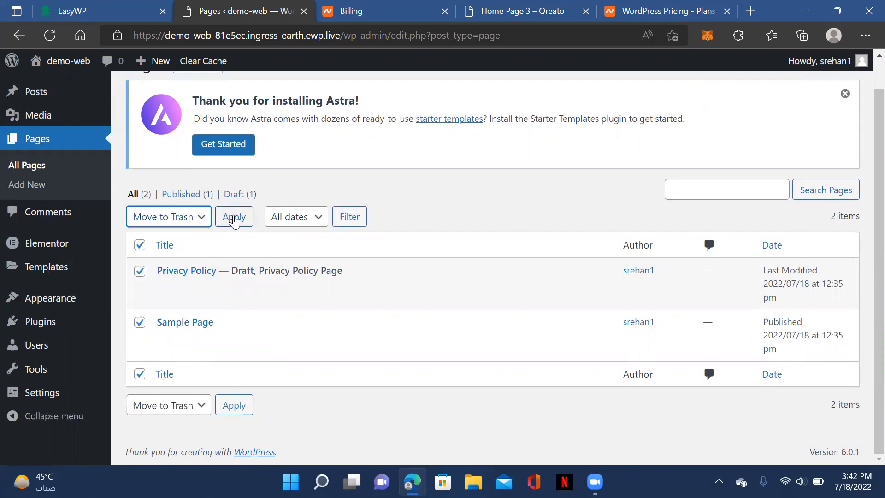
pyautogui.click(234, 218)
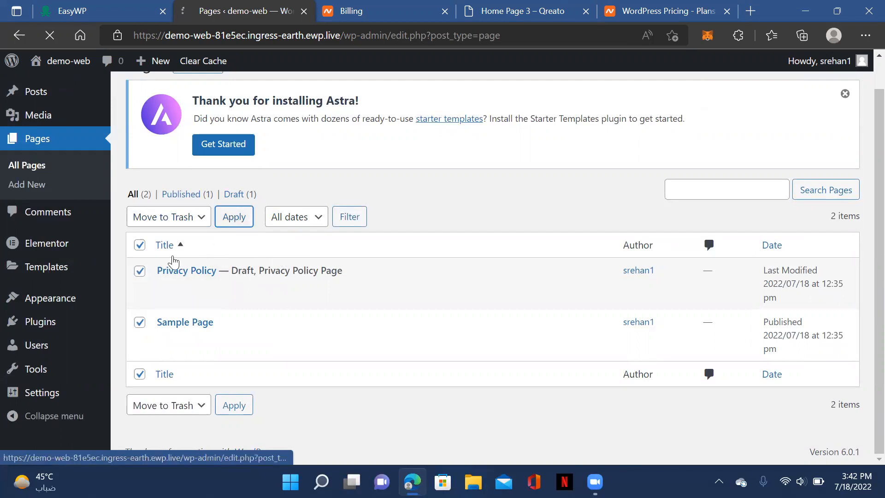
# - Create a new page titled "Home", publish it and return to the list of pages
pyautogui.click(193, 102)
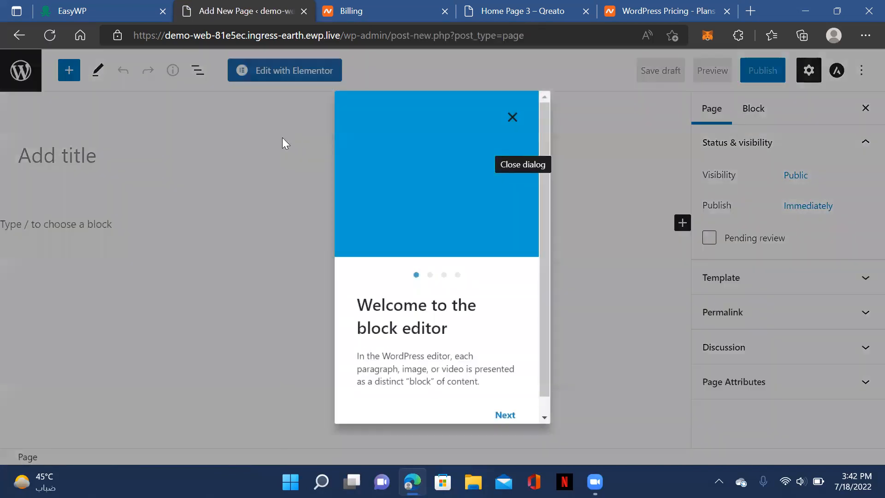
pyautogui.click(511, 115)
pyautogui.click(121, 146)
pyautogui.write('Home')
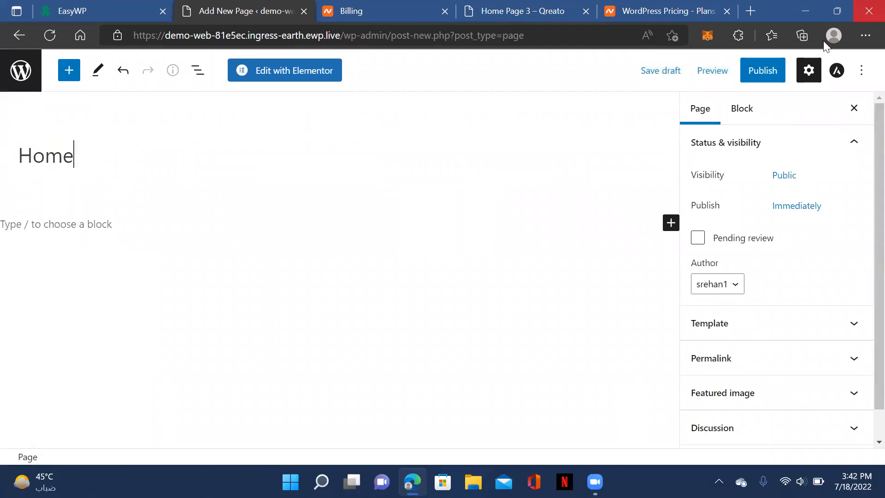
pyautogui.click(764, 73)
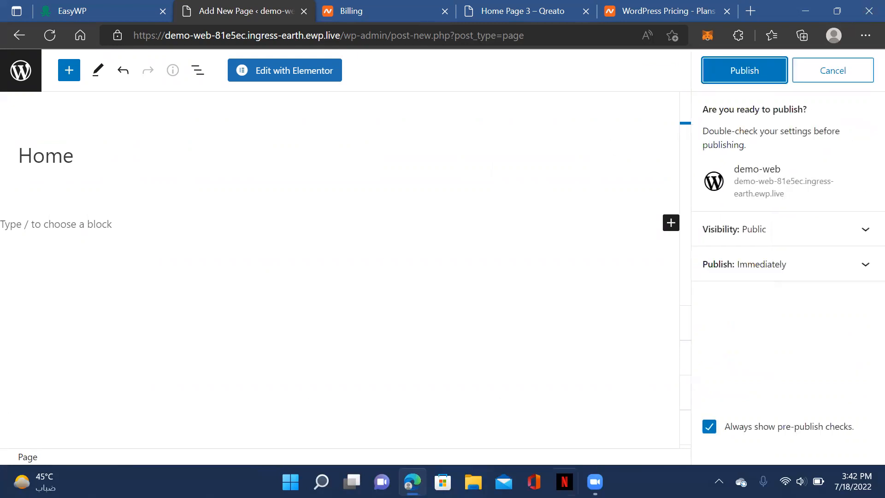
pyautogui.click(745, 72)
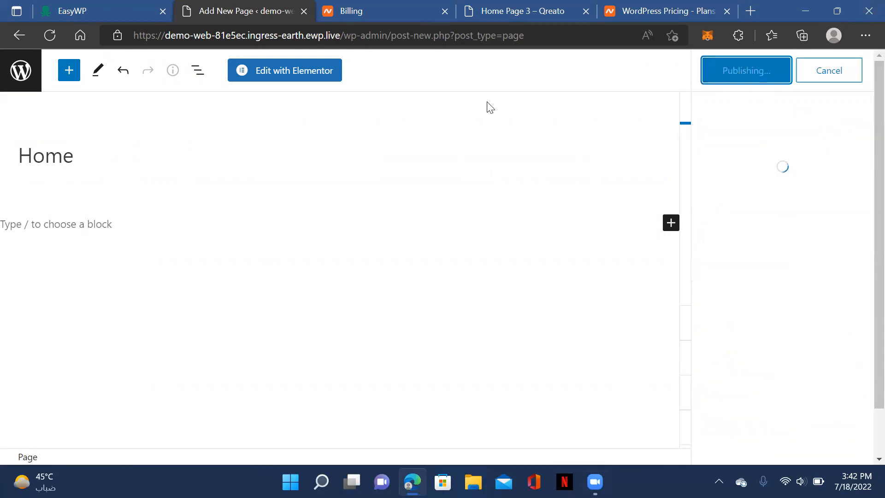
pyautogui.click(22, 72)
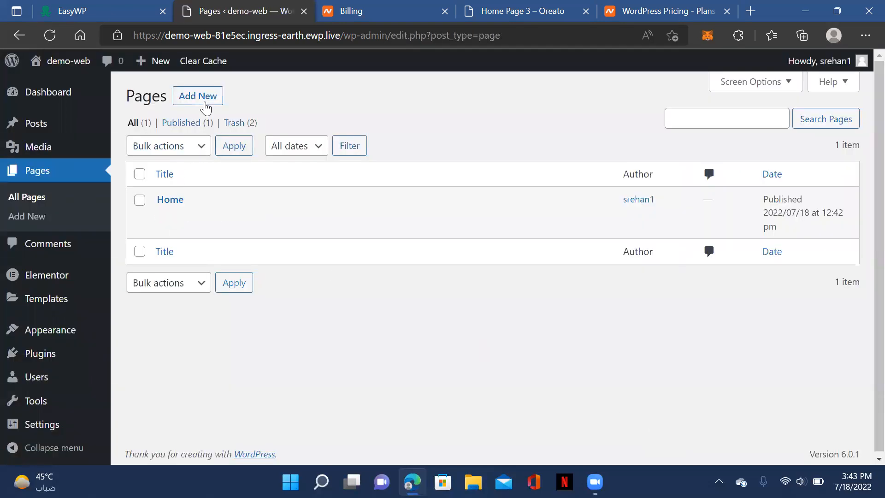
# - Create and publish a new page titled "Contact Us", and go back to the pages list
pyautogui.click(218, 100)
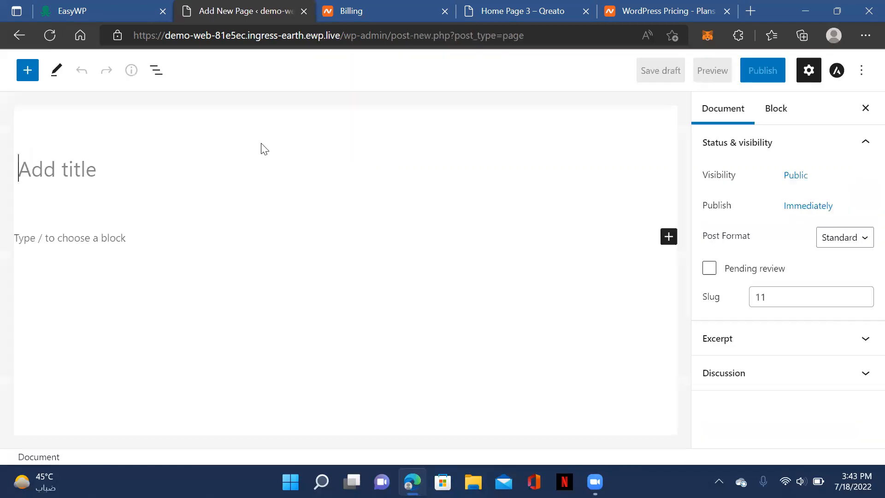
pyautogui.write('C')
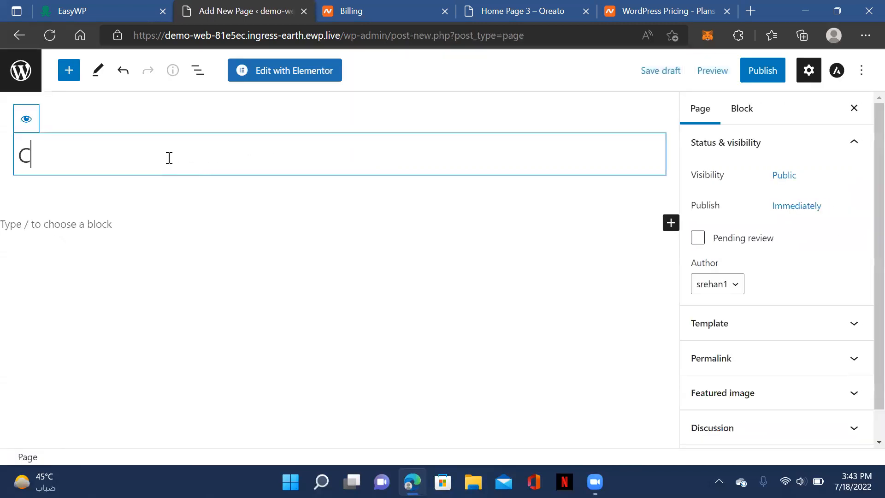
pyautogui.write('ontact Us')
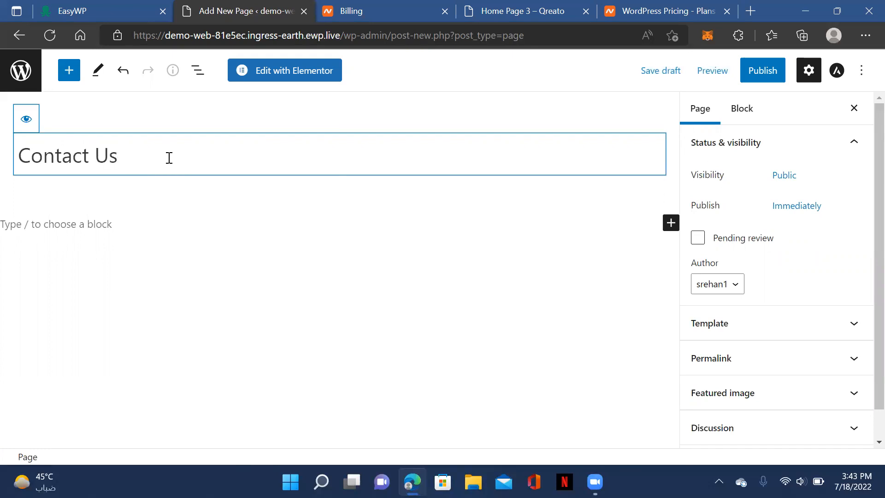
pyautogui.click(763, 71)
pyautogui.click(754, 74)
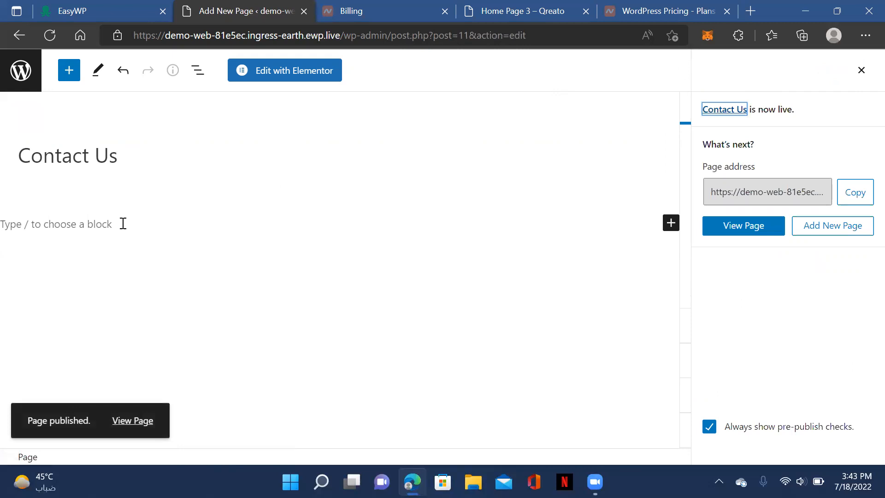
pyautogui.click(21, 70)
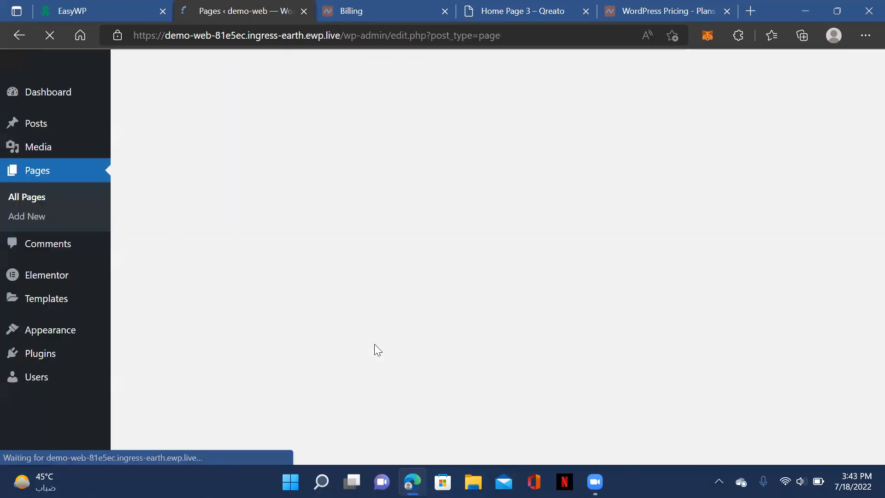
# - Add a page titled "About Us", publish it and return to the pages list
pyautogui.click(197, 95)
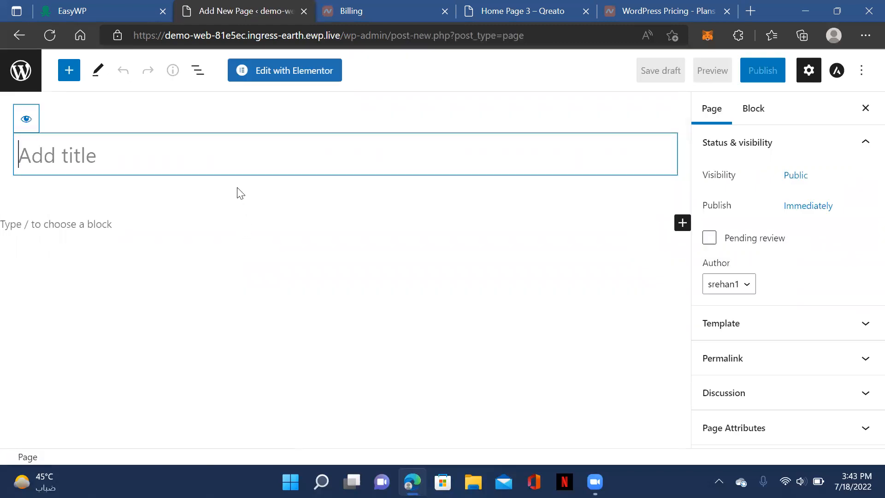
pyautogui.write('A')
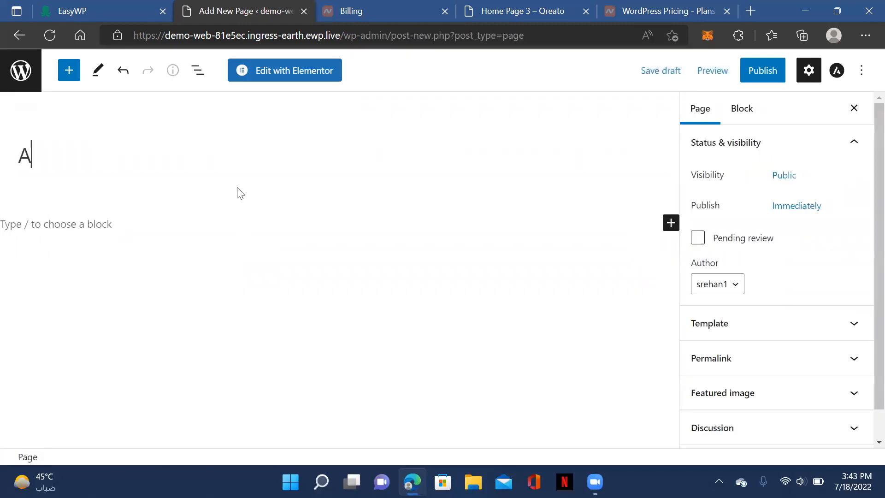
pyautogui.write('bout Us')
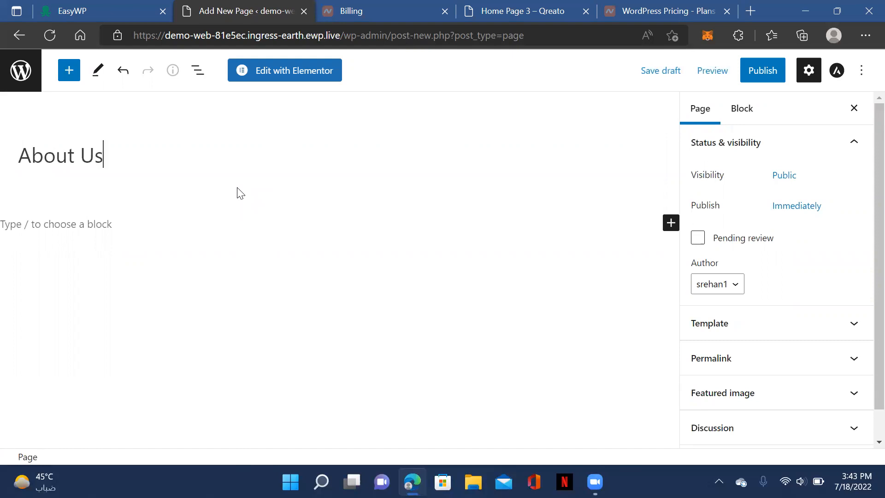
pyautogui.click(763, 70)
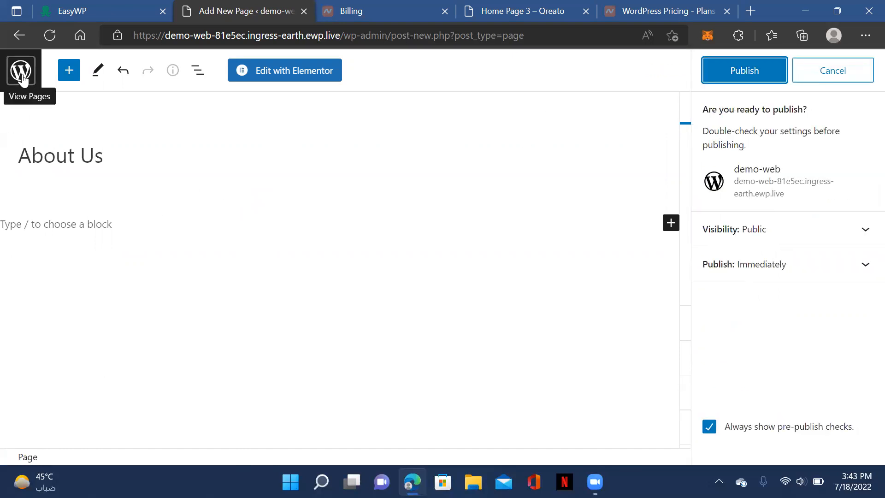
pyautogui.click(760, 70)
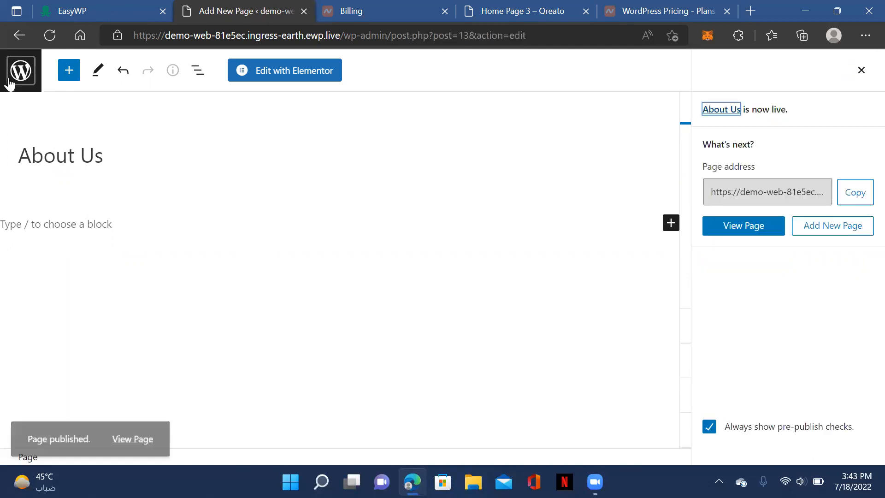
pyautogui.click(23, 75)
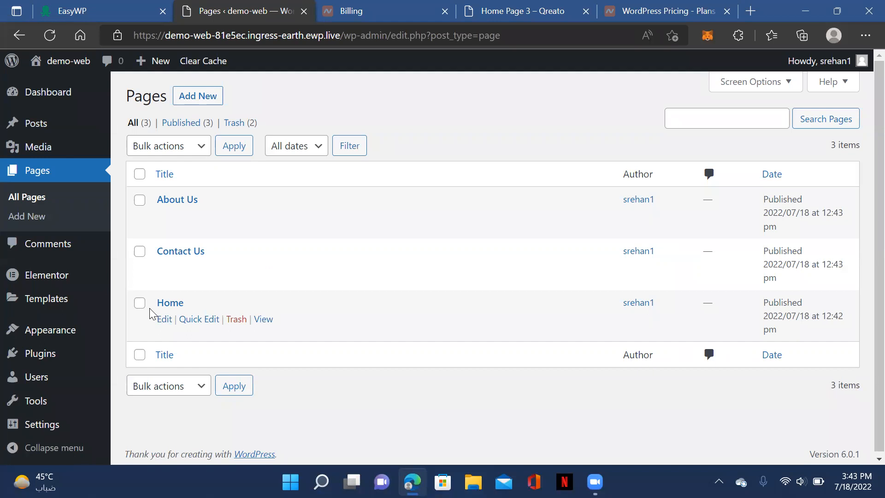
# - Clear the site's tagline in the General settings and save the changes
pyautogui.moveTo(5, 158)
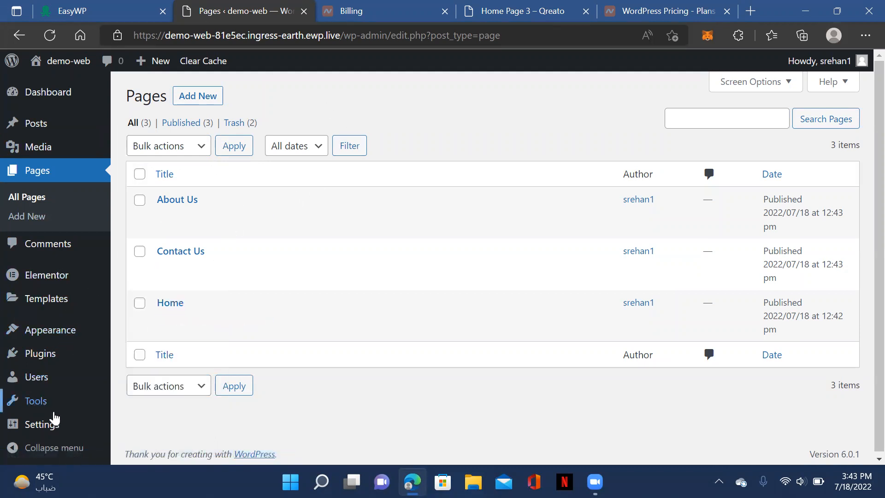
pyautogui.moveTo(63, 428)
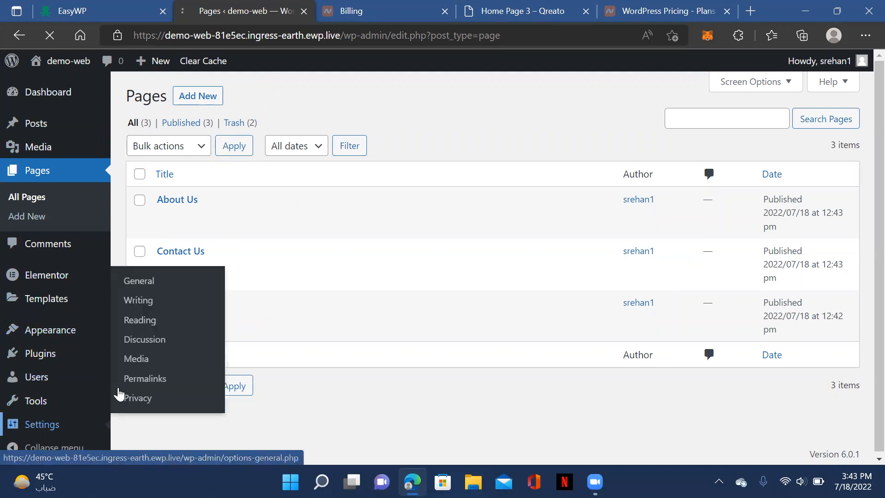
pyautogui.click(213, 285)
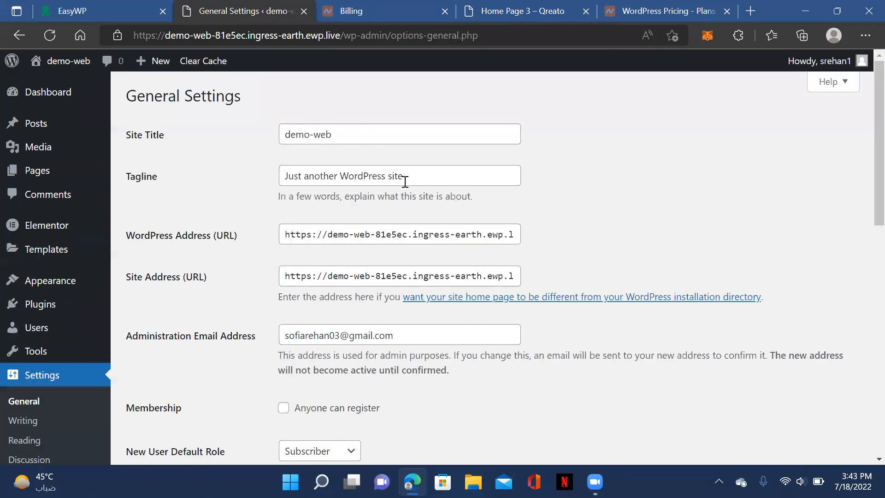
pyautogui.doubleClick(424, 177)
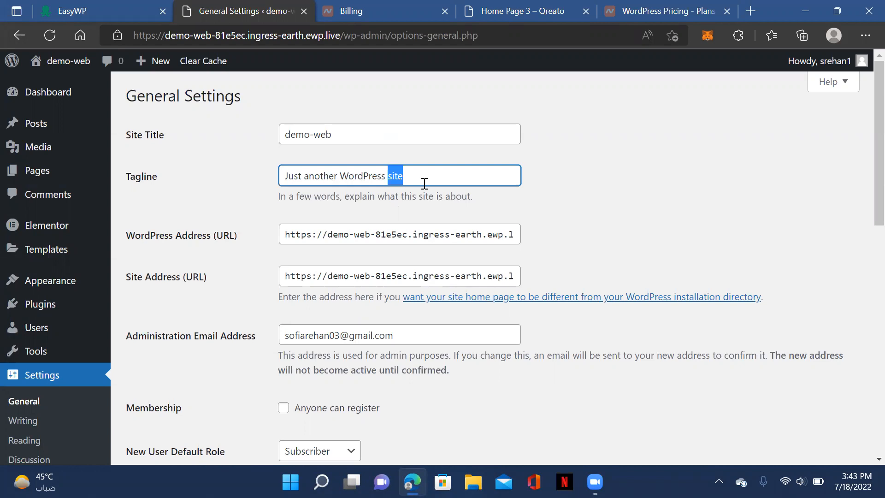
pyautogui.tripleClick(424, 183)
pyautogui.press('BackSpace')
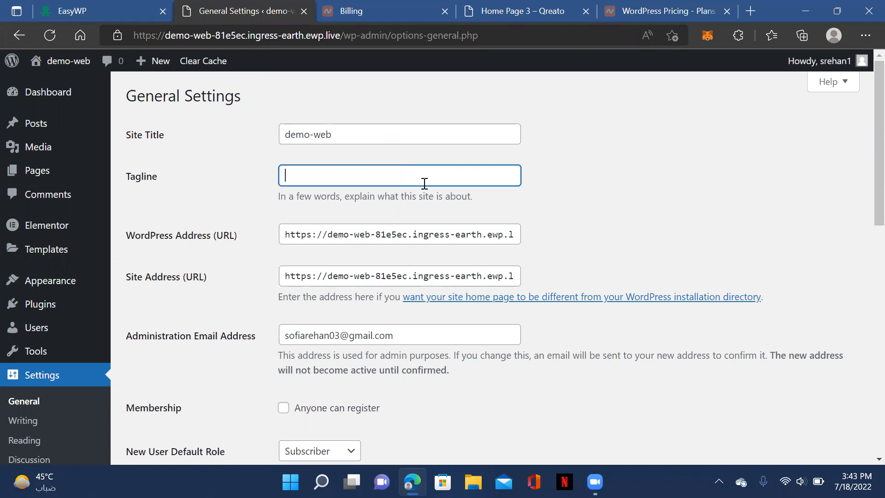
pyautogui.scroll(-1, 258, 185)
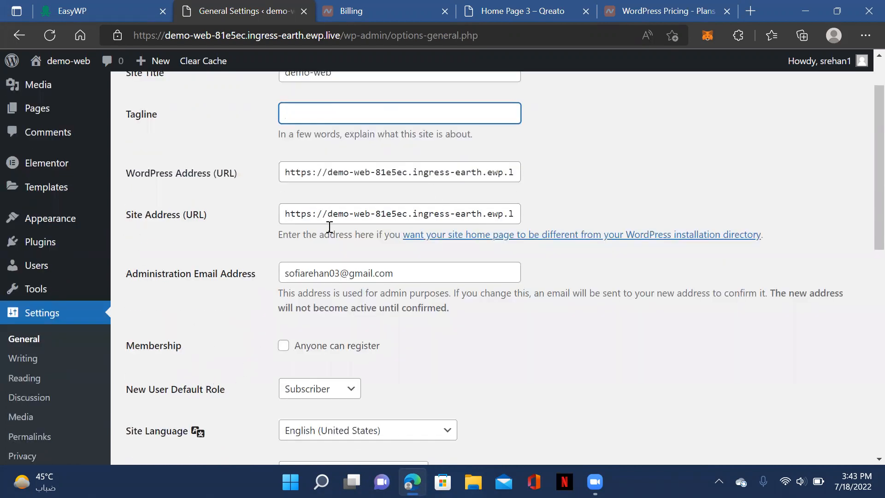
pyautogui.scroll(-8, 518, 265)
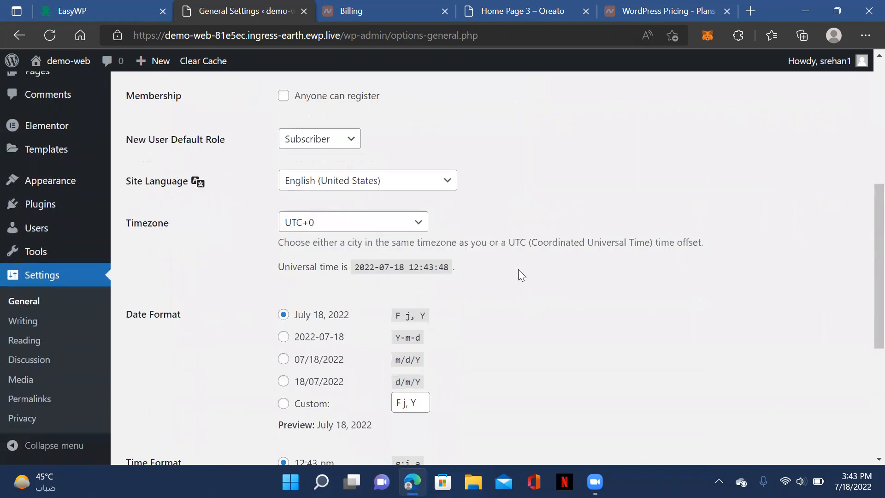
pyautogui.click(187, 407)
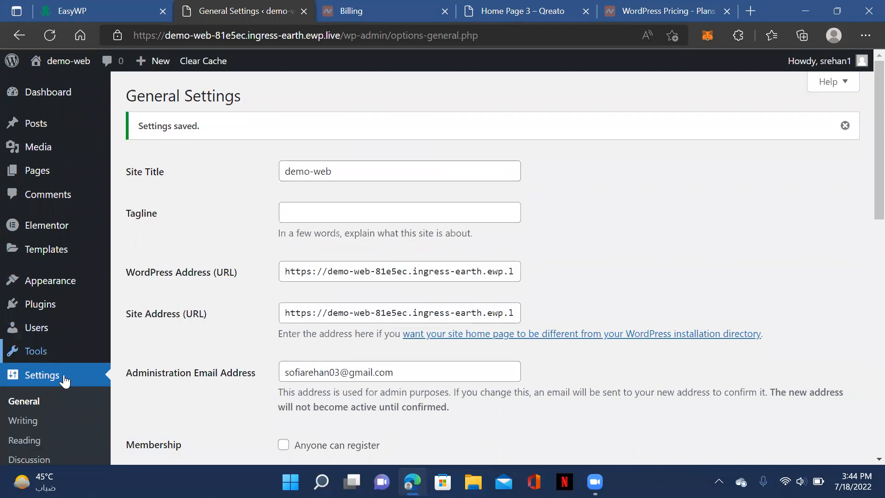
# - In the Reading settings, use a static page with Home as homepage and About Us as posts page, and save
pyautogui.scroll(-3, 51, 376)
pyautogui.scroll(-1, 33, 364)
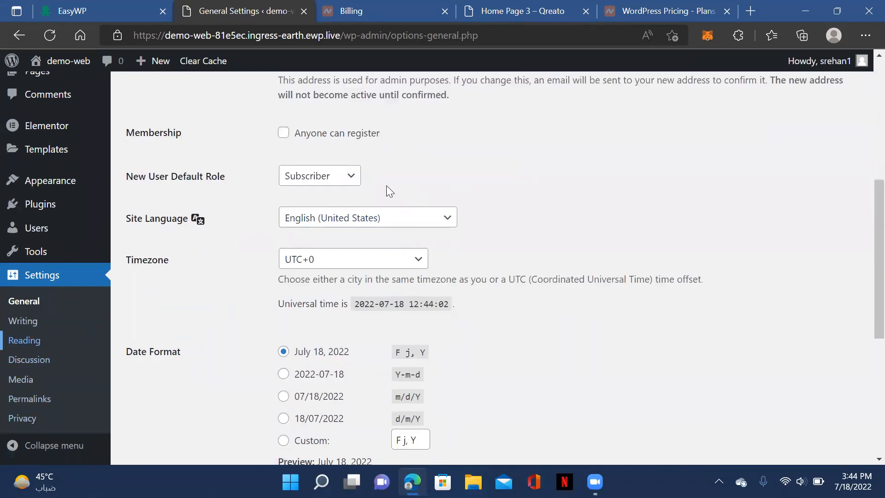
pyautogui.click(43, 346)
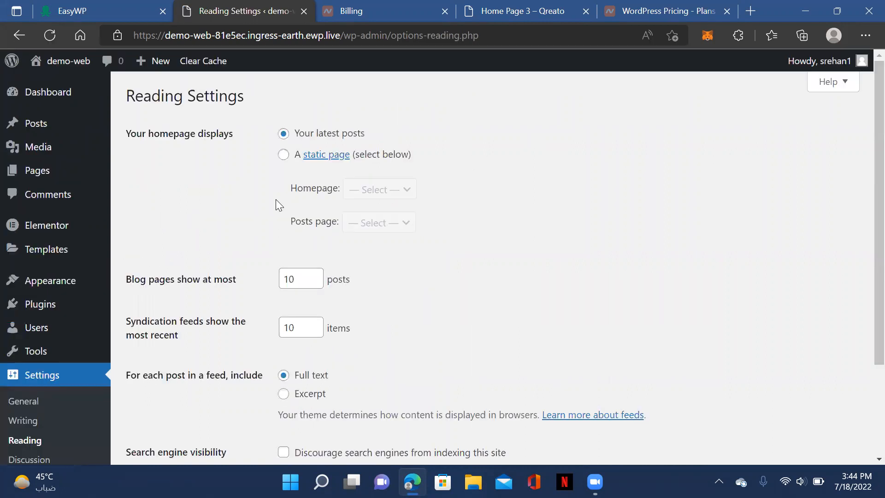
pyautogui.click(284, 156)
pyautogui.click(355, 190)
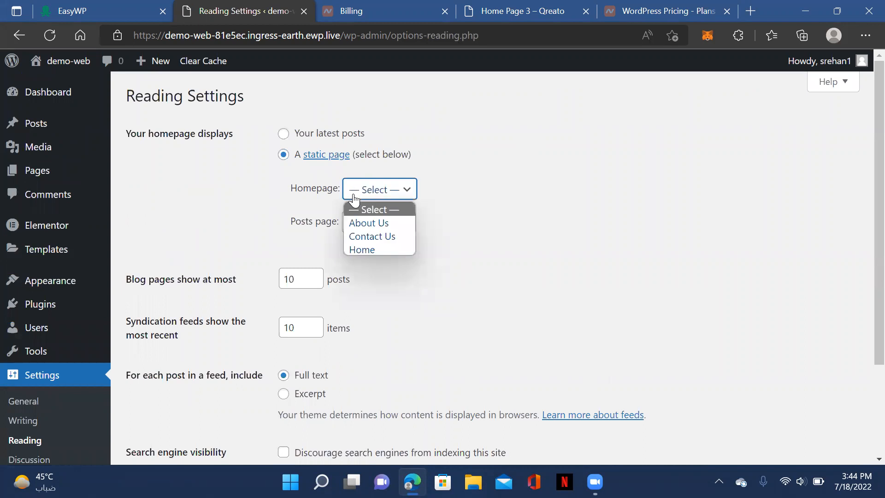
pyautogui.click(363, 249)
pyautogui.click(383, 227)
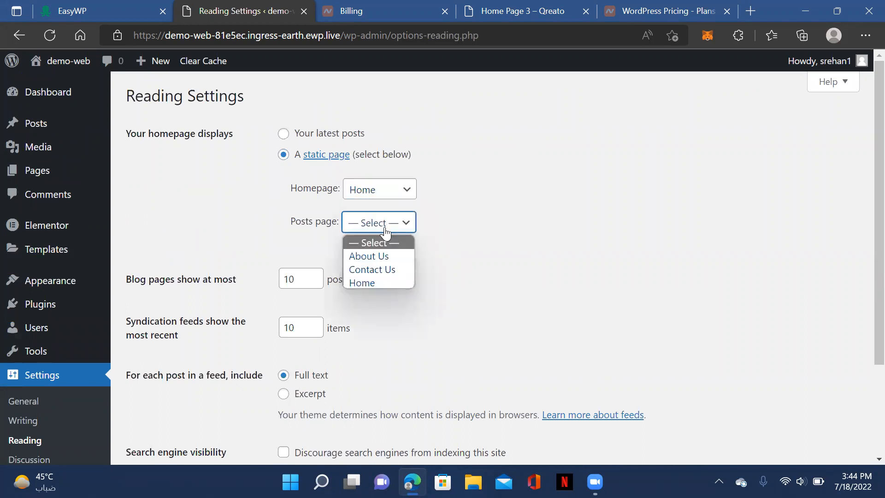
pyautogui.click(380, 260)
pyautogui.scroll(-3, 240, 272)
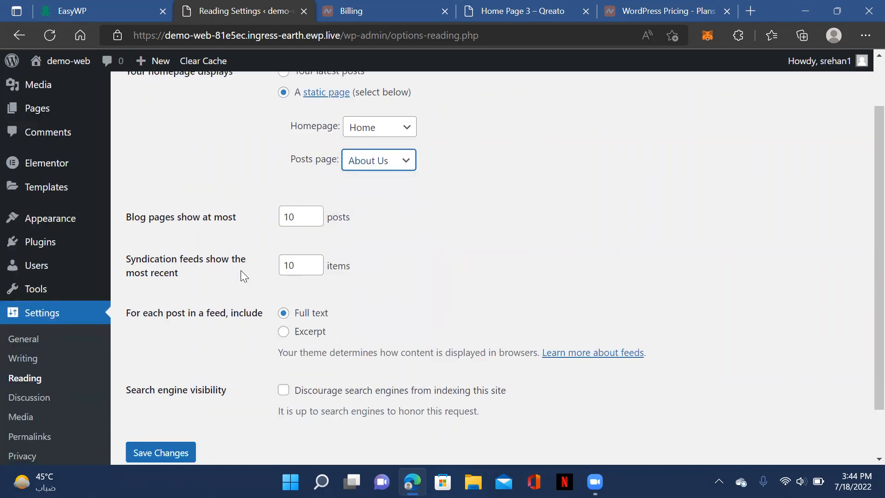
pyautogui.click(173, 404)
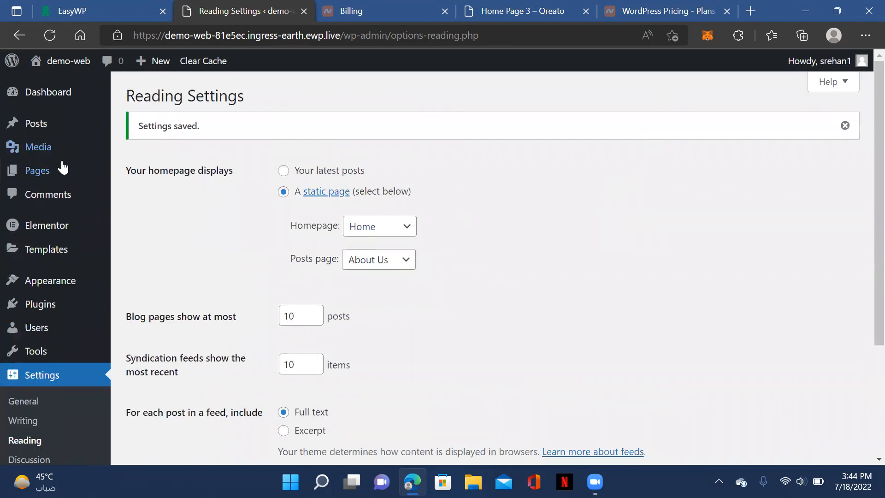
# - Open the Home page from the site's pages list for editing with Elementor
pyautogui.moveTo(60, 171)
pyautogui.click(171, 177)
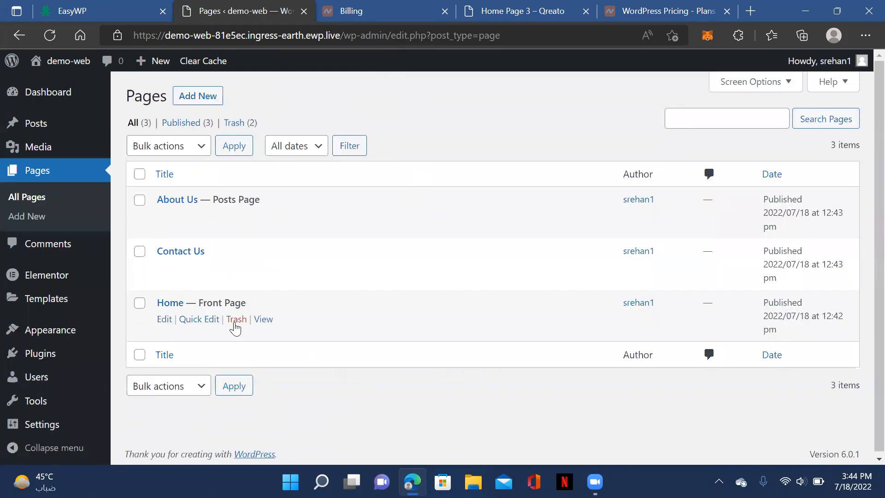
pyautogui.click(165, 320)
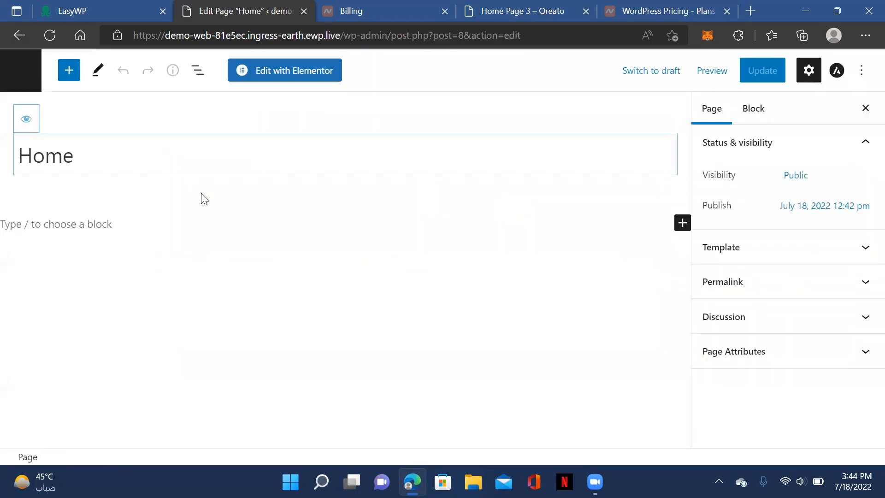
pyautogui.click(296, 73)
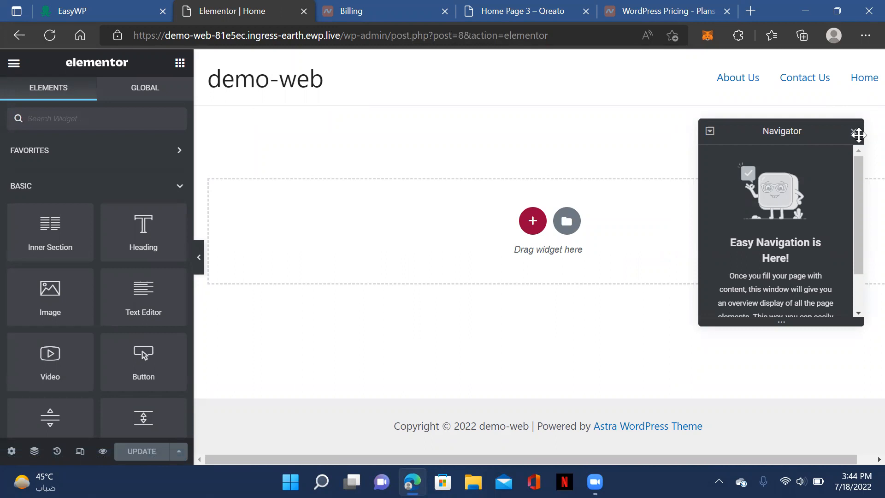
# - Look over the Navigator's introduction in the Elementor editor and close the Navigator
pyautogui.click(710, 132)
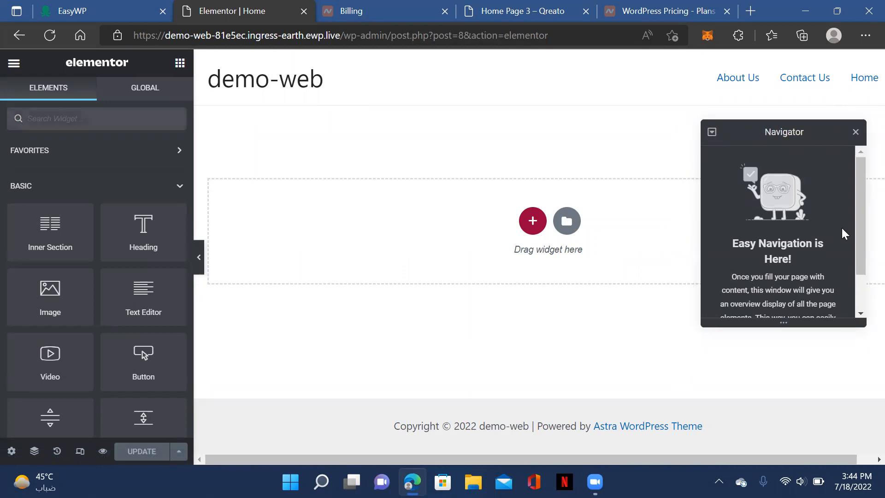
pyautogui.moveTo(858, 235); pyautogui.dragTo(865, 305)
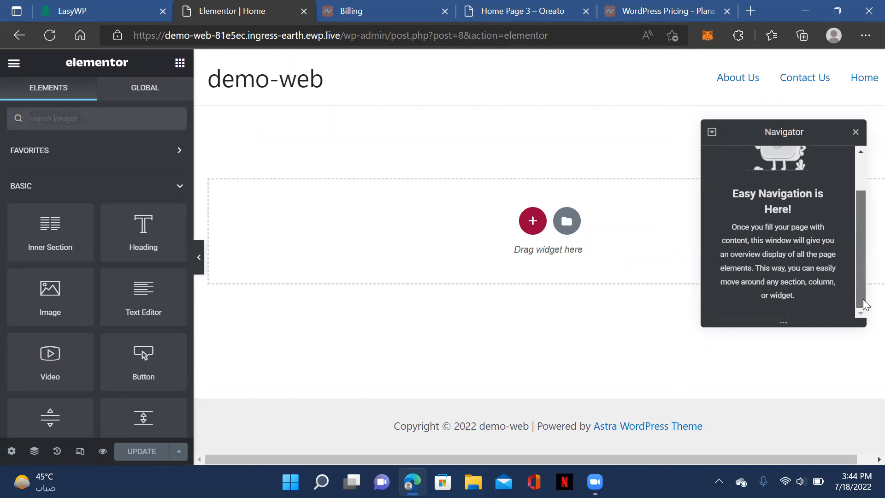
pyautogui.scroll(2, 738, 221)
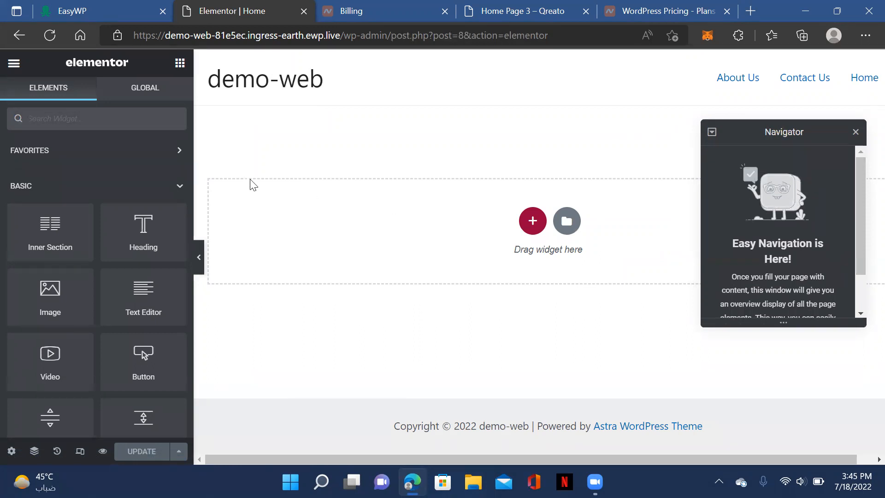
pyautogui.moveTo(766, 127); pyautogui.dragTo(796, 264)
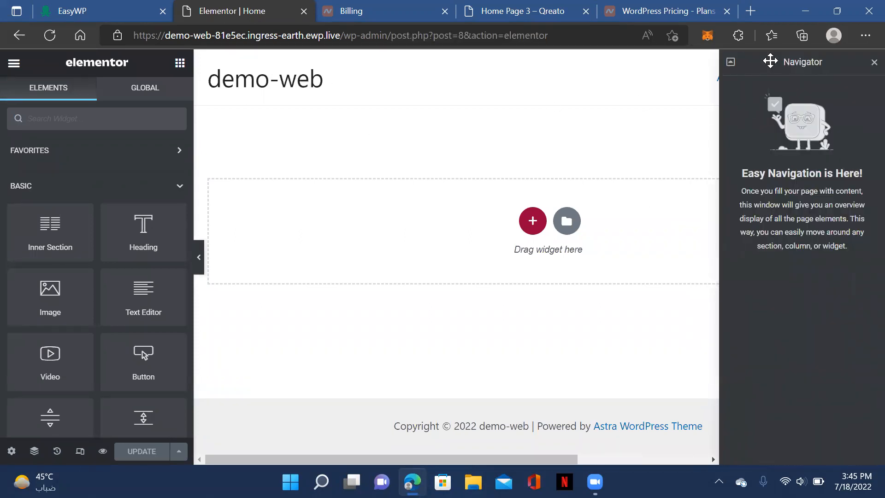
pyautogui.click(872, 63)
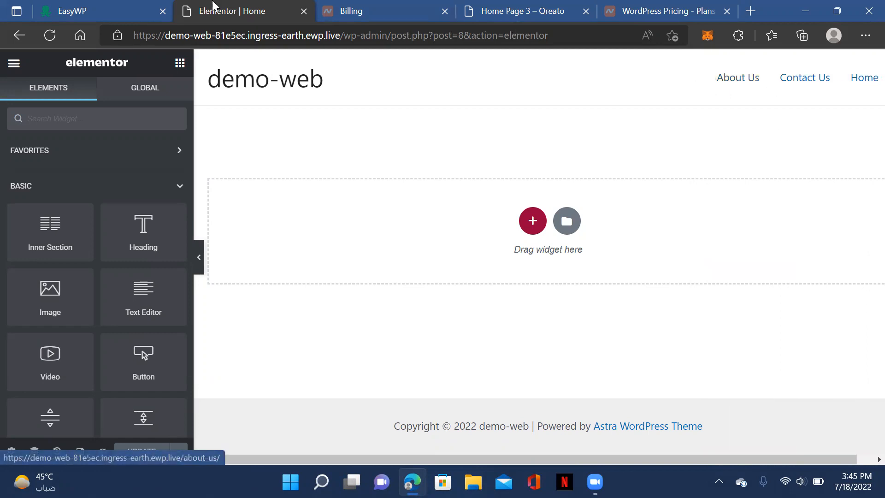
# - Review Elementor's Site Settings, including Global Colors and Additional Settings, and return to the widget list
pyautogui.click(14, 64)
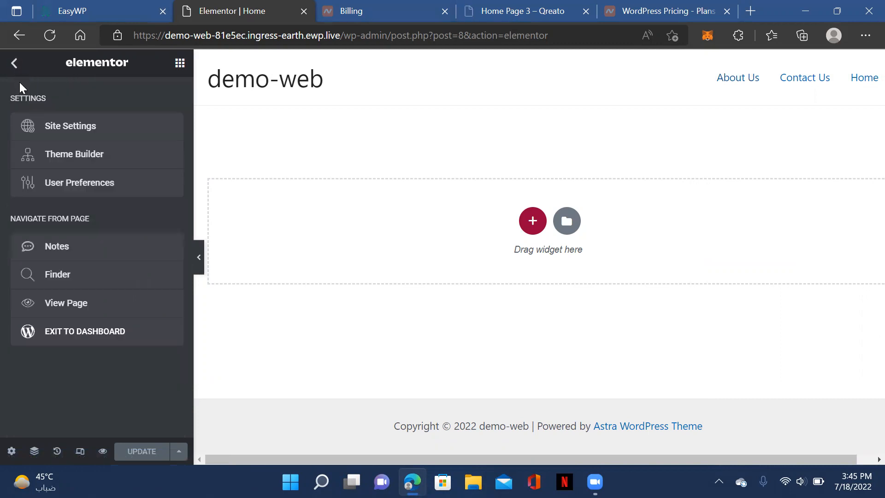
pyautogui.click(51, 128)
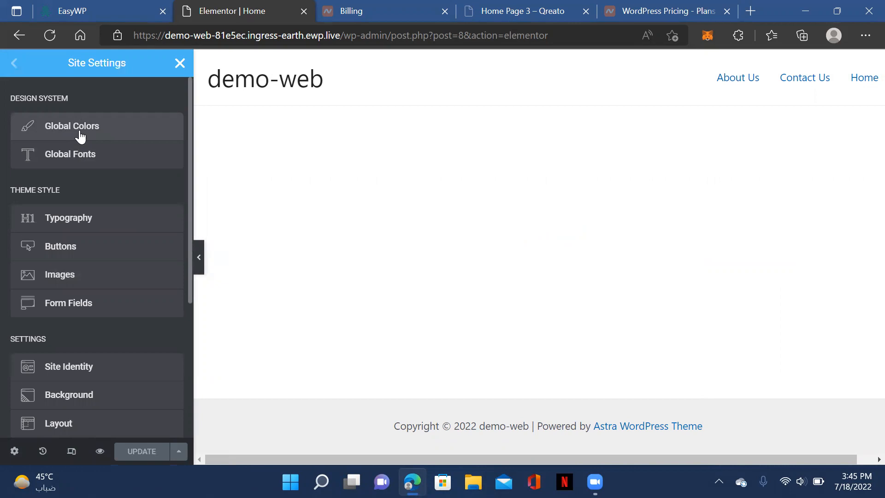
pyautogui.click(80, 134)
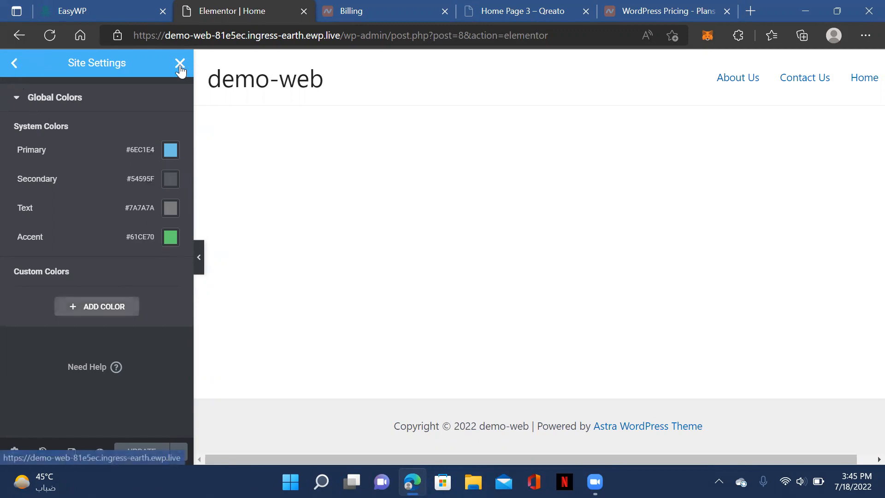
pyautogui.click(16, 64)
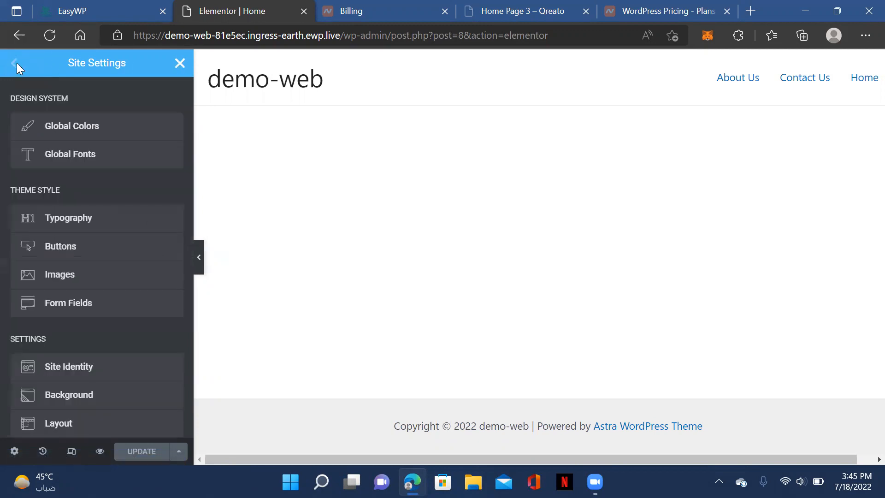
pyautogui.scroll(-5, 142, 332)
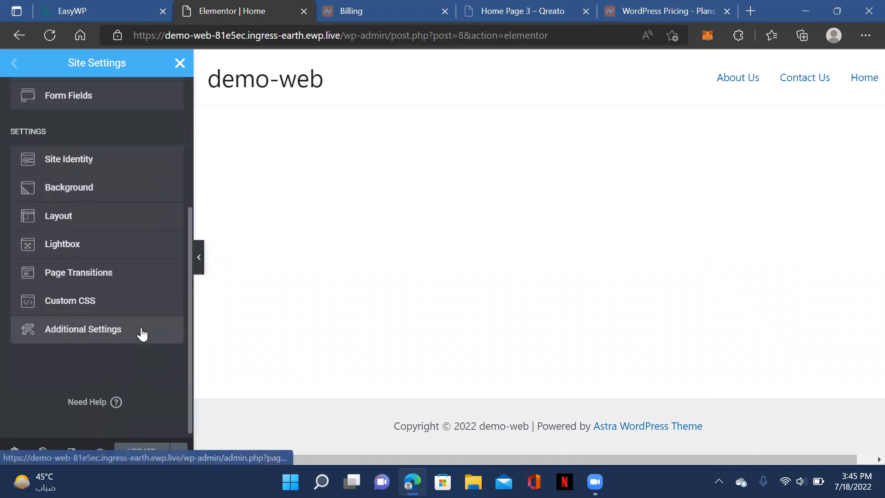
pyautogui.click(141, 327)
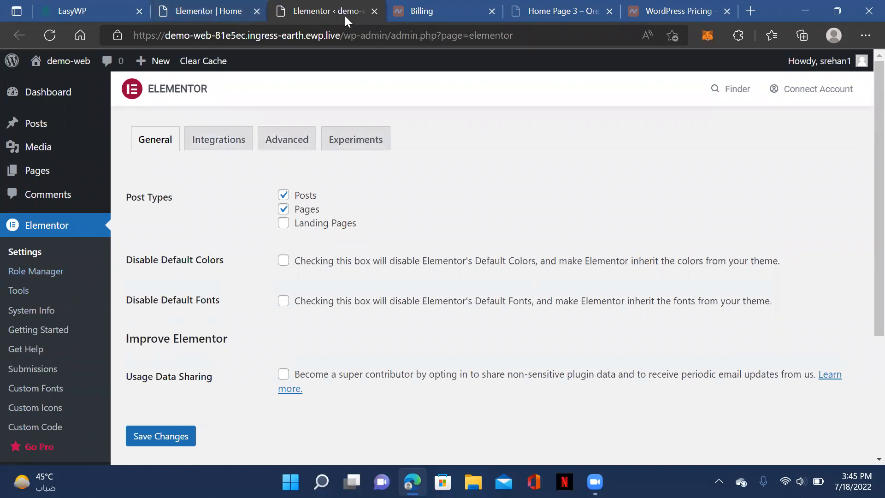
pyautogui.click(375, 11)
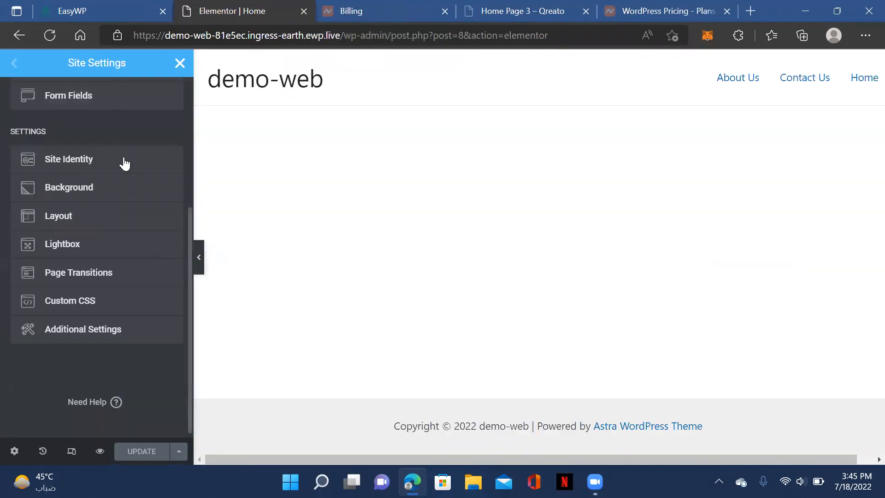
pyautogui.scroll(5, 98, 355)
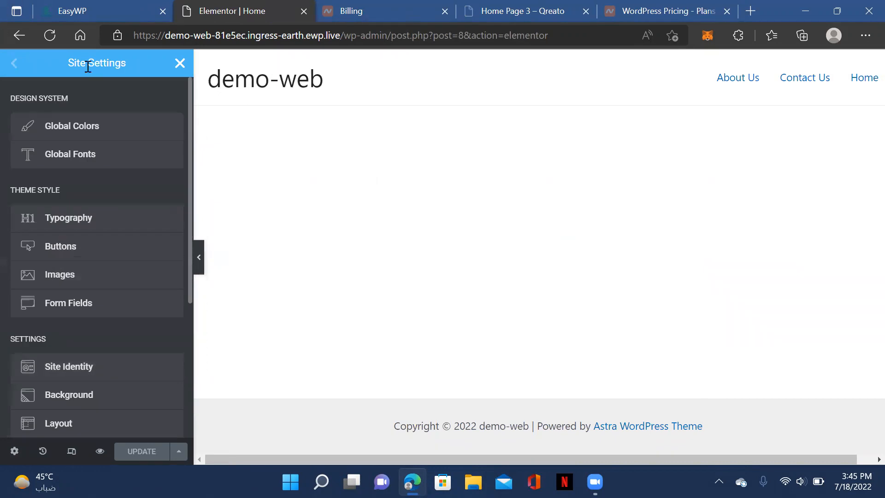
pyautogui.click(180, 63)
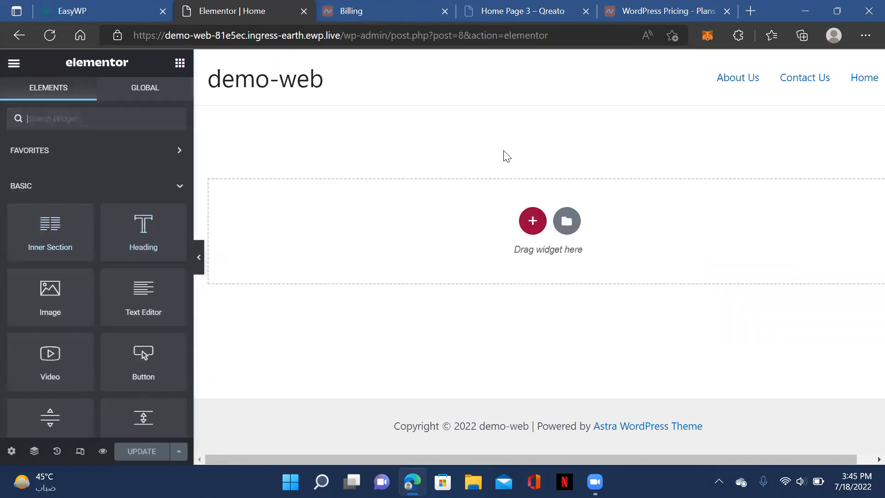
# - Examine the hero section of the Qreato Home Page 3 demo as a design reference and return to the Elementor editor
pyautogui.click(520, 8)
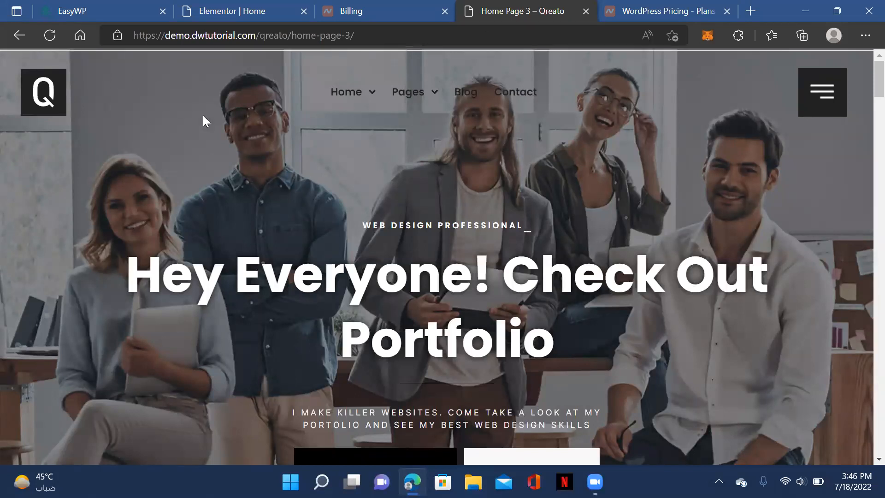
pyautogui.scroll(-5, 189, 193)
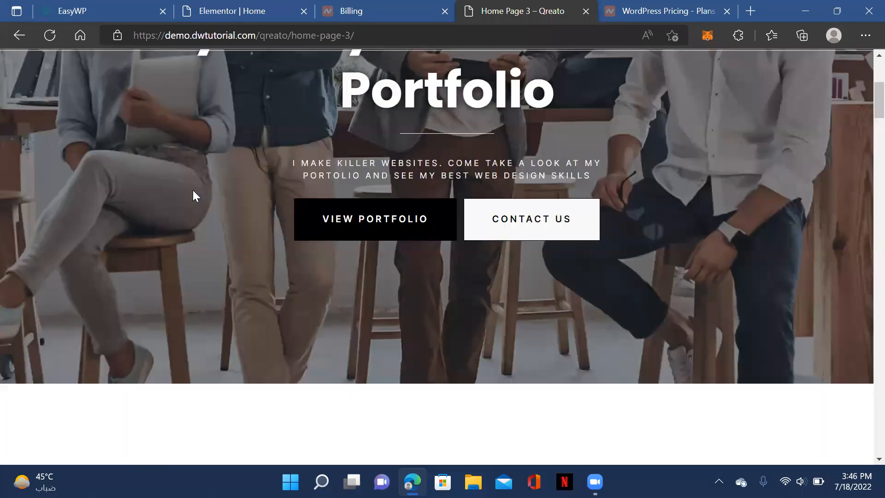
pyautogui.scroll(5, 192, 190)
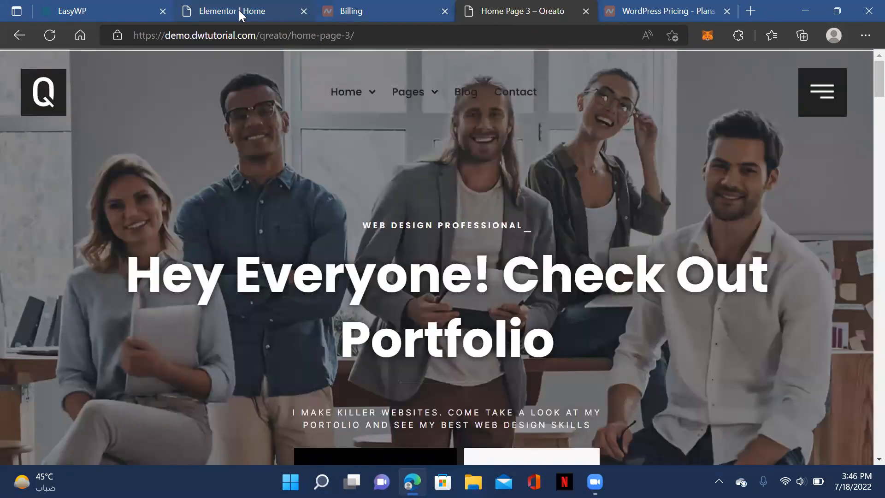
pyautogui.click(239, 12)
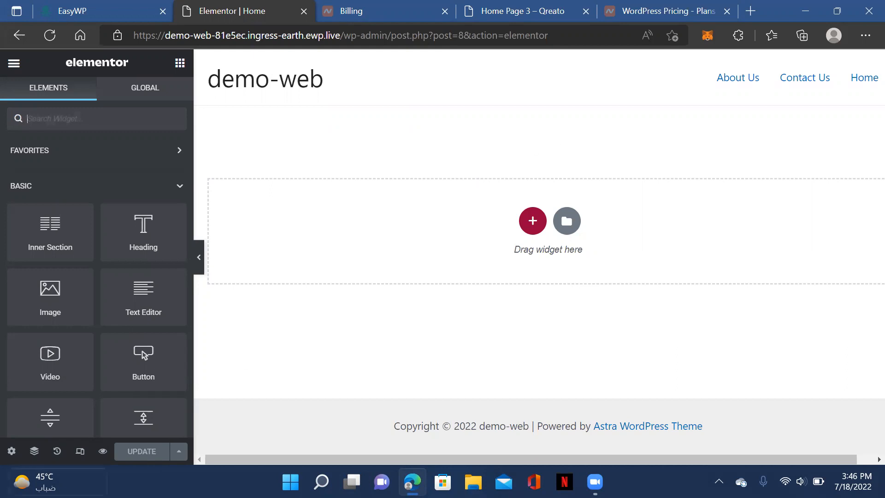
# - Examine the tagline, heading, description and buttons in the Qreato demo's hero section, and return to the Elementor editor
pyautogui.click(546, 9)
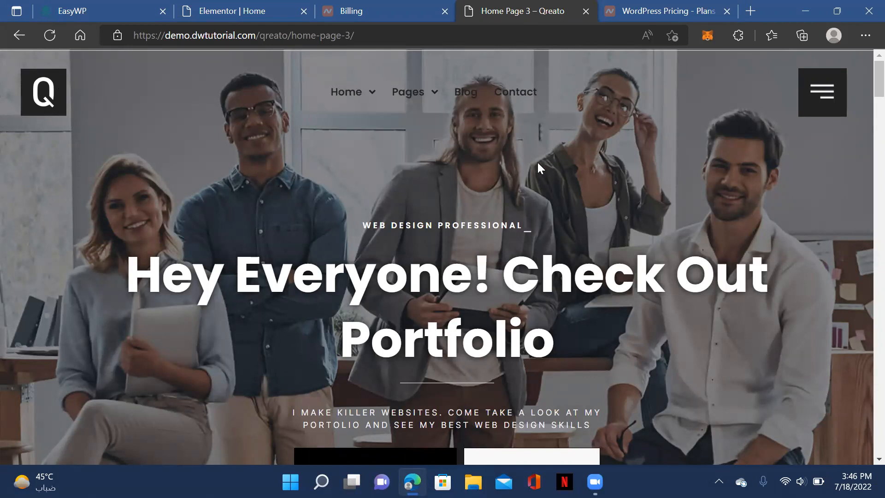
pyautogui.scroll(-2, 174, 215)
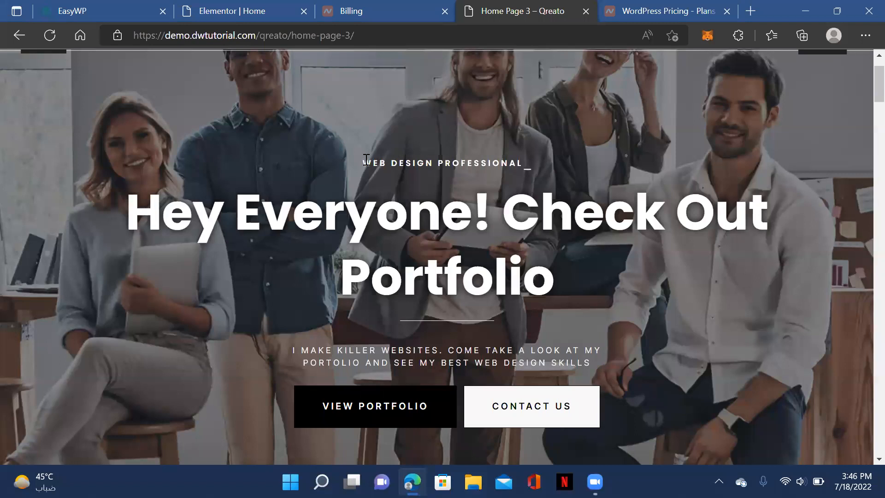
pyautogui.moveTo(365, 160); pyautogui.dragTo(527, 171)
pyautogui.moveTo(145, 206); pyautogui.dragTo(563, 283)
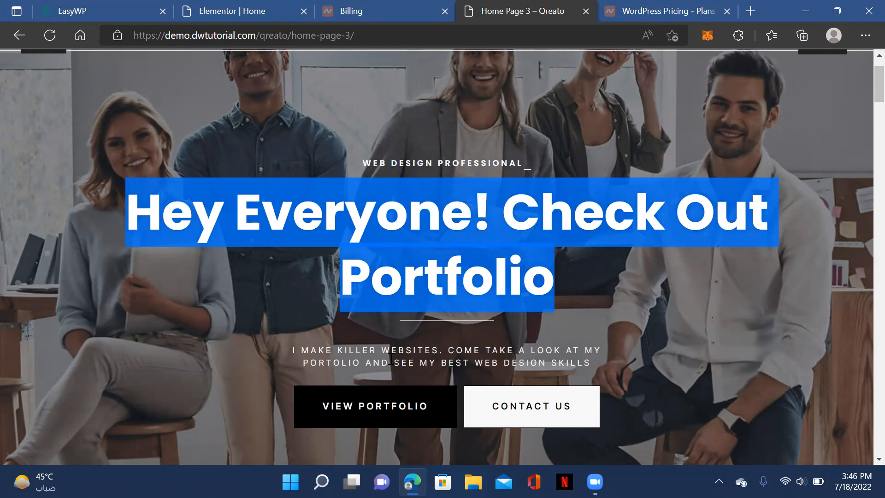
pyautogui.moveTo(293, 351); pyautogui.dragTo(588, 373)
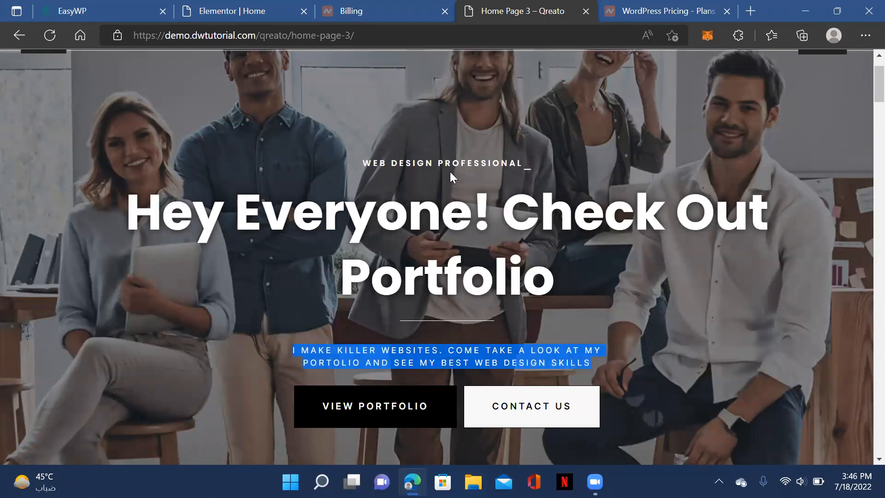
pyautogui.click(236, 8)
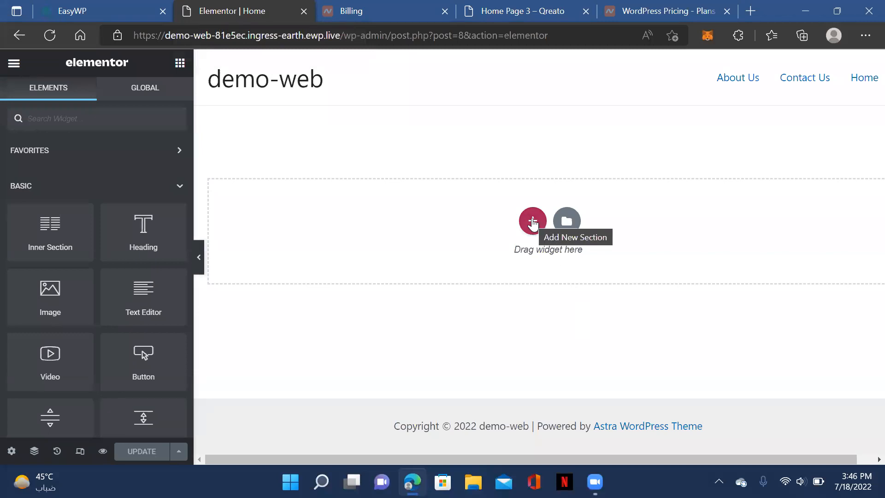
pyautogui.click(518, 14)
pyautogui.scroll(1, 109, 162)
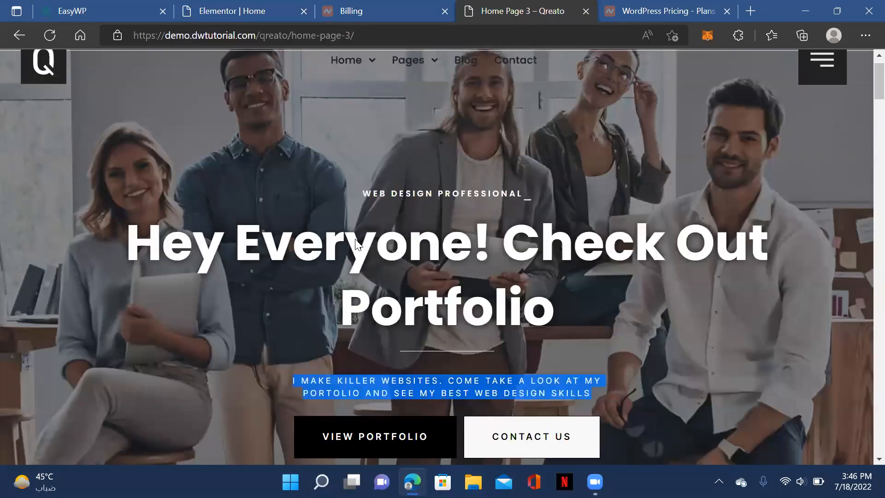
pyautogui.scroll(-6, 355, 256)
pyautogui.scroll(2, 355, 256)
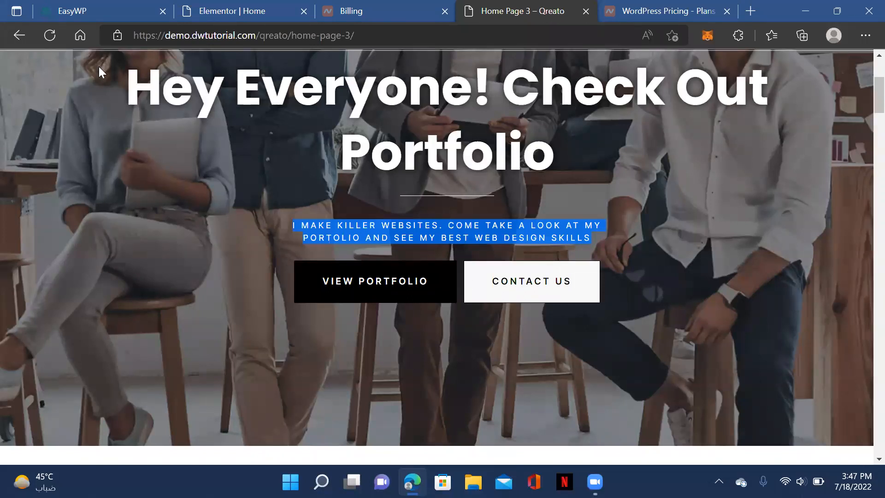
pyautogui.click(203, 12)
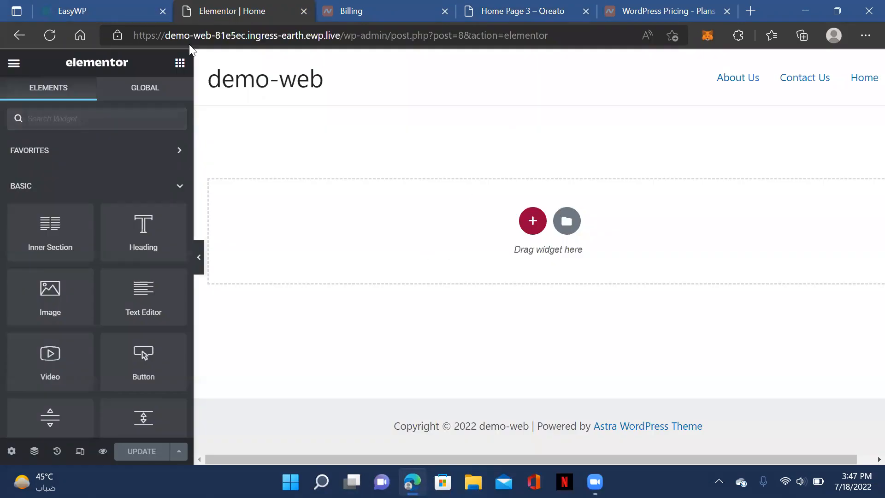
# - Add a new single-column section to the Home page, checking its structure against the Qreato demo's hero
pyautogui.click(533, 223)
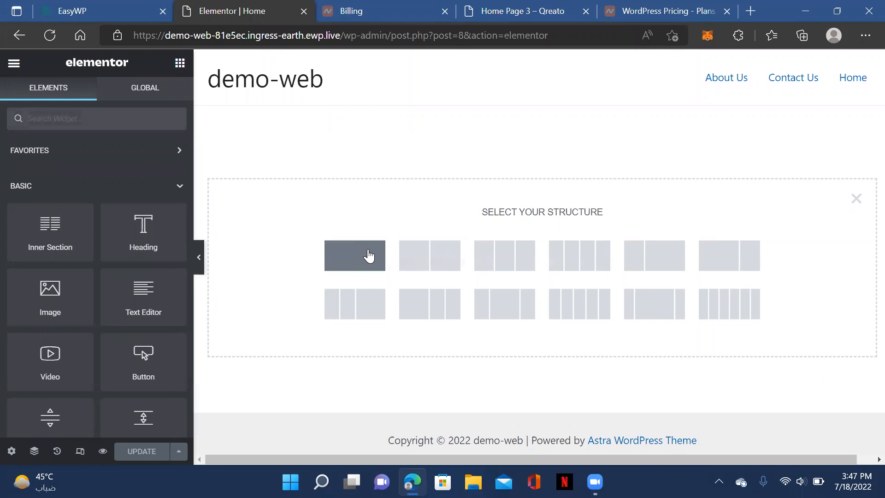
pyautogui.click(518, 11)
pyautogui.scroll(1, 234, 166)
pyautogui.scroll(3, 231, 372)
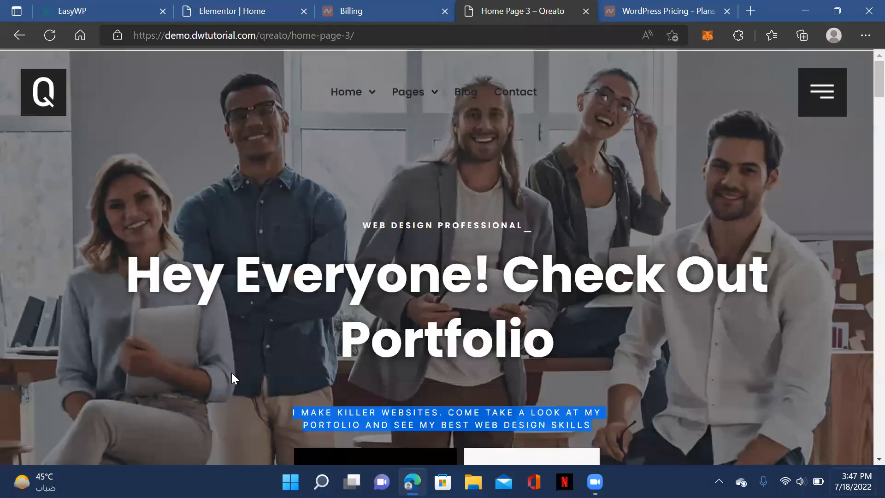
pyautogui.click(238, 14)
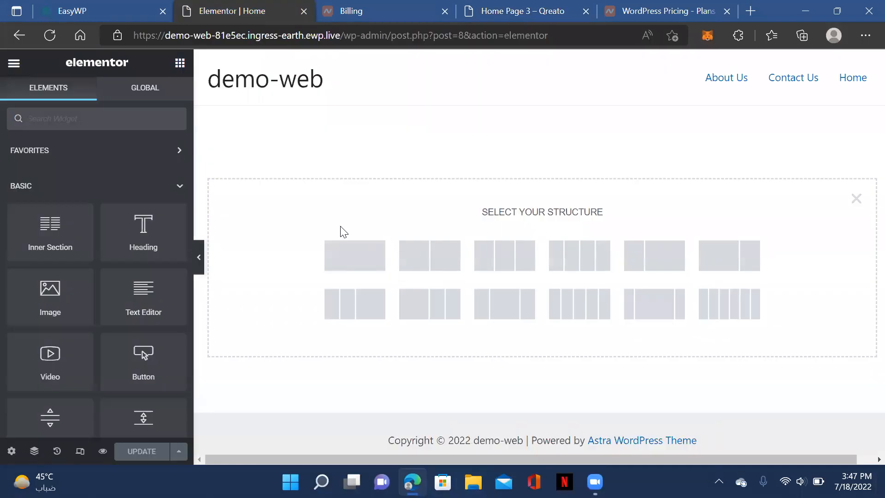
pyautogui.click(351, 255)
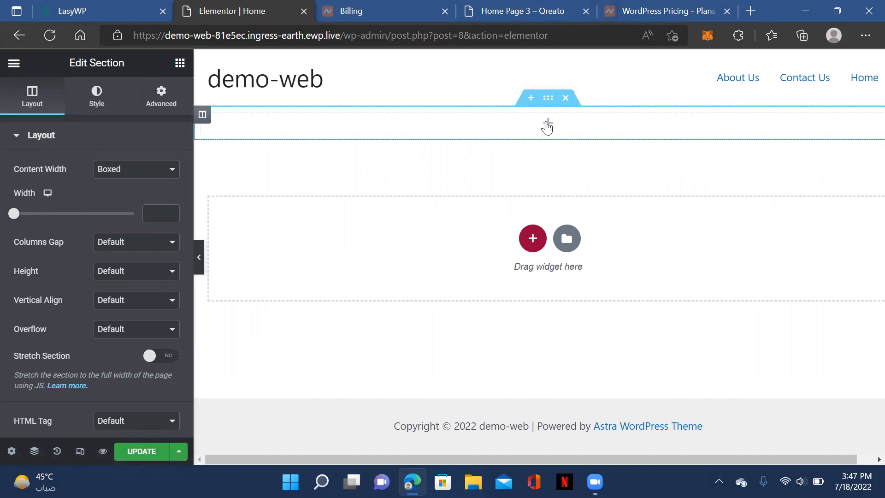
# - Place a Text Editor widget inside the empty column of the new section
pyautogui.click(201, 114)
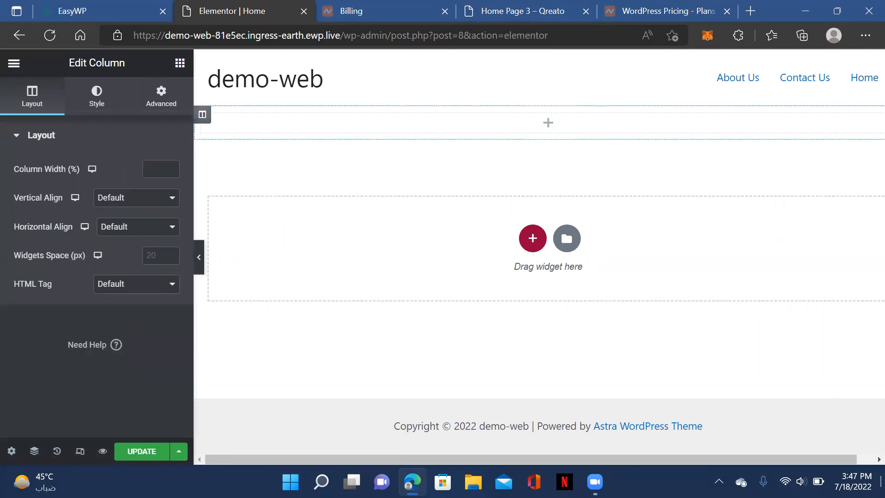
pyautogui.click(548, 97)
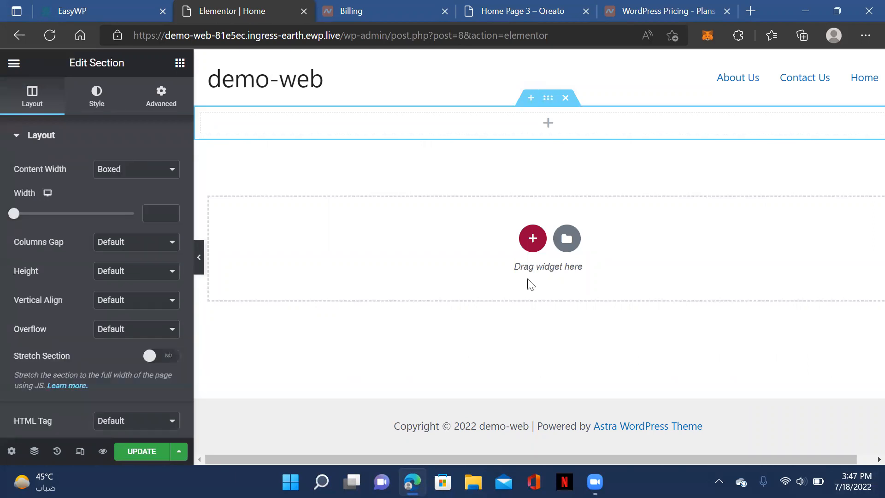
pyautogui.click(180, 63)
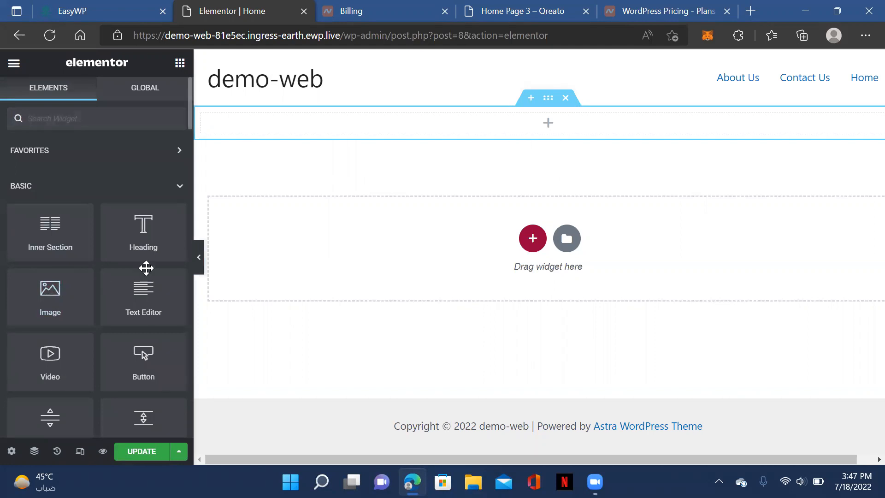
pyautogui.scroll(-2, 119, 259)
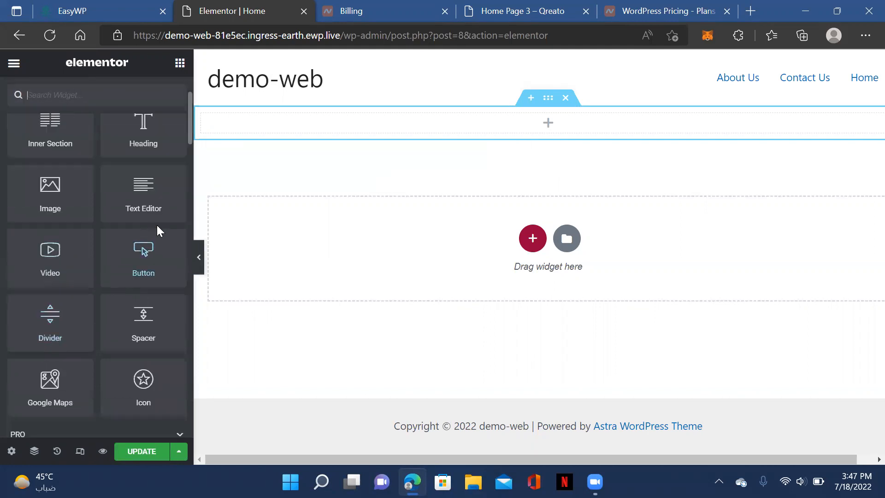
pyautogui.scroll(2, 131, 222)
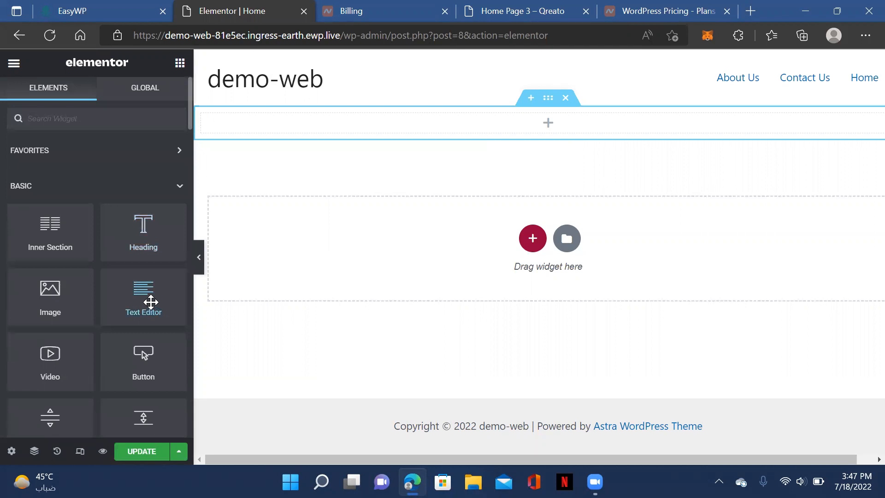
pyautogui.moveTo(144, 294); pyautogui.dragTo(548, 122)
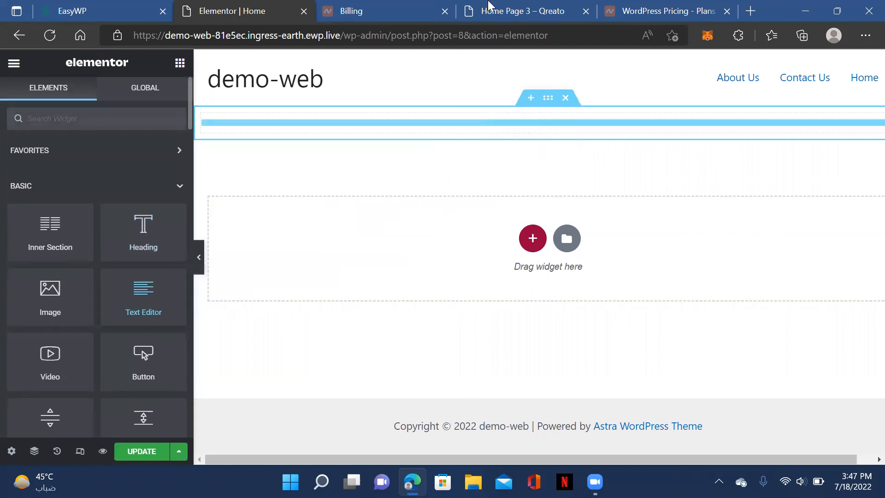
pyautogui.click(503, 11)
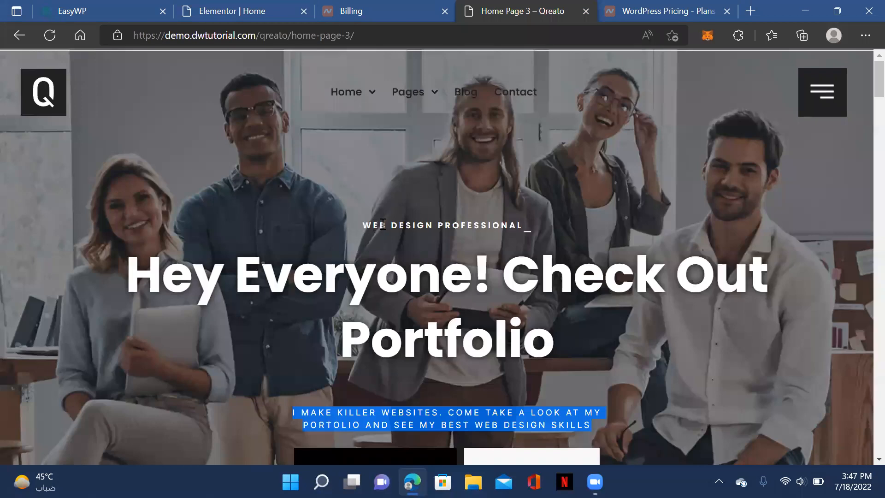
pyautogui.click(240, 11)
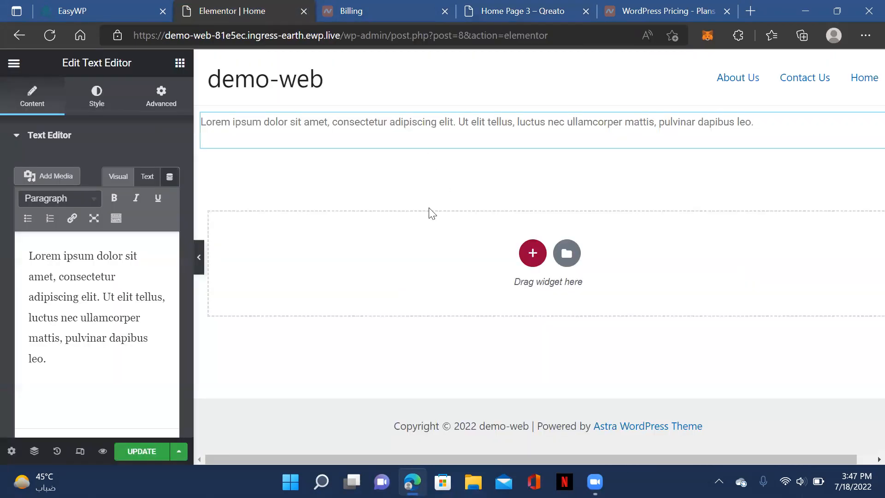
# - Replace the widget's placeholder text with "WEB DESIGN PROFESSIONALS" and compare it with the tagline in the Qreato demo
pyautogui.tripleClick(326, 116)
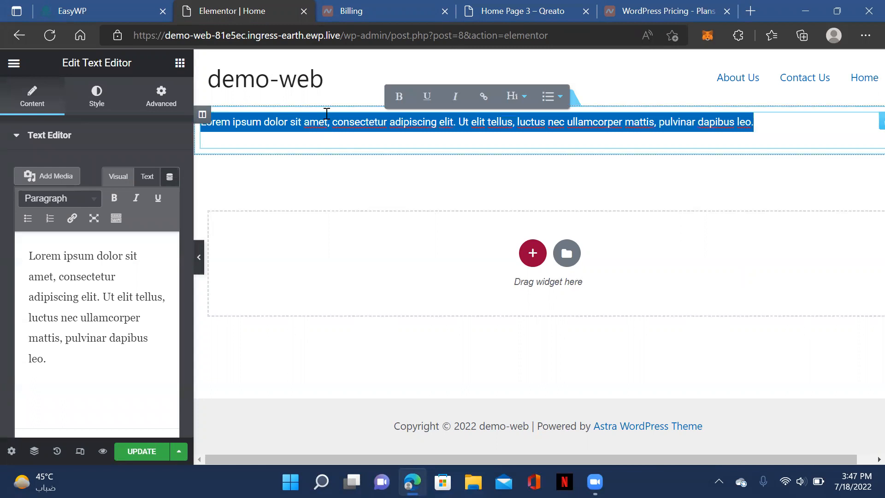
pyautogui.write('Web')
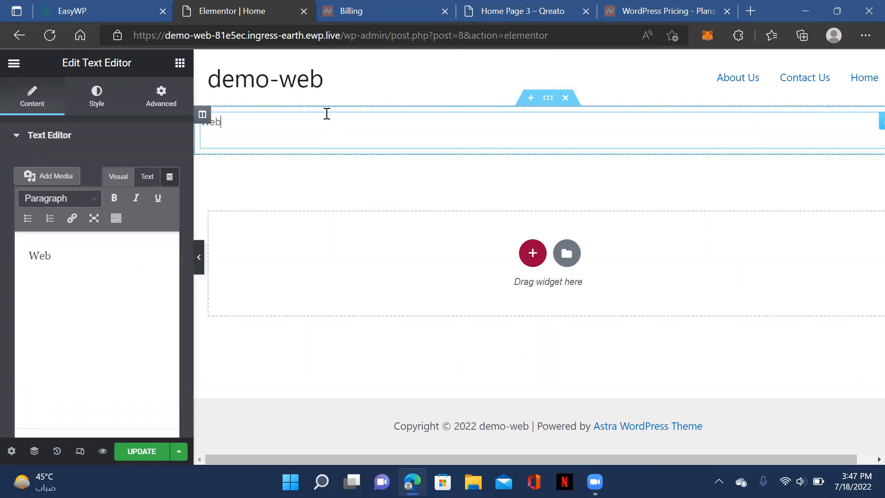
pyautogui.press('BackSpace')
pyautogui.press('BackSpace')
pyautogui.write('EB DES')
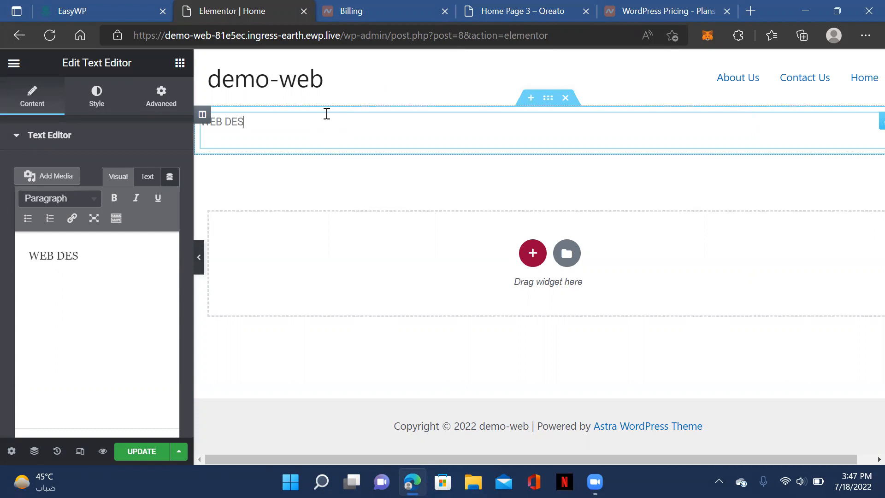
pyautogui.write('IGN PRO')
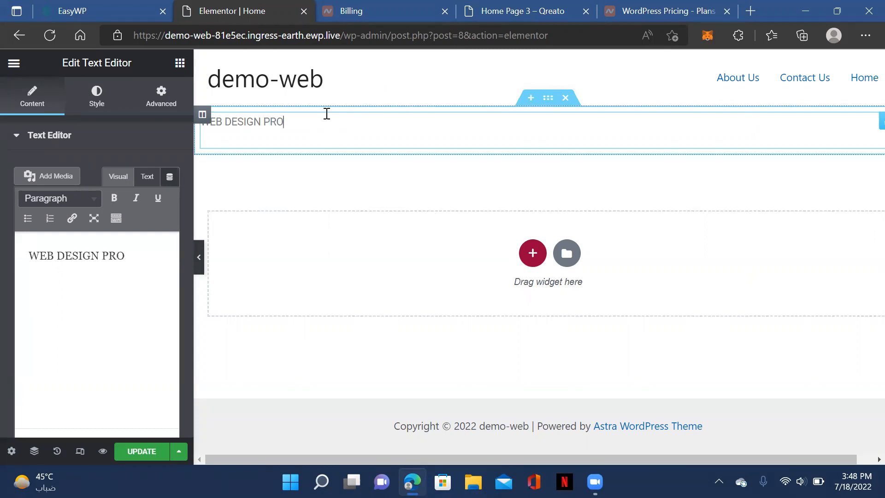
pyautogui.write('FESSIONALS')
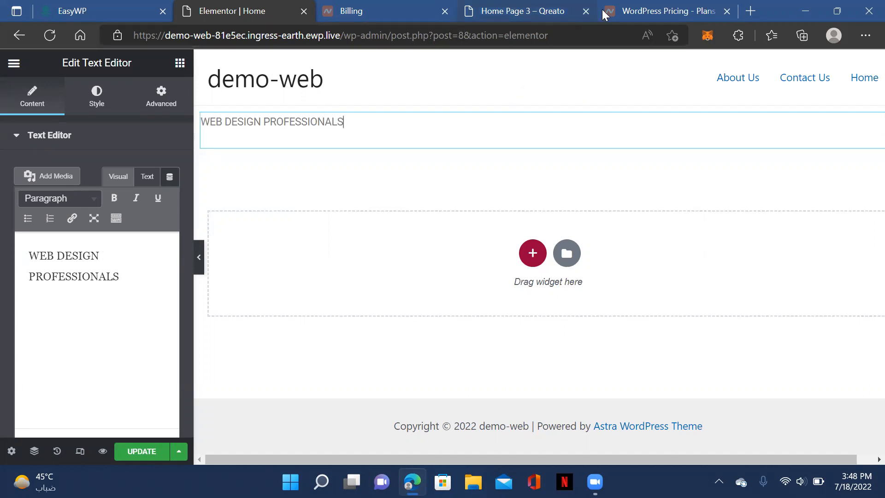
pyautogui.click(502, 10)
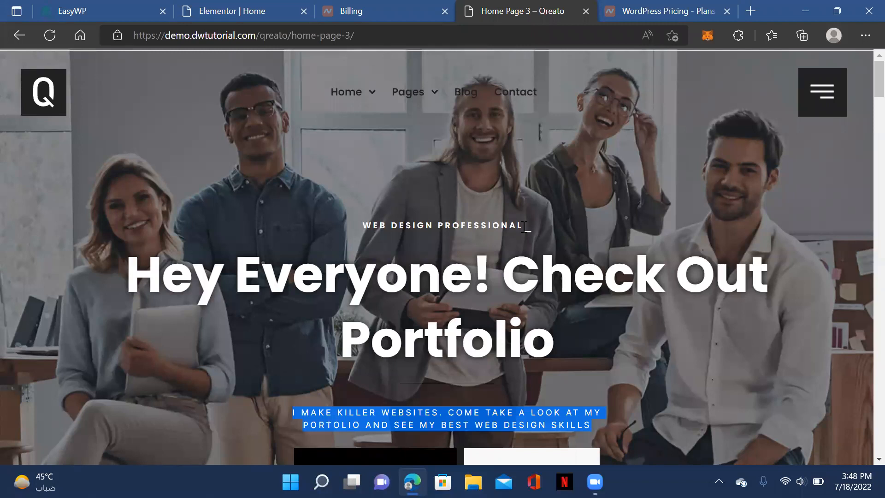
pyautogui.moveTo(525, 225); pyautogui.dragTo(546, 228)
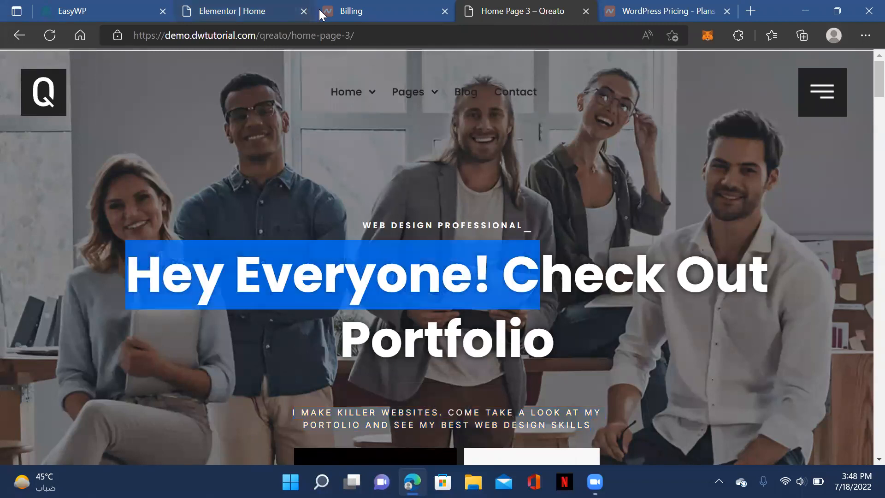
pyautogui.click(231, 12)
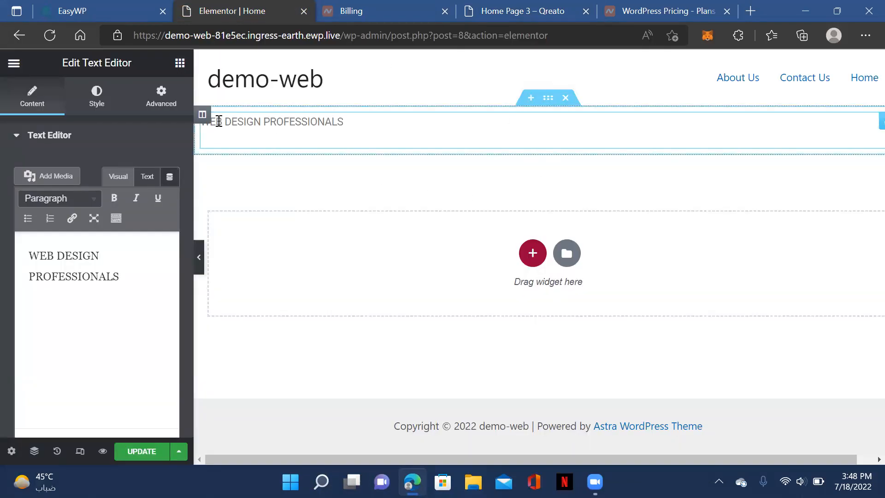
# - Set the alignment of the WEB DESIGN PROFESSIONALS text to Center
pyautogui.moveTo(346, 121); pyautogui.dragTo(200, 134)
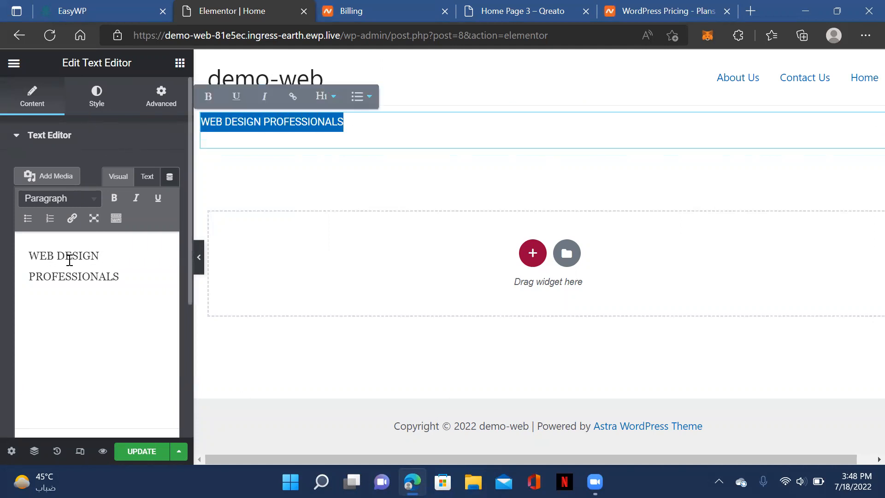
pyautogui.click(442, 184)
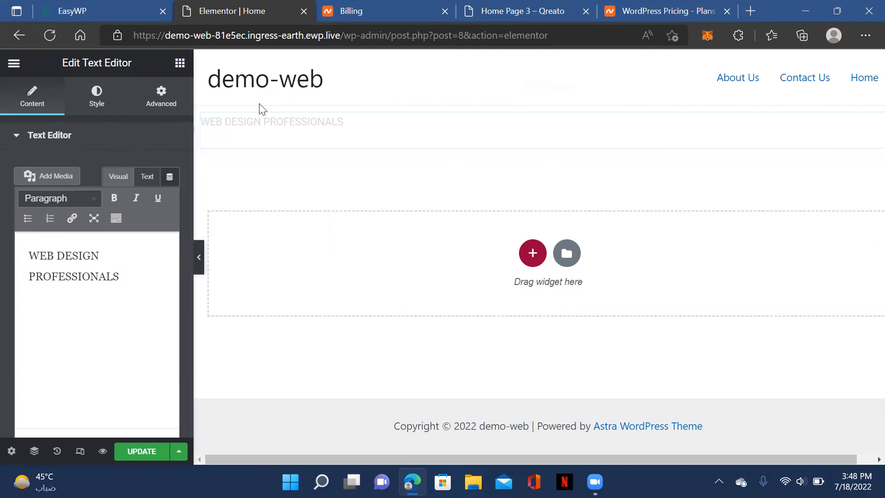
pyautogui.click(201, 114)
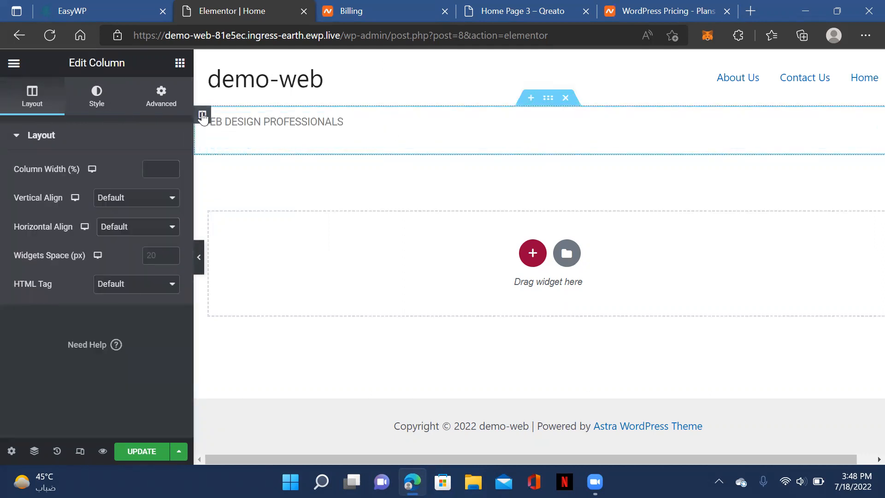
pyautogui.click(277, 123)
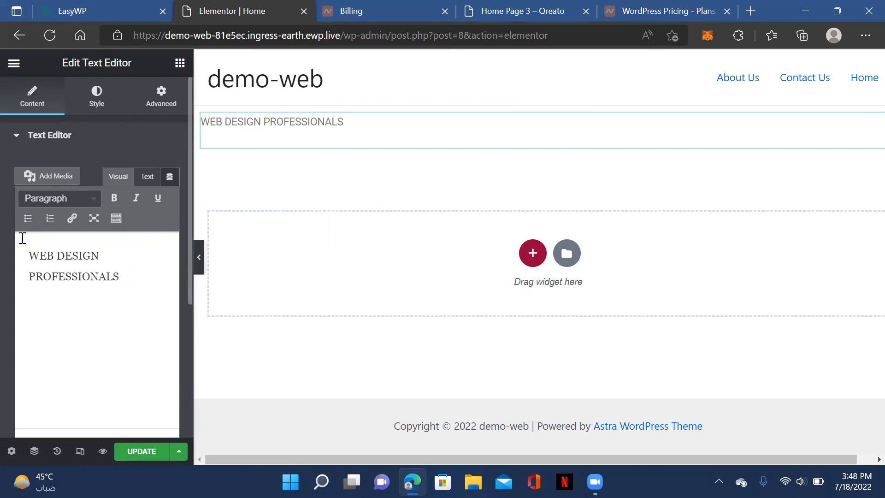
pyautogui.click(100, 99)
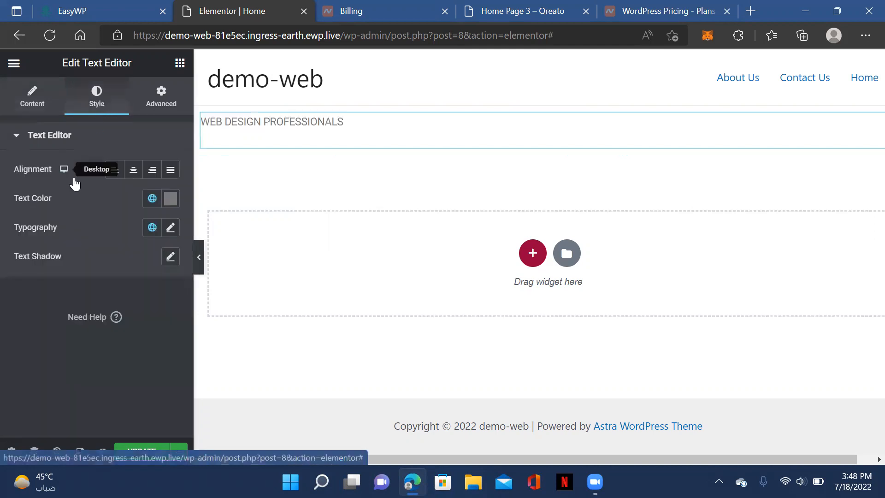
pyautogui.click(133, 171)
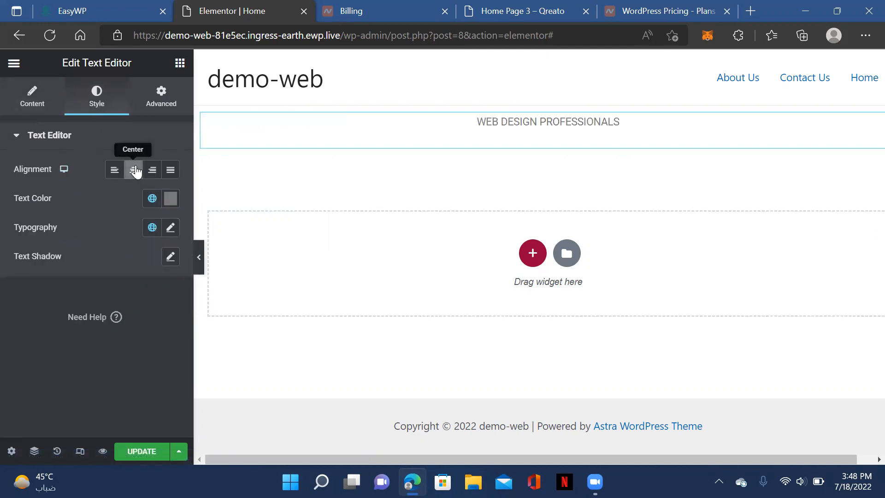
# - Change the text color of the WEB DESIGN PROFESSIONALS tagline to the light grey #B0A9A9
pyautogui.click(170, 199)
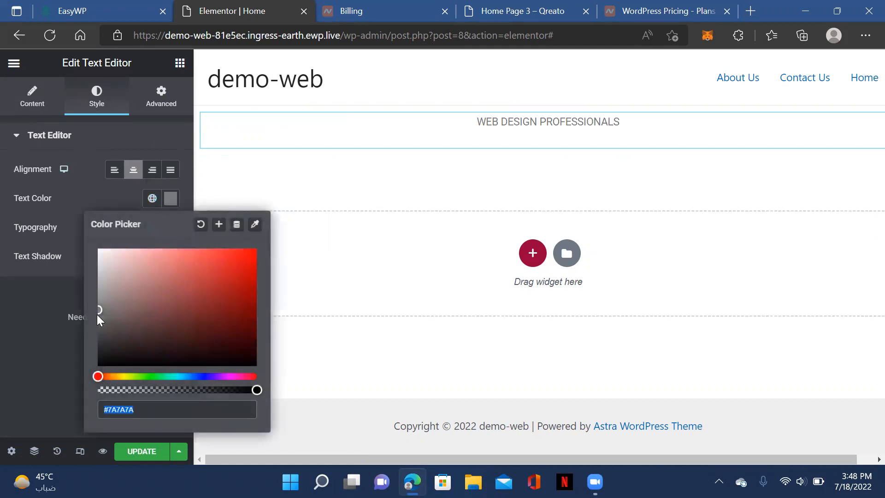
pyautogui.moveTo(98, 303)
pyautogui.mouseDown()
pyautogui.moveTo(115, 274)
pyautogui.moveTo(104, 241)
pyautogui.moveTo(104, 263)
pyautogui.moveTo(92, 251)
pyautogui.moveTo(91, 270)
pyautogui.moveTo(103, 285)
pyautogui.mouseUp()
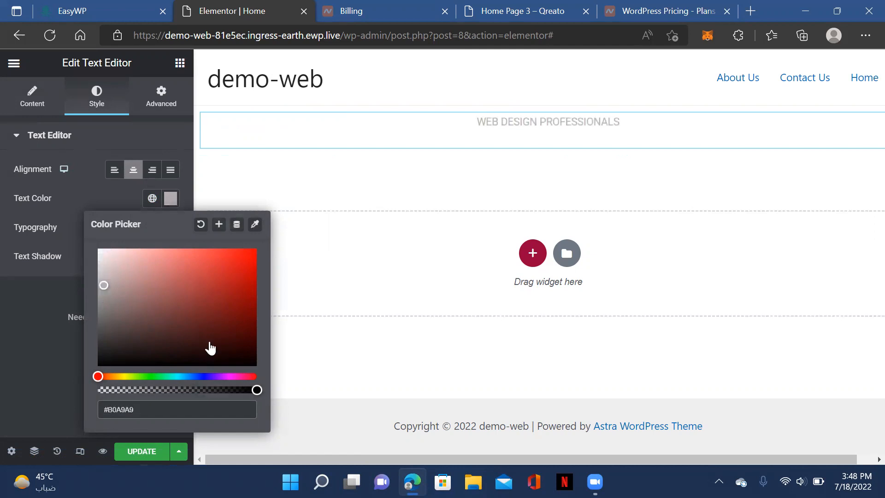
pyautogui.click(34, 331)
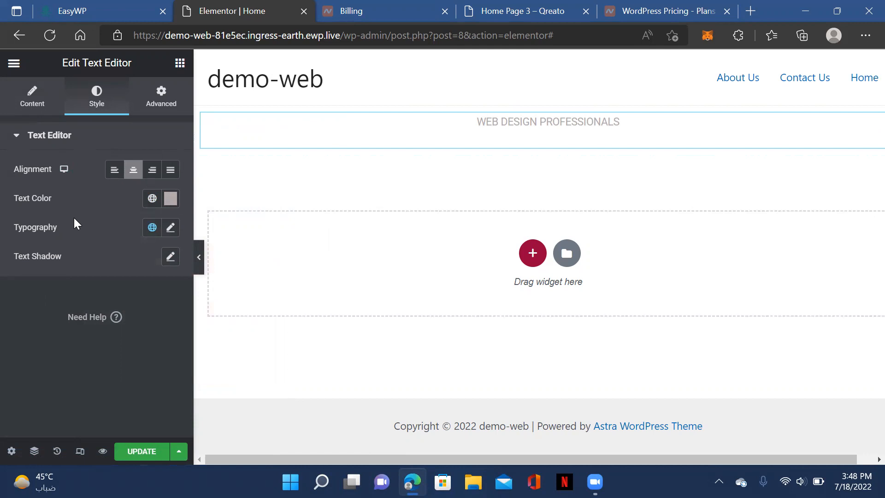
# - Try setting the site-wide body typography to the Poppins font family in Site Settings
pyautogui.click(170, 229)
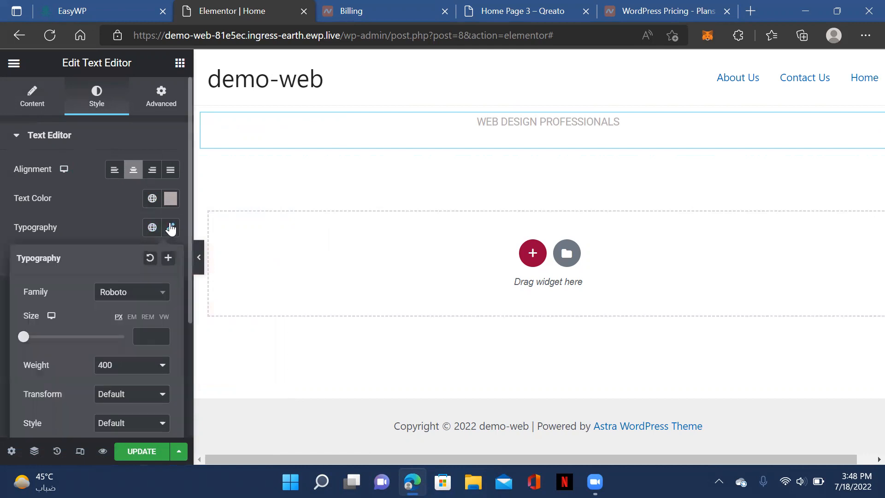
pyautogui.click(165, 298)
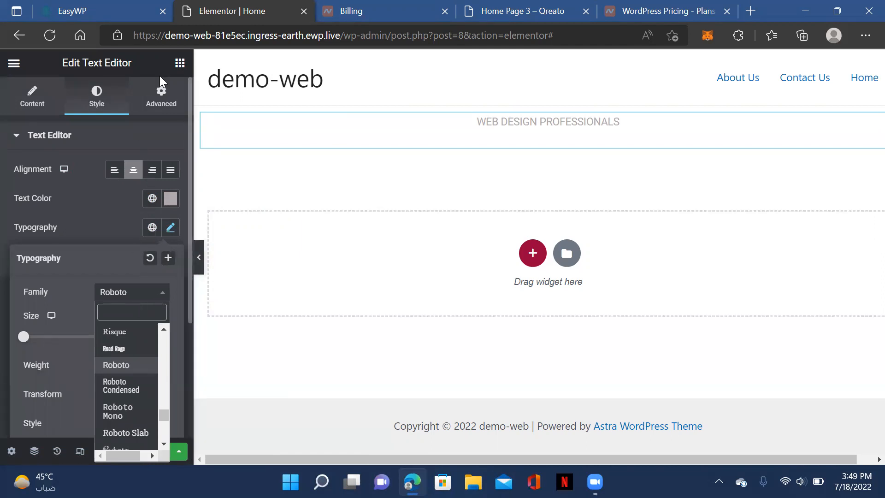
pyautogui.click(9, 64)
pyautogui.click(111, 140)
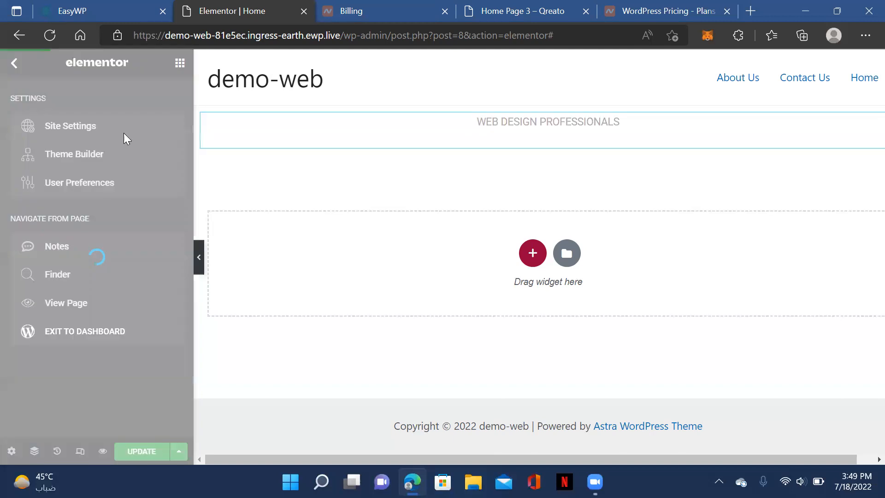
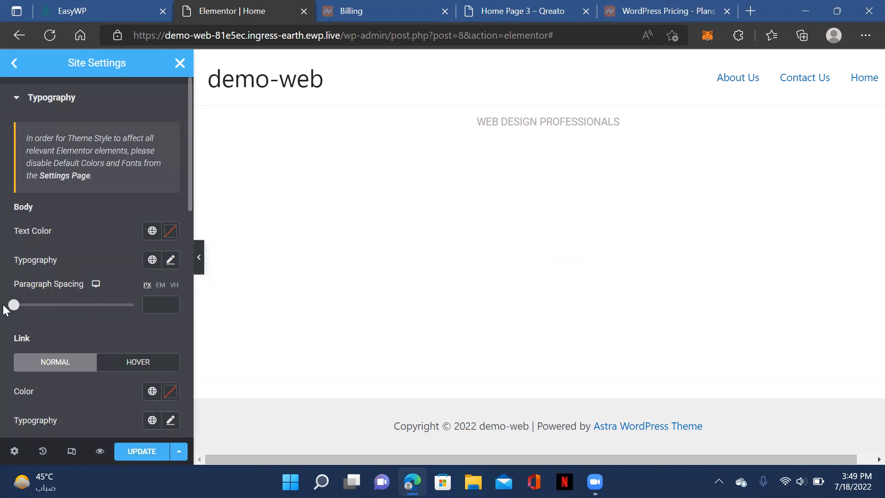
pyautogui.moveTo(14, 306)
pyautogui.mouseDown()
pyautogui.moveTo(27, 313)
pyautogui.moveTo(13, 308)
pyautogui.mouseUp()
pyautogui.click(167, 265)
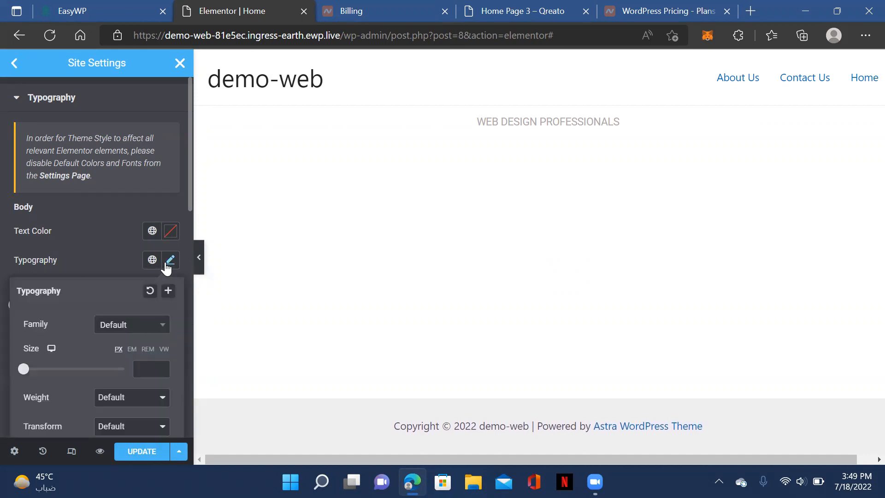
pyautogui.scroll(-5, 63, 325)
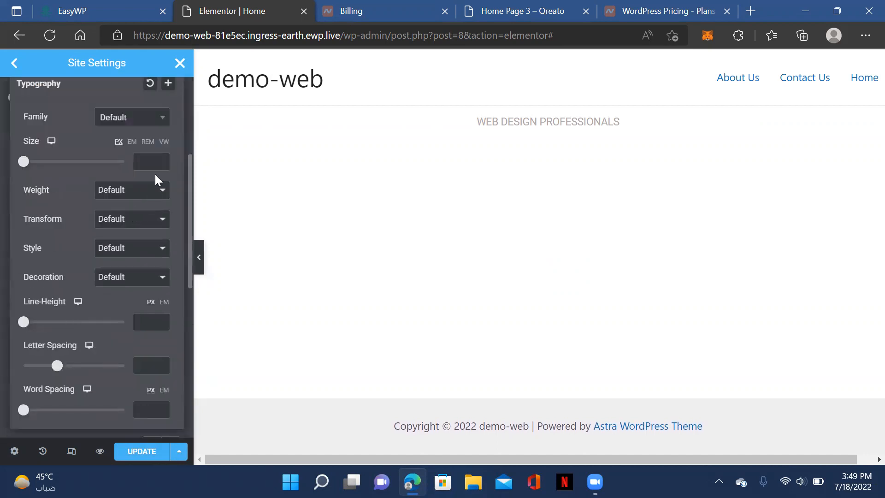
pyautogui.click(156, 121)
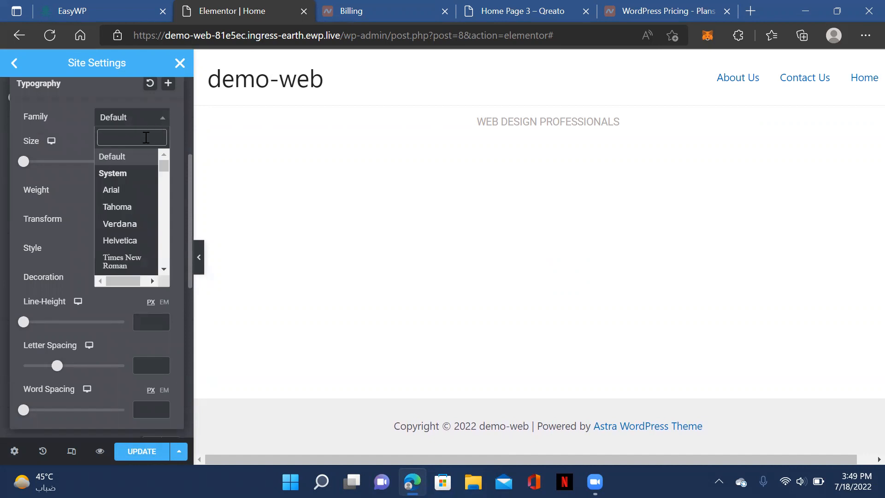
pyautogui.write('PO')
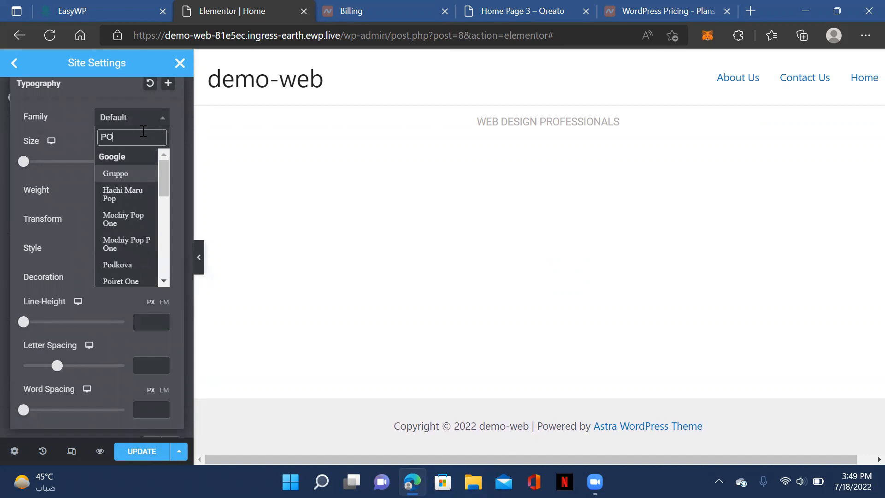
pyautogui.write('P')
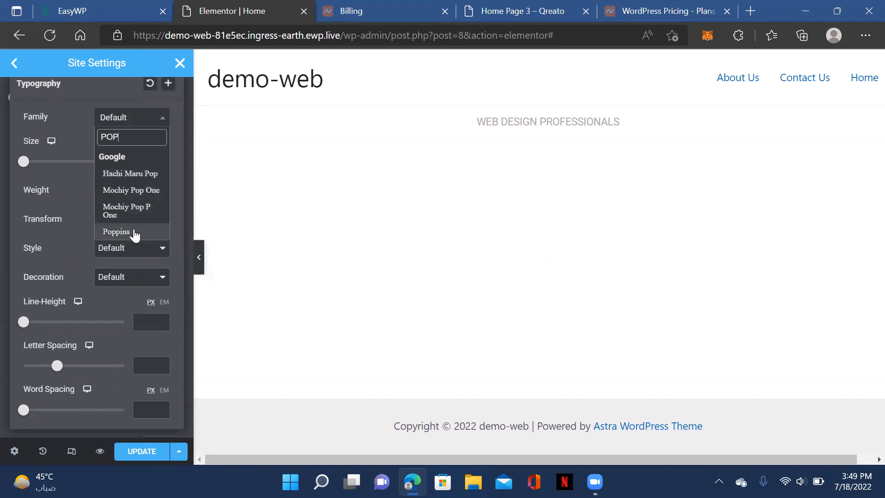
pyautogui.click(116, 231)
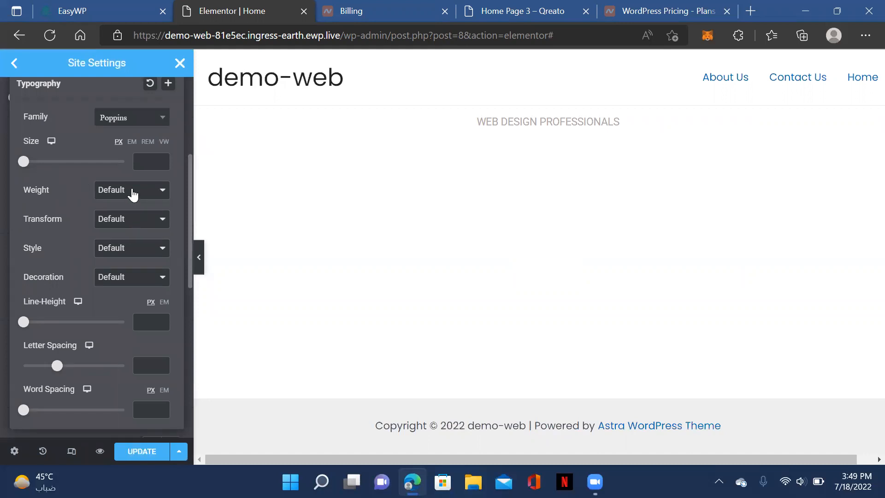
# - Look through the heading typography options down to H6 and discard the Site Settings changes
pyautogui.scroll(5, 132, 193)
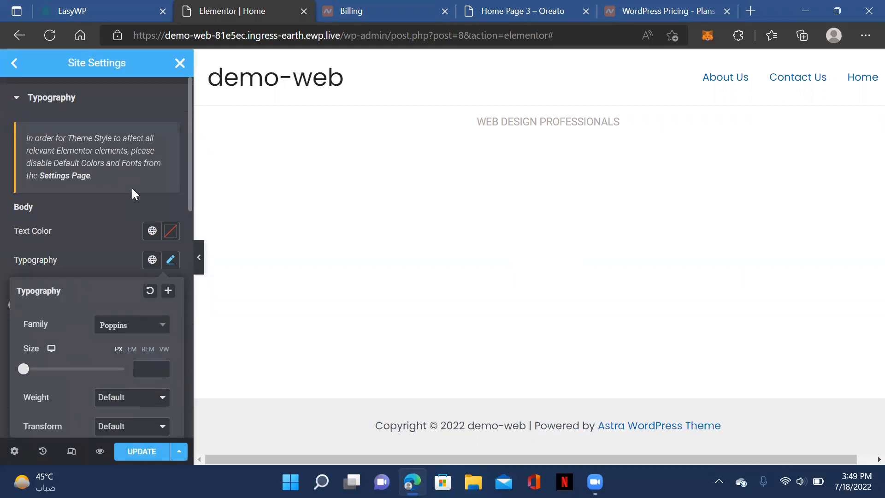
pyautogui.scroll(-10, 133, 189)
pyautogui.scroll(2, 133, 189)
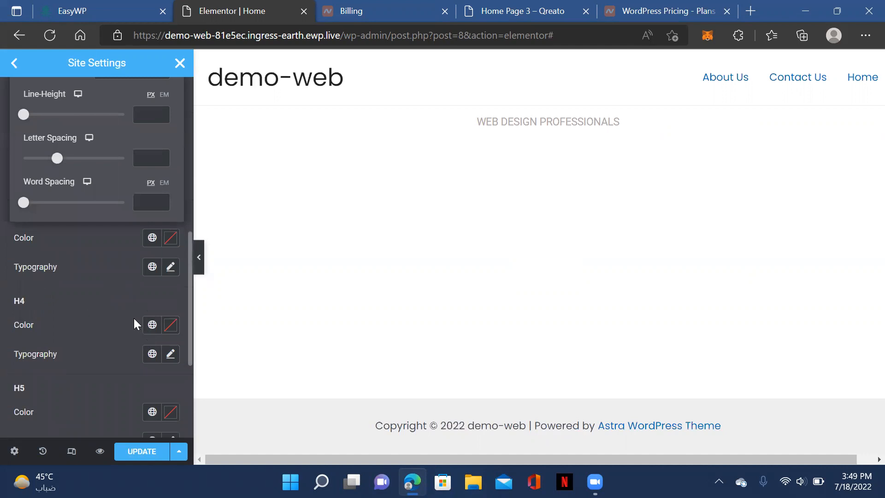
pyautogui.scroll(-4, 135, 367)
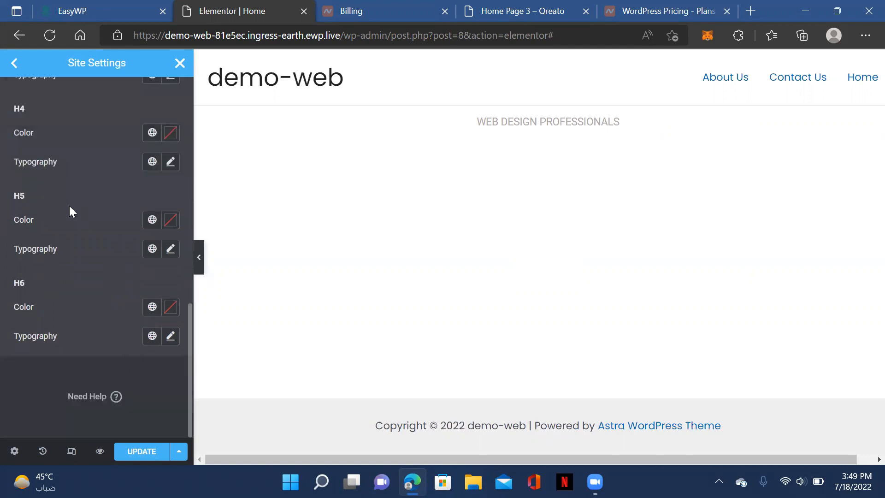
pyautogui.scroll(6, 69, 206)
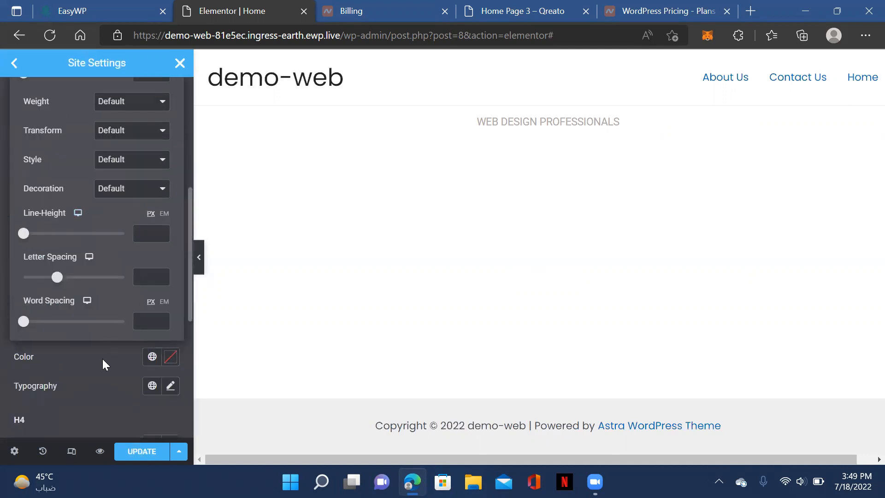
pyautogui.scroll(6, 103, 362)
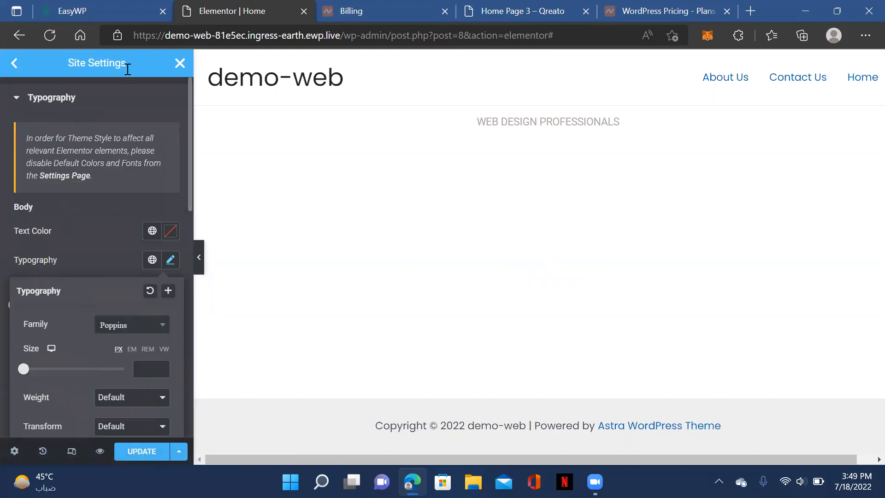
pyautogui.click(179, 63)
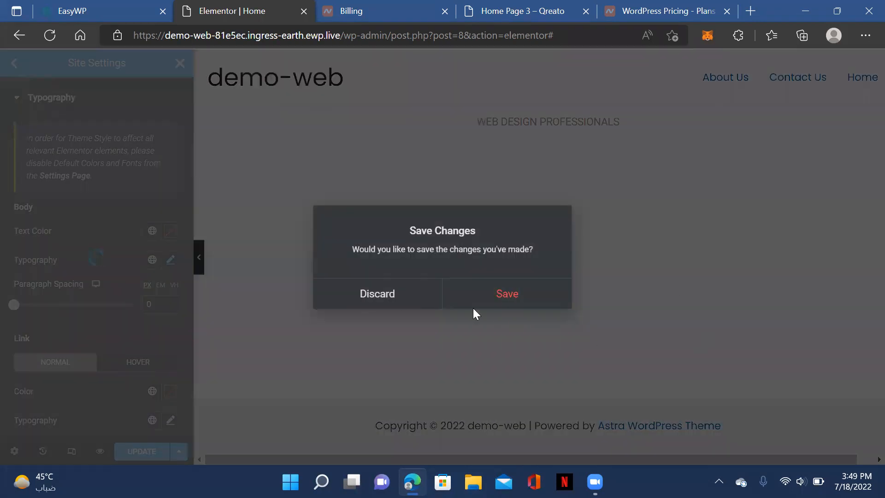
pyautogui.click(365, 300)
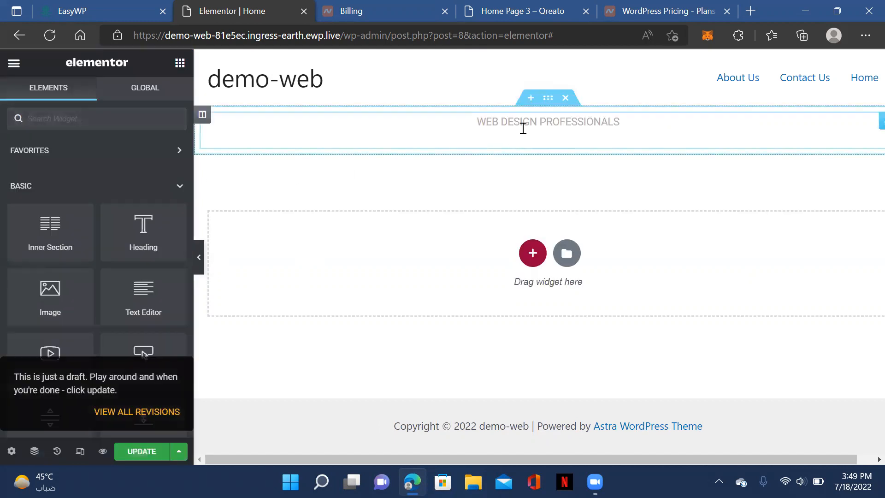
# - Set the WEB DESIGN PROFESSIONALS tagline's typography to size 11 px and weight 600
pyautogui.click(444, 137)
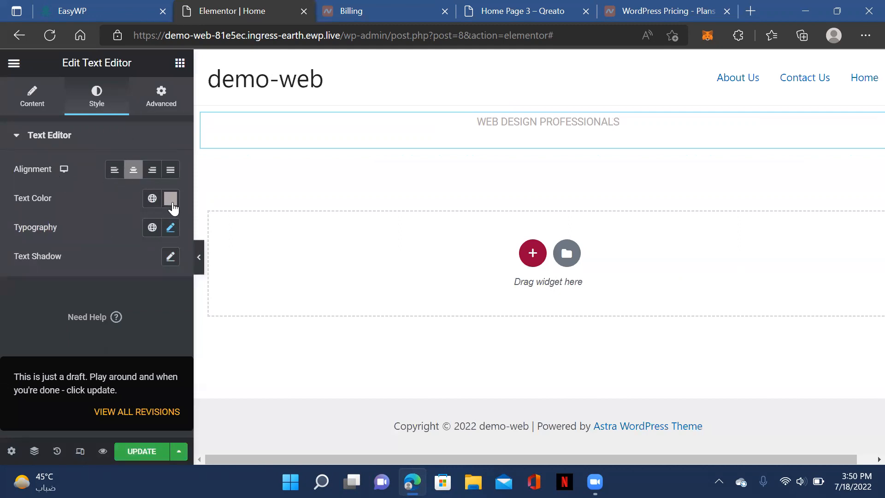
pyautogui.click(171, 228)
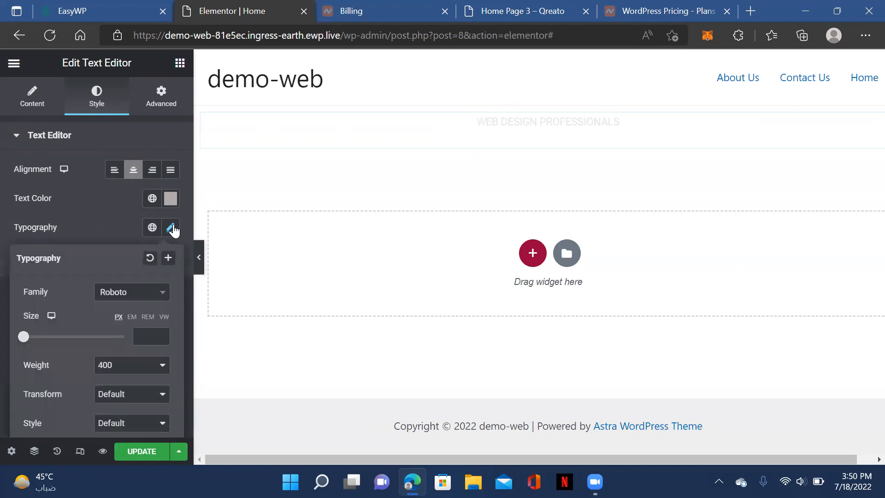
pyautogui.scroll(-2, 167, 300)
pyautogui.moveTo(22, 234)
pyautogui.mouseDown()
pyautogui.moveTo(35, 235)
pyautogui.moveTo(26, 240)
pyautogui.mouseUp()
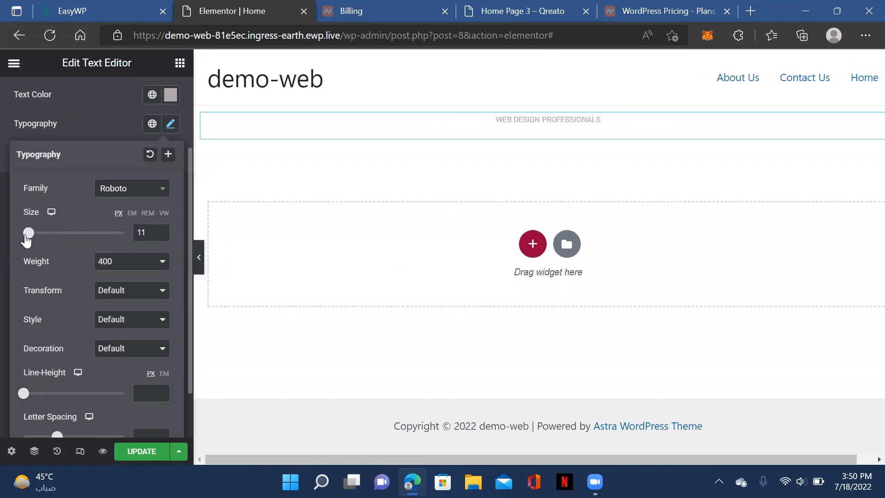
pyautogui.click(146, 266)
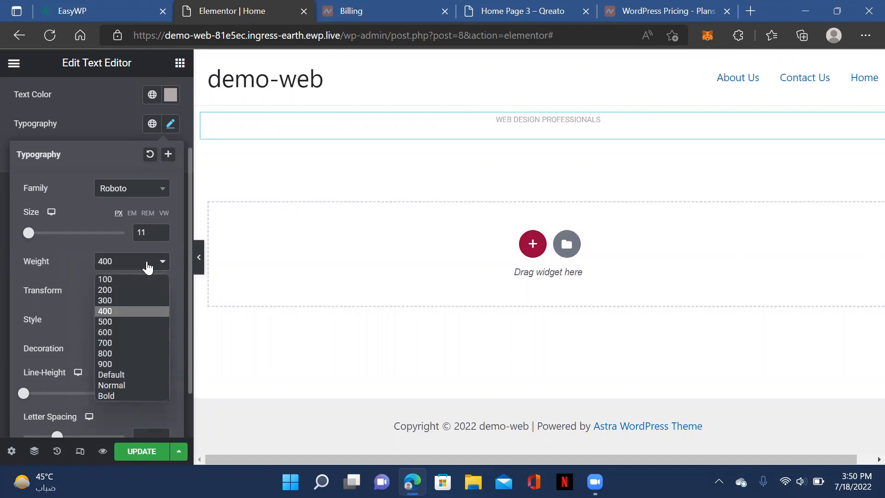
pyautogui.click(127, 332)
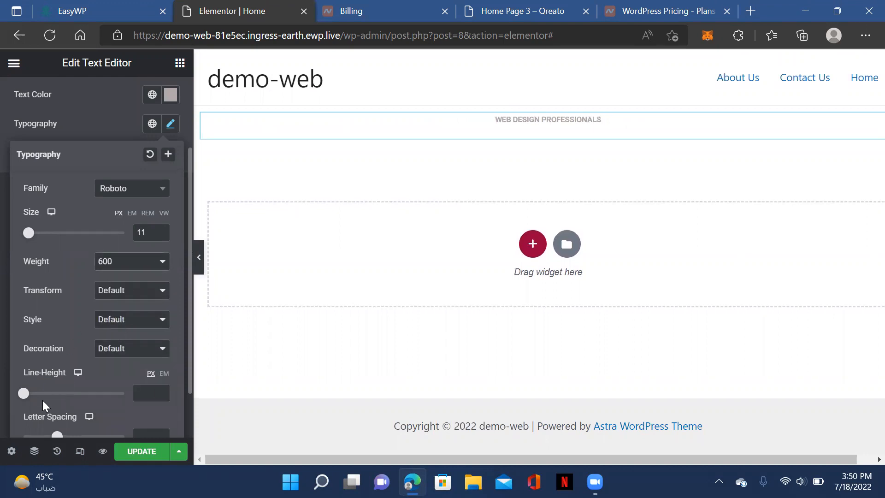
# - Increase the letter spacing of the WEB DESIGN PROFESSIONALS tagline to 1.4
pyautogui.scroll(-2, 26, 388)
pyautogui.moveTo(57, 374); pyautogui.dragTo(69, 380)
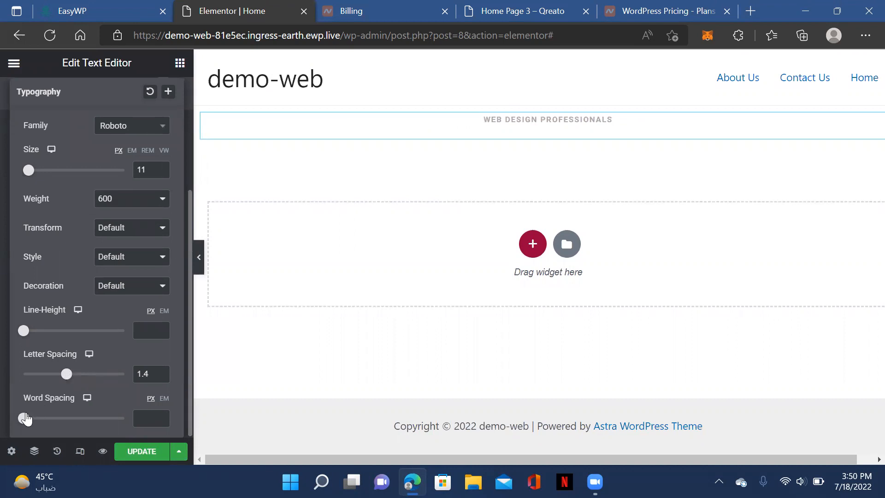
pyautogui.scroll(4, 170, 241)
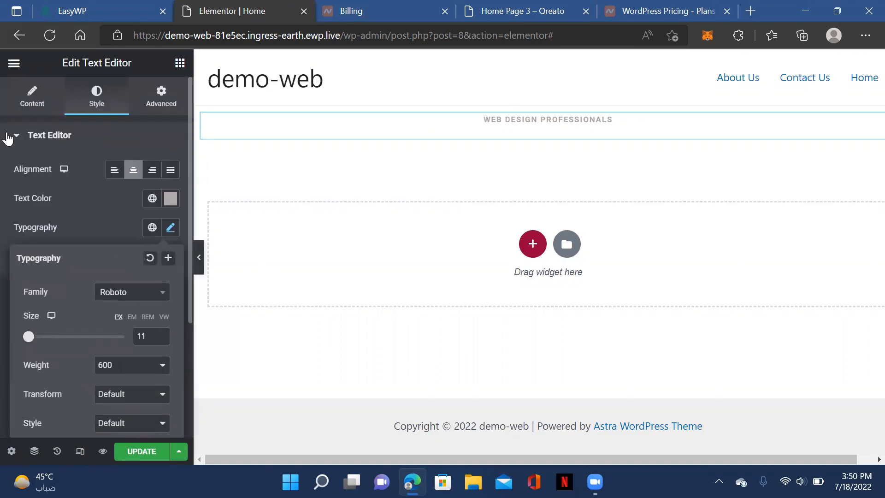
pyautogui.click(158, 104)
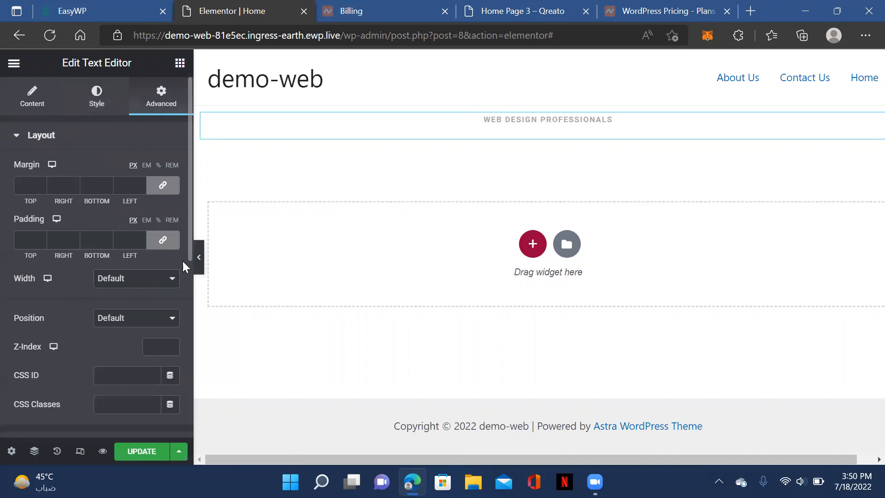
pyautogui.click(153, 279)
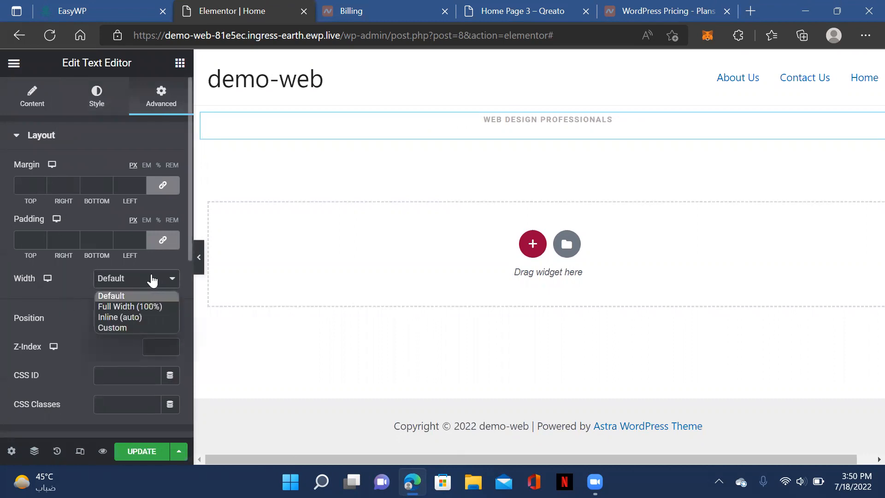
pyautogui.click(152, 279)
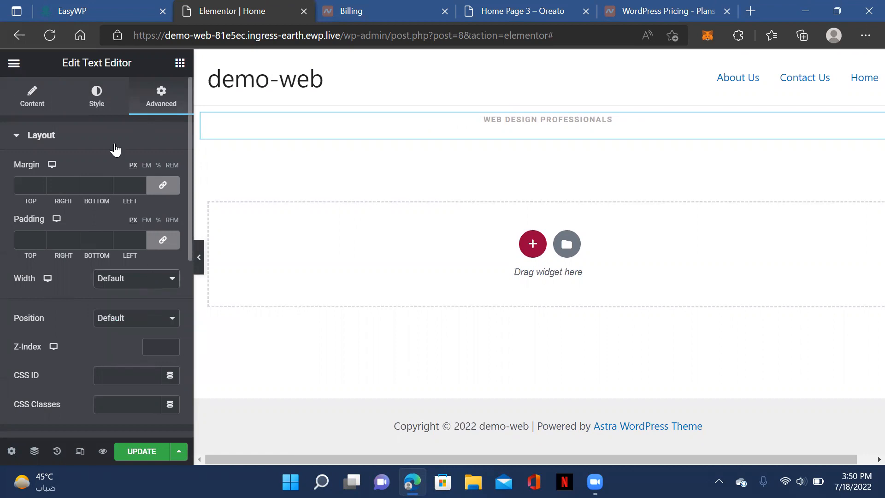
# - Update the Home page, preview the tagline on the demo-web site, and return to the Elementor editor
pyautogui.click(142, 451)
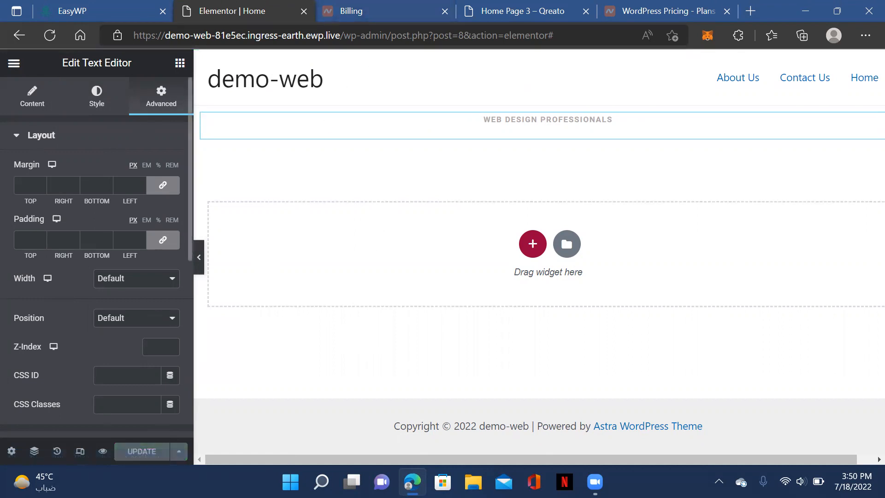
pyautogui.click(103, 452)
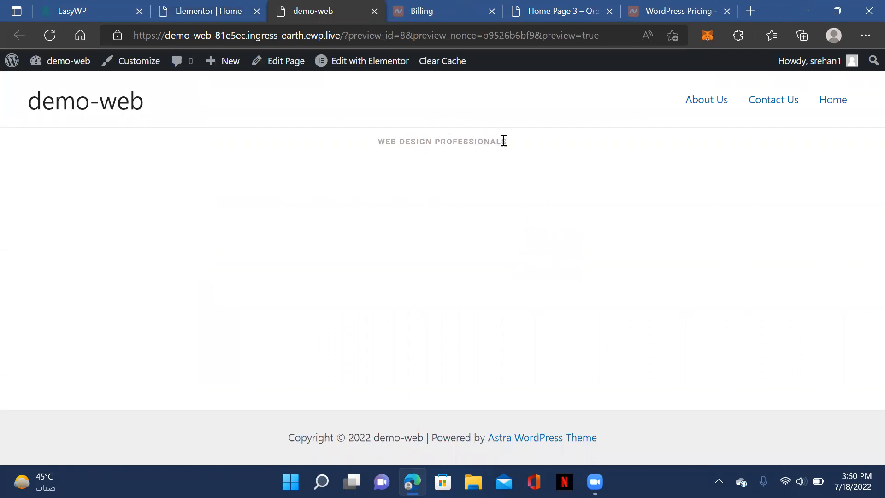
pyautogui.click(198, 12)
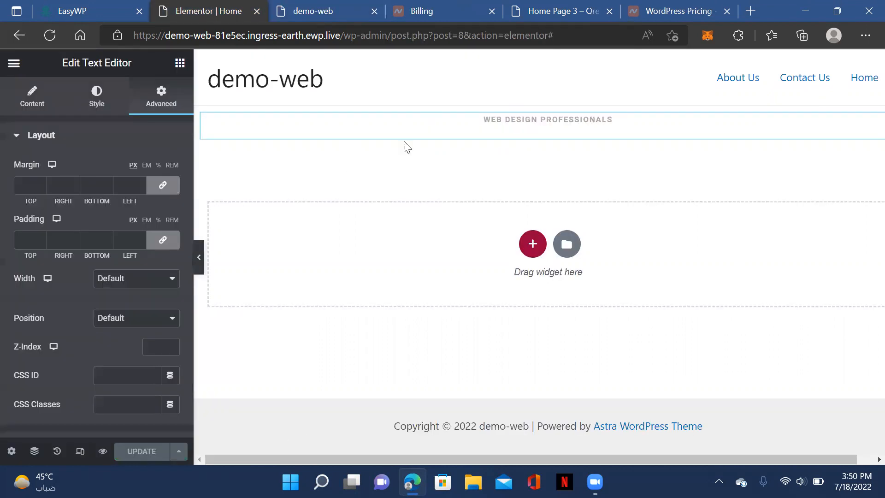
# - Add a Heading widget directly below the WEB DESIGN PROFESSIONALS tagline in the same column
pyautogui.click(620, 120)
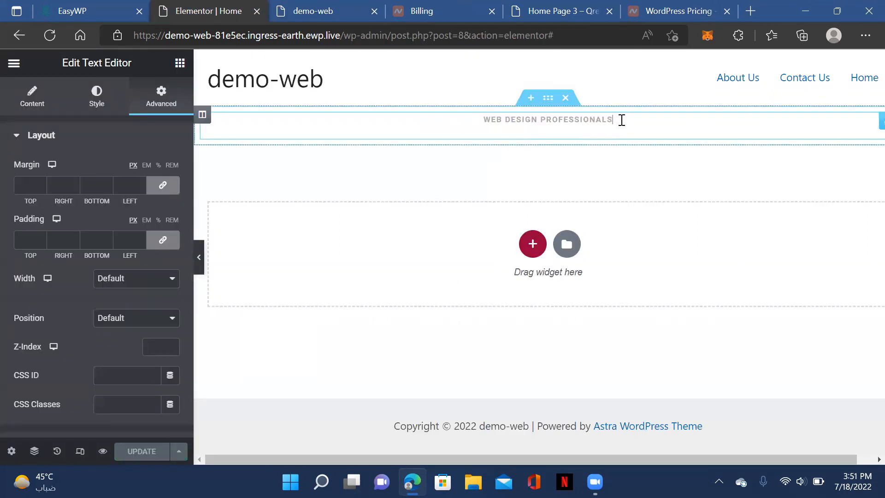
pyautogui.click(179, 69)
pyautogui.moveTo(146, 231); pyautogui.dragTo(512, 130)
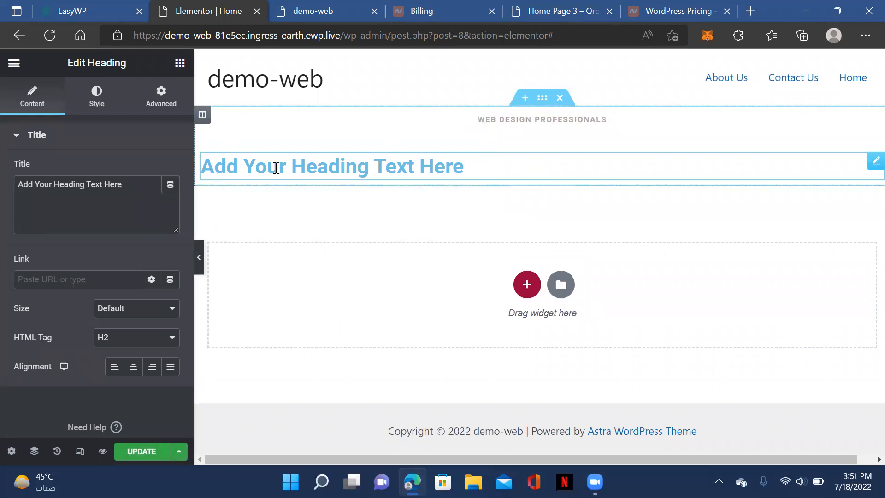
# - Copy the "Hey Everyone! Check Out Portfolio" headline text from the Qreato demo's Home Page 3
pyautogui.tripleClick(277, 167)
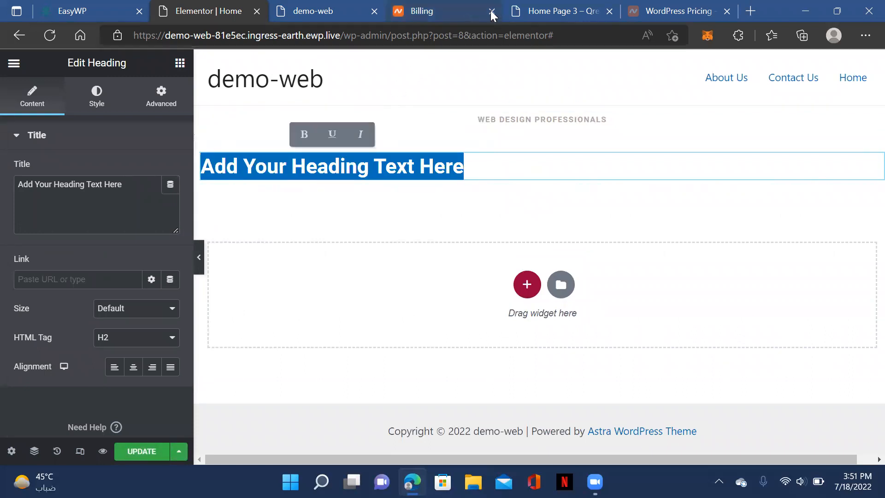
pyautogui.click(563, 19)
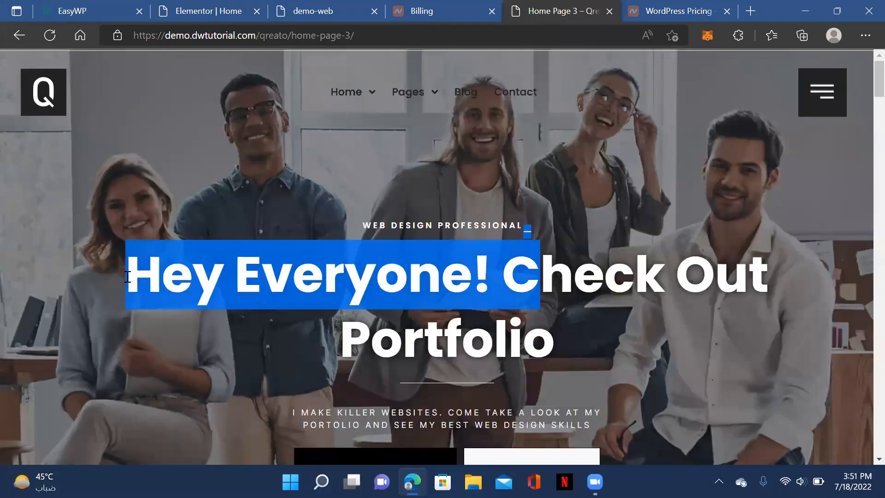
pyautogui.moveTo(227, 272); pyautogui.dragTo(457, 377)
pyautogui.click(128, 286)
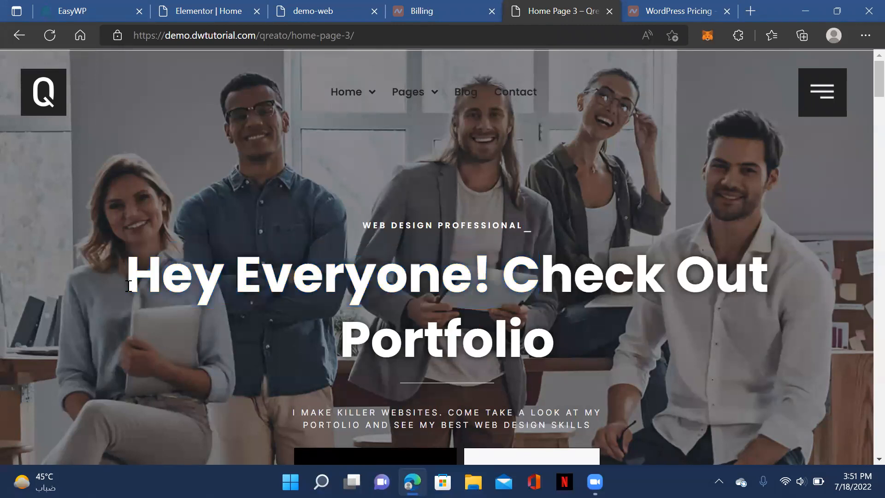
pyautogui.moveTo(127, 274); pyautogui.dragTo(595, 352)
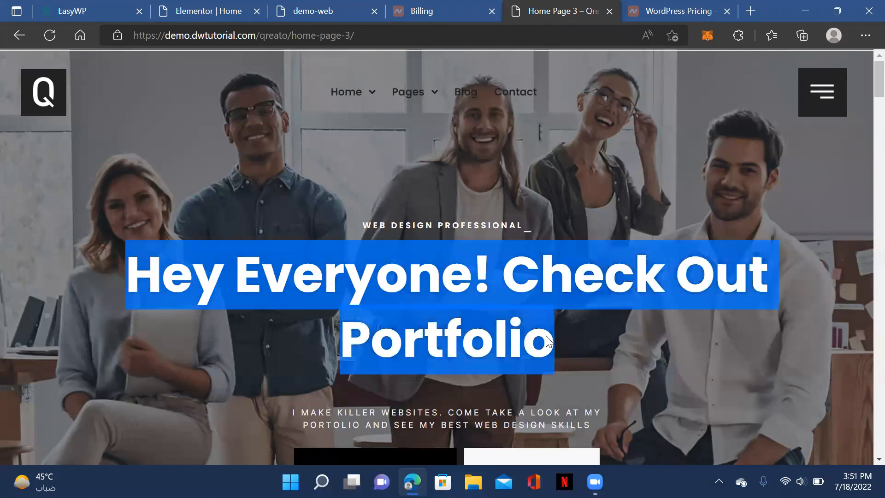
pyautogui.rightClick(471, 278)
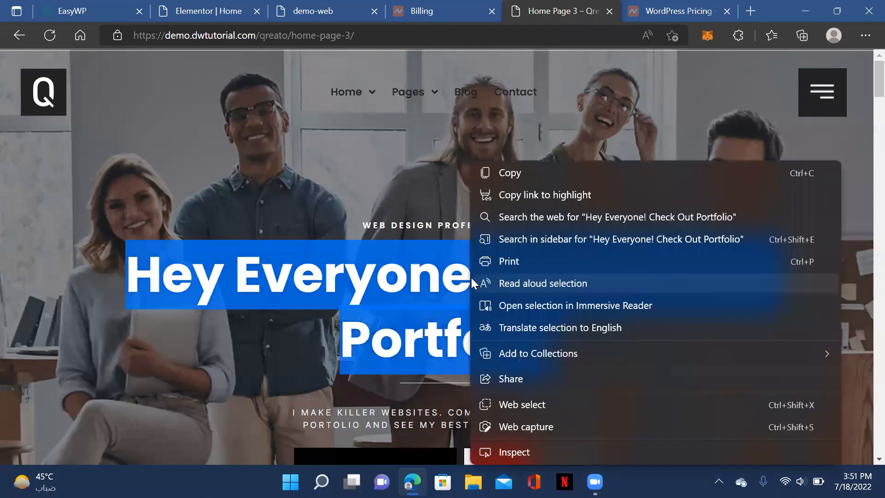
pyautogui.click(517, 172)
# - Return to the Elementor editor and replace the new heading's placeholder title with the copied "Hey Everyone! Check Out Portfolio"
pyautogui.click(295, 15)
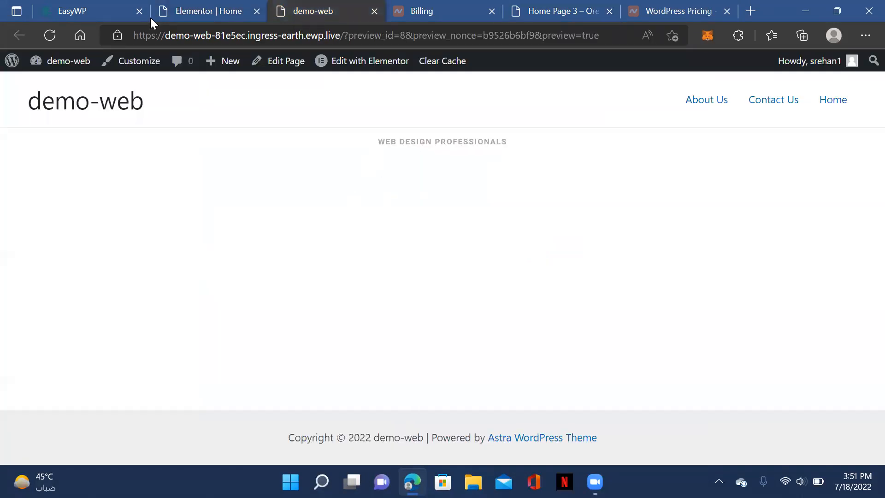
pyautogui.click(210, 15)
pyautogui.tripleClick(320, 165)
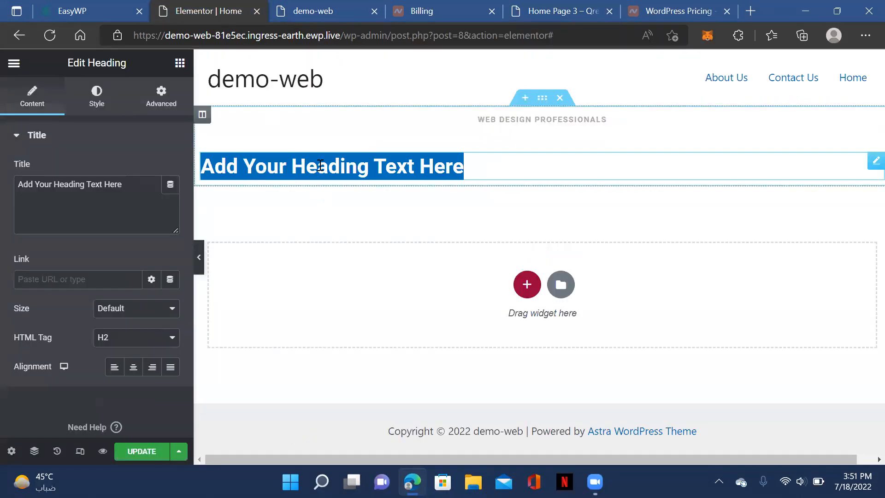
pyautogui.tripleClick(133, 185)
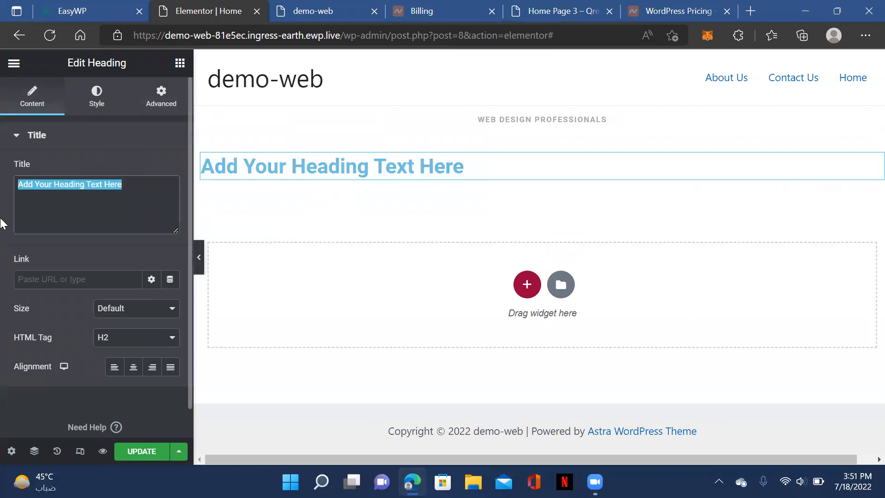
pyautogui.hotkey('ctrl', 'v')
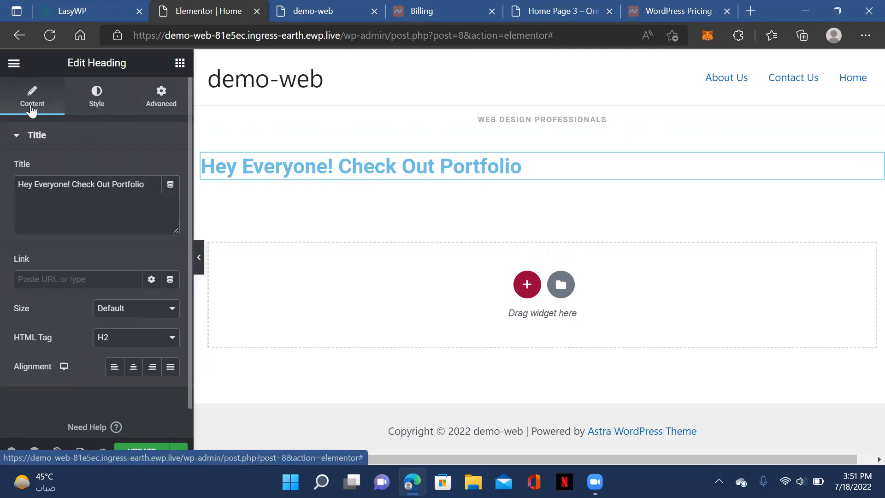
# - Set the "Hey Everyone! Check Out Portfolio" heading's HTML tag to H1 and its alignment to center
pyautogui.click(141, 347)
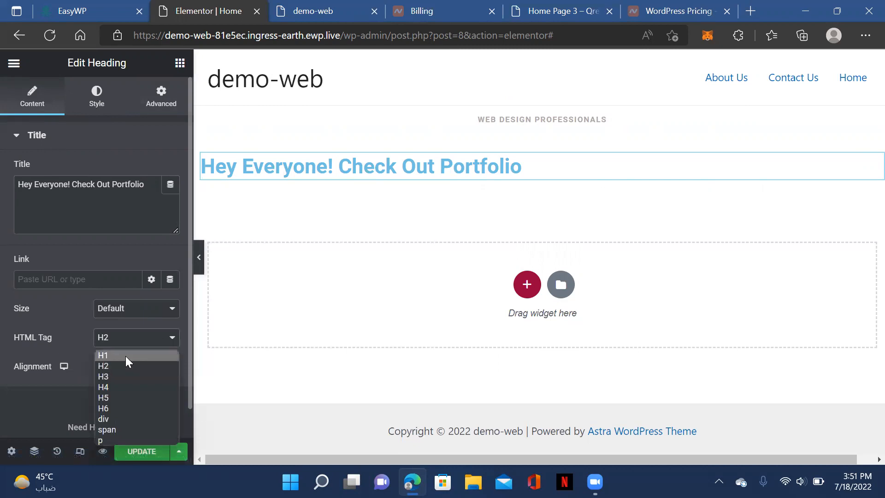
pyautogui.click(126, 356)
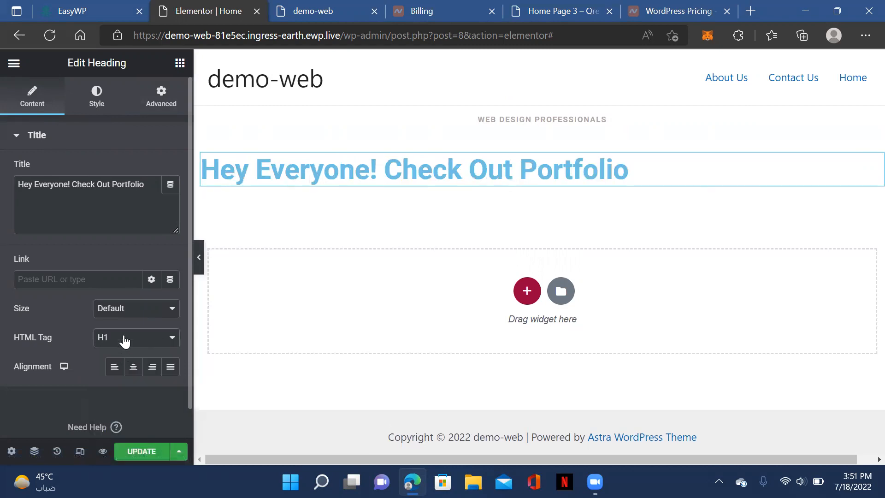
pyautogui.click(98, 99)
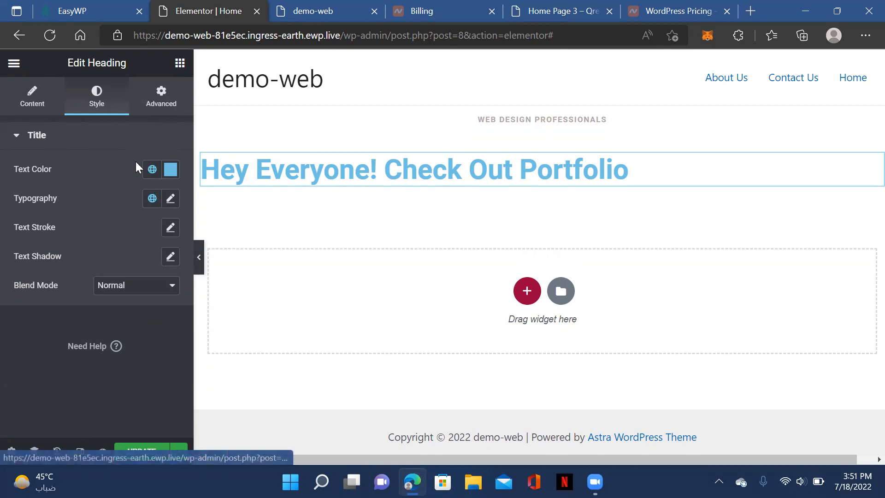
pyautogui.click(34, 98)
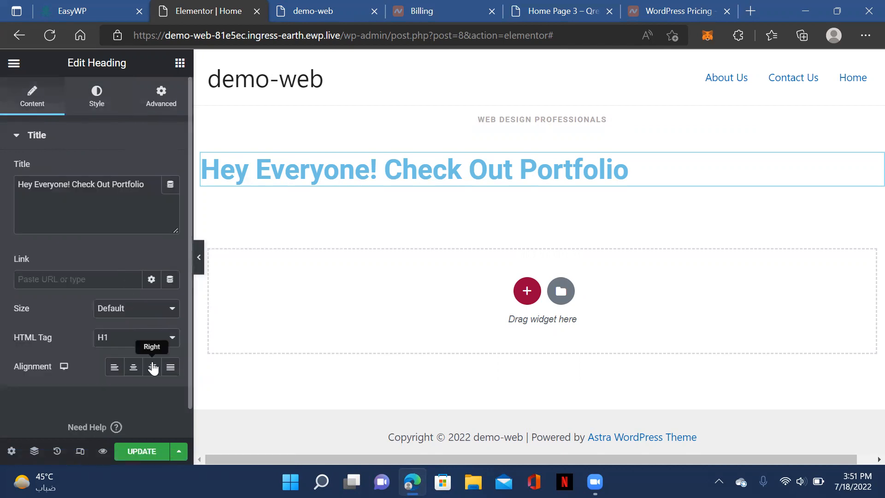
pyautogui.click(133, 367)
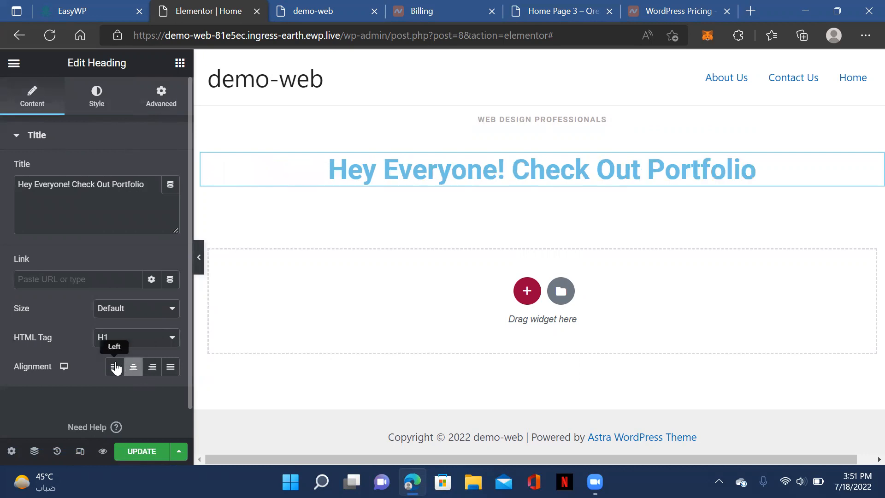
# - Check the reference page's headline, try the Large size preset on the main heading and return it to Default
pyautogui.click(558, 16)
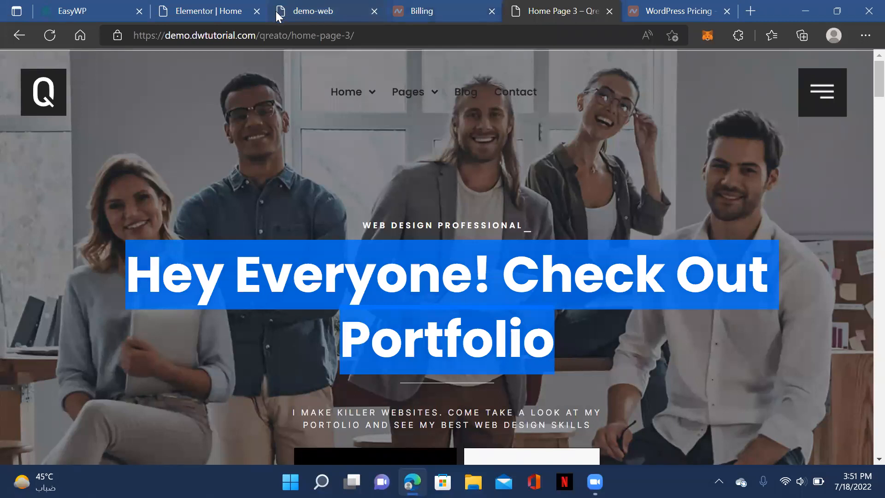
pyautogui.click(234, 11)
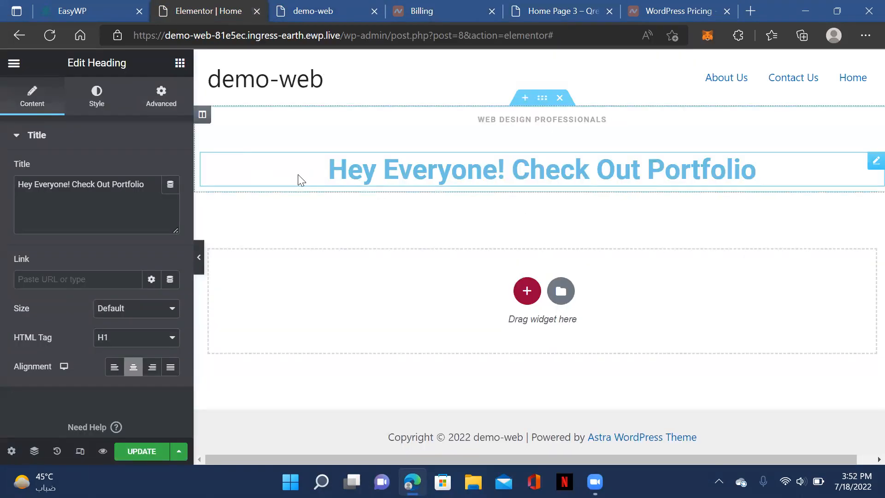
pyautogui.click(122, 313)
pyautogui.click(121, 356)
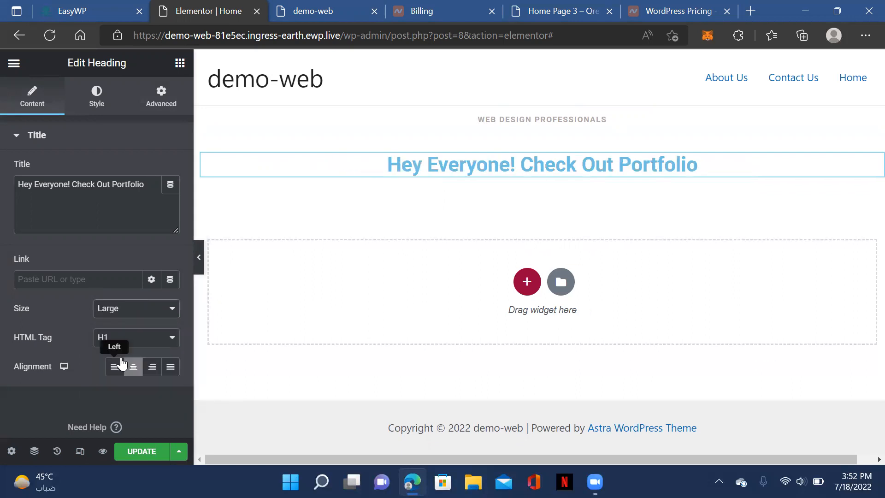
pyautogui.click(141, 308)
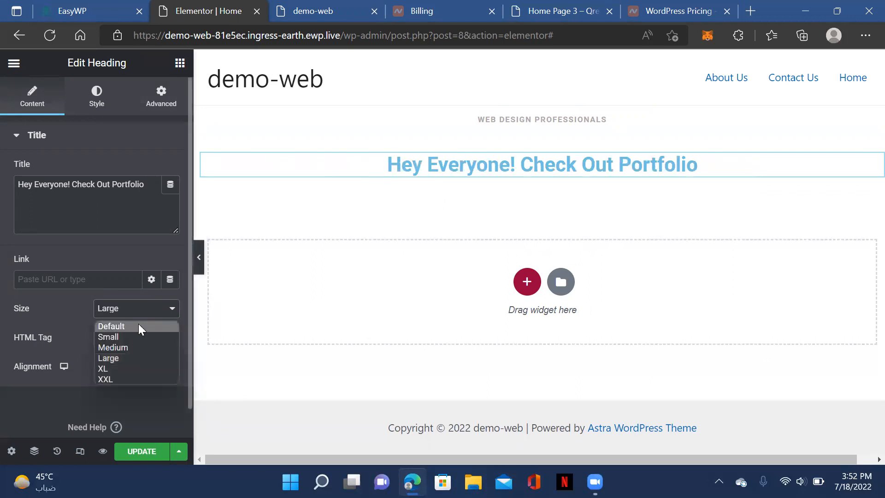
pyautogui.click(138, 326)
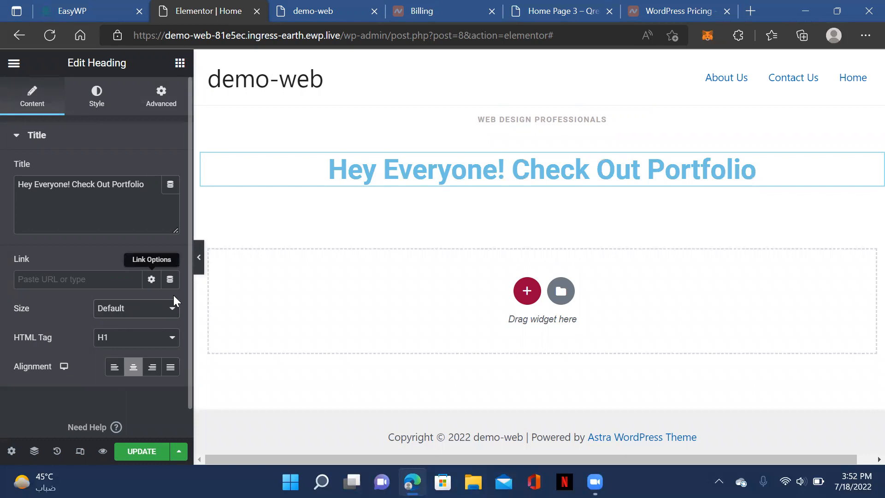
# - Set the main heading's typography to a size of 73 px and a weight of 800
pyautogui.click(93, 102)
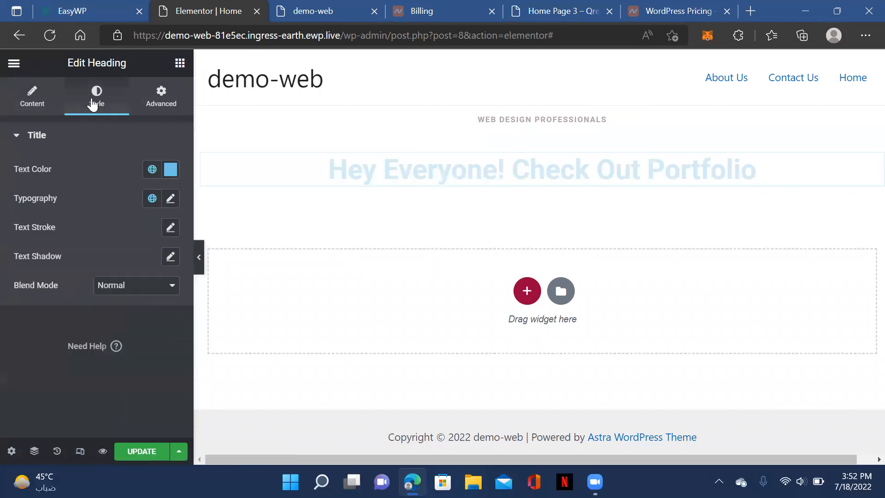
pyautogui.click(170, 198)
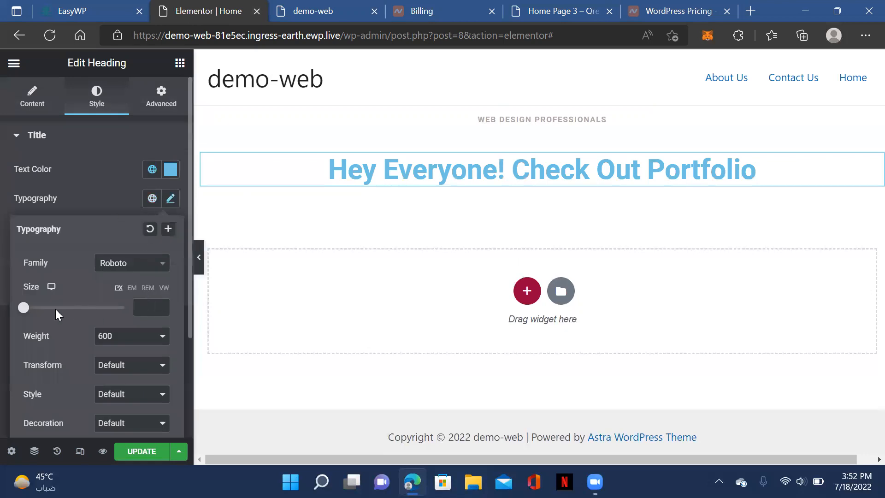
pyautogui.moveTo(24, 308); pyautogui.dragTo(62, 311)
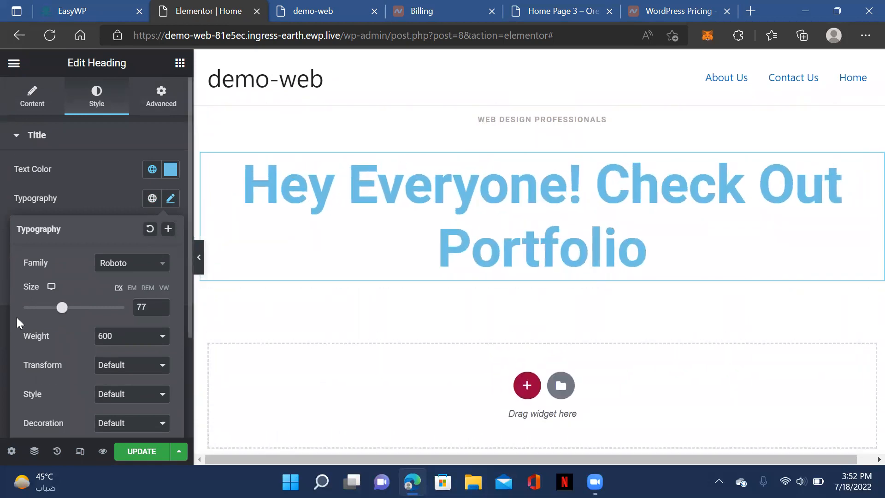
pyautogui.scroll(-3, 83, 294)
pyautogui.scroll(2, 81, 258)
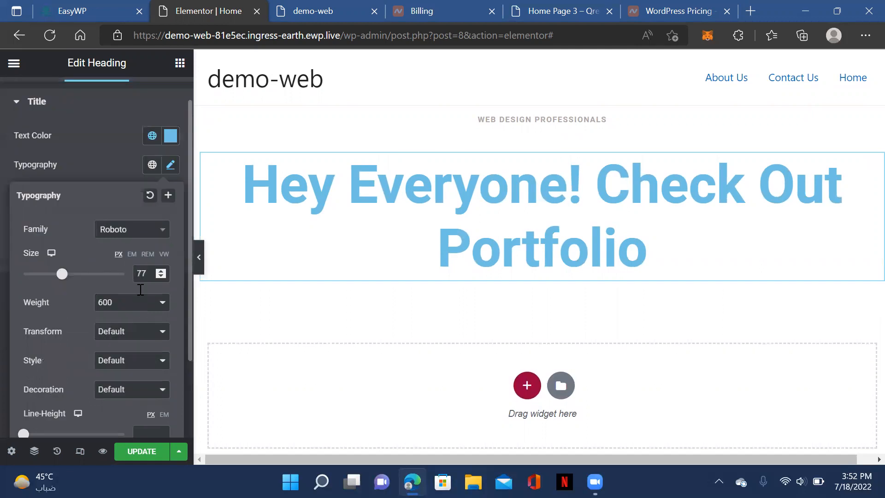
pyautogui.click(153, 305)
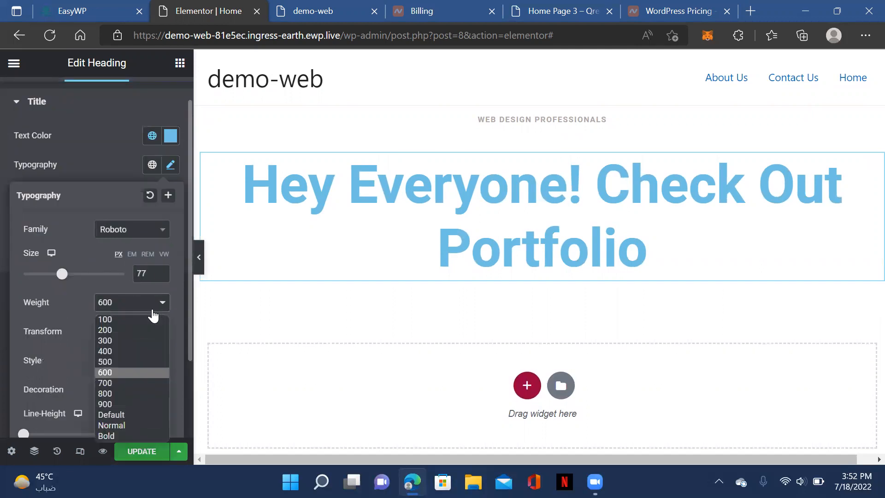
pyautogui.click(132, 393)
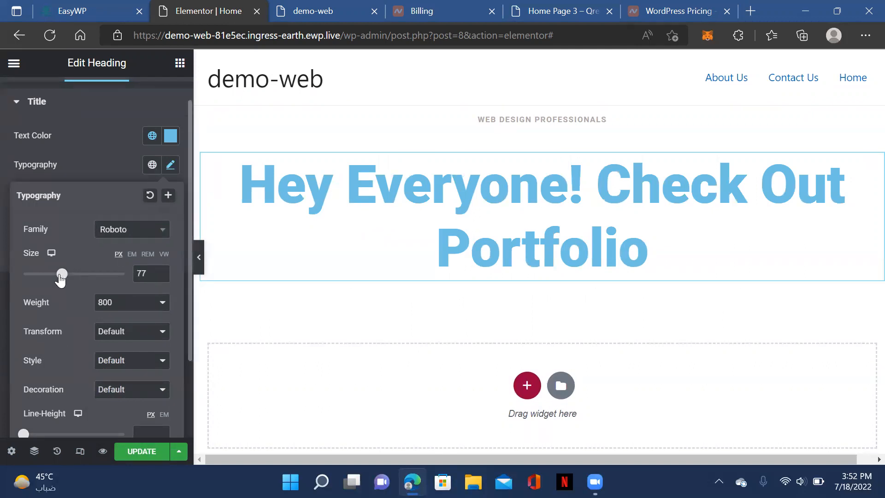
pyautogui.moveTo(61, 274); pyautogui.dragTo(59, 274)
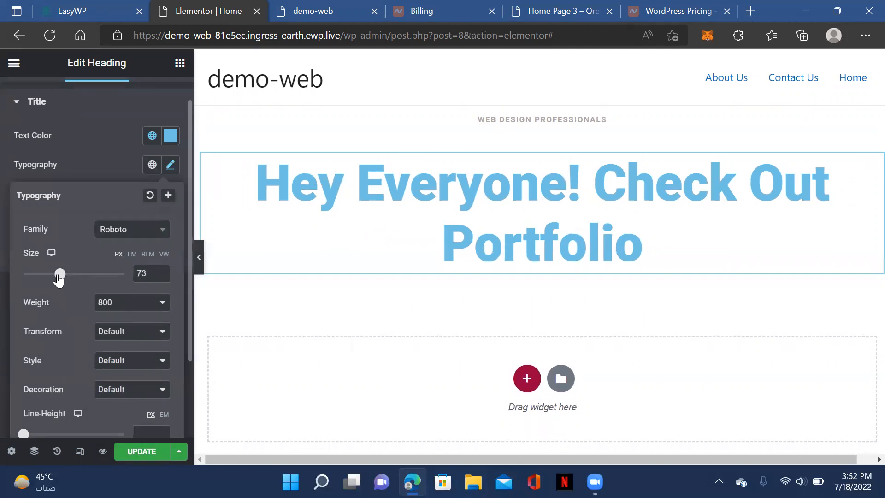
# - Refine the heading's typography to 65 px with a letter spacing of 2.5, and update the page
pyautogui.click(131, 390)
pyautogui.click(130, 400)
pyautogui.scroll(-2, 54, 332)
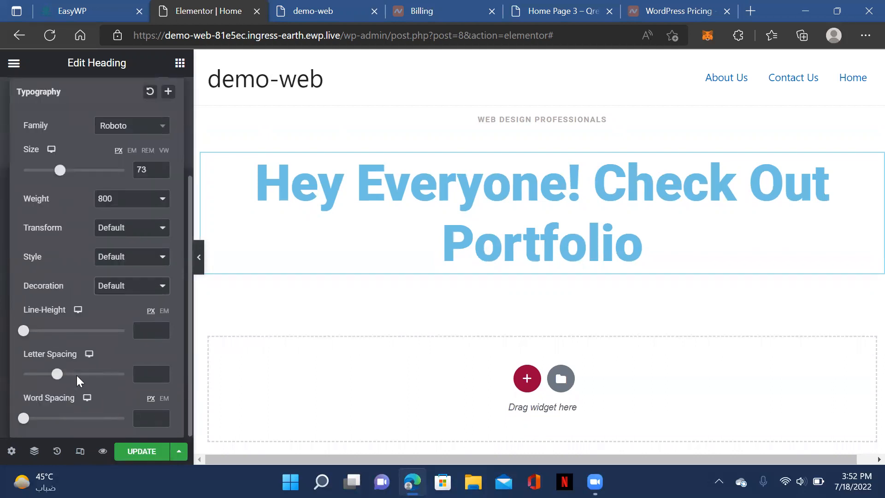
pyautogui.moveTo(57, 374); pyautogui.dragTo(89, 374)
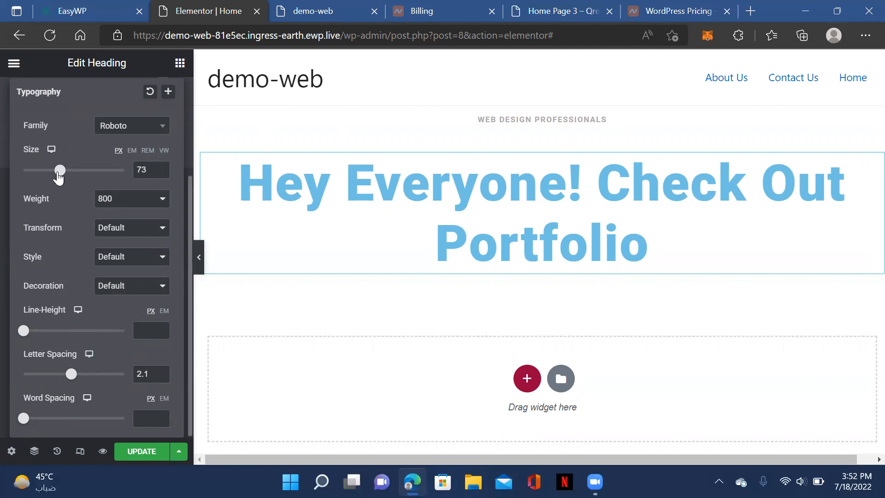
pyautogui.moveTo(58, 176); pyautogui.dragTo(56, 176)
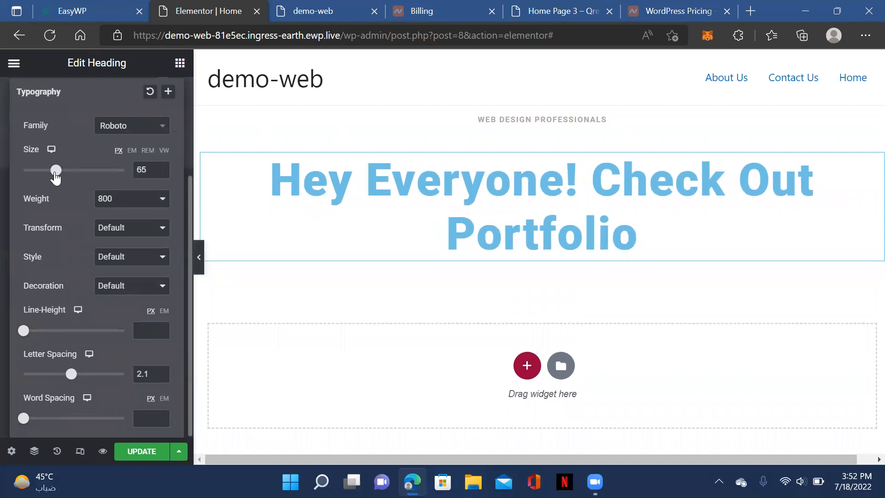
pyautogui.moveTo(75, 379); pyautogui.dragTo(78, 378)
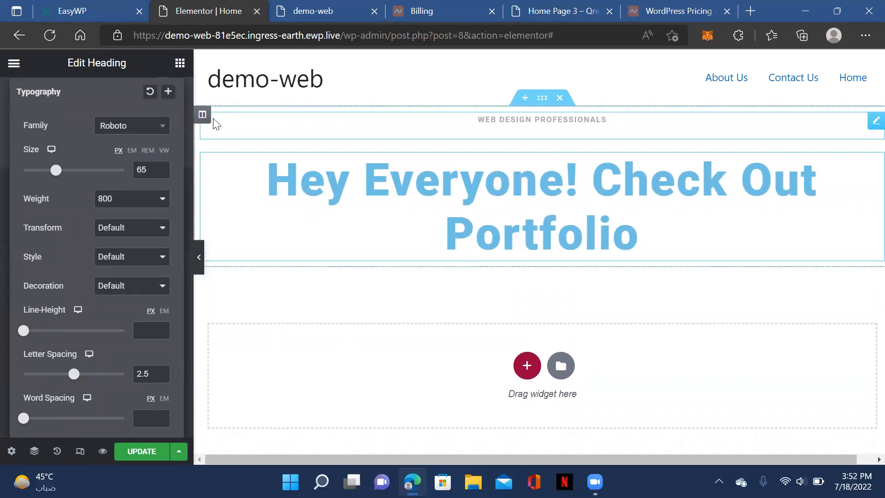
pyautogui.click(123, 446)
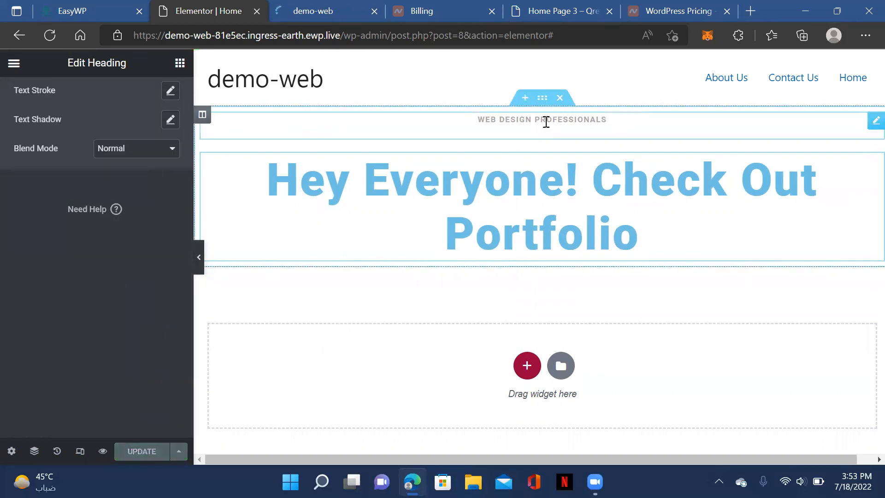
# - Examine the divider line, subtitle and buttons beneath the headline on the Qreato reference page, and return to the Elementor editor
pyautogui.click(522, 14)
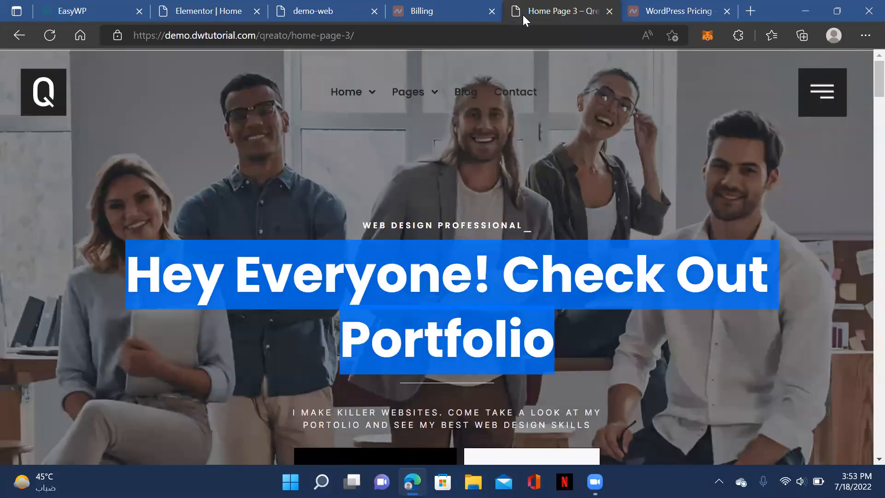
pyautogui.scroll(-1, 295, 346)
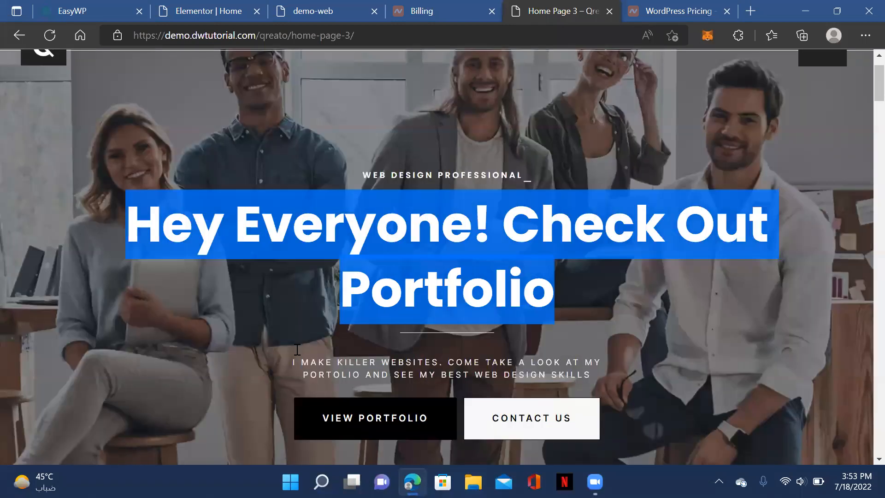
pyautogui.scroll(-1, 298, 349)
pyautogui.tripleClick(480, 348)
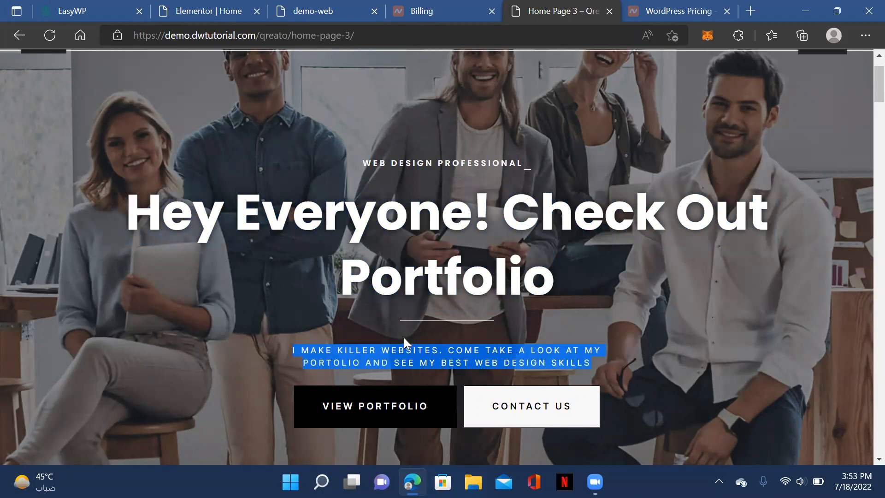
pyautogui.click(395, 317)
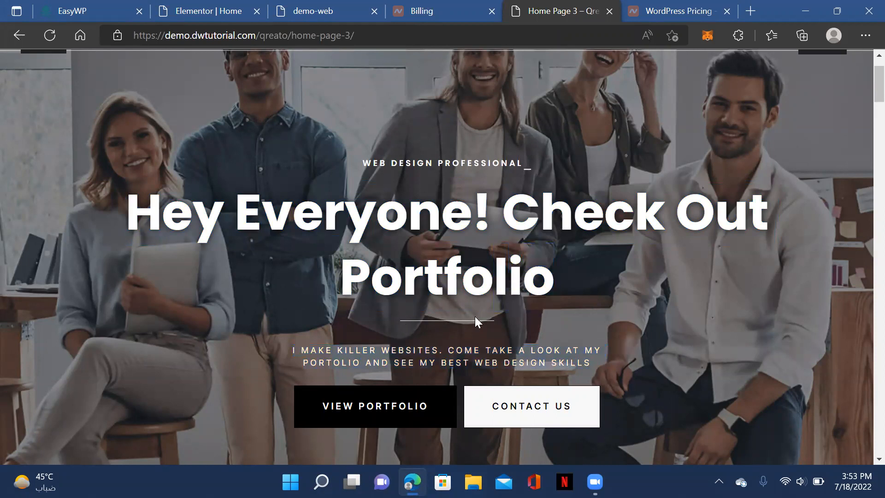
pyautogui.click(536, 167)
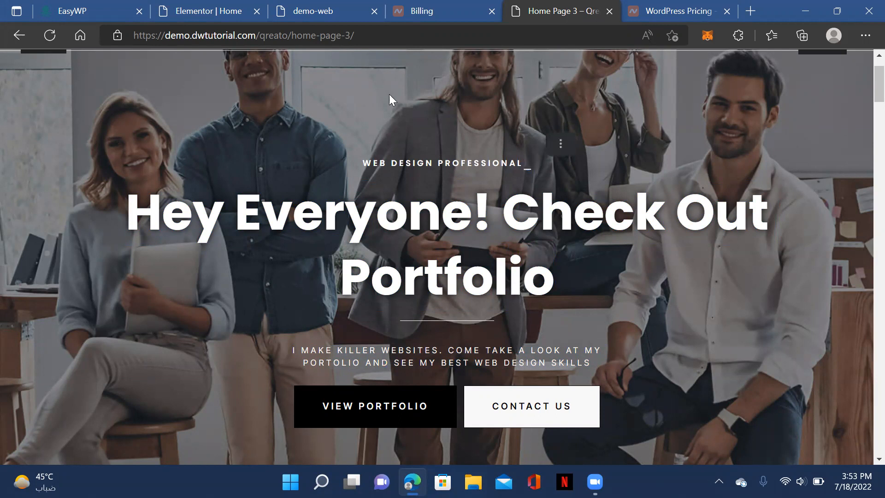
pyautogui.click(286, 11)
pyautogui.click(202, 10)
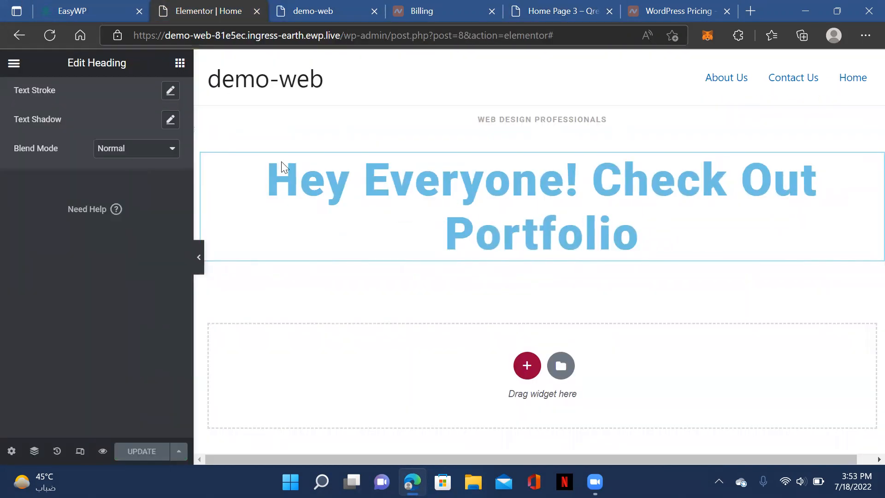
# - Add a Divider widget above the "WEB DESIGN PROFESSIONALS" text
pyautogui.scroll(-1, 364, 275)
pyautogui.scroll(1, 415, 230)
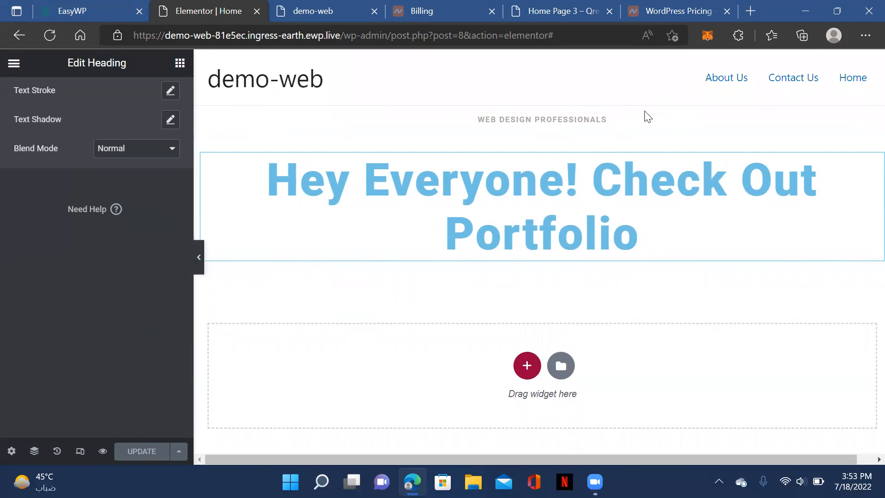
pyautogui.click(624, 121)
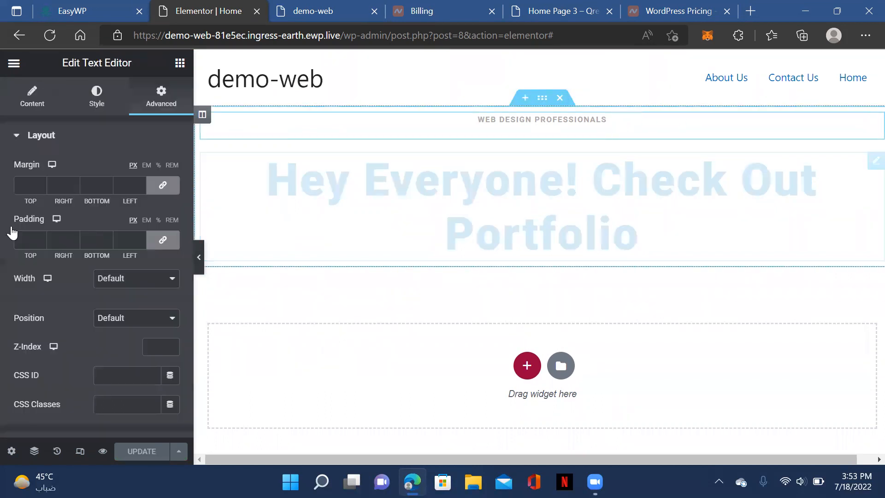
pyautogui.click(179, 62)
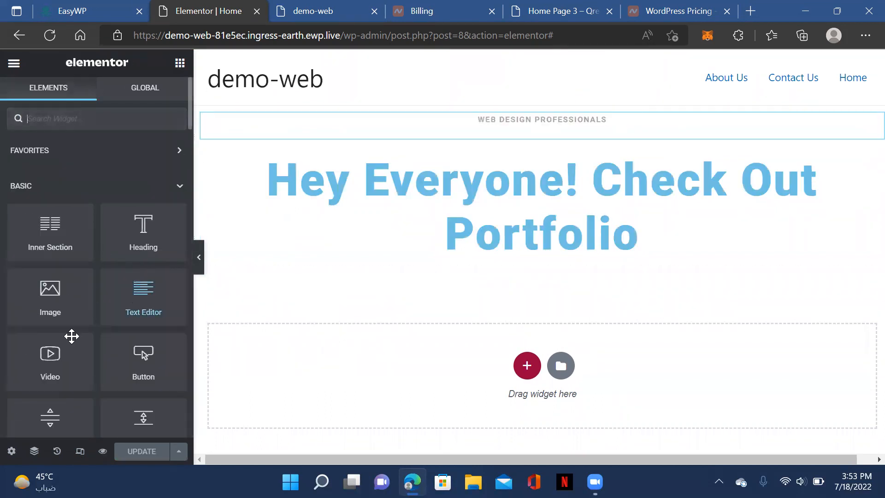
pyautogui.scroll(-4, 142, 366)
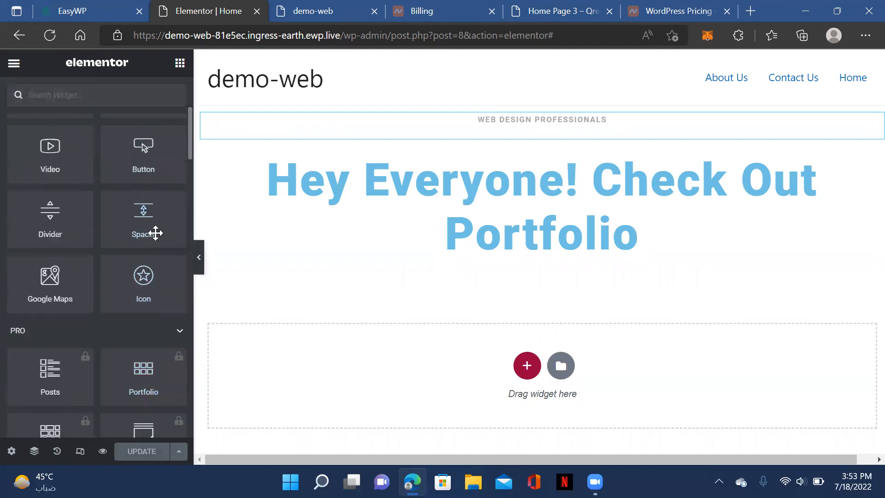
pyautogui.moveTo(49, 213); pyautogui.dragTo(632, 121)
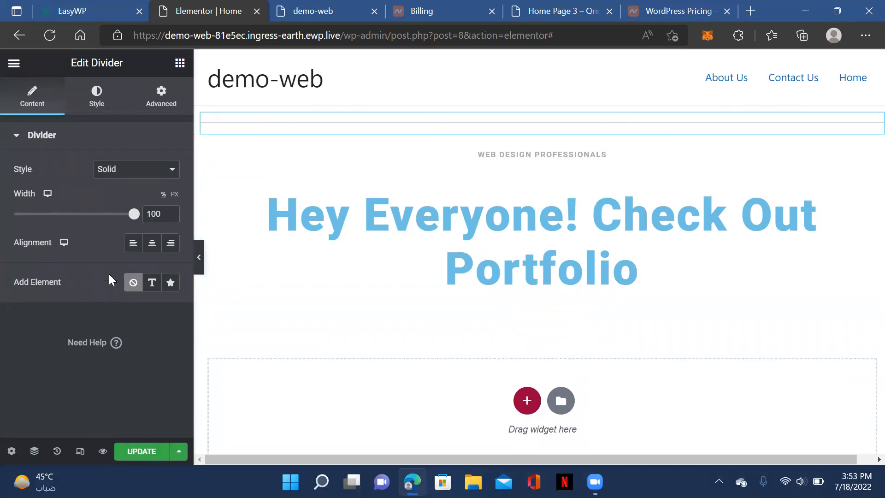
# - Set the divider's width to 39% and move it below the "Hey Everyone! Check Out Portfolio" heading
pyautogui.moveTo(134, 215); pyautogui.dragTo(24, 215)
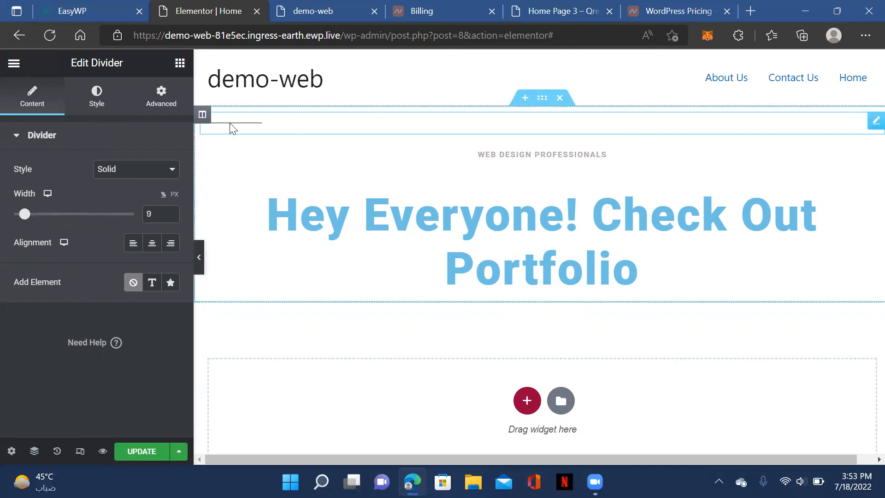
pyautogui.moveTo(354, 125); pyautogui.dragTo(657, 120)
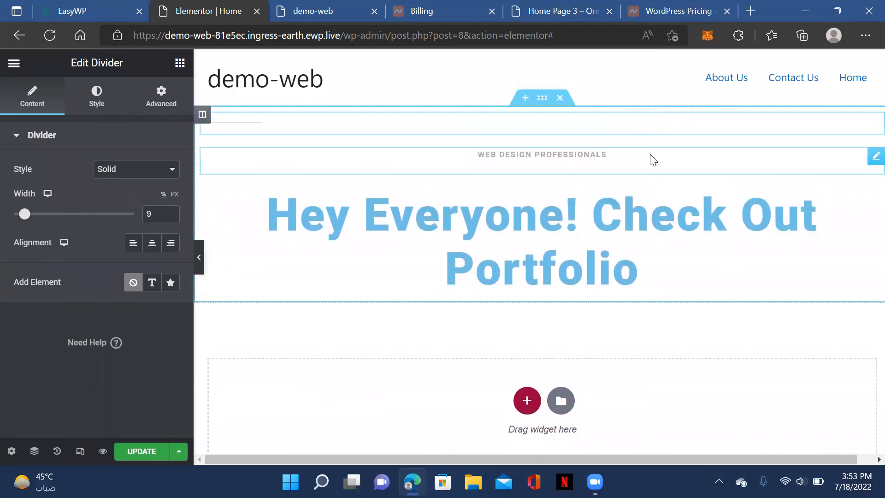
pyautogui.moveTo(25, 214); pyautogui.dragTo(16, 215)
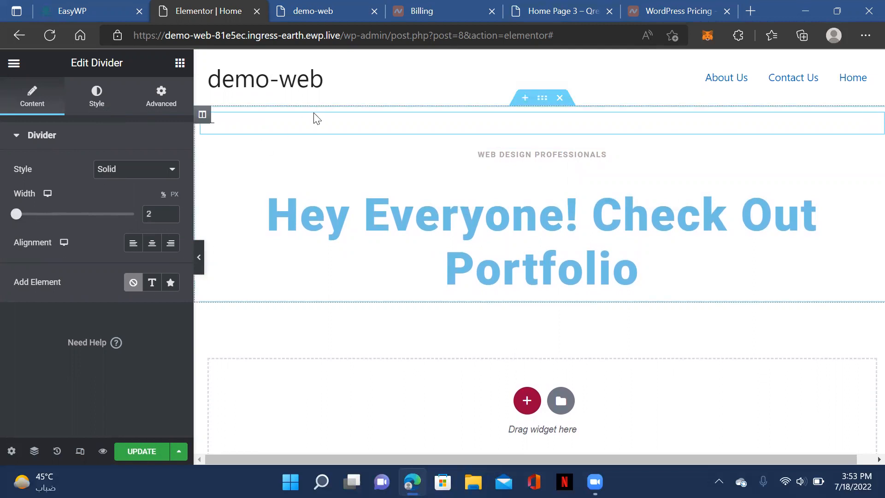
pyautogui.moveTo(16, 214); pyautogui.dragTo(61, 214)
pyautogui.moveTo(395, 128); pyautogui.dragTo(447, 281)
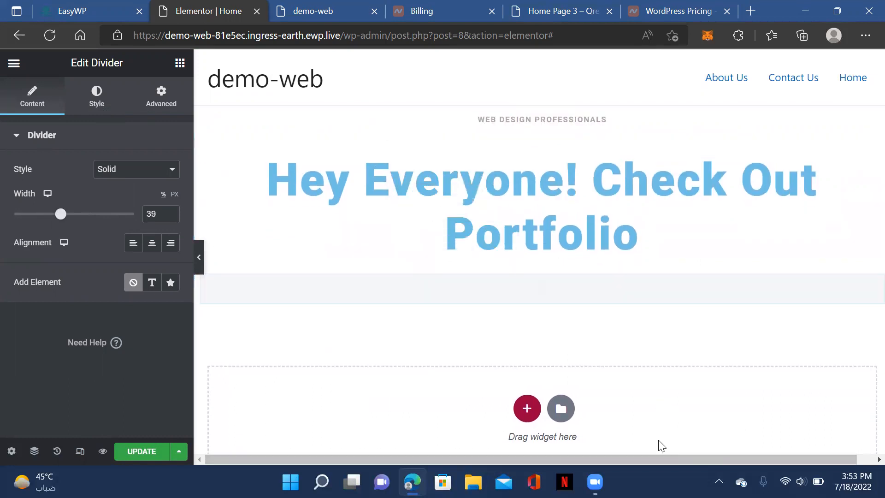
# - Center the divider and set its line weight to 1.8
pyautogui.click(152, 243)
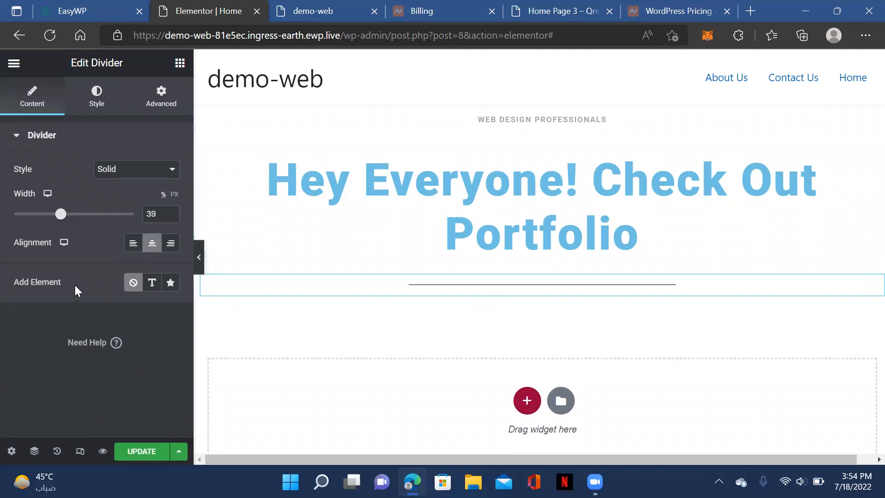
pyautogui.click(97, 103)
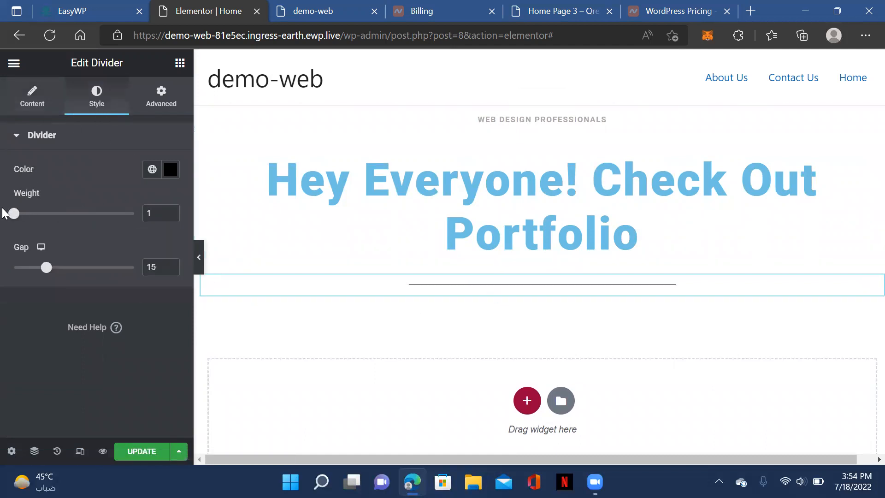
pyautogui.moveTo(13, 215)
pyautogui.mouseDown()
pyautogui.moveTo(41, 216)
pyautogui.moveTo(24, 216)
pyautogui.mouseUp()
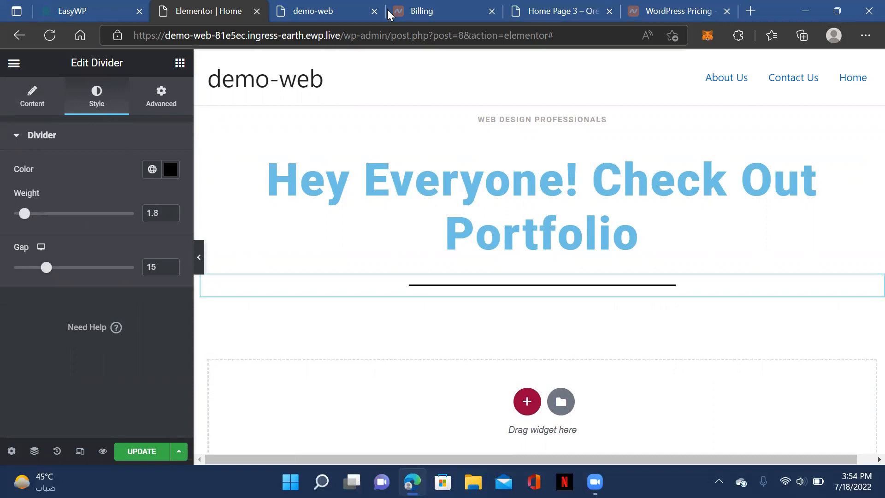
# - Compare the divider with the one on the Qreato reference page and set its width to 18%
pyautogui.click(536, 14)
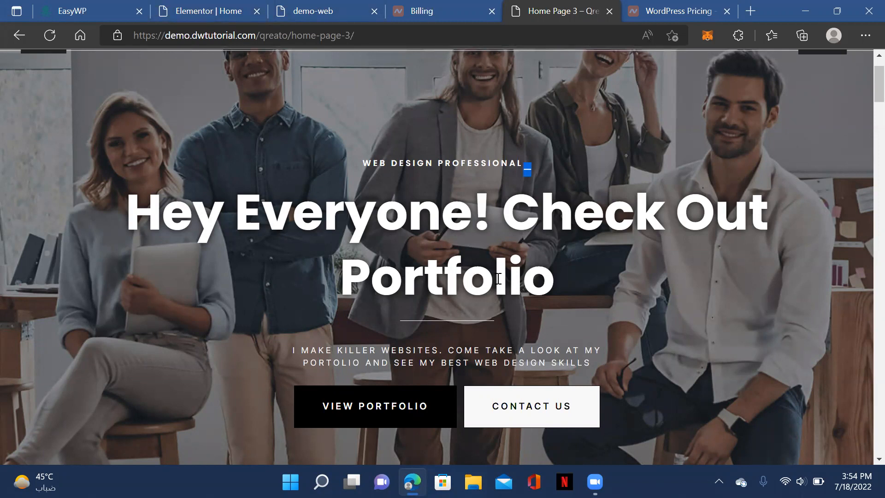
pyautogui.click(190, 14)
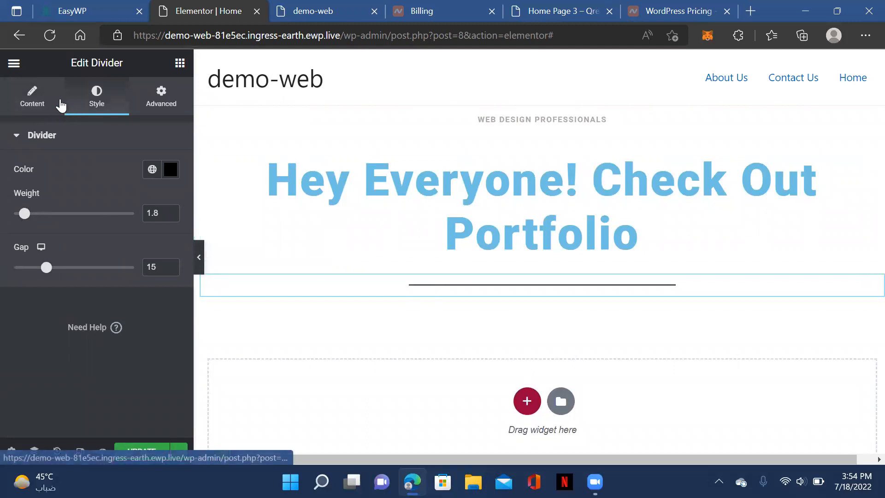
pyautogui.click(32, 105)
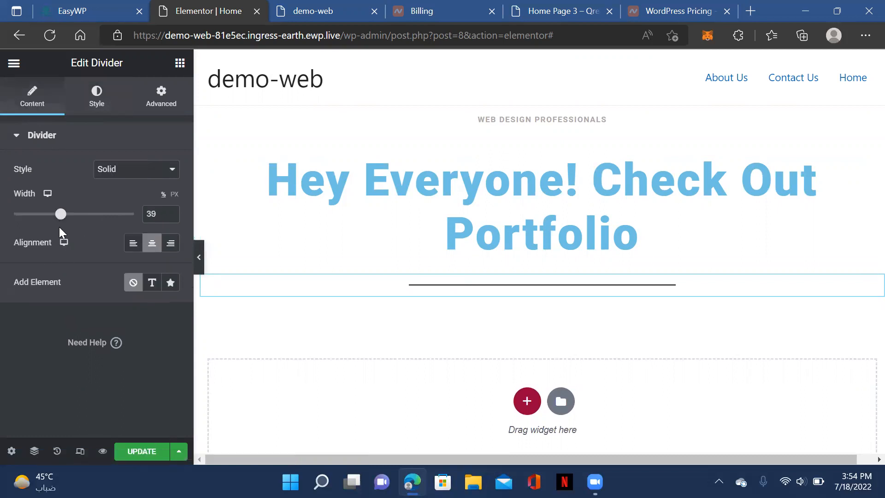
pyautogui.click(89, 97)
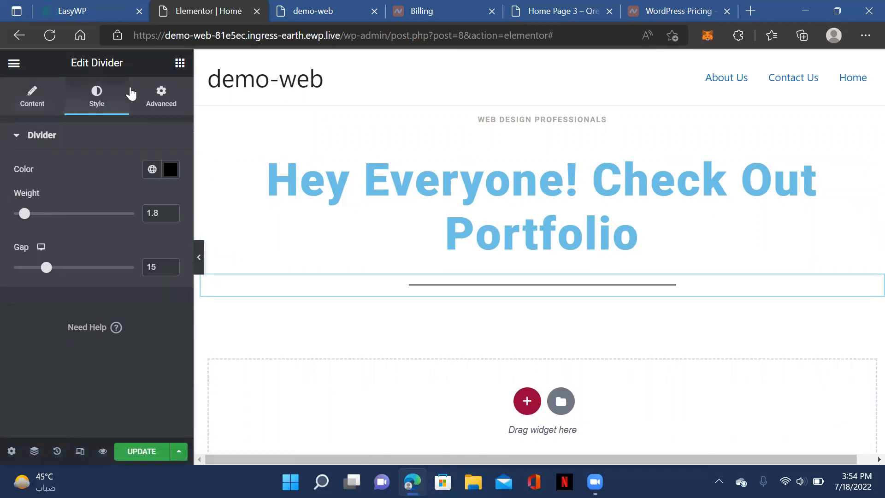
pyautogui.click(13, 90)
pyautogui.moveTo(71, 216); pyautogui.dragTo(36, 224)
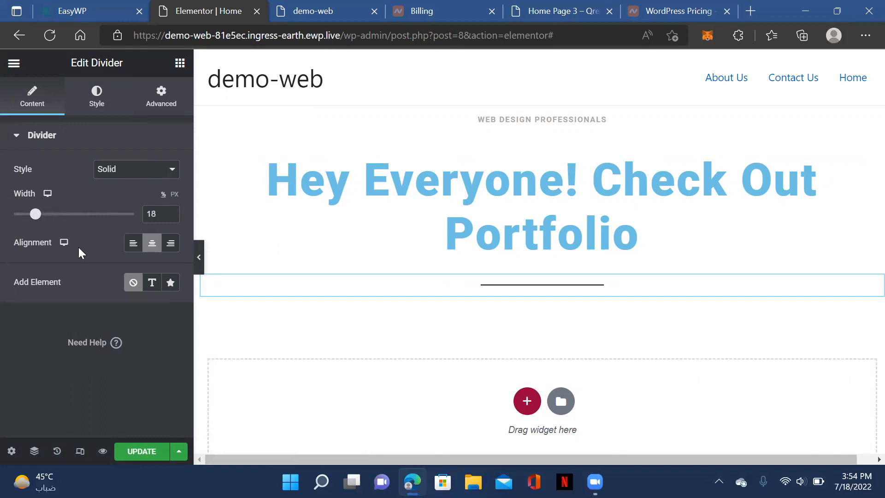
# - Set the divider's line weight to 1.6 and its gap to 9
pyautogui.click(96, 105)
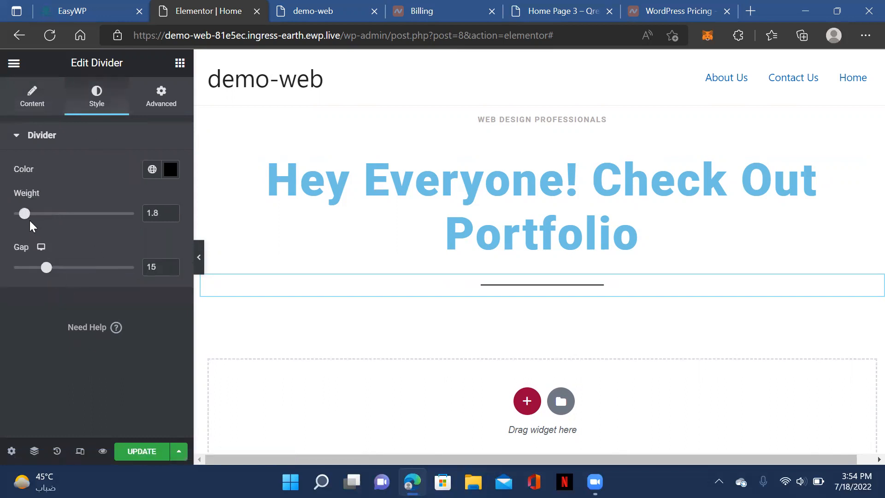
pyautogui.moveTo(24, 214); pyautogui.dragTo(22, 220)
pyautogui.moveTo(46, 269); pyautogui.dragTo(31, 275)
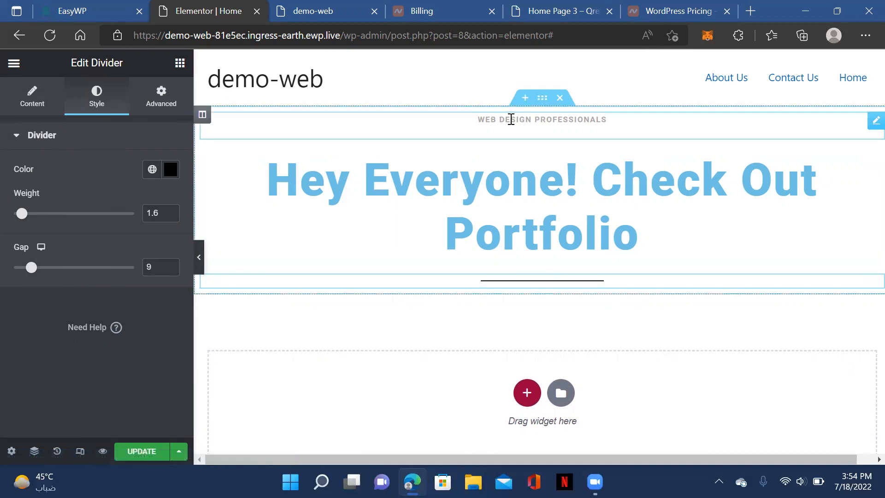
# - Add an underscore at the end of the small text above the heading so it reads "WEB DESIGN PROFESSIONALS_"
pyautogui.click(580, 123)
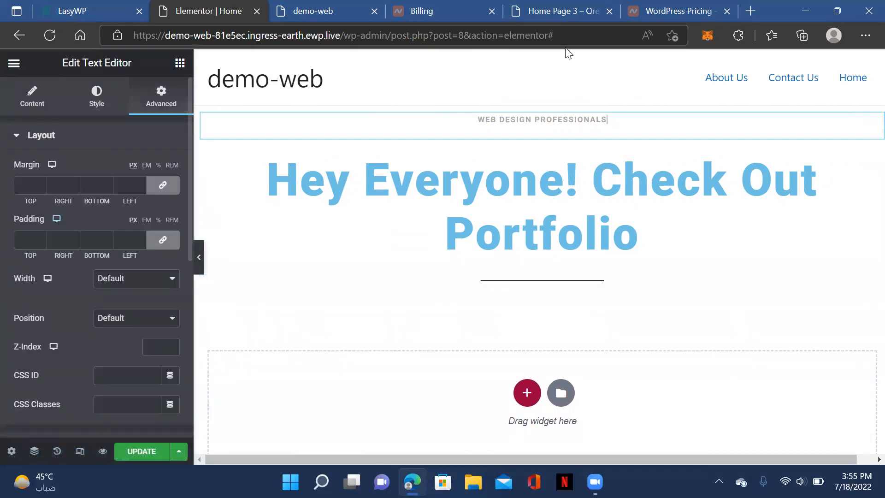
pyautogui.click(40, 98)
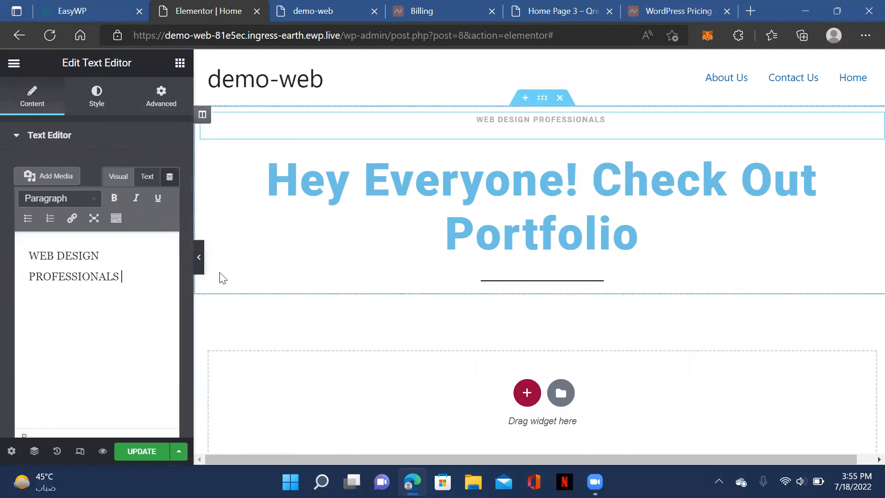
pyautogui.write('__')
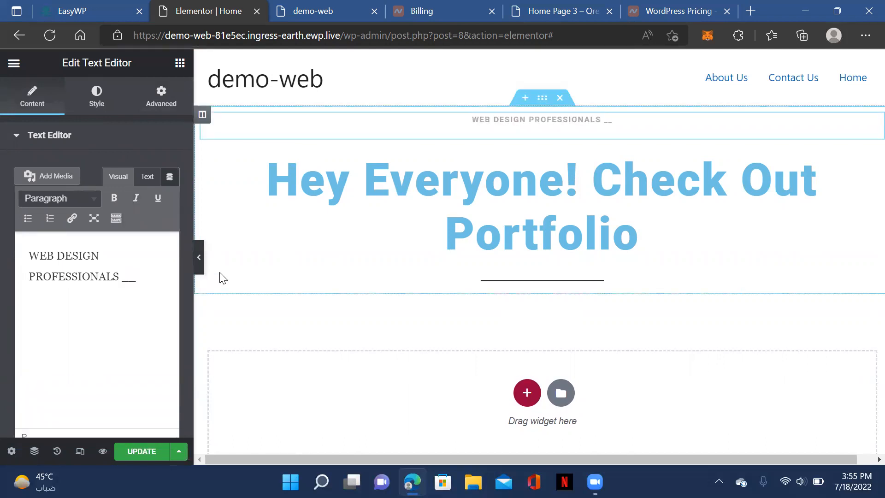
pyautogui.press('BackSpace')
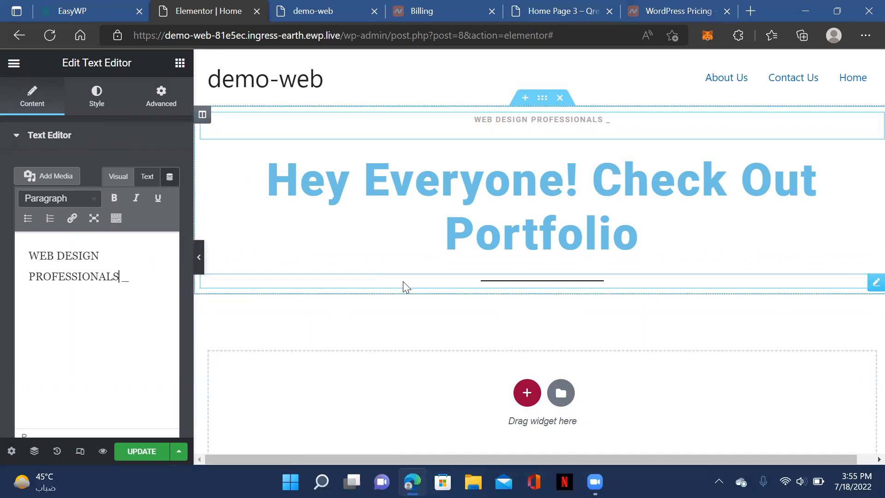
pyautogui.press('BackSpace')
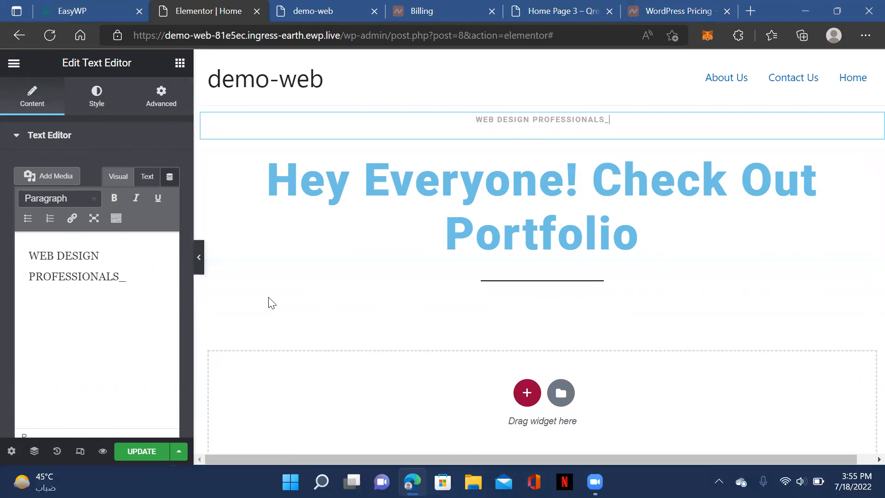
# - Duplicate the "WEB DESIGN PROFESSIONALS_" text widget
pyautogui.click(180, 64)
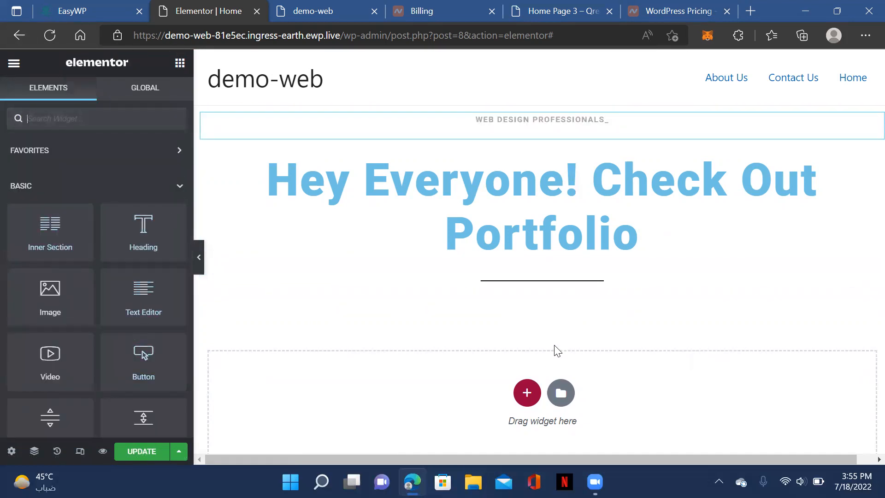
pyautogui.click(644, 119)
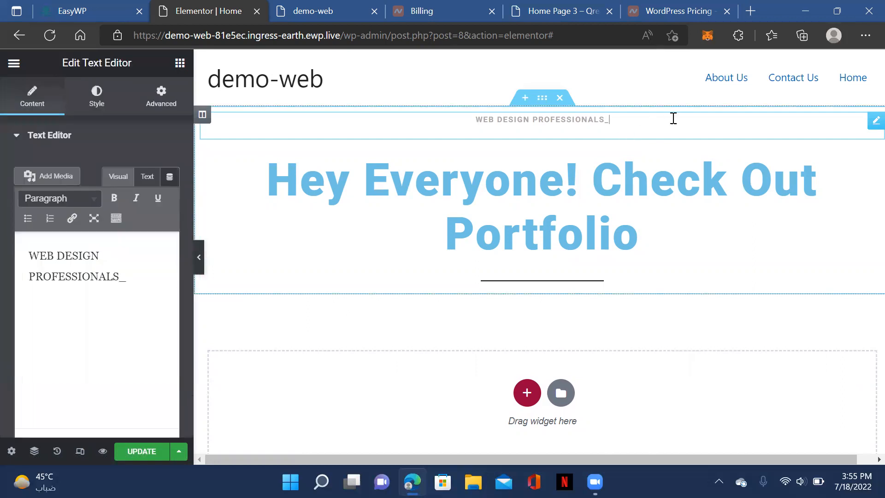
pyautogui.rightClick(797, 127)
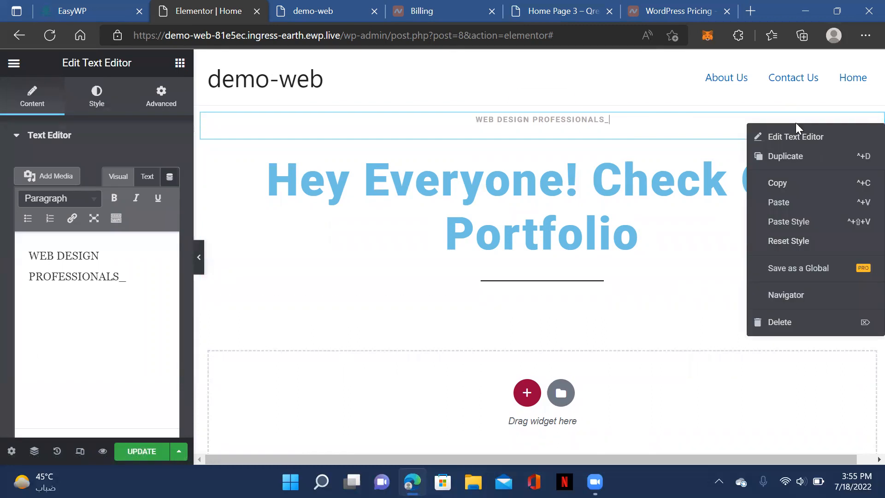
pyautogui.click(785, 156)
pyautogui.tripleClick(650, 261)
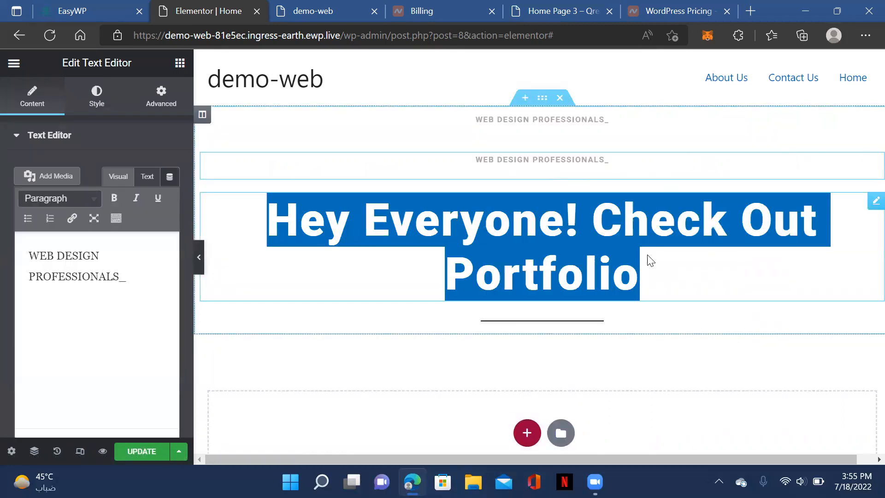
pyautogui.click(650, 279)
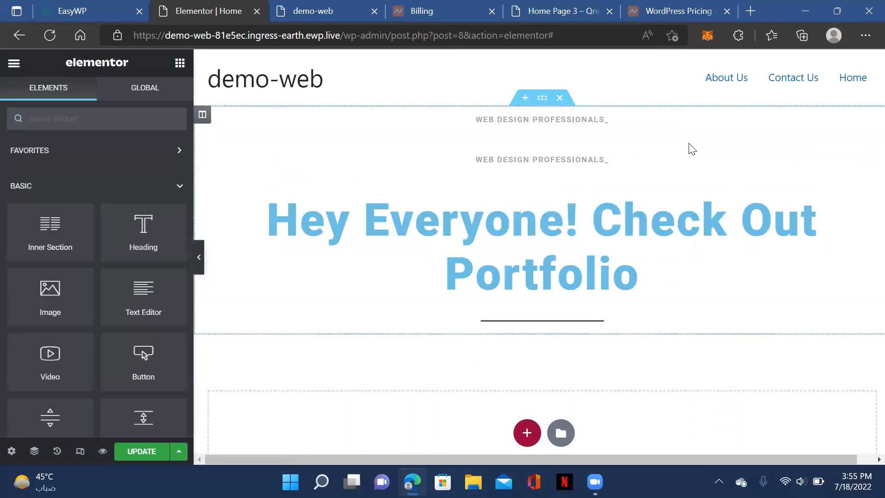
# - Move the duplicated "WEB DESIGN PROFESSIONALS_" text widget below the divider
pyautogui.click(784, 159)
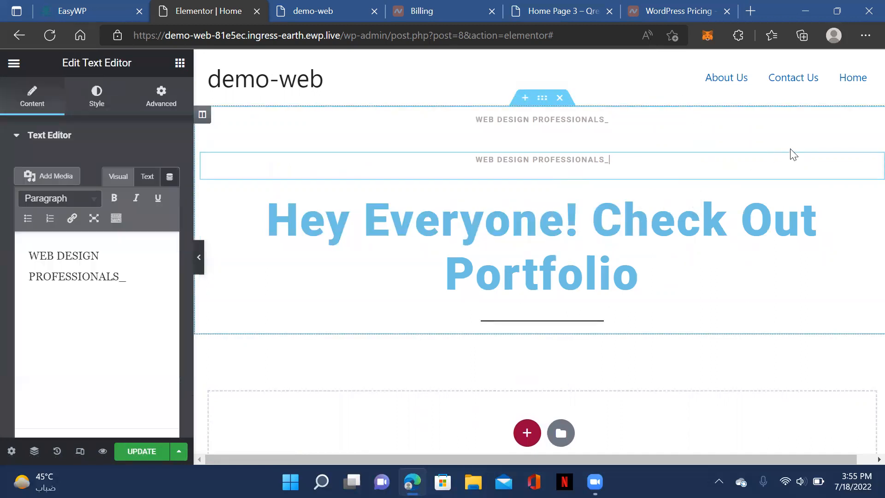
pyautogui.press('Delete')
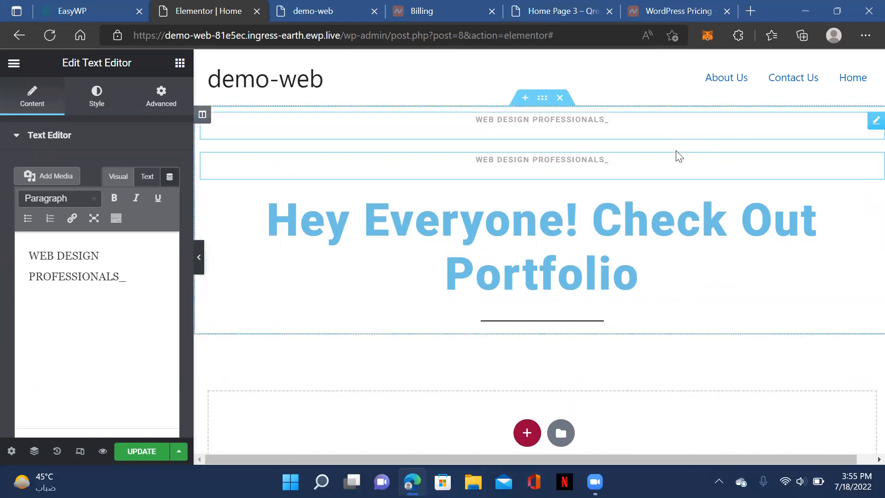
pyautogui.moveTo(652, 178); pyautogui.dragTo(661, 130)
pyautogui.click(855, 239)
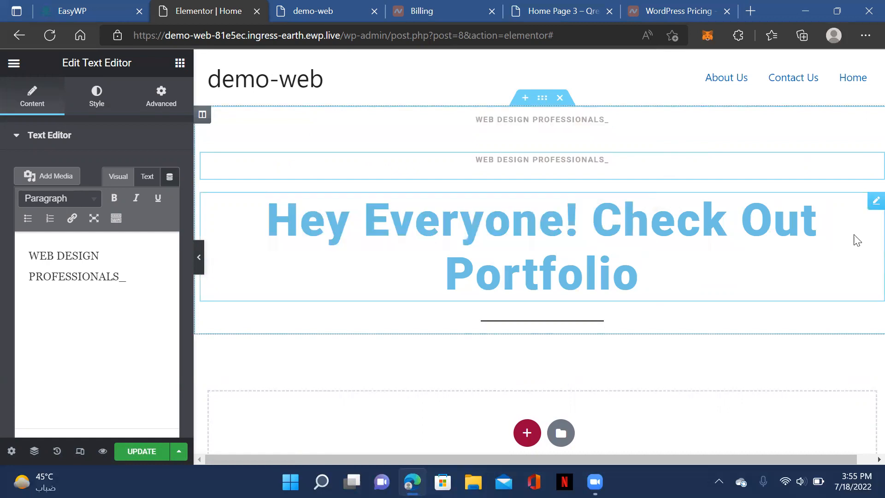
pyautogui.moveTo(871, 159); pyautogui.dragTo(862, 305)
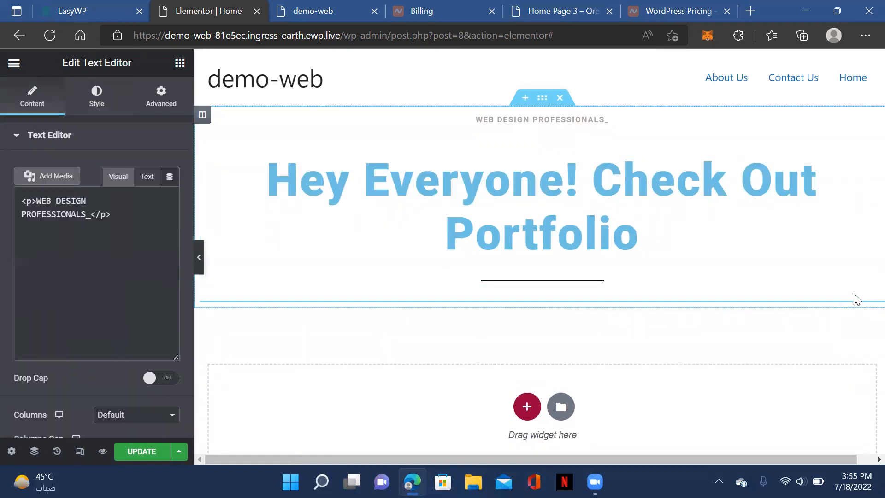
# - Search the web for "lorem ipsum generator" in a new browser tab and open the loremipsum.io generator
pyautogui.doubleClick(549, 312)
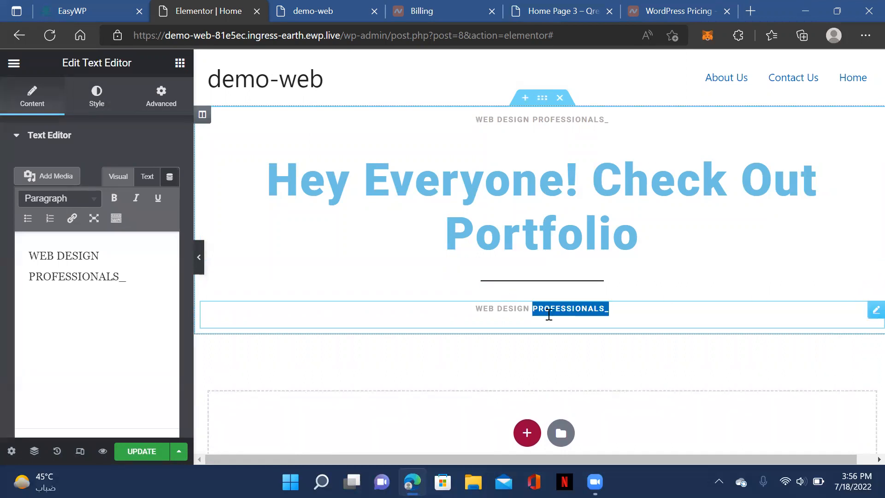
pyautogui.moveTo(30, 254); pyautogui.dragTo(128, 288)
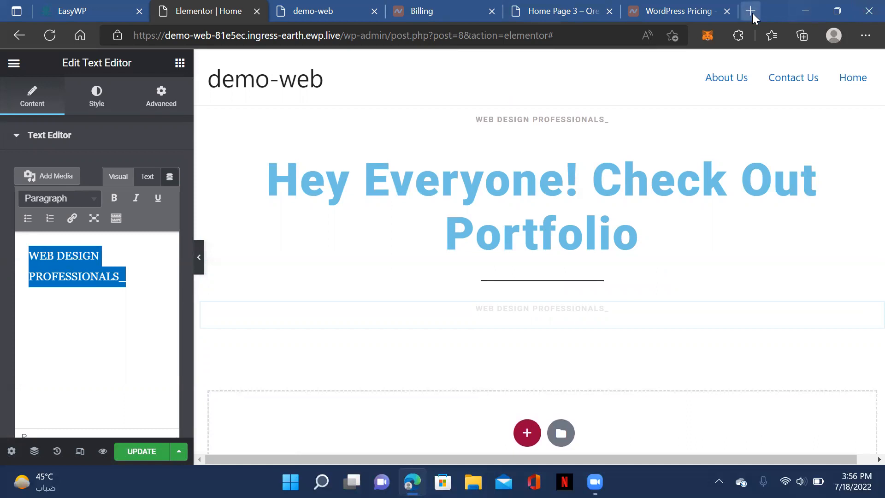
pyautogui.hotkey('ctrl', 't')
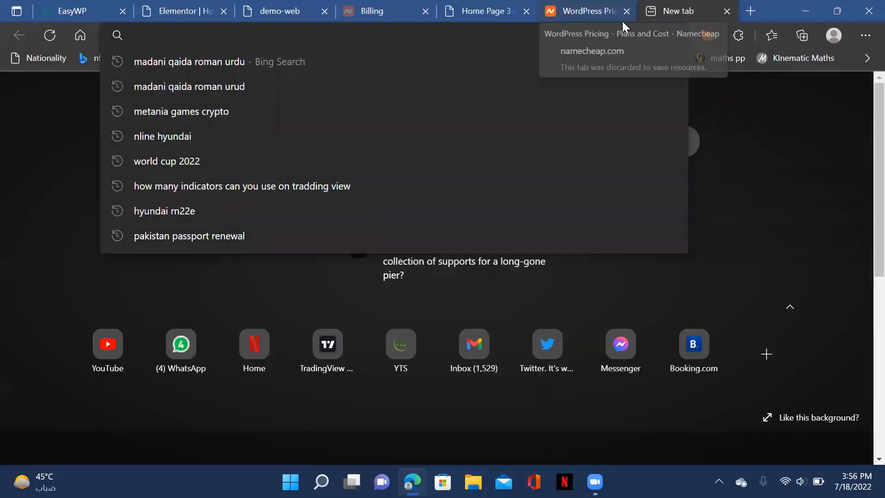
pyautogui.write('LOR')
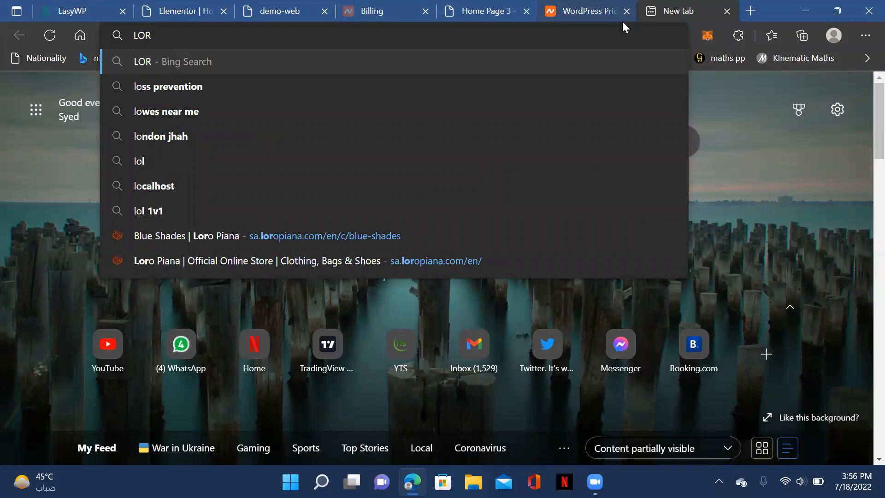
pyautogui.write('EM')
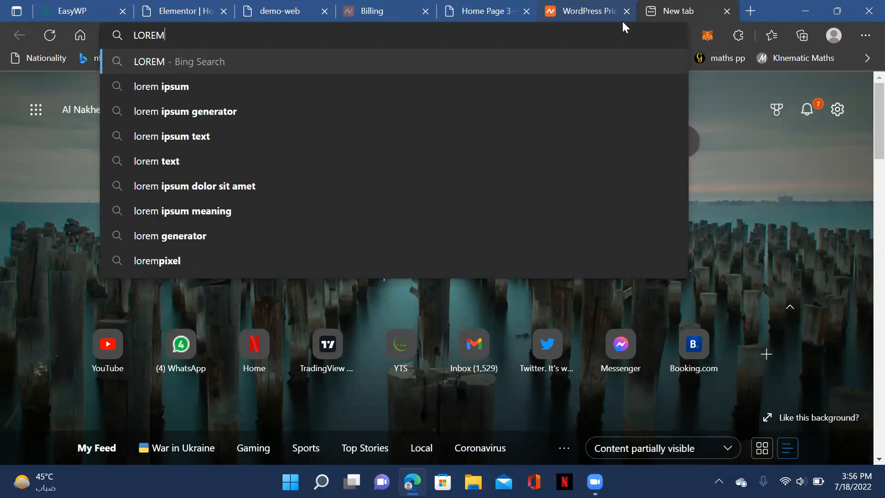
pyautogui.click(234, 112)
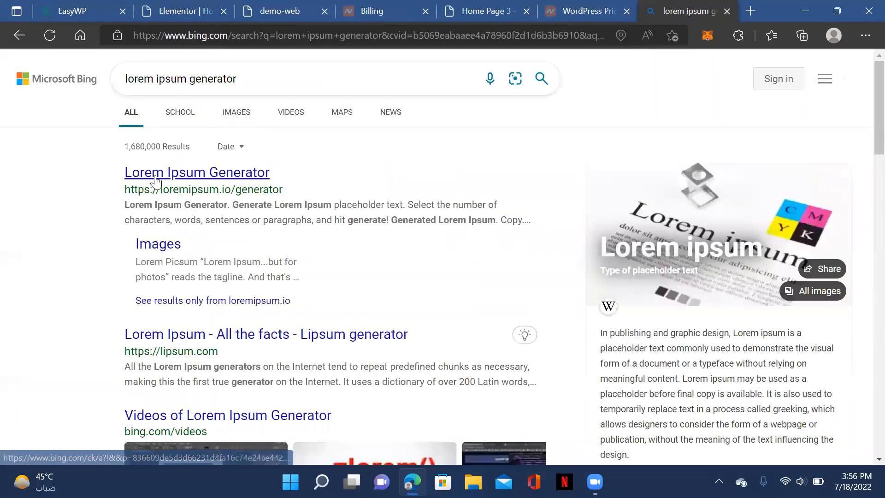
pyautogui.click(156, 180)
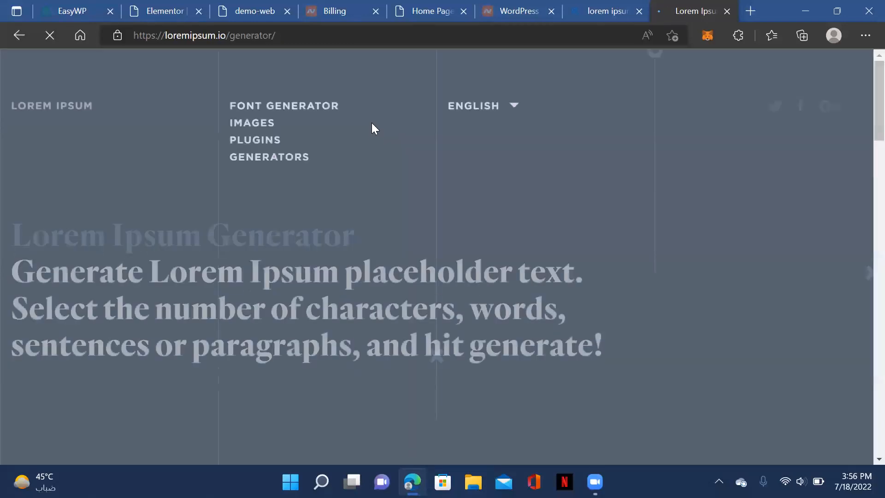
# - Copy the first generated sentence, from "Lorem ipsum dolor sit amet" to "dolore magna aliqua."
pyautogui.scroll(-4, 372, 123)
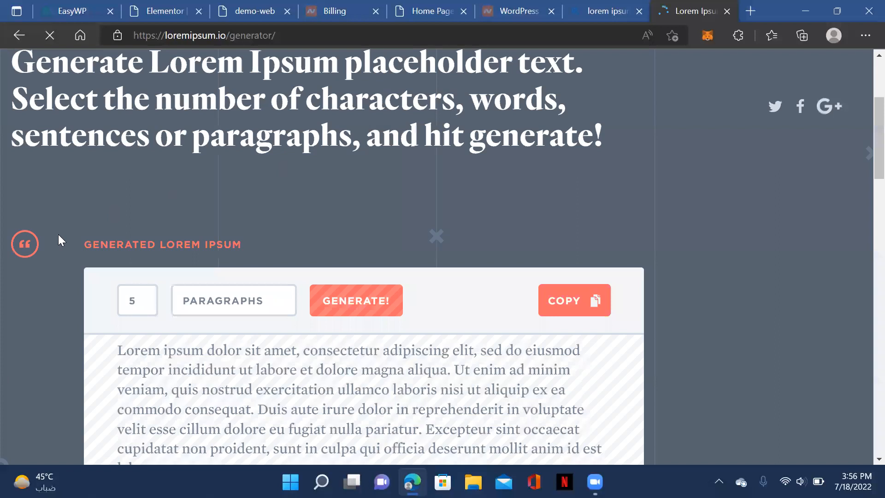
pyautogui.scroll(-3, 107, 225)
pyautogui.moveTo(116, 226); pyautogui.dragTo(450, 246)
pyautogui.hotkey('ctrl', 'c')
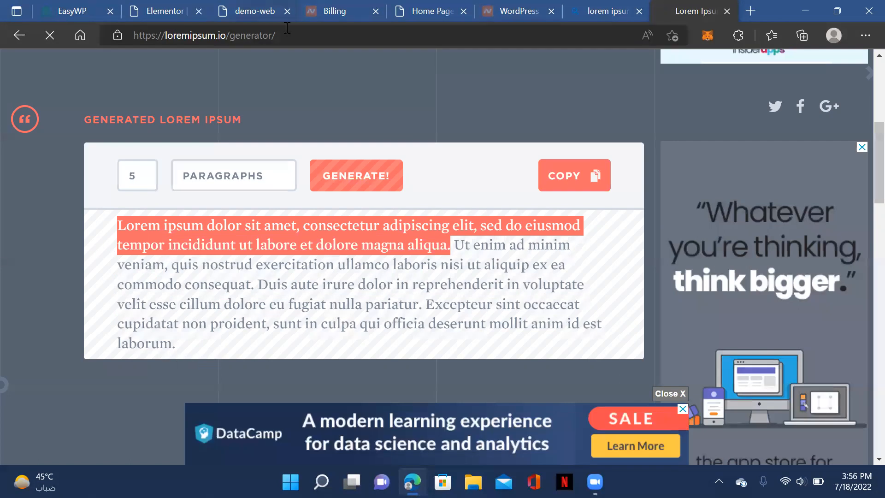
# - Return to the Elementor editor and replace the text below the divider with the copied Lorem ipsum sentence
pyautogui.click(251, 13)
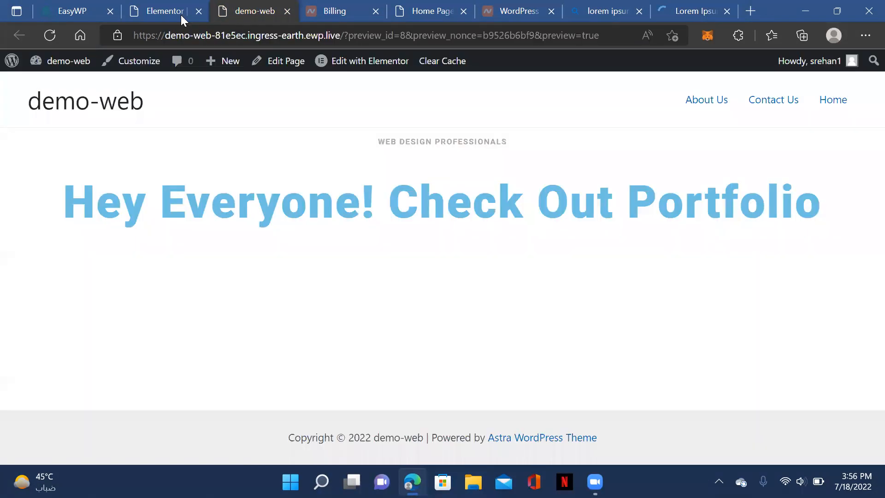
pyautogui.click(138, 6)
pyautogui.scroll(-2, 447, 335)
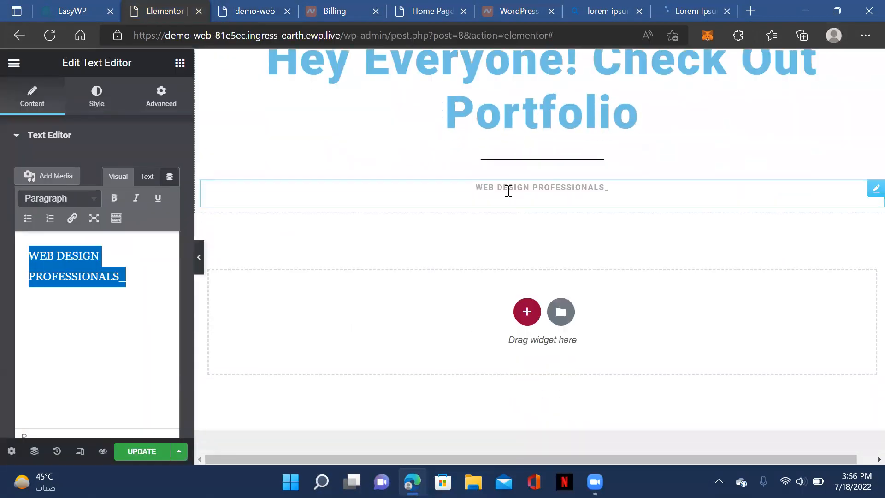
pyautogui.scroll(2, 461, 221)
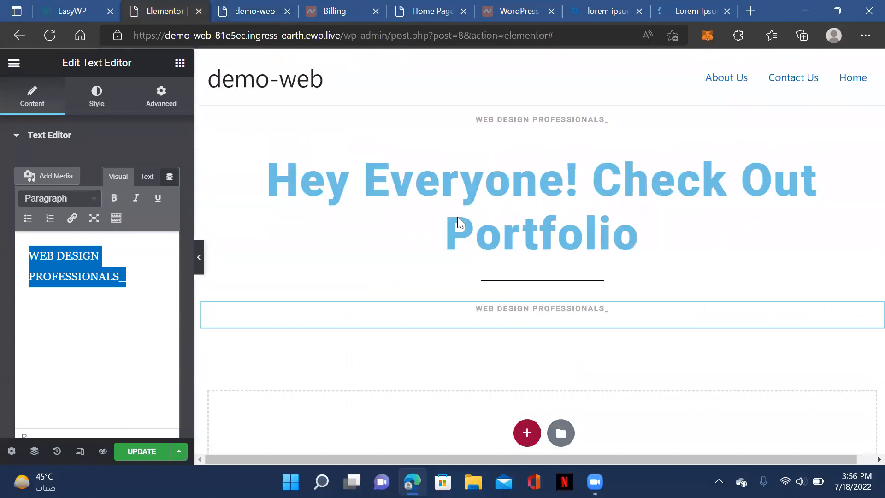
pyautogui.tripleClick(478, 309)
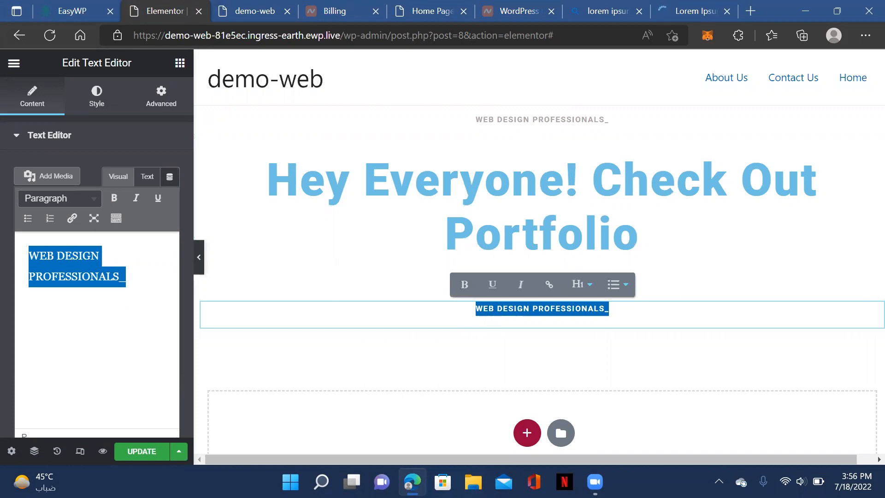
pyautogui.hotkey('ctrl', 'v')
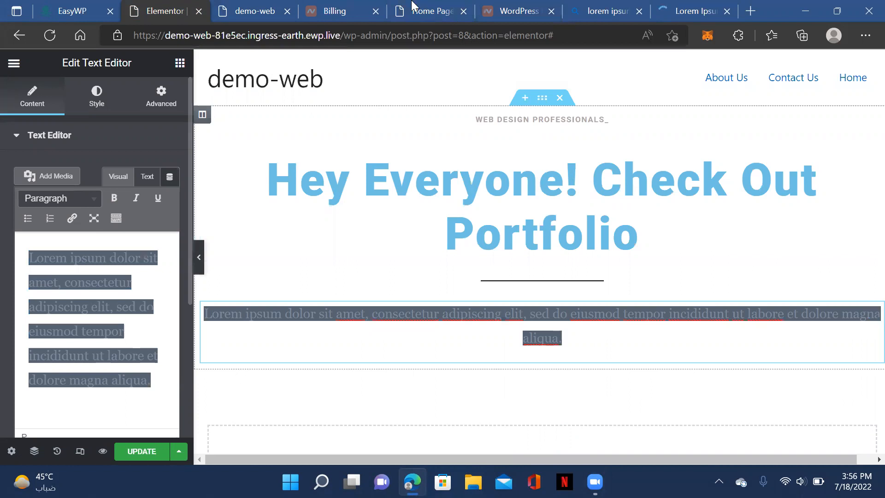
# - Check the page preview and re-paste the Lorem ipsum sentence below the divider without its source formatting
pyautogui.click(259, 15)
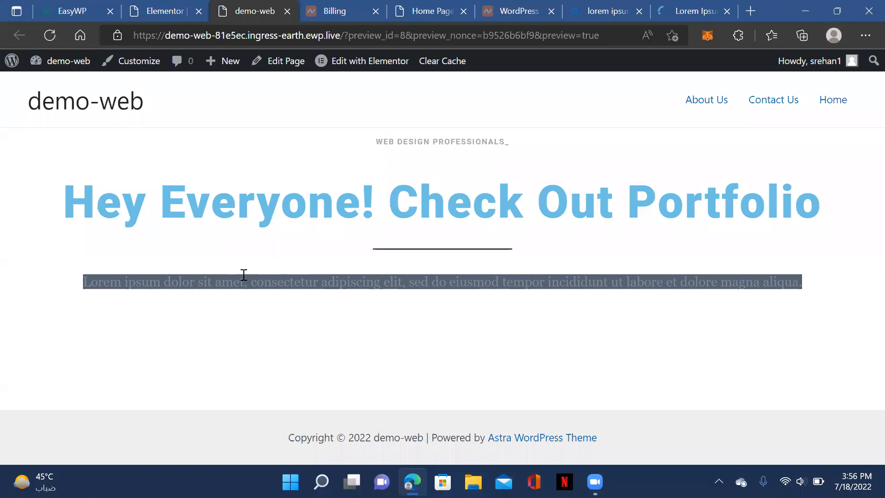
pyautogui.click(157, 10)
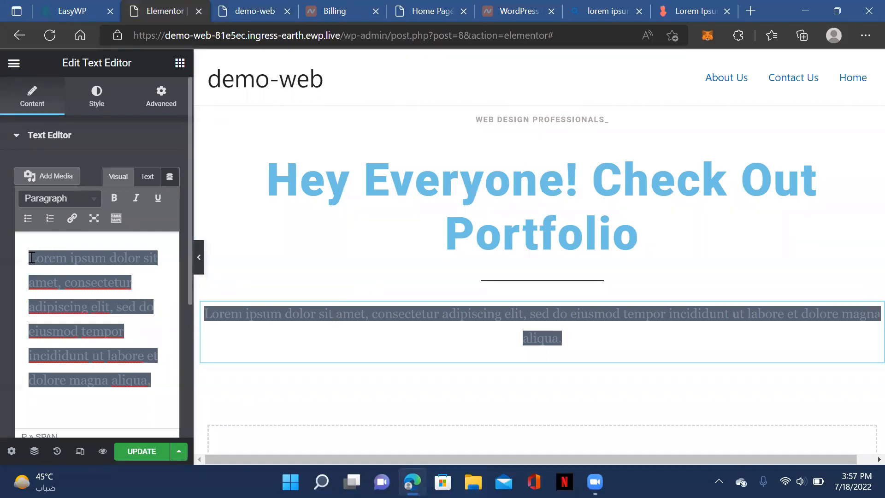
pyautogui.moveTo(40, 257); pyautogui.dragTo(152, 383)
pyautogui.hotkey('ctrl', 'c')
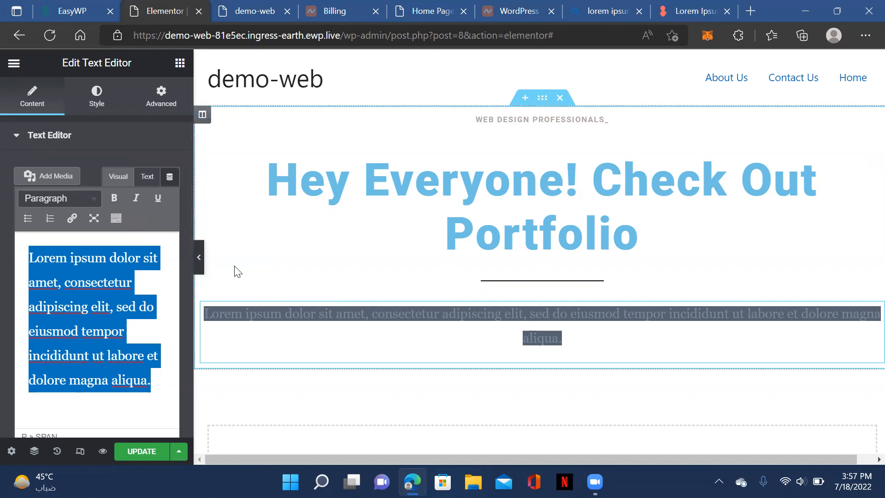
pyautogui.press('BackSpace')
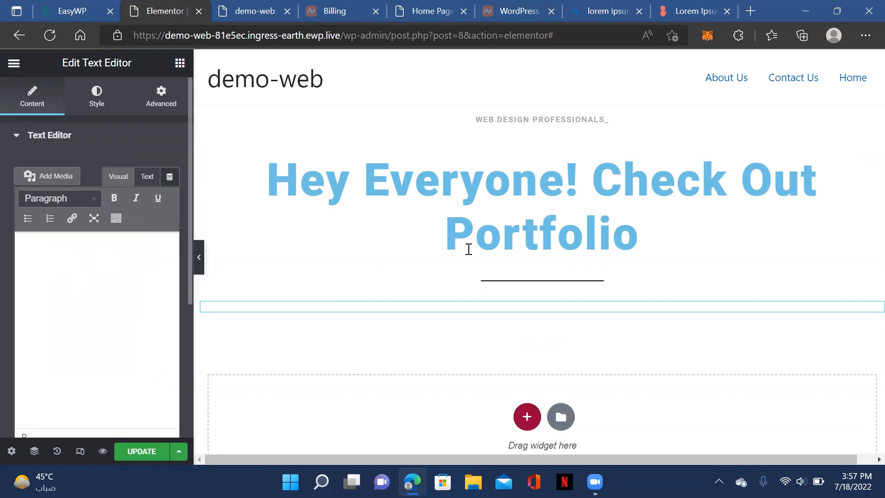
pyautogui.hotkey('ctrl', 'v')
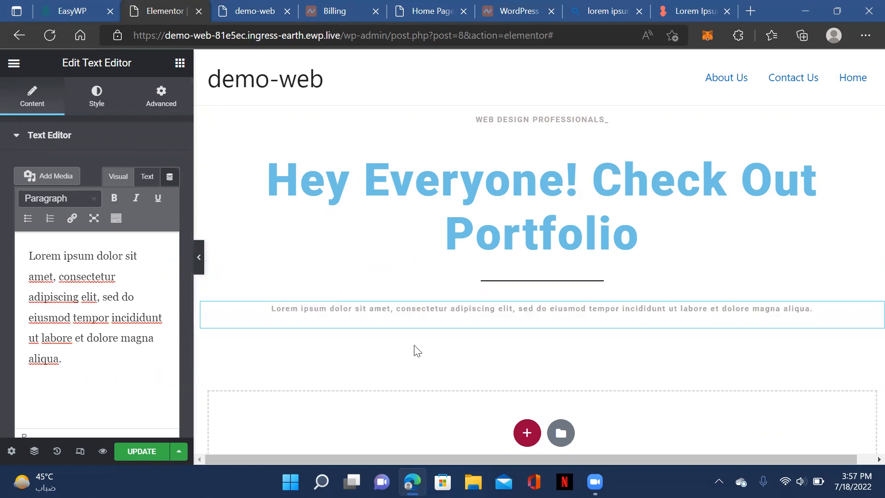
# - Save the page, compare its preview with the Qreato demo's hero section, and return to the editor
pyautogui.hotkey('ctrl', 'a')
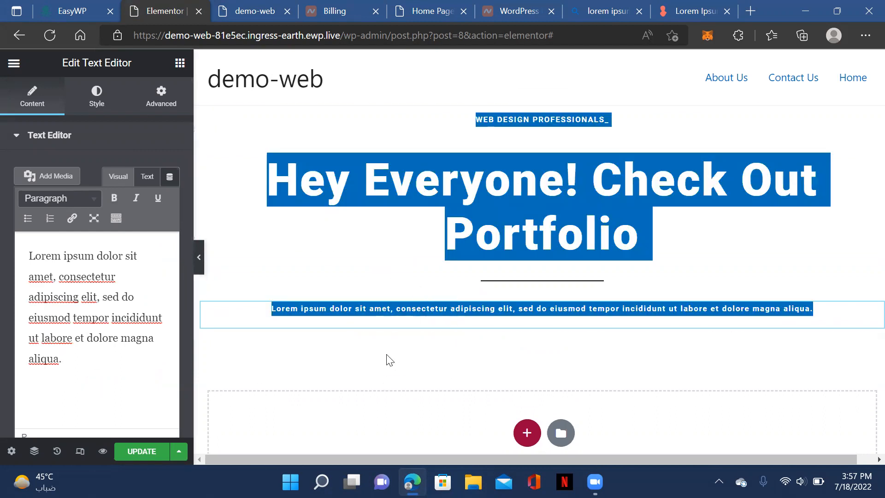
pyautogui.click(387, 341)
pyautogui.hotkey('ctrl', 's')
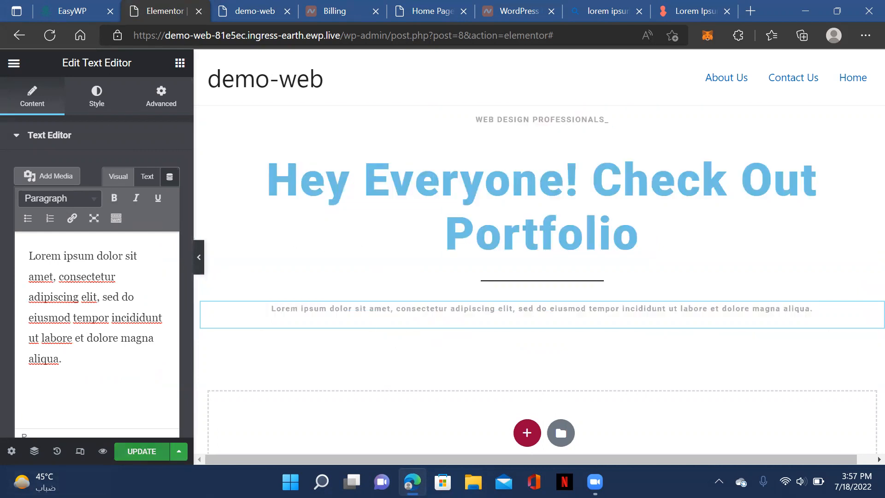
pyautogui.click(257, 13)
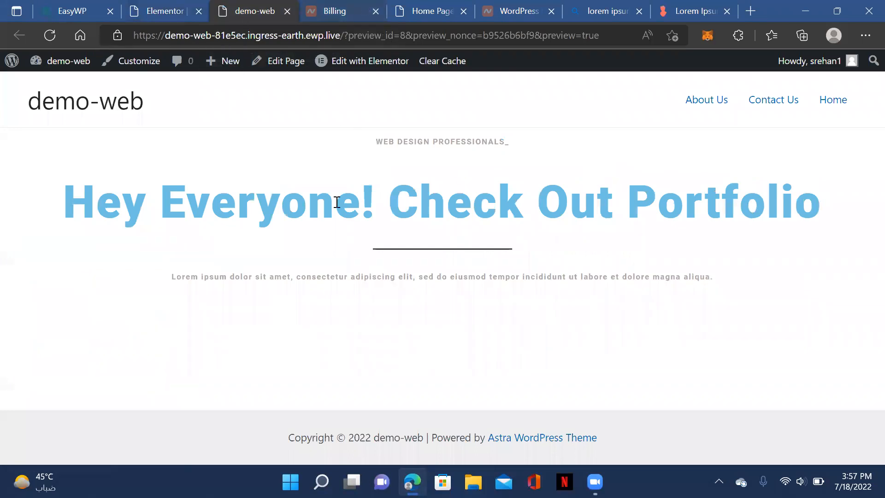
pyautogui.click(433, 11)
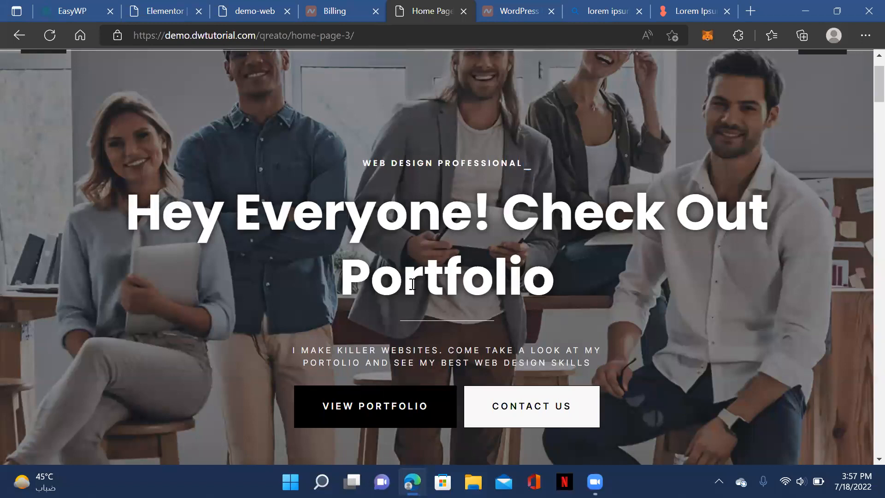
pyautogui.click(224, 14)
pyautogui.click(150, 13)
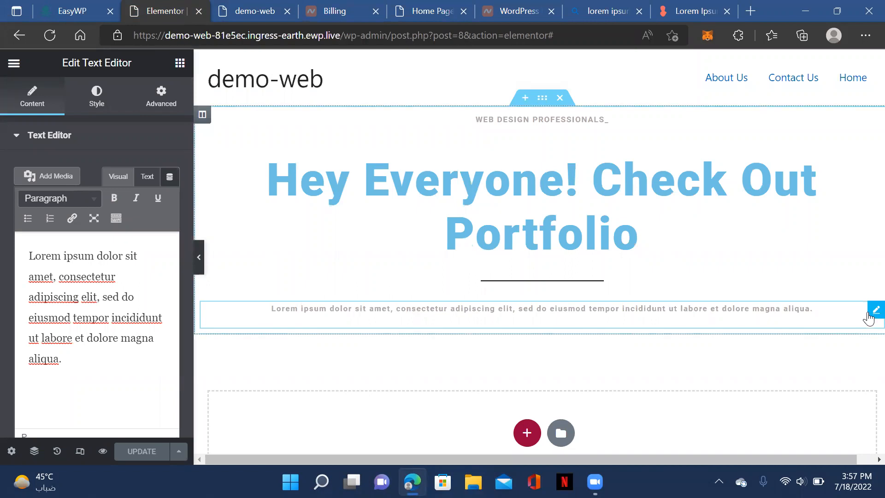
# - Examine the style and advanced settings of the Lorem ipsum text widget and the layout settings of its column
pyautogui.click(792, 310)
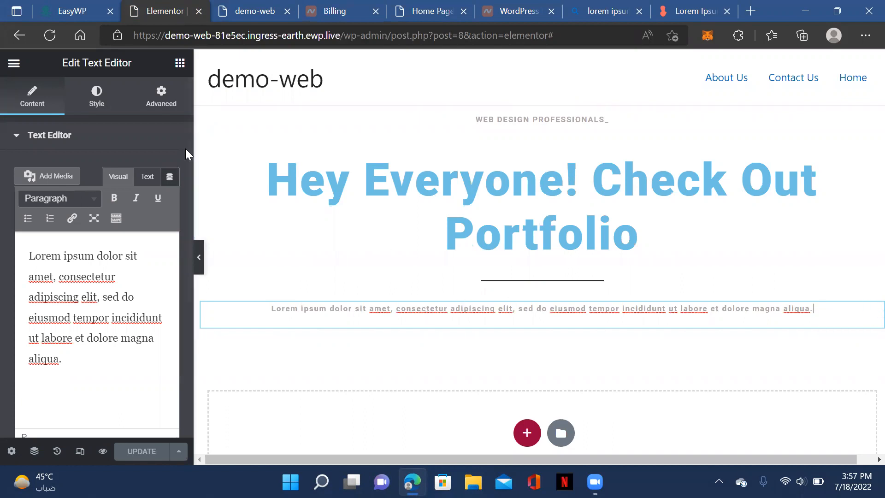
pyautogui.click(98, 95)
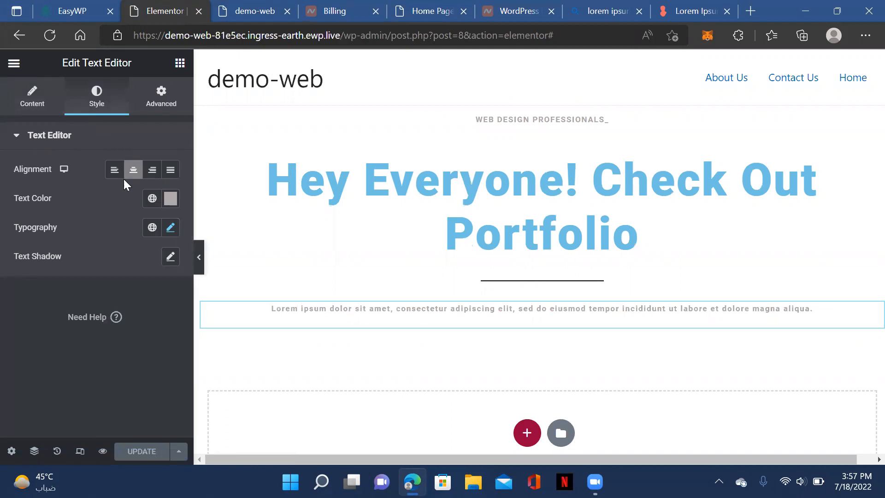
pyautogui.click(157, 102)
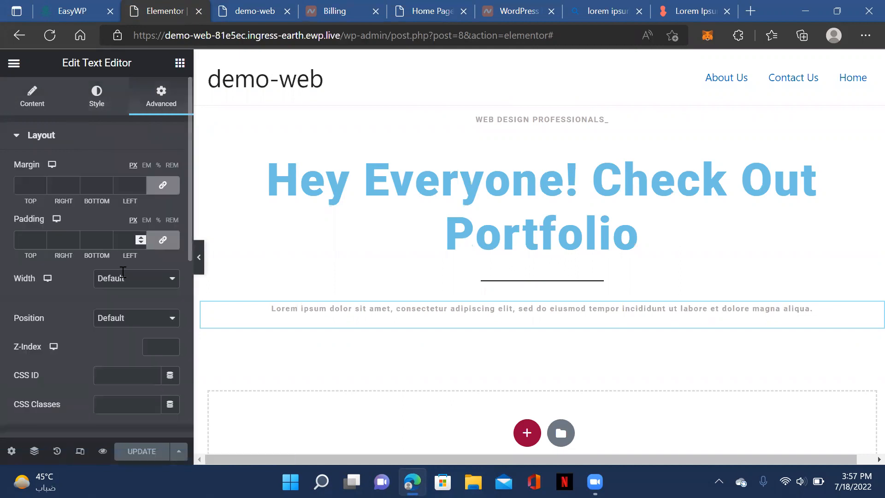
pyautogui.scroll(-5, 134, 258)
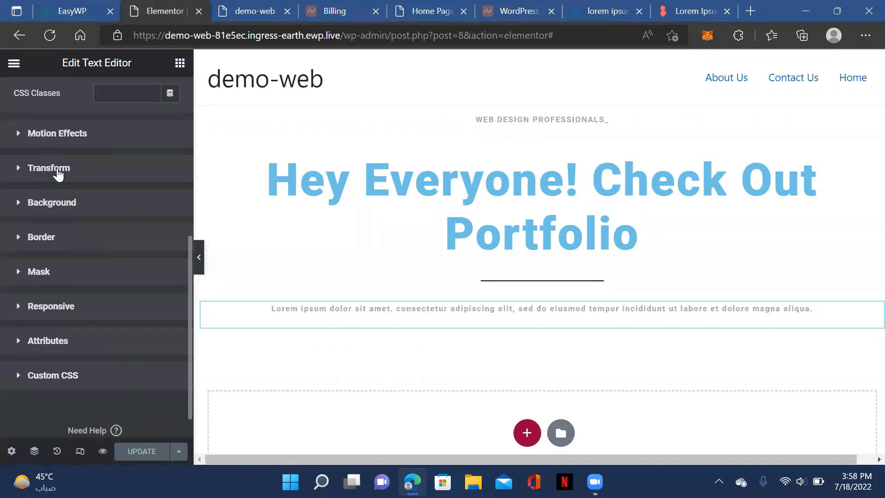
pyautogui.scroll(2, 53, 254)
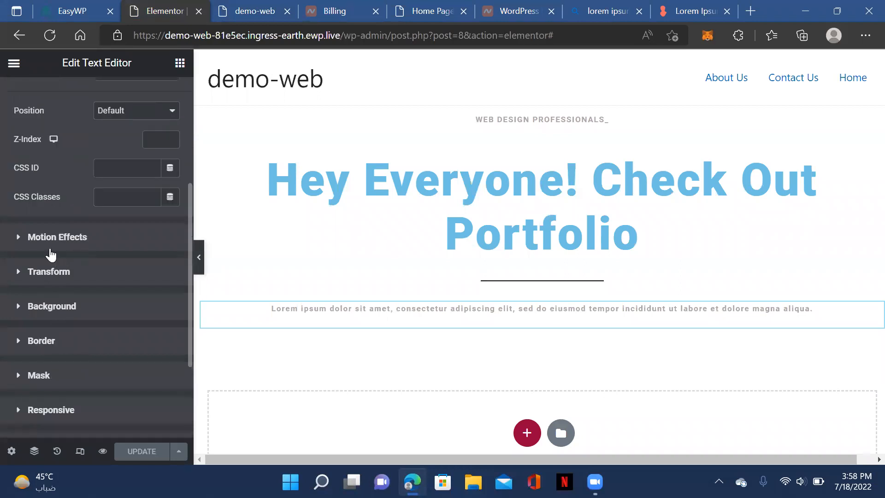
pyautogui.scroll(-2, 70, 255)
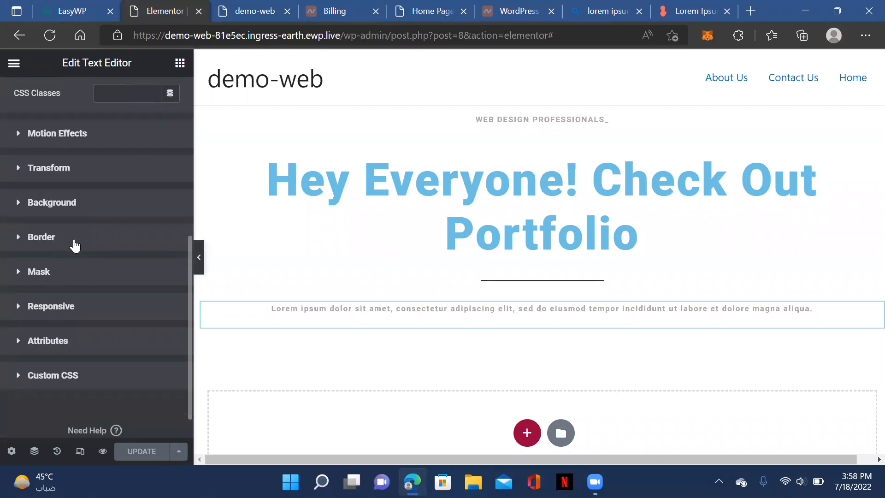
pyautogui.click(572, 309)
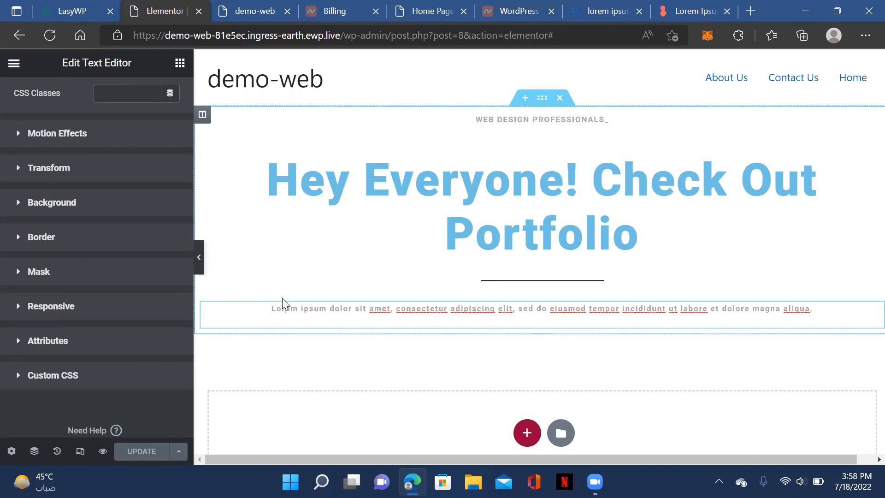
pyautogui.click(202, 115)
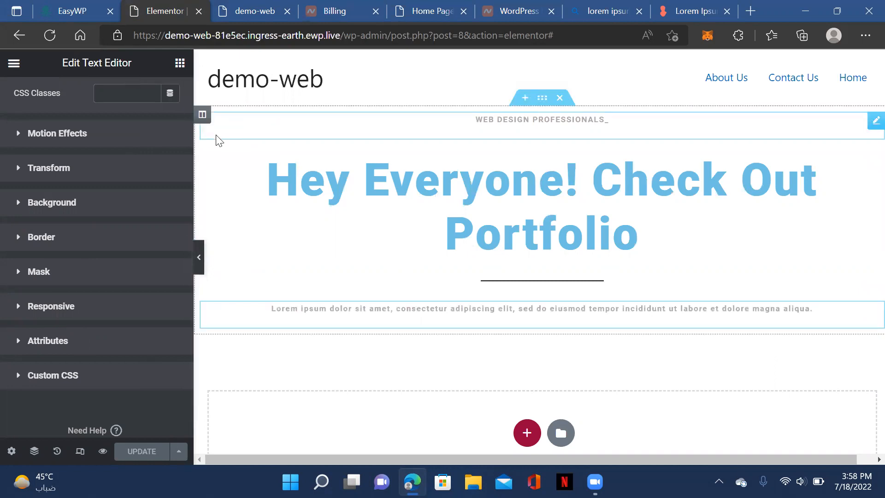
pyautogui.click(203, 115)
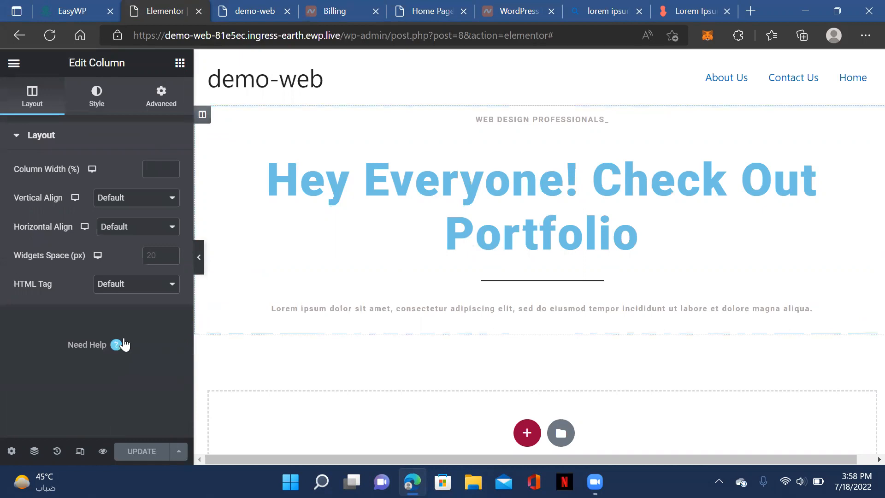
pyautogui.click(435, 307)
pyautogui.click(821, 315)
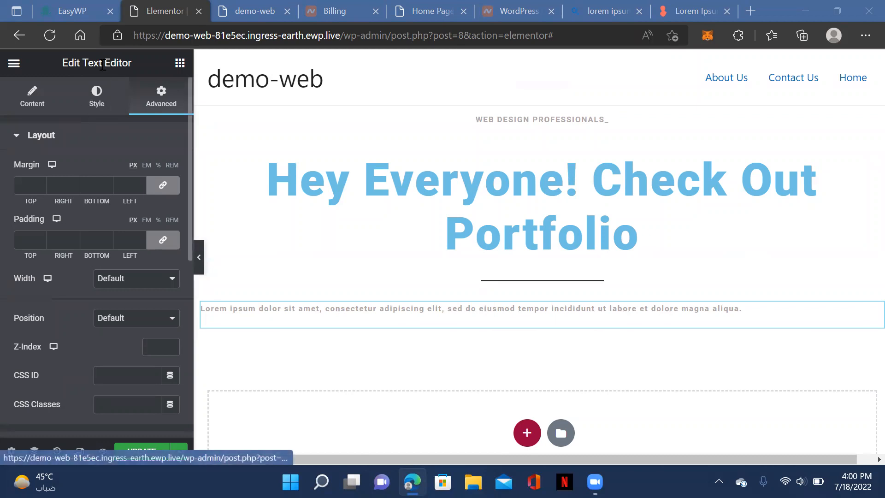
# - Give the Lorem ipsum text widget a custom width of 50%
pyautogui.click(432, 312)
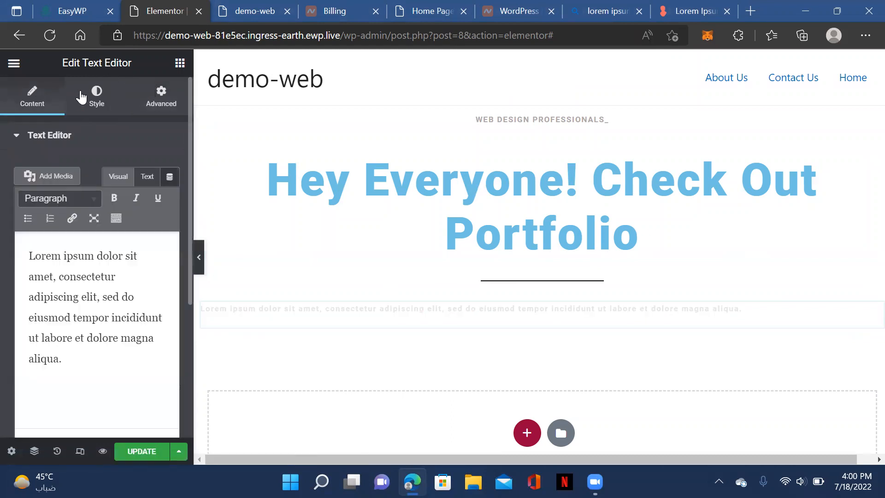
pyautogui.click(96, 97)
pyautogui.click(162, 96)
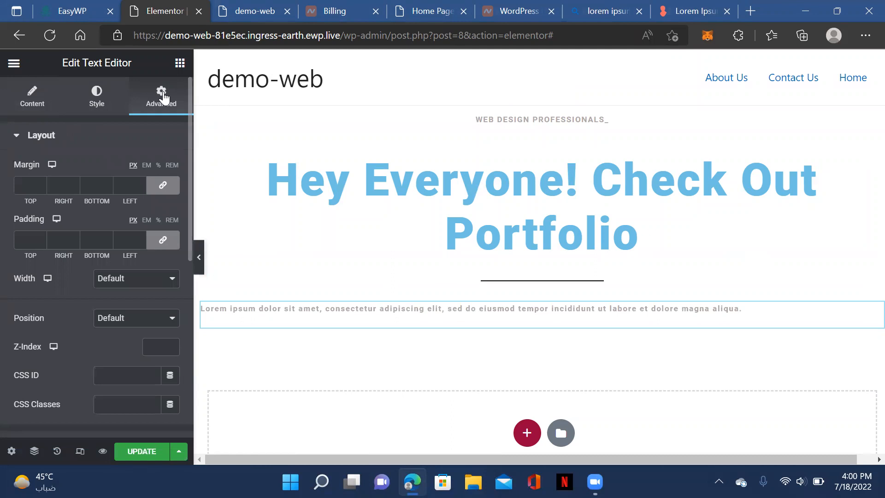
pyautogui.click(169, 279)
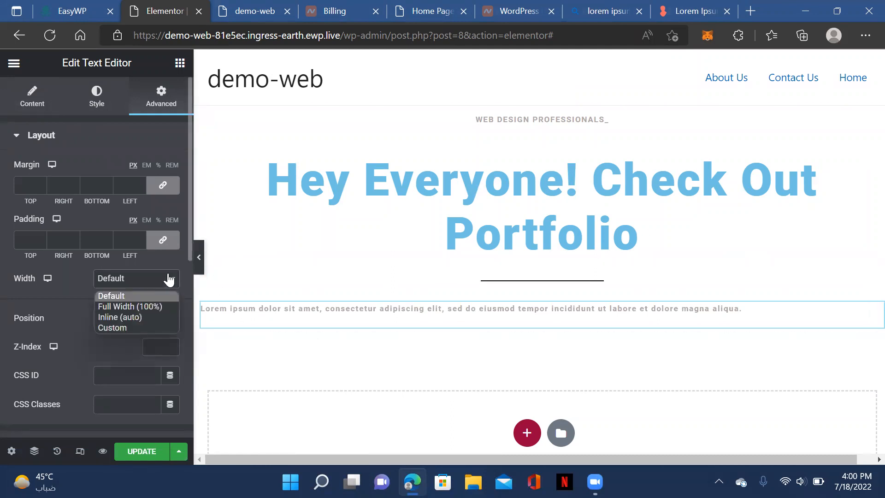
pyautogui.click(154, 327)
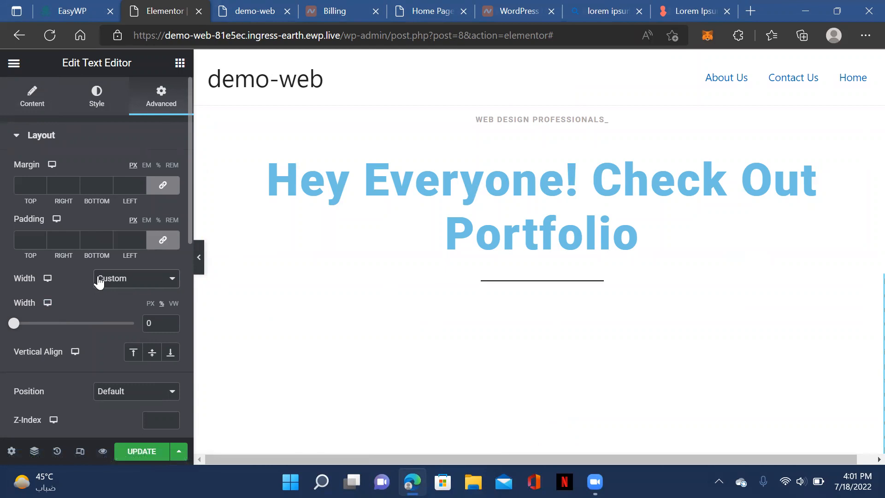
pyautogui.moveTo(14, 324); pyautogui.dragTo(74, 325)
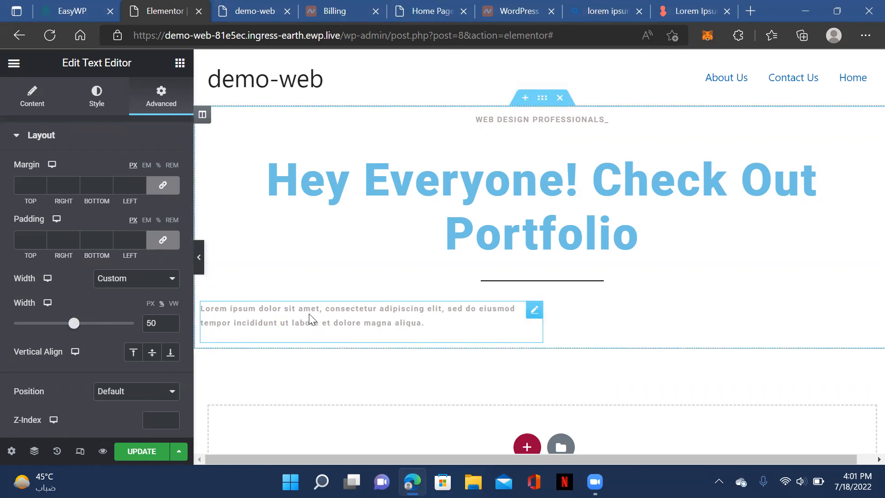
# - Set the Lorem ipsum widget's vertical alignment to the middle and center its text
pyautogui.click(152, 353)
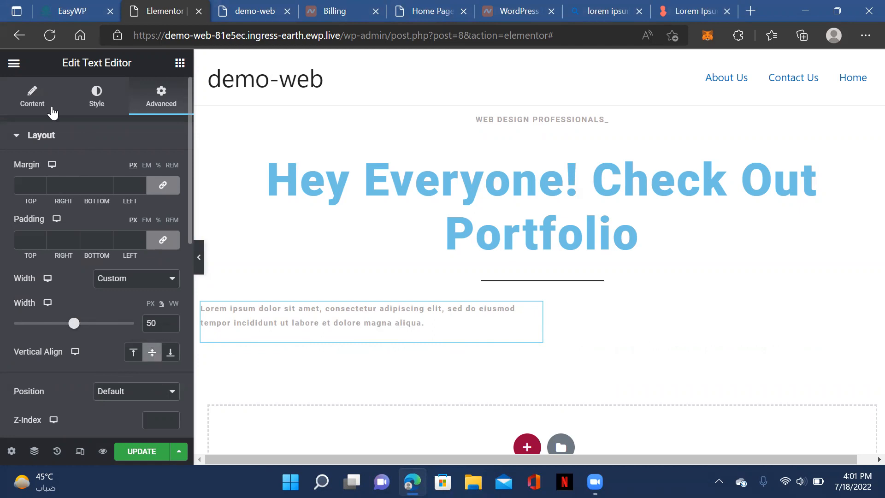
pyautogui.click(100, 102)
pyautogui.click(133, 170)
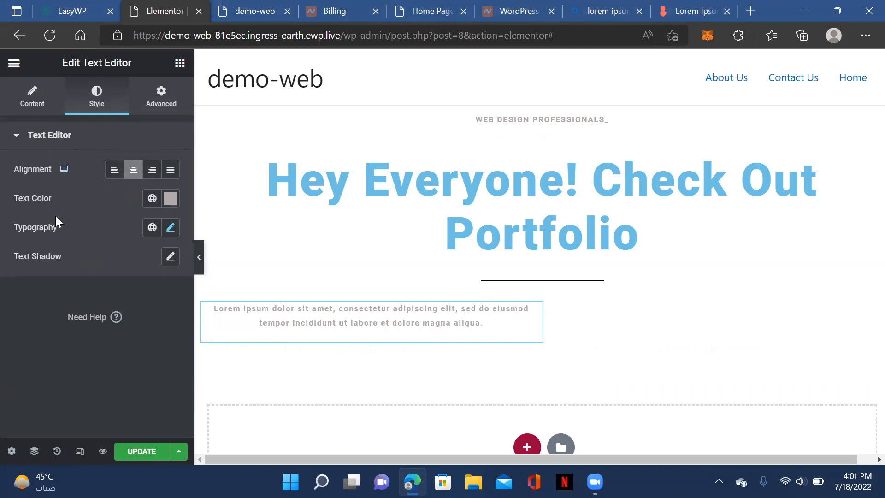
# - Examine the Lorem ipsum text widget's content and its advanced layout settings, including the available position options
pyautogui.click(33, 97)
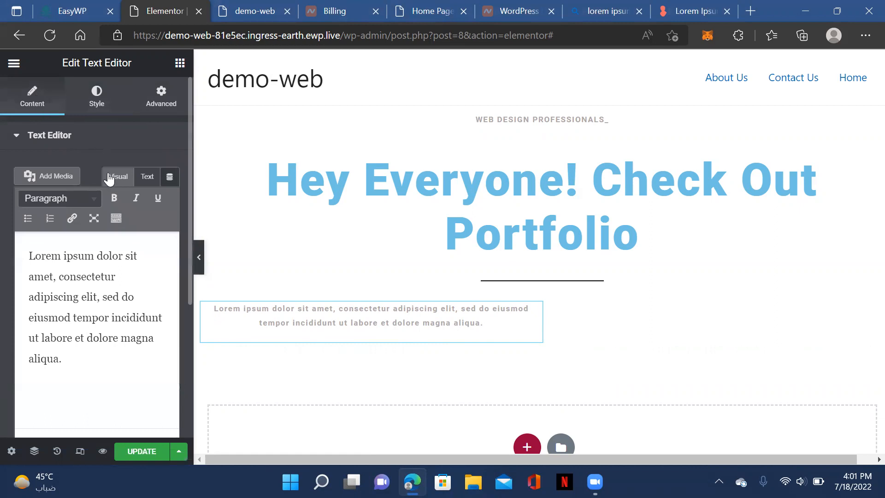
pyautogui.click(158, 94)
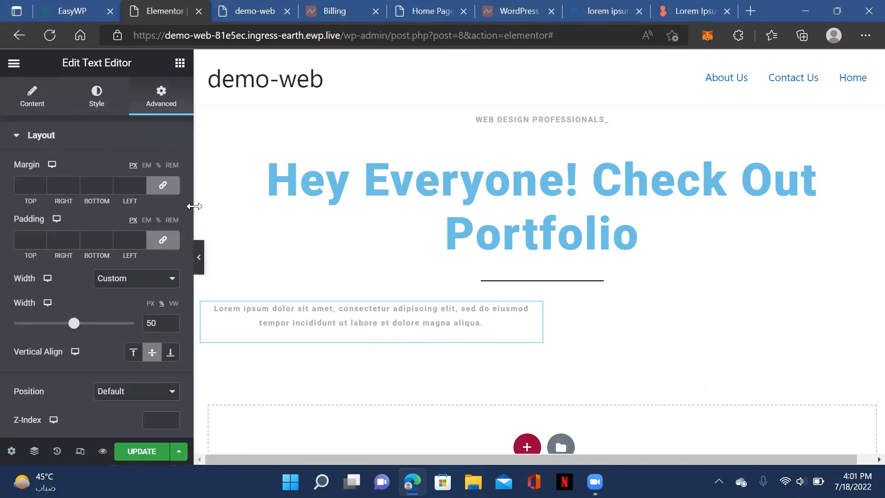
pyautogui.scroll(-5, 187, 208)
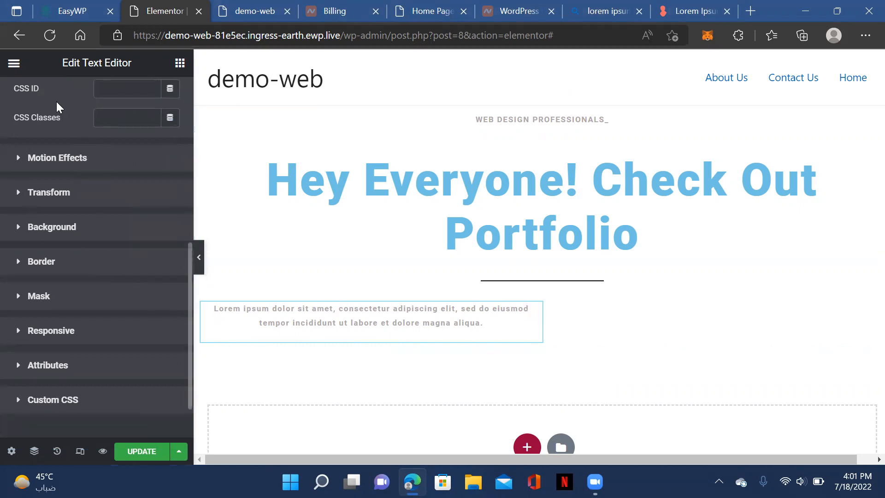
pyautogui.click(261, 315)
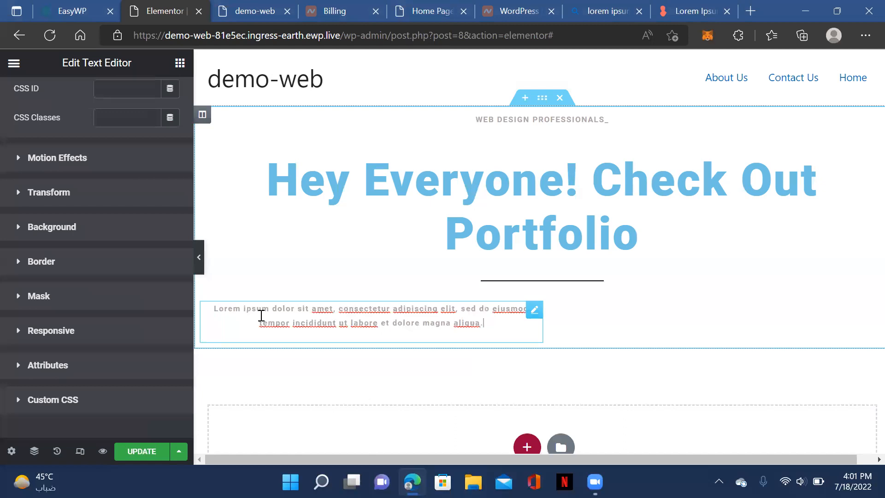
pyautogui.click(14, 64)
pyautogui.click(180, 63)
pyautogui.click(313, 320)
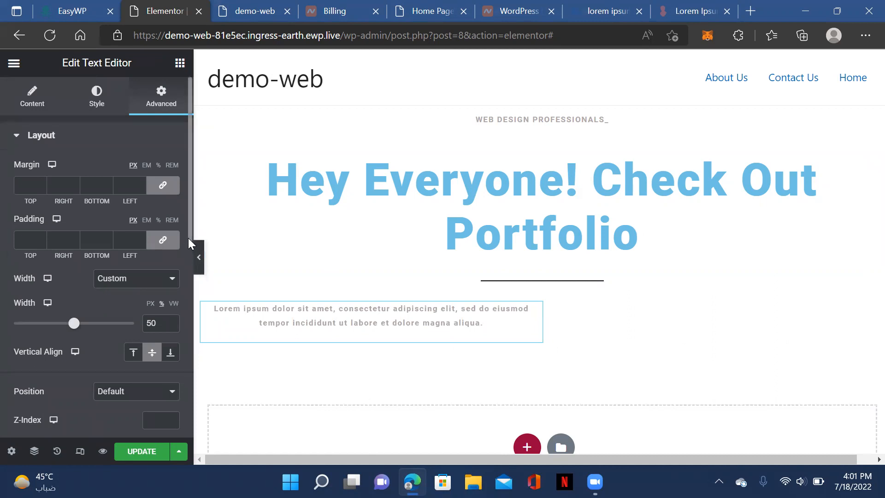
pyautogui.moveTo(189, 244); pyautogui.dragTo(192, 365)
pyautogui.click(171, 119)
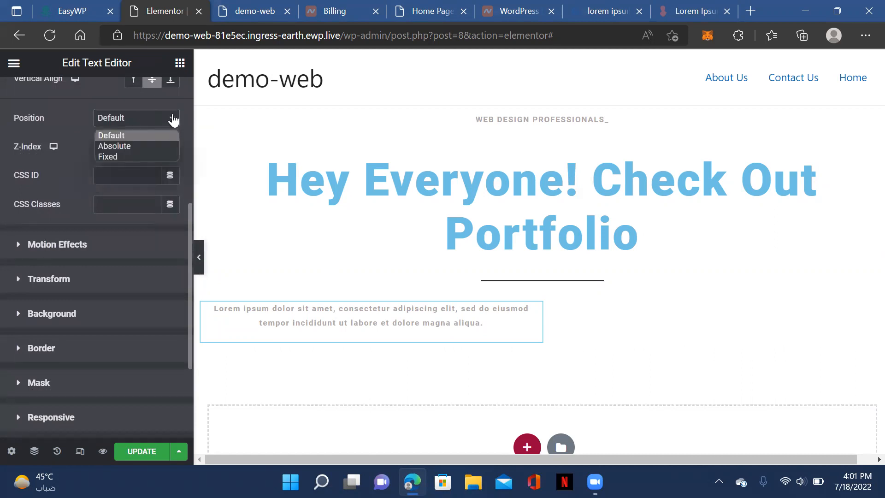
pyautogui.click(172, 117)
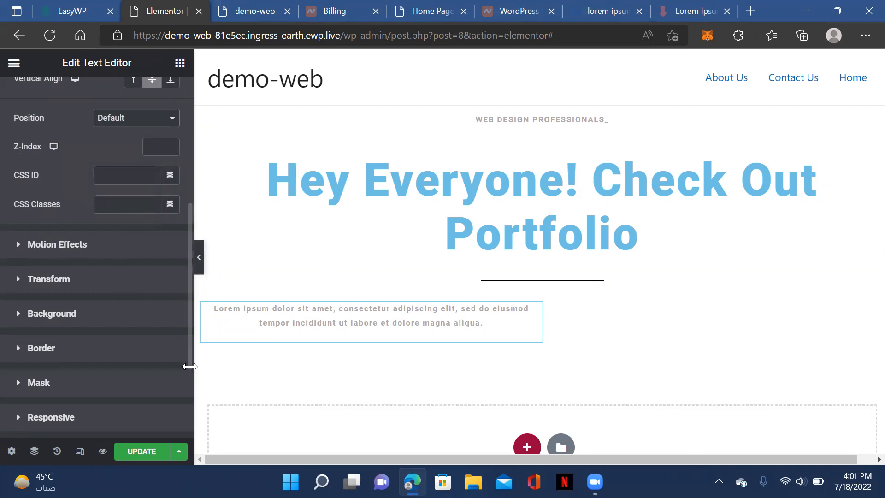
# - Look through the Lorem ipsum widget's remaining advanced sections, then its style and content settings, for a way to center the block
pyautogui.moveTo(190, 364); pyautogui.dragTo(189, 404)
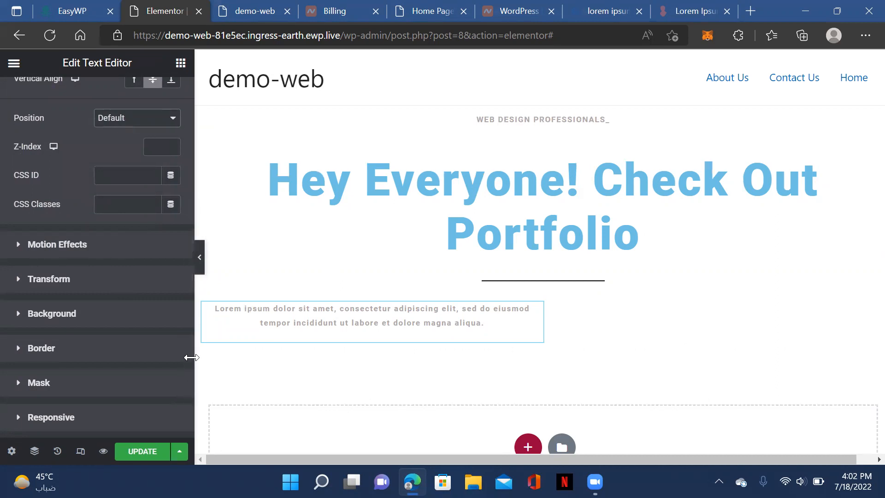
pyautogui.moveTo(190, 355); pyautogui.dragTo(191, 413)
pyautogui.click(119, 323)
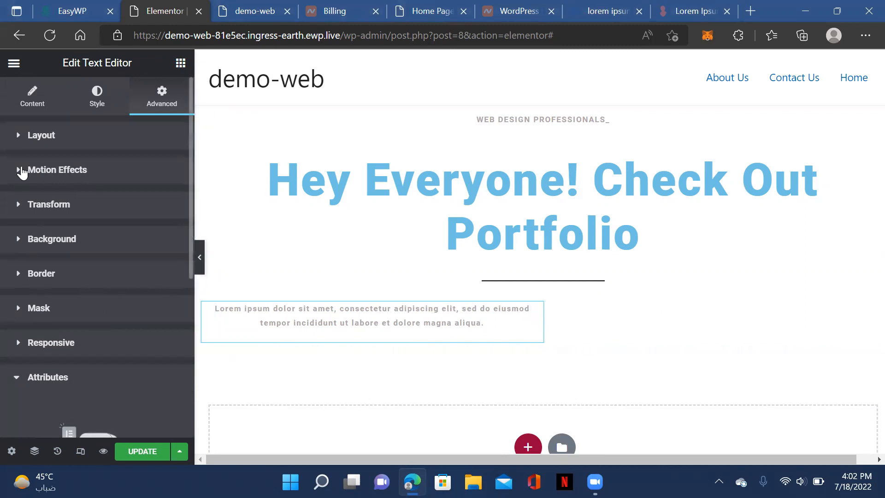
pyautogui.click(63, 147)
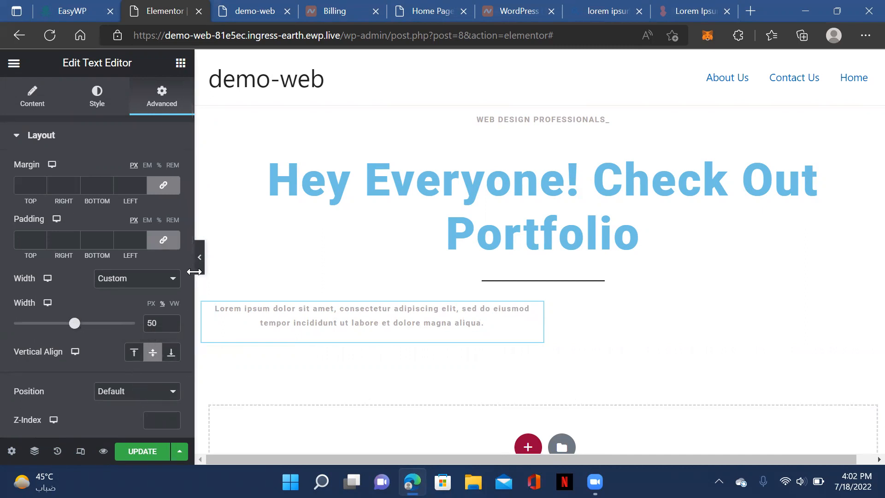
pyautogui.click(190, 251)
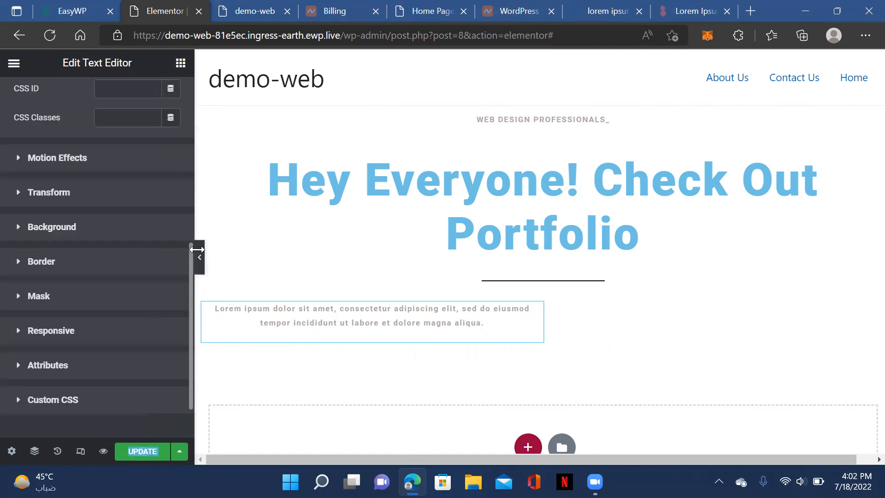
pyautogui.tripleClick(186, 269)
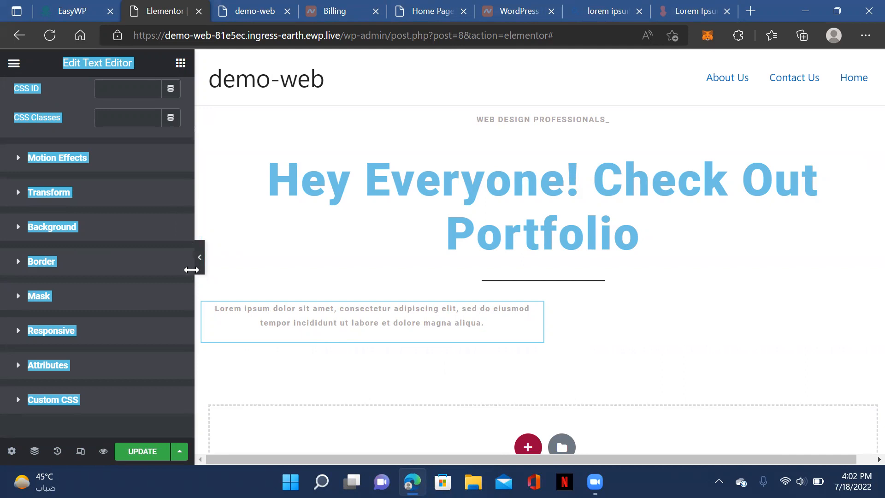
pyautogui.scroll(-2, 190, 269)
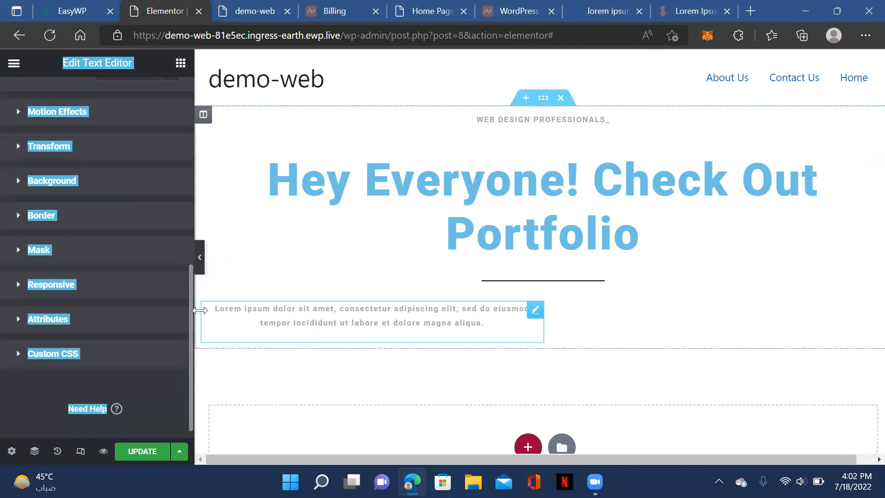
pyautogui.click(487, 308)
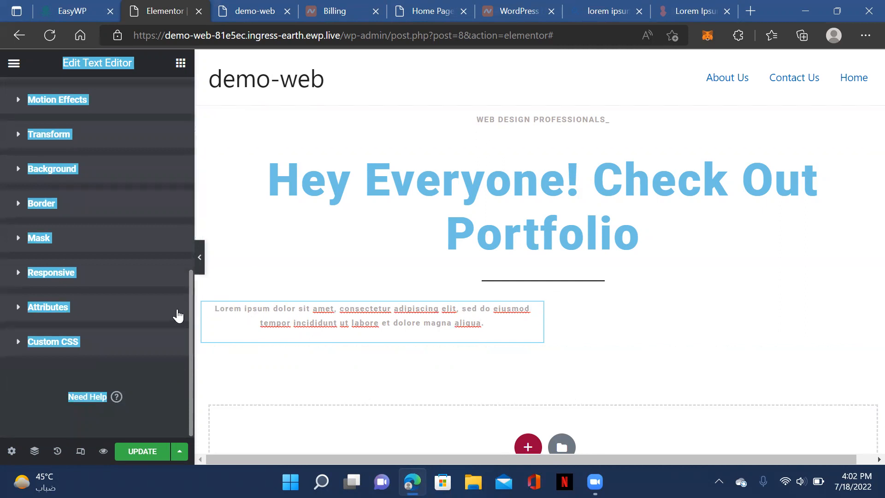
pyautogui.click(210, 308)
pyautogui.scroll(-3, 55, 128)
pyautogui.scroll(3, 56, 127)
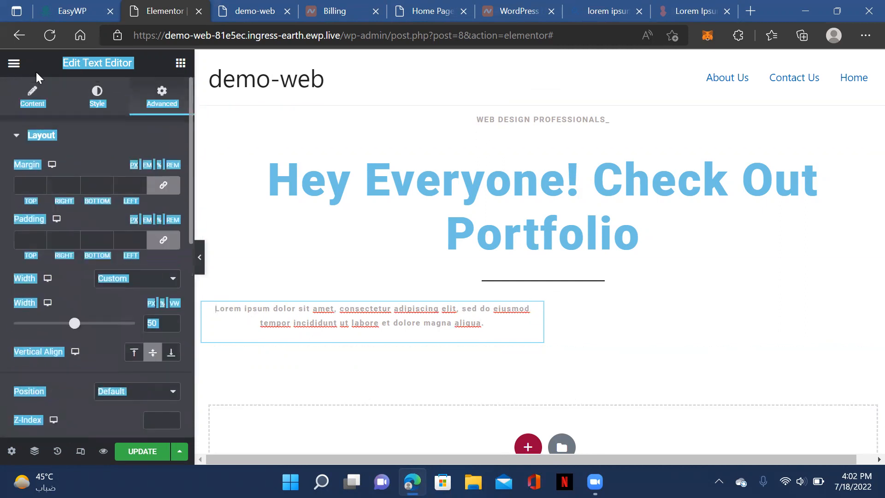
pyautogui.click(94, 95)
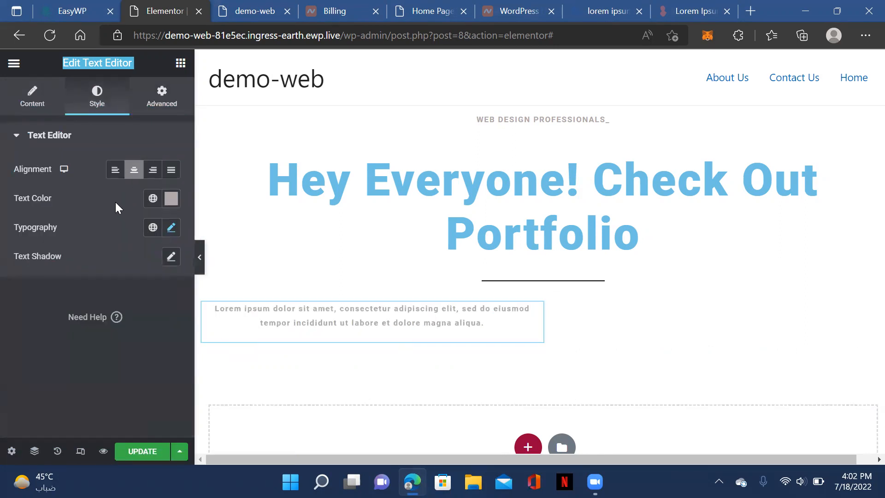
pyautogui.click(42, 92)
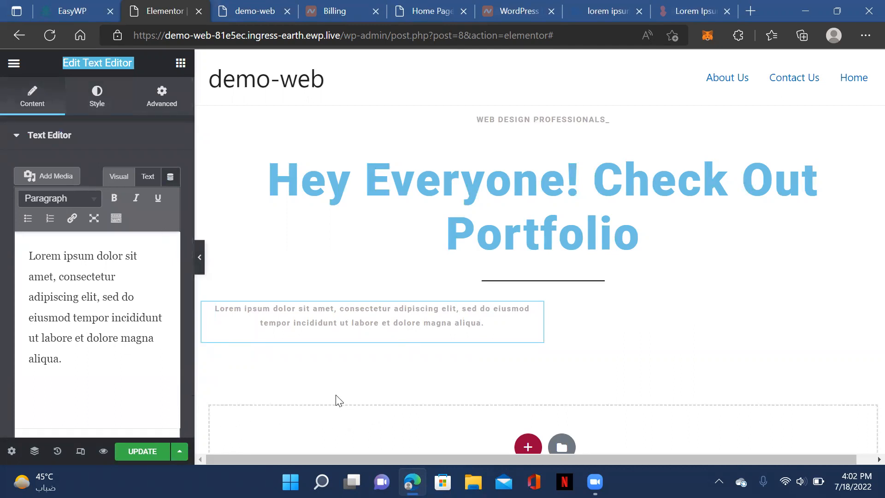
# - View the page without the editing panel, check the demo-web preview page, and return to the Elementor editor
pyautogui.hotkey('ctrl', 'p')
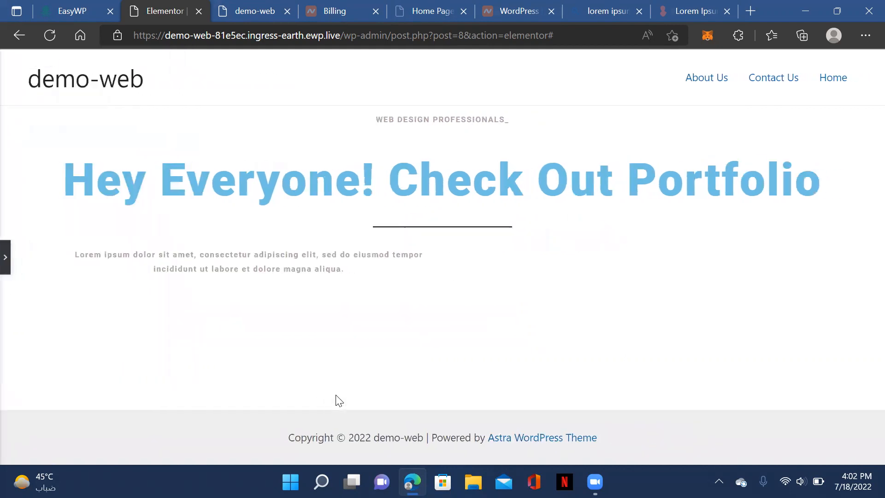
pyautogui.click(100, 9)
pyautogui.click(182, 12)
pyautogui.click(17, 35)
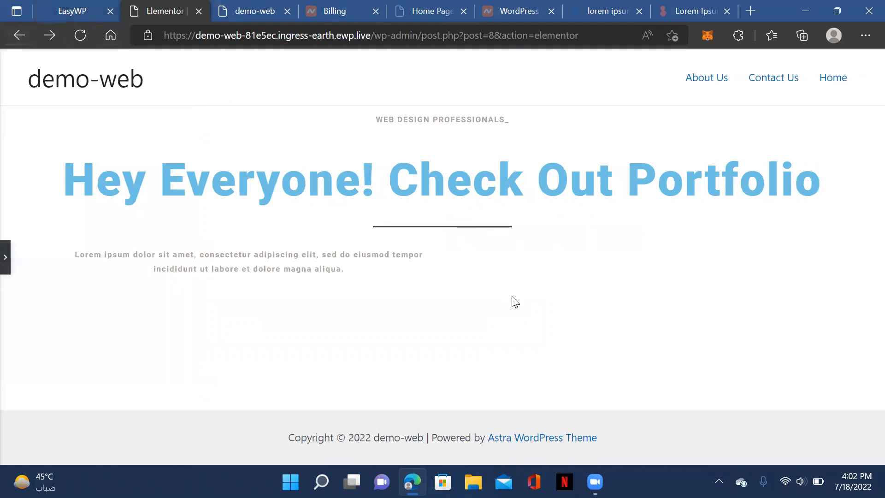
pyautogui.click(260, 12)
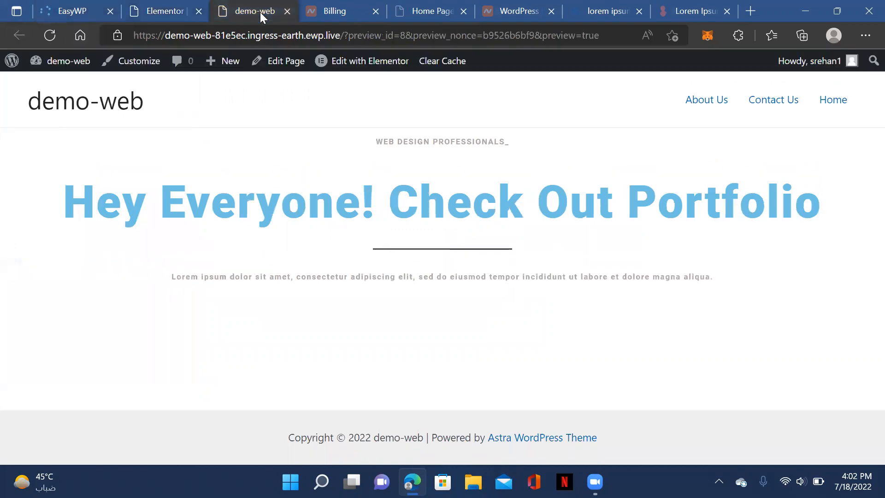
pyautogui.click(143, 18)
pyautogui.click(17, 37)
# - Examine the style and advanced settings of the column containing the hero widgets
pyautogui.click(511, 111)
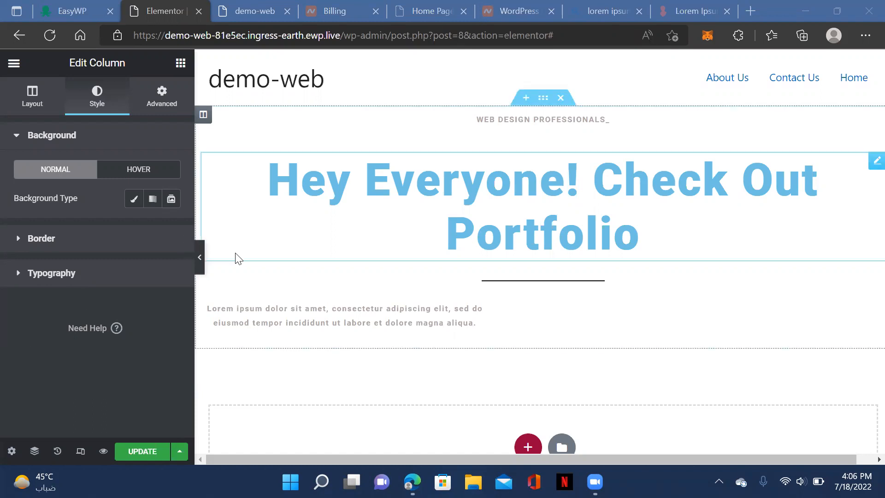
pyautogui.scroll(-1, 294, 293)
pyautogui.scroll(1, 295, 290)
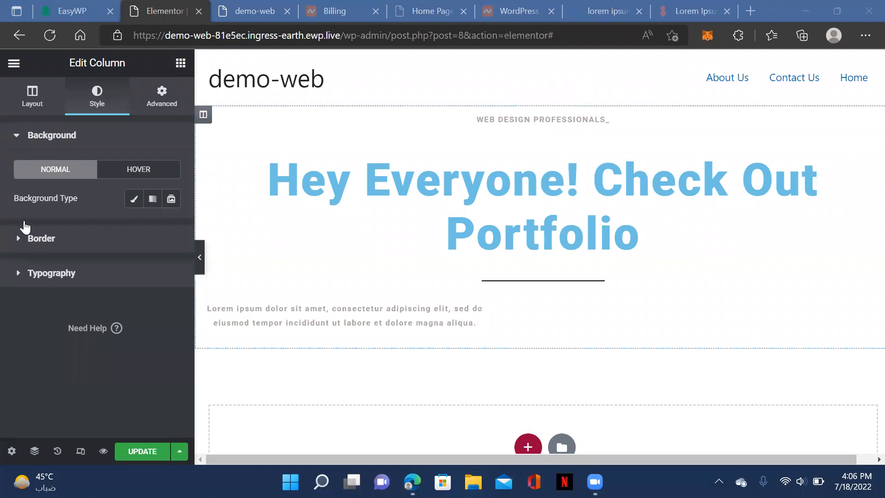
pyautogui.click(162, 96)
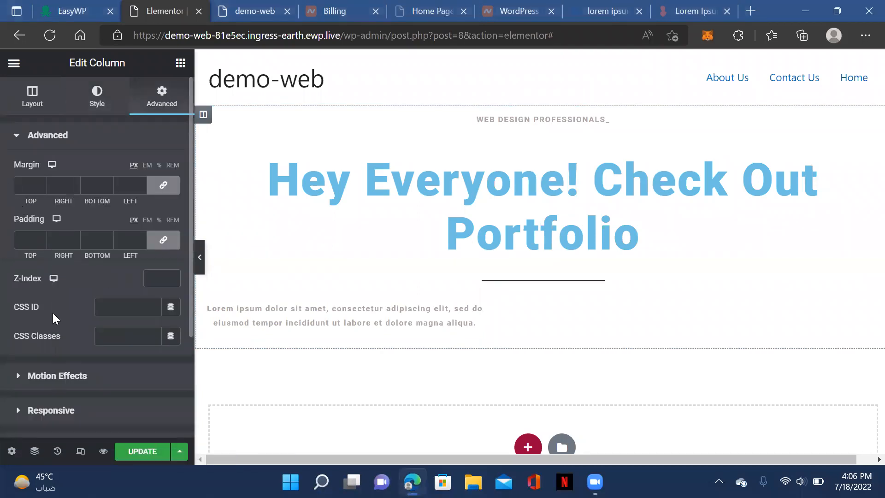
pyautogui.scroll(-3, 21, 226)
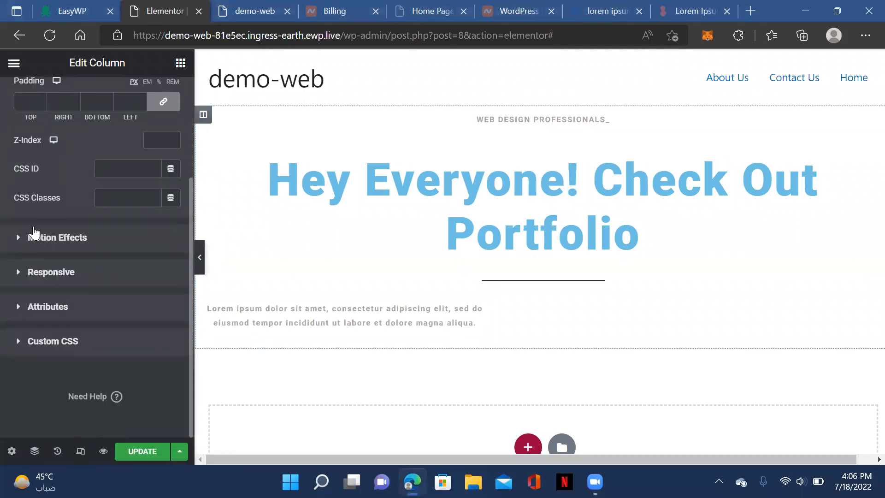
pyautogui.scroll(3, 26, 235)
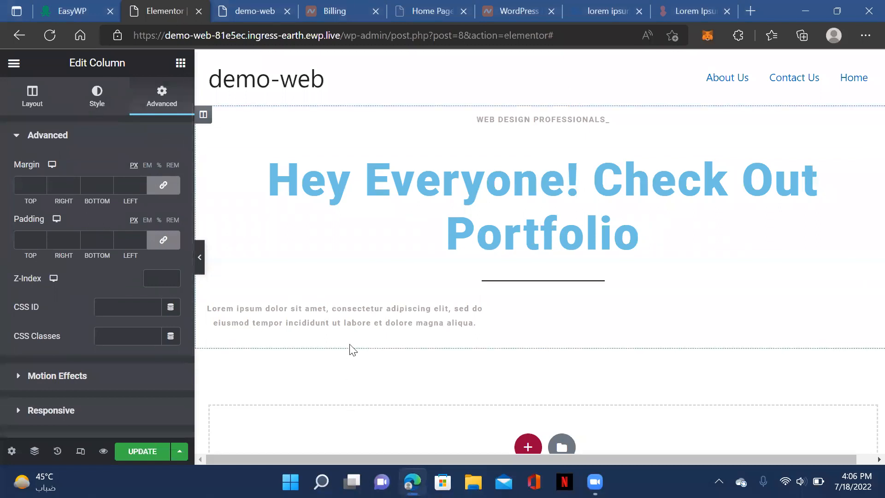
# - Set the Lorem ipsum text widget's custom width to 50%
pyautogui.click(353, 328)
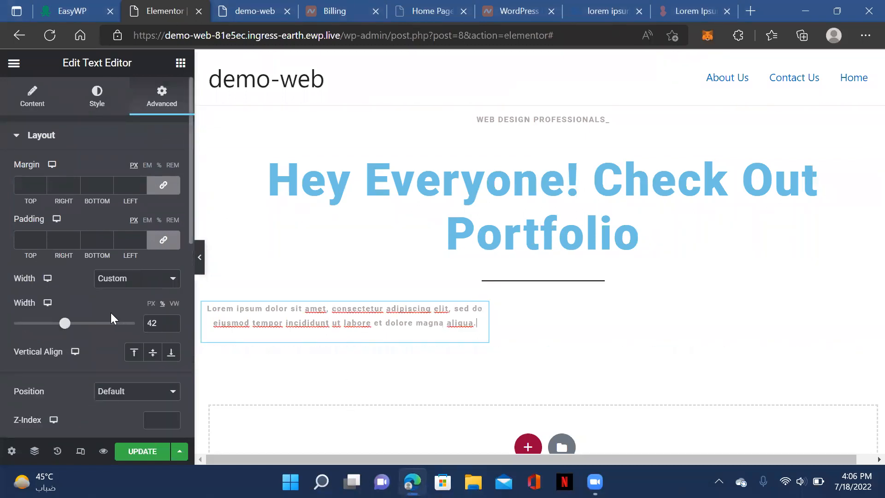
pyautogui.moveTo(63, 62); pyautogui.dragTo(132, 64)
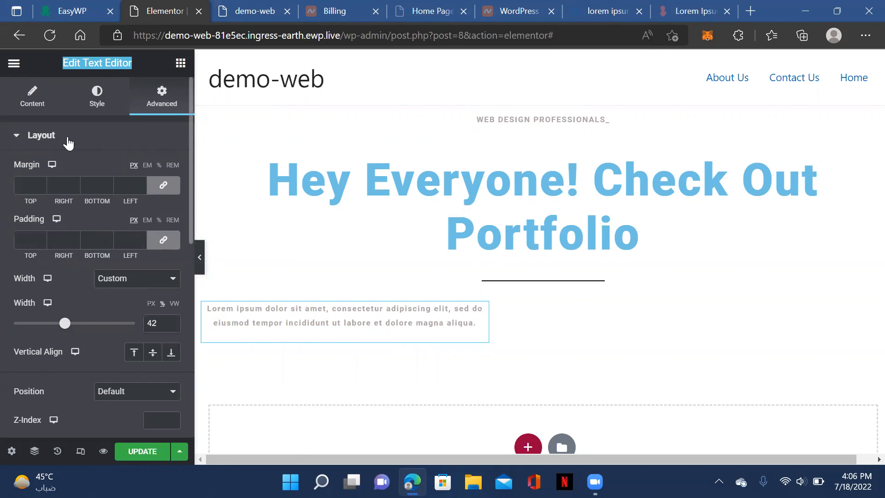
pyautogui.click(144, 285)
pyautogui.click(138, 282)
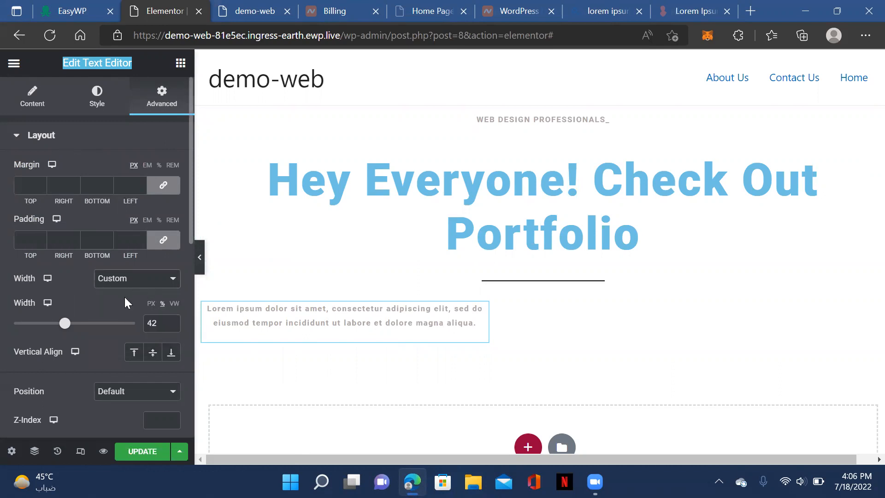
pyautogui.click(157, 324)
pyautogui.doubleClick(159, 325)
pyautogui.write('50')
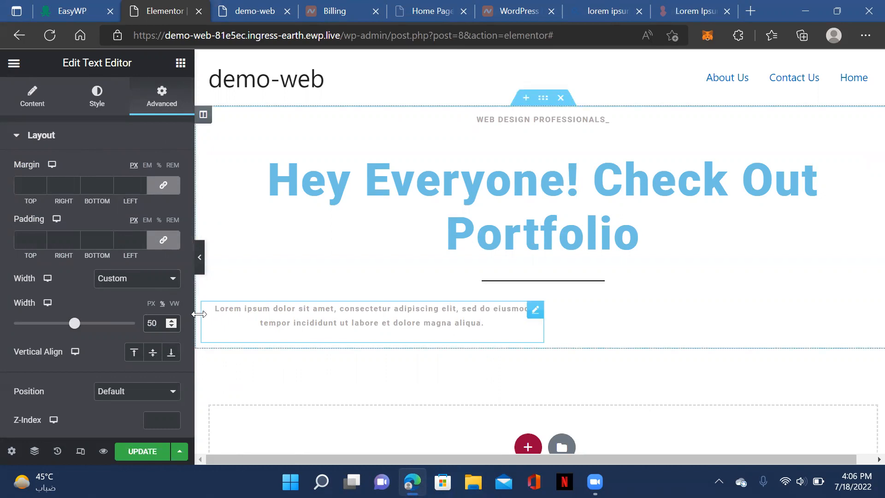
# - Set the hero column's vertical alignment to Middle and its horizontal alignment to Center, and update the page
pyautogui.click(210, 110)
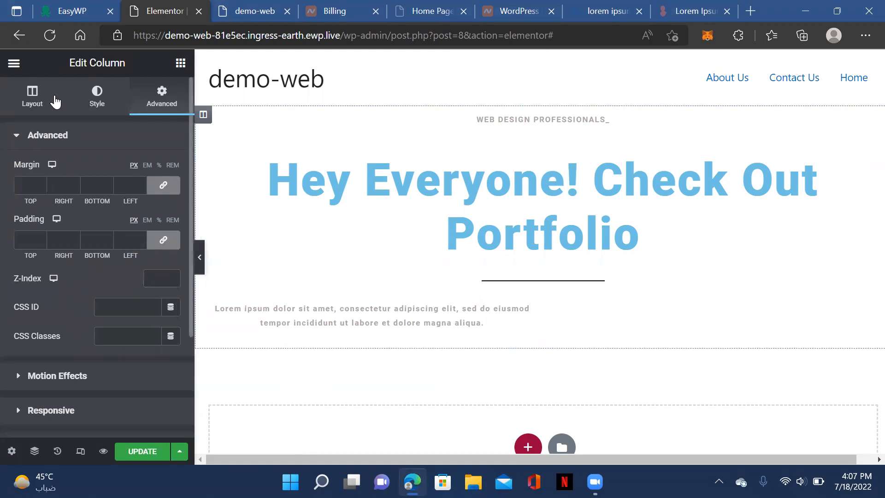
pyautogui.click(27, 101)
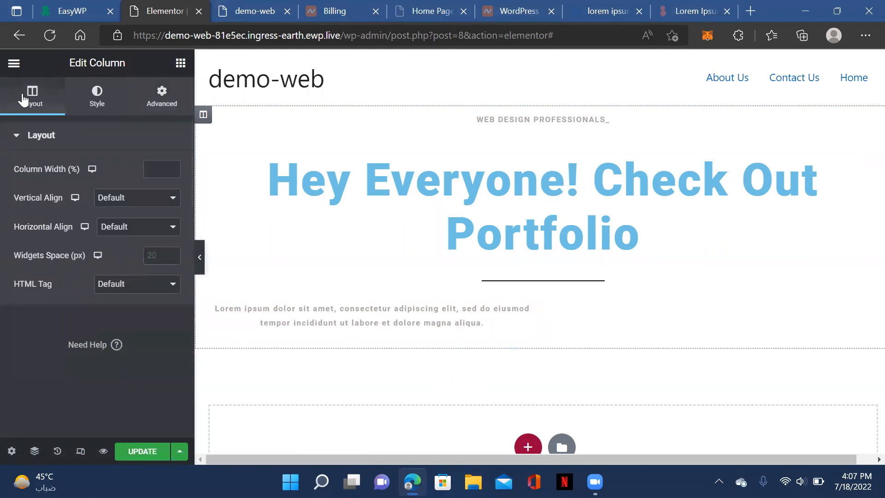
pyautogui.click(152, 205)
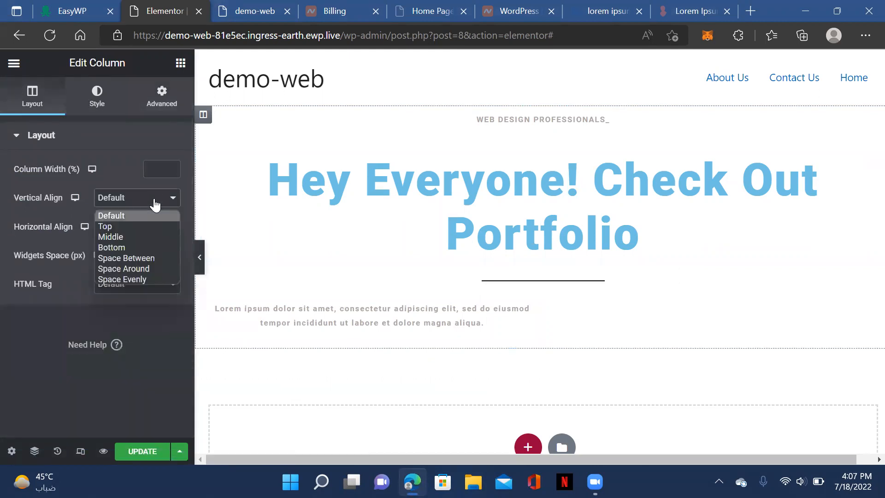
pyautogui.click(143, 235)
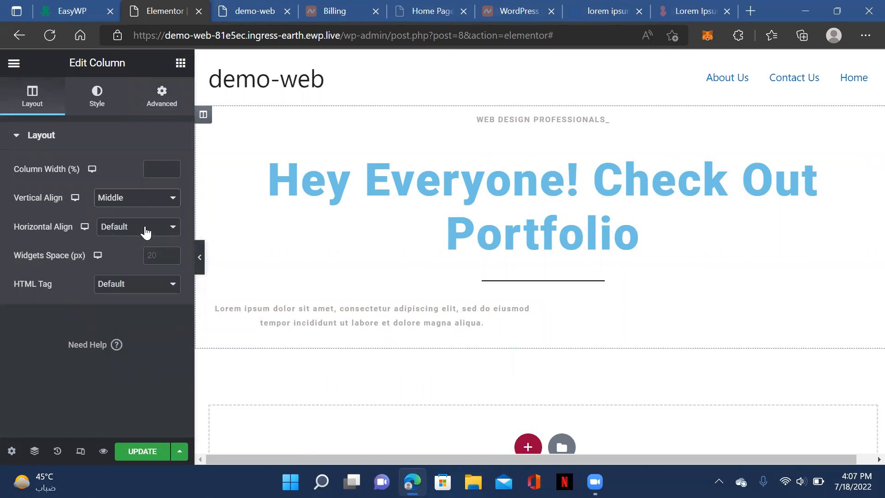
pyautogui.click(143, 228)
pyautogui.click(137, 266)
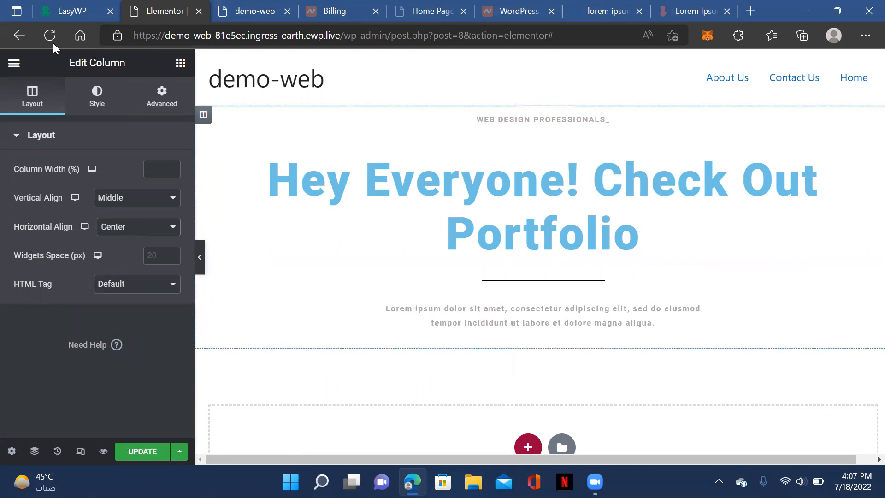
pyautogui.click(140, 448)
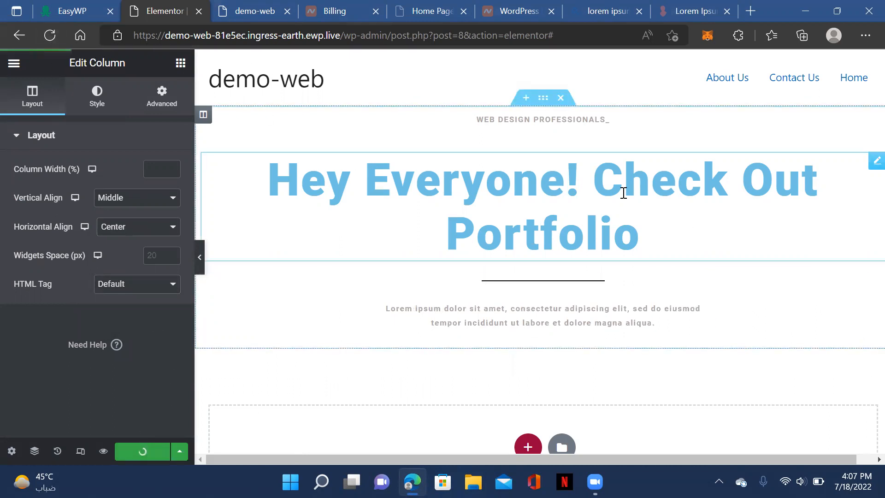
# - Reload the demo-web preview page and compare its hero section with the Qreato demo page
pyautogui.click(239, 16)
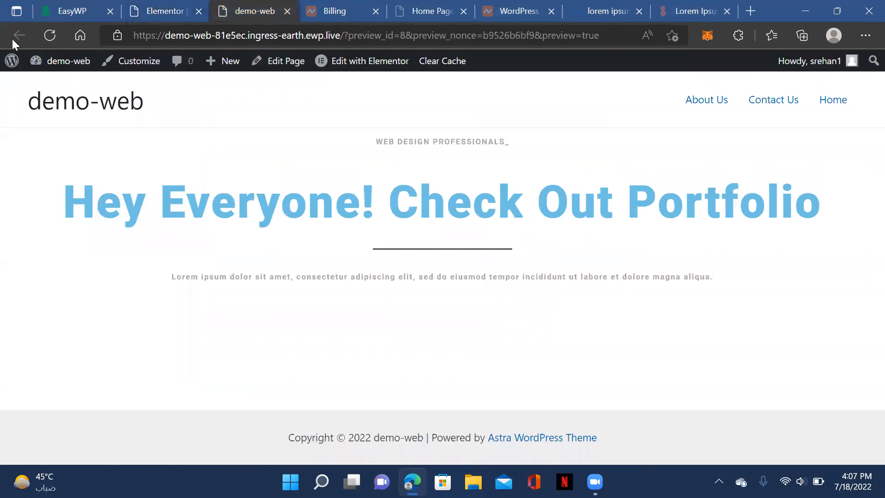
pyautogui.click(50, 36)
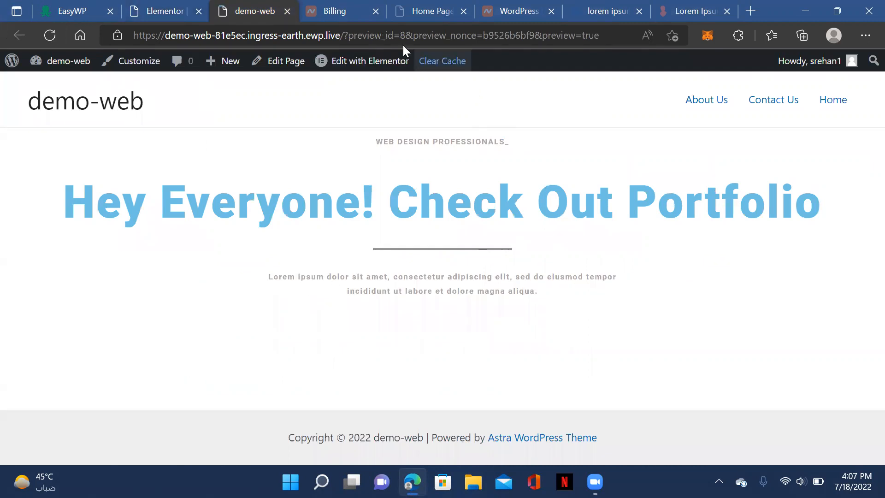
pyautogui.click(417, 11)
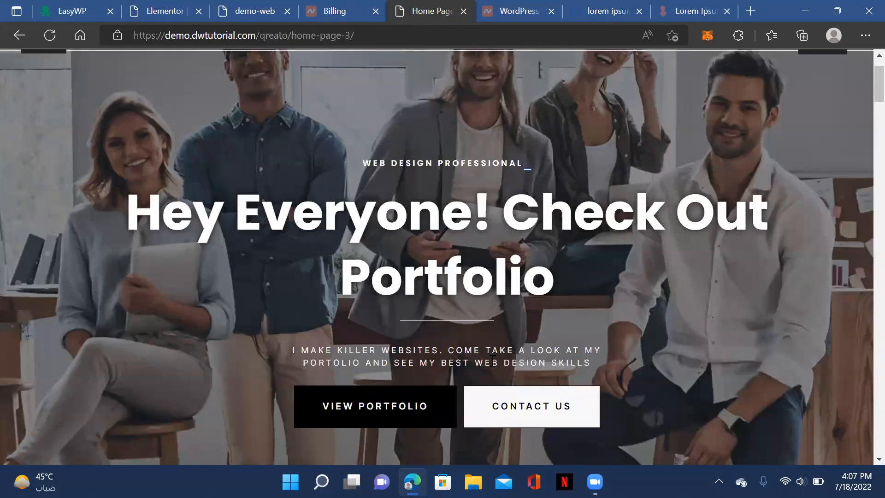
pyautogui.click(266, 16)
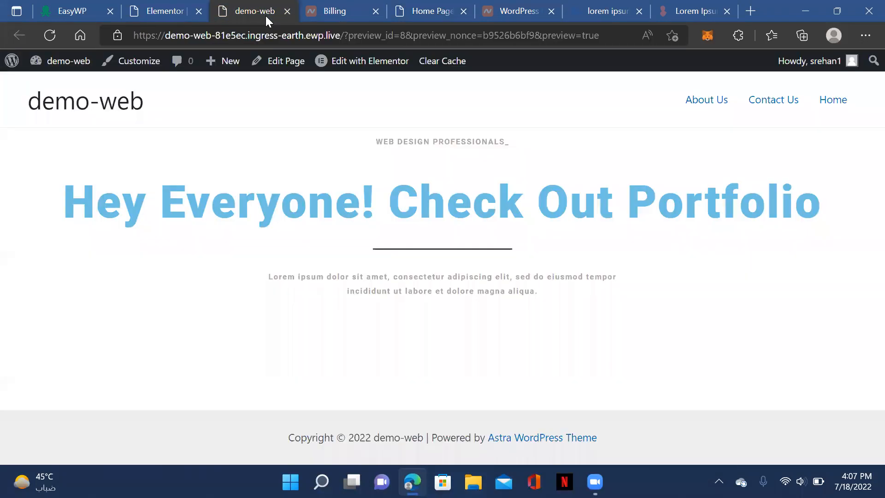
pyautogui.click(417, 11)
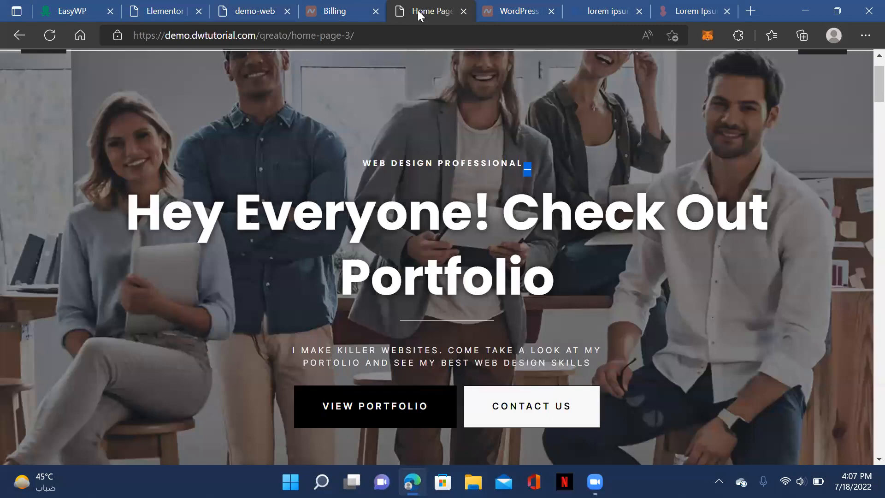
pyautogui.click(242, 11)
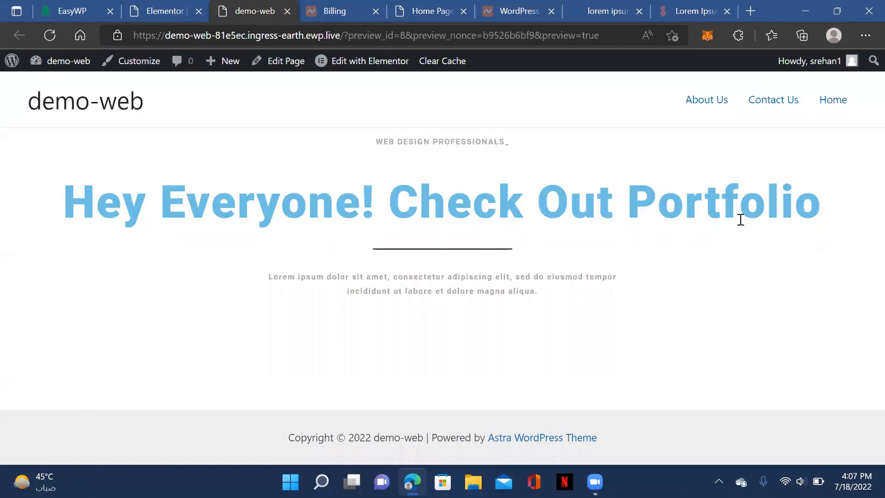
# - In the Elementor editor, insert a line break before "Portfolio" in the headline and update the page
pyautogui.click(160, 11)
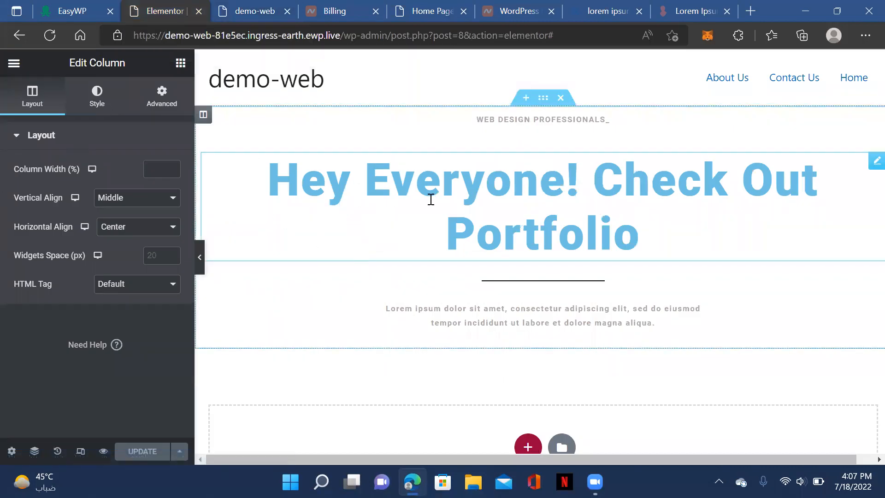
pyautogui.click(465, 203)
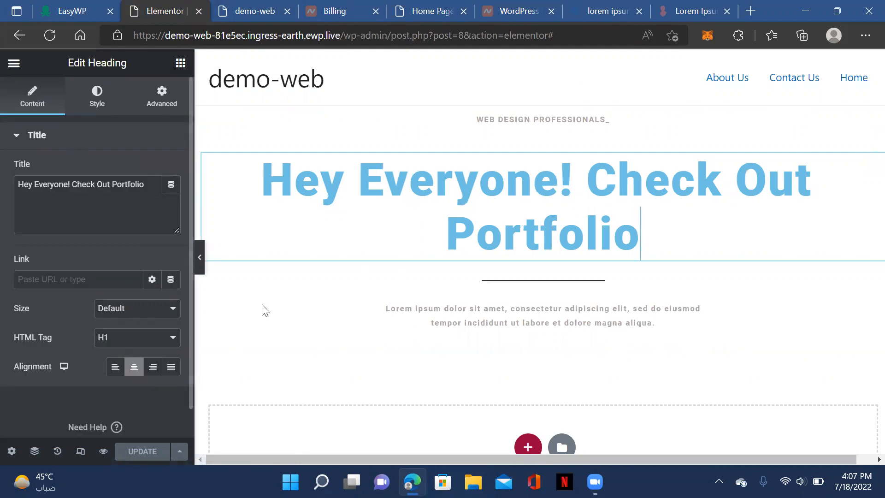
pyautogui.click(823, 180)
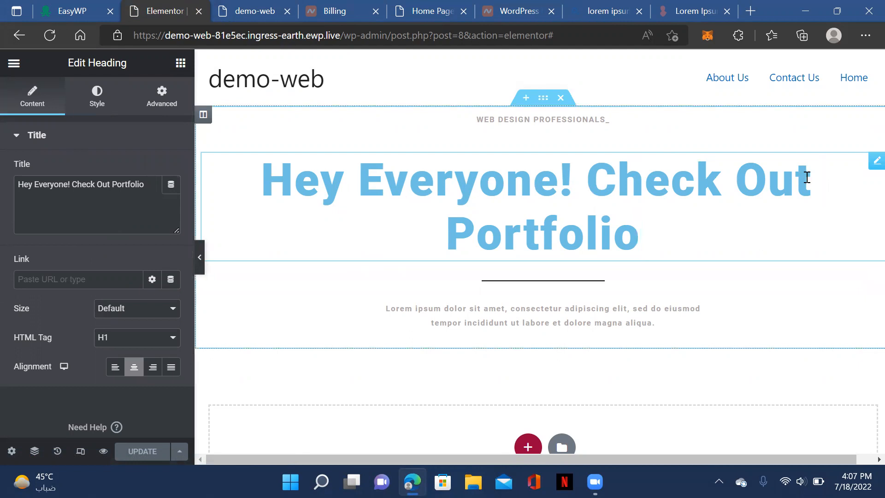
pyautogui.click(808, 176)
pyautogui.press('Return')
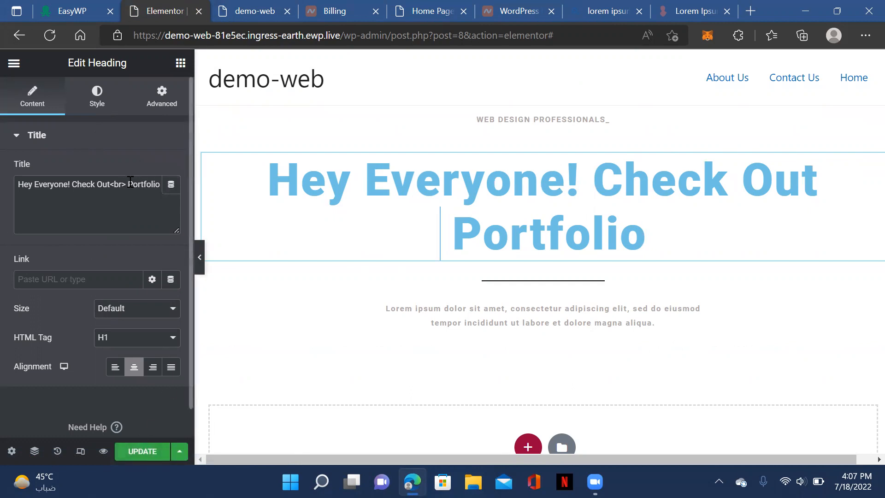
pyautogui.click(140, 451)
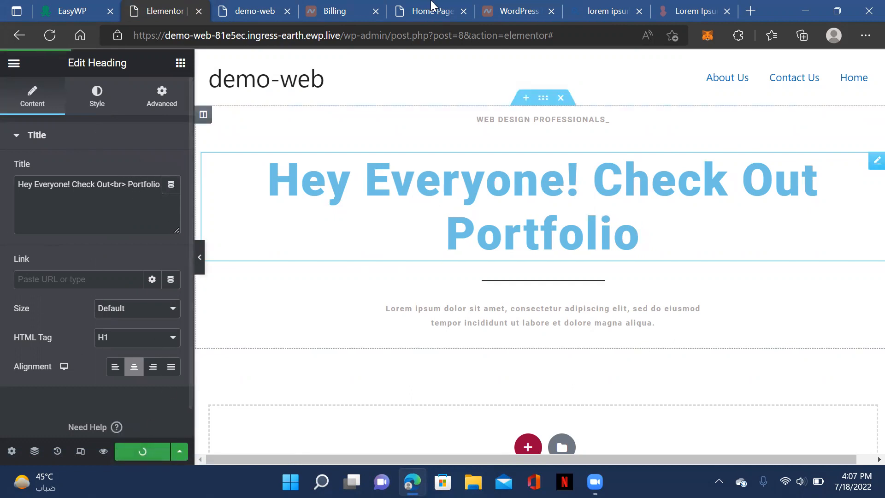
# - Reload the demo-web preview to check the two-line headline, and return to the Elementor editor
pyautogui.click(255, 14)
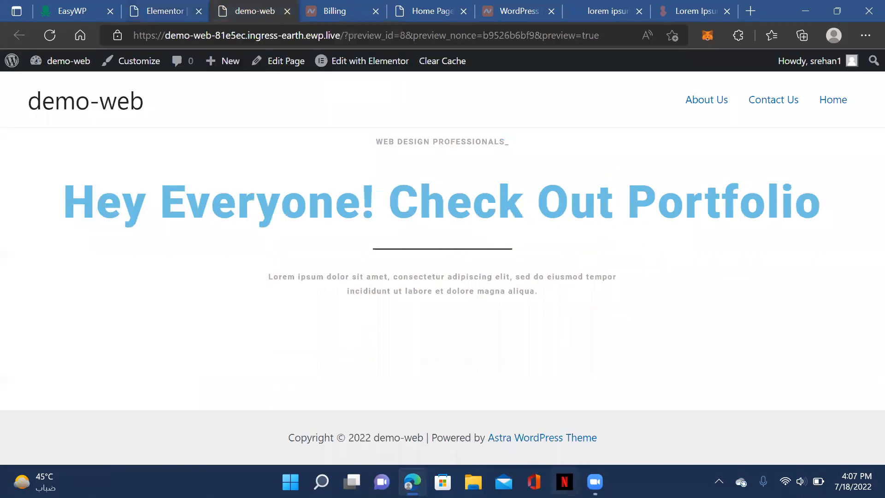
pyautogui.click(54, 31)
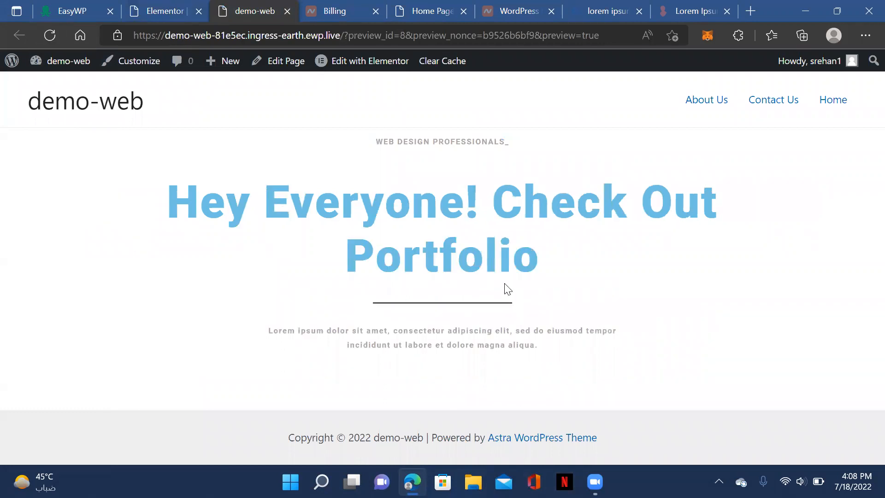
pyautogui.click(173, 12)
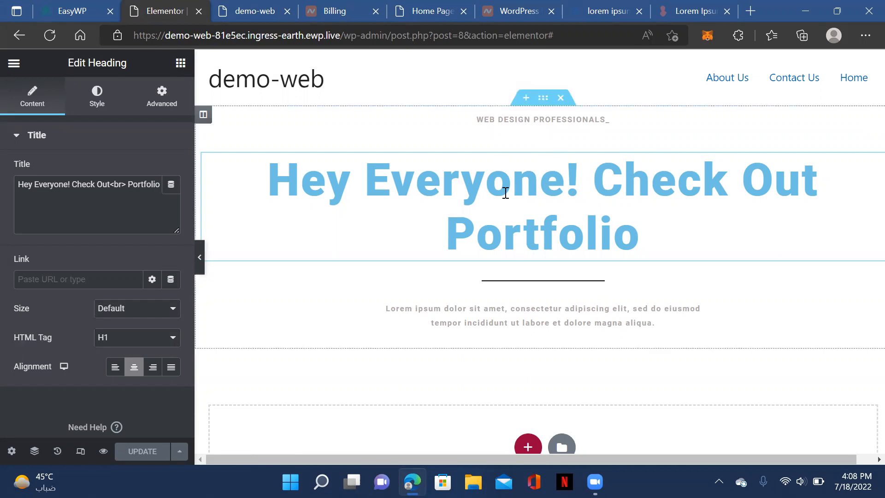
# - Give the hero section a gradient background and set its first color to #986F6F
pyautogui.click(533, 106)
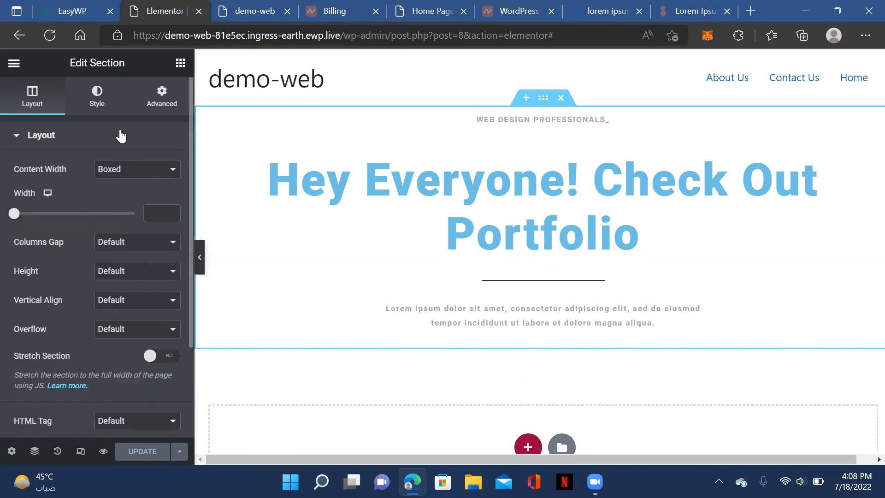
pyautogui.click(99, 105)
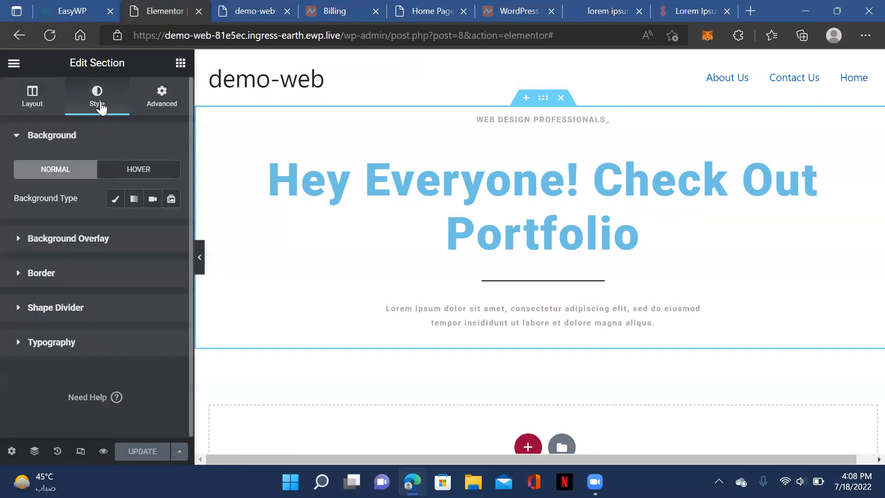
pyautogui.click(115, 201)
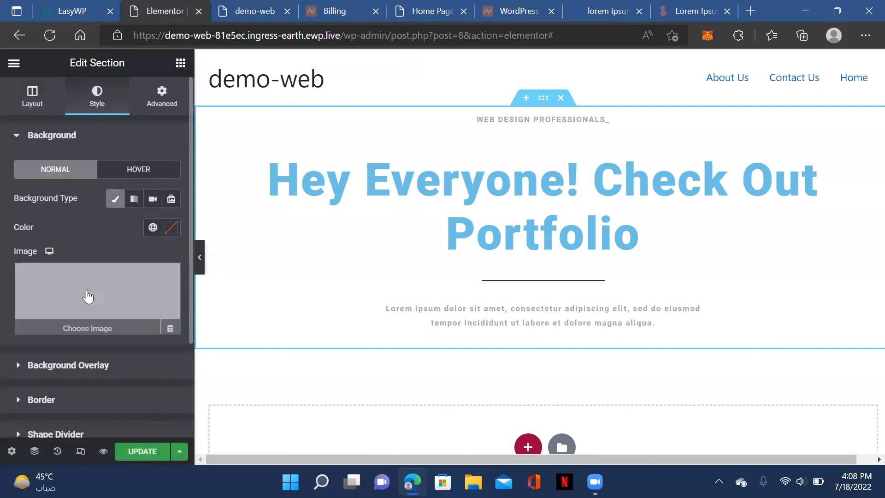
pyautogui.click(134, 200)
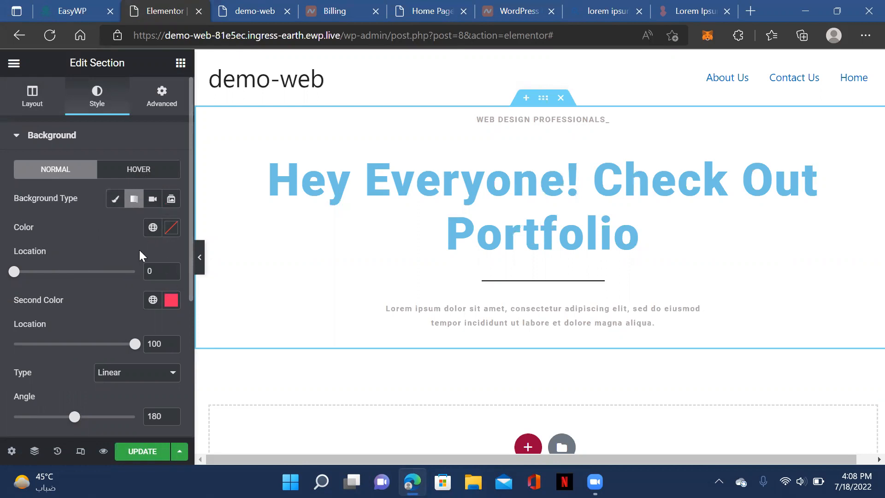
pyautogui.click(172, 231)
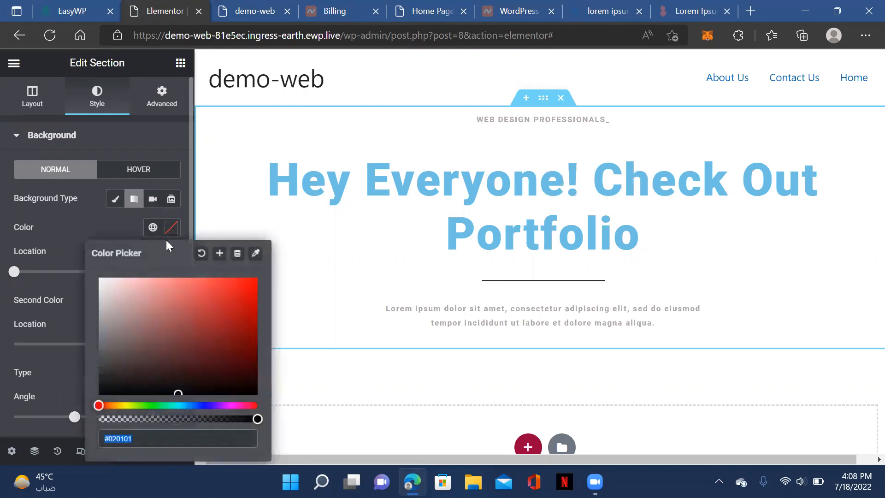
pyautogui.click(140, 325)
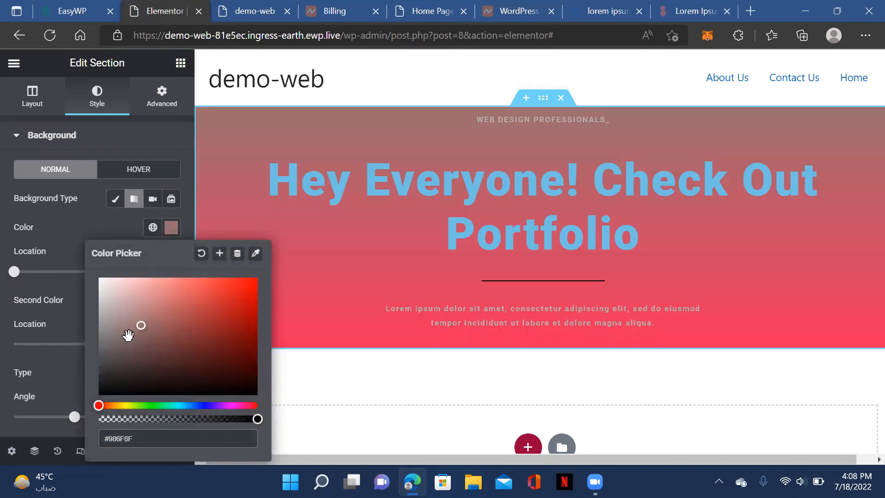
pyautogui.click(65, 230)
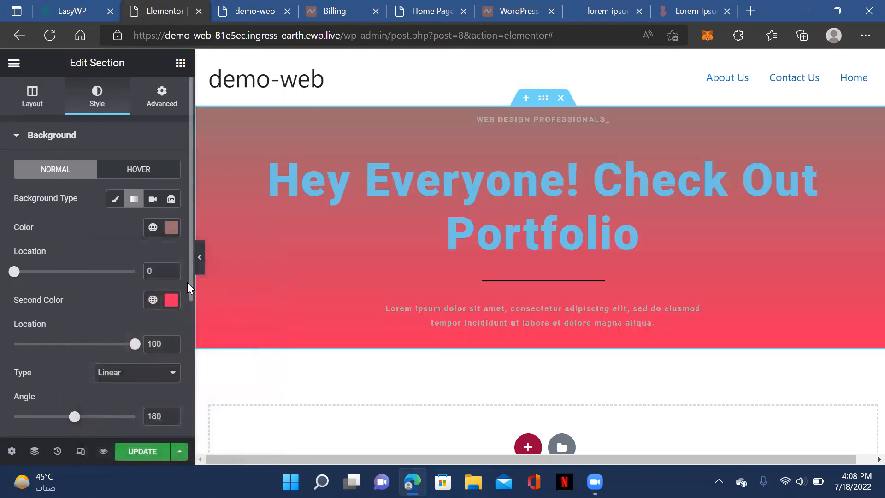
# - Set the second color of the hero section's background gradient to #150A0D
pyautogui.click(171, 300)
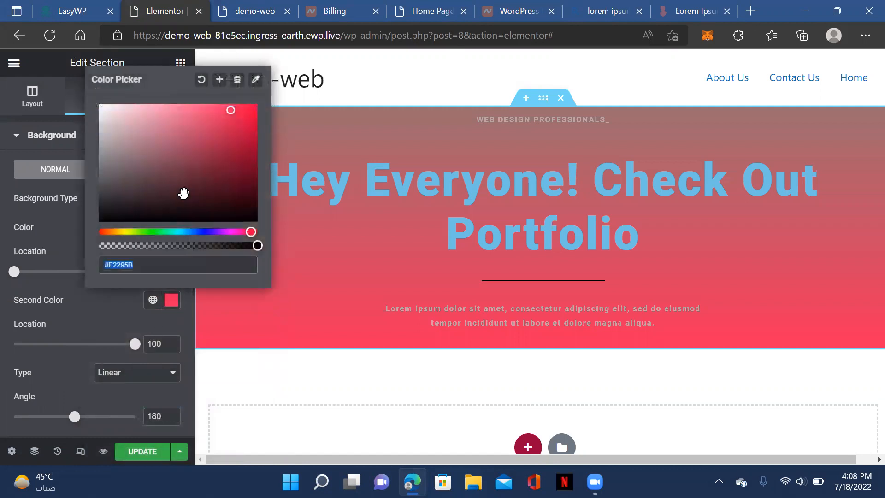
pyautogui.click(183, 211)
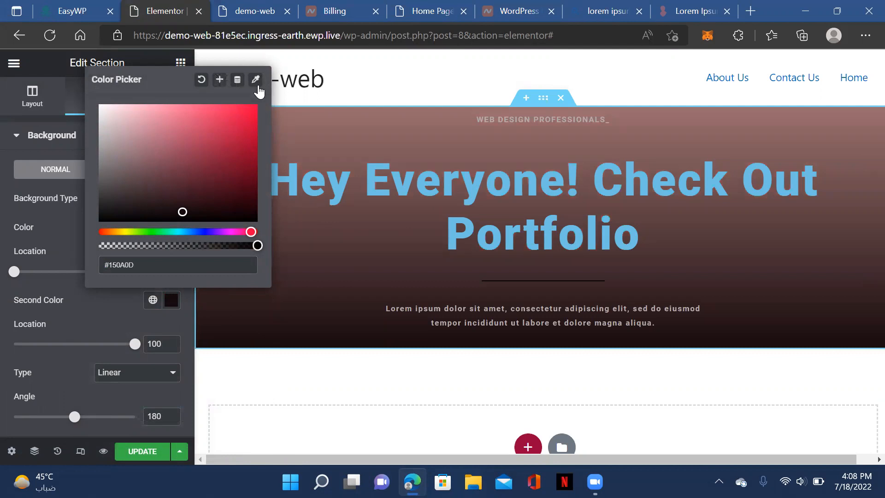
pyautogui.click(372, 84)
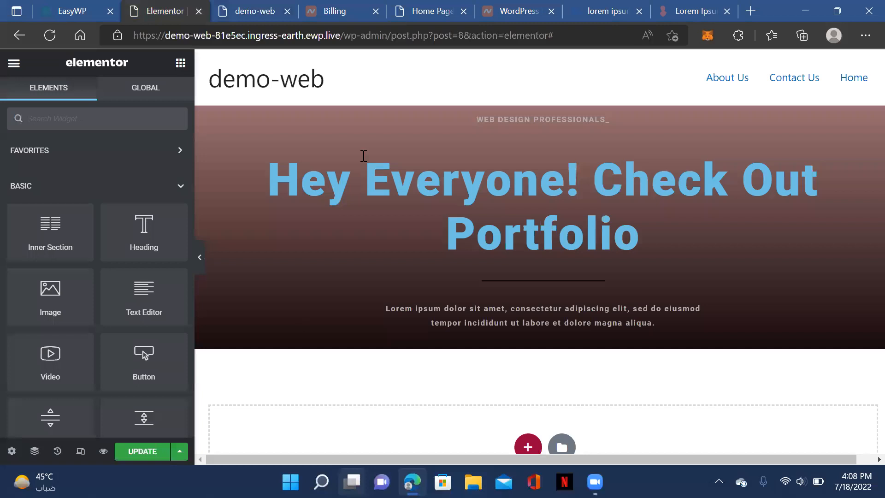
# - Look up Pixabay in a new browser tab, open its website and browse the home page images
pyautogui.click(748, 14)
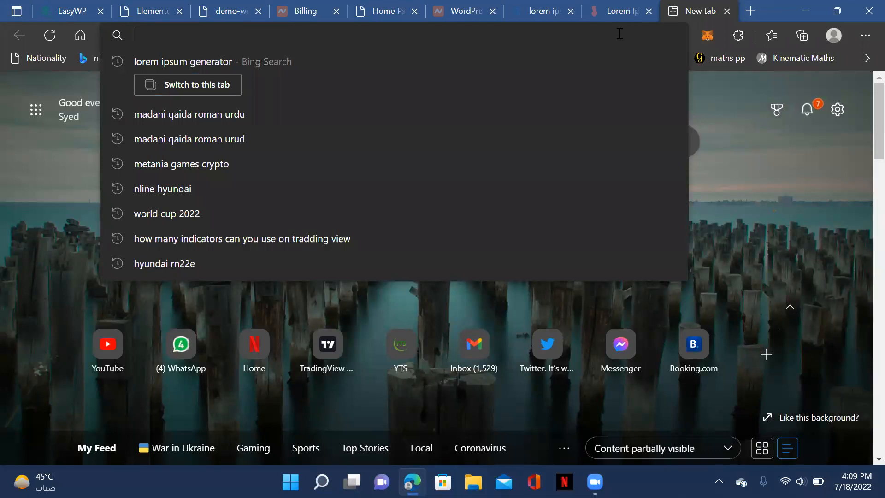
pyautogui.write('PIX')
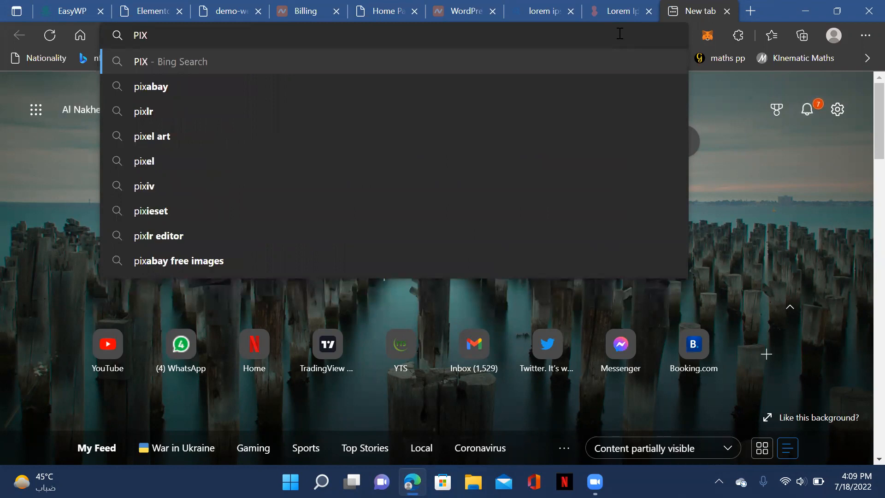
pyautogui.click(373, 85)
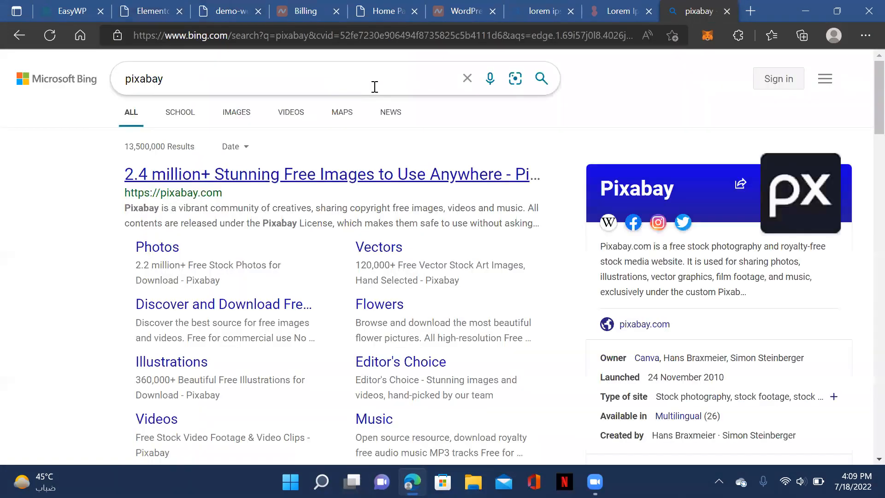
pyautogui.click(323, 174)
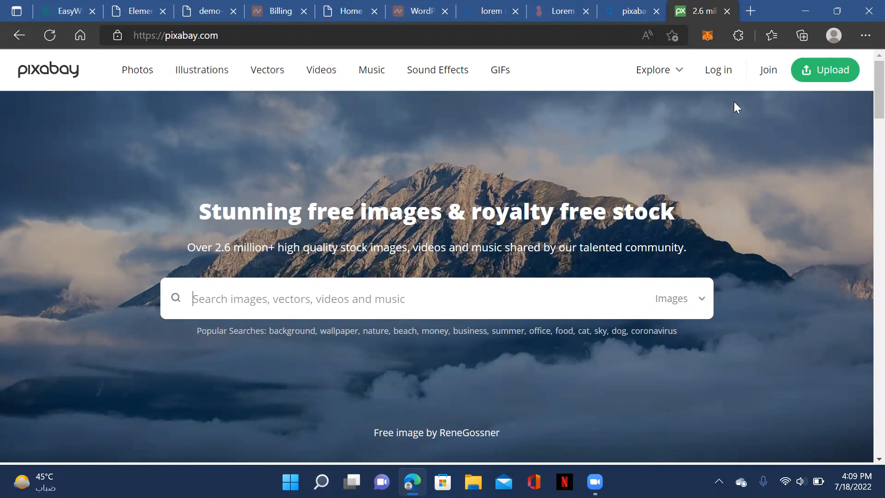
pyautogui.scroll(-5, 636, 229)
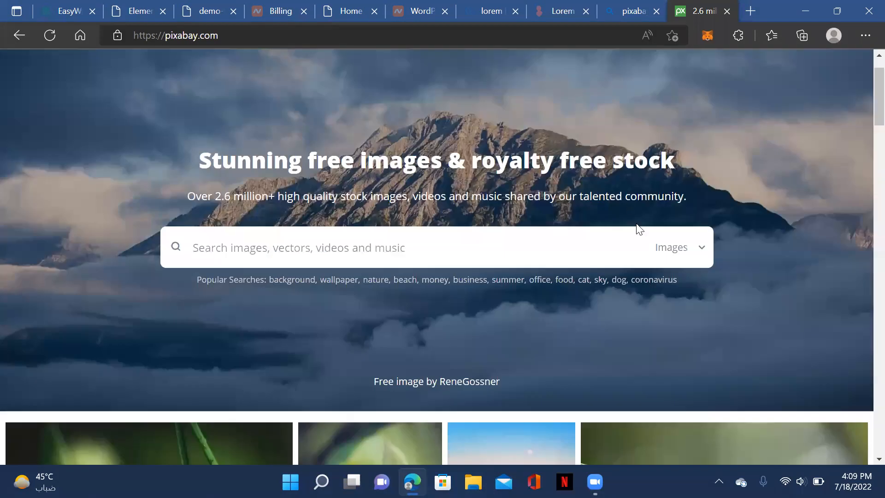
pyautogui.scroll(-4, 637, 220)
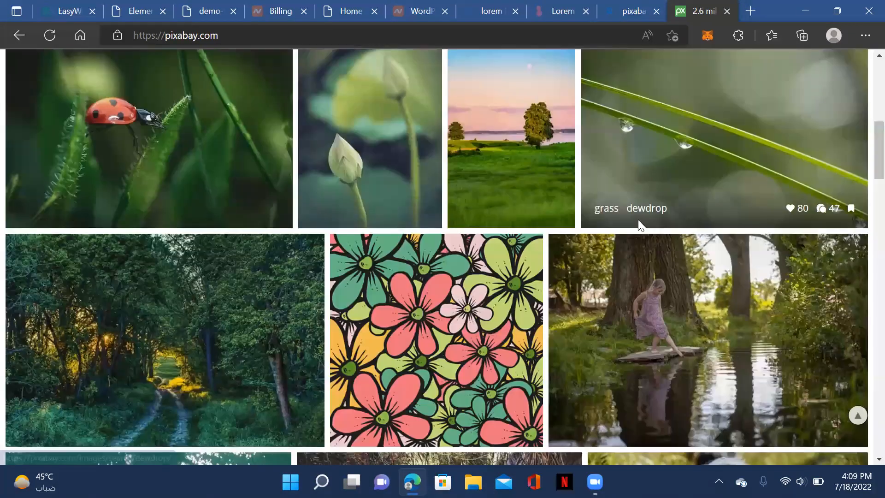
pyautogui.scroll(-8, 638, 223)
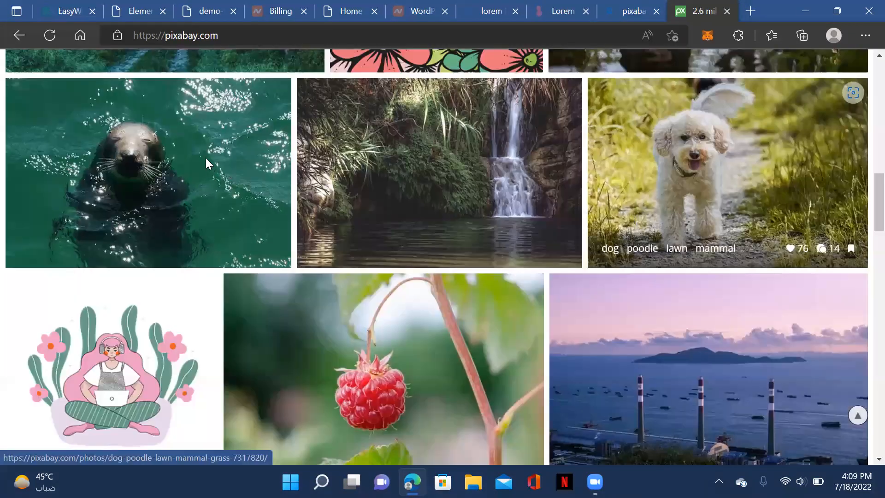
pyautogui.scroll(20, 369, 314)
# - Search Pixabay's images for "web developer"
pyautogui.click(381, 297)
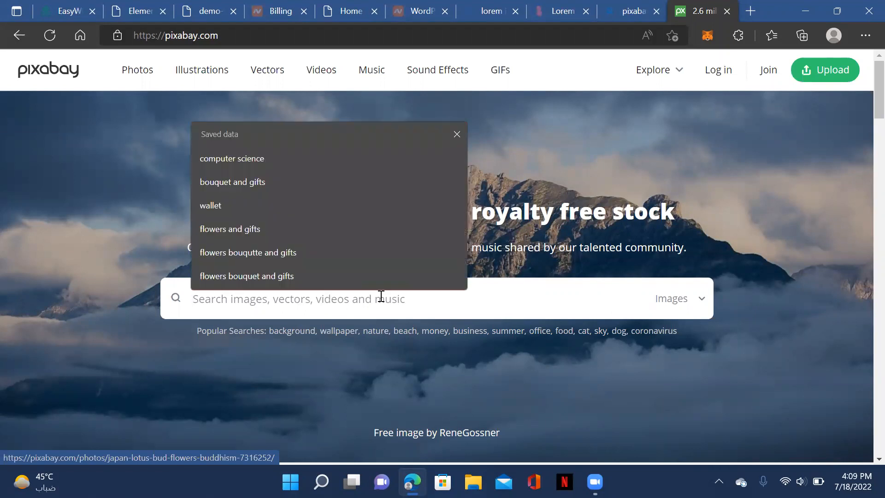
pyautogui.write('TECHN')
pyautogui.press('BackSpace')
pyautogui.press('BackSpace')
pyautogui.press('BackSpace')
pyautogui.press('BackSpace')
pyautogui.press('BackSpace')
pyautogui.write('WE')
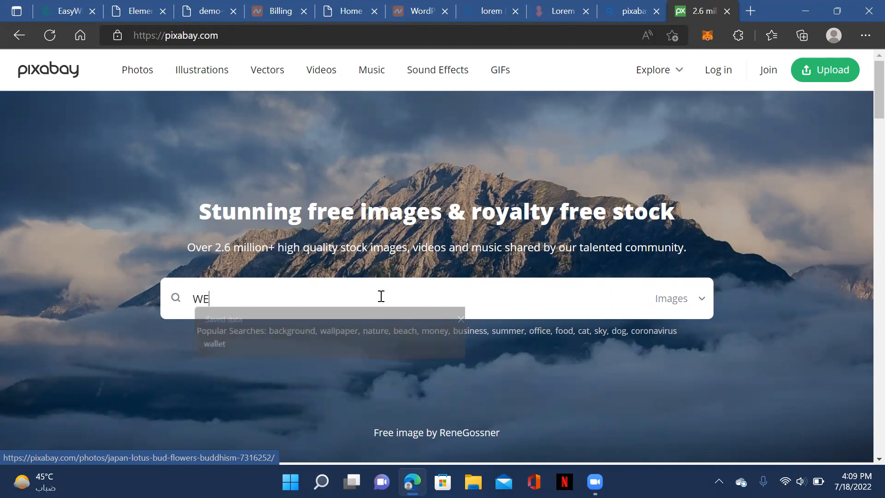
pyautogui.write('B DEVELO')
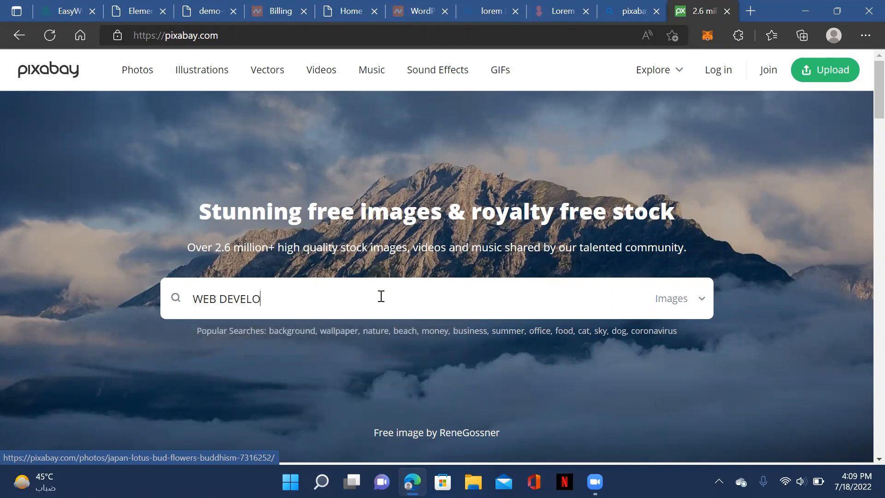
pyautogui.press('Return')
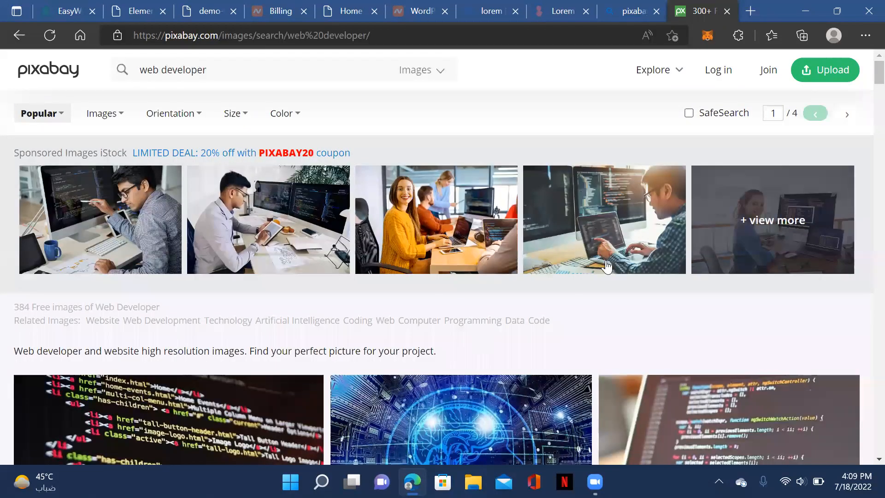
# - Examine Pixabay's "web developer" image results for a picture that suits the hero section's background
pyautogui.scroll(-2, 604, 259)
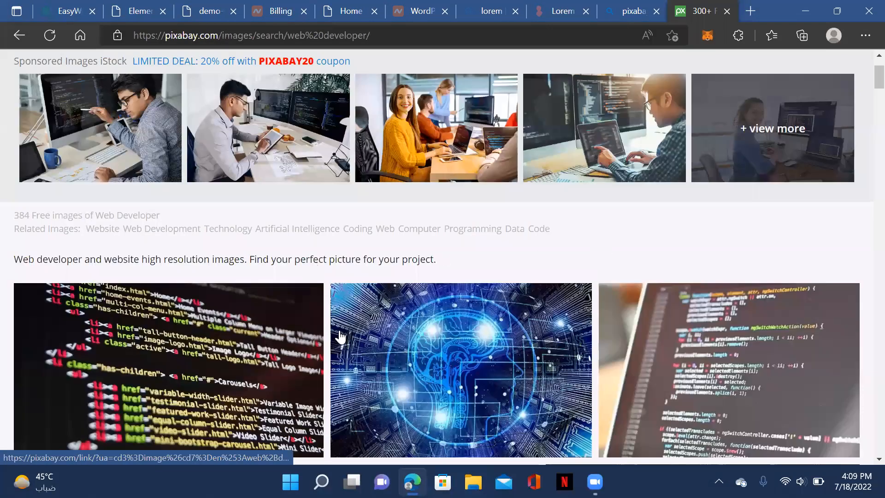
pyautogui.scroll(-7, 672, 255)
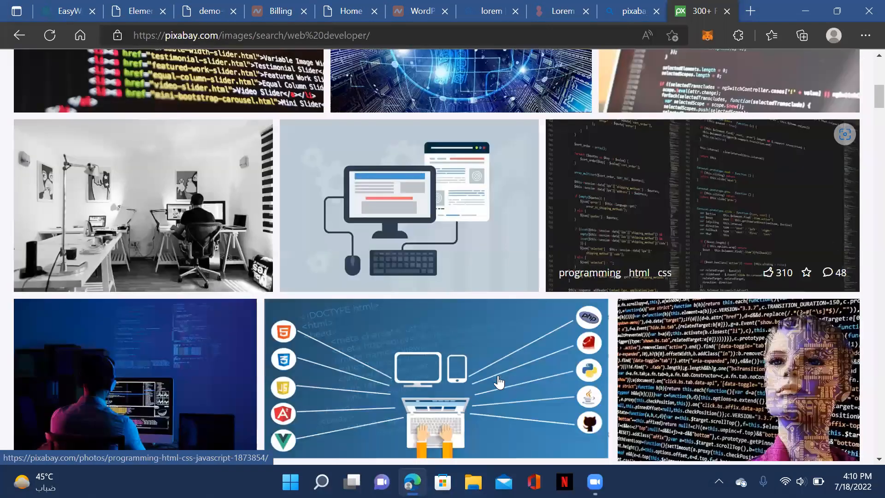
pyautogui.scroll(-3, 476, 393)
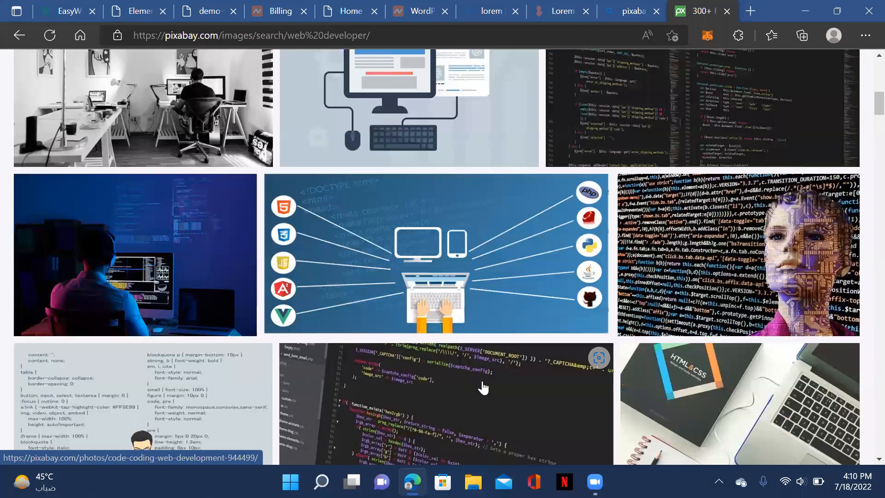
pyautogui.scroll(-1, 460, 304)
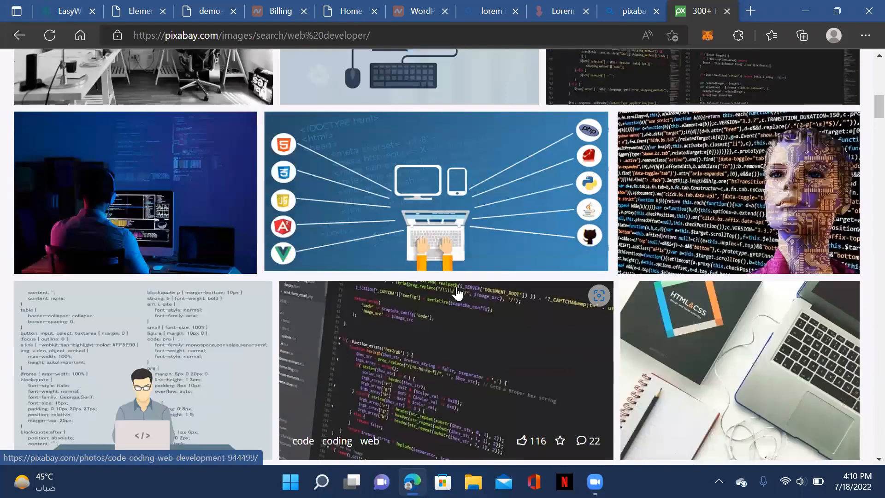
pyautogui.scroll(-4, 459, 293)
pyautogui.scroll(-6, 460, 293)
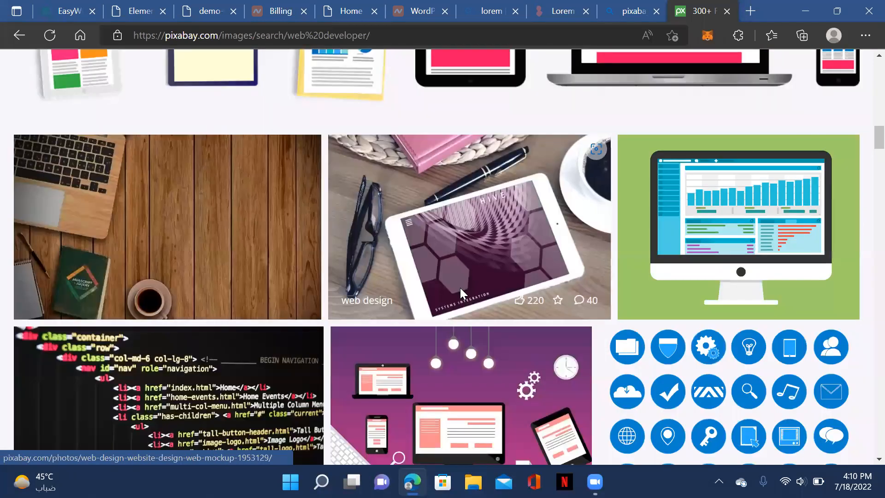
pyautogui.scroll(-3, 460, 291)
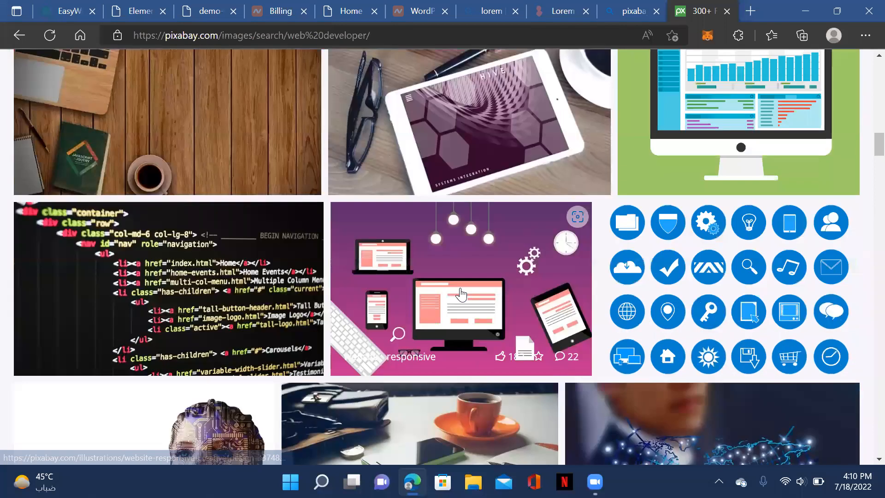
pyautogui.scroll(-4, 461, 294)
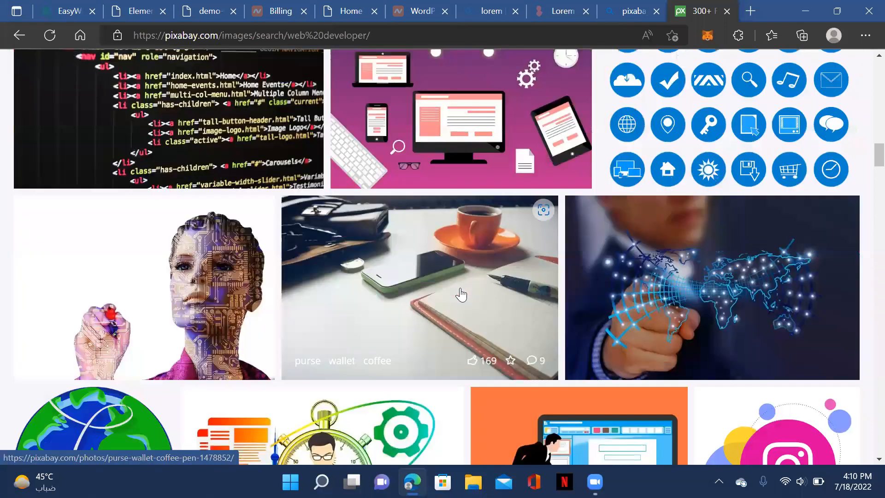
pyautogui.scroll(-4, 461, 293)
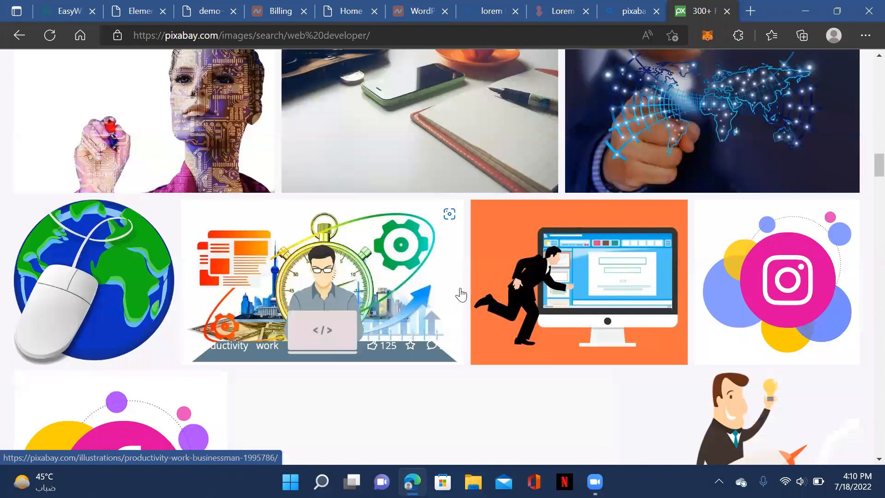
pyautogui.scroll(-8, 461, 293)
pyautogui.scroll(-2, 461, 293)
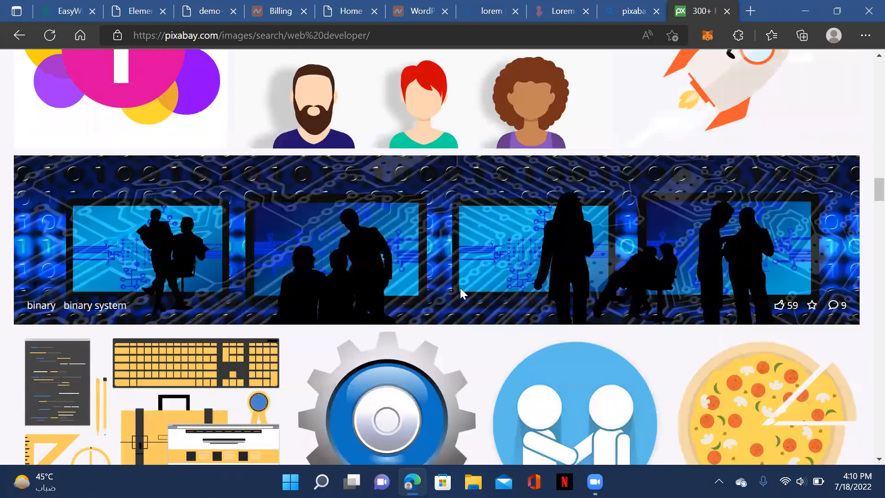
pyautogui.scroll(-7, 460, 293)
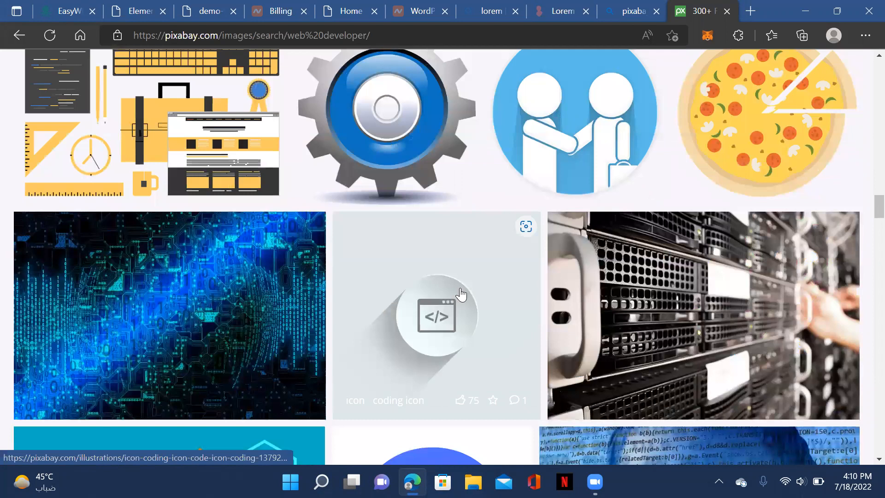
pyautogui.scroll(-4, 461, 294)
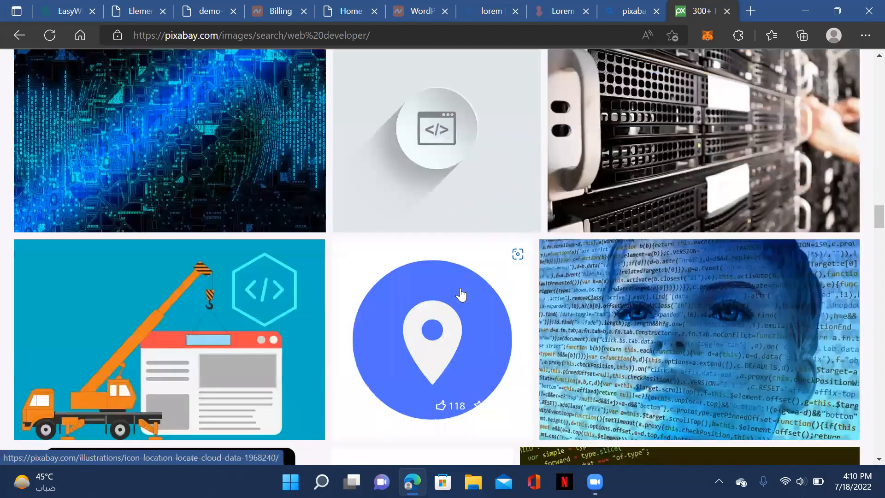
pyautogui.scroll(-5, 461, 294)
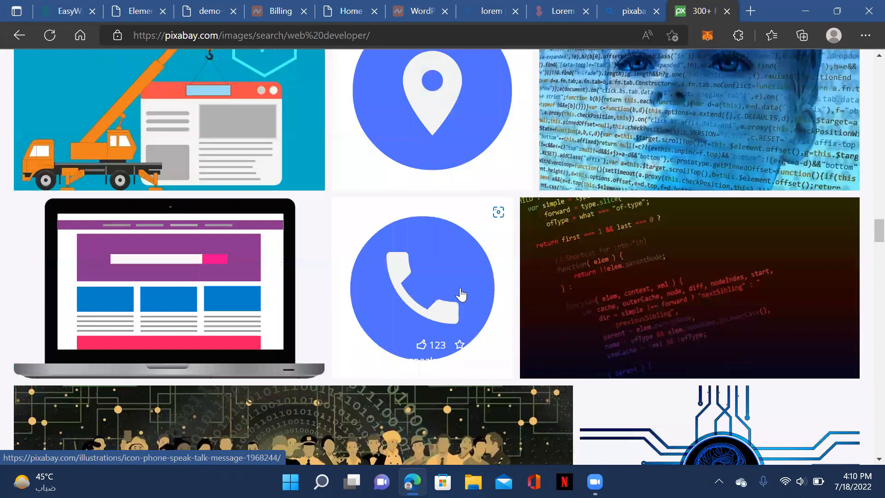
pyautogui.scroll(-3, 461, 294)
pyautogui.scroll(-5, 461, 294)
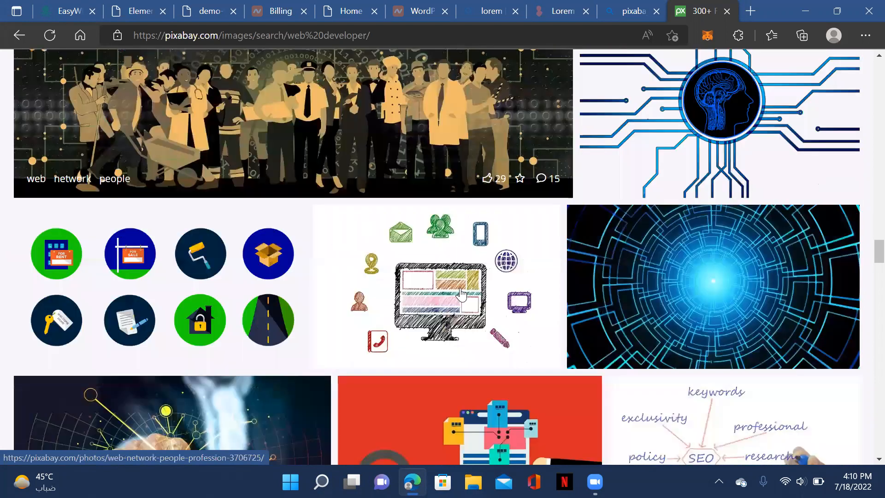
pyautogui.scroll(-5, 281, 330)
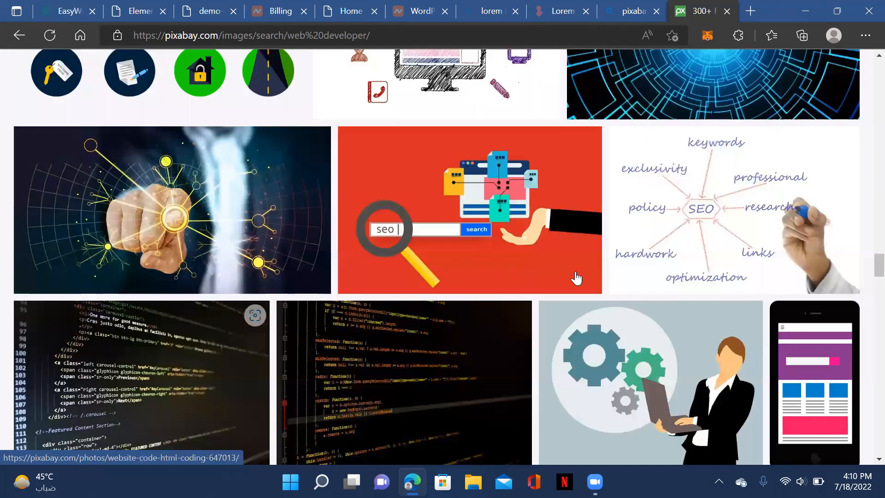
pyautogui.scroll(-3, 388, 300)
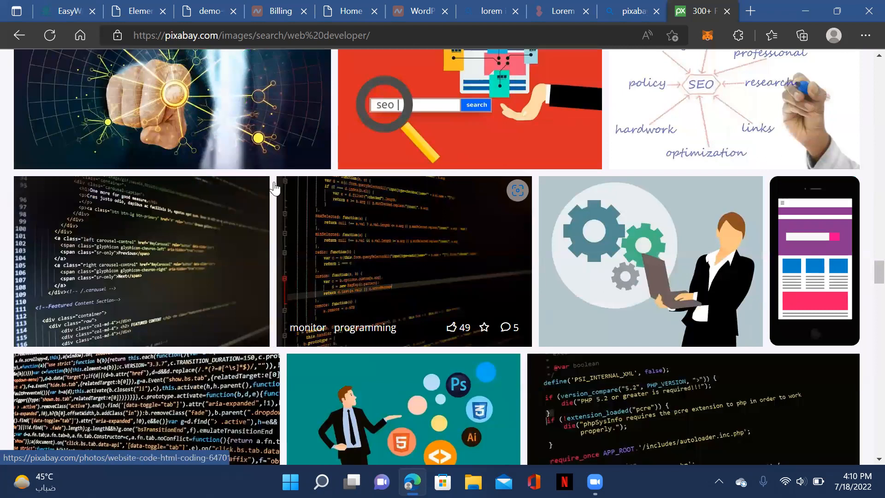
pyautogui.scroll(5, 198, 187)
pyautogui.scroll(10, 200, 189)
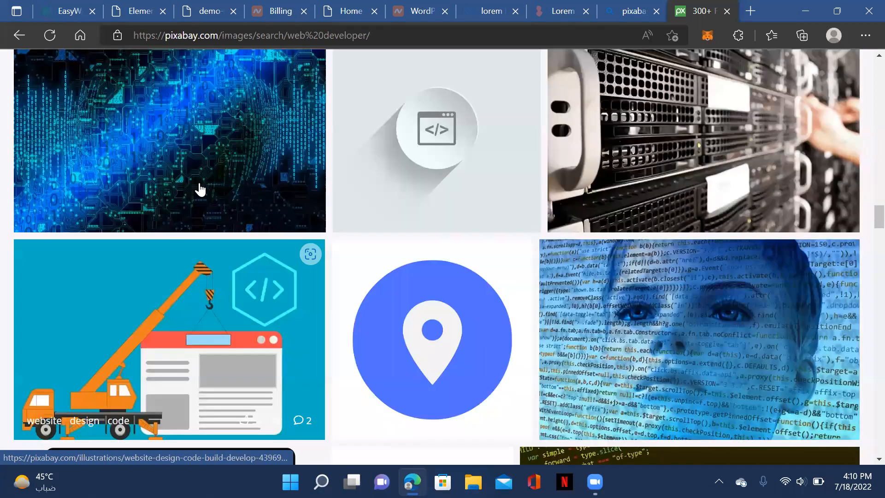
pyautogui.scroll(5, 199, 189)
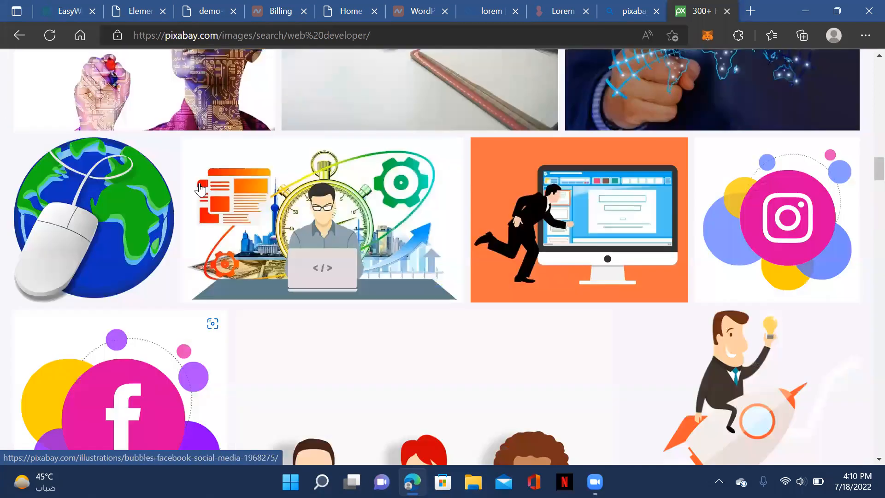
pyautogui.scroll(5, 199, 184)
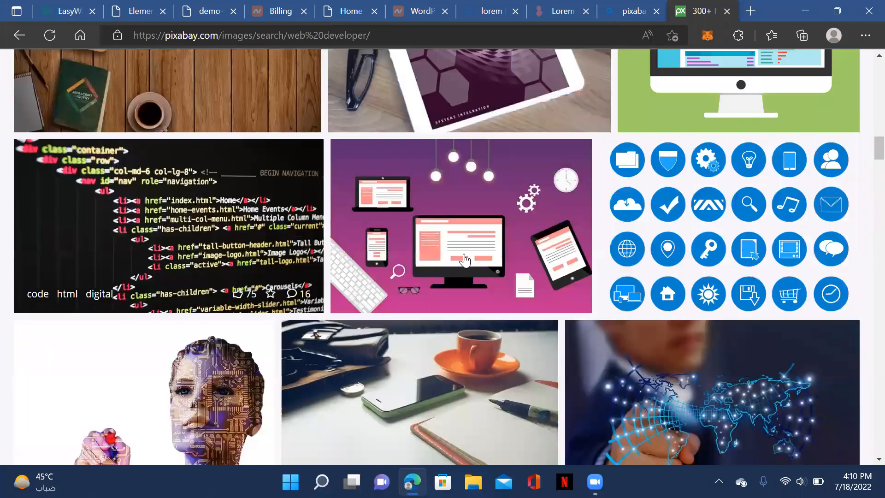
pyautogui.scroll(5, 441, 252)
pyautogui.scroll(5, 343, 229)
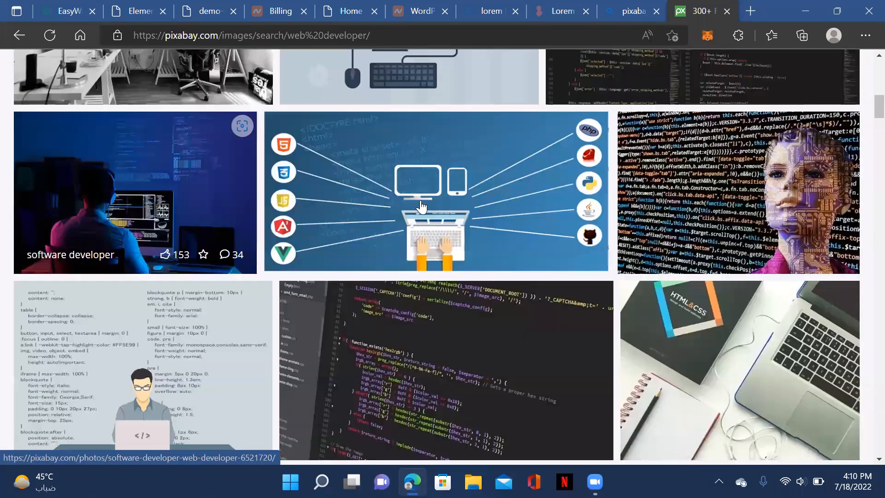
pyautogui.scroll(4, 282, 187)
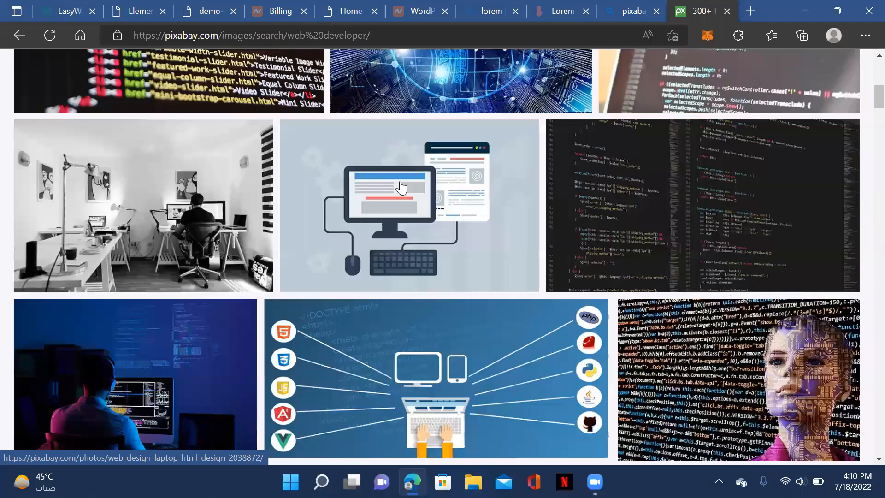
pyautogui.scroll(5, 477, 314)
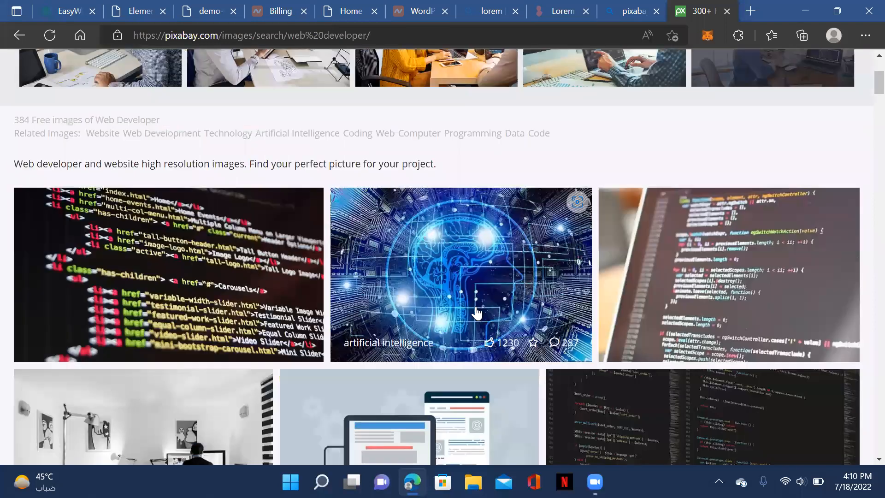
pyautogui.scroll(4, 493, 309)
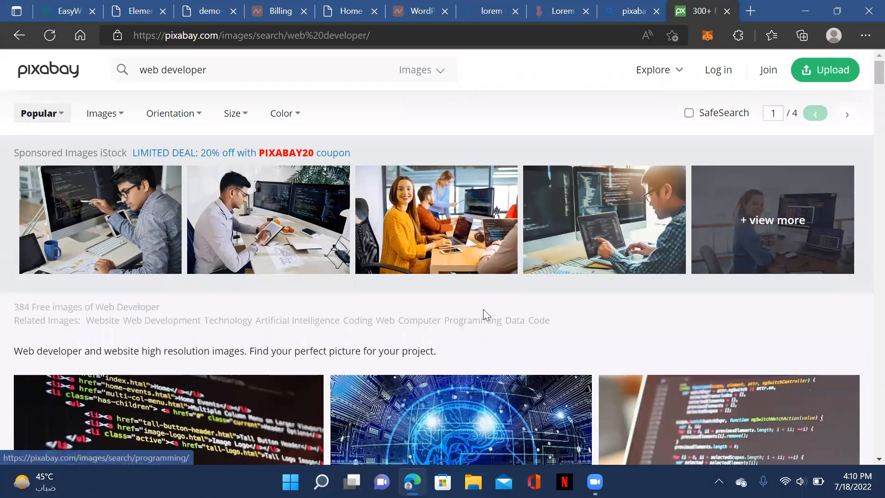
pyautogui.scroll(-3, 573, 304)
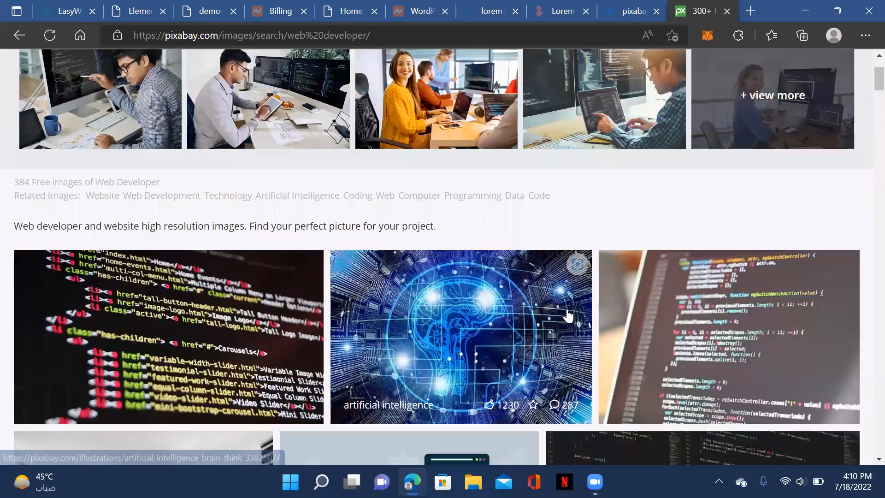
pyautogui.scroll(-8, 473, 311)
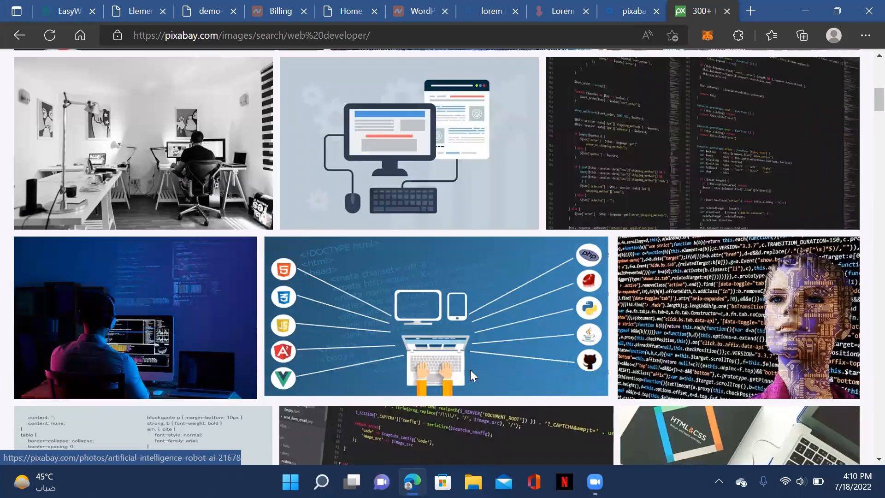
# - Copy the blue web developer illustration with the laptop and programming-language icons, and check the demo-web preview page before returning to Pixabay
pyautogui.rightClick(436, 331)
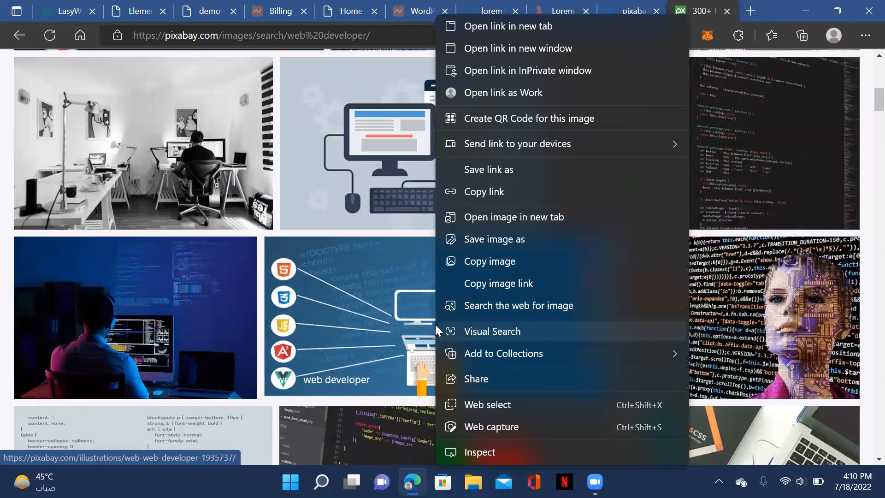
pyautogui.click(528, 264)
pyautogui.click(205, 11)
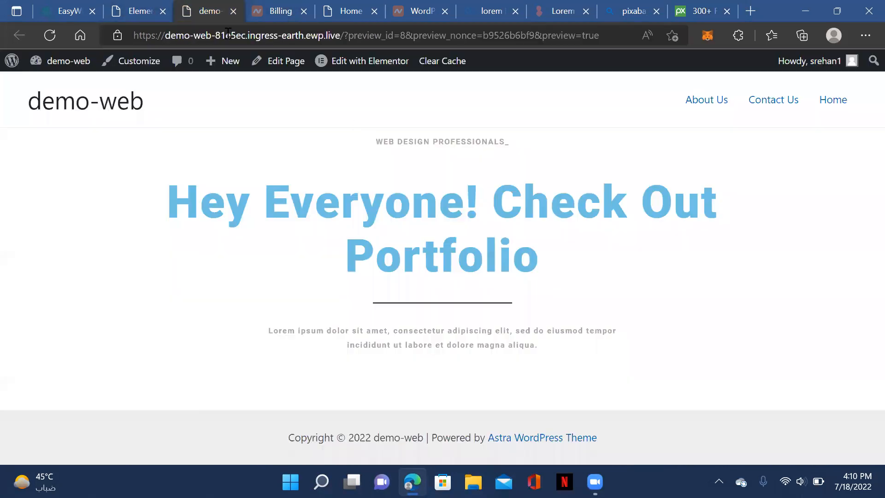
pyautogui.click(705, 11)
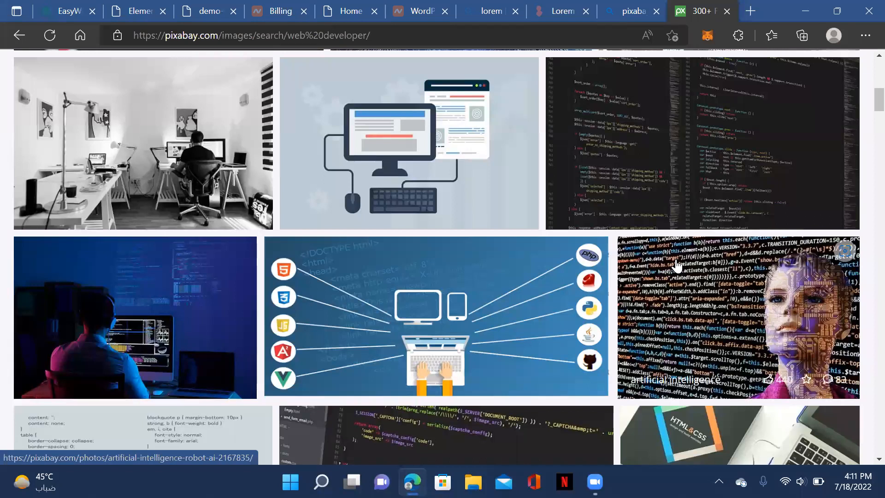
# - Look through more of the "web developer" images and search Pixabay for "website" instead
pyautogui.scroll(1, 676, 266)
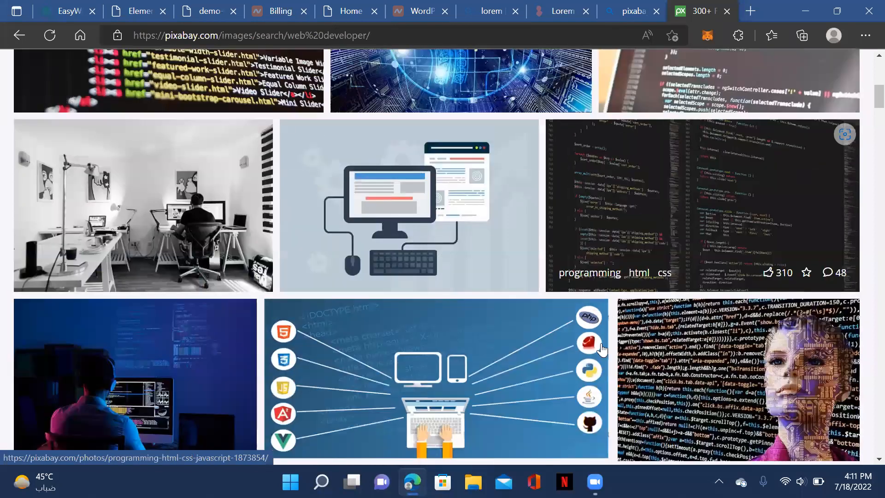
pyautogui.scroll(-4, 600, 325)
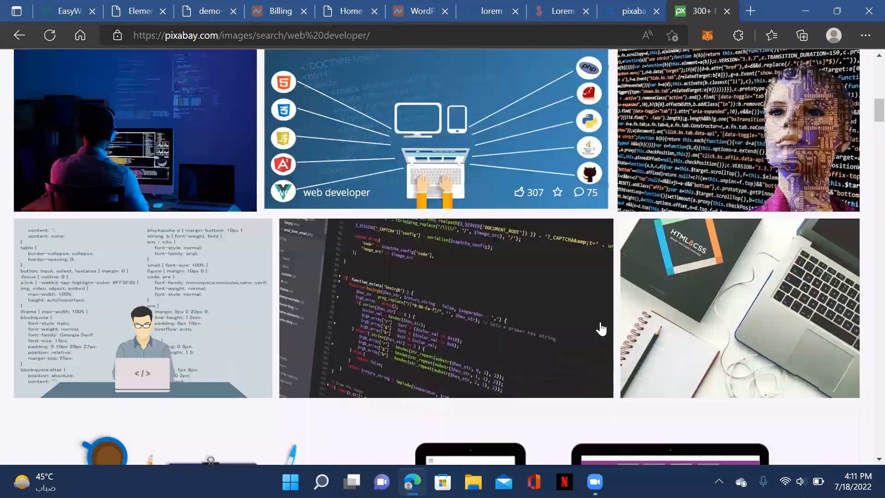
pyautogui.scroll(-5, 600, 319)
pyautogui.scroll(-2, 865, 251)
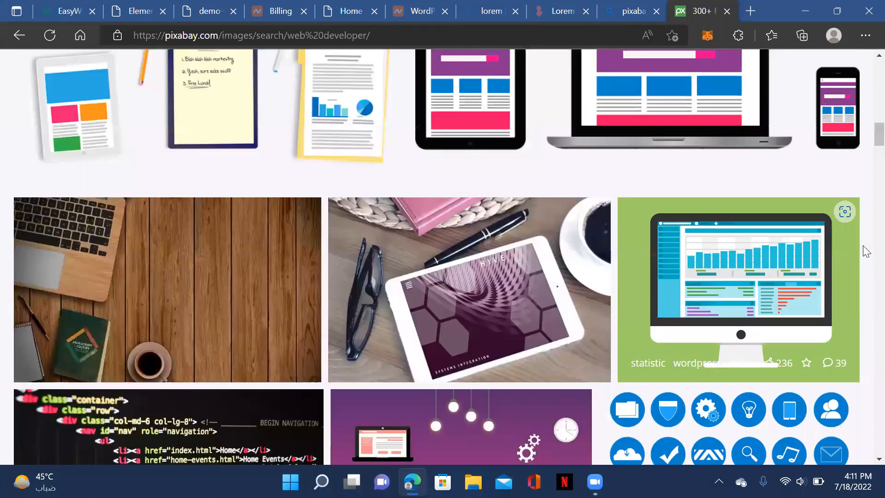
pyautogui.moveTo(878, 133); pyautogui.dragTo(866, 14)
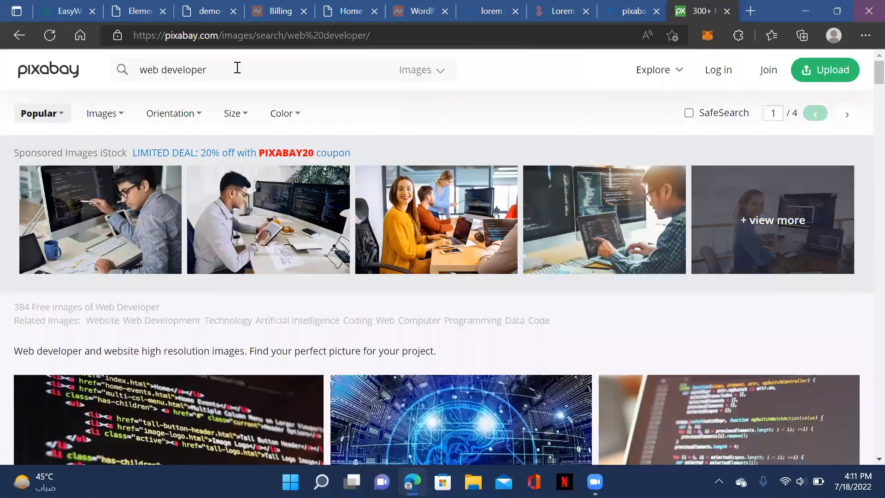
pyautogui.click(228, 68)
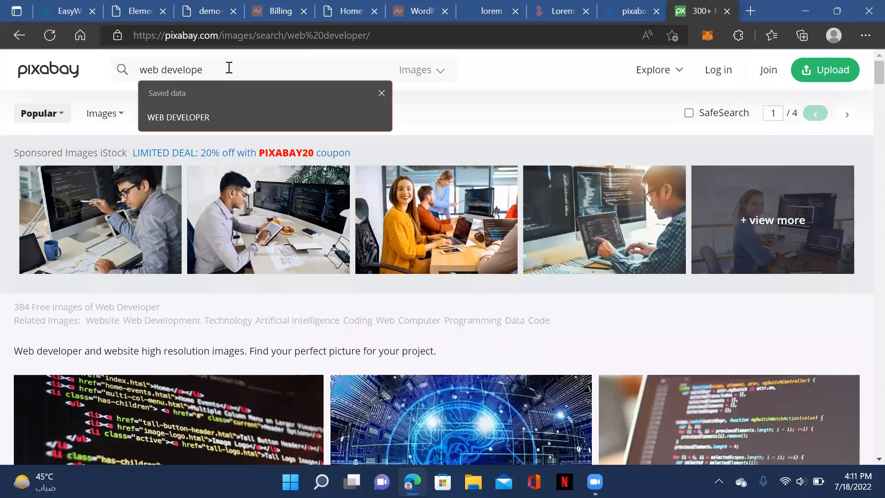
pyautogui.press('BackSpace')
pyautogui.write('SITE')
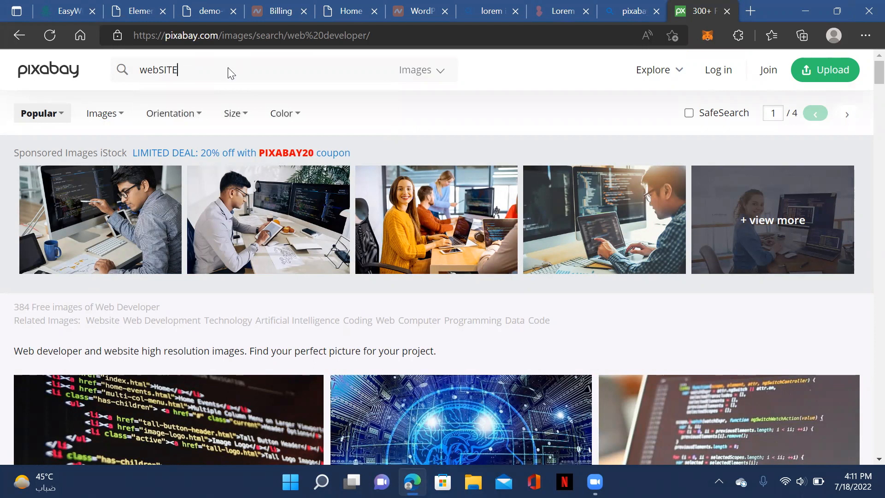
pyautogui.press('Return')
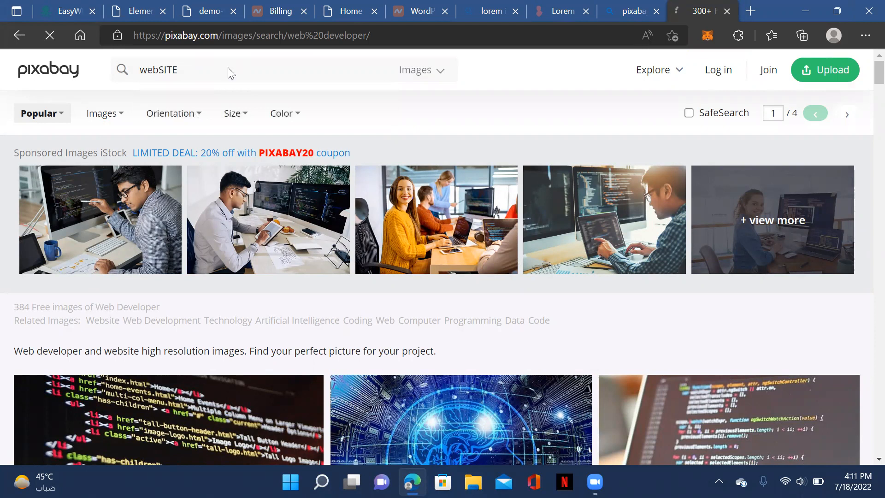
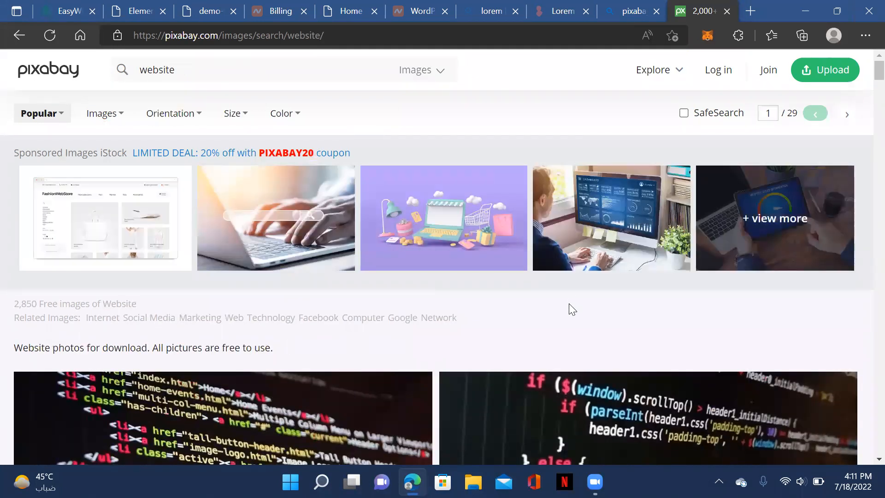
# - Find the blue WordPress logo illustration among the "website" results and save it to the Desktop as wordpress-581849__340
pyautogui.scroll(-4, 570, 306)
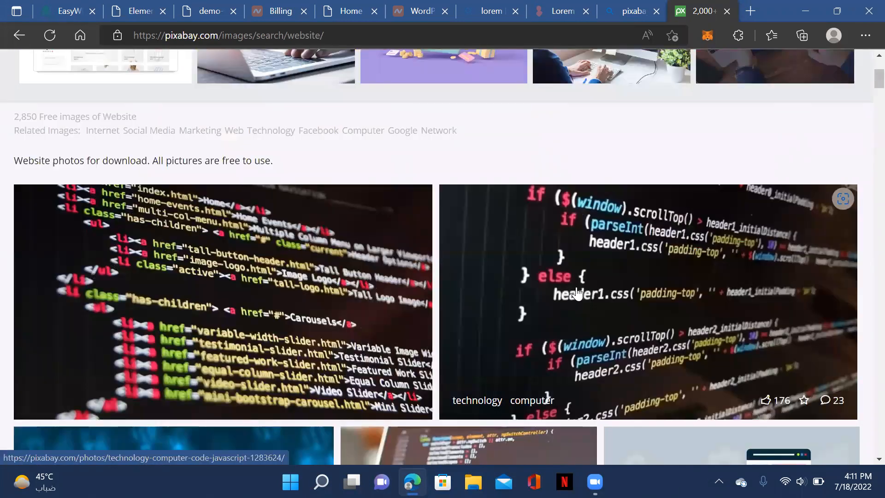
pyautogui.scroll(4, 574, 295)
pyautogui.scroll(-2, 571, 289)
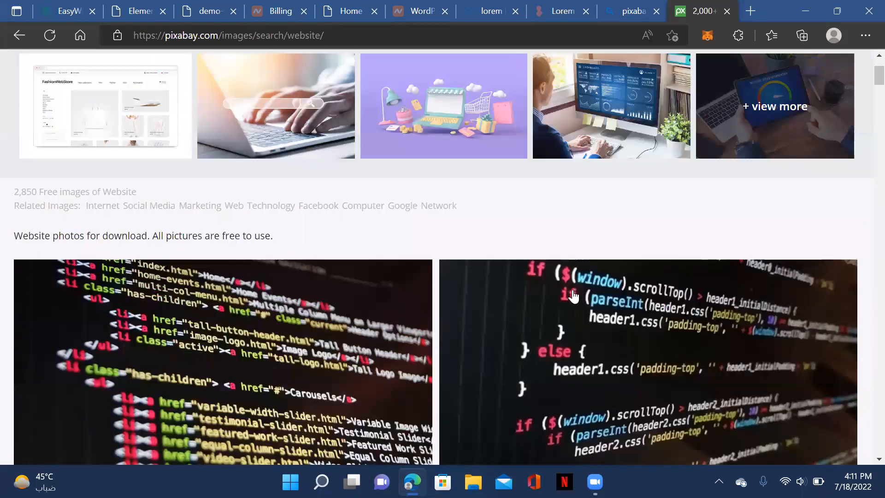
pyautogui.scroll(-6, 575, 295)
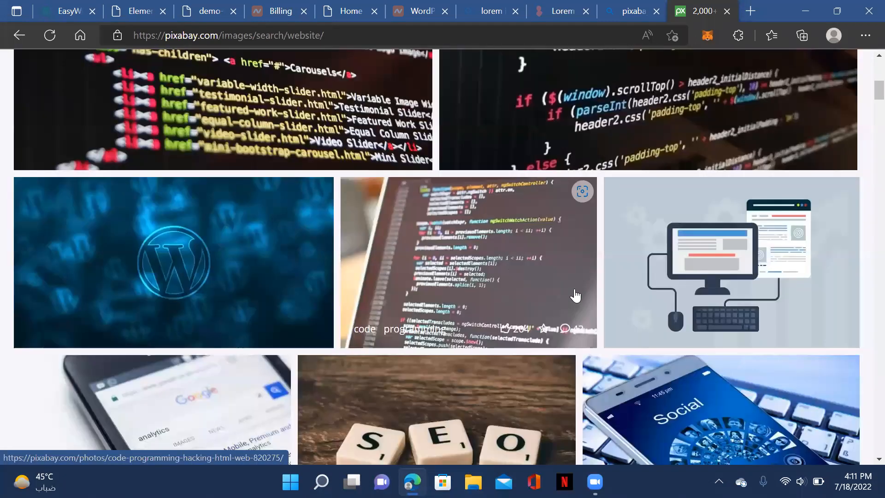
pyautogui.scroll(-1, 576, 295)
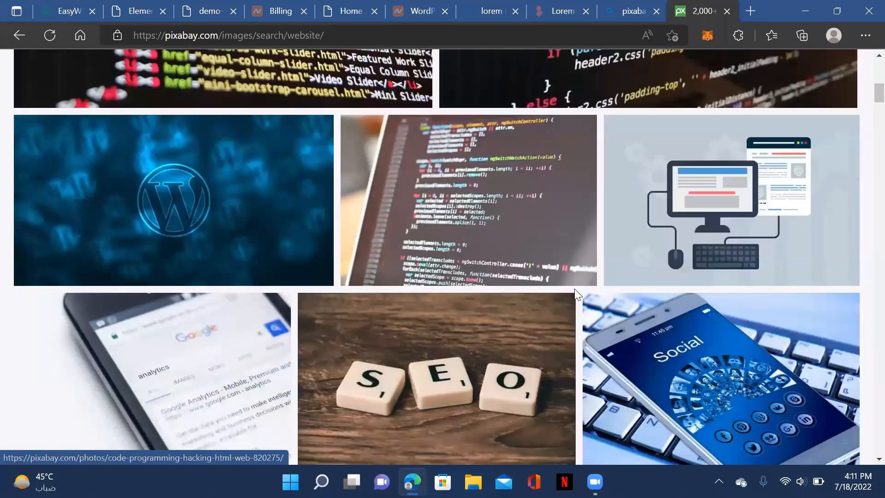
pyautogui.rightClick(180, 197)
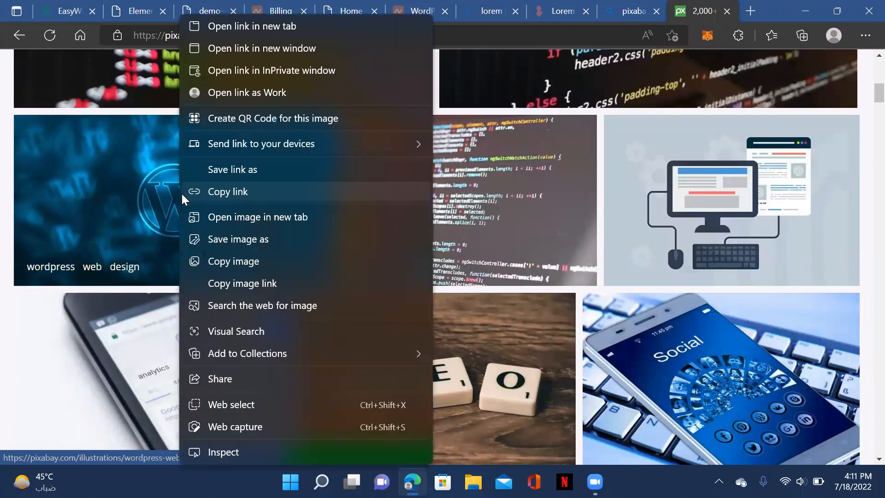
pyautogui.click(212, 240)
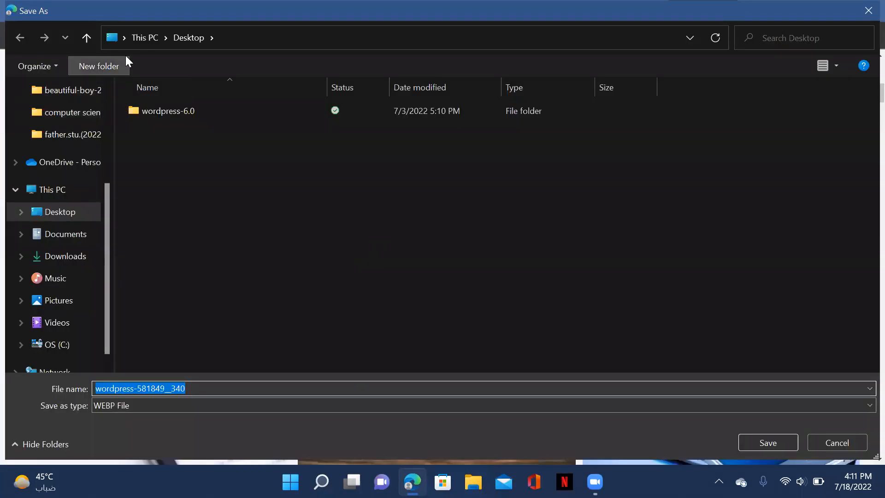
pyautogui.click(768, 440)
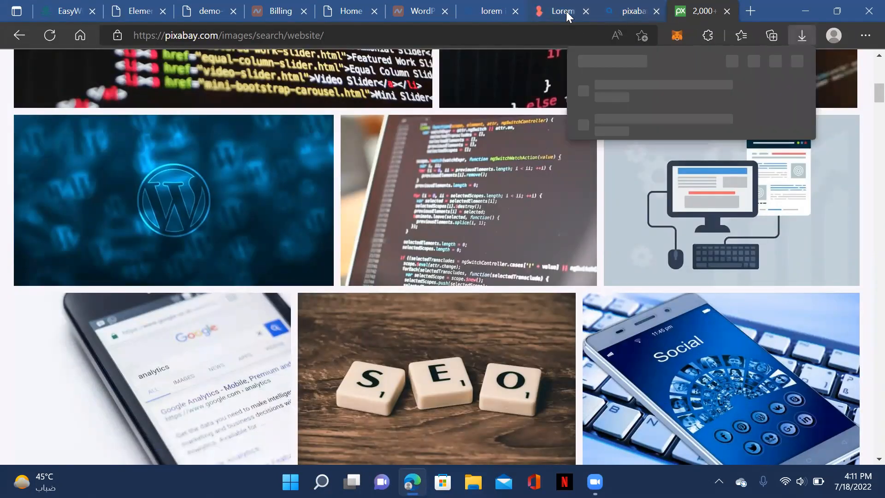
# - Return to the Elementor editor, set the hero column's background type to Classic and open the media chooser for its background image
pyautogui.click(194, 11)
pyautogui.click(126, 12)
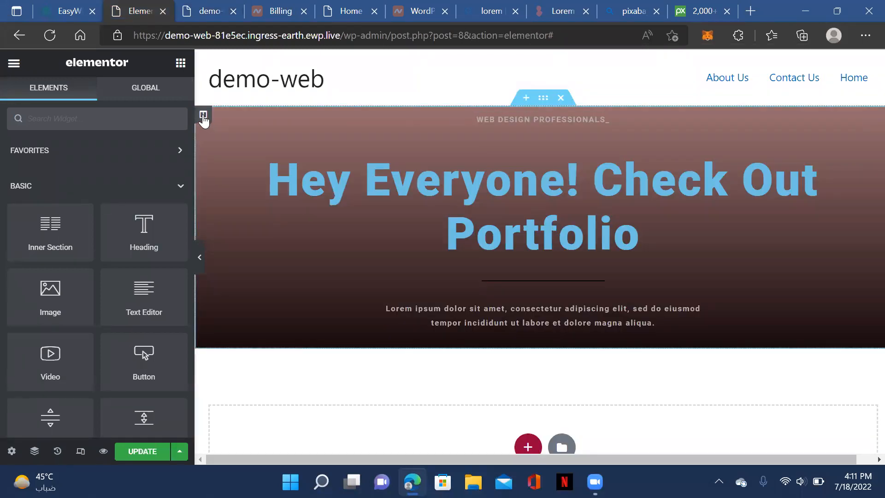
pyautogui.click(194, 117)
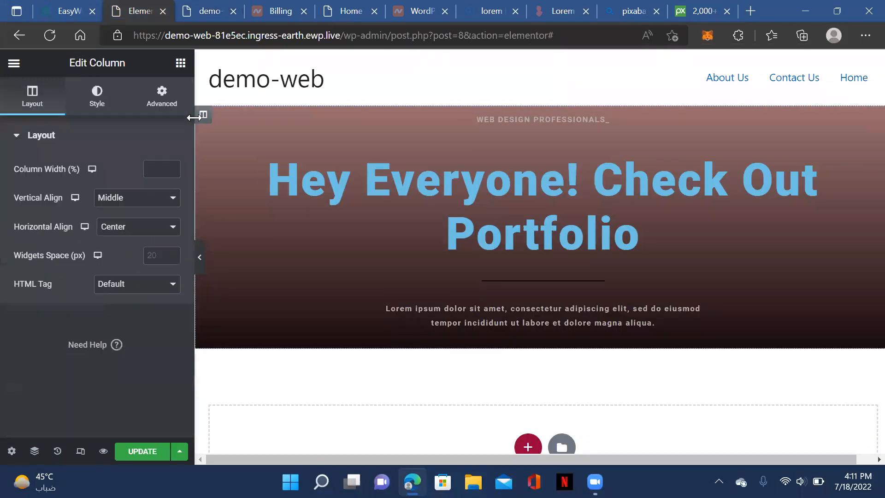
pyautogui.click(105, 101)
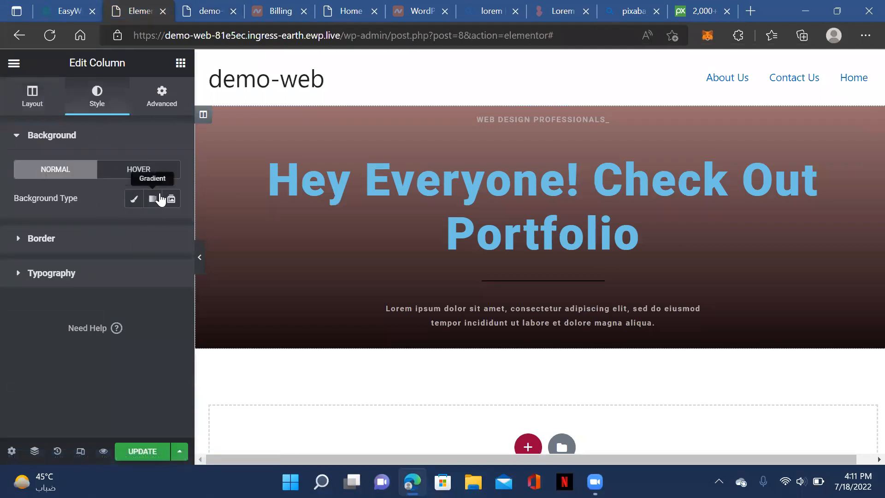
pyautogui.click(134, 199)
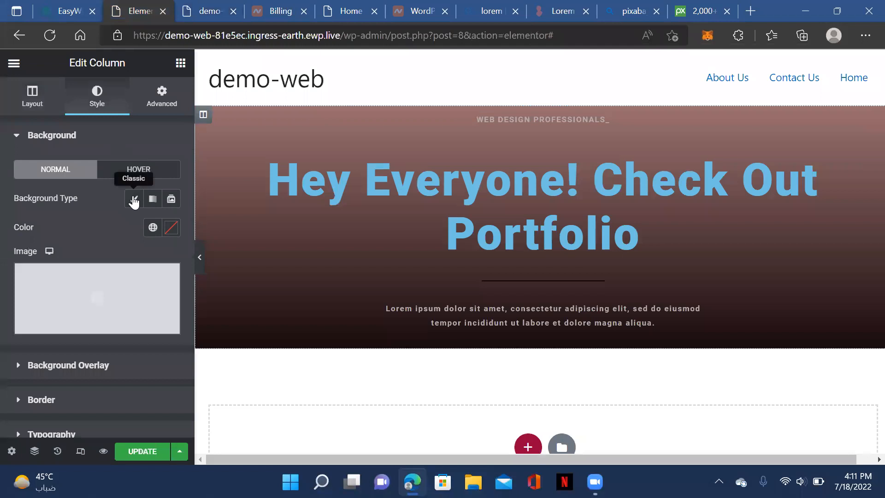
pyautogui.click(110, 299)
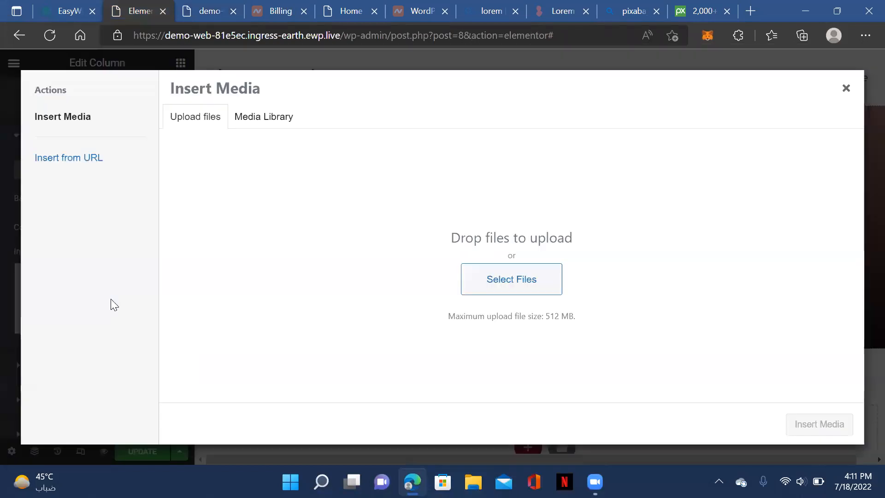
pyautogui.click(512, 286)
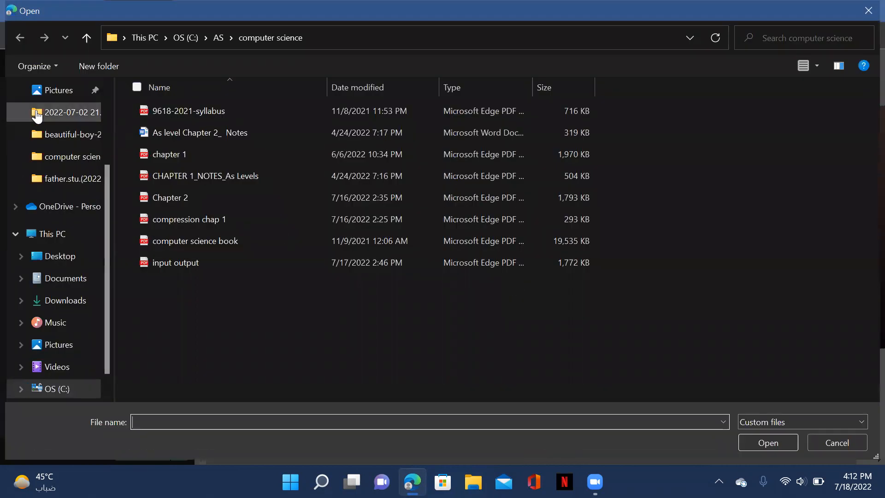
pyautogui.click(866, 13)
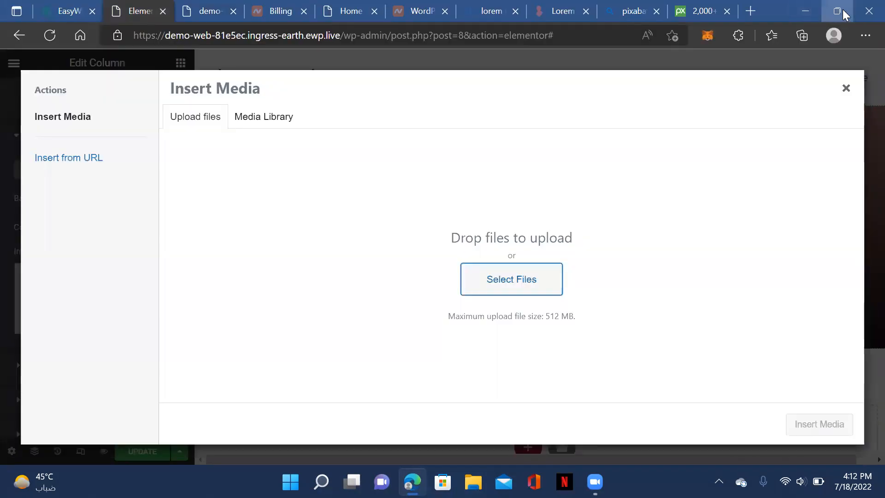
pyautogui.click(842, 10)
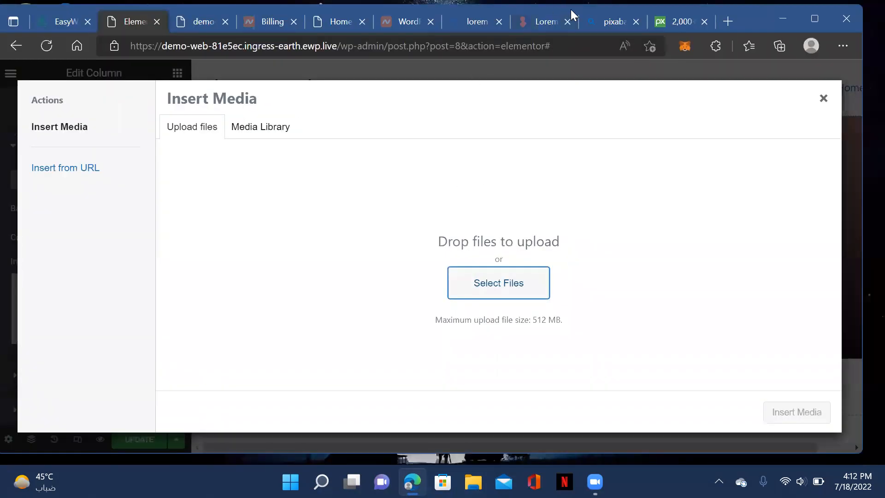
pyautogui.doubleClick(759, 32)
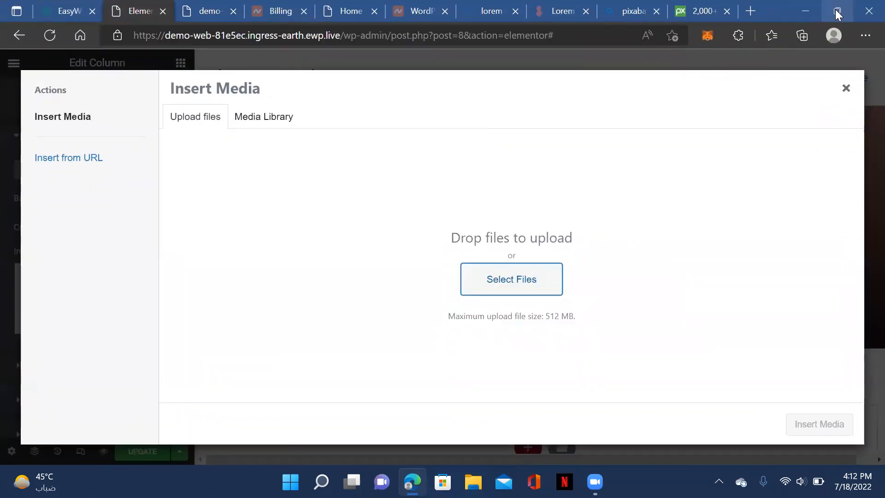
# - Upload wordpress-581849__340.webp from the desktop by dropping it into the media uploader, and insert it as the hero column's background image
pyautogui.click(840, 10)
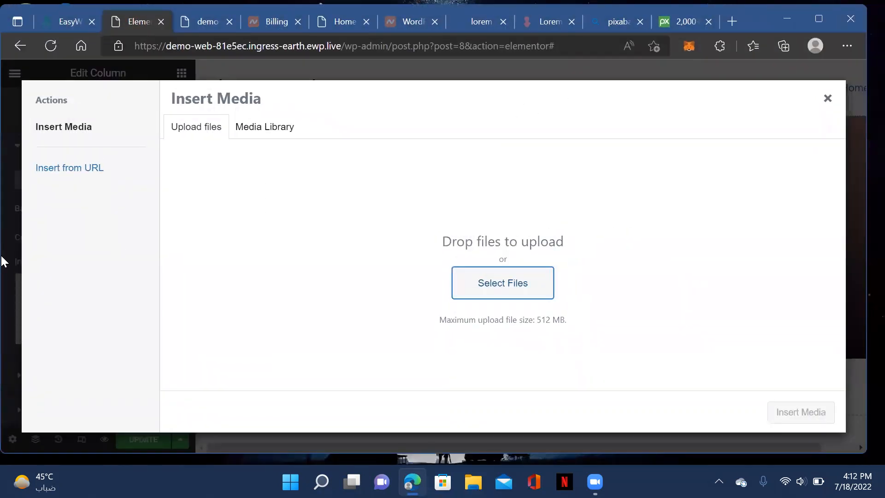
pyautogui.hotkey('ctrl', 'a')
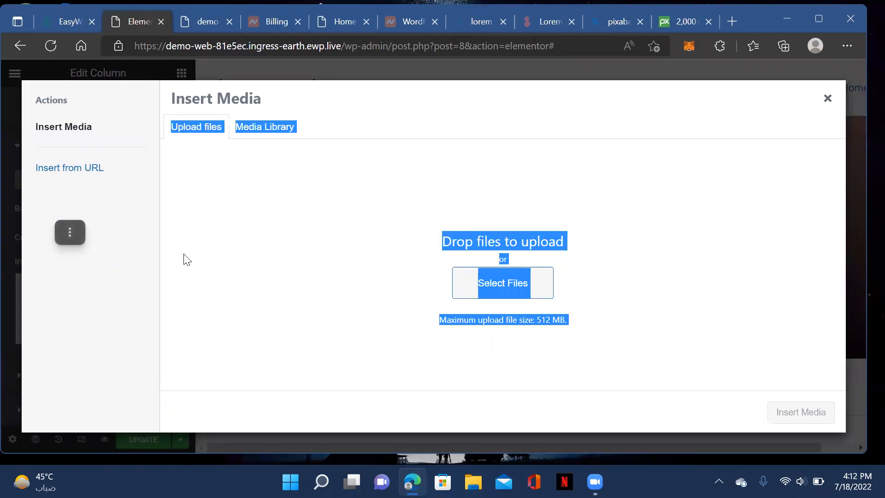
pyautogui.click(271, 274)
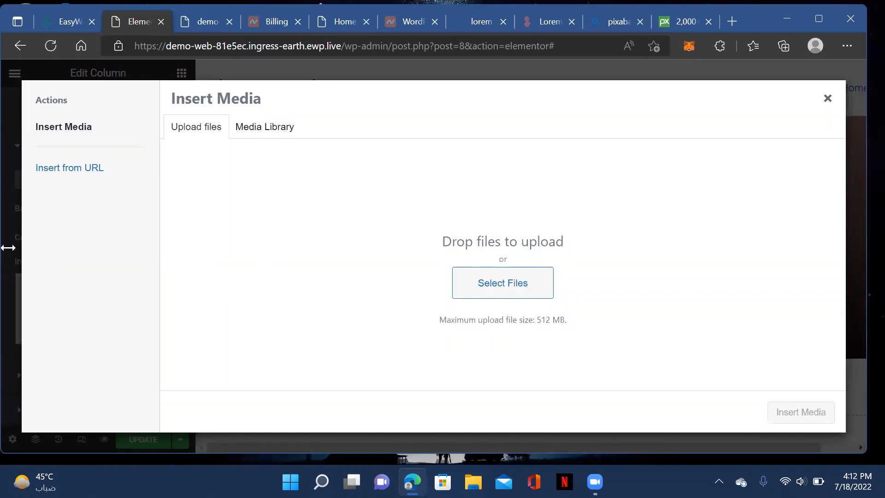
pyautogui.moveTo(13, 252); pyautogui.dragTo(121, 252)
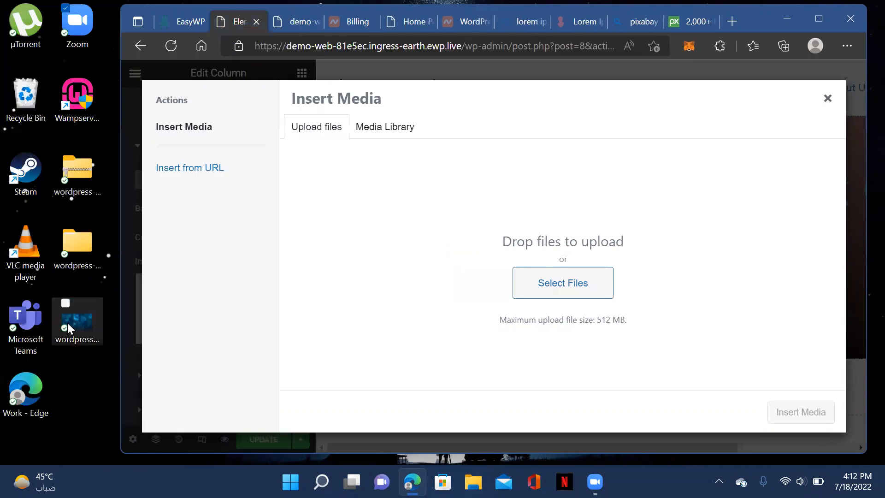
pyautogui.moveTo(72, 324); pyautogui.dragTo(598, 286)
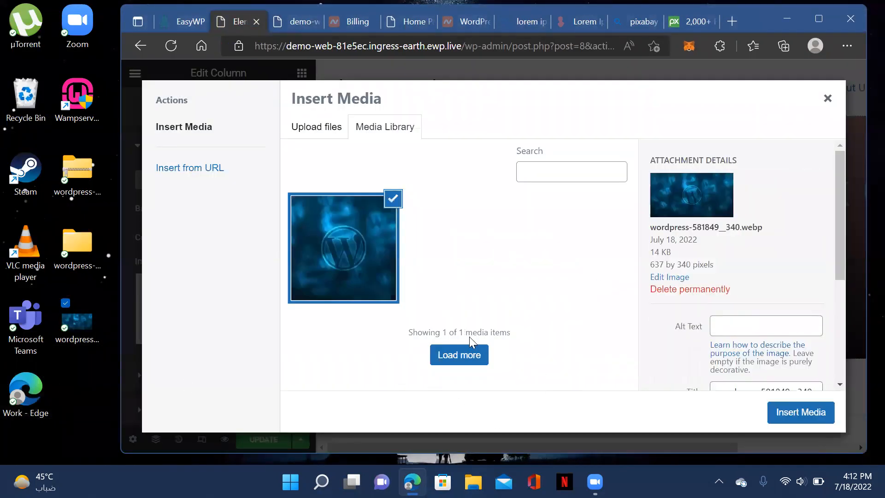
pyautogui.click(815, 412)
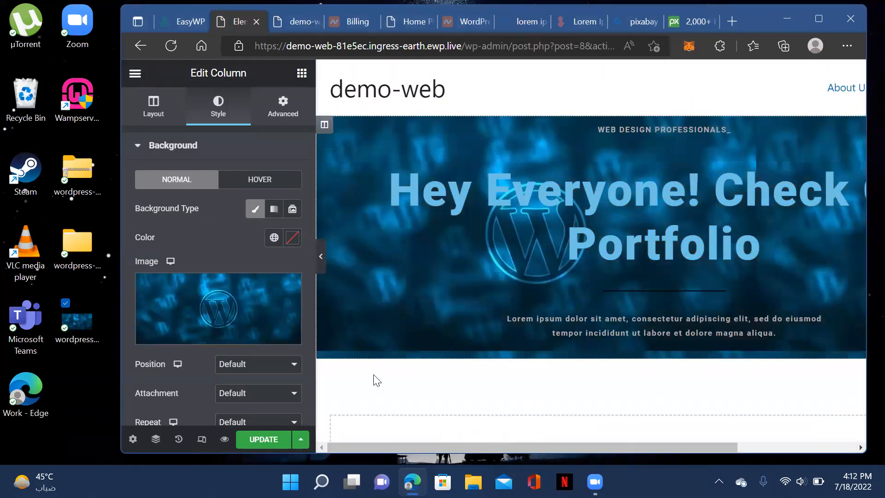
pyautogui.click(816, 19)
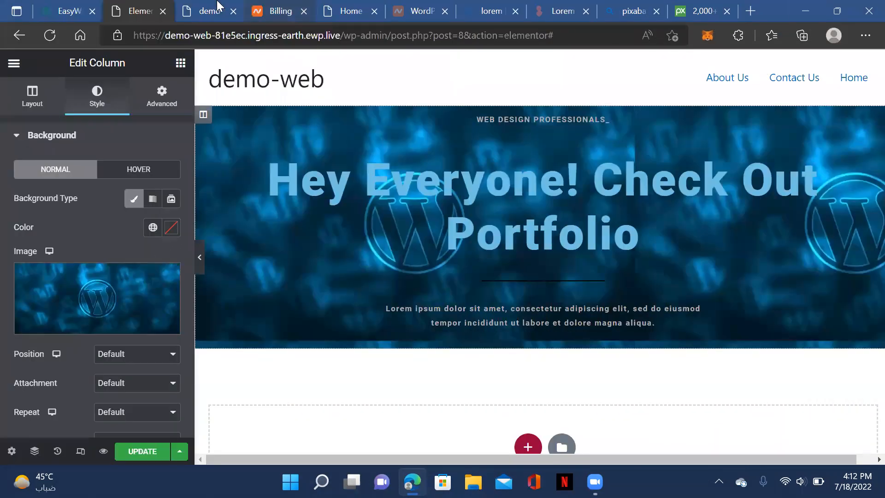
# - Update the page with the new background image and reload the demo-web preview to check the hero section
pyautogui.click(212, 6)
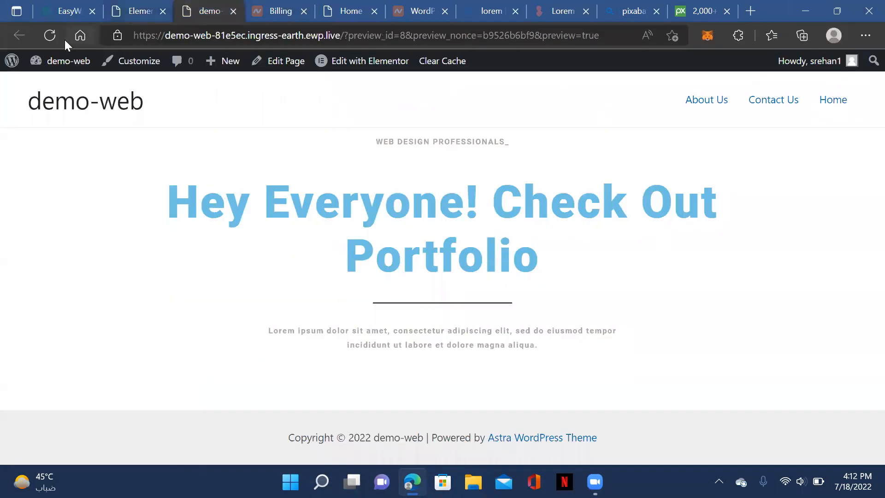
pyautogui.click(107, 14)
pyautogui.click(154, 456)
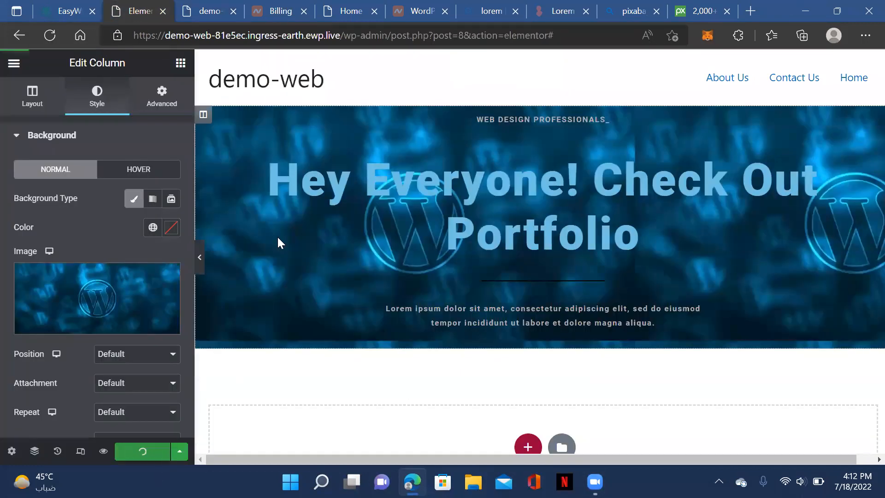
pyautogui.click(210, 11)
pyautogui.click(52, 37)
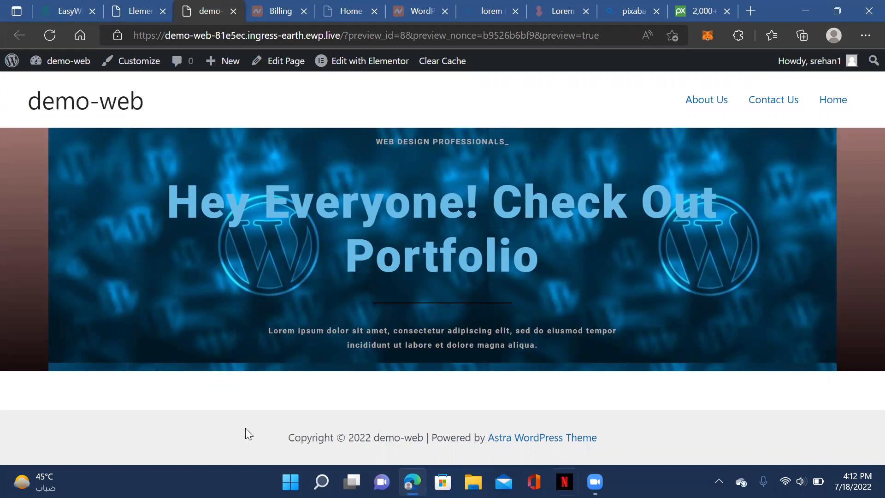
# - Back in the Elementor editor, set the position of the hero column's background image to Center Center
pyautogui.click(135, 12)
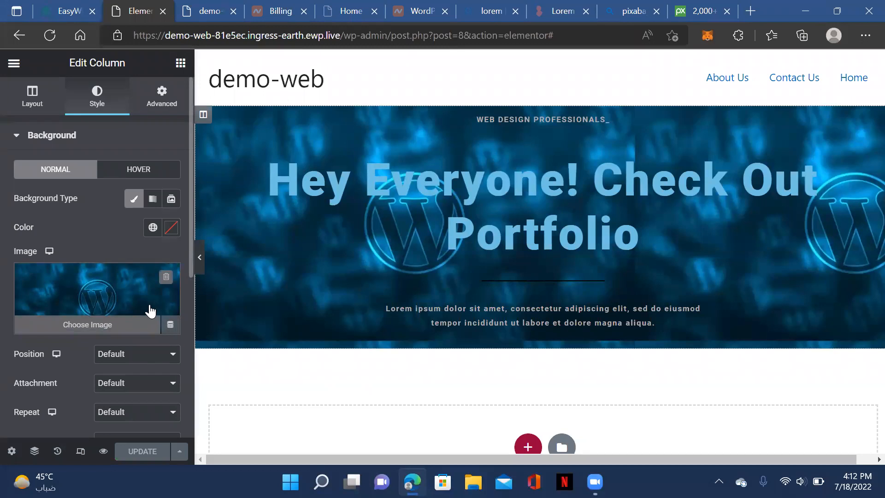
pyautogui.click(157, 354)
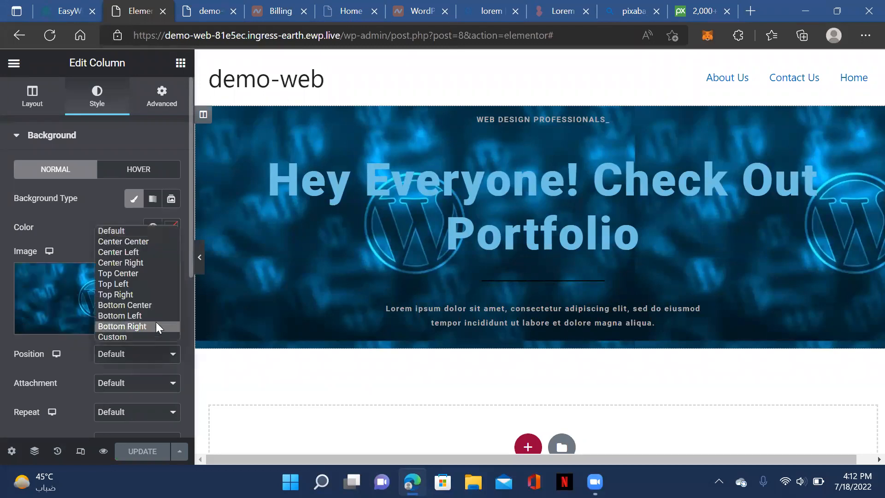
pyautogui.click(151, 242)
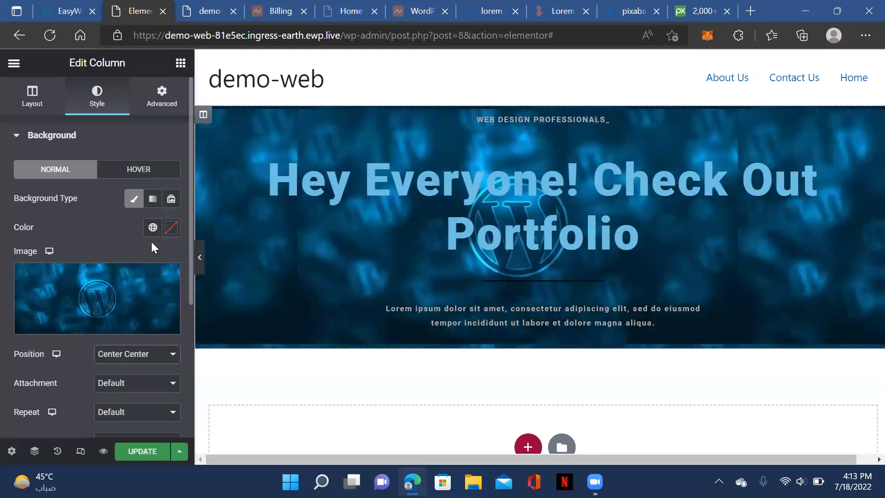
# - Set the hero column's background image to No-repeat and its size to Cover
pyautogui.click(134, 387)
pyautogui.click(134, 387)
pyautogui.click(137, 417)
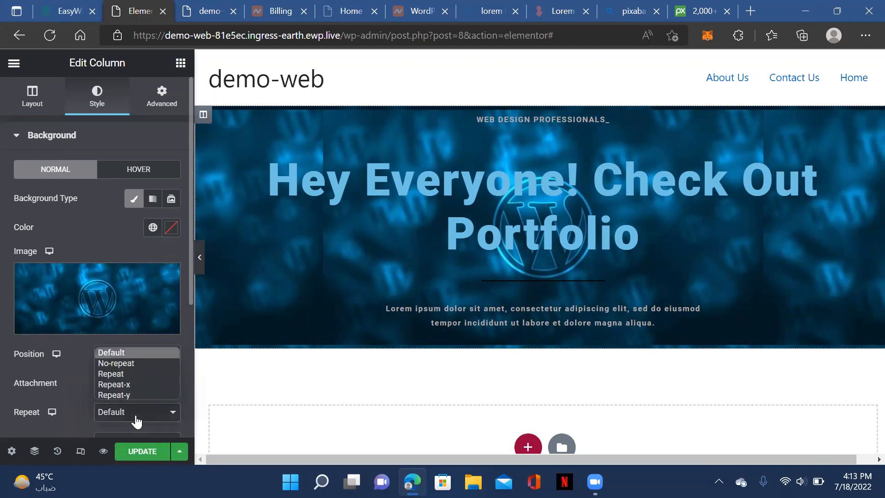
pyautogui.click(141, 359)
pyautogui.scroll(-5, 186, 290)
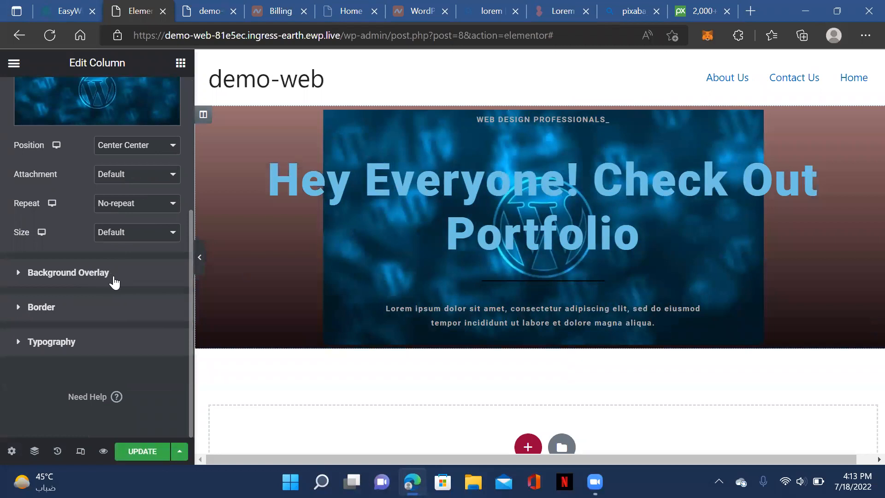
pyautogui.click(131, 240)
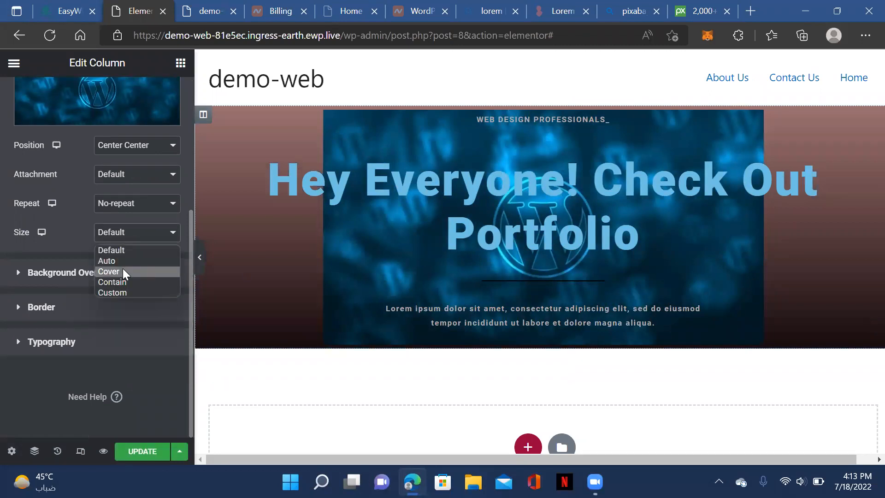
pyautogui.click(123, 269)
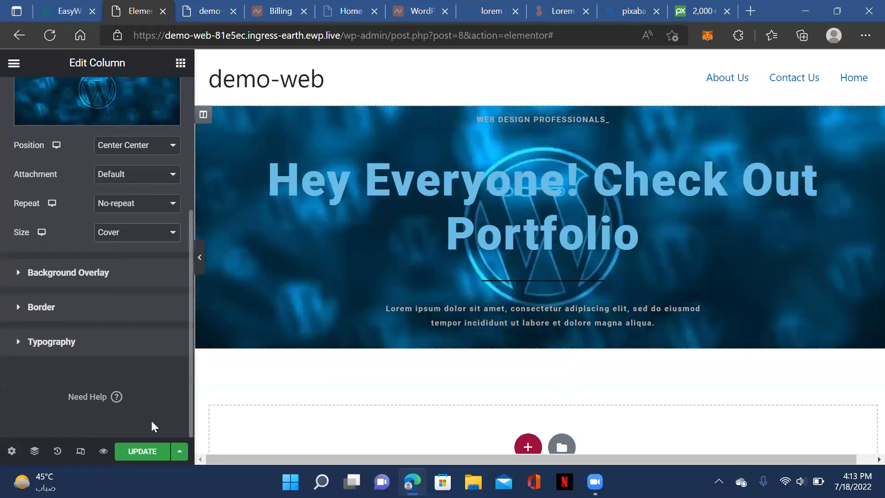
# - Save the background display settings to the page and refresh the demo-web preview
pyautogui.click(142, 446)
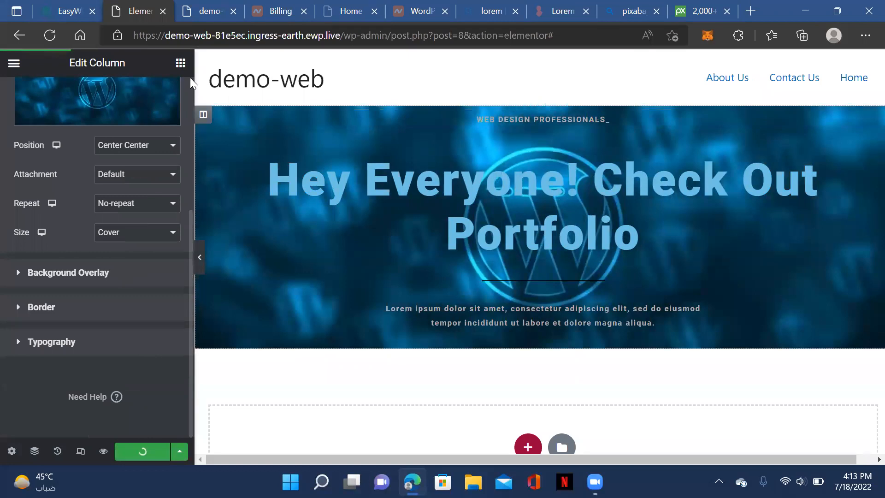
pyautogui.click(192, 13)
pyautogui.click(50, 35)
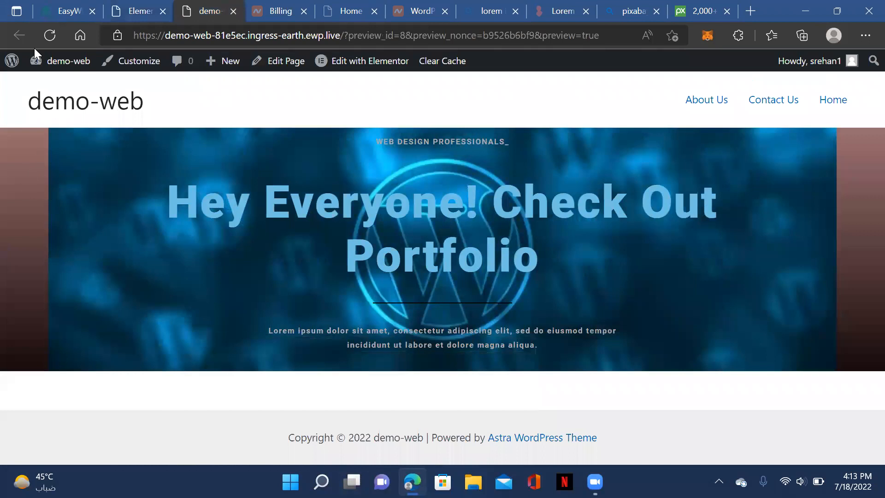
# - Back in the Elementor editor, set the text color of the "WEB DESIGN PROFESSIONALS_" line to white (#FFFFFF)
pyautogui.click(141, 14)
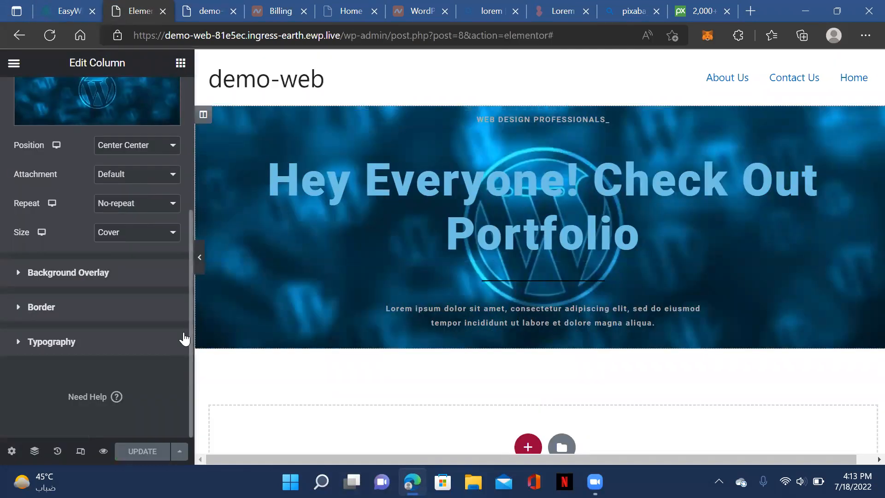
pyautogui.moveTo(189, 338); pyautogui.dragTo(182, 165)
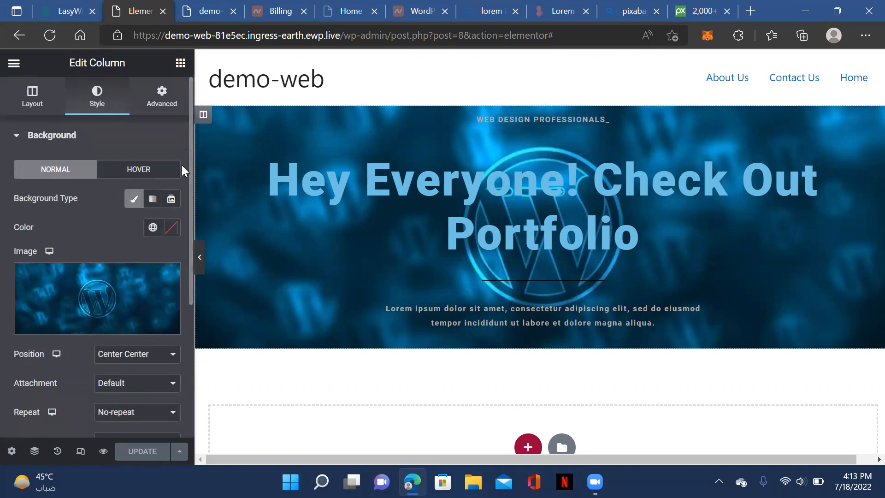
pyautogui.click(447, 191)
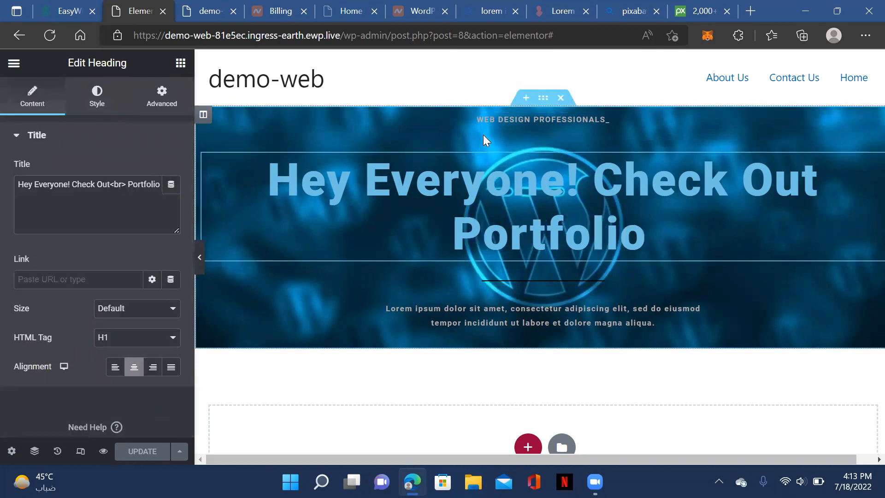
pyautogui.tripleClick(516, 119)
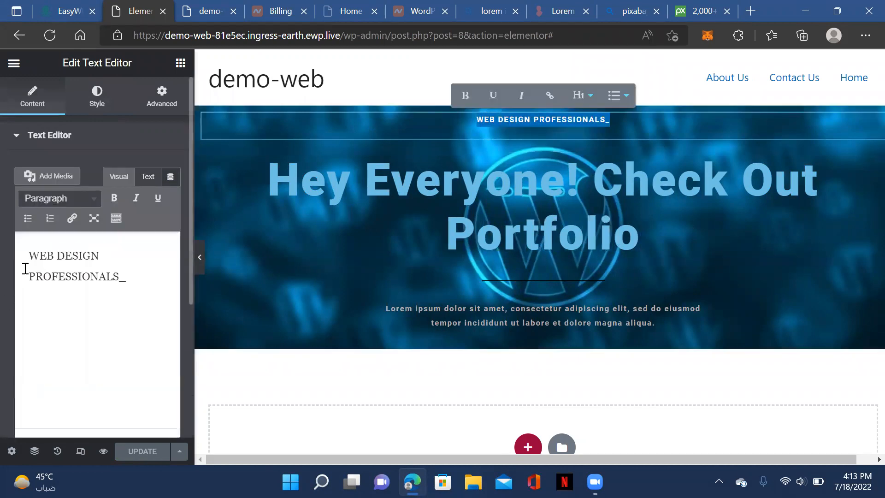
pyautogui.click(94, 98)
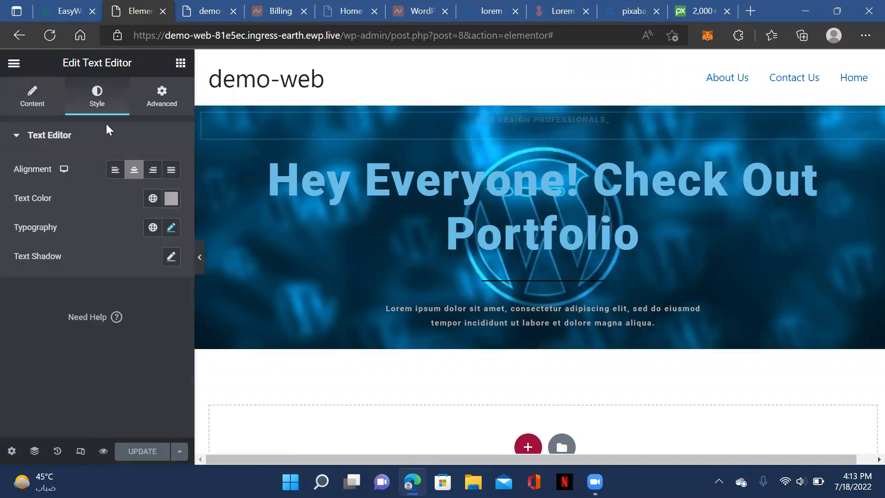
pyautogui.click(172, 200)
pyautogui.moveTo(104, 286); pyautogui.dragTo(101, 242)
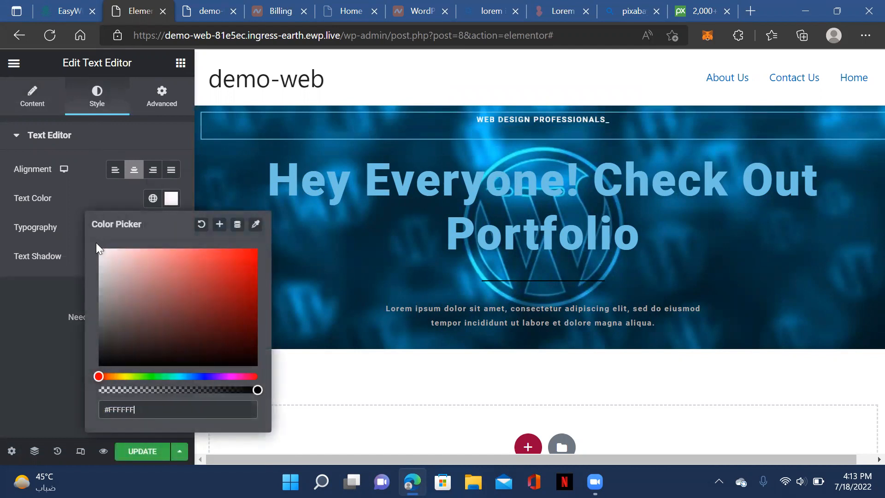
# - Change the text color of the hero heading "Hey Everyone! Check Out Portfolio" to light grey #E4E4E4
pyautogui.tripleClick(297, 175)
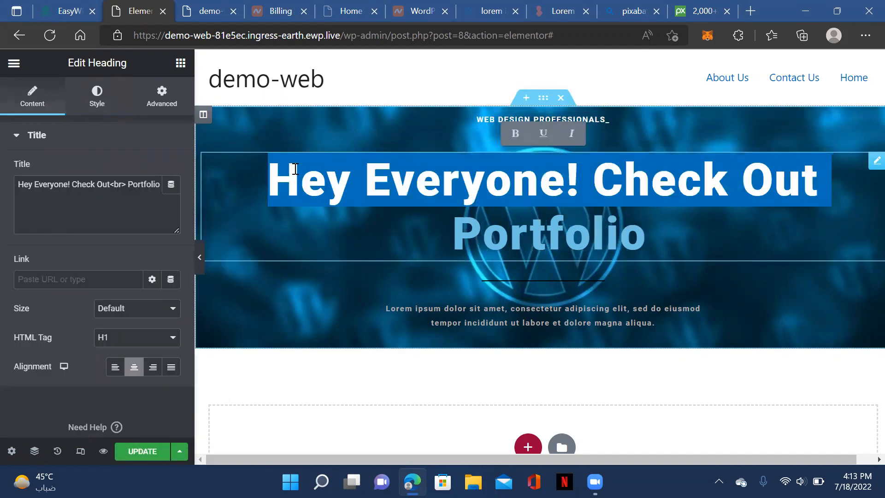
pyautogui.hotkey('ctrl', 'a')
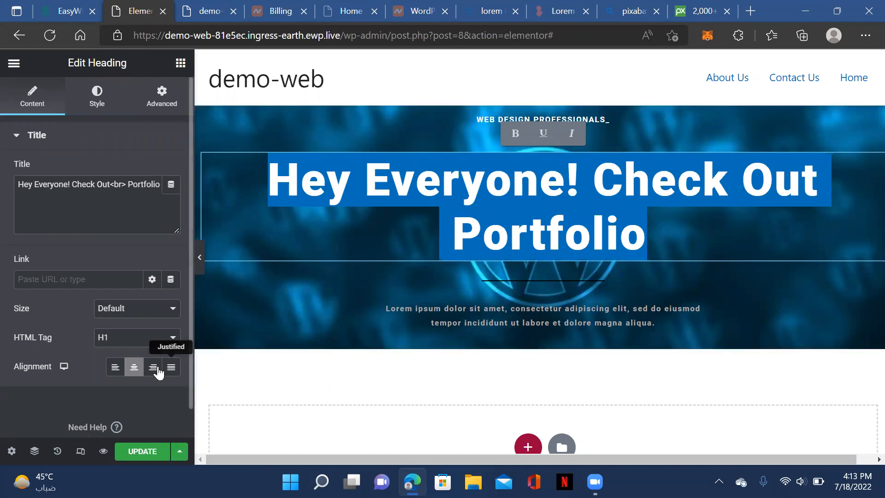
pyautogui.click(101, 104)
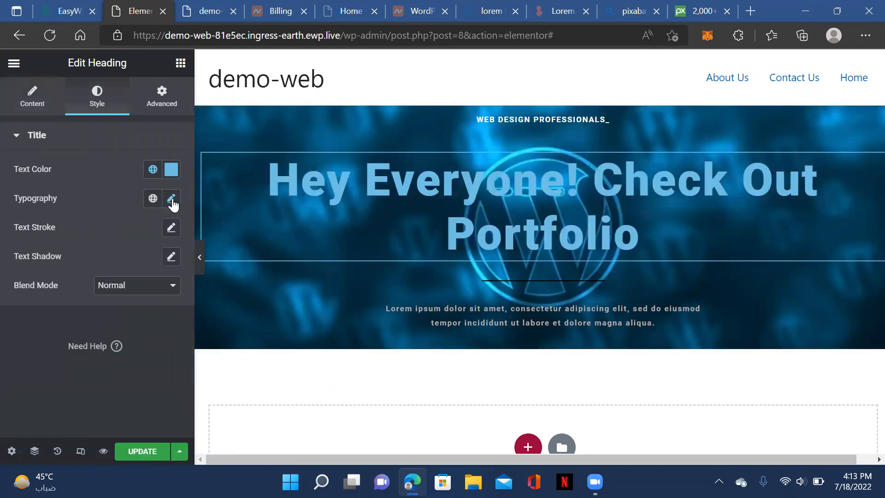
pyautogui.click(171, 198)
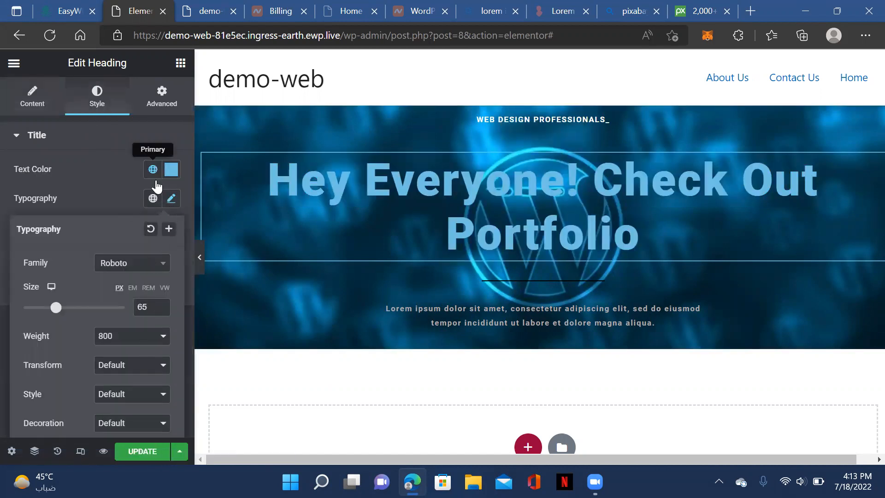
pyautogui.click(171, 171)
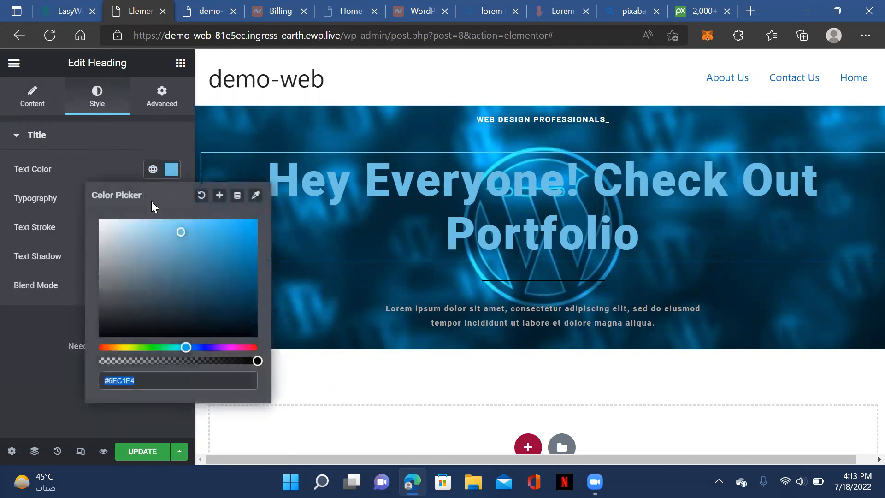
pyautogui.moveTo(178, 232); pyautogui.dragTo(82, 231)
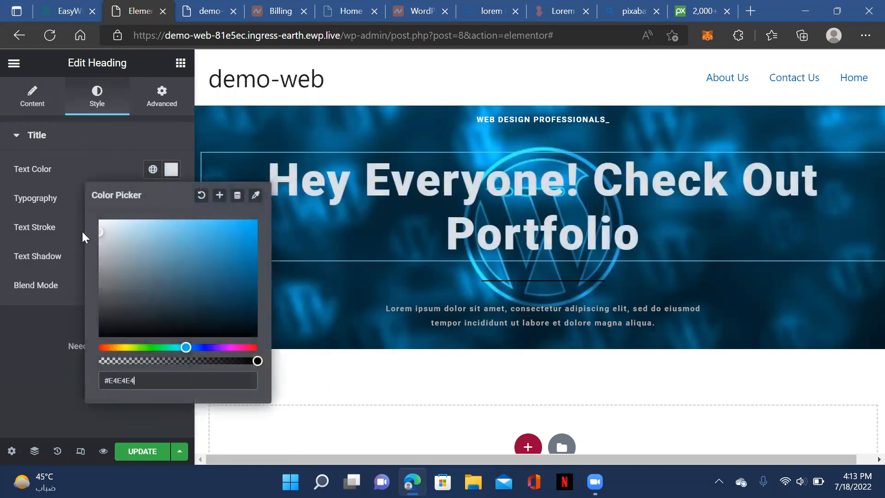
# - Set the text color of the lorem ipsum paragraph below the divider to near-white #FFFBFB
pyautogui.tripleClick(421, 310)
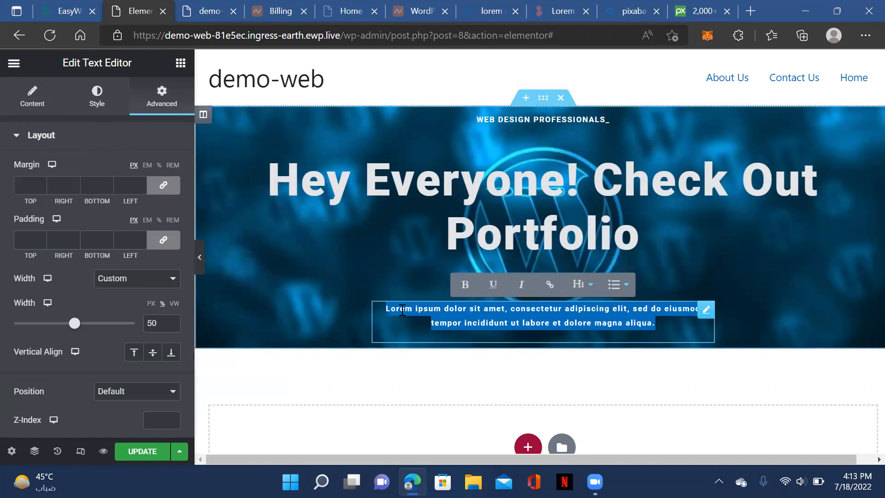
pyautogui.click(114, 106)
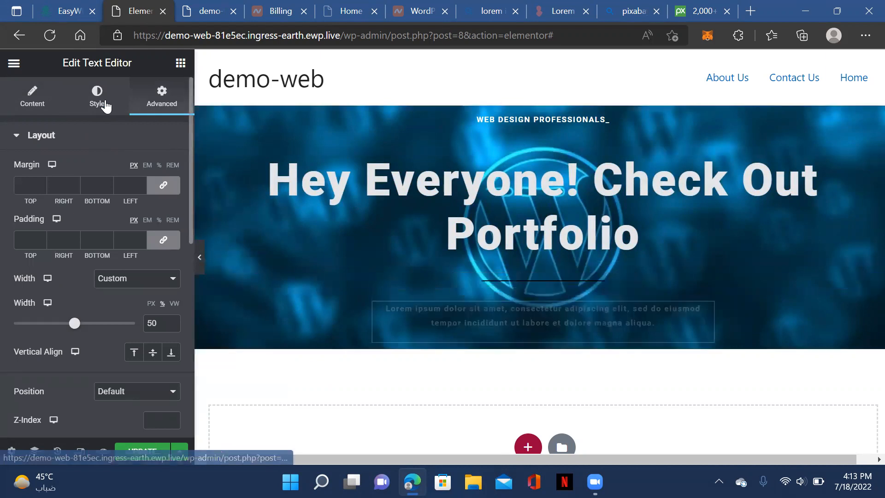
pyautogui.click(174, 199)
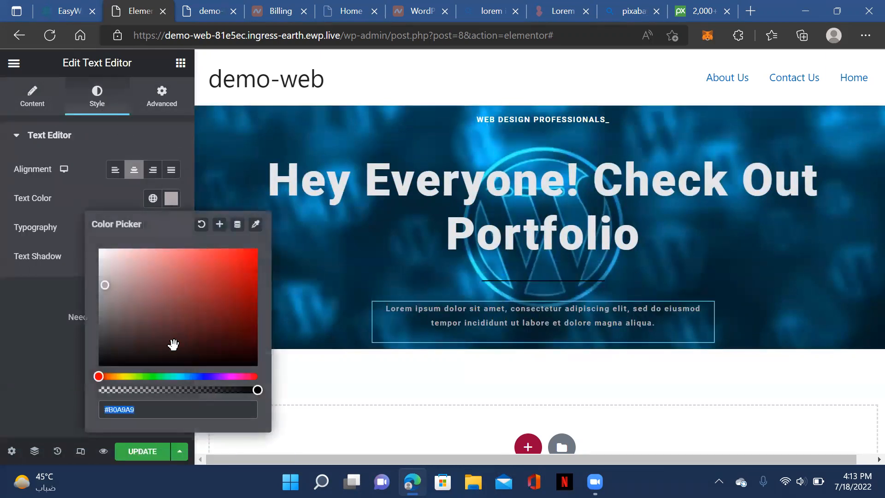
pyautogui.moveTo(103, 287); pyautogui.dragTo(101, 247)
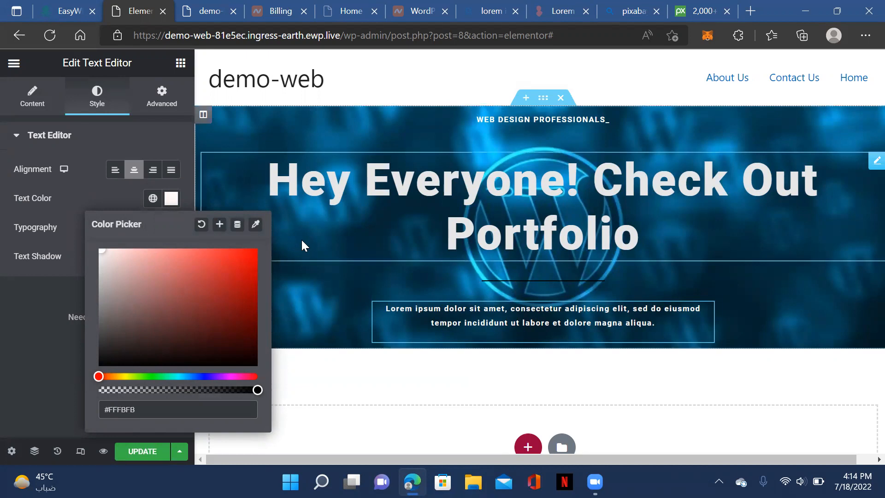
pyautogui.click(323, 295)
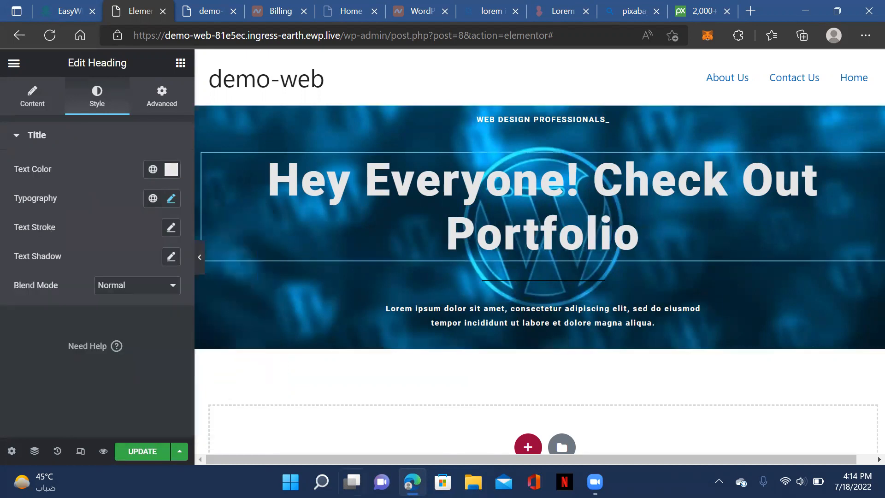
# - Look through the hero column's background settings, including the global colors and the Slideshow type, keeping the Classic image background
pyautogui.moveTo(394, 124)
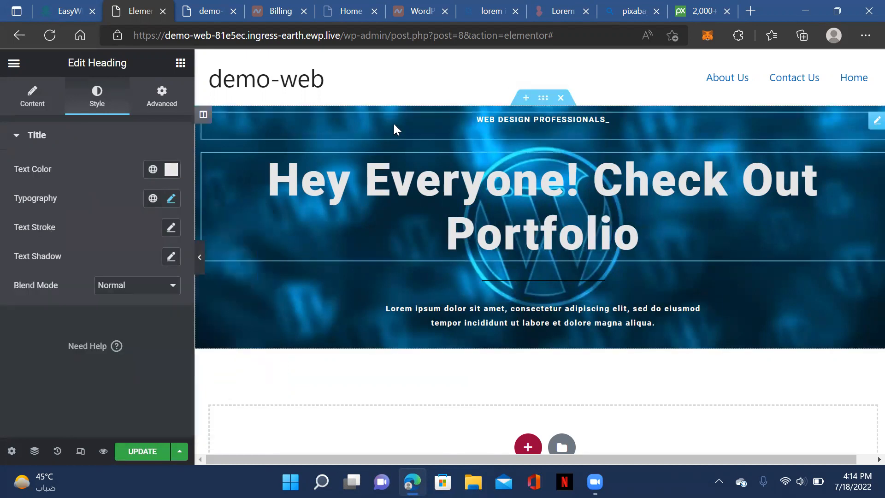
pyautogui.click(202, 115)
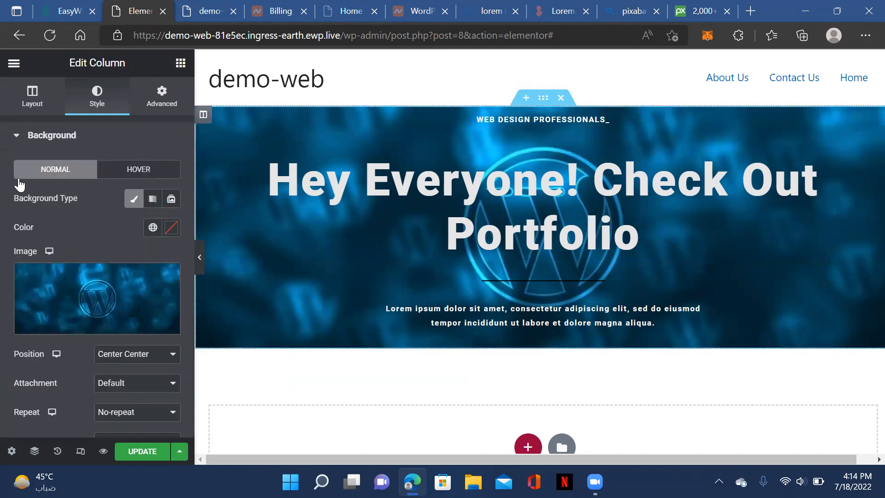
pyautogui.scroll(-2, 166, 295)
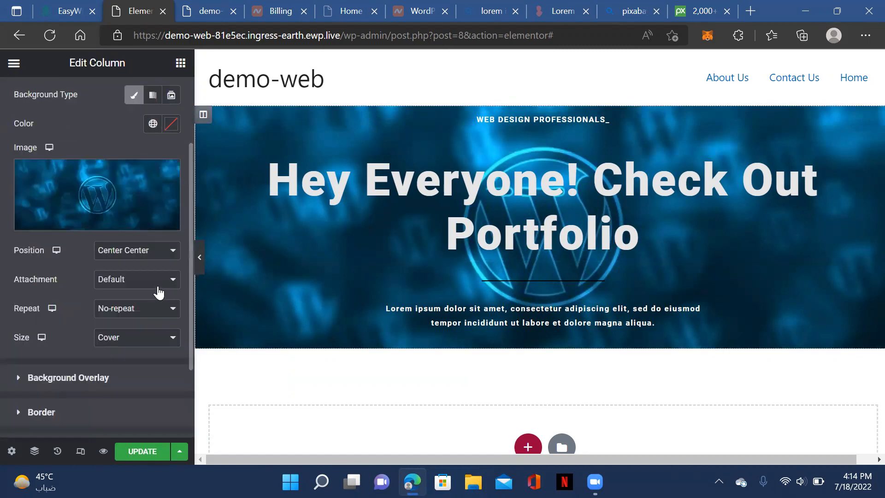
pyautogui.scroll(2, 157, 292)
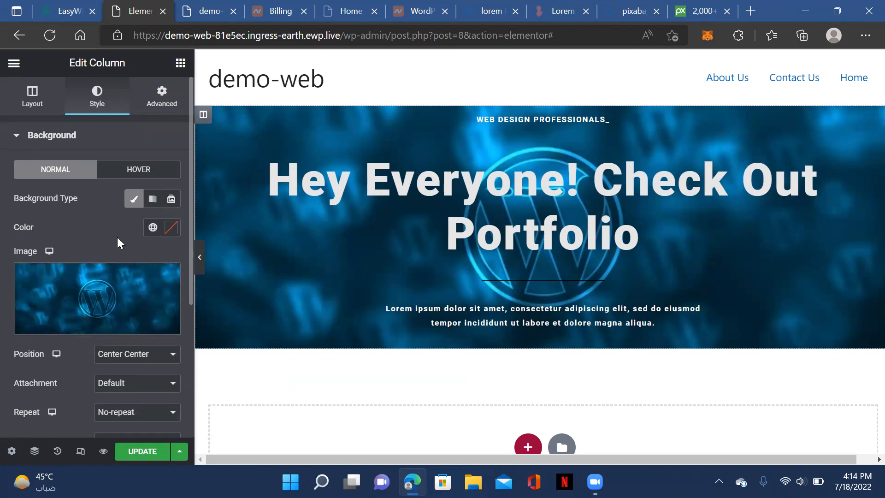
pyautogui.click(152, 227)
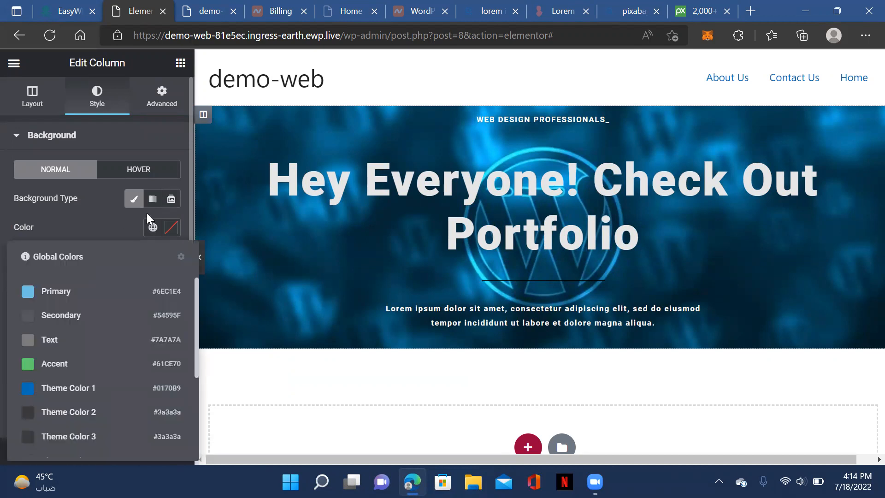
pyautogui.scroll(-5, 116, 330)
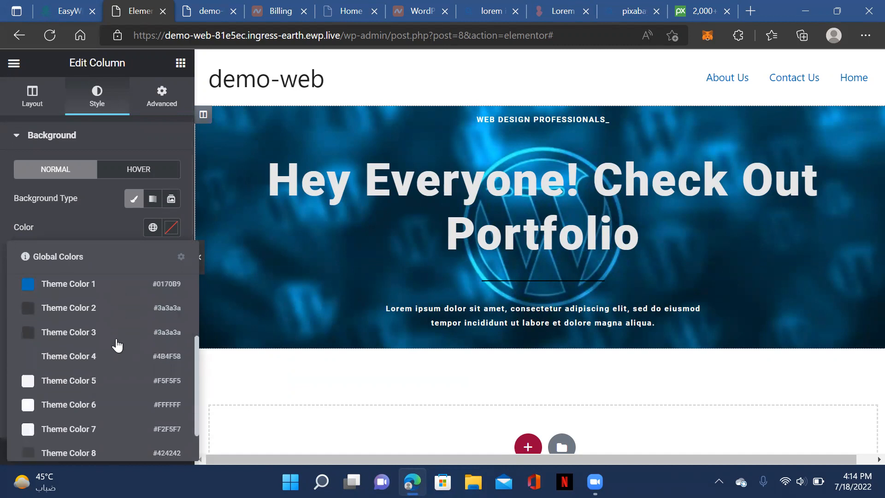
pyautogui.scroll(5, 116, 330)
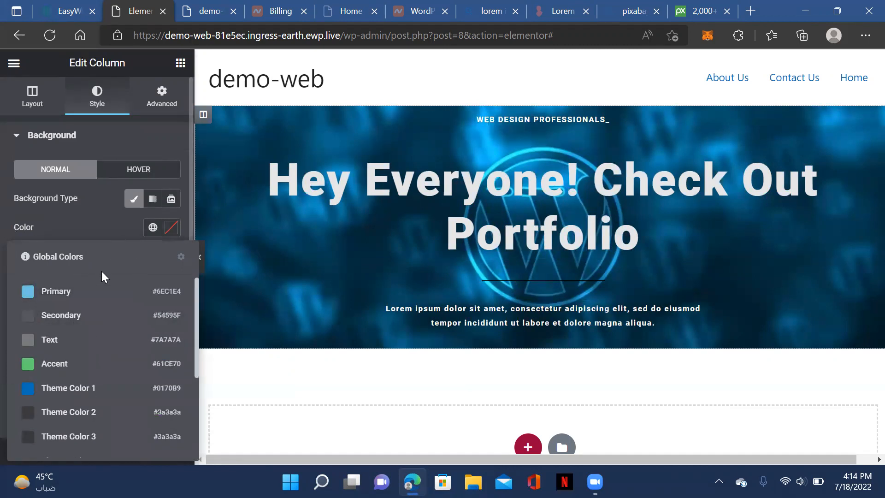
pyautogui.click(116, 220)
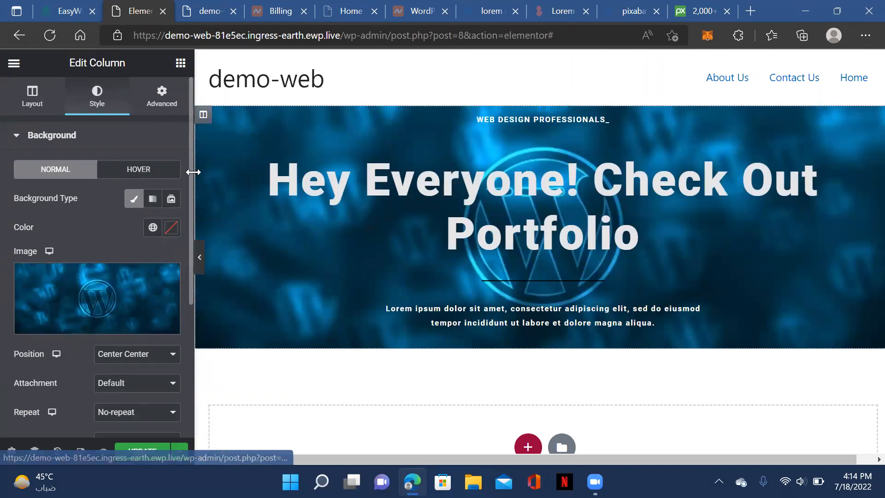
pyautogui.click(171, 202)
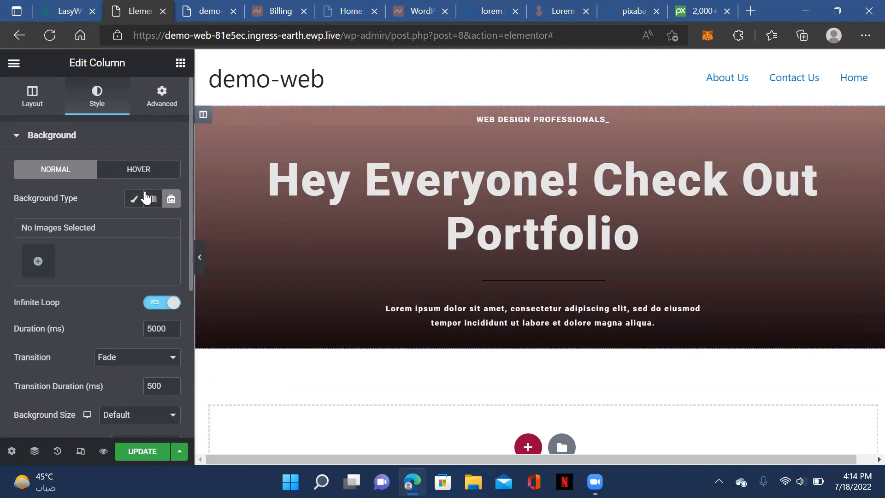
pyautogui.click(134, 203)
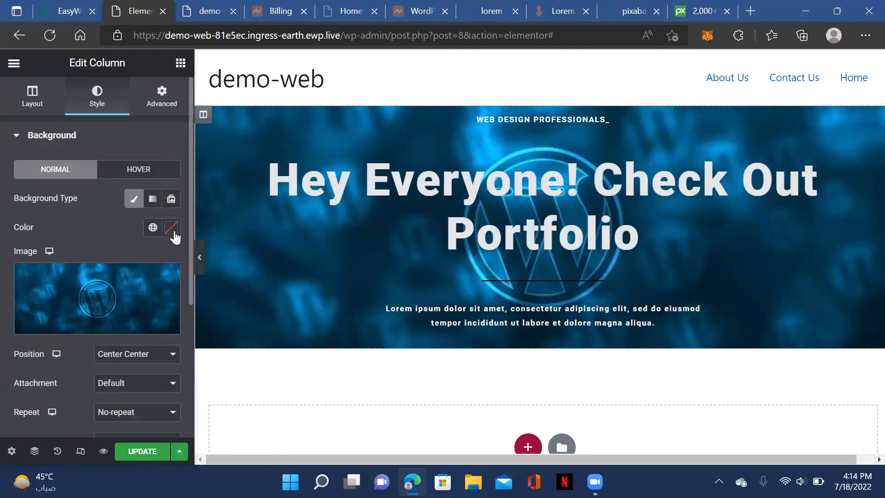
# - Set the hero column's Classic background color to white (#FFFFFF)
pyautogui.click(171, 228)
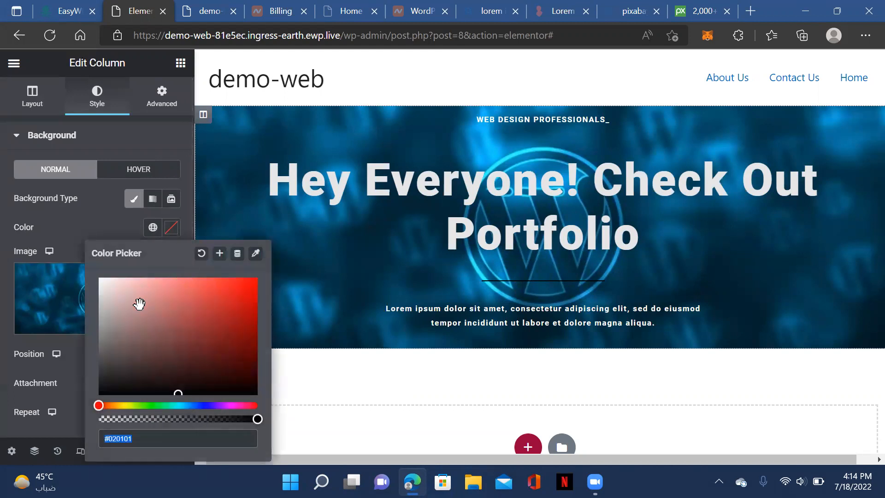
pyautogui.click(178, 394)
pyautogui.moveTo(177, 395); pyautogui.dragTo(95, 274)
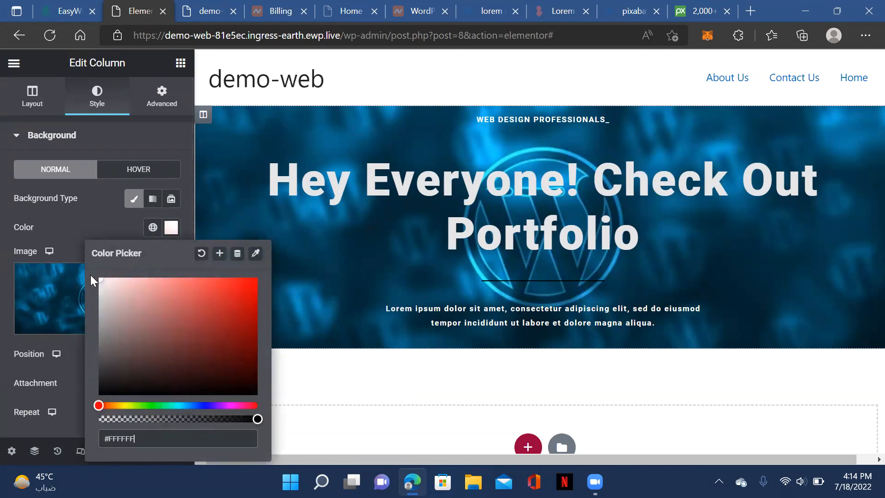
pyautogui.click(187, 138)
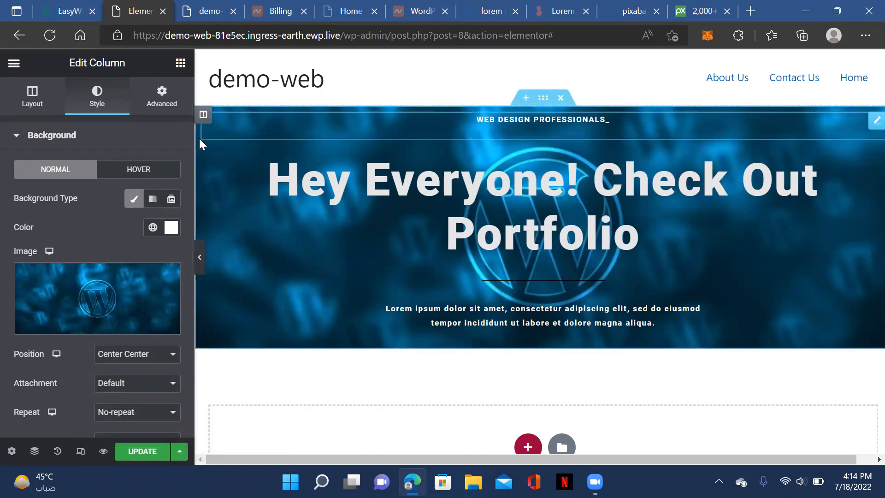
# - Switch the hero column's background type to Slideshow and look over its transition and display options
pyautogui.click(171, 200)
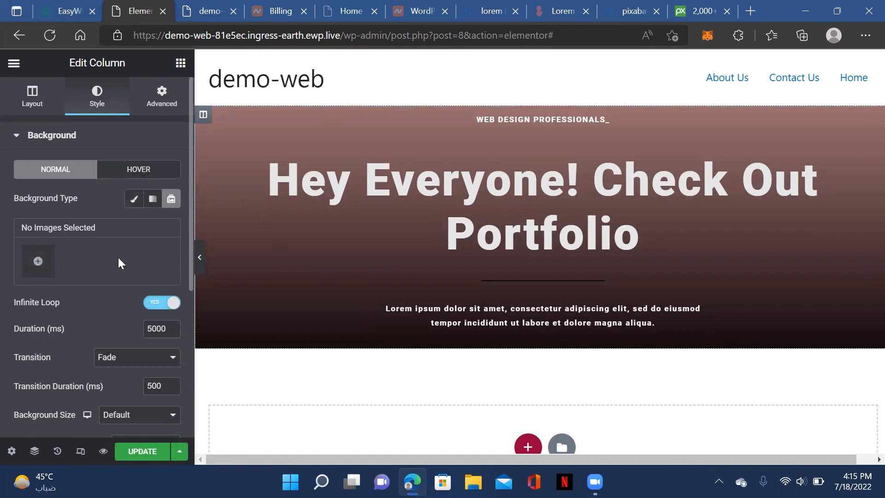
pyautogui.scroll(-5, 119, 259)
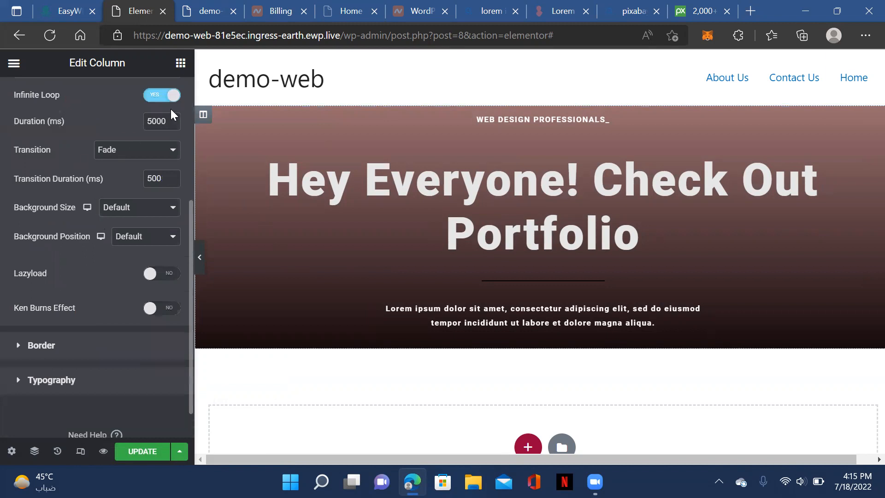
pyautogui.click(146, 151)
pyautogui.click(146, 150)
pyautogui.scroll(5, 118, 126)
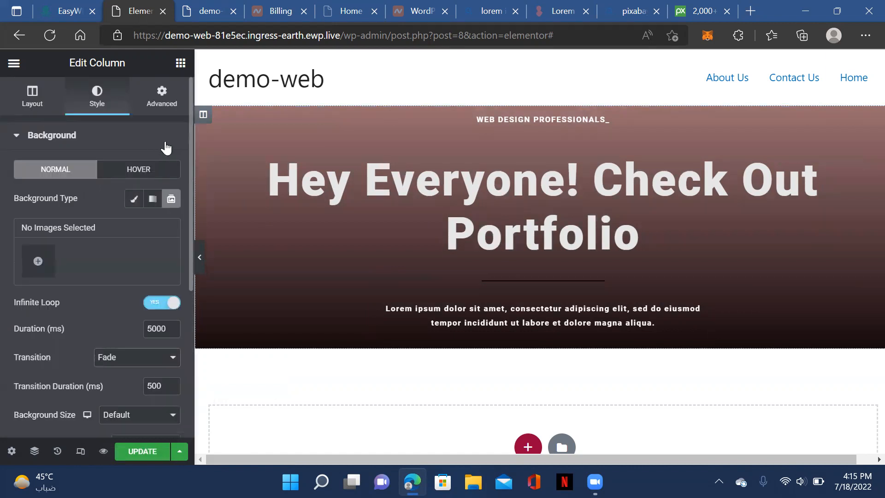
# - Set the default page layout in the site's layout settings to Elementor Full Width and save the update
pyautogui.click(10, 65)
pyautogui.click(94, 125)
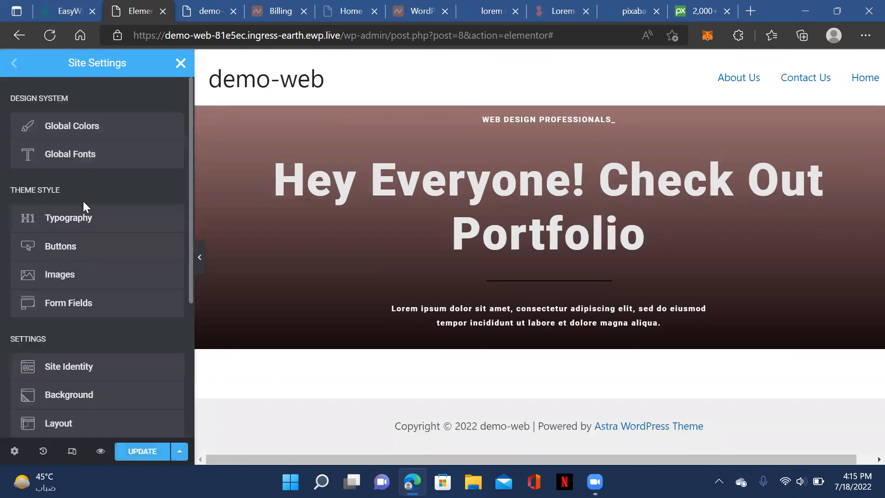
pyautogui.scroll(-2, 111, 333)
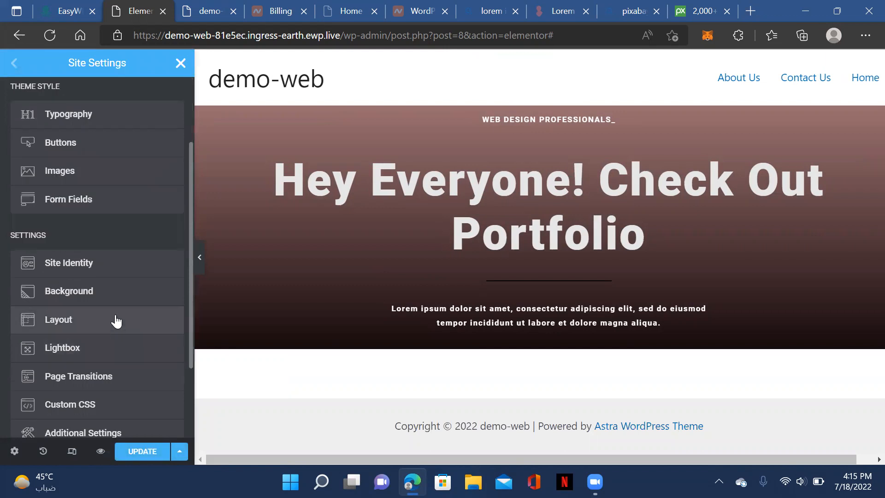
pyautogui.scroll(-2, 123, 296)
pyautogui.click(75, 216)
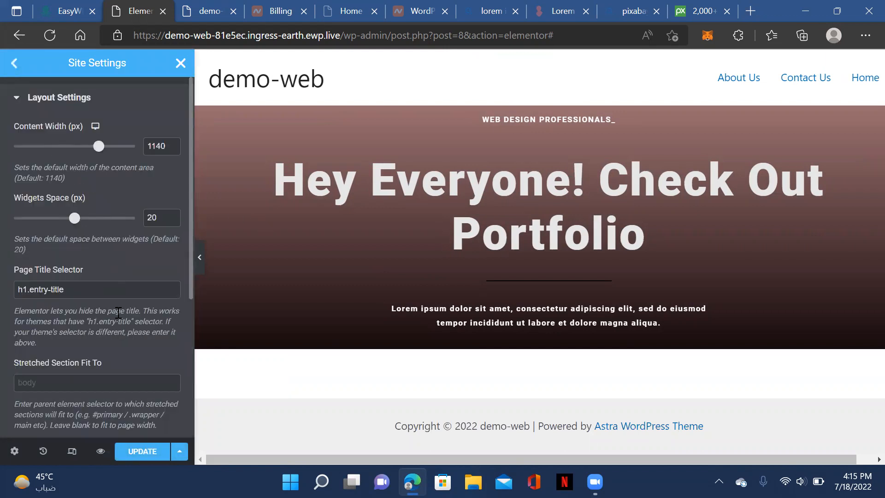
pyautogui.scroll(-5, 118, 318)
pyautogui.click(159, 247)
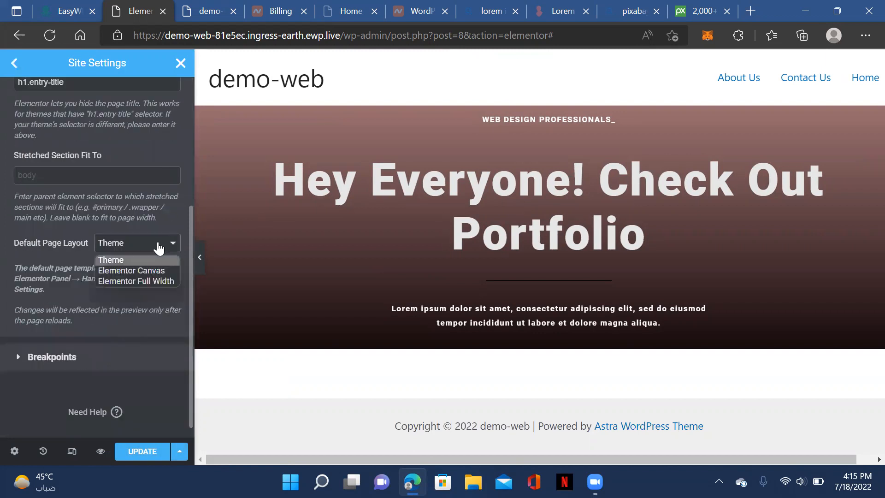
pyautogui.click(153, 281)
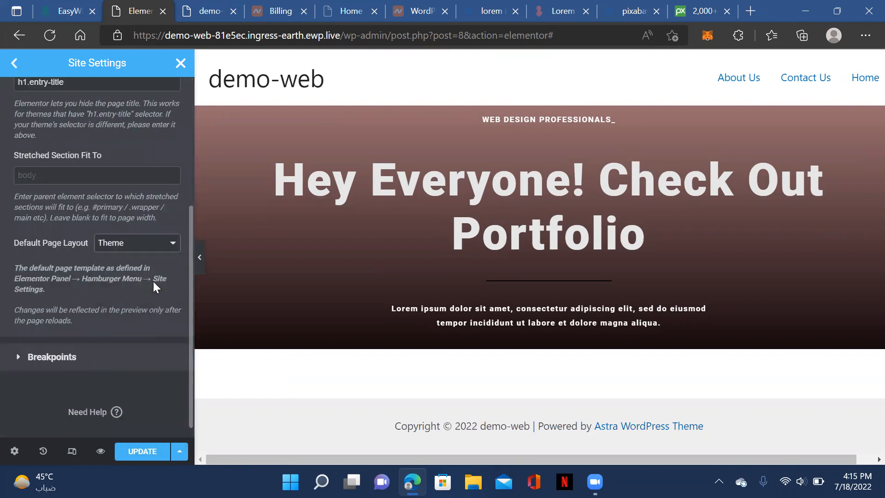
pyautogui.click(146, 455)
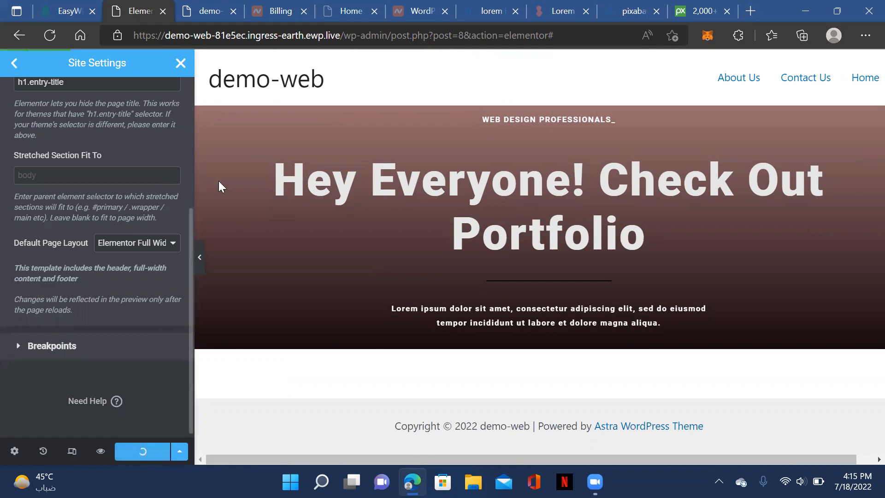
# - Reload the home page preview to check the full-width layout, and return to the Elementor editor
pyautogui.click(202, 11)
pyautogui.click(50, 36)
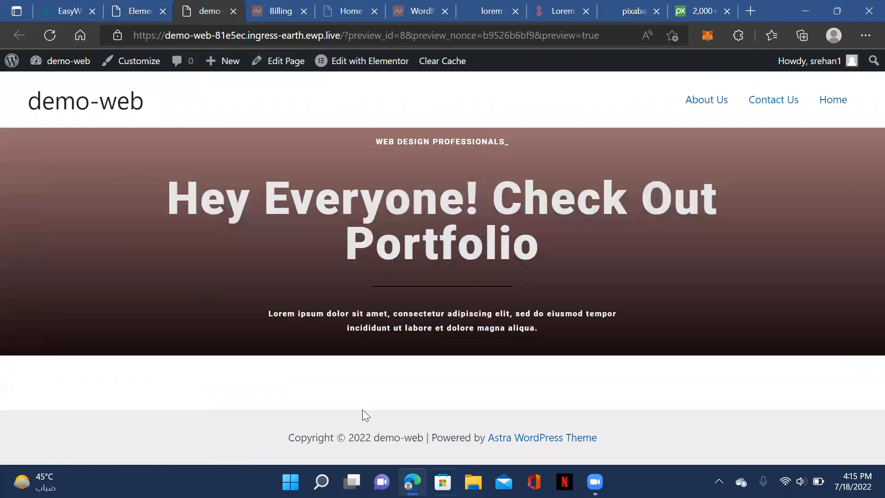
pyautogui.click(137, 12)
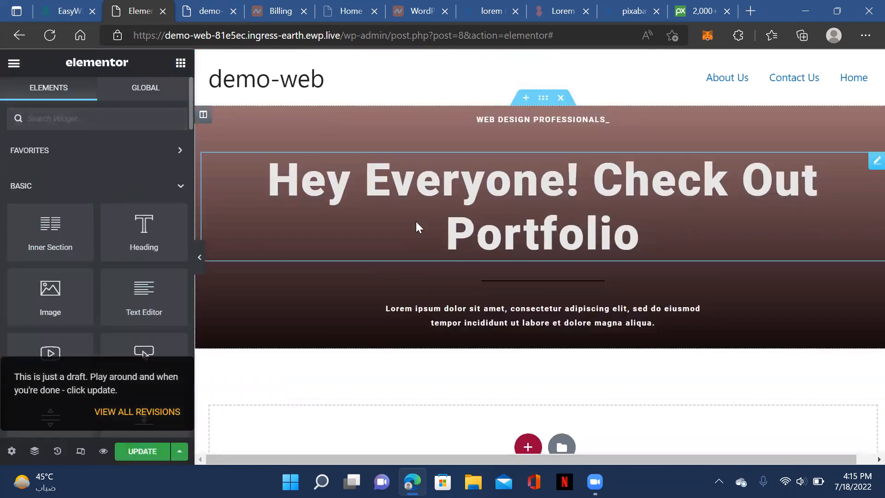
# - Change the hero section's background type to Classic and insert the blue WordPress logo image from the media library
pyautogui.click(544, 99)
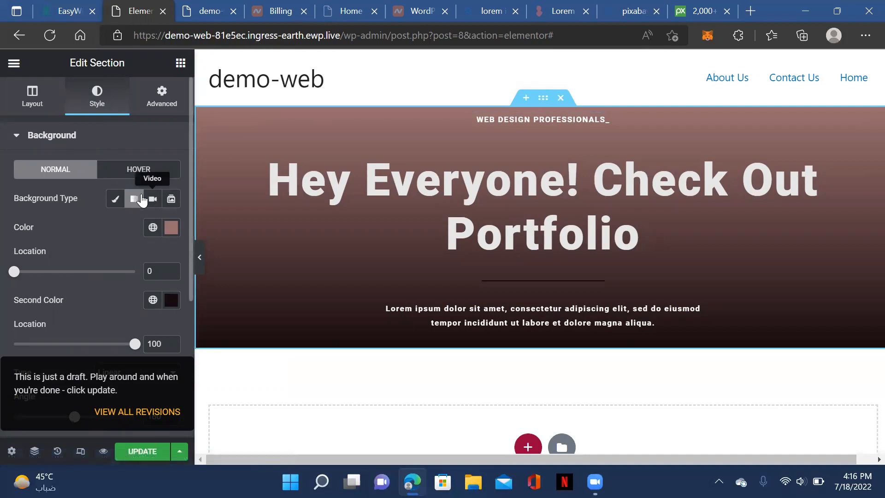
pyautogui.click(116, 199)
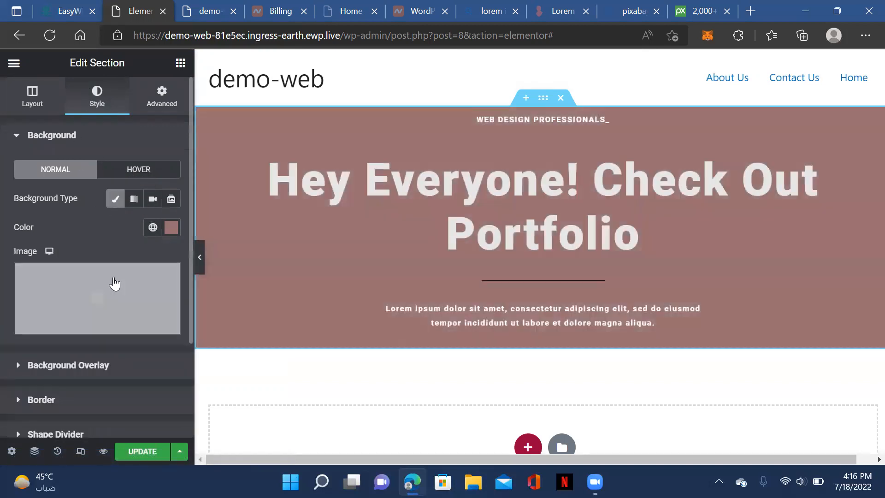
pyautogui.click(97, 295)
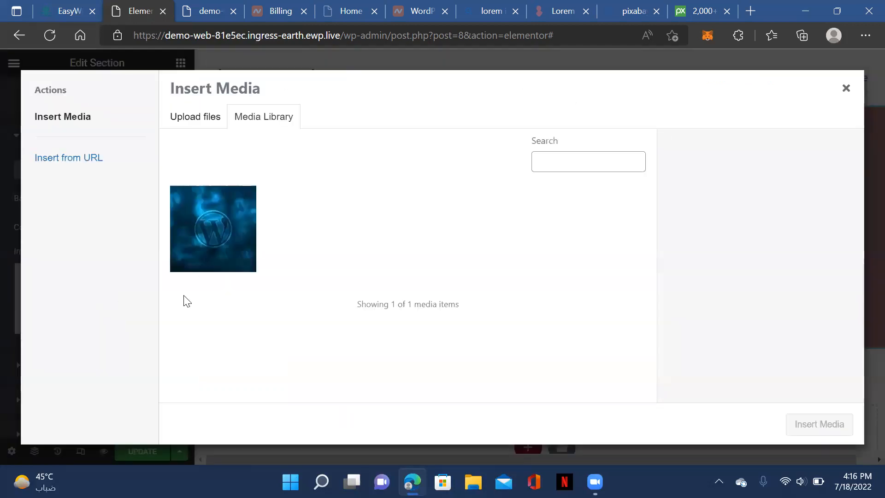
pyautogui.click(213, 229)
pyautogui.click(805, 427)
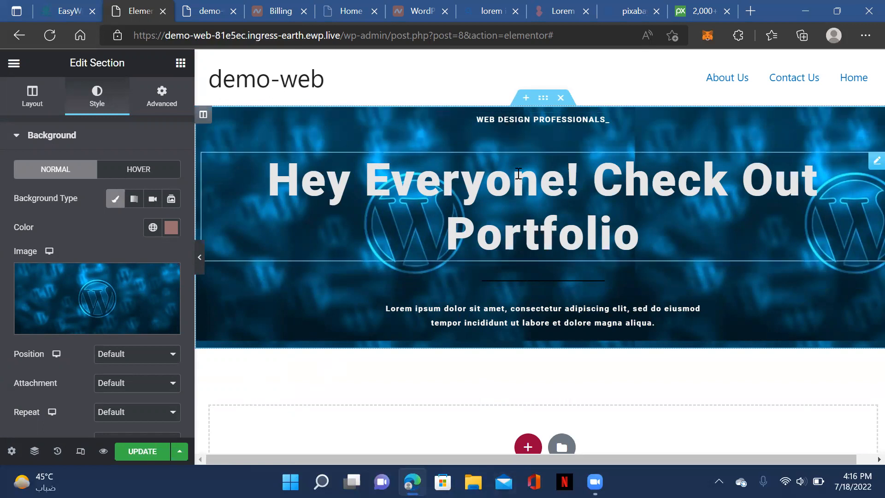
# - Compare the home page preview with the hero section of the Qreato demo page
pyautogui.click(217, 14)
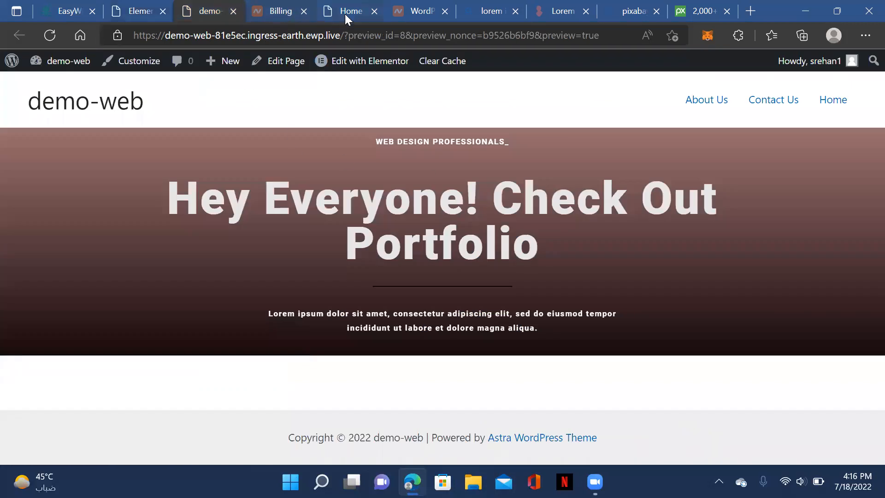
pyautogui.click(363, 11)
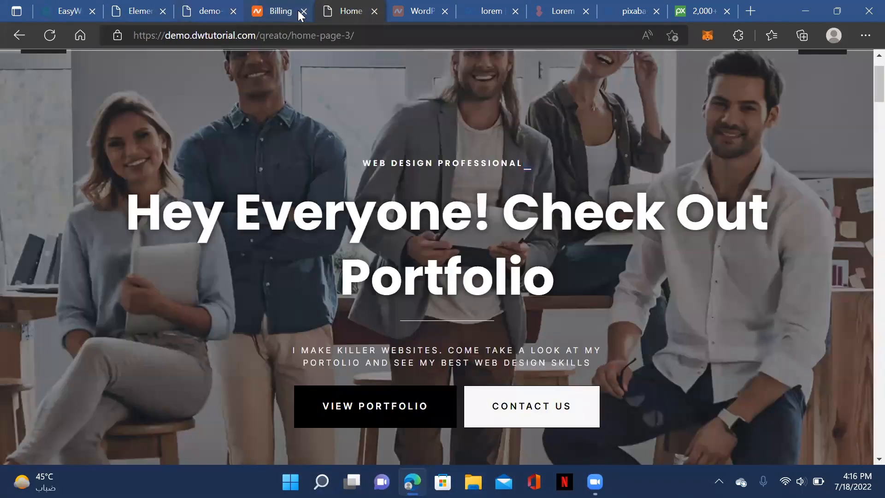
# - Close the Billing and WordPress browser tabs, review the demo home page's hero section, and return to the Elementor editor
pyautogui.click(304, 11)
pyautogui.click(374, 11)
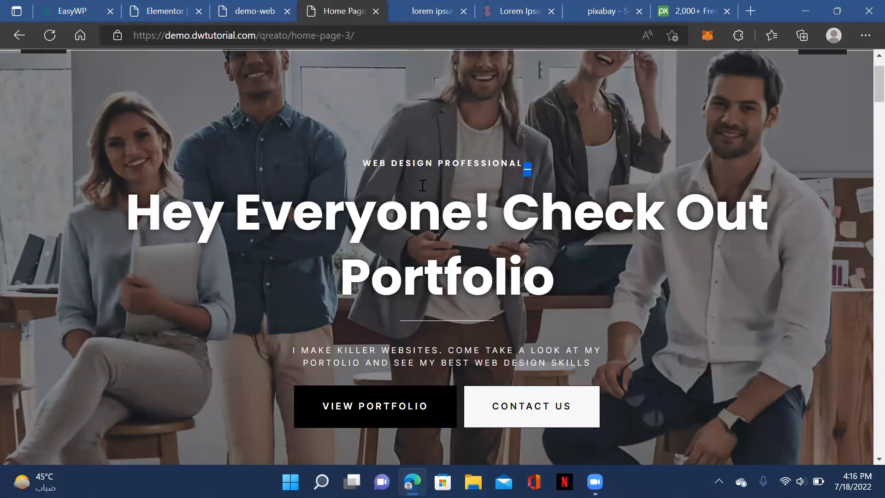
pyautogui.scroll(1, 427, 183)
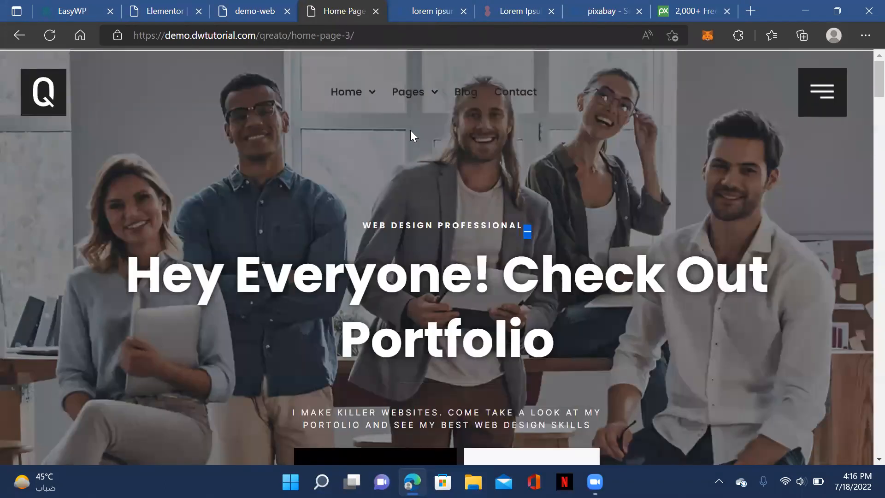
pyautogui.click(155, 14)
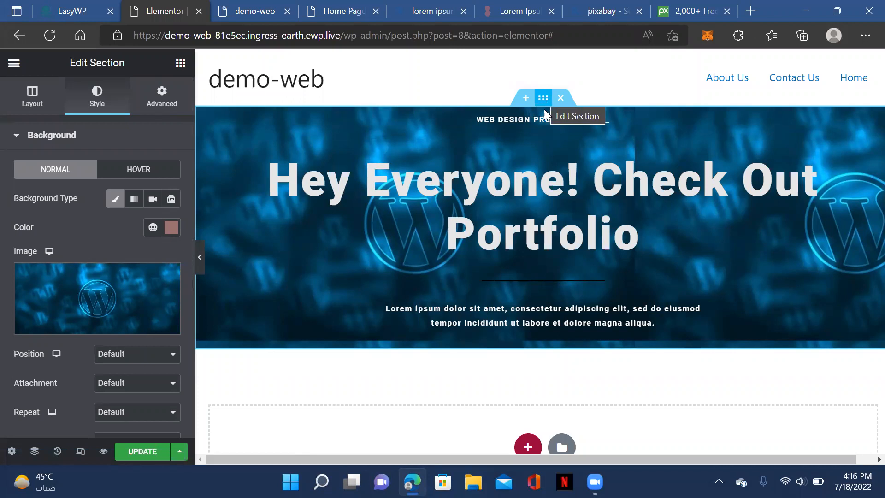
# - Unlink the hero section's padding values and set them to 50 px top and 0 px right, bottom and left
pyautogui.click(166, 103)
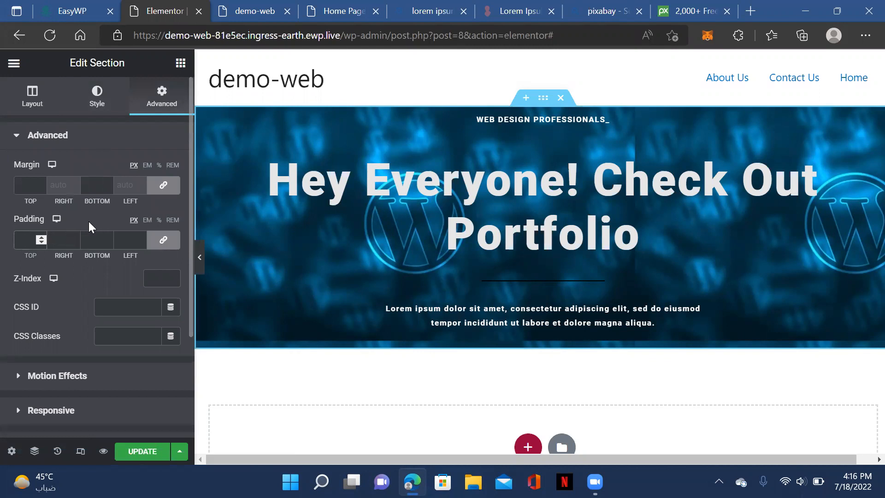
pyautogui.write('5')
pyautogui.click(164, 241)
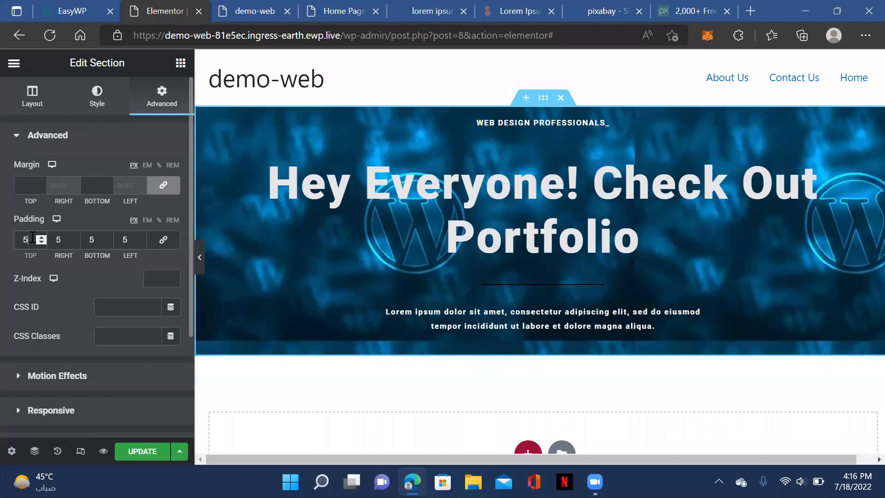
pyautogui.write('0')
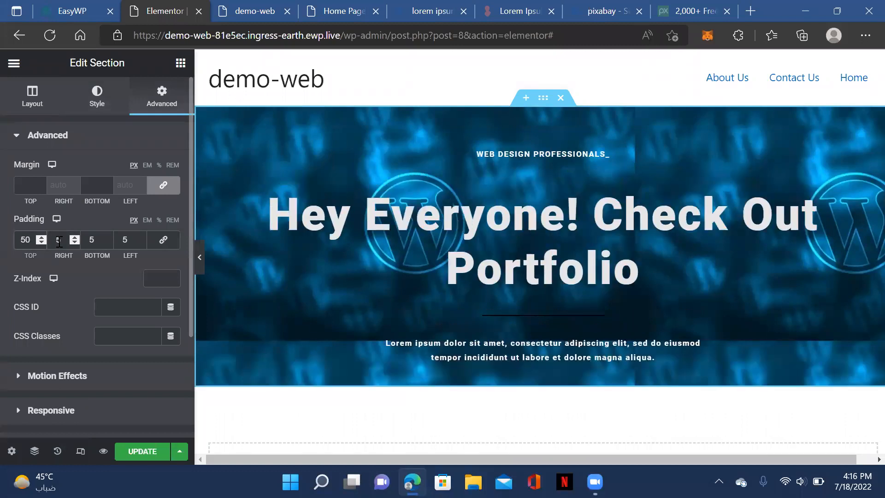
pyautogui.click(60, 238)
pyautogui.write('0')
pyautogui.press('Tab')
pyautogui.write('0')
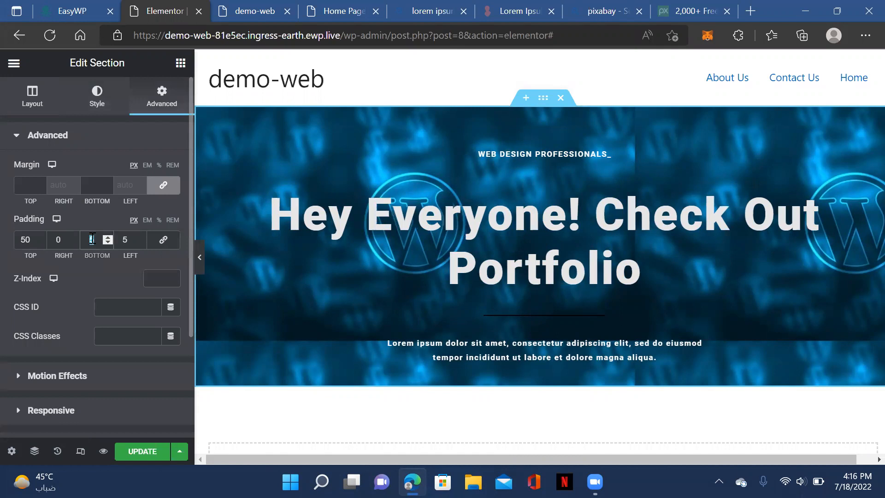
pyautogui.click(128, 237)
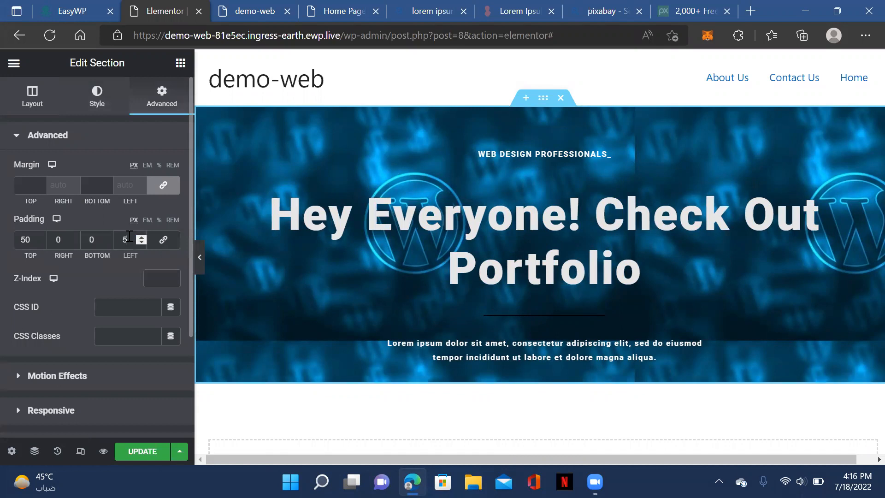
pyautogui.write('0')
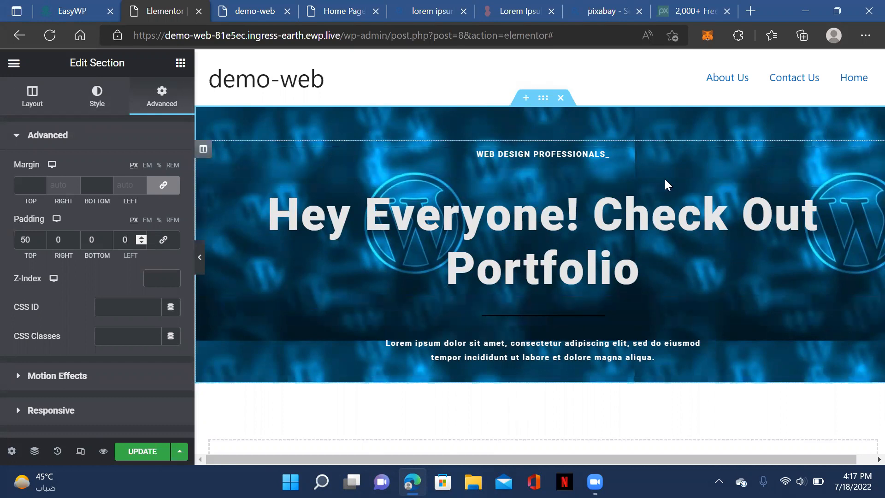
# - Change the colour of the divider beneath the heading to light grey-pink #DDCECE
pyautogui.click(588, 317)
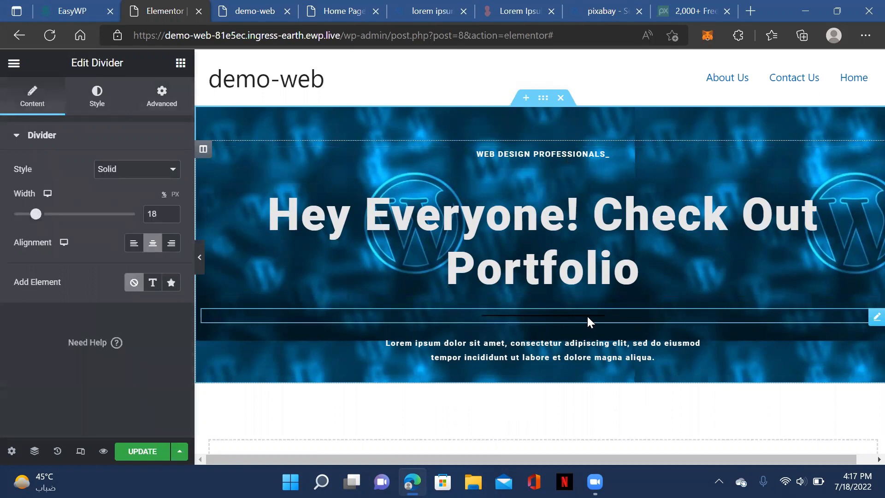
pyautogui.click(112, 98)
pyautogui.click(172, 173)
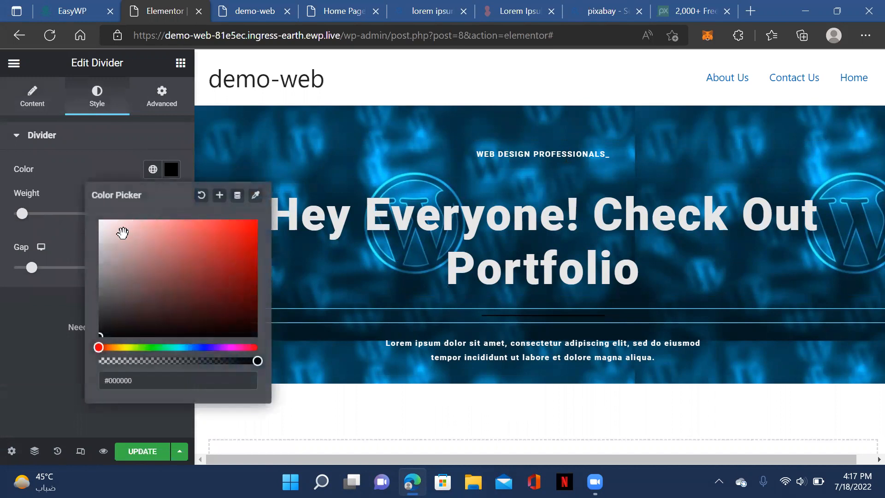
pyautogui.moveTo(104, 333); pyautogui.dragTo(108, 239)
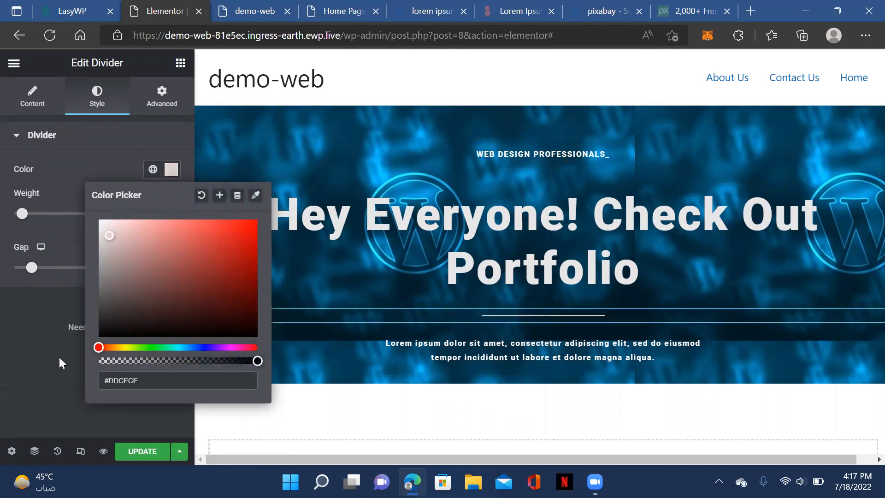
pyautogui.click(56, 378)
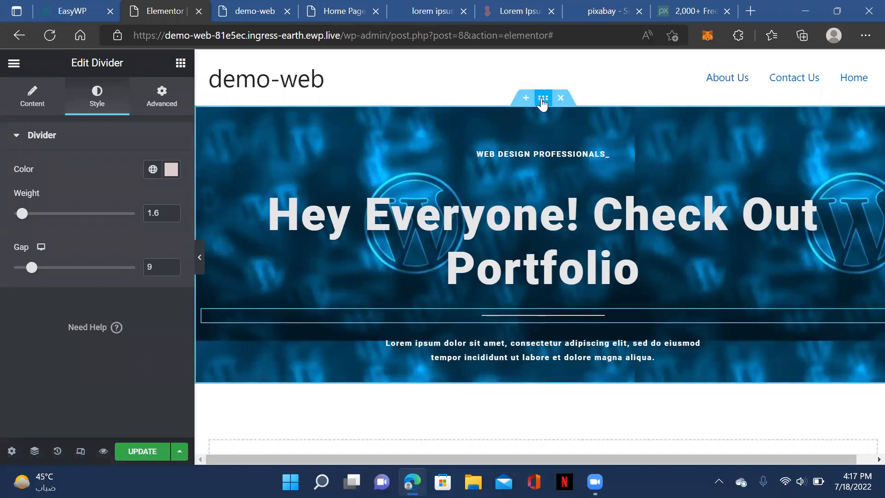
# - Set the hero section's background image to No-repeat, with Cover size and Center Center position
pyautogui.click(543, 98)
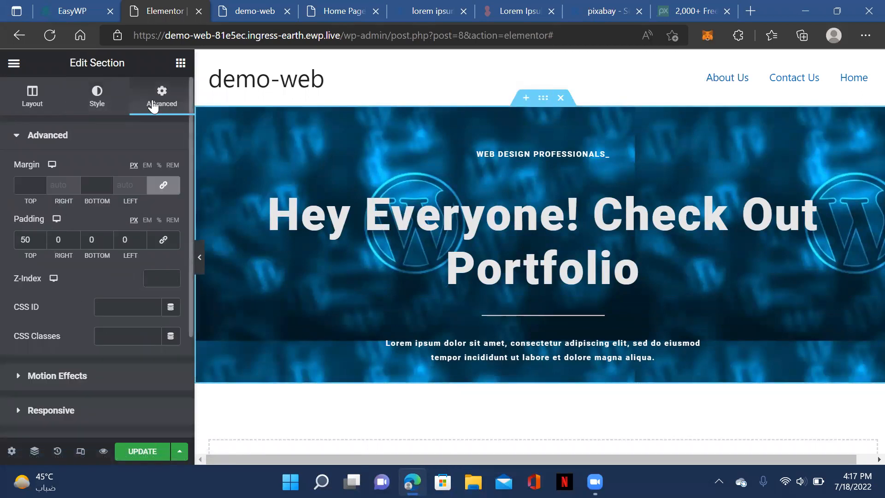
pyautogui.click(102, 107)
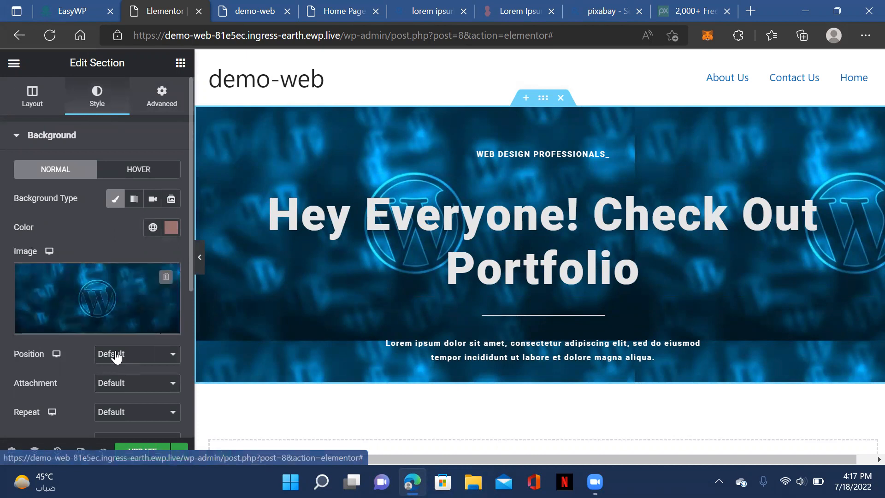
pyautogui.scroll(-2, 117, 375)
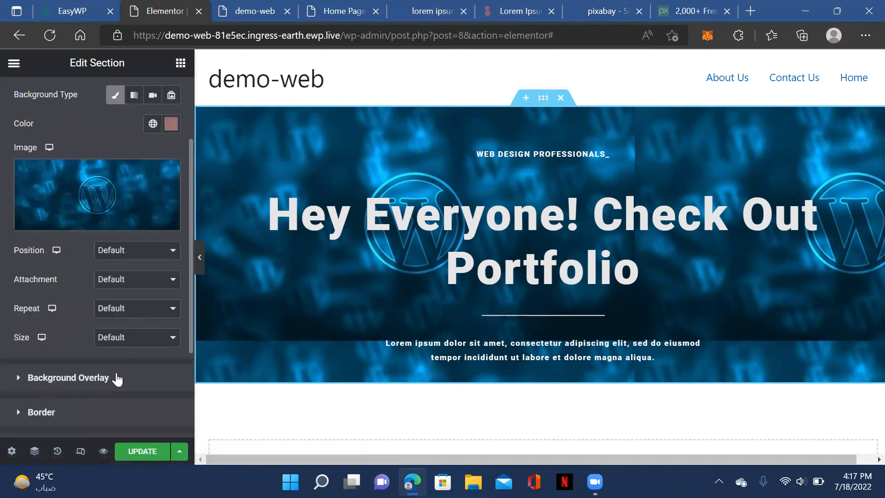
pyautogui.click(122, 309)
pyautogui.click(128, 336)
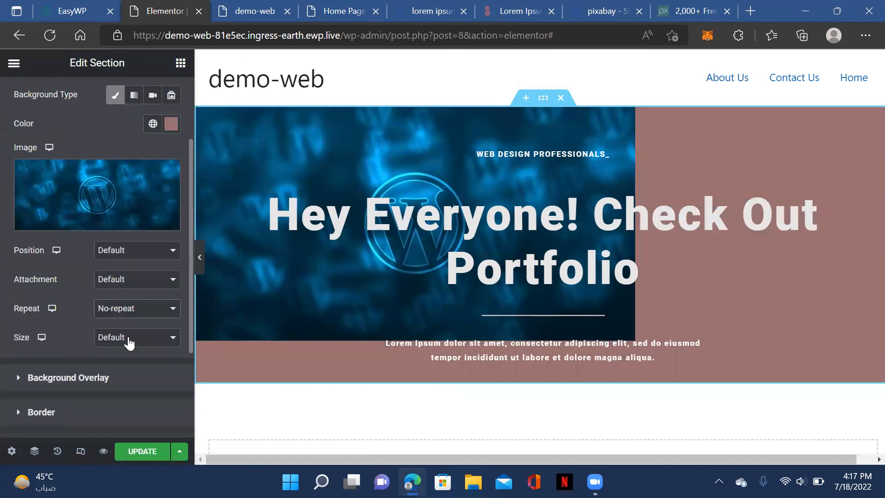
pyautogui.click(132, 337)
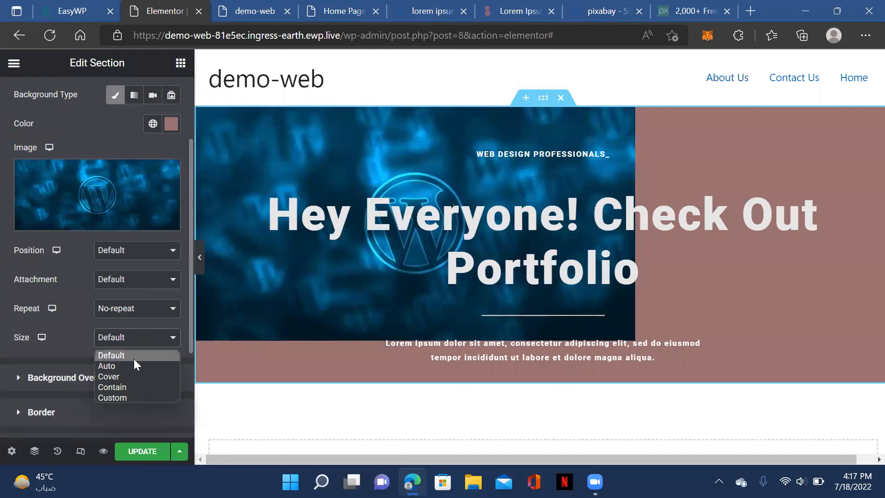
pyautogui.click(134, 373)
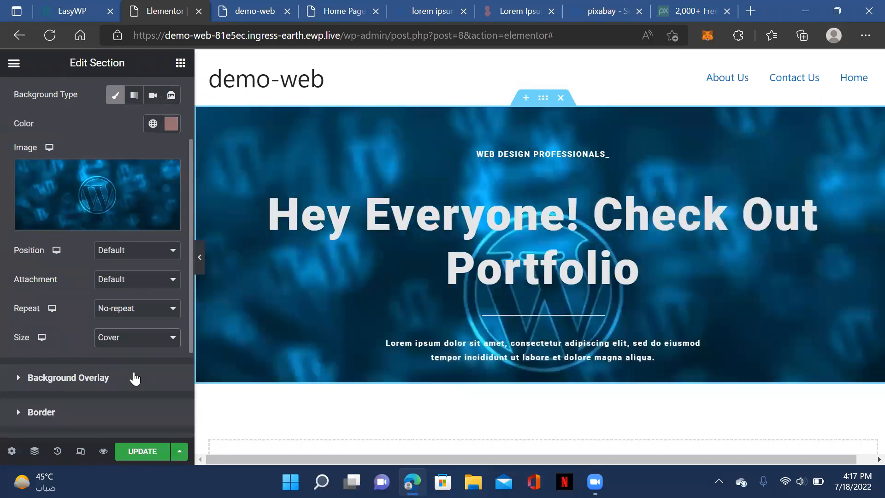
pyautogui.click(152, 249)
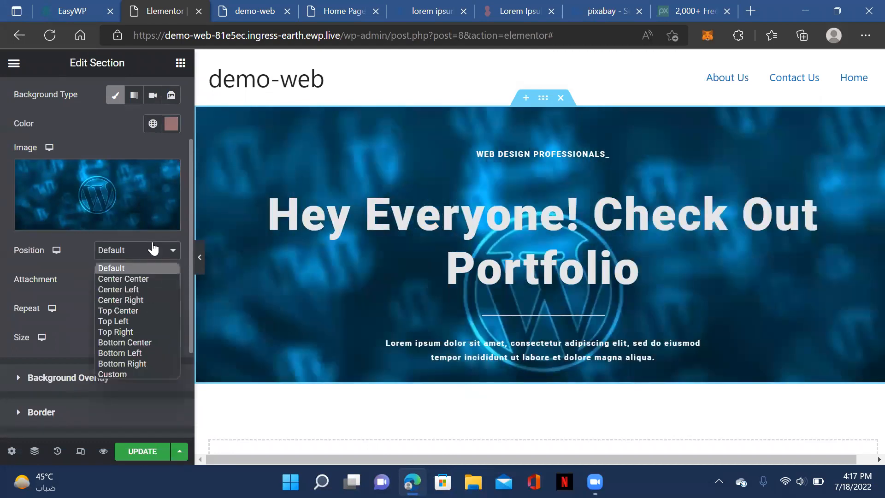
pyautogui.click(140, 279)
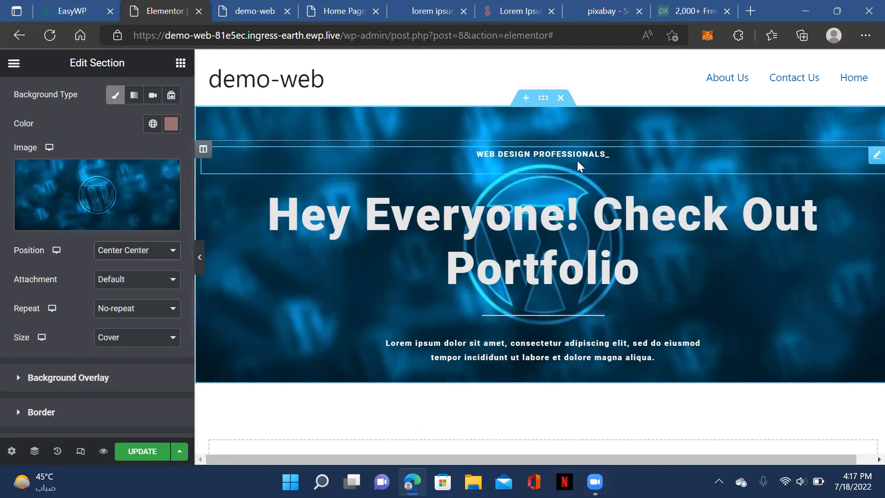
# - Open the advanced layout settings of the "Web Design Professionals" text
pyautogui.click(869, 159)
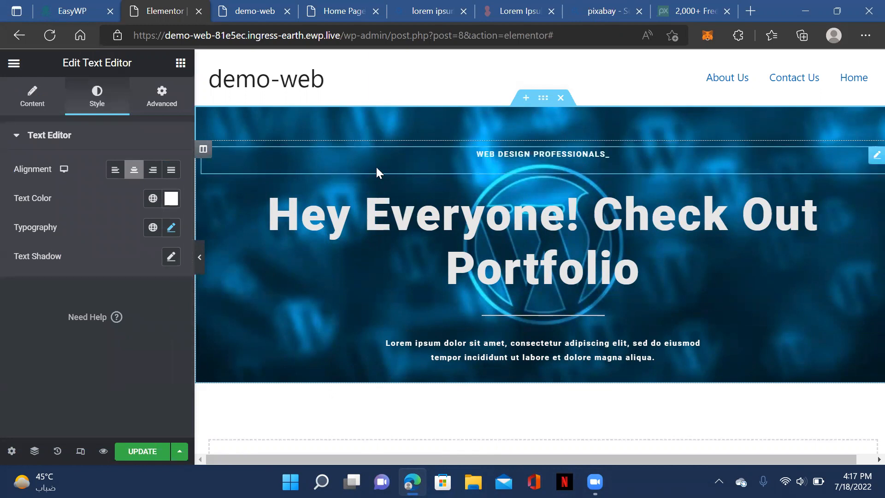
pyautogui.click(162, 104)
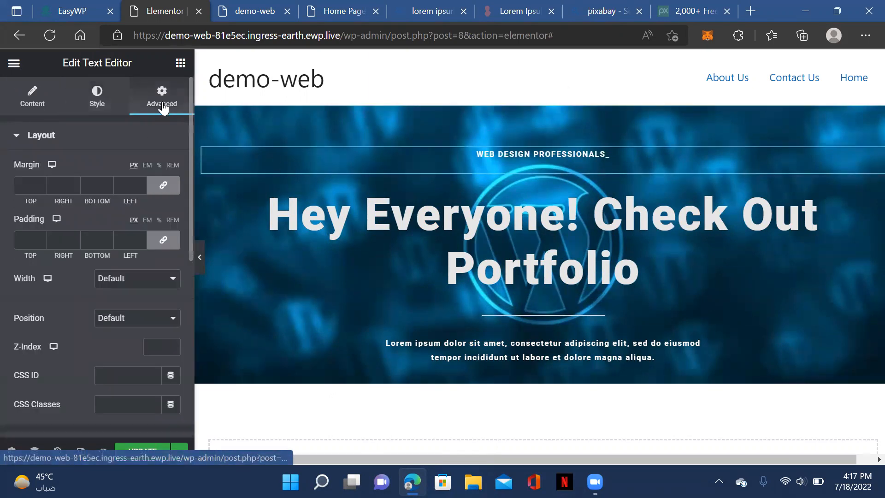
pyautogui.click(42, 183)
pyautogui.click(44, 183)
pyautogui.click(44, 184)
pyautogui.click(44, 184)
pyautogui.doubleClick(51, 186)
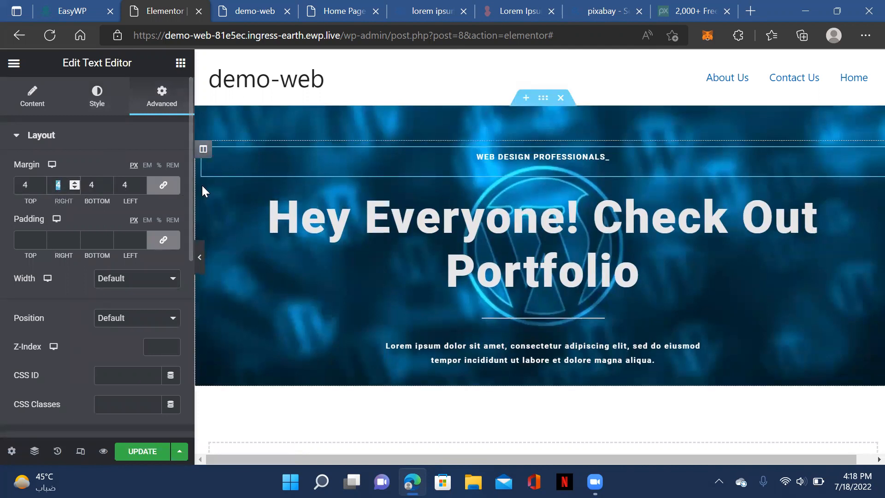
pyautogui.click(166, 186)
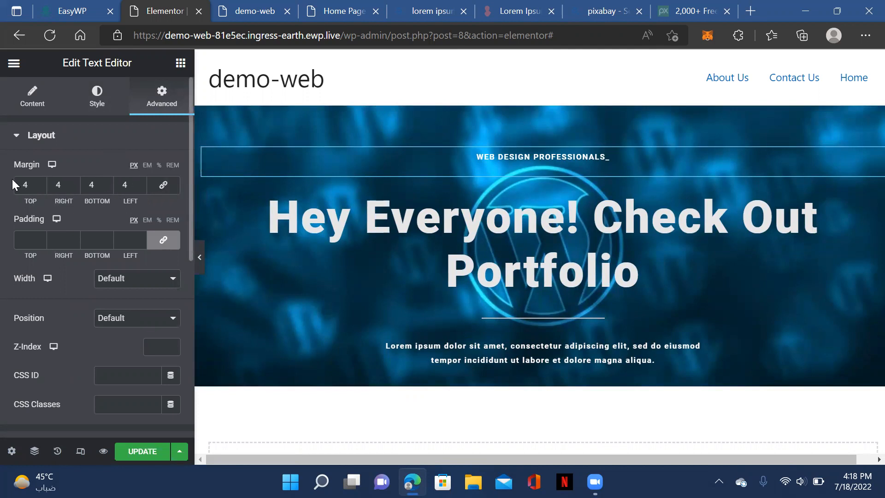
pyautogui.click(165, 187)
pyautogui.click(141, 186)
pyautogui.click(141, 186)
pyautogui.click(141, 186)
pyautogui.click(141, 187)
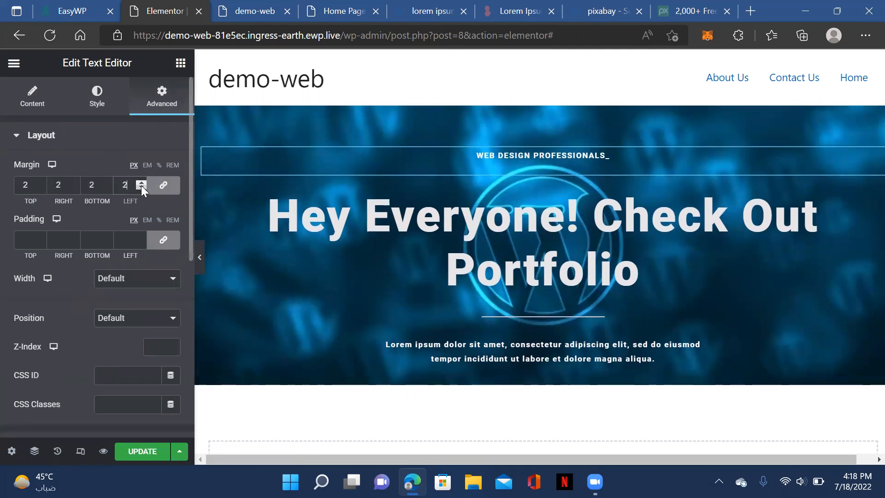
# - Unlink the margin values of the "Web Design Professionals" text and set only its top margin to 15 px
pyautogui.click(164, 185)
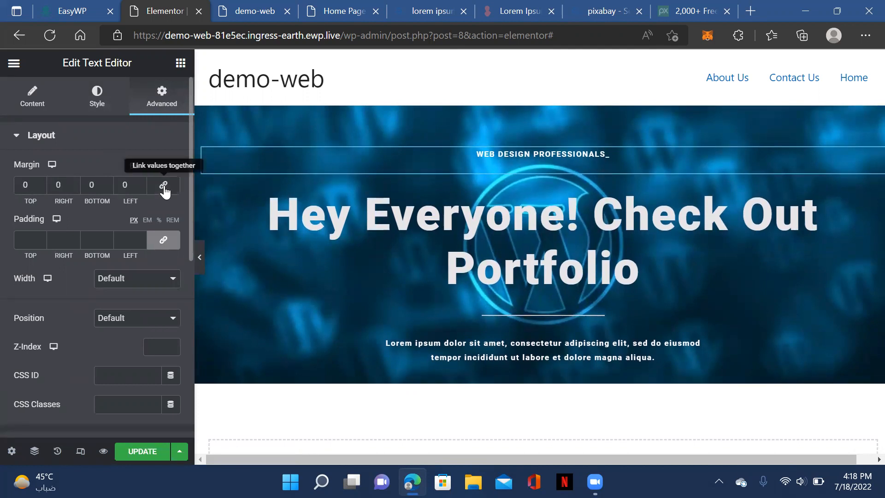
pyautogui.click(42, 181)
pyautogui.click(43, 181)
pyautogui.click(43, 182)
pyautogui.click(42, 181)
pyautogui.click(43, 180)
pyautogui.click(43, 180)
pyautogui.click(42, 180)
pyautogui.click(42, 180)
pyautogui.click(44, 181)
pyautogui.click(44, 181)
pyautogui.click(45, 180)
pyautogui.click(45, 180)
pyautogui.click(45, 180)
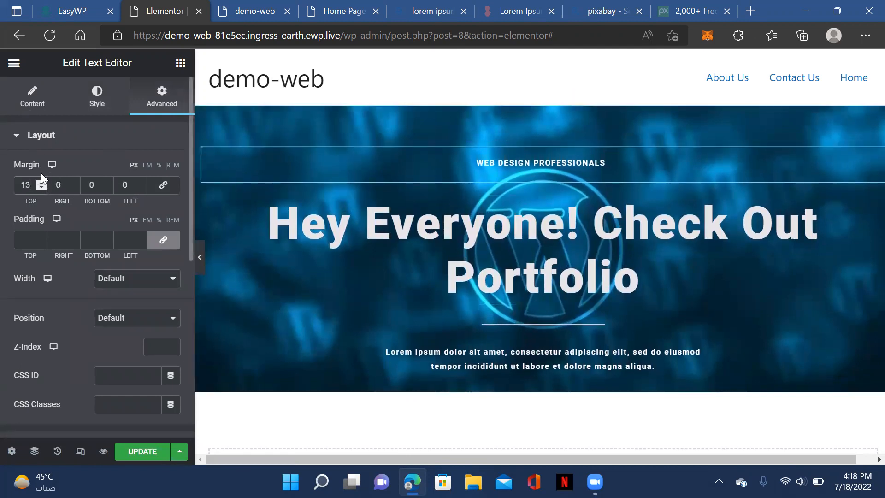
pyautogui.click(42, 182)
pyautogui.click(42, 182)
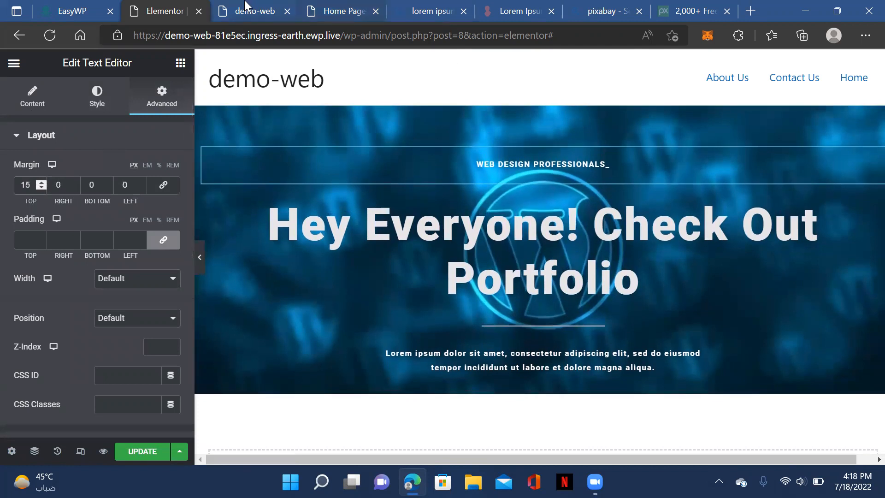
# - Give the hero section a classic background overlay in dark blue #0B2229
pyautogui.click(456, 272)
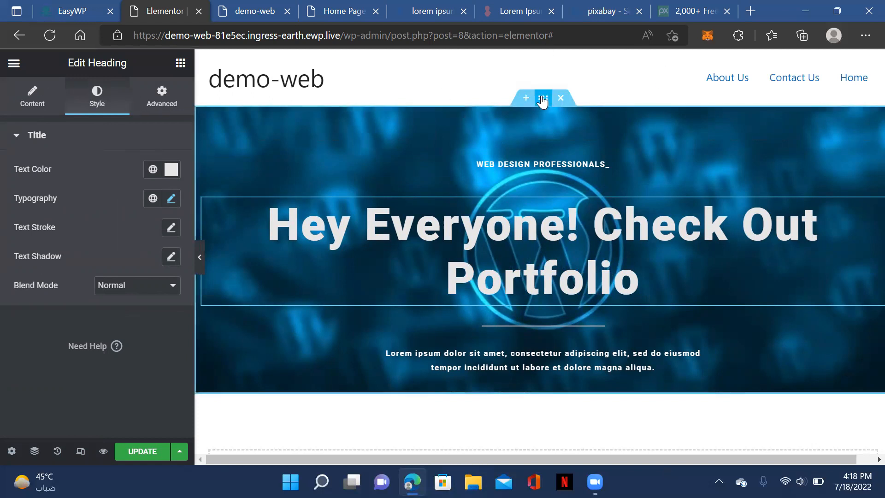
pyautogui.click(325, 118)
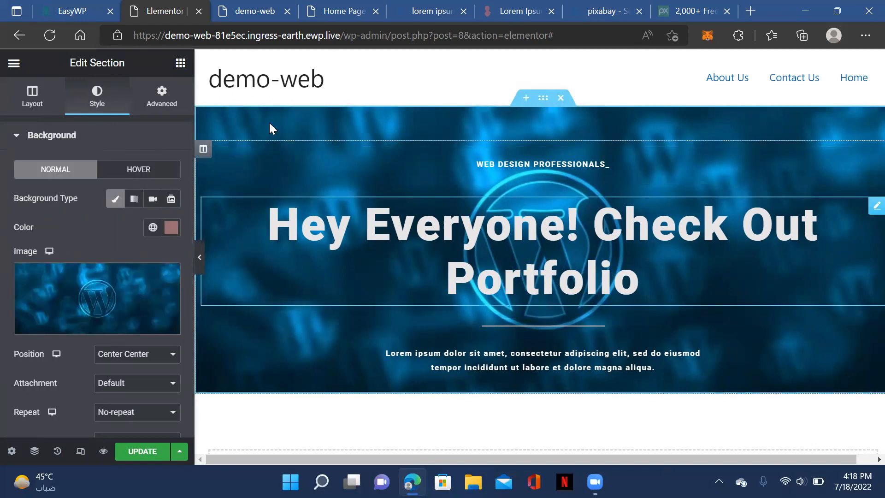
pyautogui.scroll(-5, 134, 312)
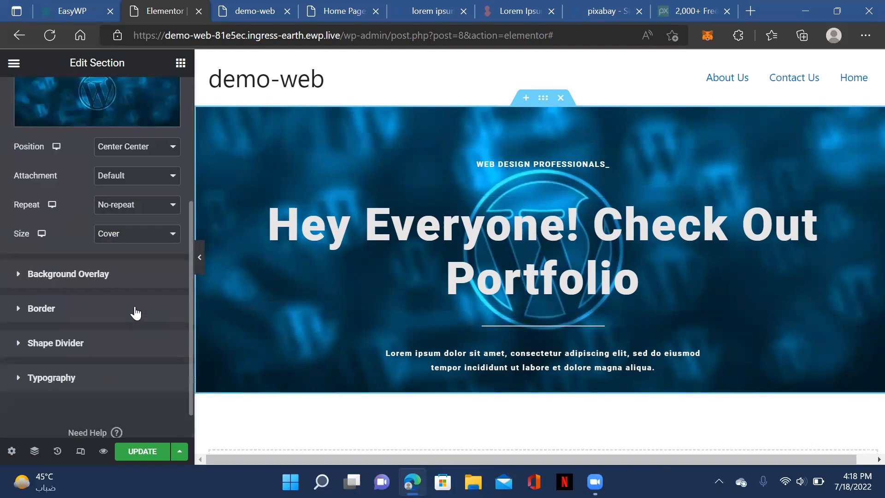
pyautogui.click(111, 276)
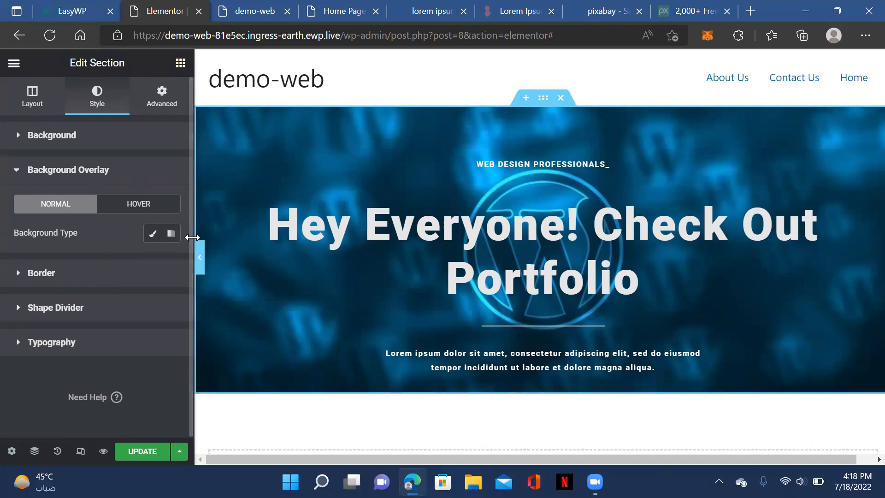
pyautogui.click(152, 236)
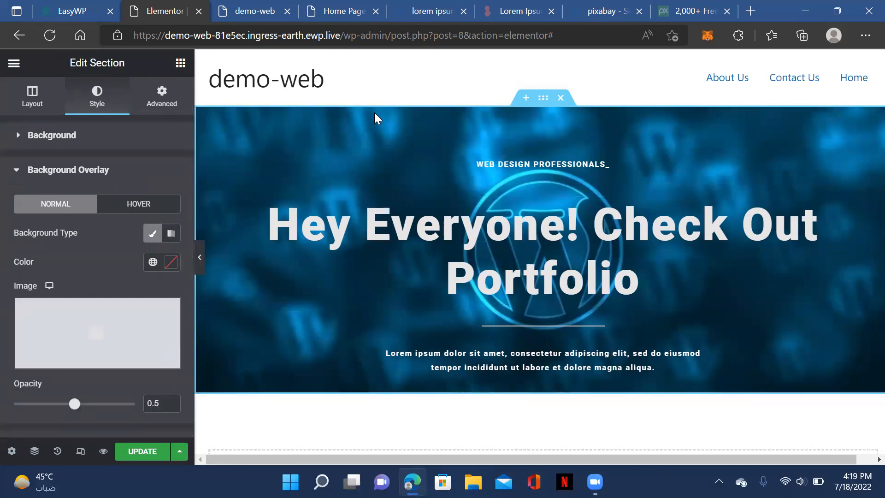
pyautogui.click(171, 261)
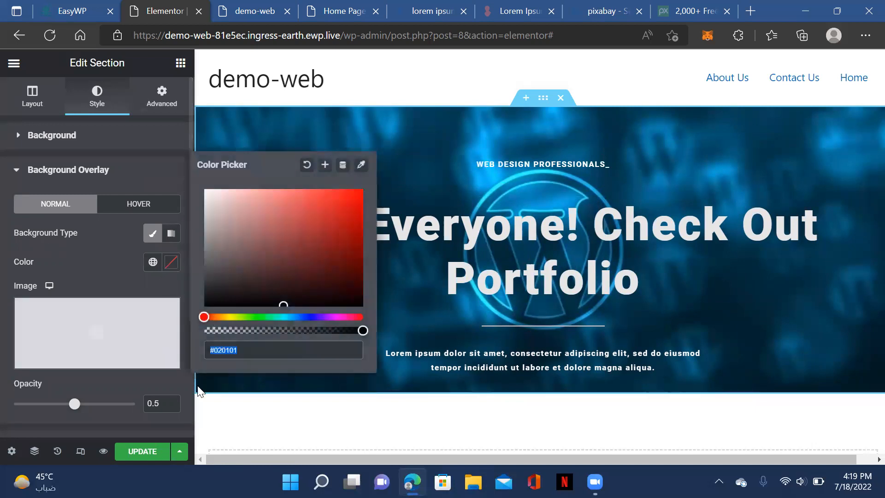
pyautogui.click(289, 316)
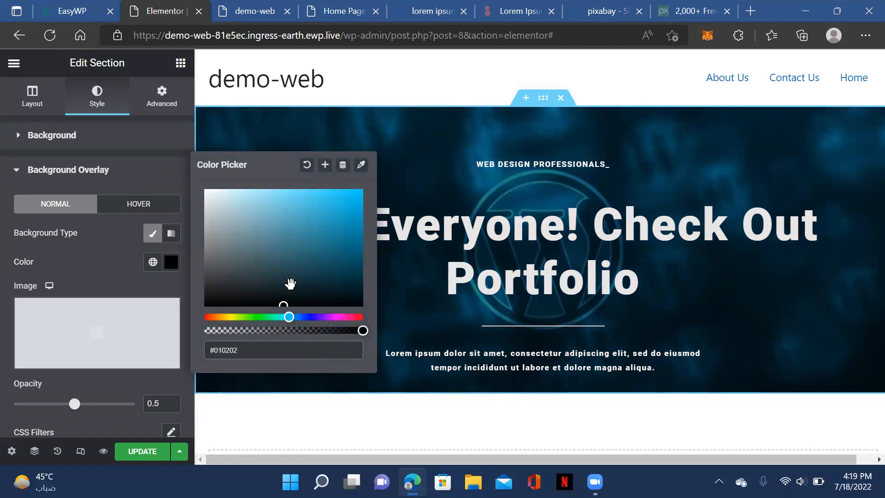
pyautogui.moveTo(287, 303); pyautogui.dragTo(312, 255)
pyautogui.moveTo(322, 223); pyautogui.dragTo(319, 288)
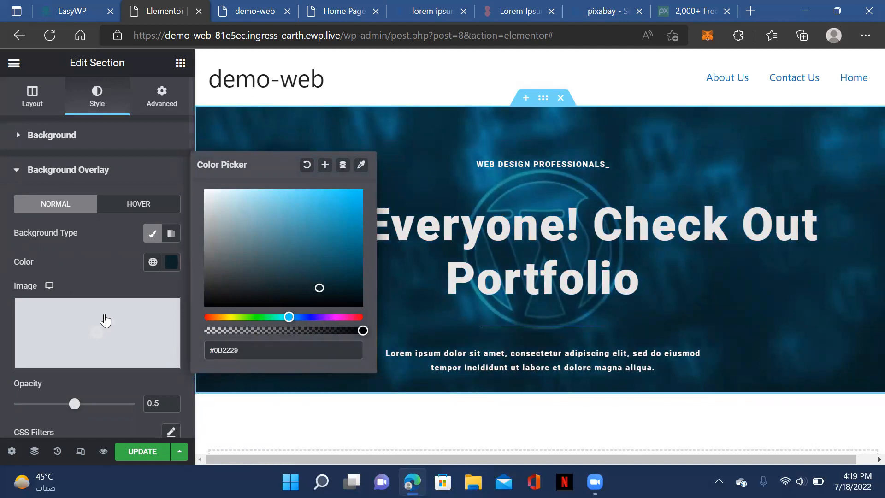
# - Set the hero section's background overlay opacity to 0.34 and save the page
pyautogui.click(118, 374)
pyautogui.moveTo(74, 404); pyautogui.dragTo(56, 405)
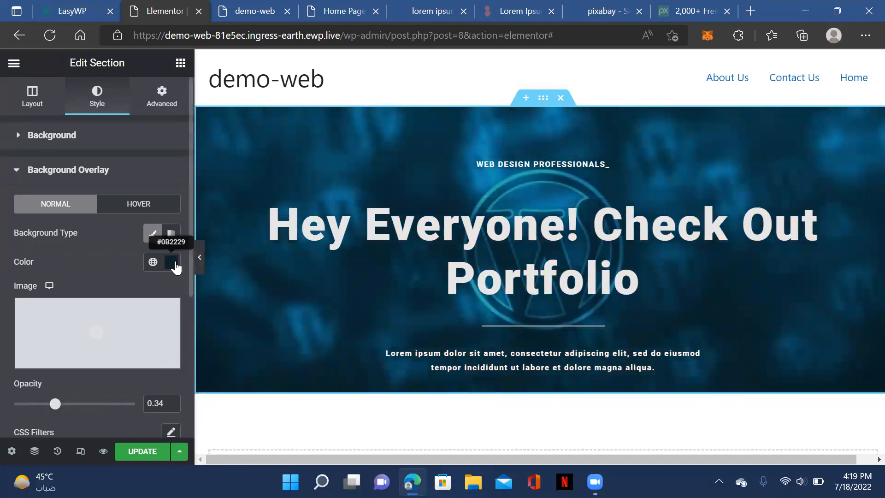
pyautogui.hotkey('ctrl', 's')
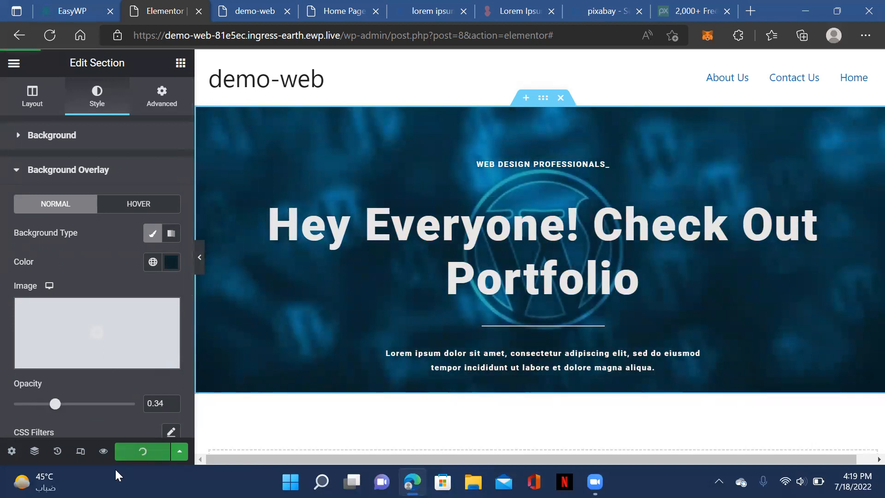
# - Reload the page preview and compare its hero section with the one on the demo home page, including the buttons
pyautogui.click(247, 13)
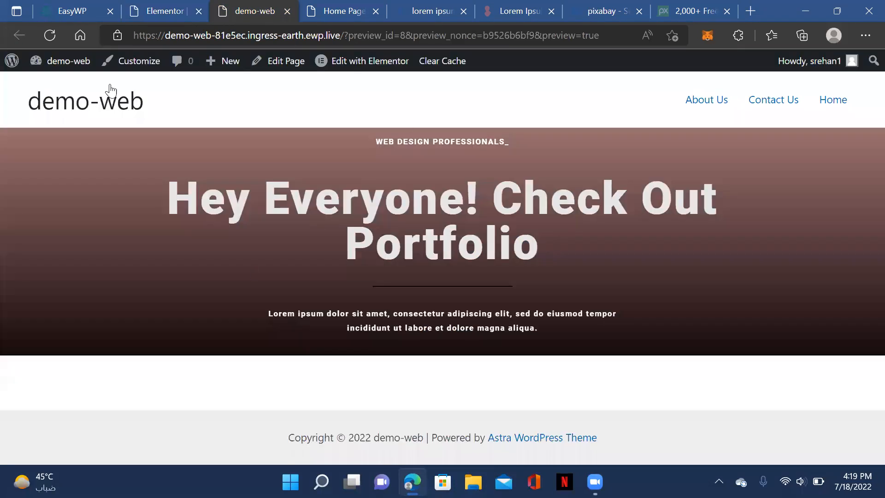
pyautogui.click(50, 35)
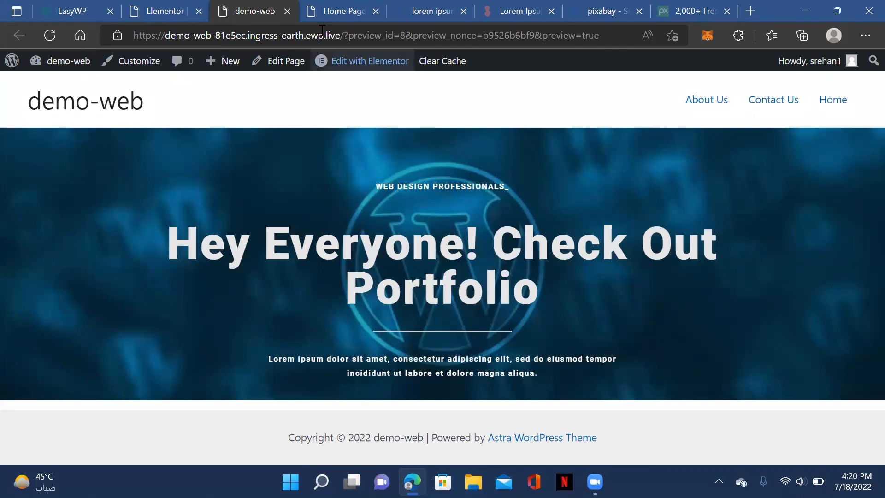
pyautogui.click(339, 12)
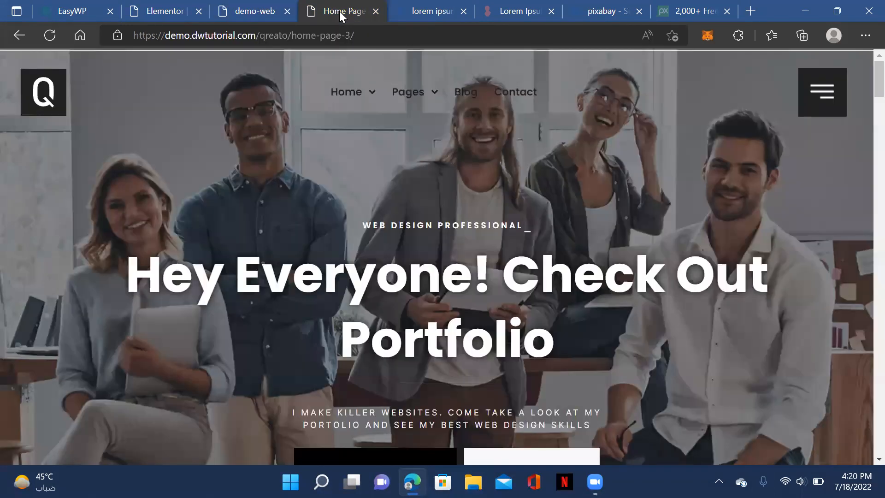
pyautogui.click(252, 13)
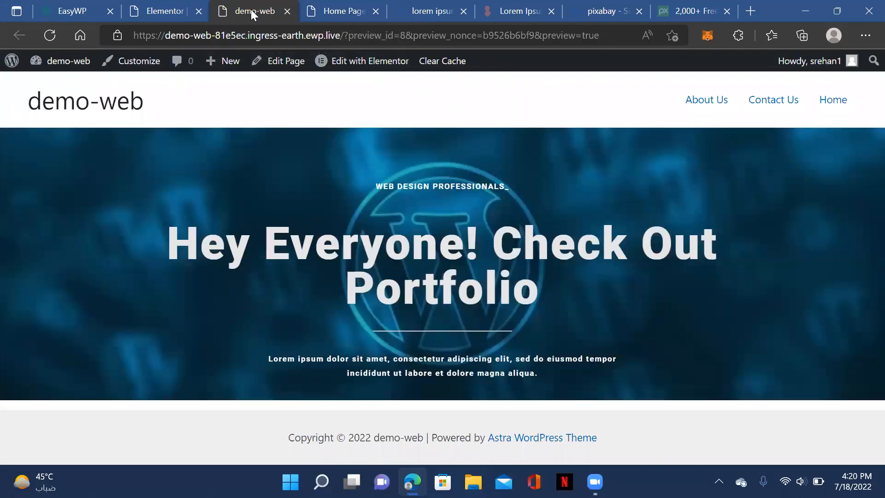
pyautogui.click(333, 12)
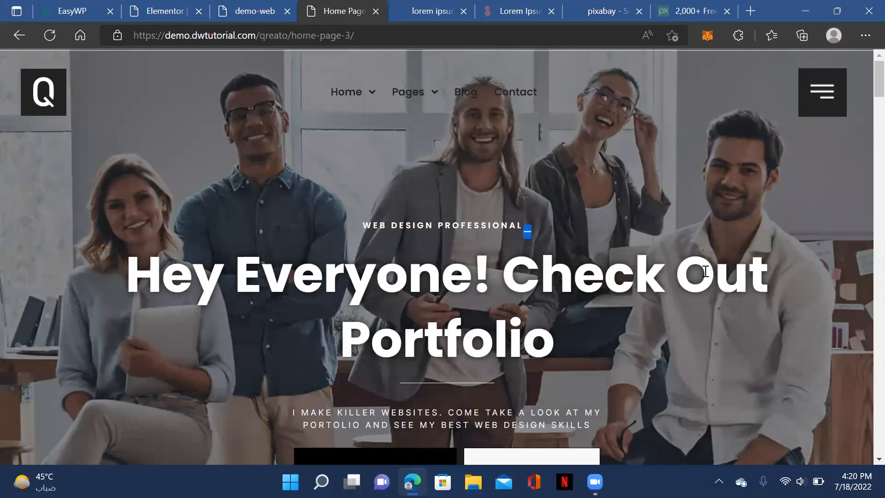
pyautogui.scroll(-1, 459, 384)
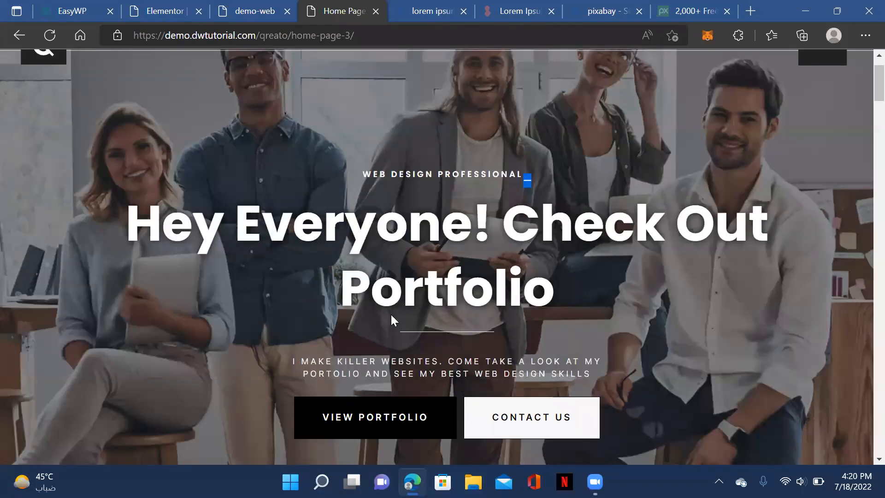
pyautogui.scroll(-2, 391, 323)
pyautogui.scroll(-2, 595, 347)
pyautogui.scroll(3, 502, 295)
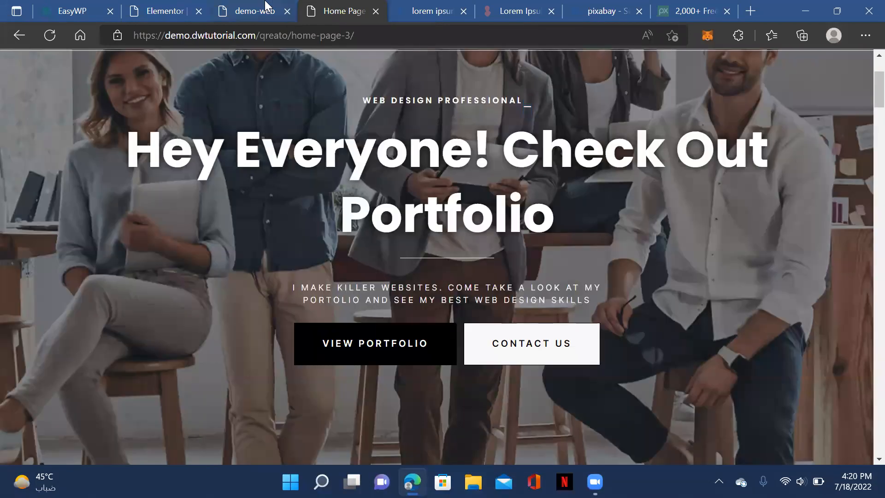
pyautogui.click(241, 14)
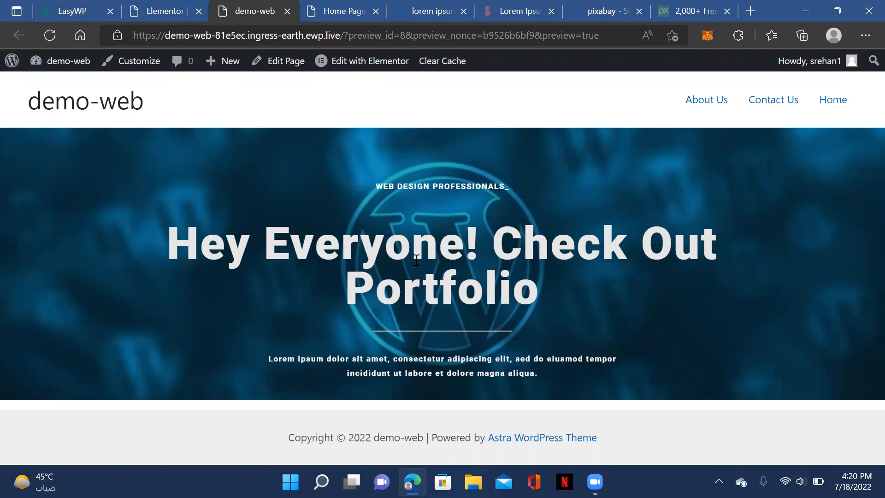
# - Try the Overlay blend mode on the "Hey Everyone! Check Out Portfolio" heading, update the page and check it in the reloaded preview
pyautogui.click(176, 13)
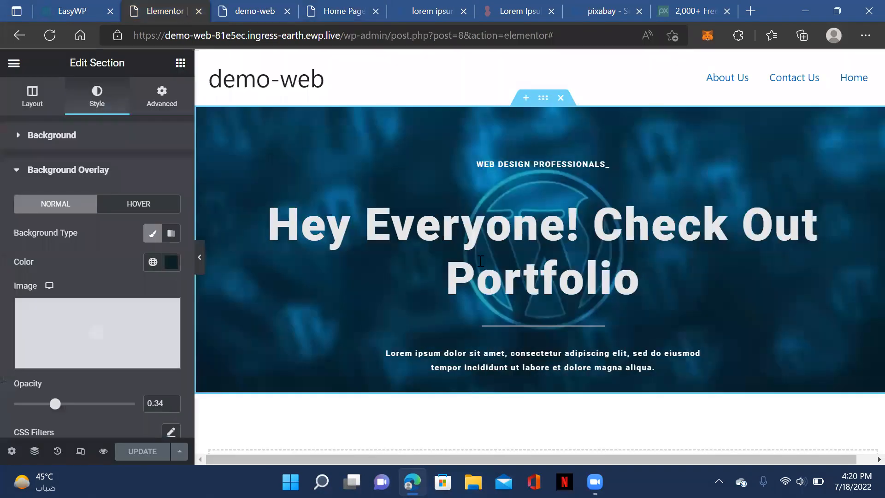
pyautogui.click(714, 256)
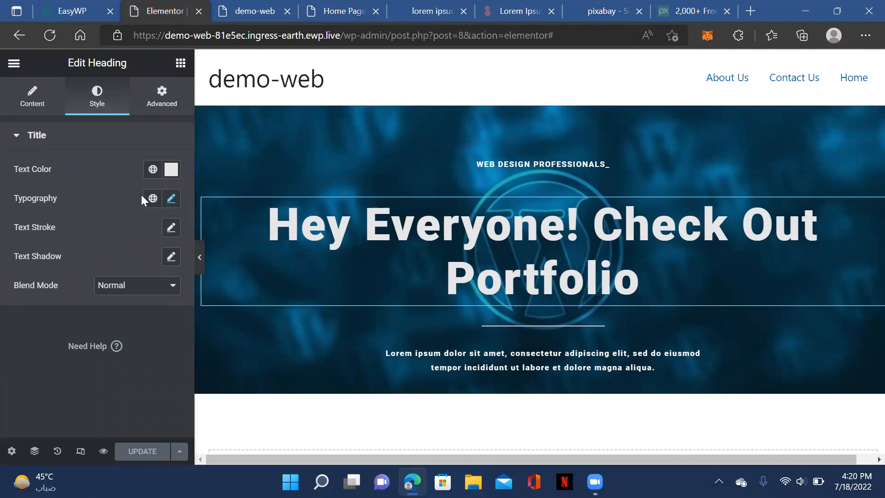
pyautogui.click(139, 286)
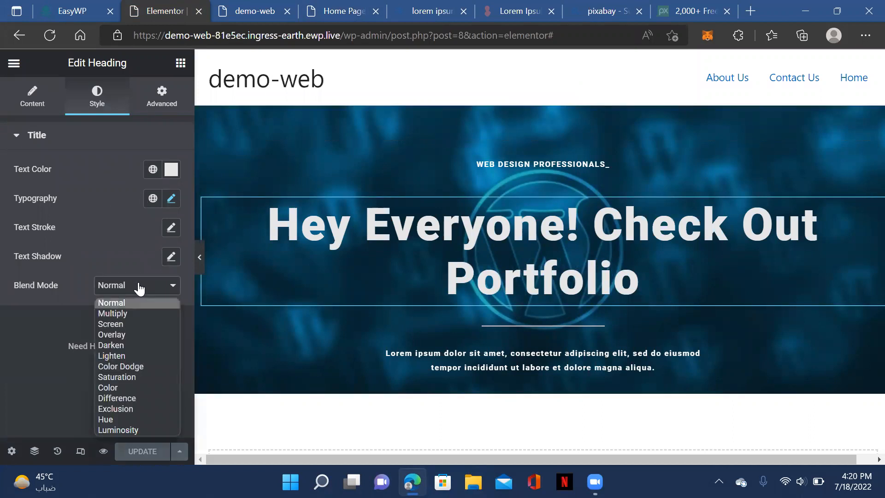
pyautogui.click(138, 335)
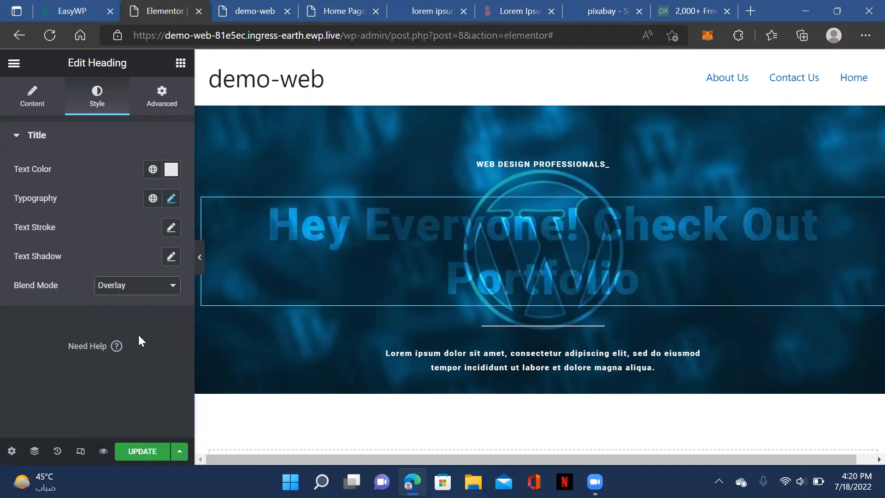
pyautogui.click(119, 448)
pyautogui.click(239, 10)
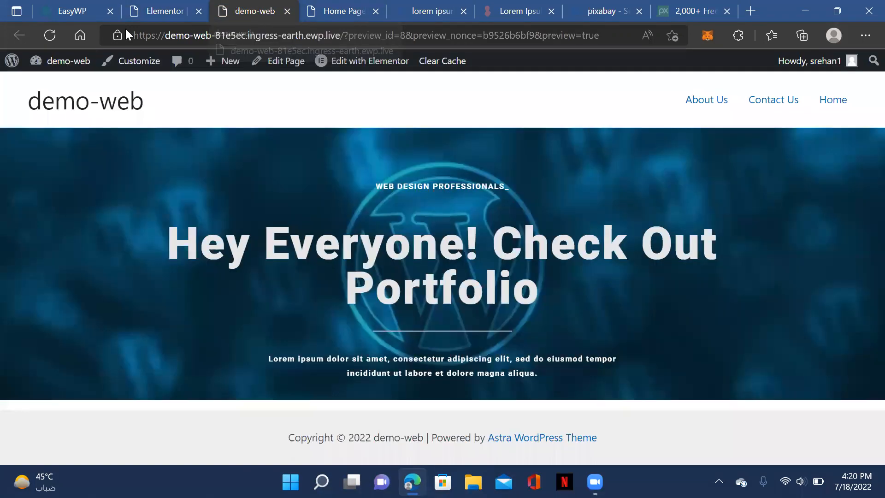
pyautogui.click(50, 35)
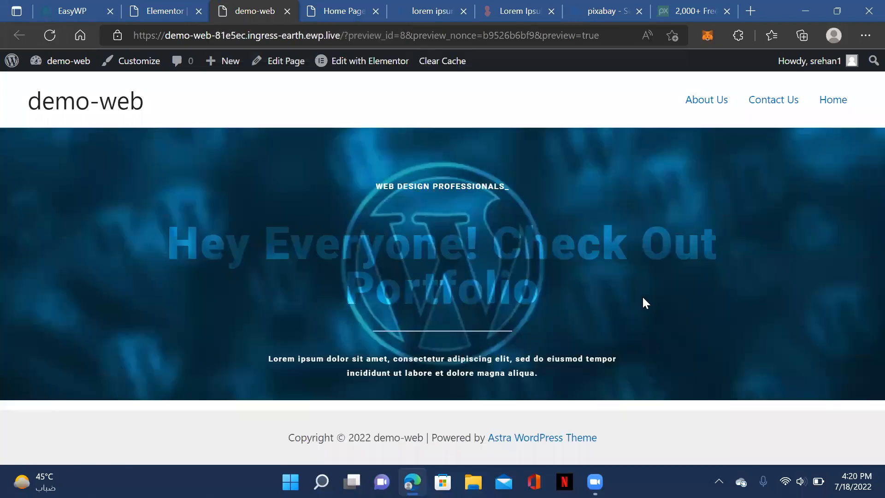
# - Try the Lighten blend mode on the main heading and return it to Normal
pyautogui.click(164, 13)
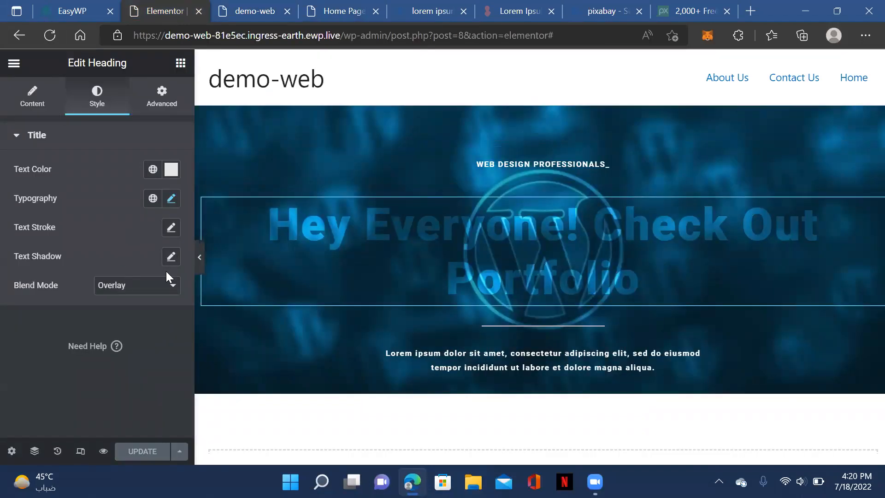
pyautogui.click(160, 290)
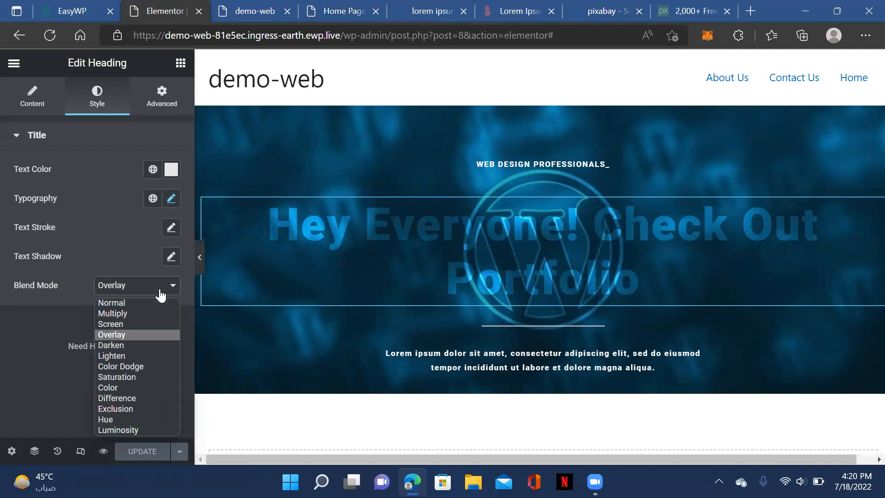
pyautogui.click(141, 354)
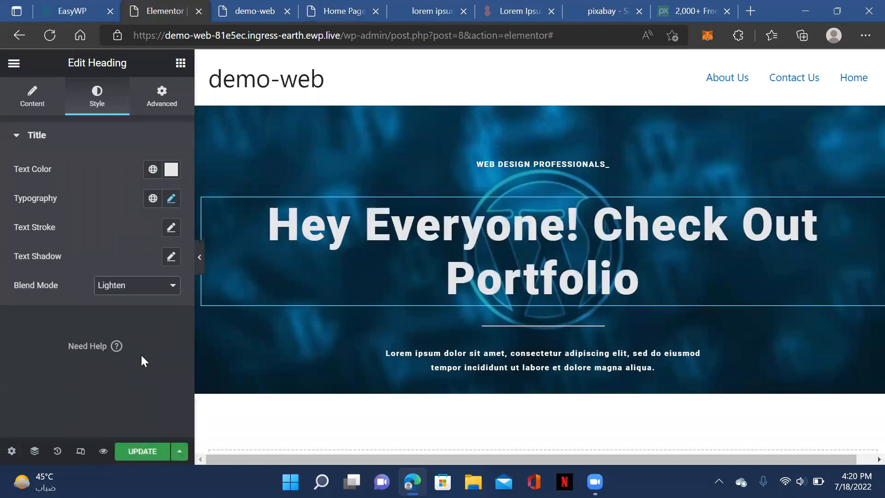
pyautogui.click(165, 284)
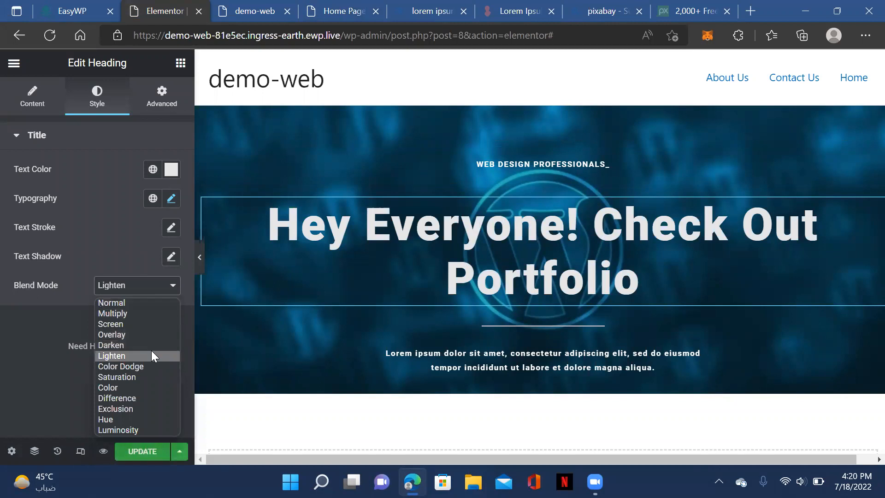
pyautogui.click(152, 303)
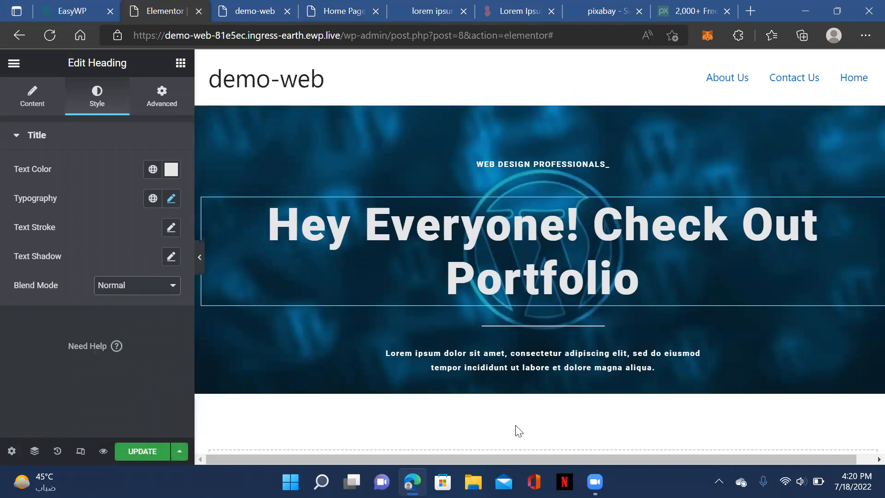
# - Find the Button widget and add one beneath the lorem ipsum text in the hero section
pyautogui.click(180, 62)
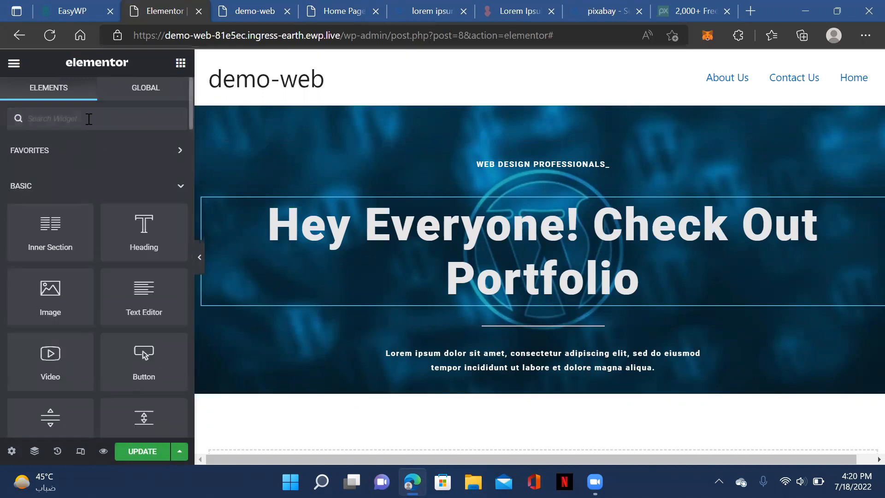
pyautogui.write('BU')
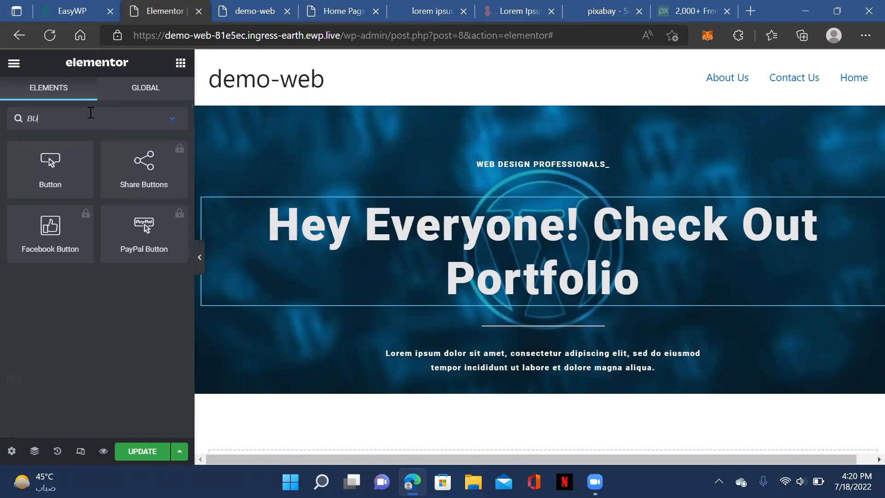
pyautogui.moveTo(50, 163); pyautogui.dragTo(420, 380)
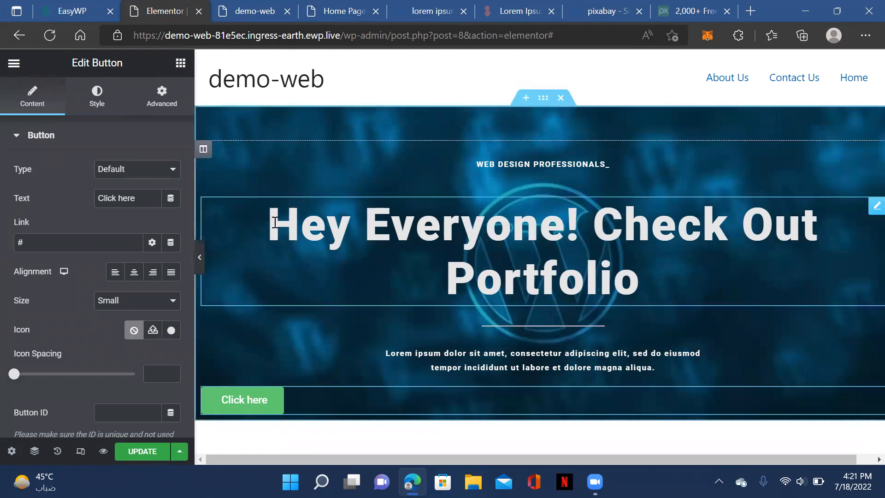
pyautogui.scroll(-3, 272, 221)
pyautogui.scroll(1, 272, 221)
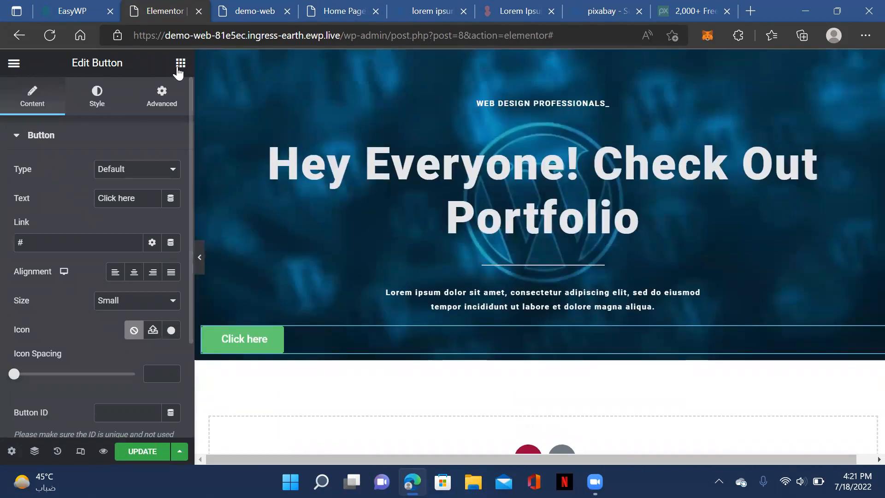
# - Add a second Button widget to the hero section at the existing "Click here" button
pyautogui.click(181, 63)
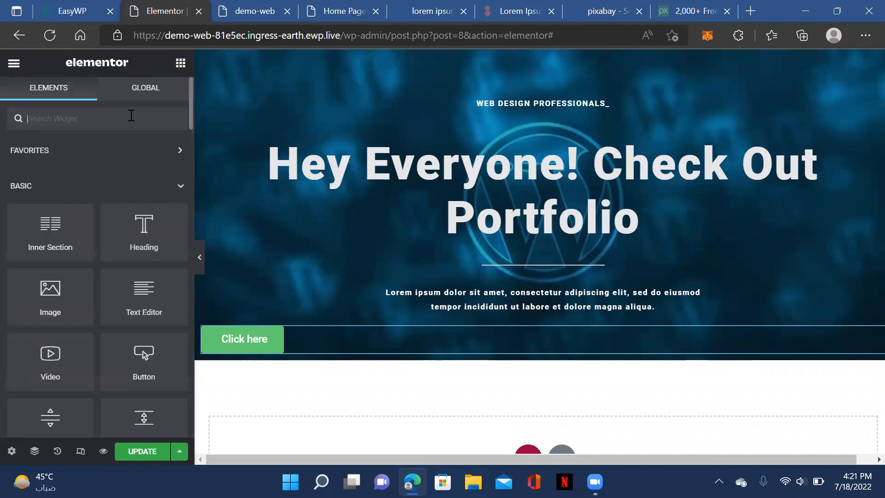
pyautogui.write('BU')
pyautogui.moveTo(27, 149); pyautogui.dragTo(432, 342)
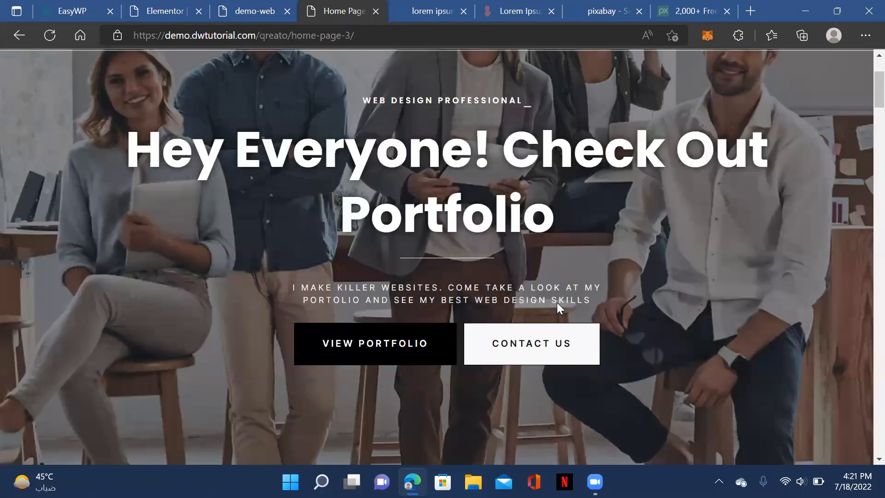
# - Delete both "Click here" buttons from beneath the lorem ipsum text in the hero section
pyautogui.click(351, 14)
pyautogui.click(252, 12)
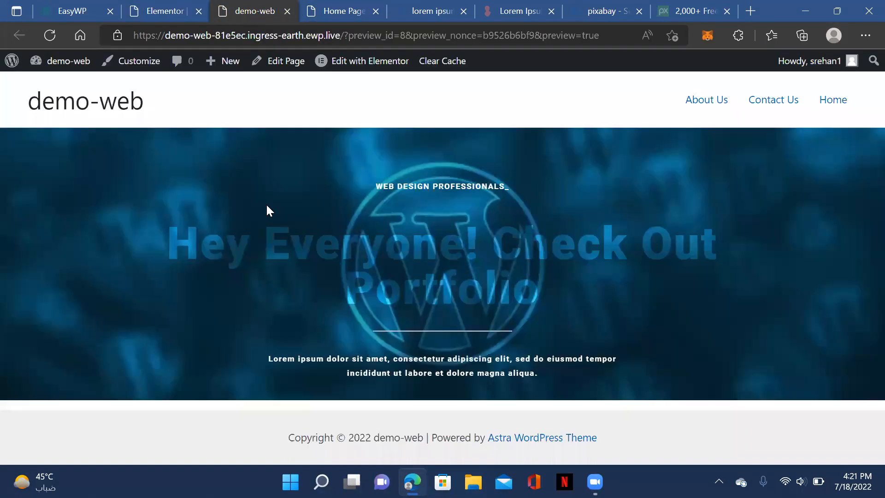
pyautogui.click(167, 12)
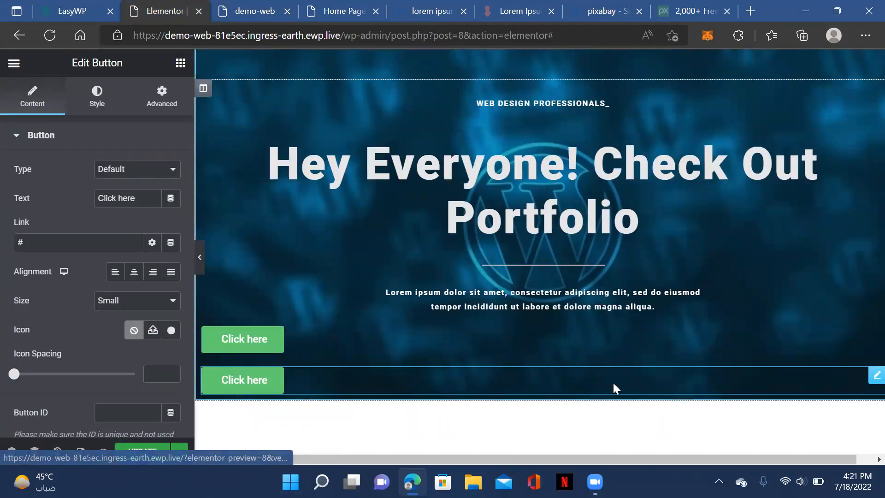
pyautogui.rightClick(641, 330)
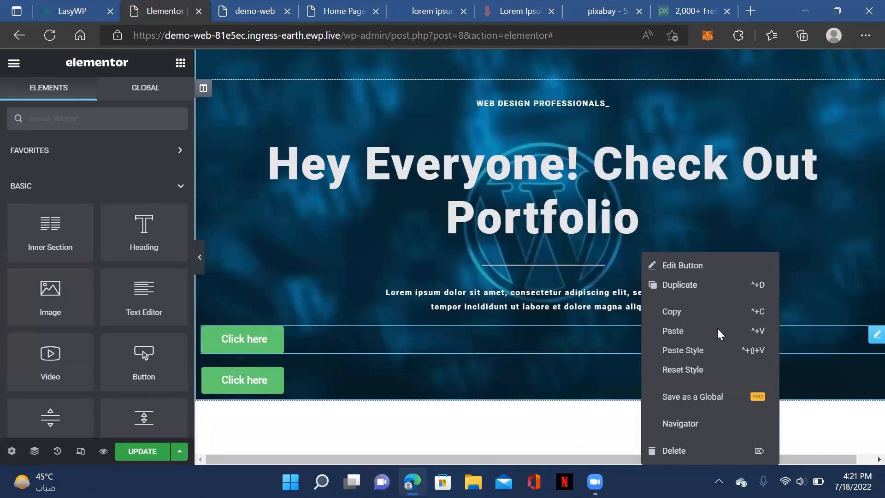
pyautogui.click(249, 339)
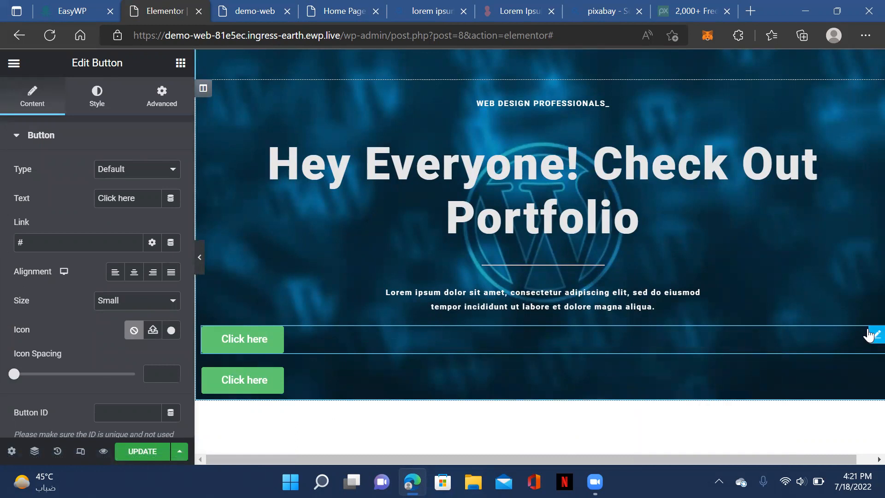
pyautogui.rightClick(254, 340)
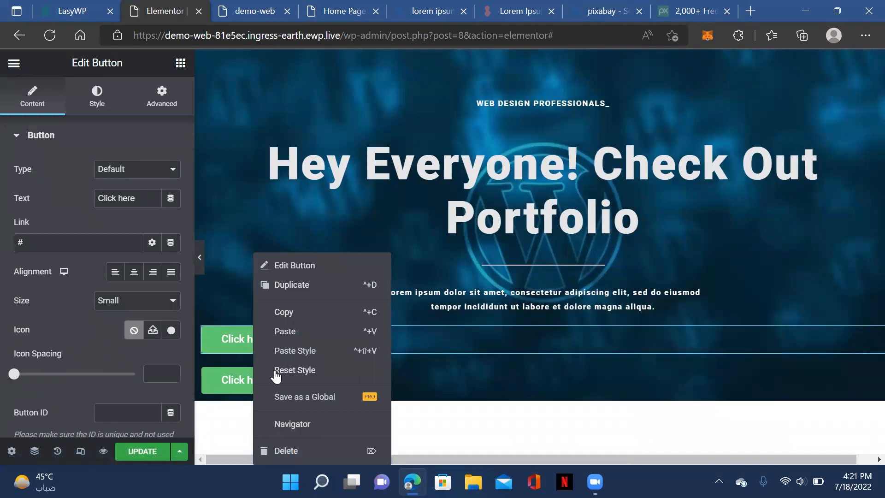
pyautogui.click(280, 447)
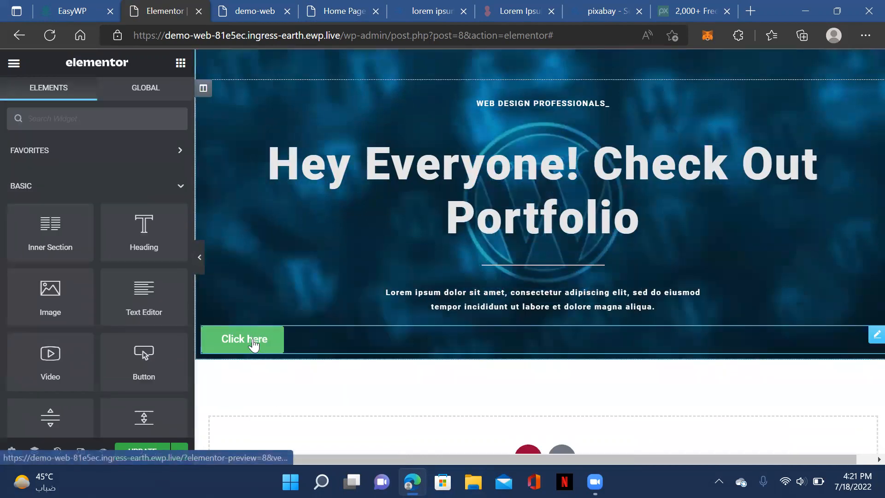
pyautogui.rightClick(254, 340)
pyautogui.click(283, 448)
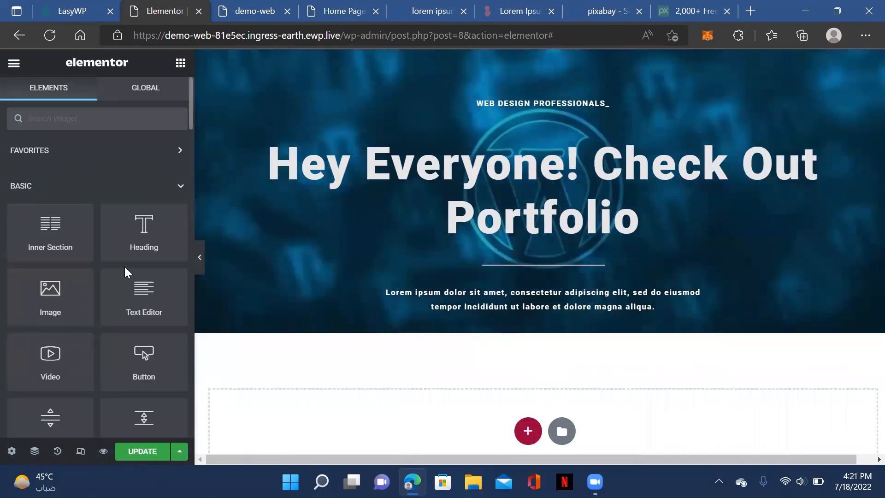
# - Add a two-column Inner Section beneath the lorem ipsum text and place a Button widget in its first column
pyautogui.moveTo(57, 228); pyautogui.dragTo(416, 329)
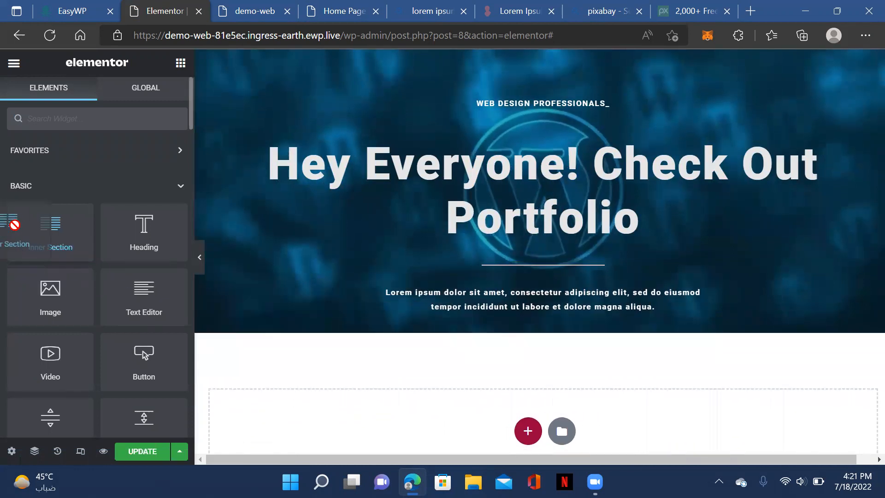
pyautogui.moveTo(34, 227); pyautogui.dragTo(479, 323)
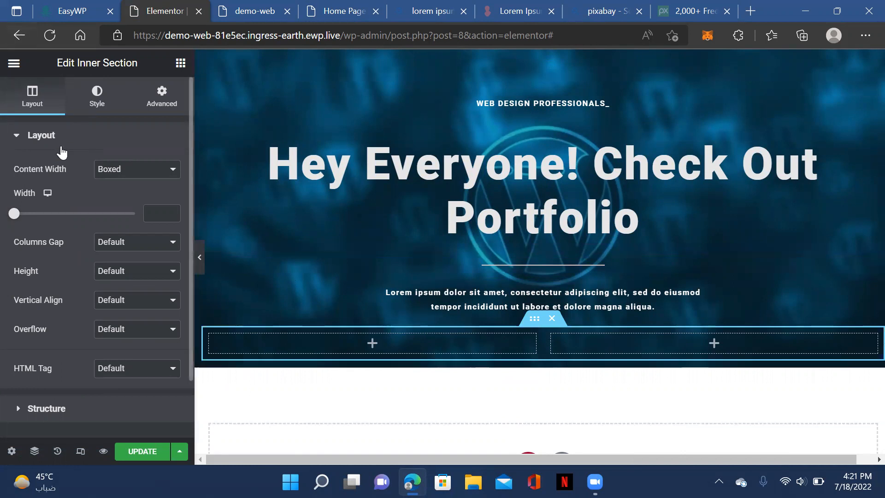
pyautogui.click(180, 64)
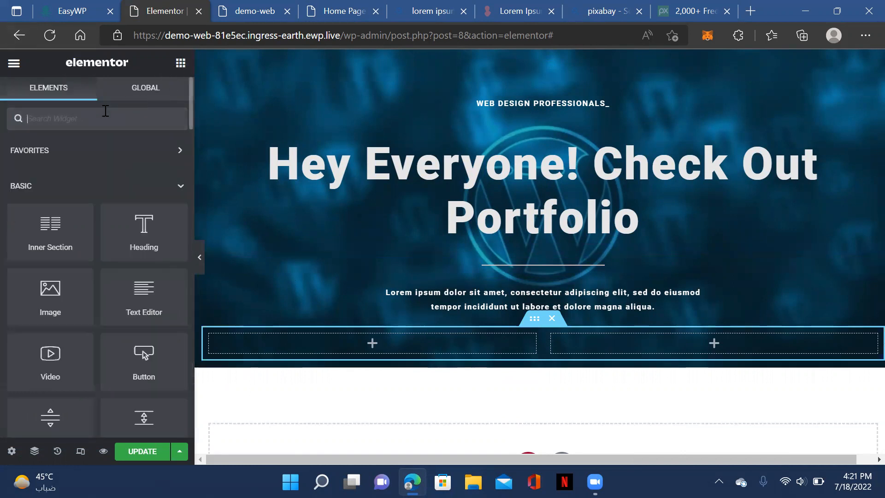
pyautogui.scroll(-2, 119, 228)
pyautogui.scroll(-2, 120, 229)
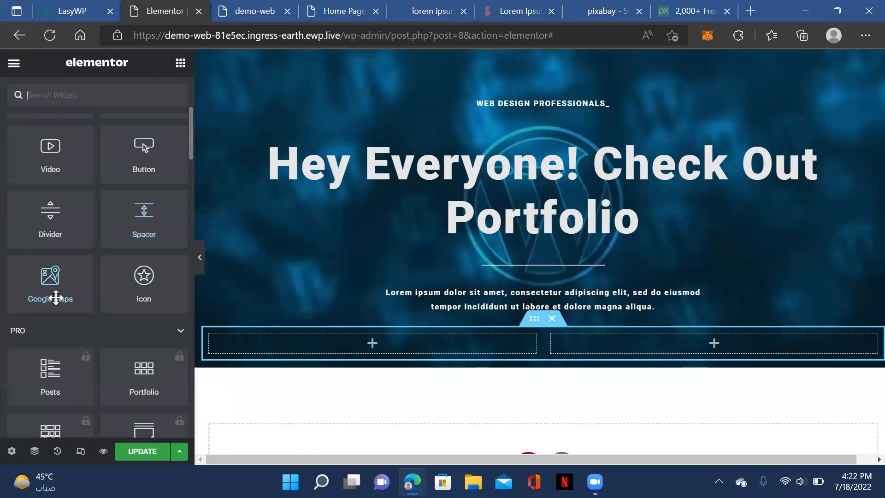
pyautogui.scroll(-2, 48, 229)
pyautogui.scroll(-3, 48, 225)
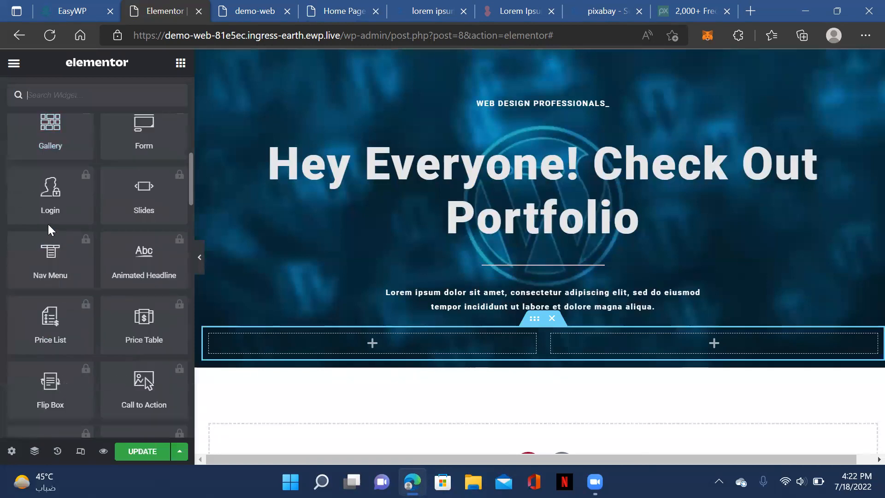
pyautogui.scroll(7, 63, 182)
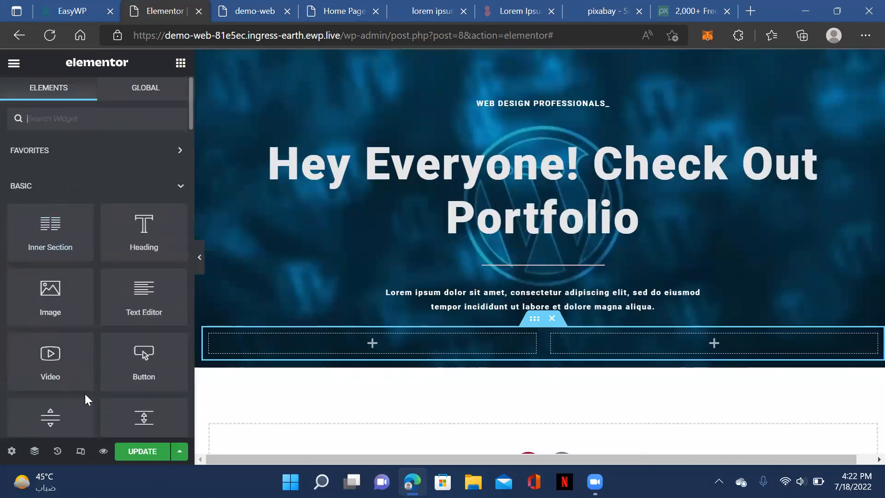
pyautogui.moveTo(142, 361); pyautogui.dragTo(351, 343)
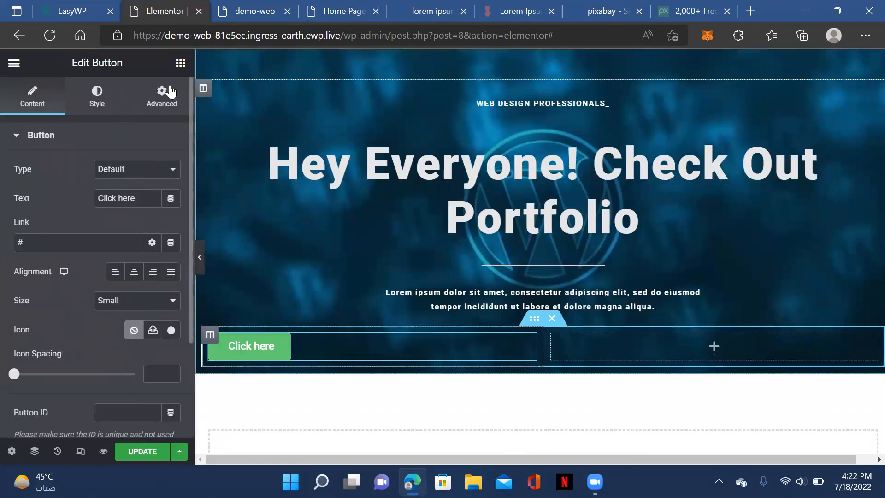
pyautogui.rightClick(261, 346)
pyautogui.click(425, 340)
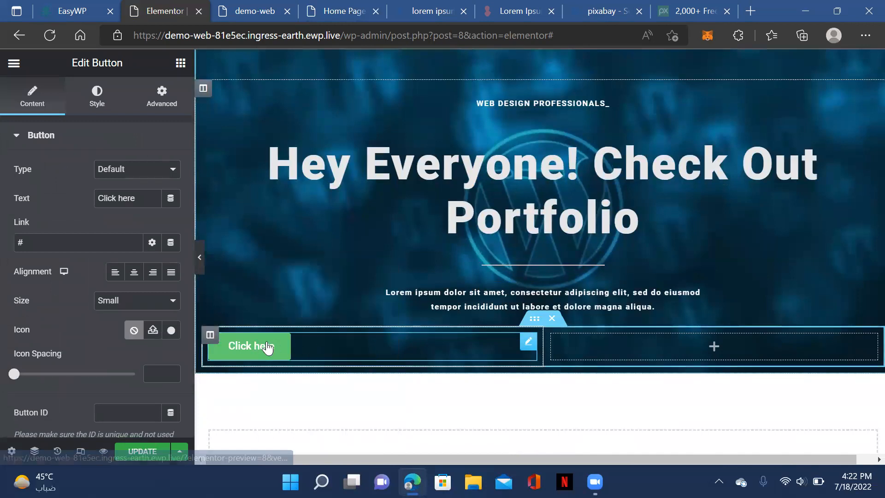
# - Compare with the demo home page and set the new button's text to "View Portfolio"
pyautogui.click(340, 11)
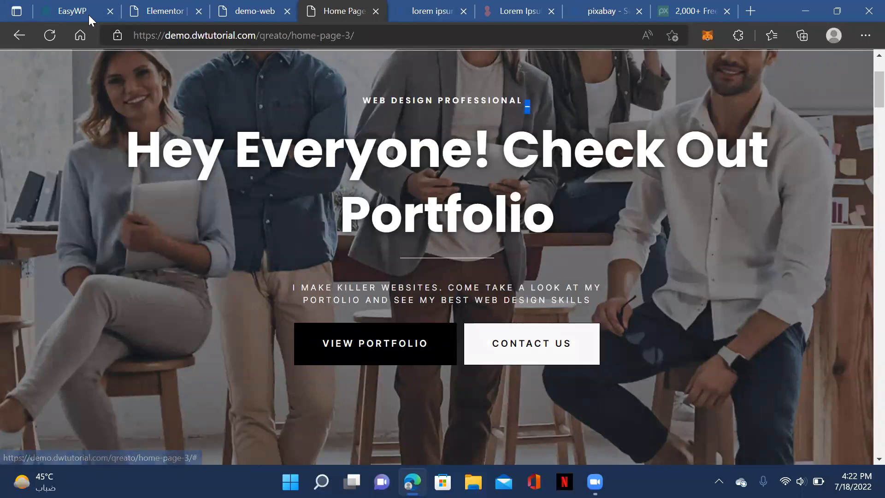
pyautogui.click(239, 13)
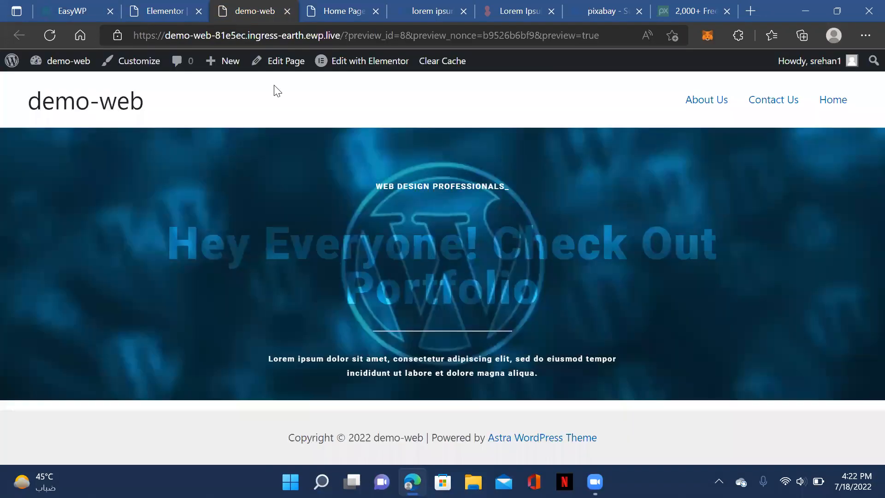
pyautogui.click(162, 11)
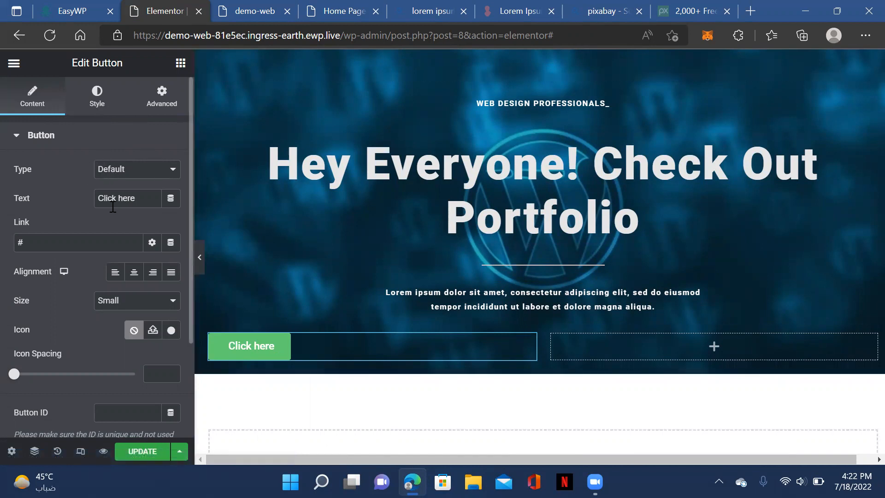
pyautogui.click(139, 176)
pyautogui.click(142, 187)
pyautogui.doubleClick(135, 199)
pyautogui.tripleClick(136, 199)
pyautogui.write('vIEW')
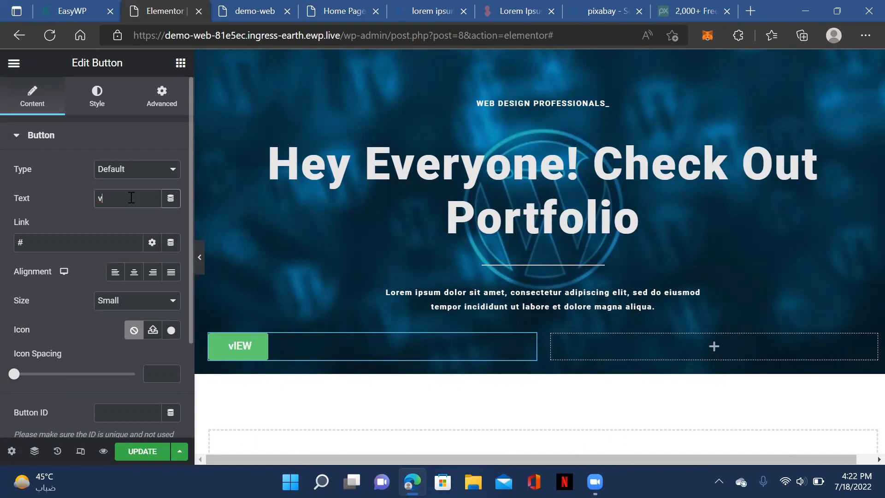
pyautogui.press('BackSpace')
pyautogui.write('View Portfoli')
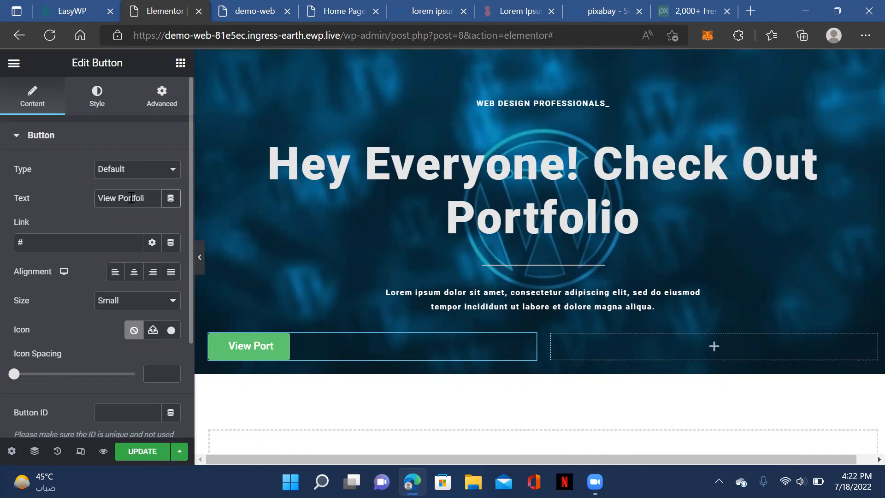
pyautogui.write('o')
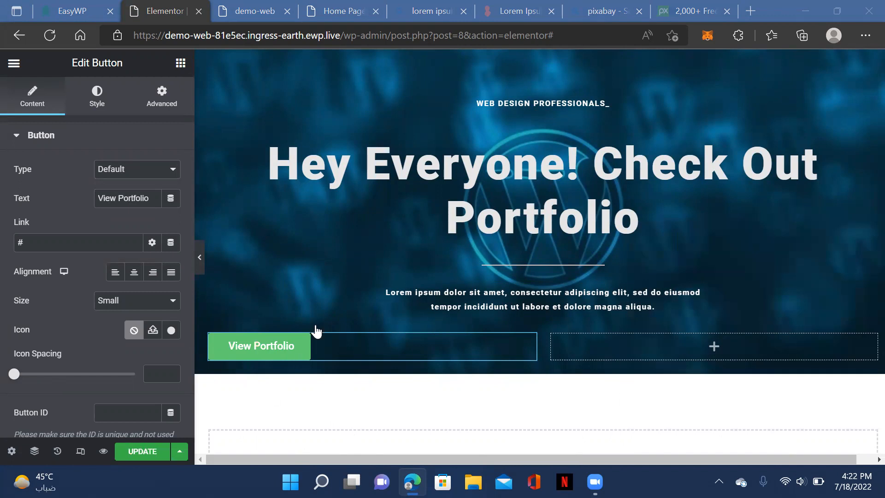
# - Open the View Portfolio button's normal-state background color for editing
pyautogui.click(278, 358)
pyautogui.click(97, 95)
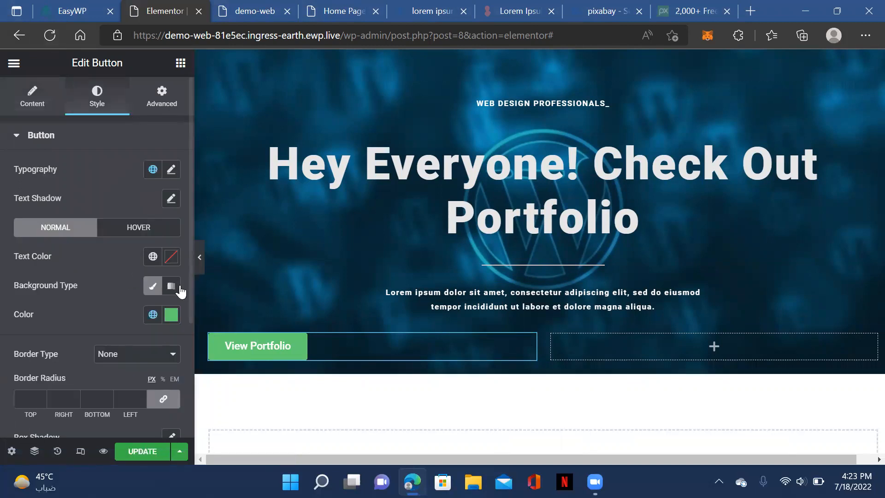
pyautogui.click(171, 316)
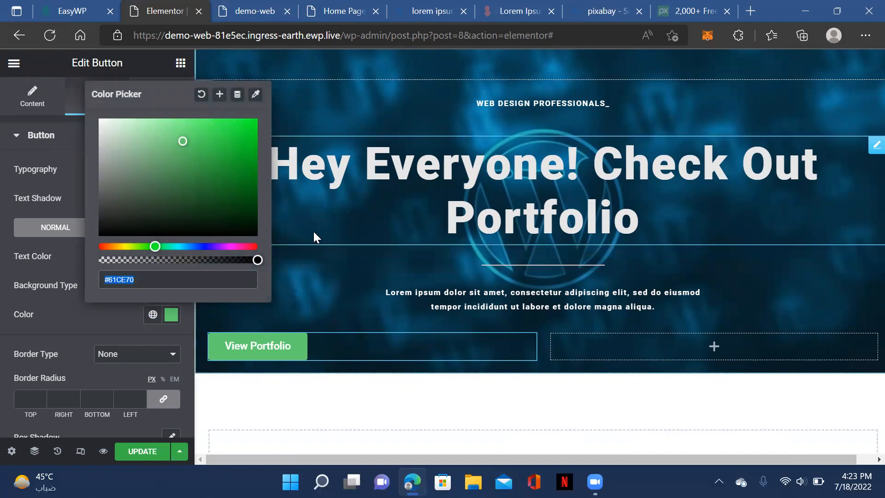
# - Try to sample a background color for the View Portfolio button from the page with the color sampler
pyautogui.click(254, 96)
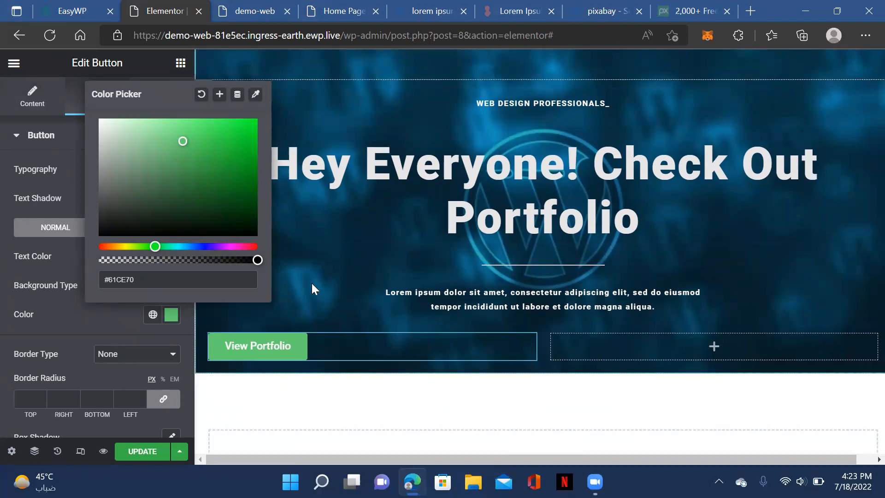
pyautogui.click(254, 95)
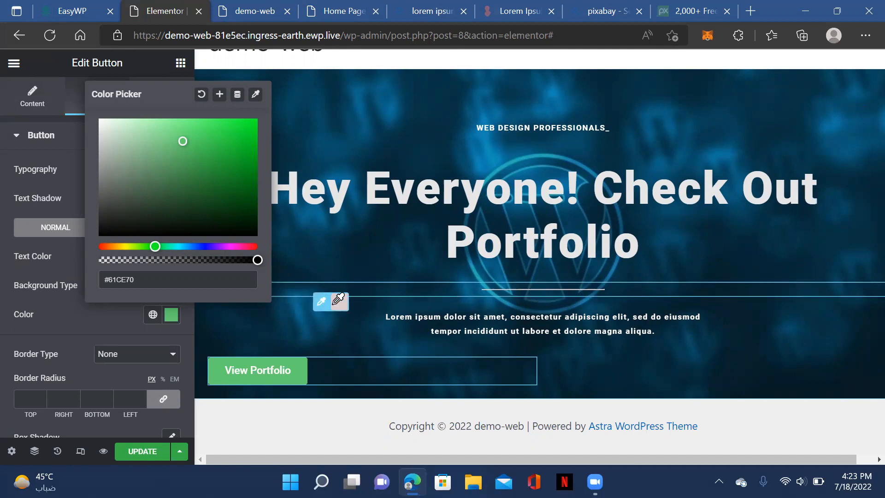
pyautogui.click(339, 305)
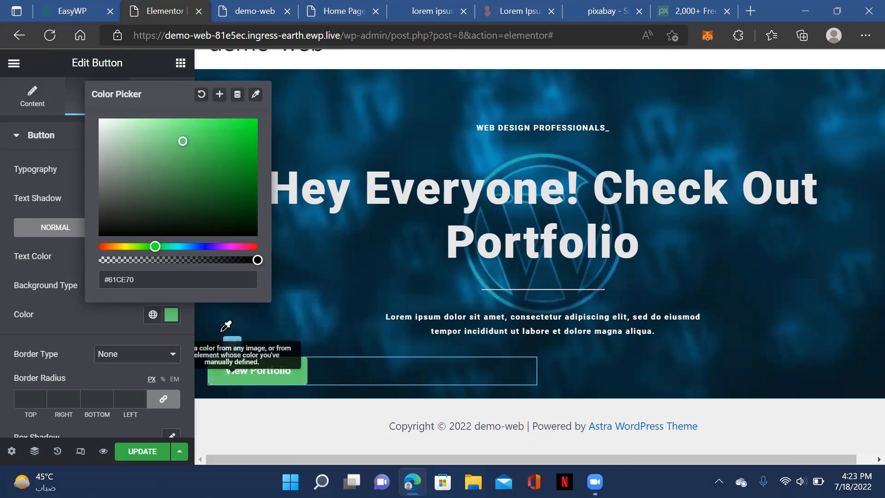
pyautogui.scroll(-1, 280, 276)
# - Set the View Portfolio button's background color to near-white #F8F8F8
pyautogui.moveTo(156, 245); pyautogui.dragTo(190, 247)
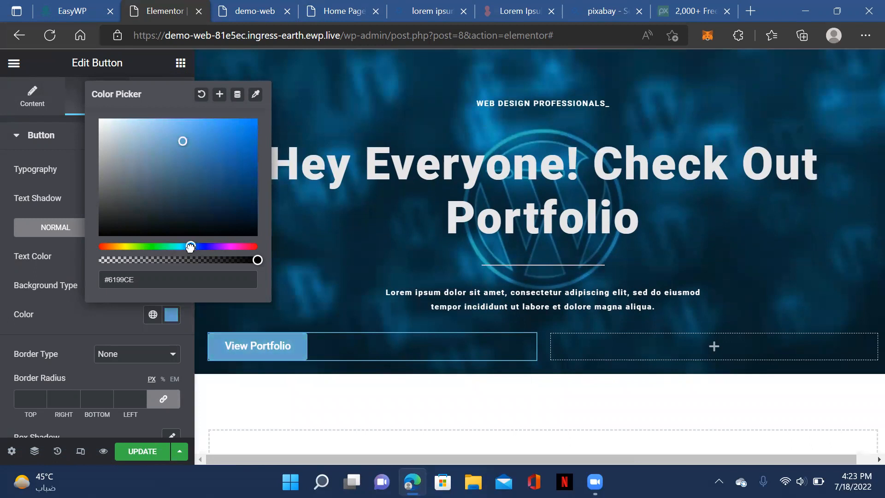
pyautogui.moveTo(184, 152)
pyautogui.mouseDown()
pyautogui.moveTo(202, 190)
pyautogui.moveTo(202, 154)
pyautogui.moveTo(120, 115)
pyautogui.moveTo(201, 158)
pyautogui.moveTo(96, 122)
pyautogui.mouseUp()
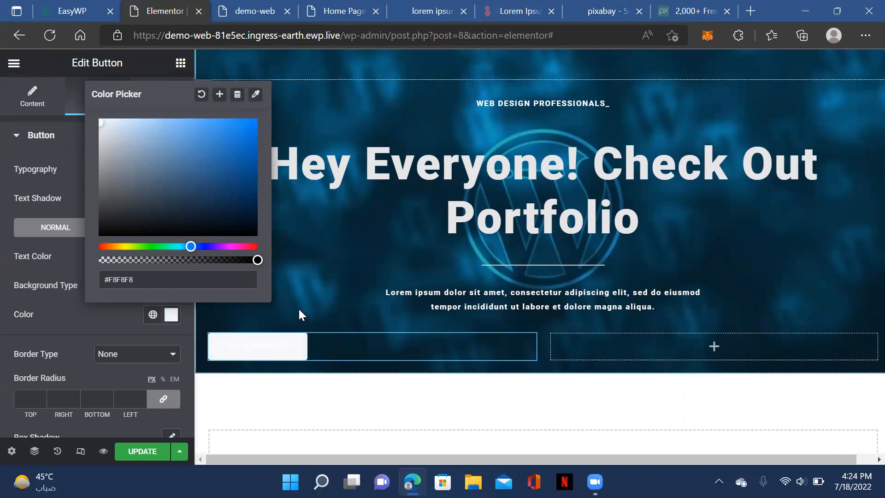
pyautogui.click(182, 337)
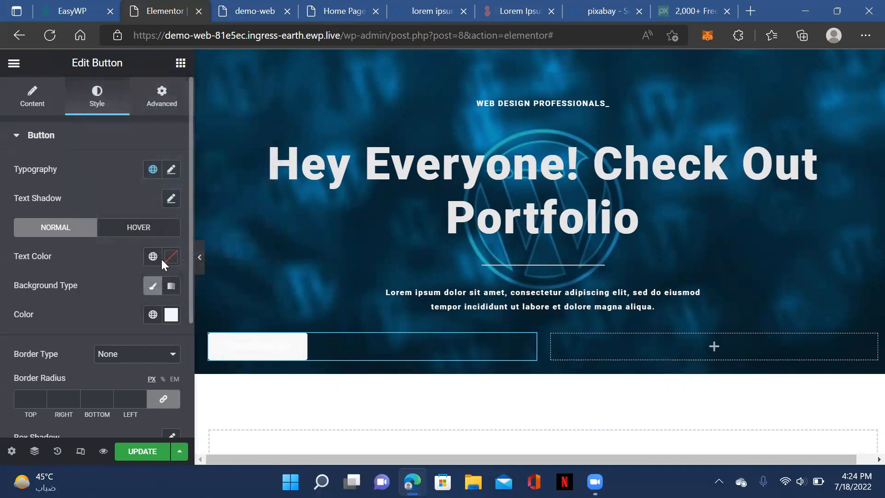
# - Set the View Portfolio button's text color to dark navy #101626
pyautogui.click(171, 256)
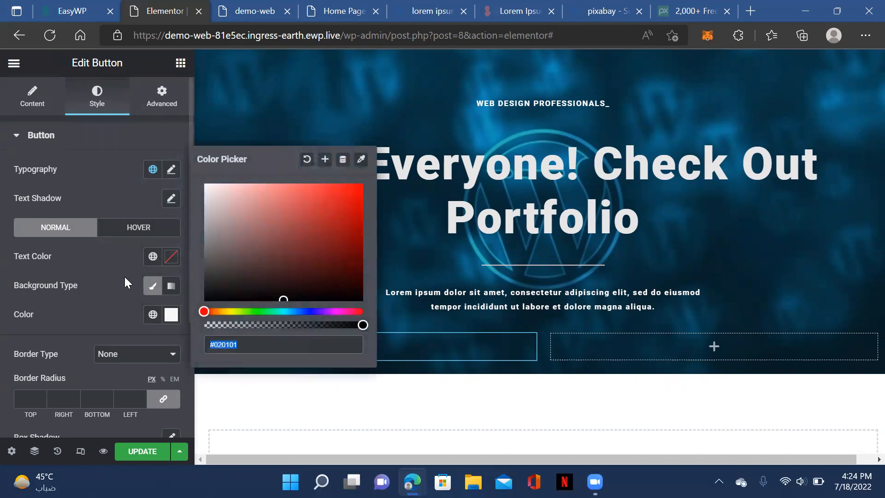
pyautogui.moveTo(300, 312)
pyautogui.mouseDown()
pyautogui.moveTo(288, 312)
pyautogui.moveTo(302, 312)
pyautogui.mouseUp()
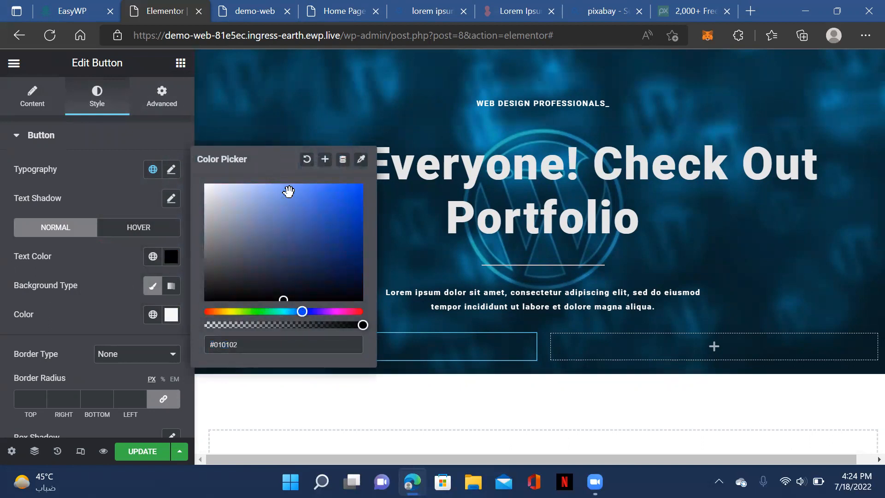
pyautogui.hotkey('ctrl', 'a')
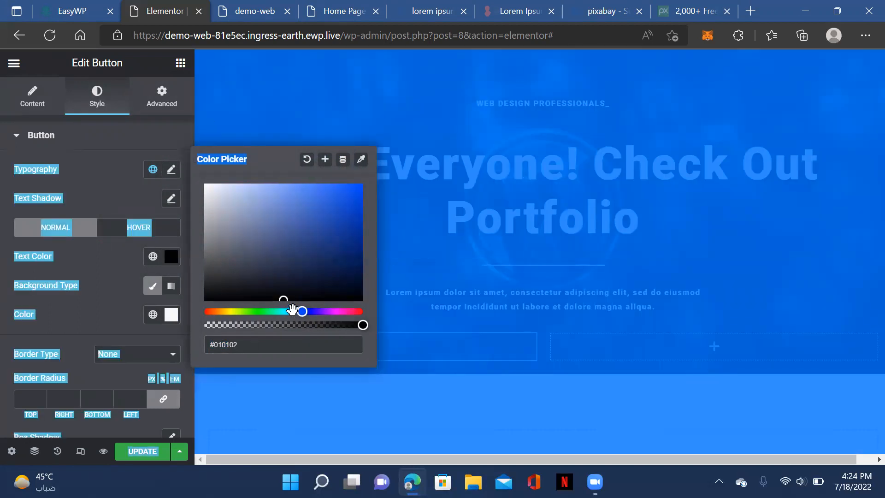
pyautogui.click(259, 162)
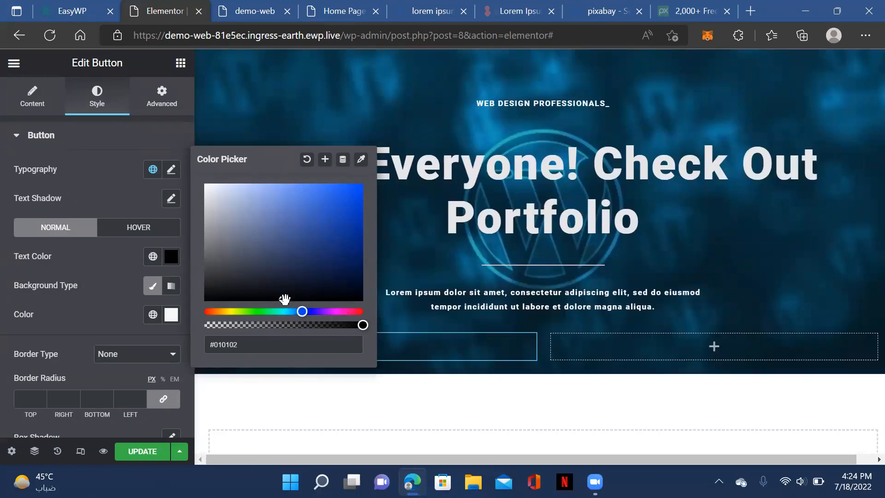
pyautogui.moveTo(283, 295); pyautogui.dragTo(298, 284)
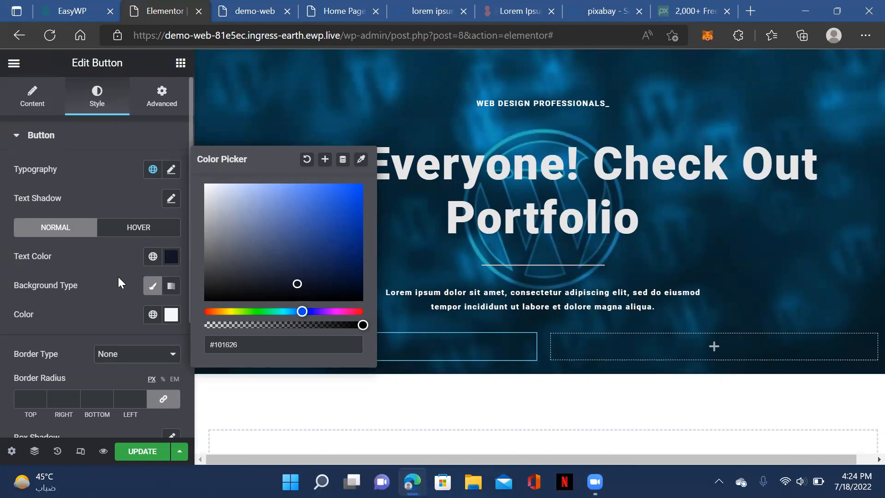
pyautogui.click(90, 258)
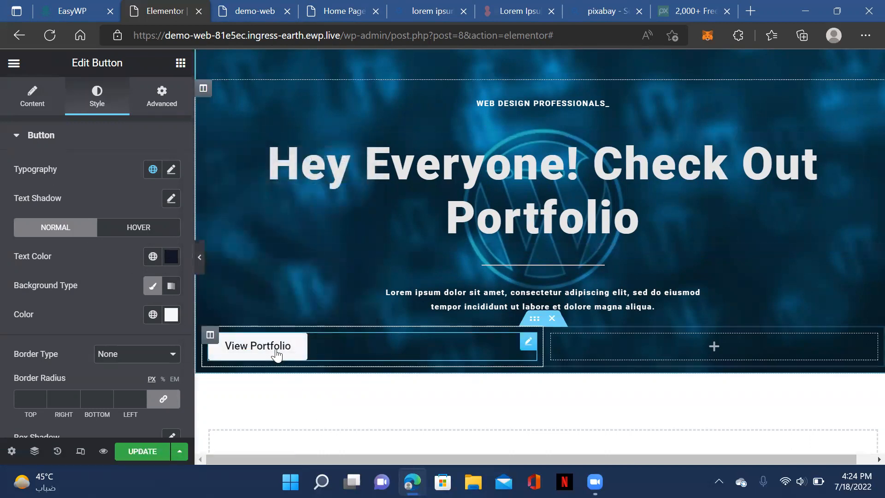
# - Check the typography settings of the main heading and of the View Portfolio button
pyautogui.click(343, 173)
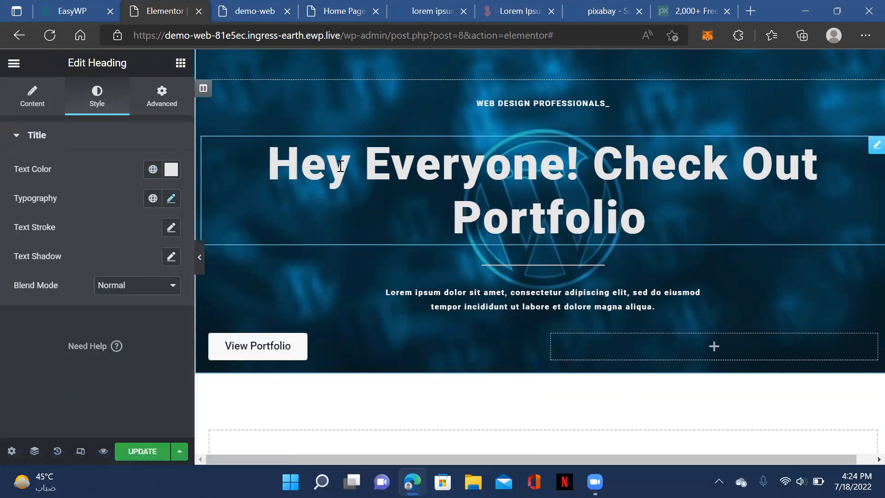
pyautogui.click(170, 204)
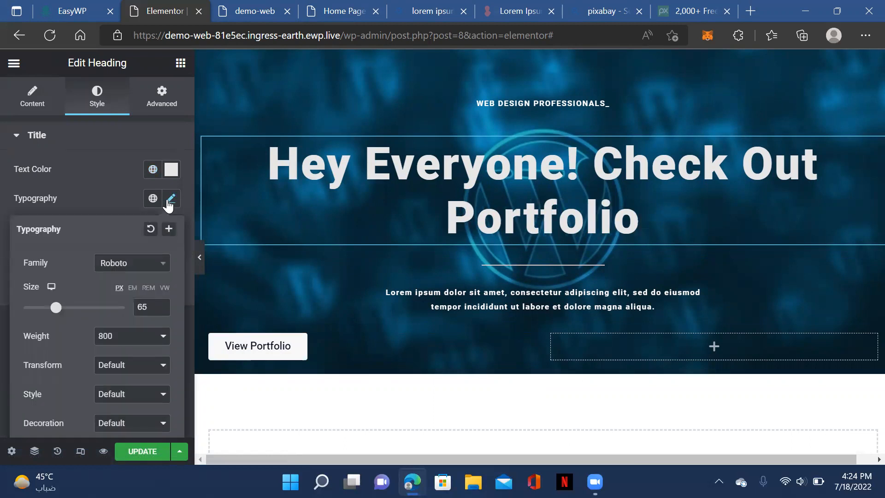
pyautogui.click(169, 201)
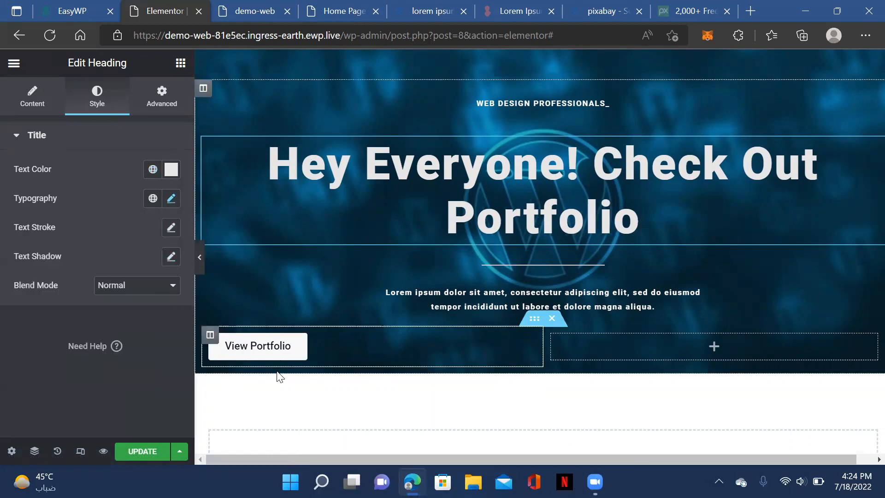
pyautogui.click(259, 347)
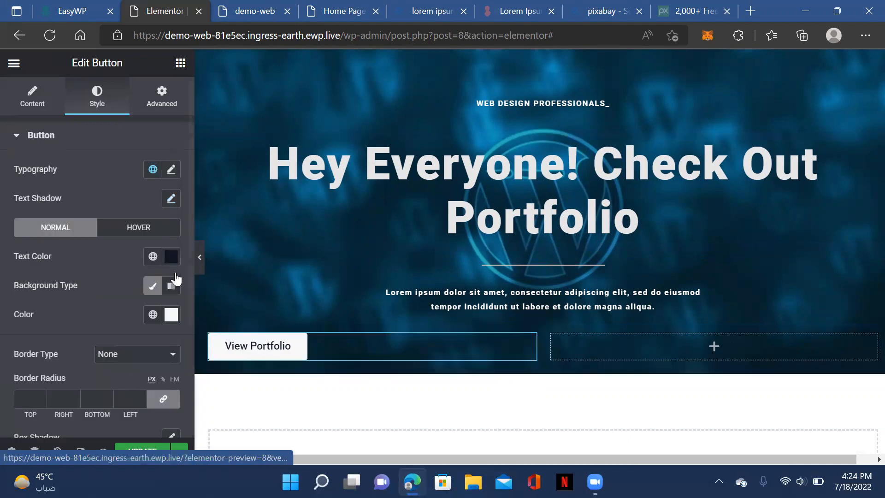
pyautogui.click(172, 171)
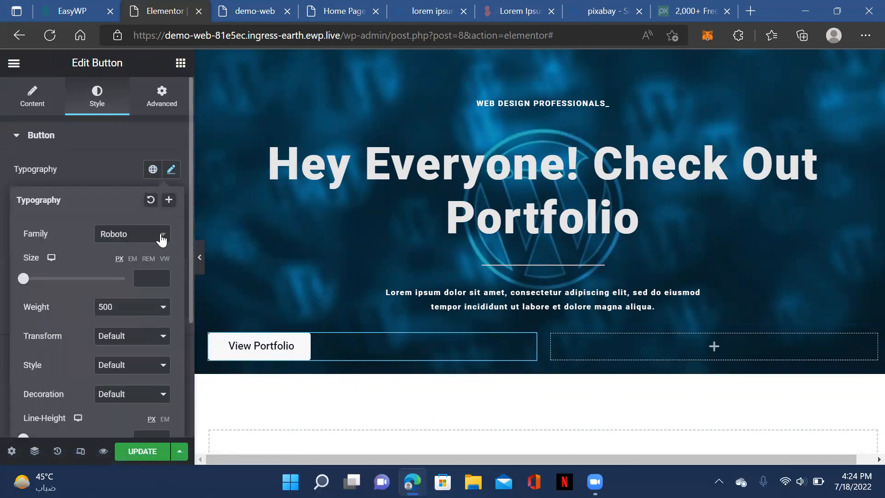
pyautogui.click(264, 295)
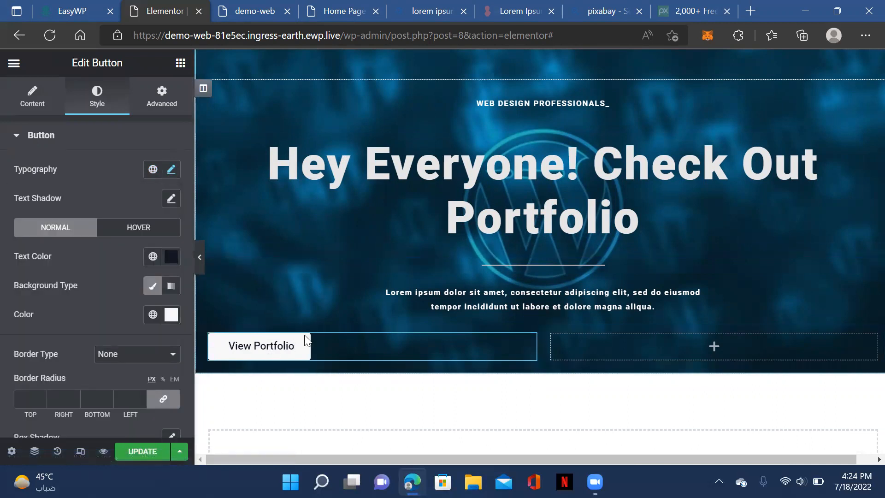
# - Try a Double border on the View Portfolio button and return its border type to None
pyautogui.click(168, 355)
pyautogui.click(150, 392)
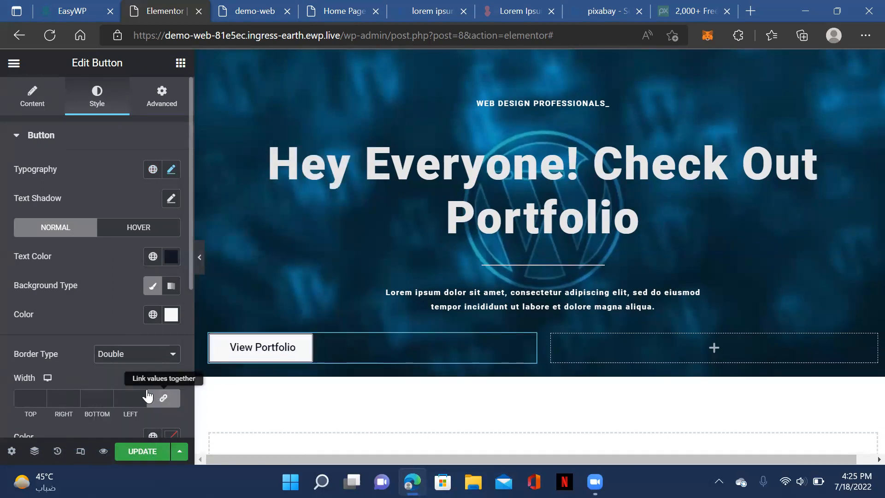
pyautogui.click(144, 355)
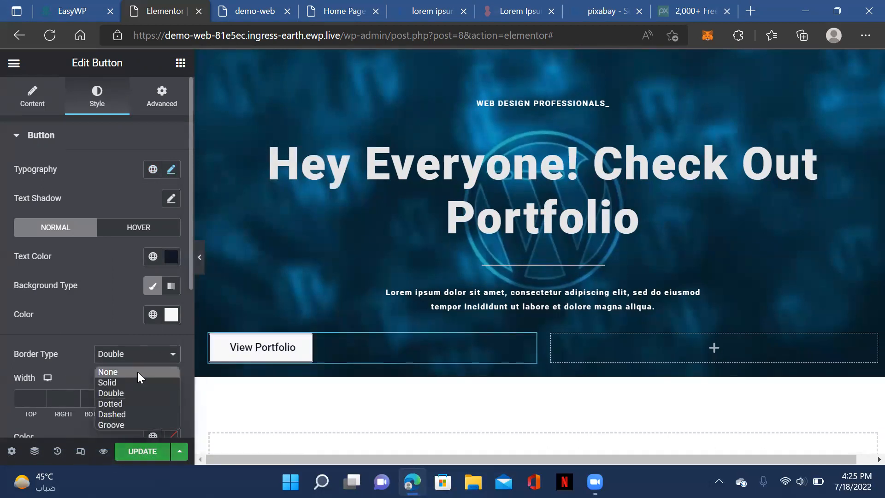
pyautogui.click(137, 372)
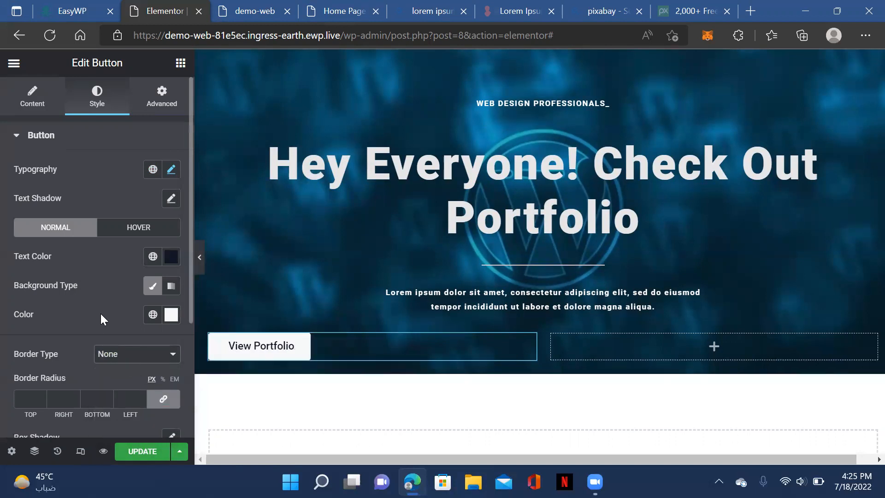
# - Enable a box shadow on the View Portfolio button with a horizontal offset of 1
pyautogui.scroll(-2, 100, 313)
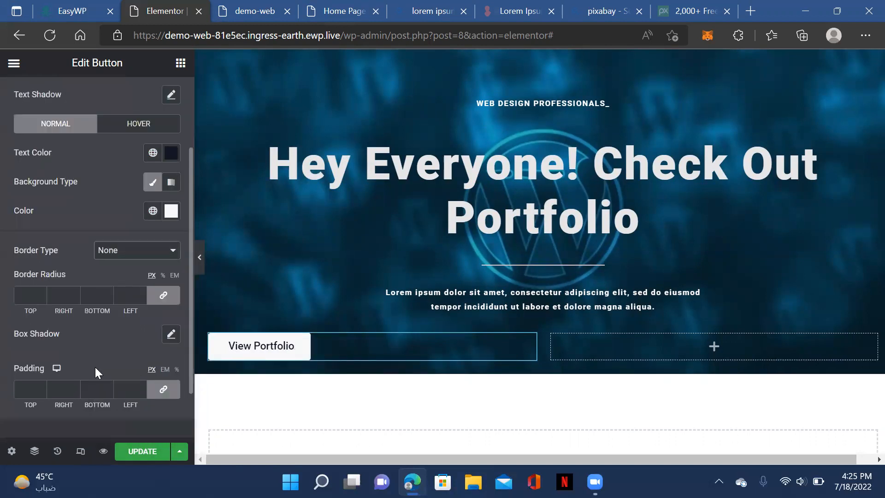
pyautogui.click(171, 334)
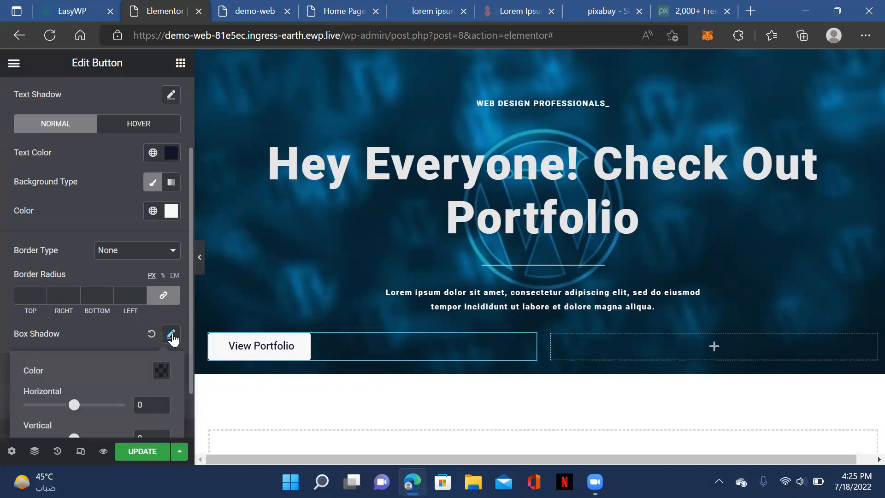
pyautogui.moveTo(75, 406)
pyautogui.mouseDown()
pyautogui.moveTo(111, 405)
pyautogui.moveTo(62, 404)
pyautogui.moveTo(77, 403)
pyautogui.mouseUp()
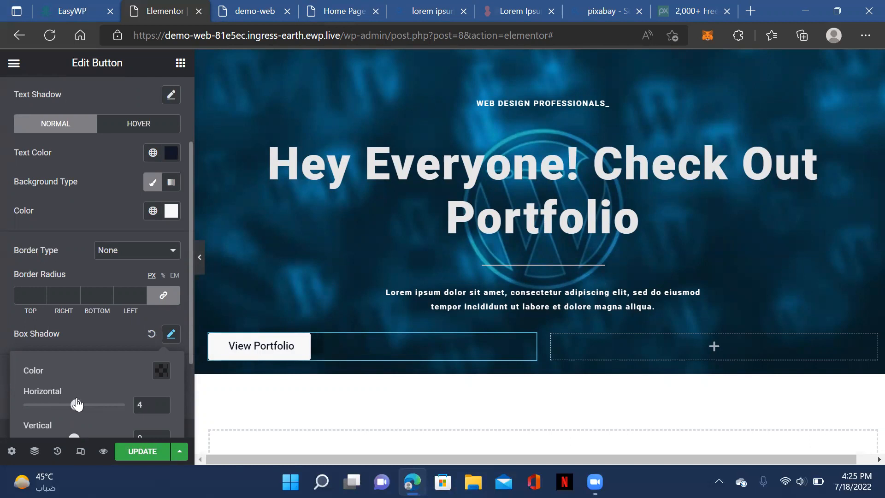
pyautogui.click(157, 407)
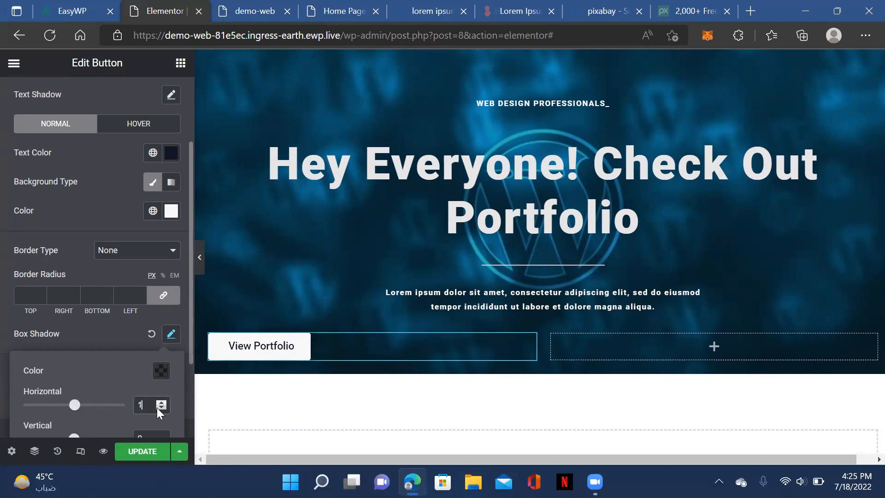
pyautogui.click(186, 307)
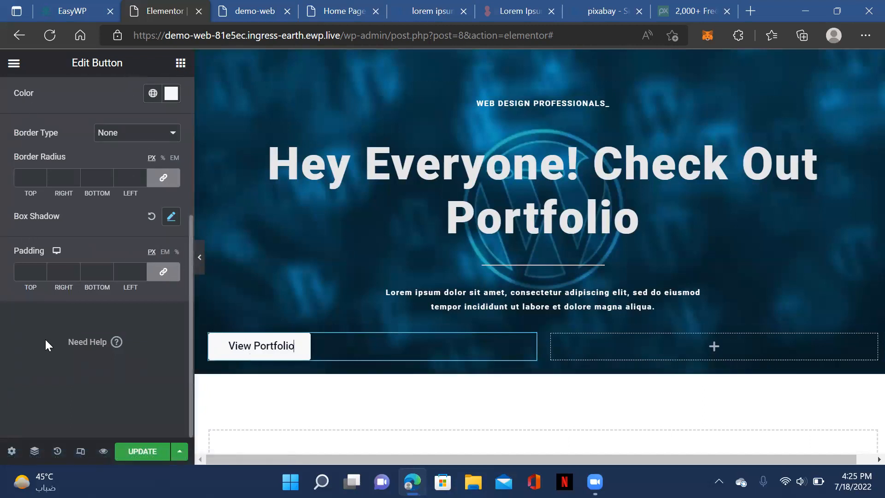
# - Update the page and reload the demo-web preview to check the View Portfolio button on the live layout
pyautogui.click(142, 451)
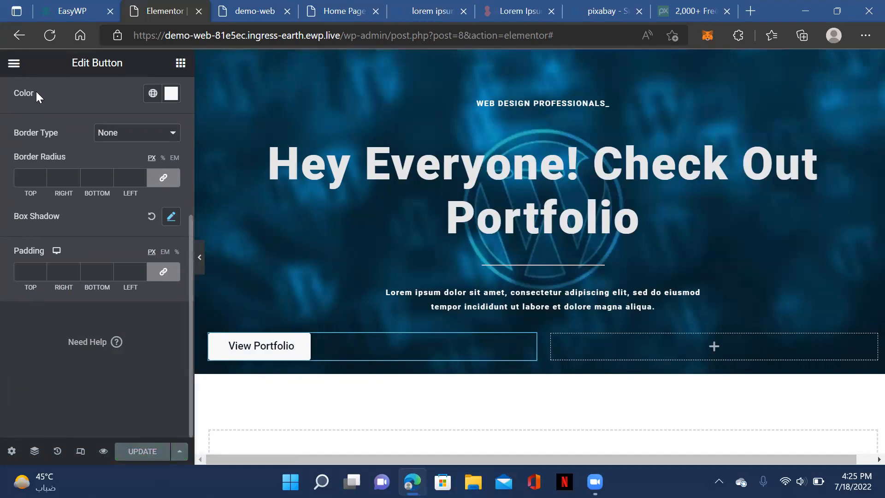
pyautogui.click(244, 13)
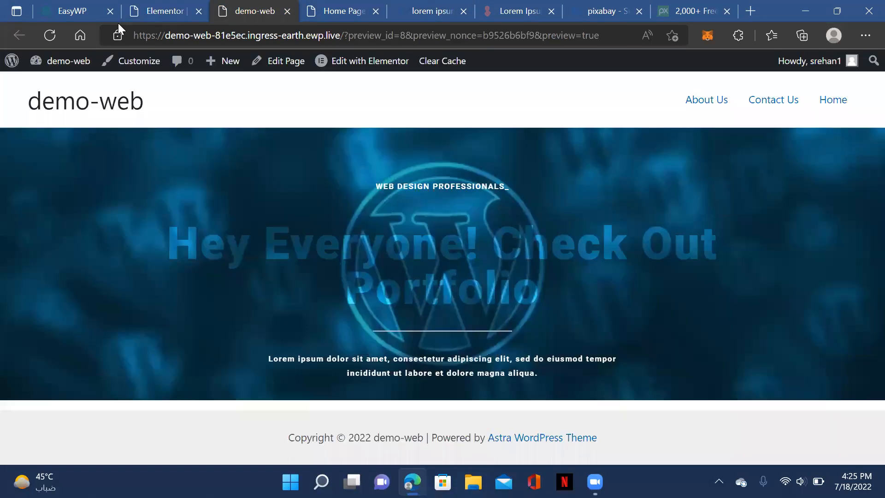
pyautogui.click(50, 35)
pyautogui.scroll(-1, 576, 342)
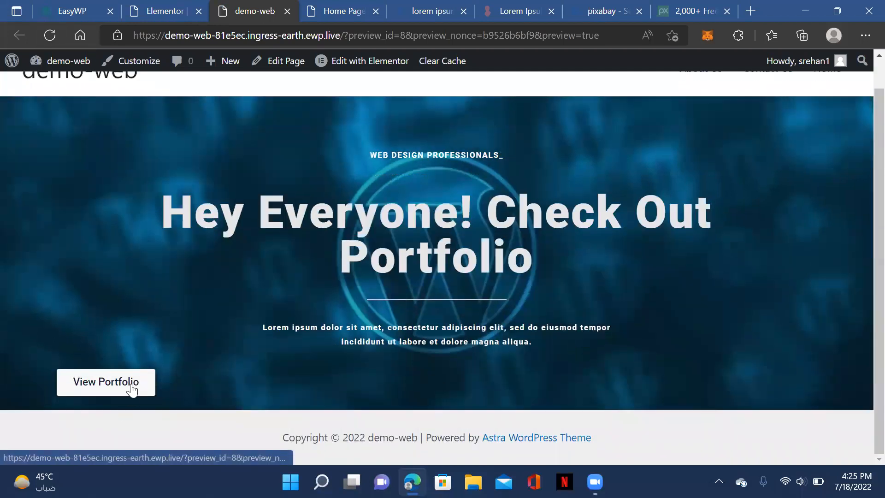
# - Back in the Elementor editor, set the View Portfolio button's border radius to 5 px on all corners and update the page
pyautogui.click(156, 12)
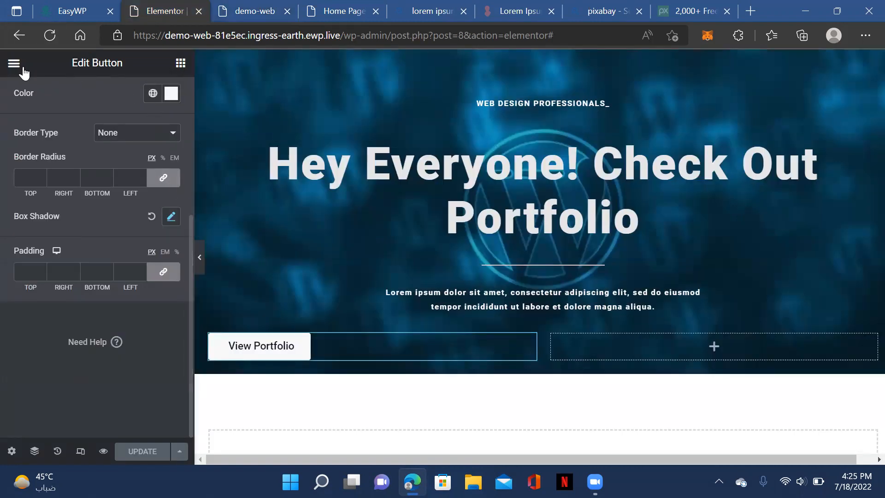
pyautogui.click(181, 65)
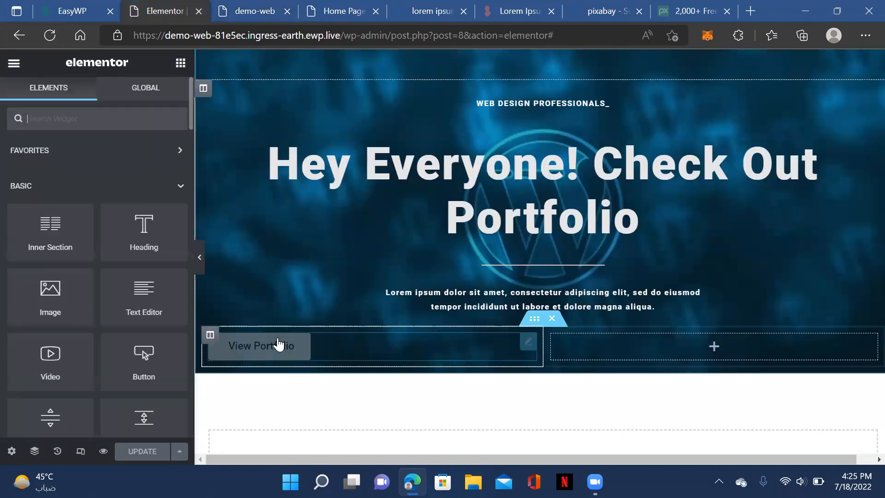
pyautogui.click(239, 340)
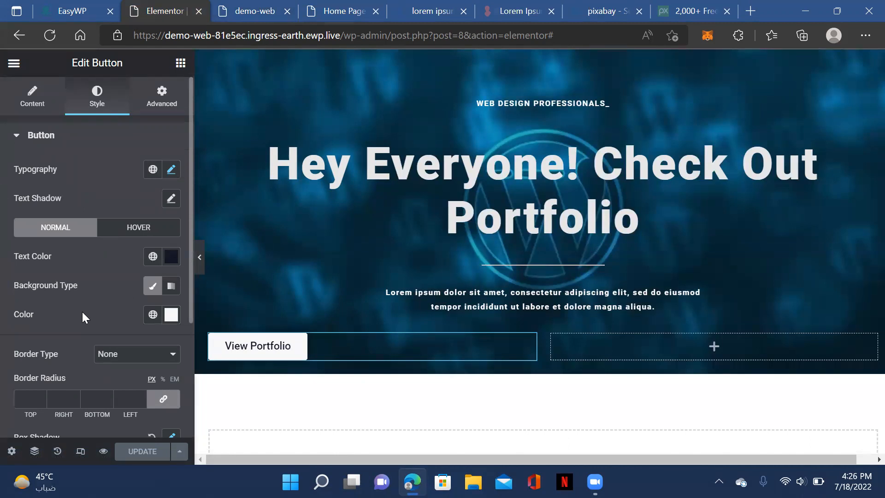
pyautogui.scroll(-2, 82, 312)
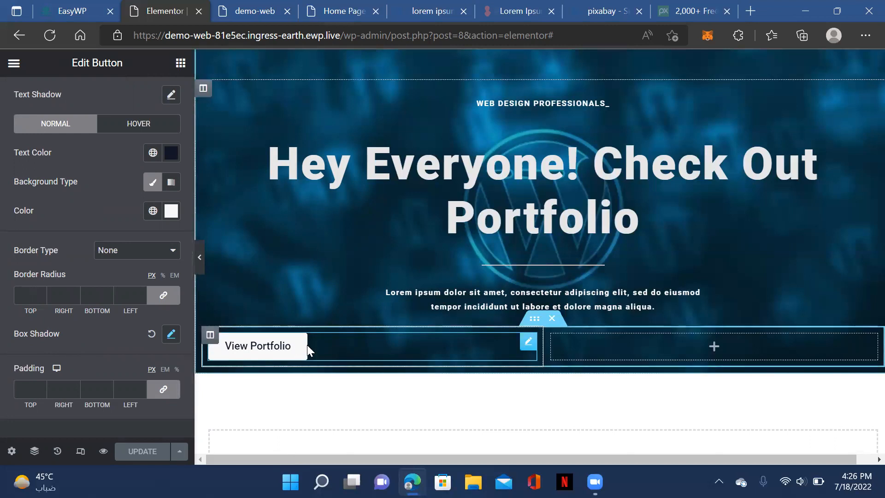
pyautogui.click(42, 292)
pyautogui.click(42, 292)
pyautogui.click(43, 292)
pyautogui.click(43, 292)
pyautogui.click(41, 292)
pyautogui.click(41, 293)
pyautogui.click(41, 292)
pyautogui.click(42, 292)
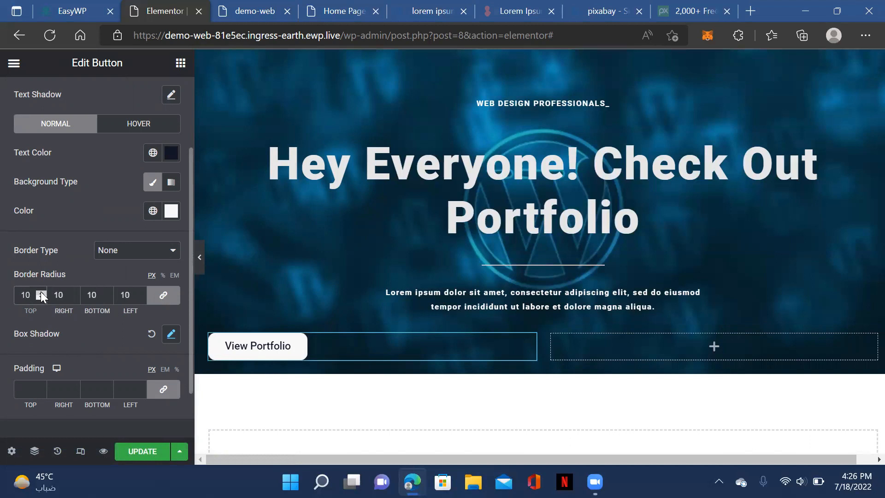
pyautogui.click(43, 297)
pyautogui.click(42, 297)
pyautogui.click(42, 297)
pyautogui.click(42, 297)
pyautogui.click(42, 296)
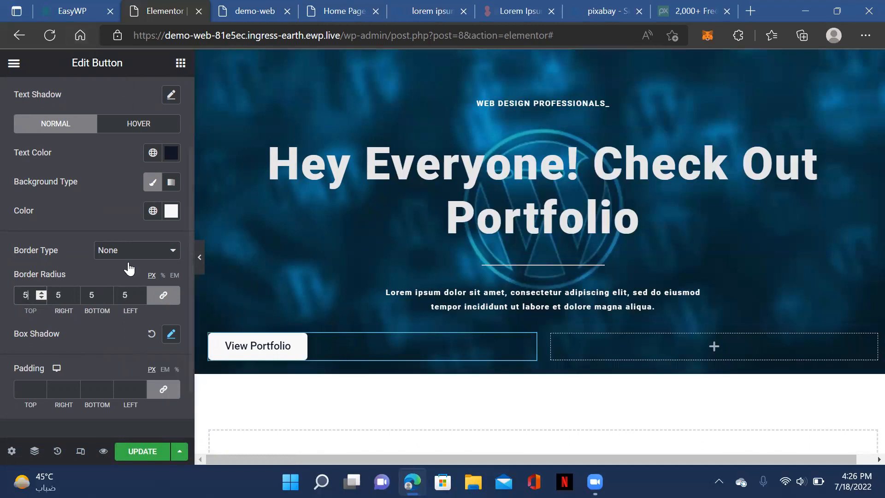
pyautogui.click(140, 451)
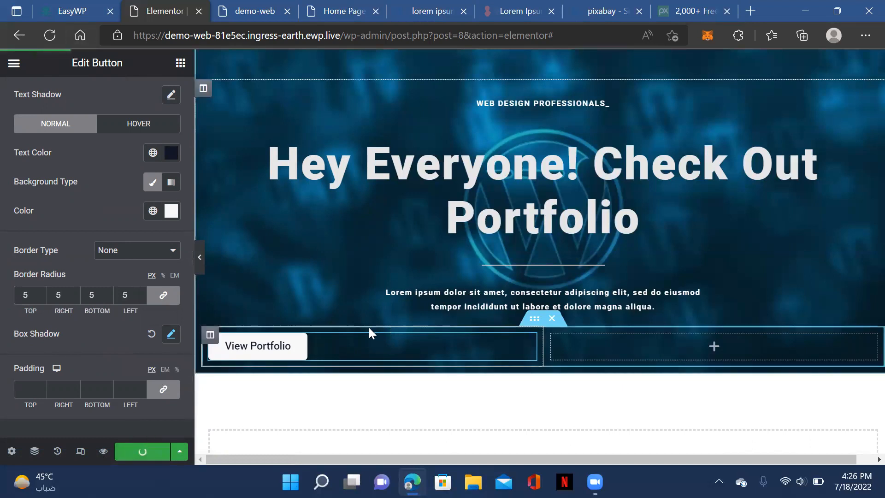
# - Set the vertical alignment of the View Portfolio button's column to Middle and its horizontal alignment to End
pyautogui.click(210, 335)
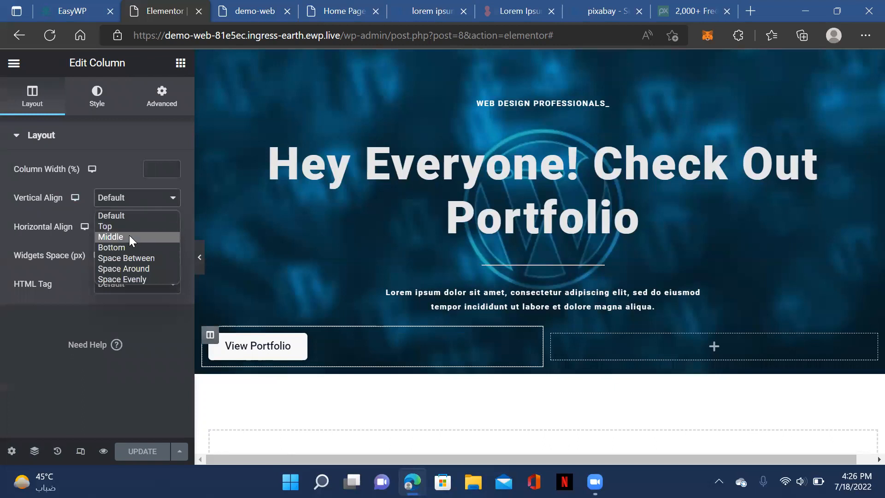
pyautogui.click(129, 236)
pyautogui.click(134, 228)
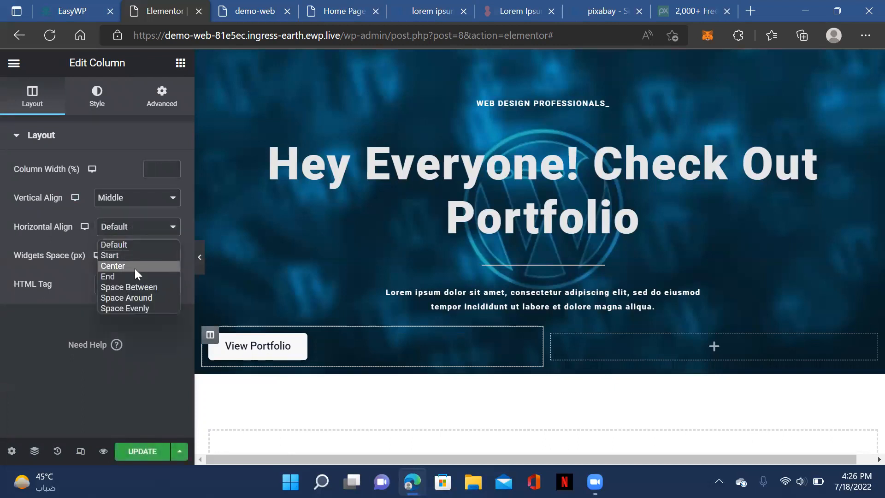
pyautogui.click(134, 267)
pyautogui.click(132, 233)
pyautogui.click(131, 275)
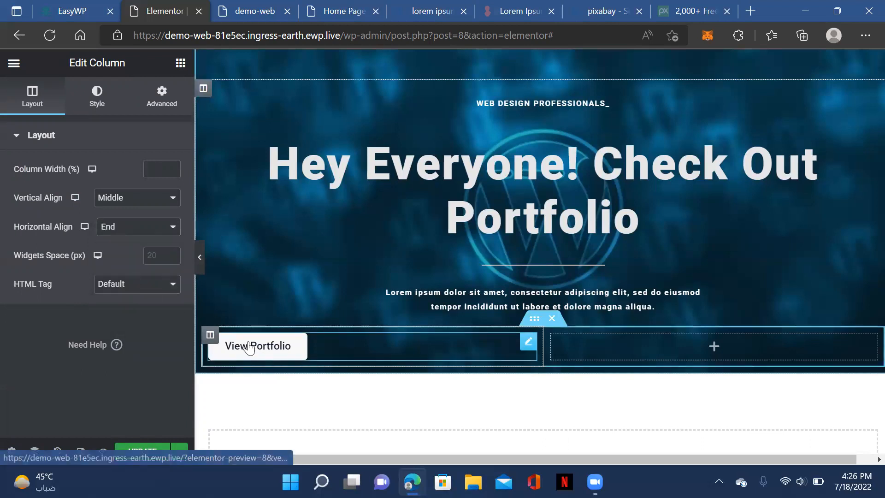
# - Set the View Portfolio button's padding to 0 px on all four sides
pyautogui.click(526, 343)
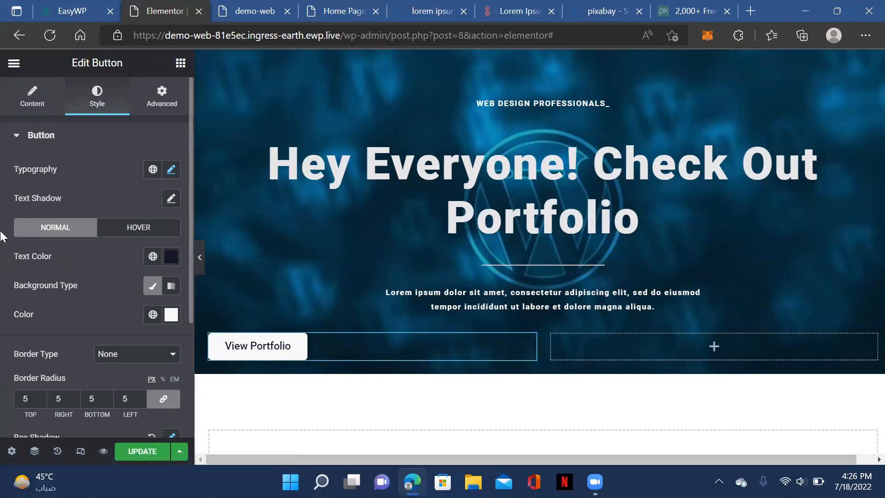
pyautogui.scroll(-3, 188, 315)
pyautogui.scroll(-3, 190, 366)
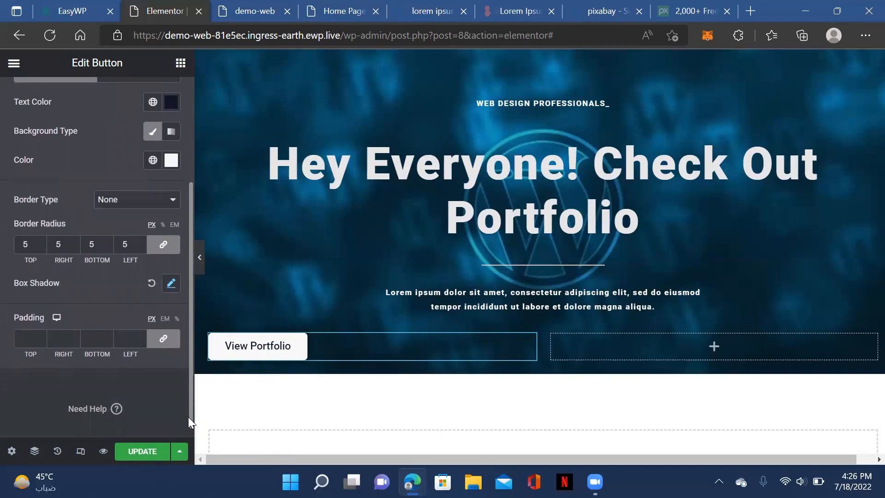
pyautogui.click(41, 337)
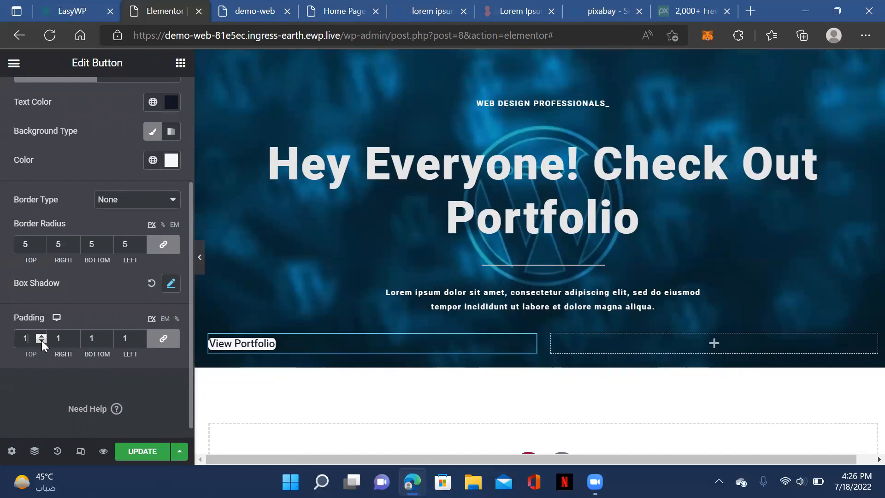
pyautogui.click(41, 336)
pyautogui.click(40, 336)
pyautogui.click(41, 336)
pyautogui.click(40, 335)
pyautogui.click(40, 336)
pyautogui.click(41, 336)
pyautogui.click(41, 336)
pyautogui.click(42, 341)
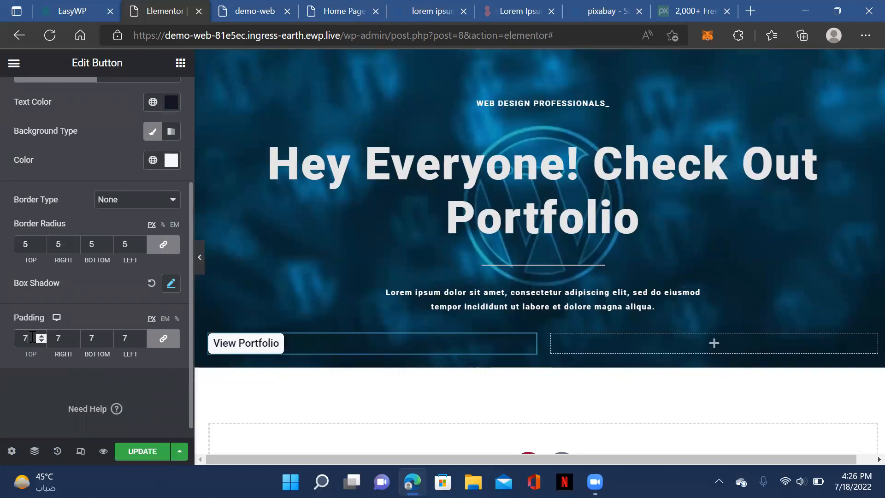
pyautogui.write('0')
pyautogui.click(164, 396)
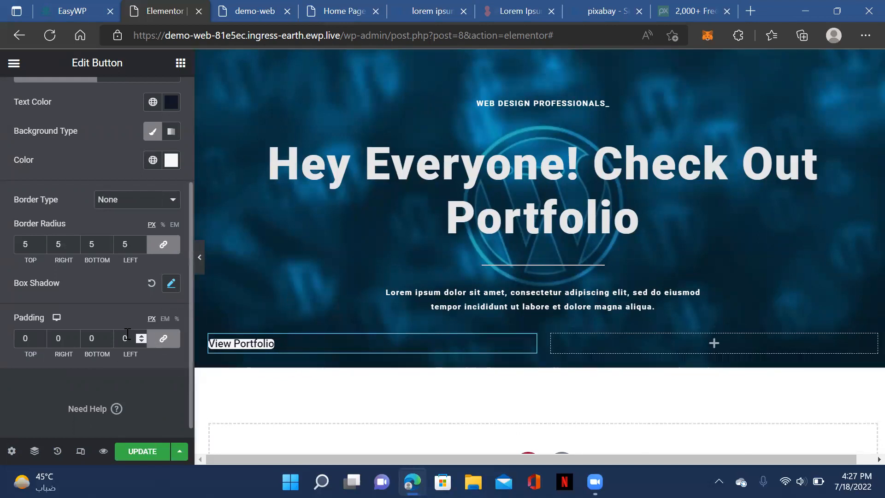
pyautogui.click(160, 340)
pyautogui.click(157, 339)
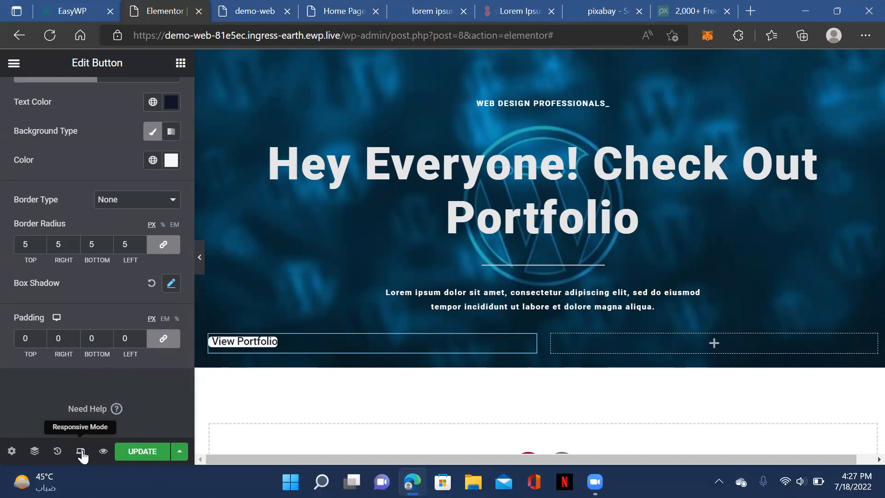
# - Open the Navigator and select the hero section's first Text Editor element to view its settings
pyautogui.click(35, 451)
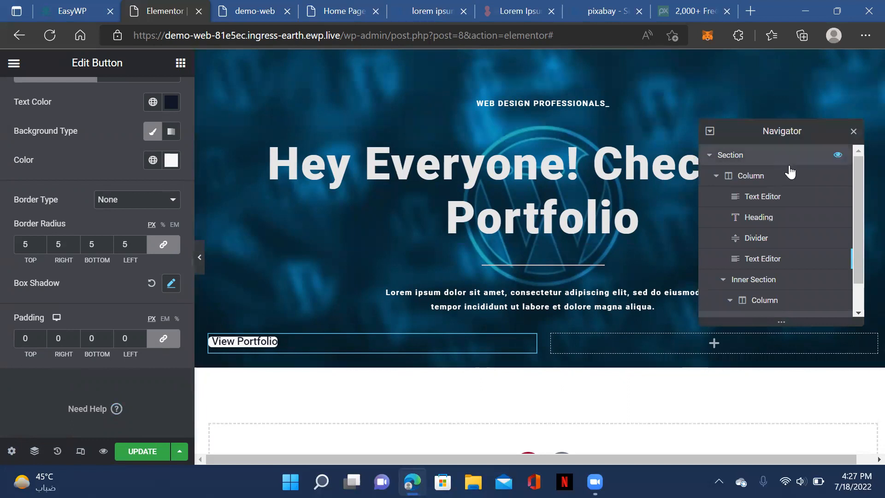
pyautogui.click(762, 202)
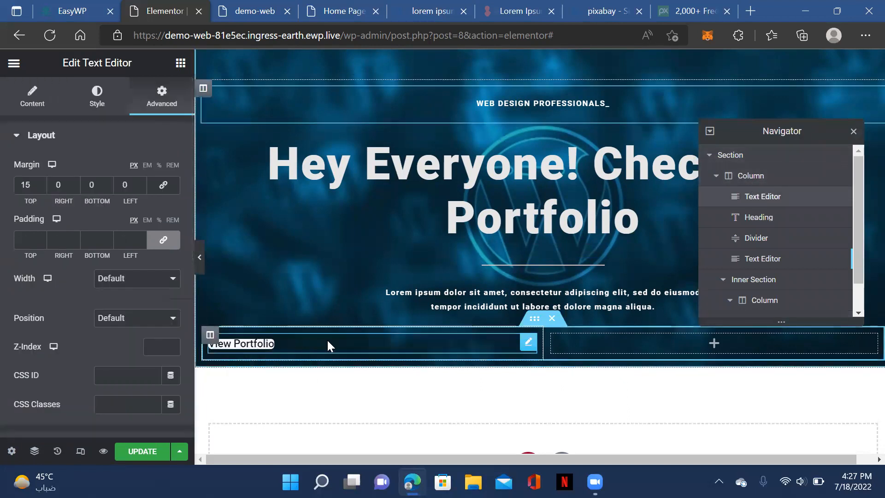
# - Set the View Portfolio button's padding to 10 px on all four sides and close the Navigator
pyautogui.click(529, 344)
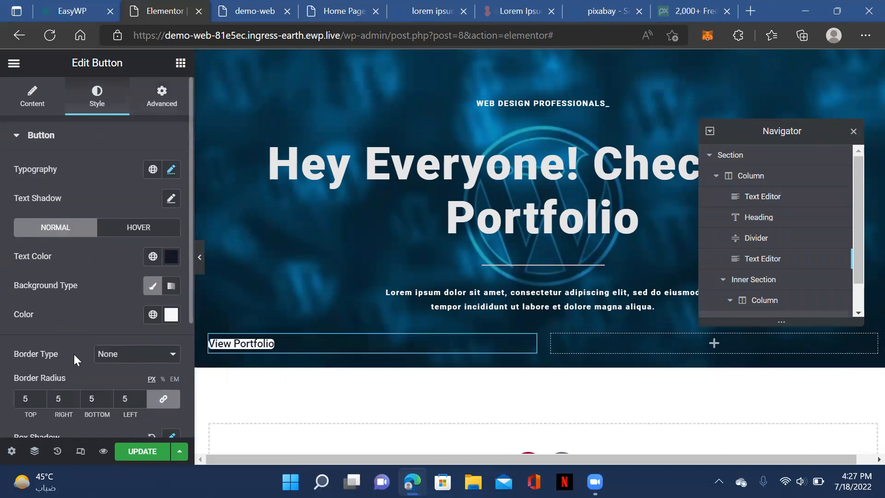
pyautogui.scroll(-4, 46, 233)
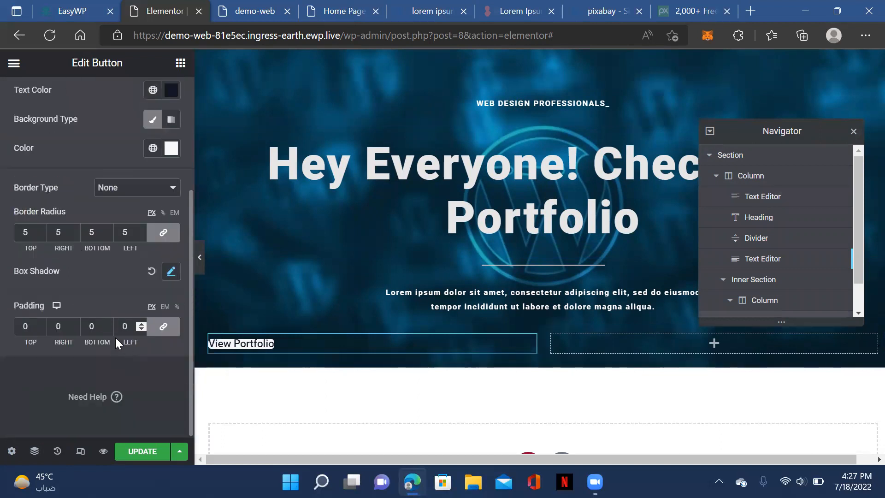
pyautogui.click(43, 323)
pyautogui.click(42, 323)
pyautogui.click(43, 322)
pyautogui.click(42, 322)
pyautogui.click(43, 323)
pyautogui.click(42, 322)
pyautogui.click(42, 322)
pyautogui.click(43, 323)
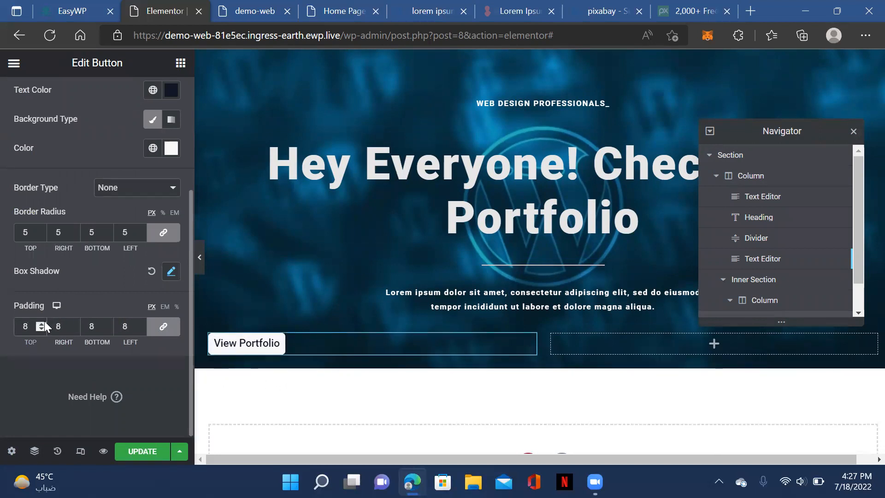
pyautogui.click(41, 322)
pyautogui.click(42, 321)
pyautogui.click(41, 322)
pyautogui.click(42, 321)
pyautogui.click(41, 321)
pyautogui.click(42, 322)
pyautogui.click(41, 322)
pyautogui.click(42, 322)
pyautogui.click(42, 322)
pyautogui.click(41, 322)
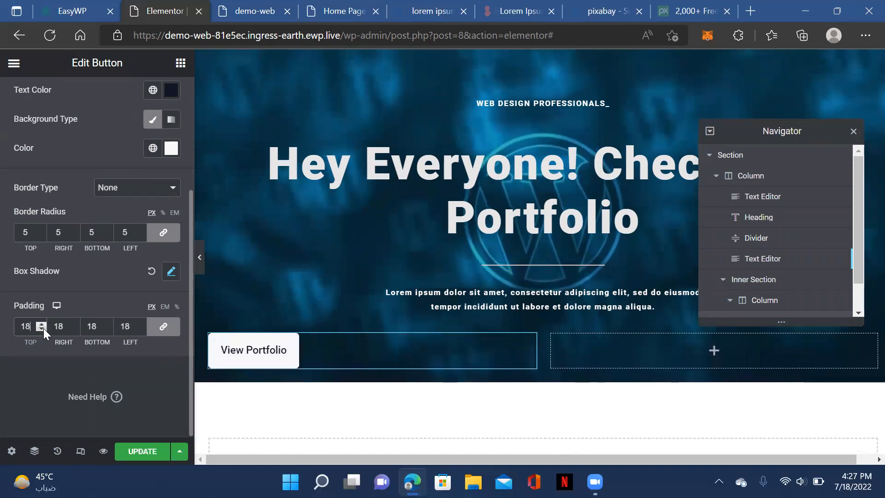
pyautogui.click(41, 325)
pyautogui.click(41, 324)
pyautogui.click(41, 325)
pyautogui.click(41, 328)
pyautogui.doubleClick(41, 328)
pyautogui.doubleClick(41, 328)
pyautogui.click(41, 328)
pyautogui.click(41, 329)
pyautogui.doubleClick(41, 328)
pyautogui.click(41, 328)
pyautogui.click(41, 328)
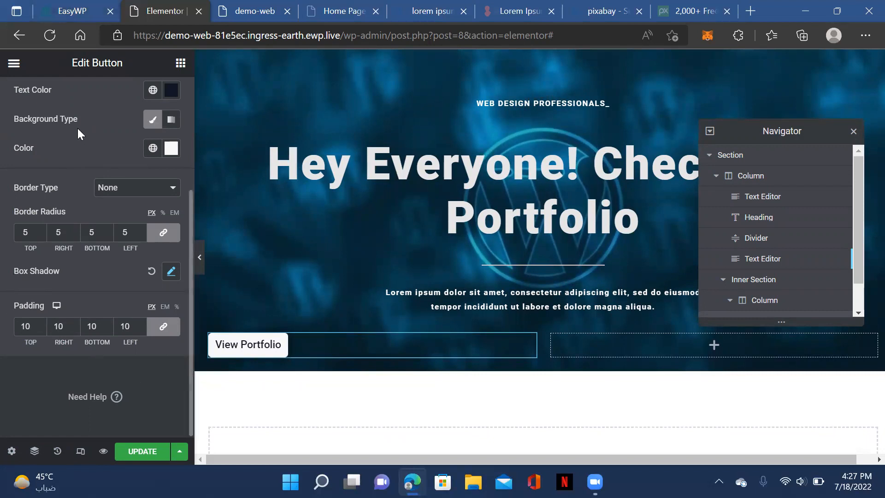
pyautogui.scroll(3, 78, 128)
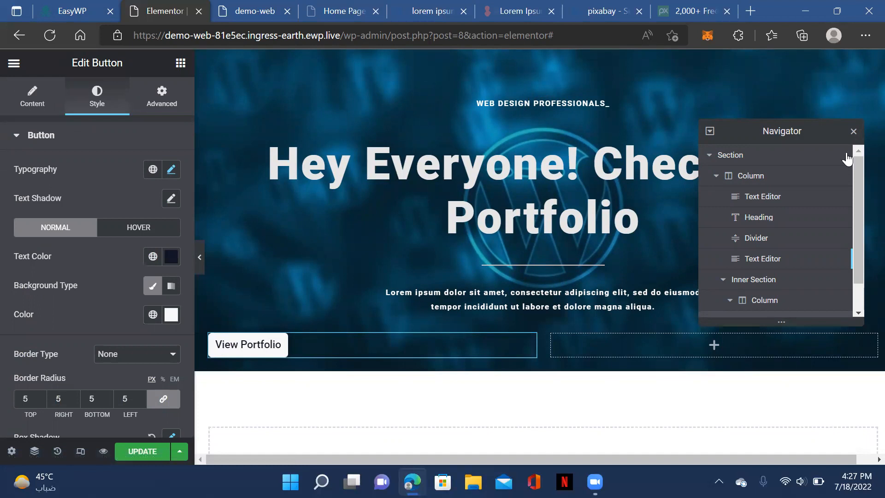
pyautogui.click(853, 133)
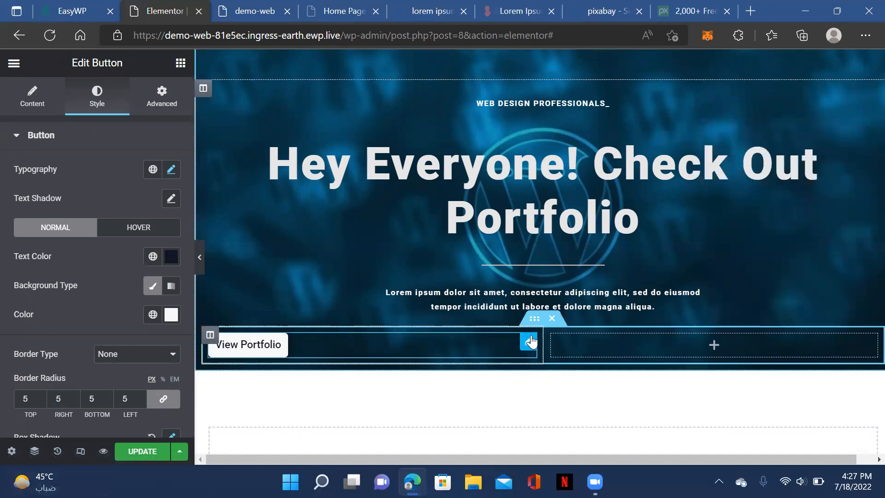
# - Set the vertical alignment of the buttons' inner section to Middle and its boxed content width to 500
pyautogui.click(535, 321)
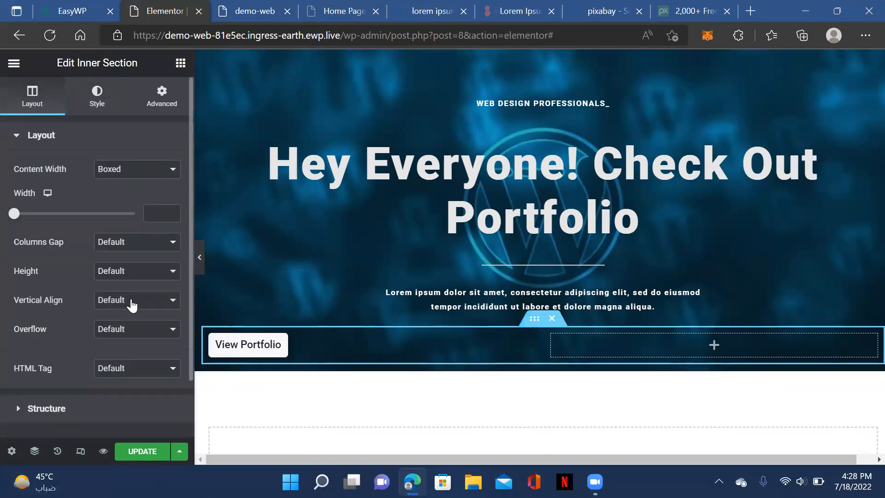
pyautogui.click(133, 305)
pyautogui.click(119, 337)
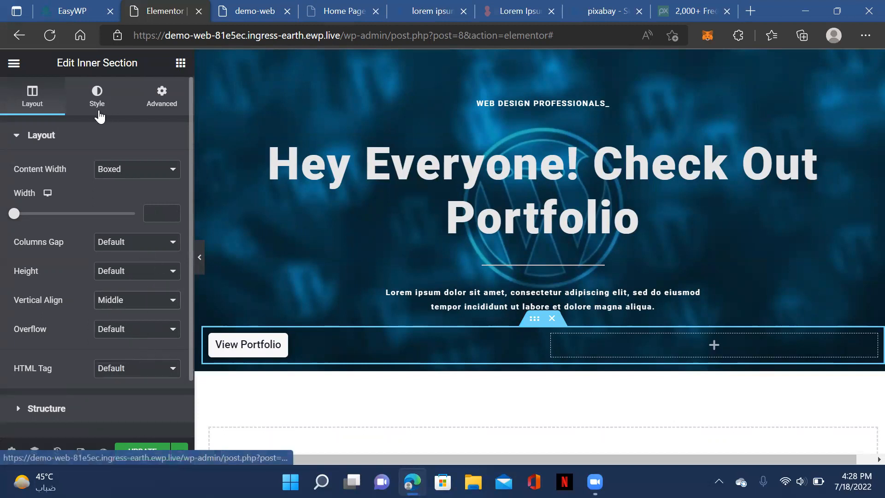
pyautogui.moveTo(55, 221); pyautogui.dragTo(6, 221)
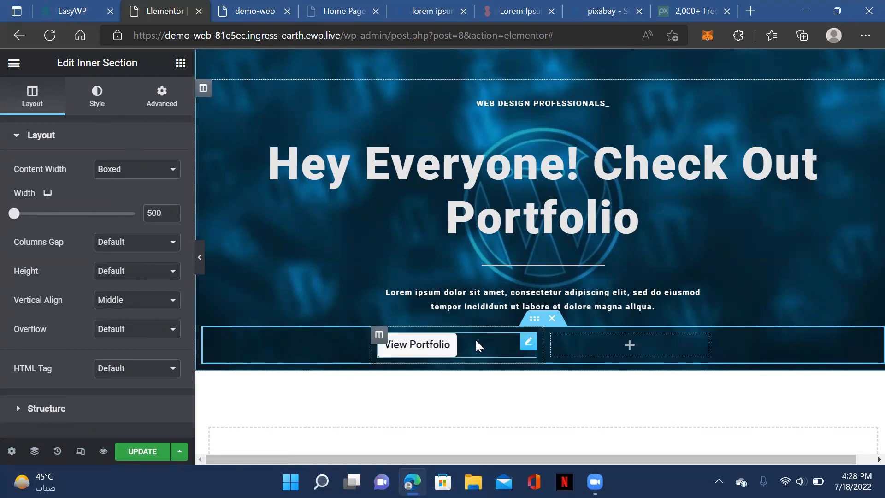
# - Try the Full Width content width on the inner section, and return it to Boxed
pyautogui.click(148, 174)
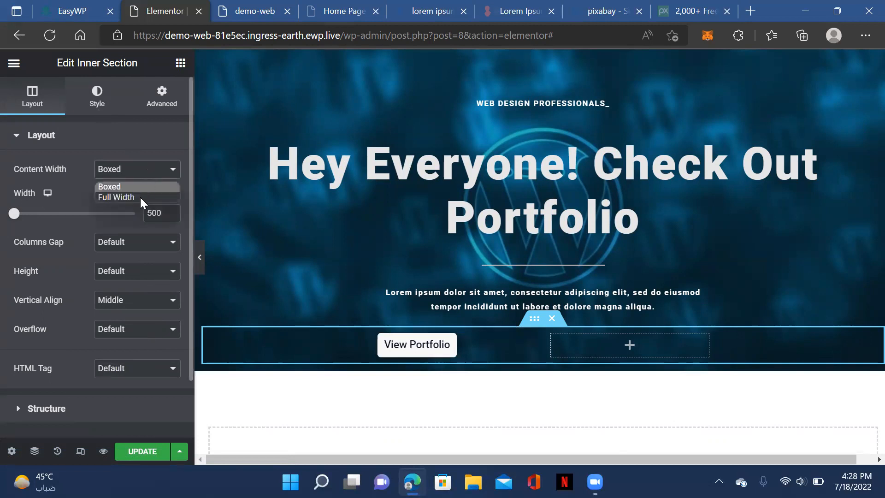
pyautogui.click(140, 200)
pyautogui.click(138, 178)
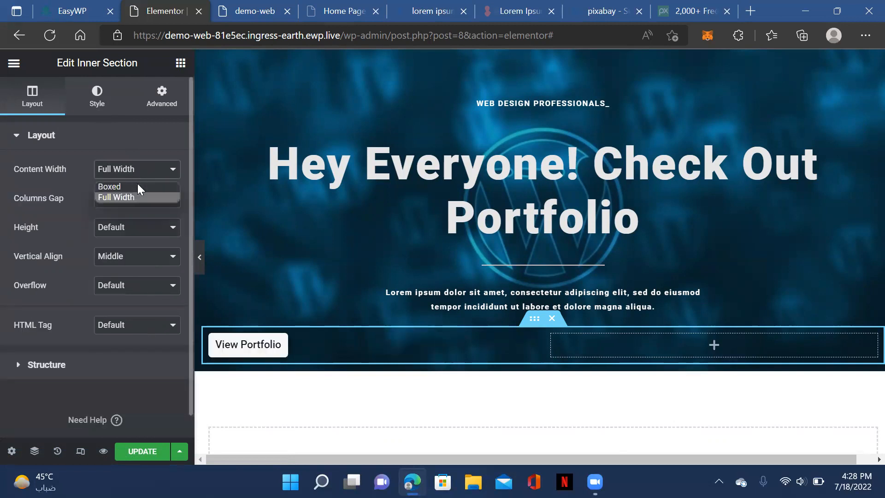
pyautogui.click(137, 184)
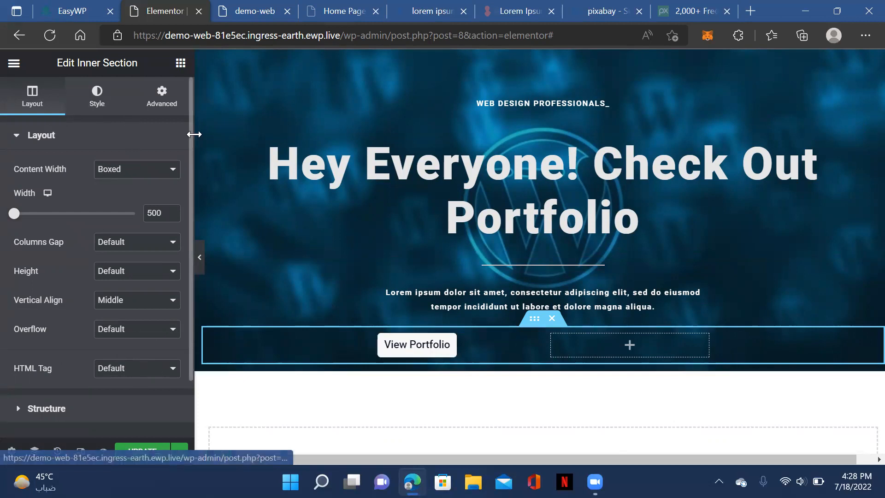
# - Set the inner section's vertical alignment to Bottom and view its column structure options
pyautogui.click(95, 95)
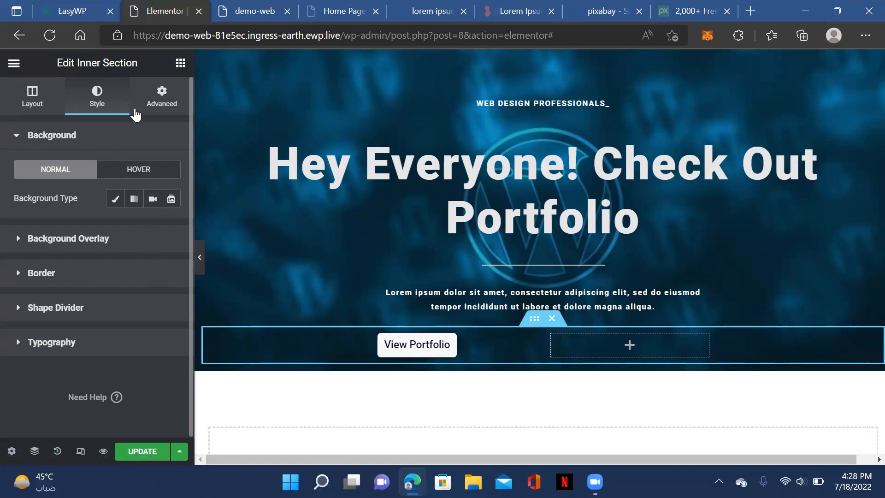
pyautogui.click(32, 108)
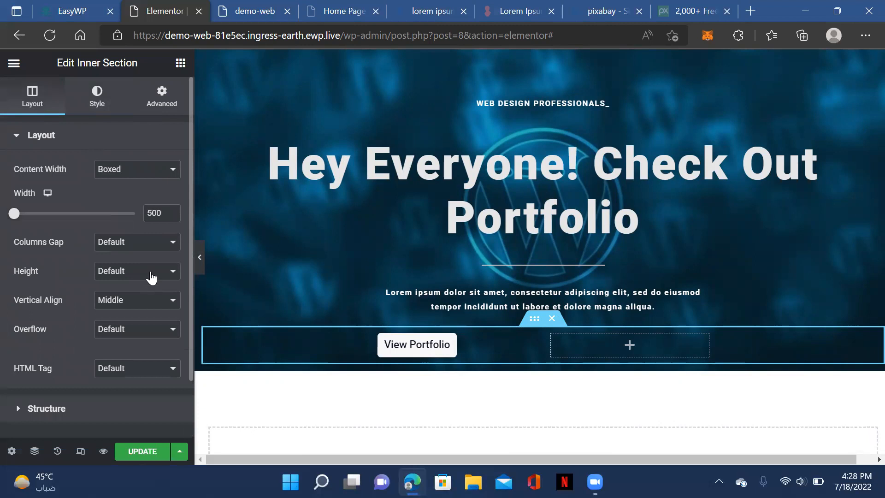
pyautogui.click(148, 300)
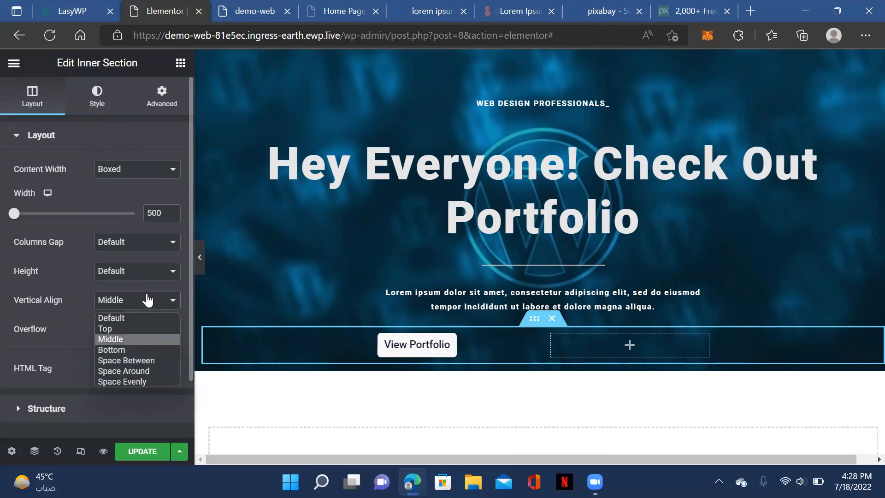
pyautogui.click(148, 300)
pyautogui.click(146, 299)
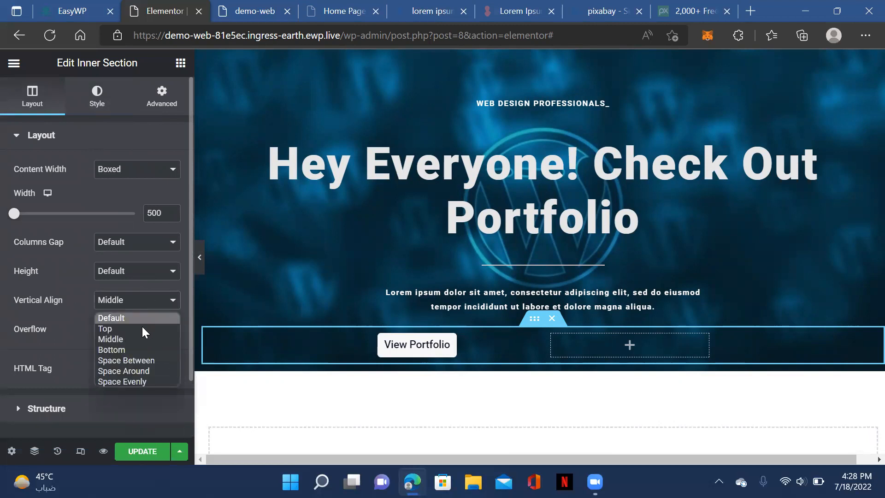
pyautogui.click(142, 349)
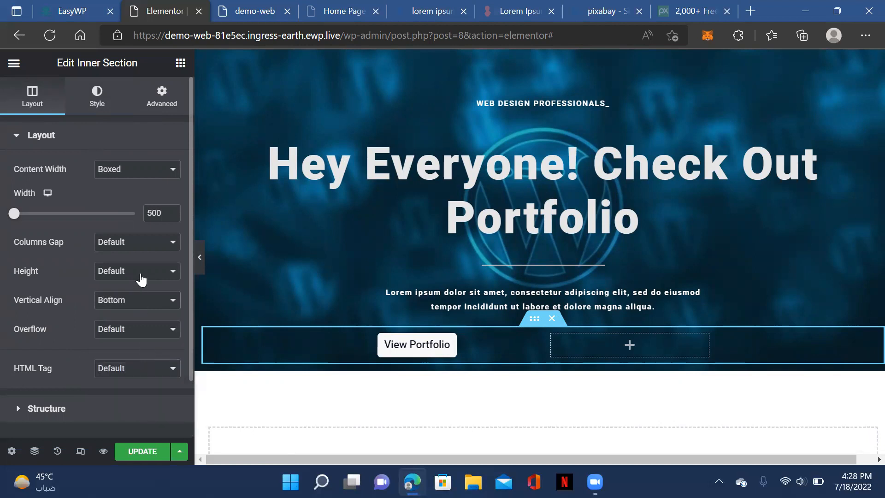
pyautogui.click(141, 277)
pyautogui.click(140, 277)
pyautogui.click(89, 410)
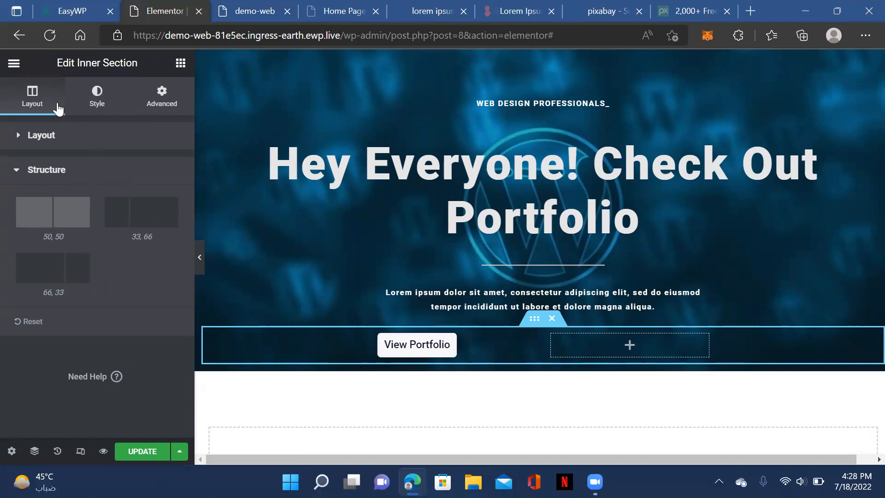
pyautogui.click(14, 136)
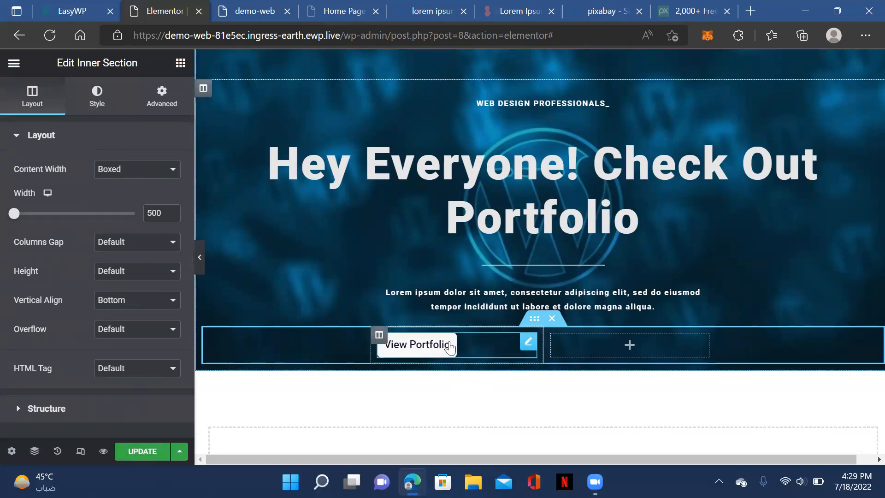
# - Duplicate the View Portfolio button and move one copy into the inner section's empty second column
pyautogui.click(526, 343)
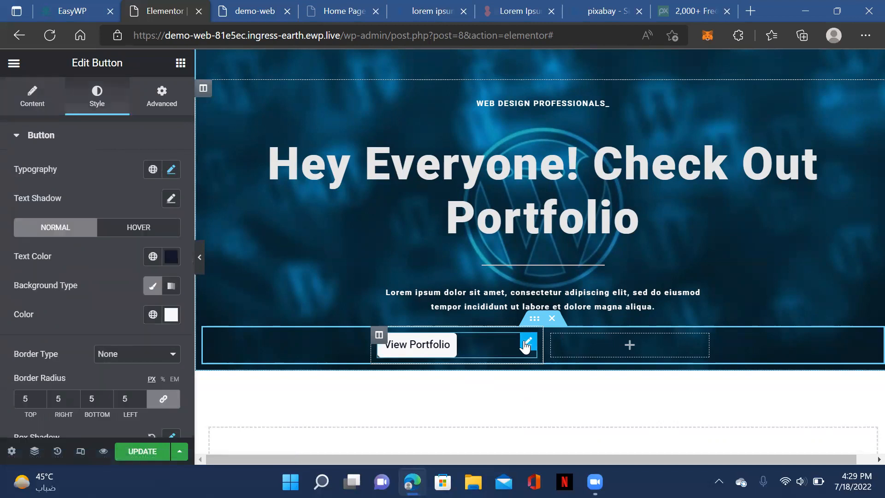
pyautogui.rightClick(525, 343)
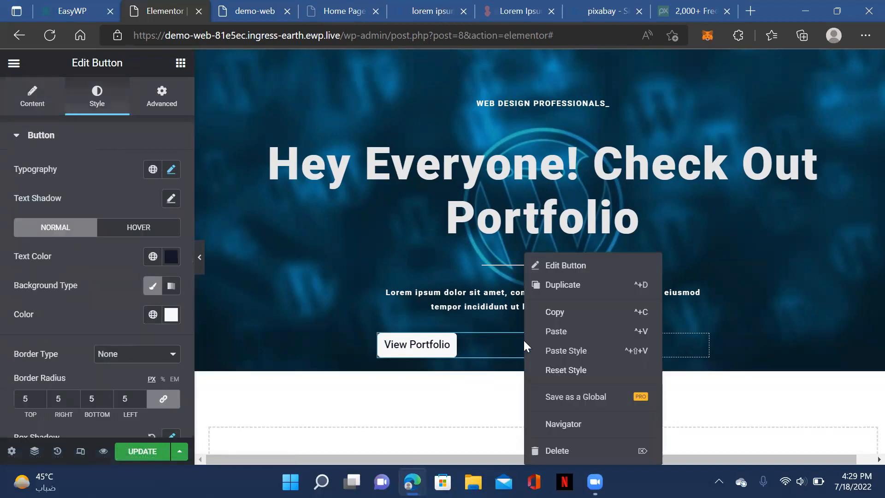
pyautogui.click(567, 285)
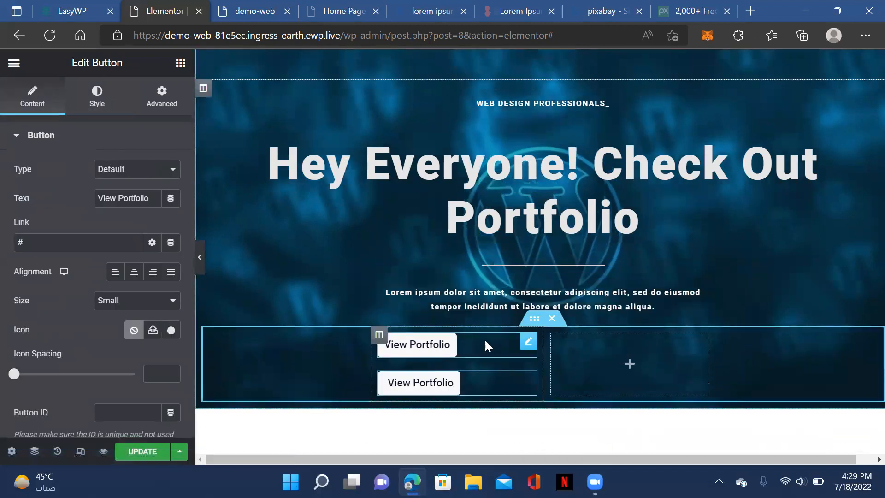
pyautogui.moveTo(528, 341)
pyautogui.mouseDown()
pyautogui.moveTo(572, 356)
pyautogui.moveTo(609, 346)
pyautogui.mouseUp()
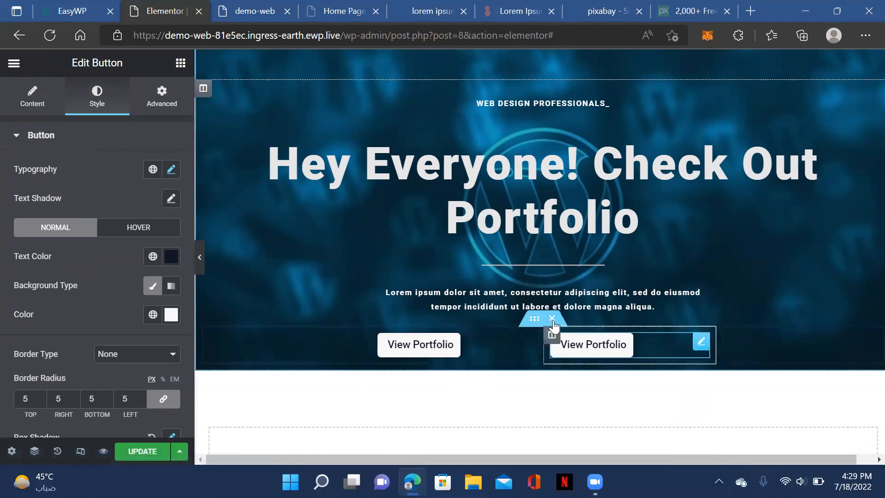
# - Check the second button's label on the demo home page and change the second column's button text to "Contact Us"
pyautogui.click(31, 96)
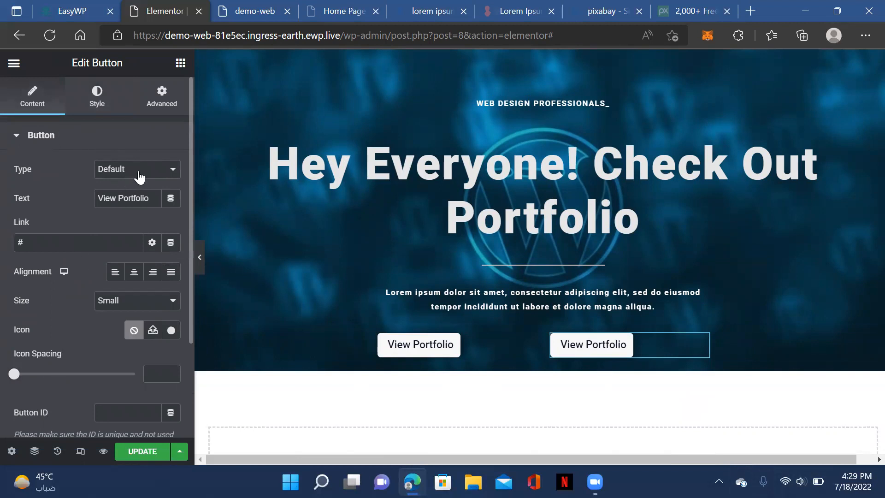
pyautogui.tripleClick(149, 198)
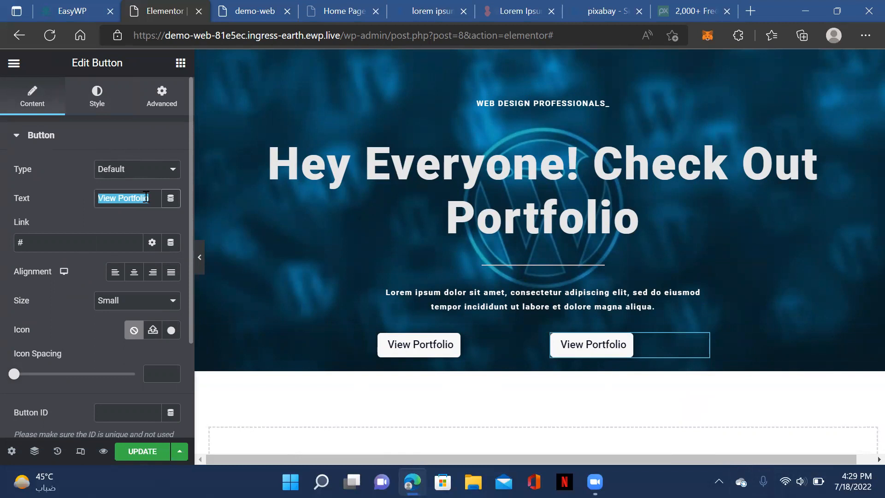
pyautogui.click(342, 6)
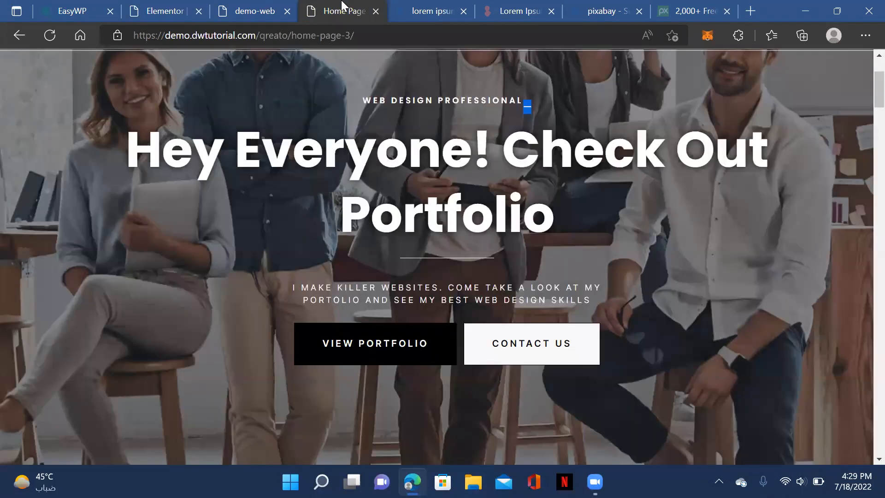
pyautogui.click(185, 13)
pyautogui.tripleClick(598, 350)
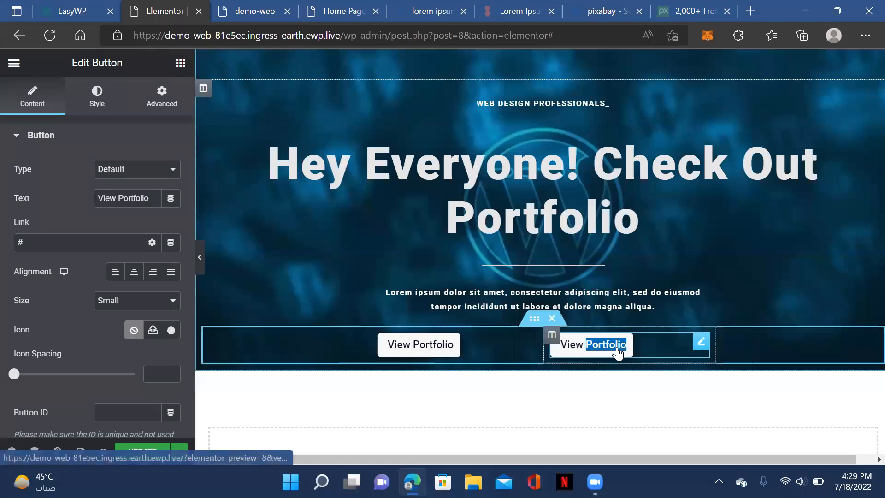
pyautogui.write('Con')
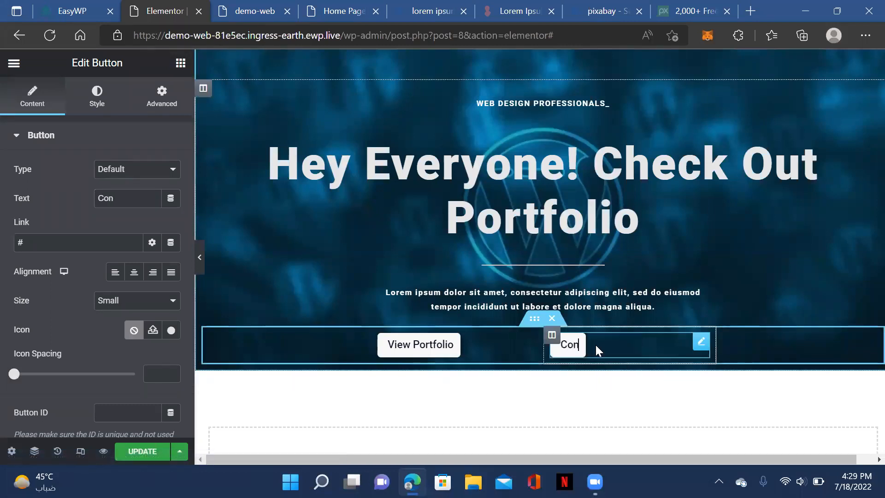
pyautogui.write('tact Us')
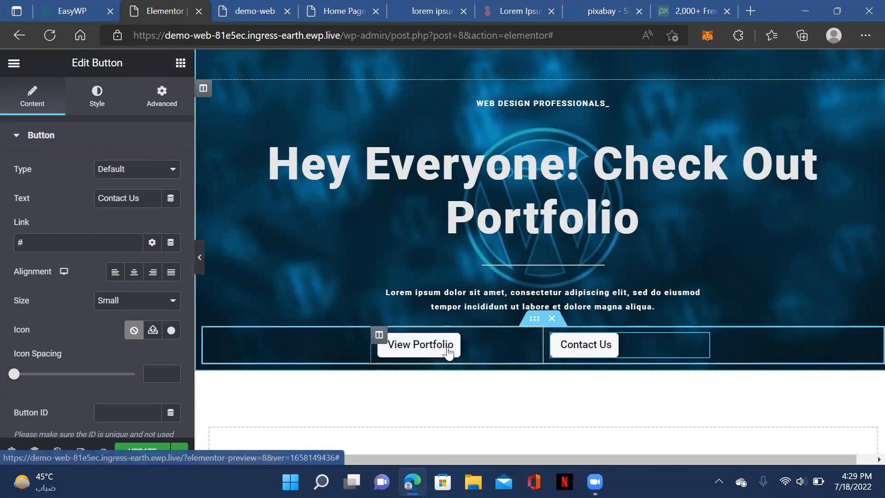
# - Update the page and compare its preview with the hero section of the demo home page
pyautogui.click(484, 353)
pyautogui.click(130, 445)
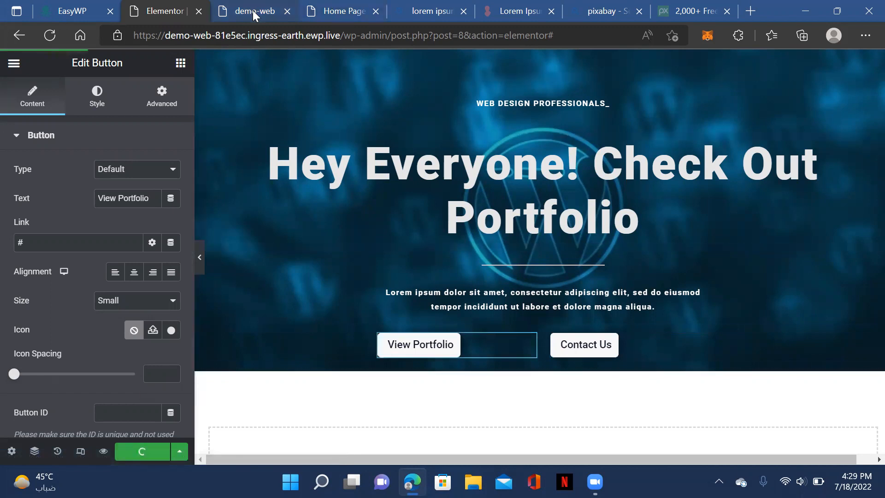
pyautogui.click(253, 10)
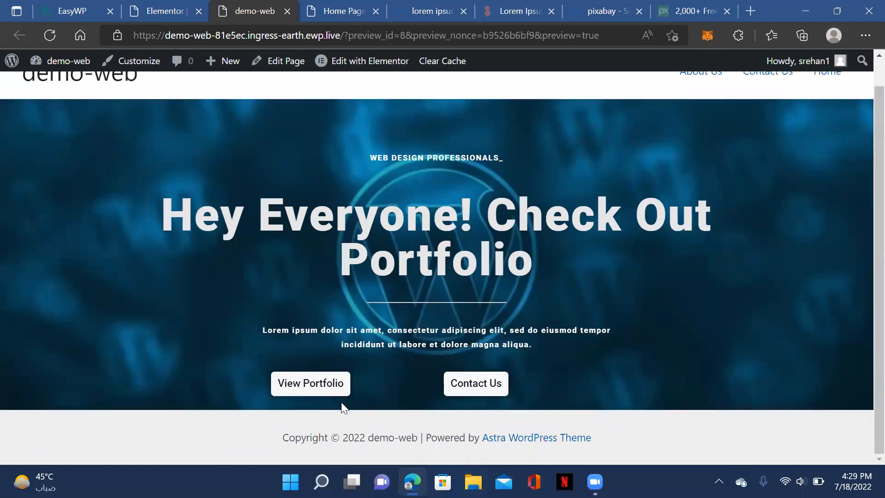
pyautogui.scroll(1, 493, 330)
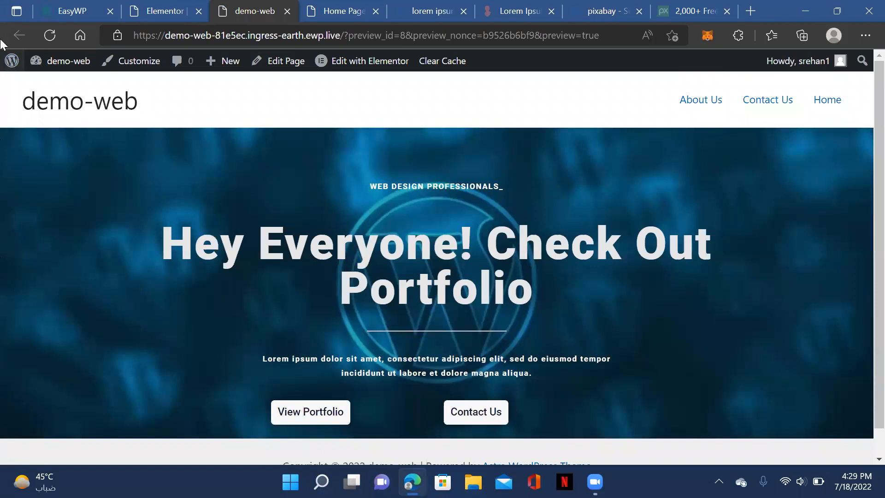
pyautogui.click(341, 14)
pyautogui.scroll(3, 75, 75)
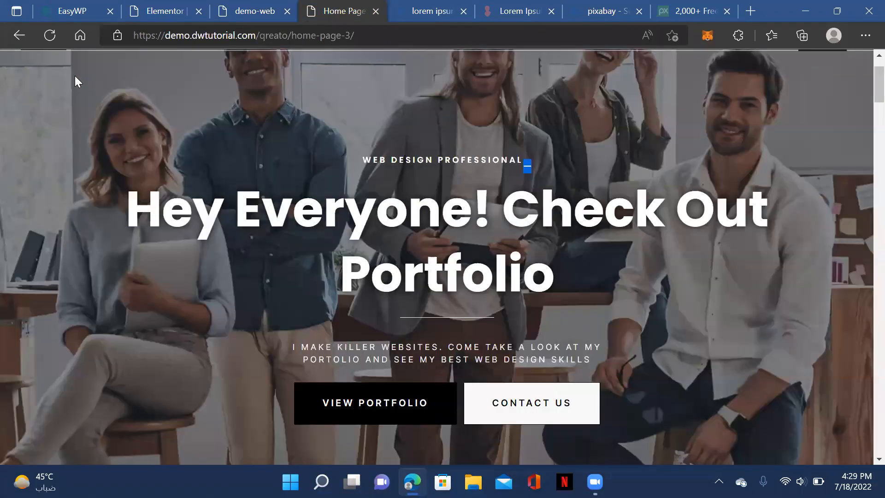
pyautogui.scroll(-3, 862, 77)
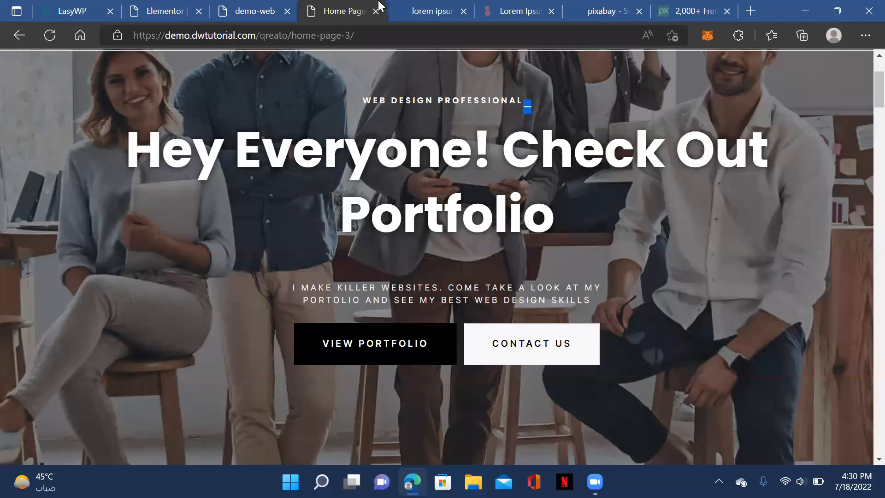
# - Compare the hero buttons on the demo home page with the buttons in the page's own preview
pyautogui.scroll(3, 437, 256)
pyautogui.click(249, 14)
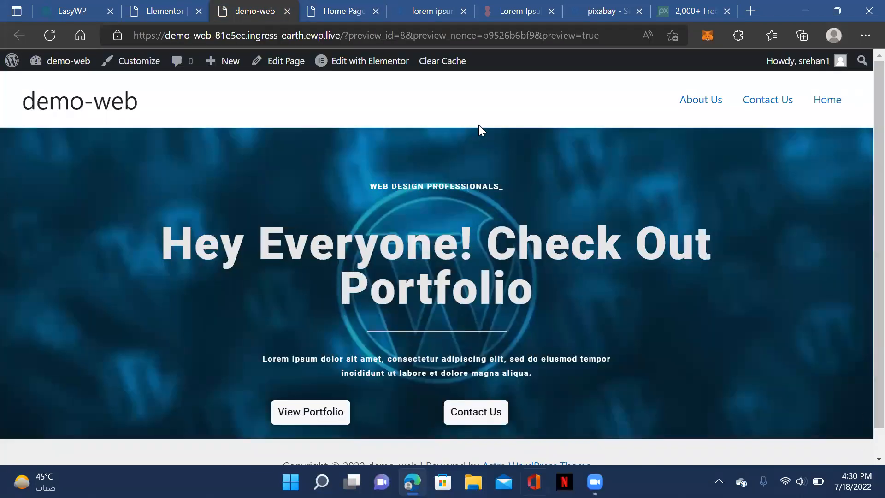
pyautogui.scroll(-1, 478, 125)
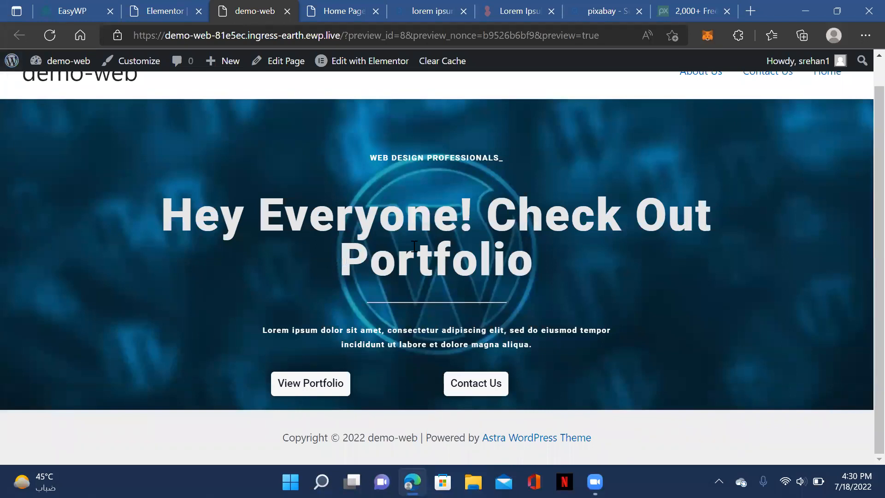
# - Unlink the View Portfolio button's padding values and set right and left padding to 8 px, with top and bottom at 0
pyautogui.click(169, 13)
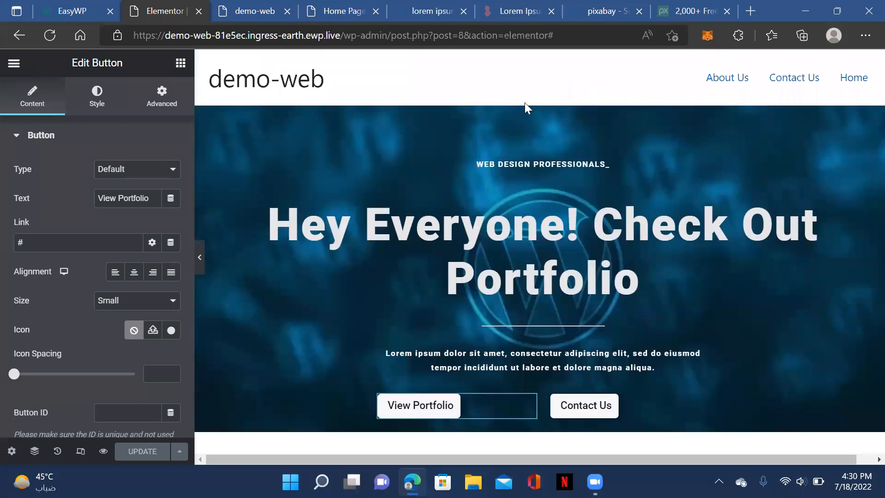
pyautogui.click(170, 105)
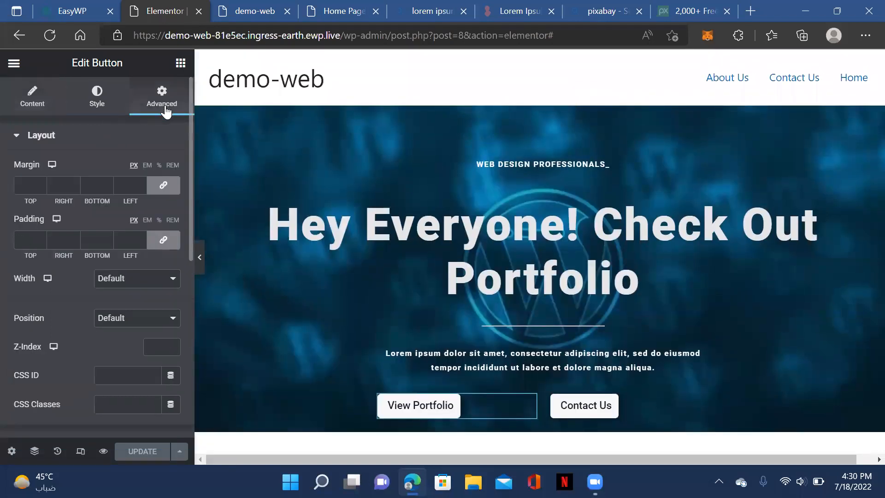
pyautogui.click(39, 239)
pyautogui.click(39, 238)
pyautogui.click(40, 238)
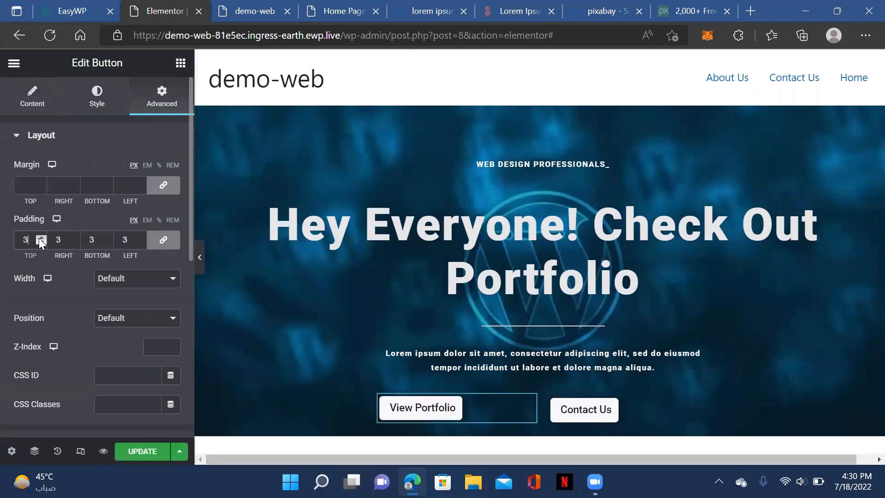
pyautogui.click(42, 241)
pyautogui.click(42, 241)
pyautogui.click(42, 242)
pyautogui.click(163, 241)
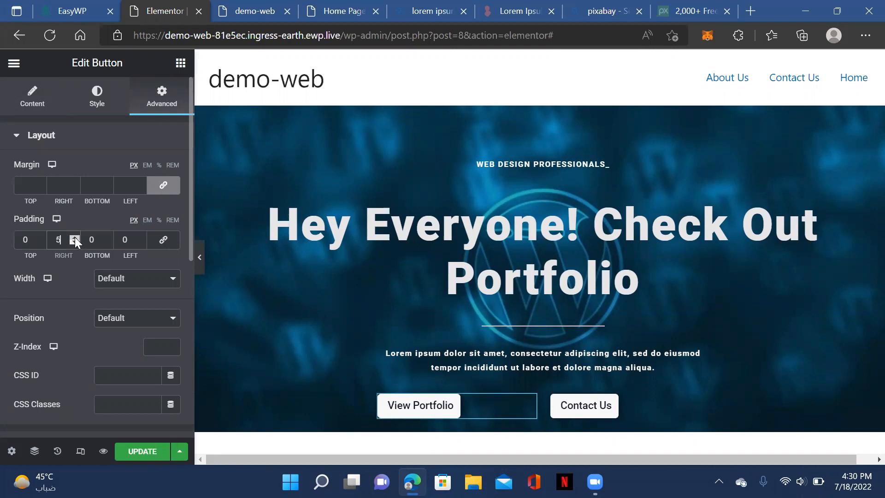
pyautogui.click(74, 238)
pyautogui.click(140, 237)
pyautogui.click(140, 237)
pyautogui.click(140, 237)
pyautogui.click(140, 237)
pyautogui.click(140, 237)
pyautogui.click(140, 237)
pyautogui.click(140, 237)
pyautogui.click(140, 236)
# - Update the page and reload its preview to check the button spacing
pyautogui.click(142, 451)
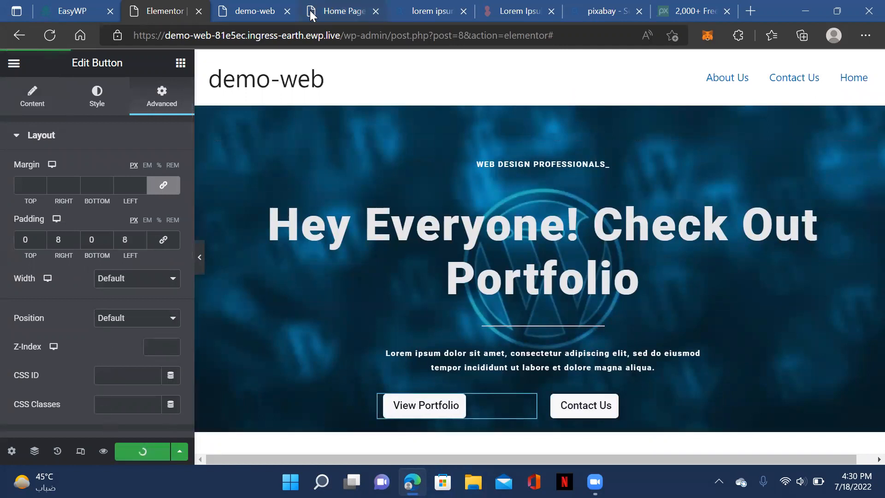
pyautogui.click(249, 14)
pyautogui.click(52, 37)
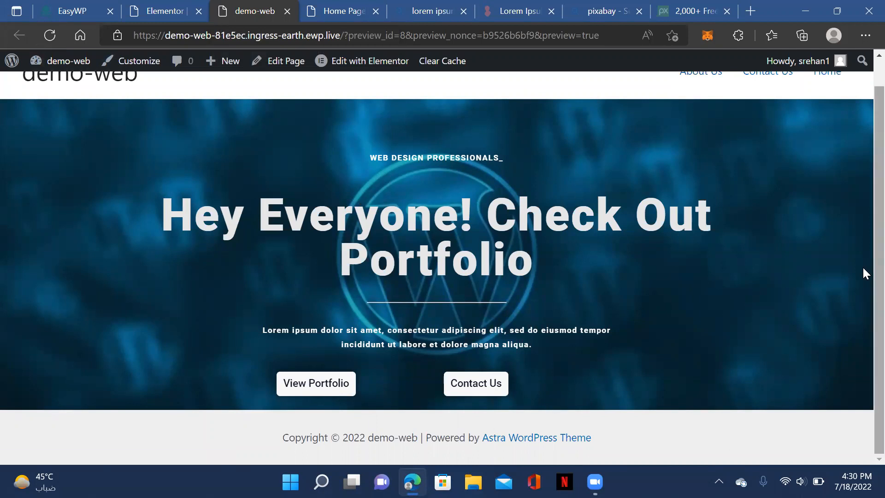
# - Examine the alignment, widget spacing and style settings of the column holding the View Portfolio button
pyautogui.click(157, 11)
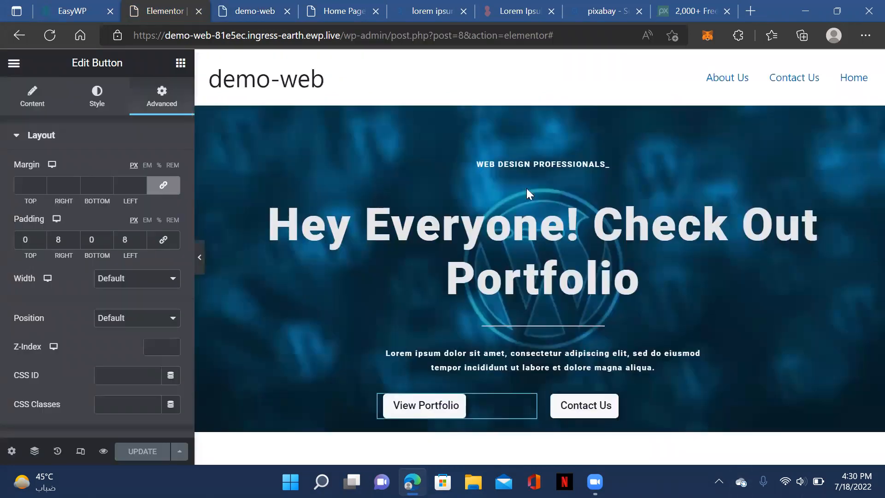
pyautogui.scroll(-4, 518, 329)
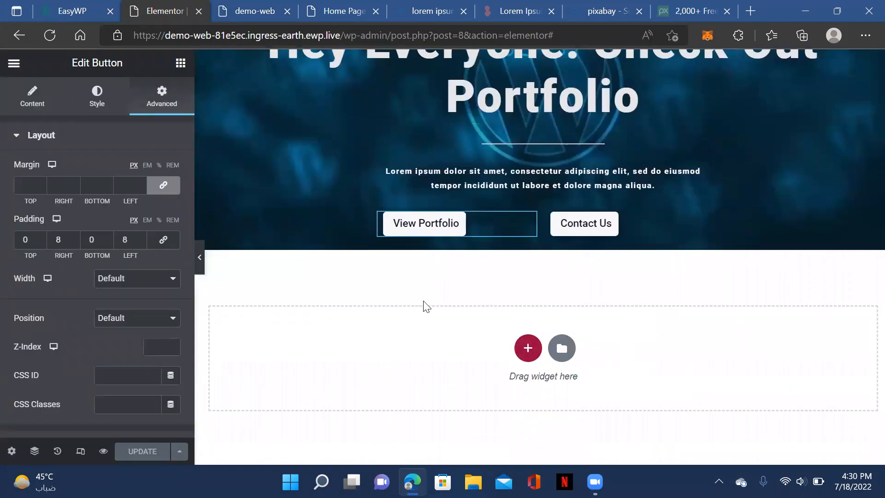
pyautogui.scroll(3, 659, 231)
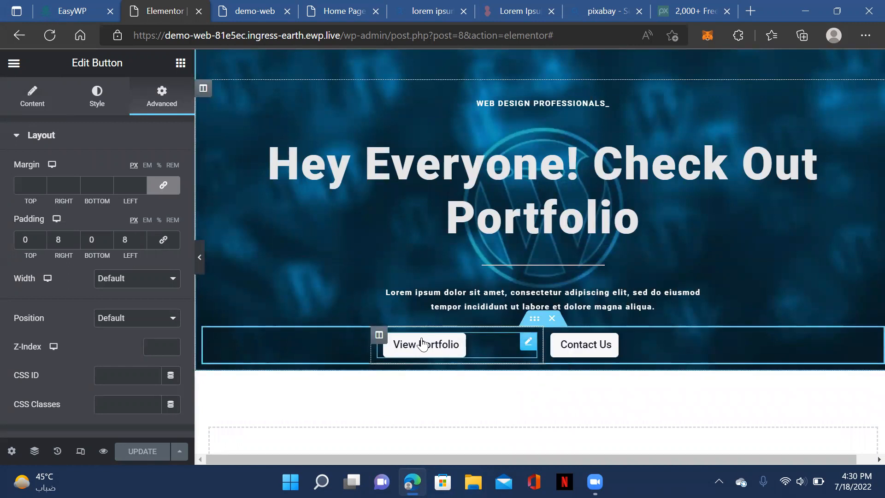
pyautogui.click(379, 337)
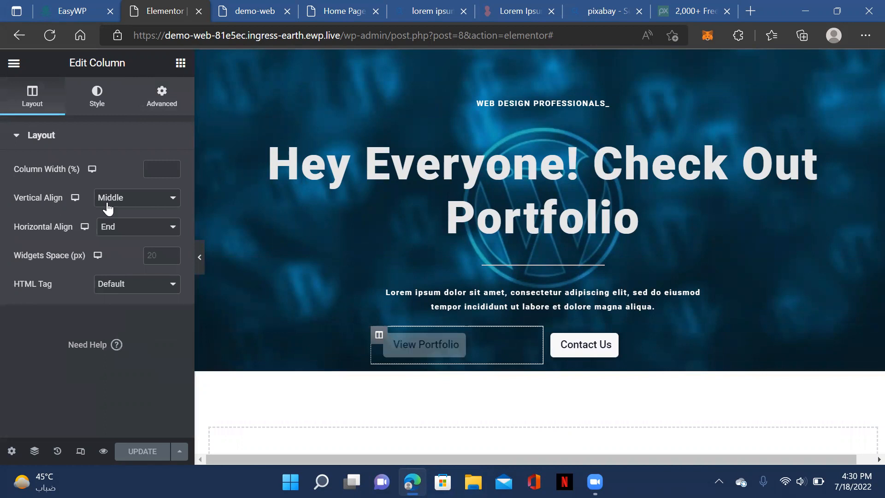
pyautogui.click(153, 201)
pyautogui.click(154, 201)
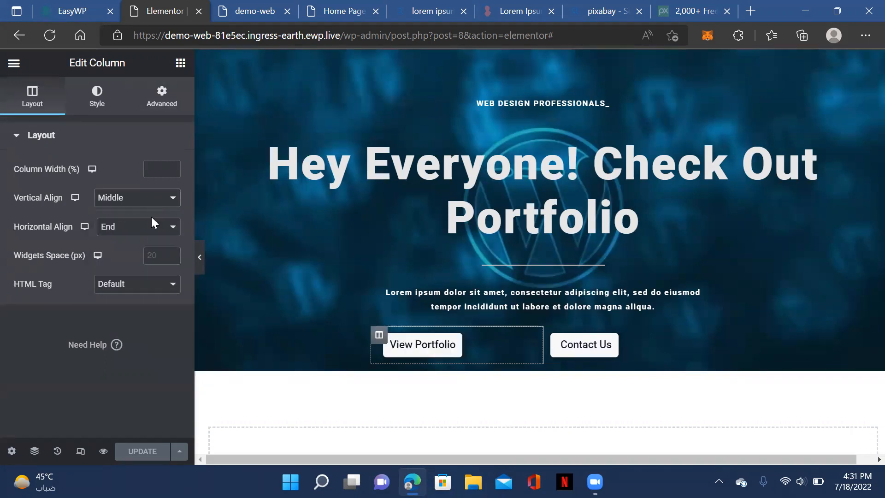
pyautogui.click(152, 225)
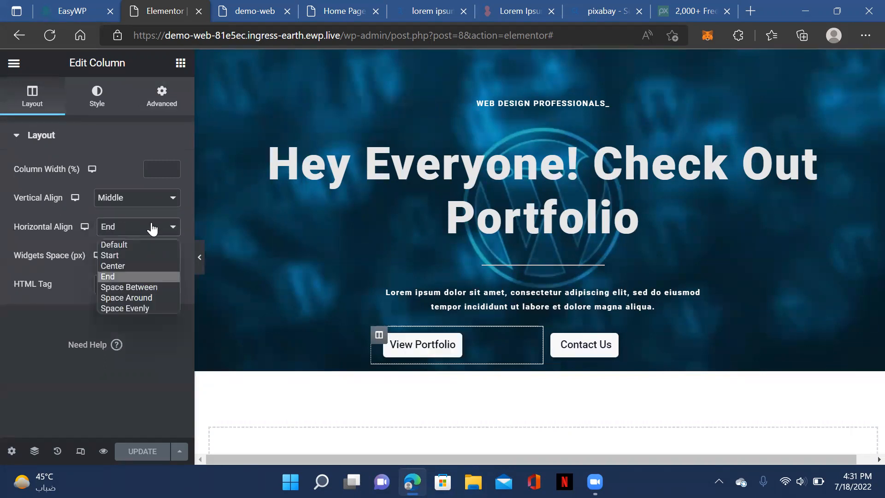
pyautogui.click(145, 275)
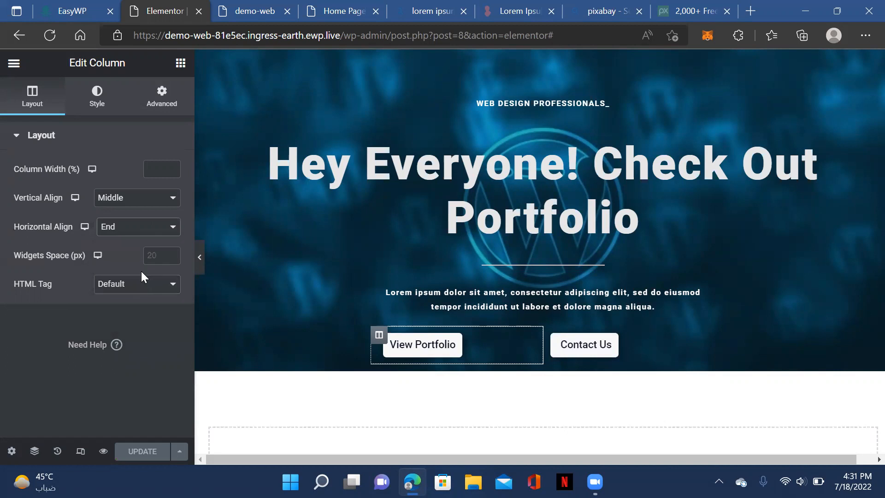
pyautogui.click(165, 256)
pyautogui.click(84, 93)
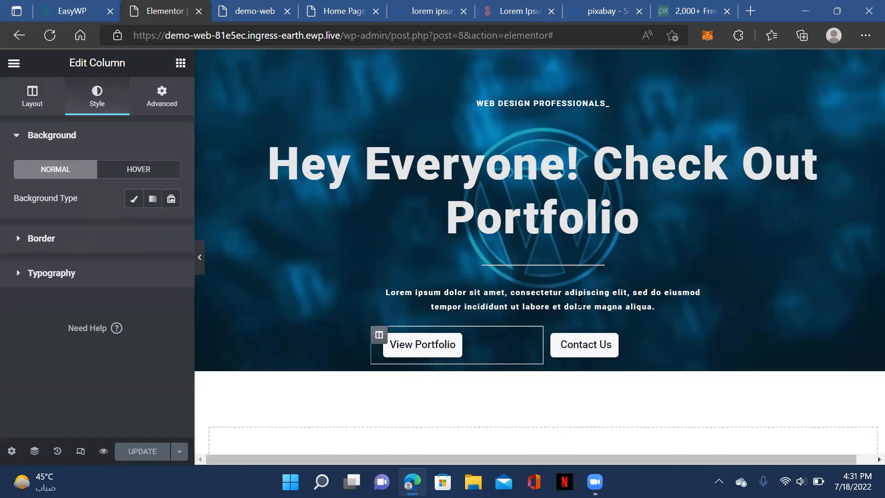
# - Check the section below the demo home page's hero and add a three-column section beneath the hero in Elementor
pyautogui.scroll(-4, 530, 291)
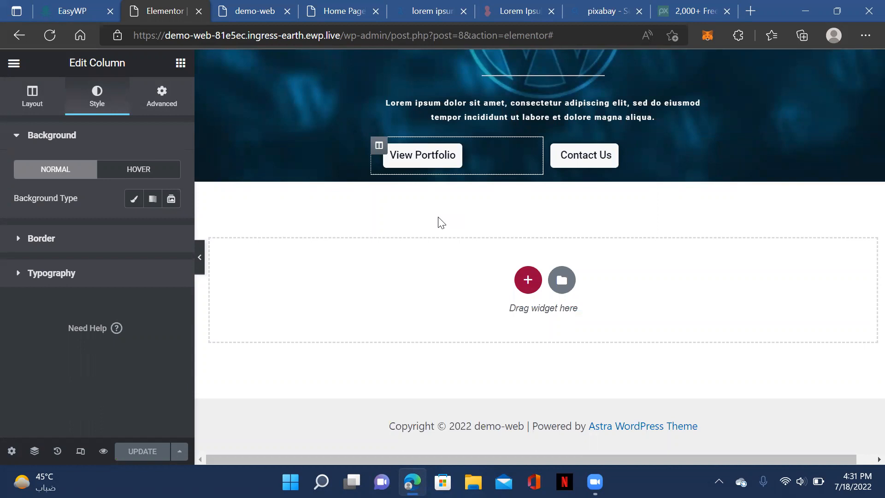
pyautogui.click(340, 17)
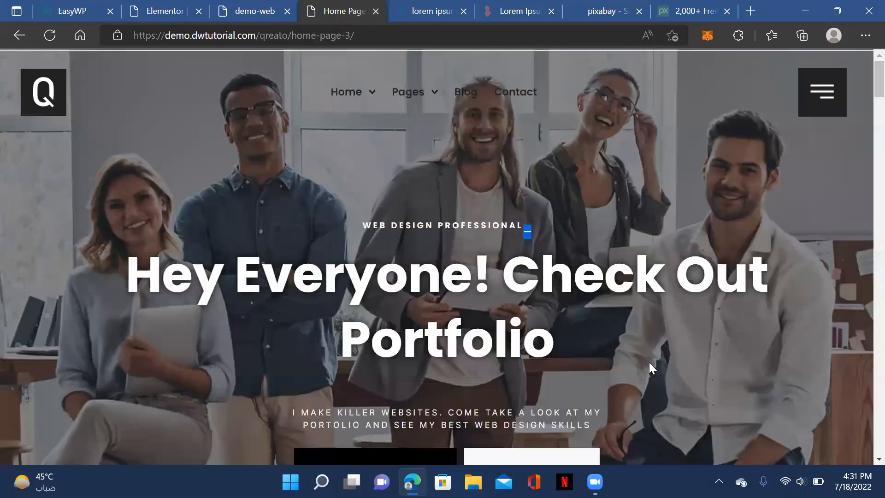
pyautogui.scroll(-2, 639, 358)
pyautogui.scroll(-6, 521, 348)
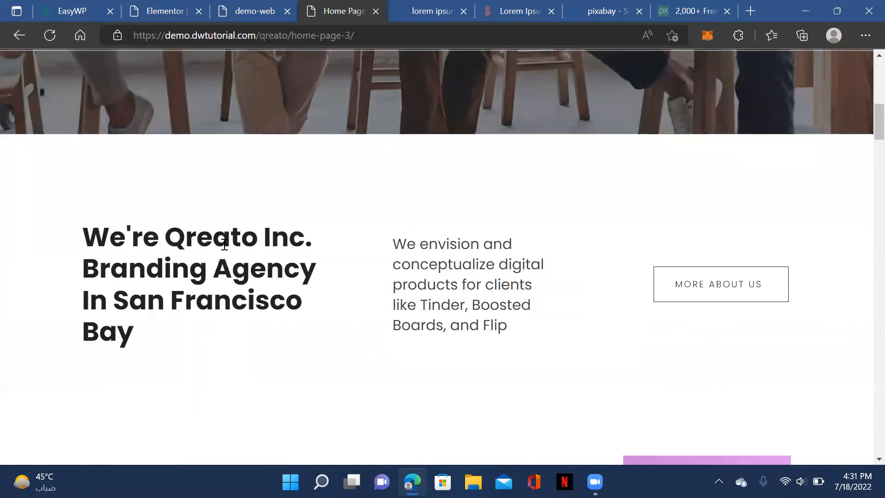
pyautogui.scroll(-1, 157, 238)
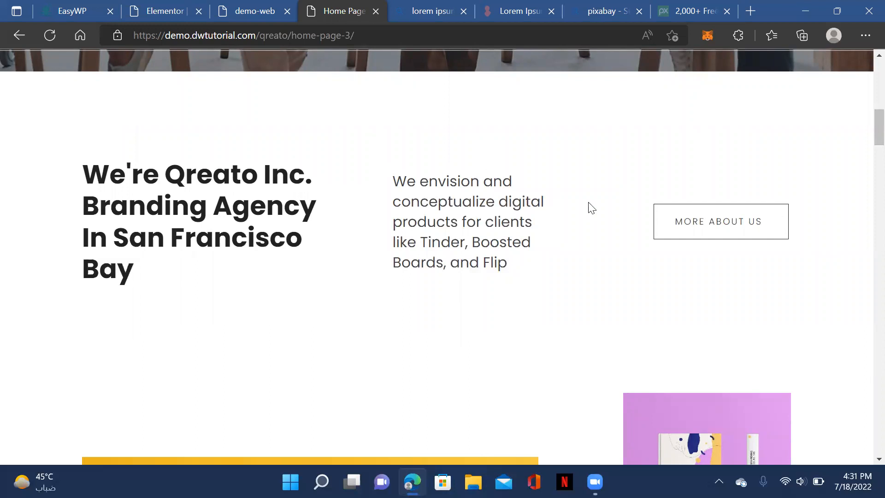
pyautogui.click(246, 14)
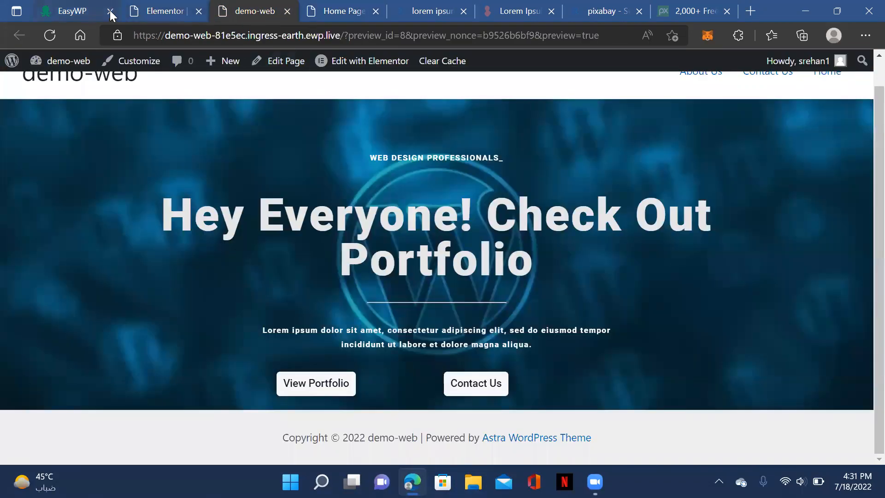
pyautogui.click(161, 19)
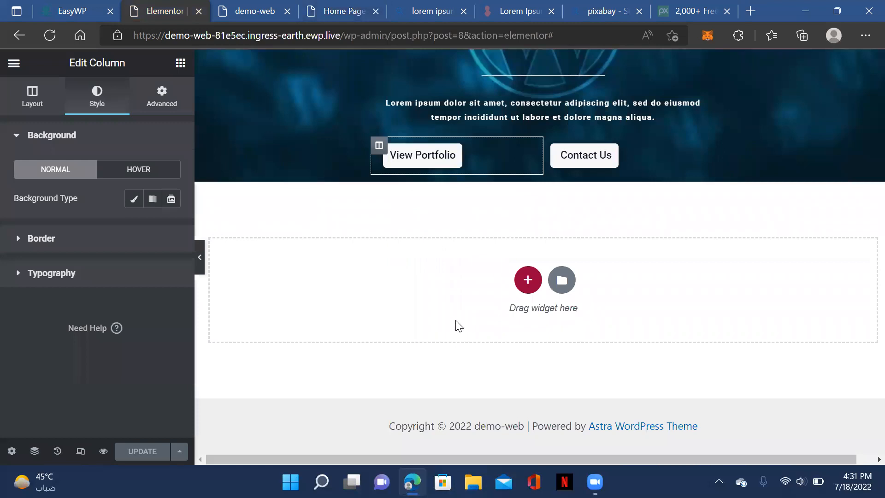
pyautogui.click(527, 278)
pyautogui.click(502, 328)
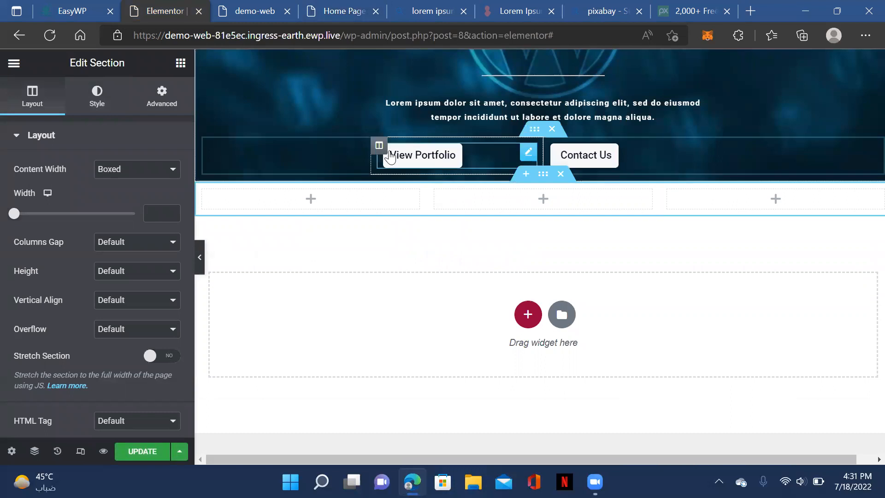
# - Recheck the demo's three-column layout and add a Heading widget to the new section's first column
pyautogui.click(342, 14)
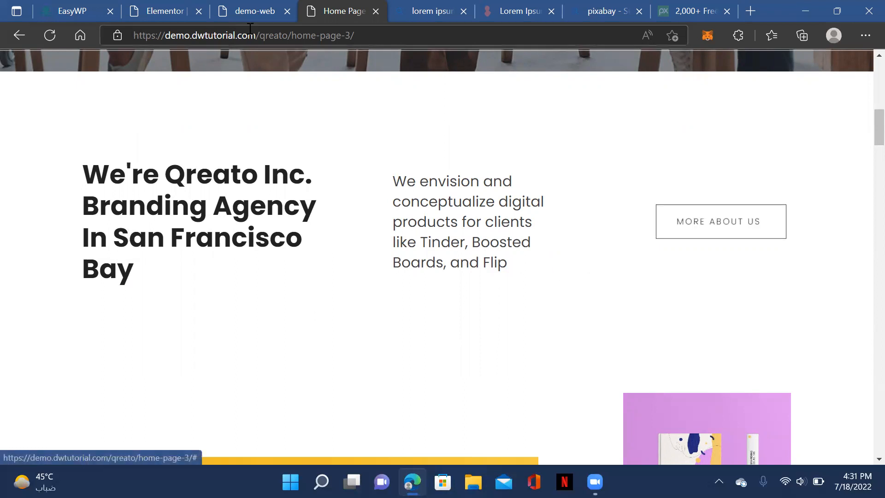
pyautogui.click(239, 12)
pyautogui.click(158, 14)
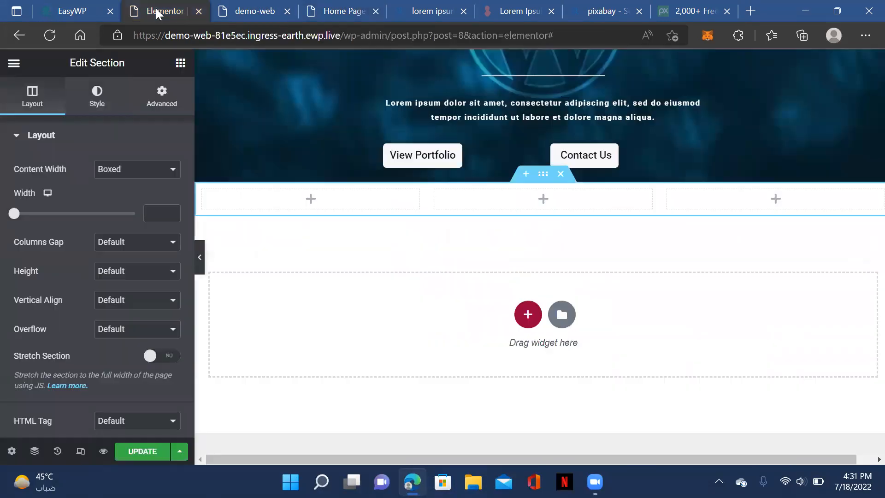
pyautogui.click(181, 69)
pyautogui.moveTo(138, 230); pyautogui.dragTo(301, 198)
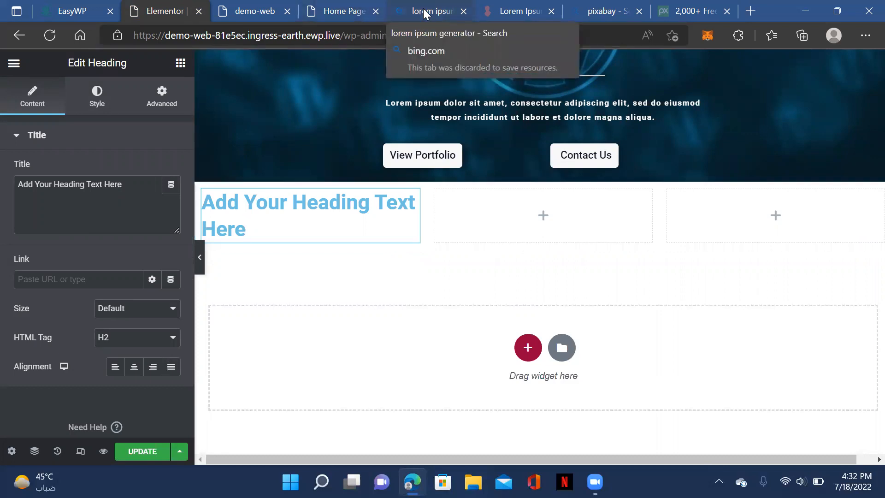
# - Copy the heading "We're Qreato Inc. Branding Agency In San Francisco Bay" from the demo home page
pyautogui.click(331, 17)
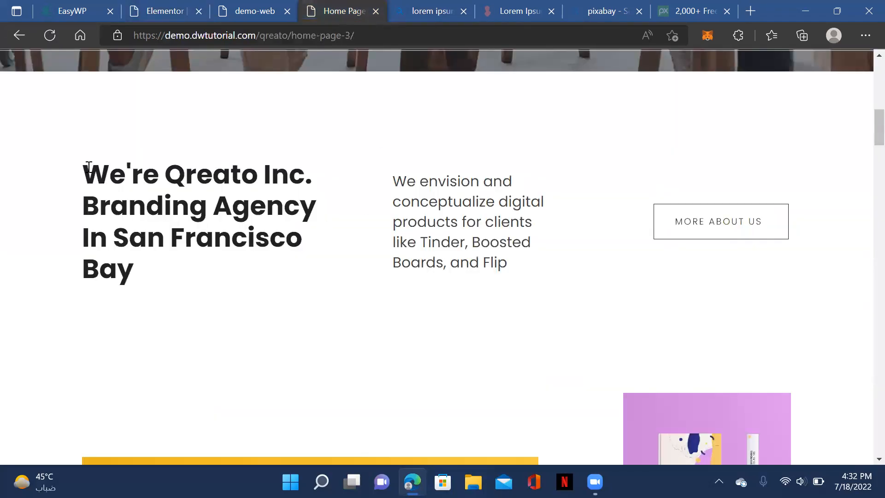
pyautogui.moveTo(85, 166); pyautogui.dragTo(172, 292)
pyautogui.rightClick(169, 196)
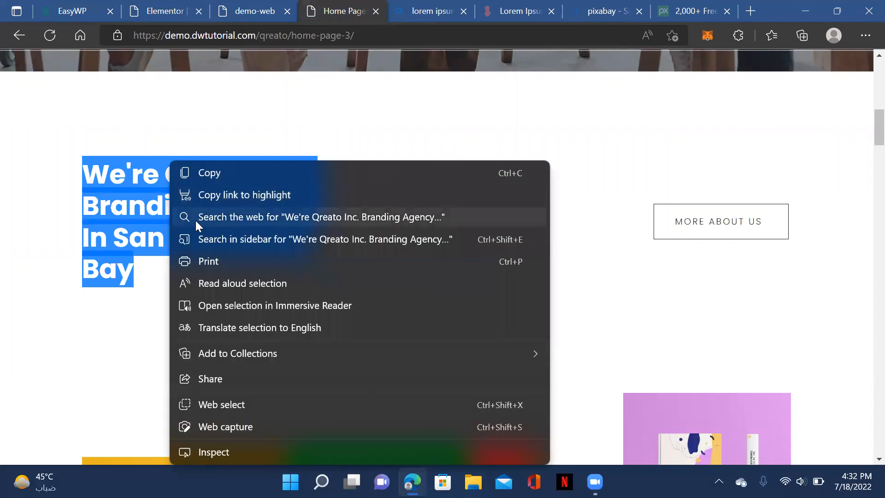
pyautogui.click(205, 173)
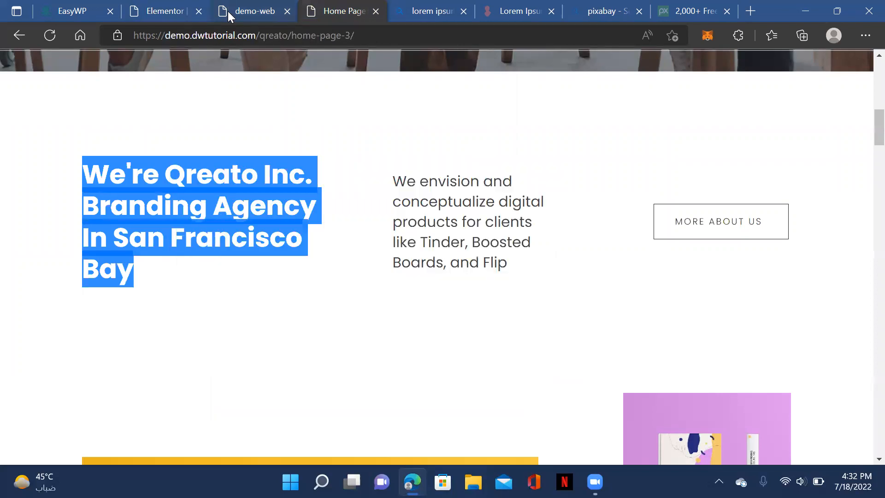
# - Replace the placeholder heading in the new section's first column with the copied "We're Qreato Inc. Branding Agency In San Francisco Bay"
pyautogui.click(228, 11)
pyautogui.click(159, 11)
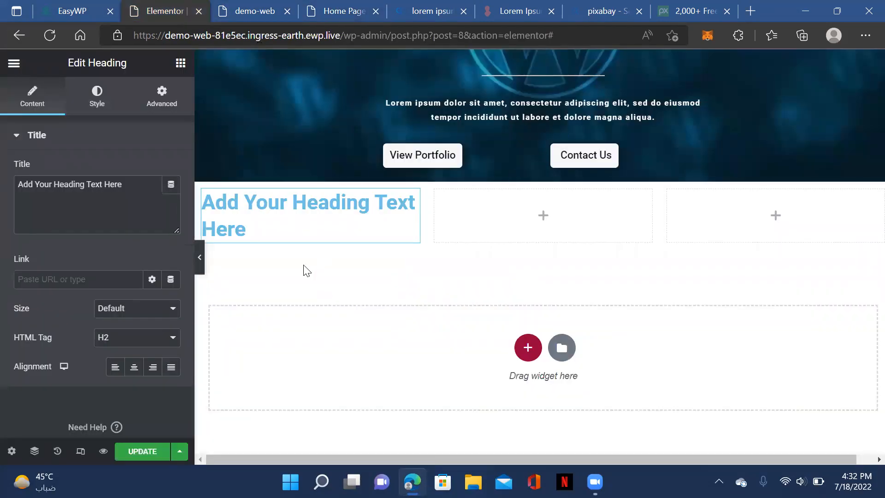
pyautogui.click(268, 203)
pyautogui.doubleClick(268, 203)
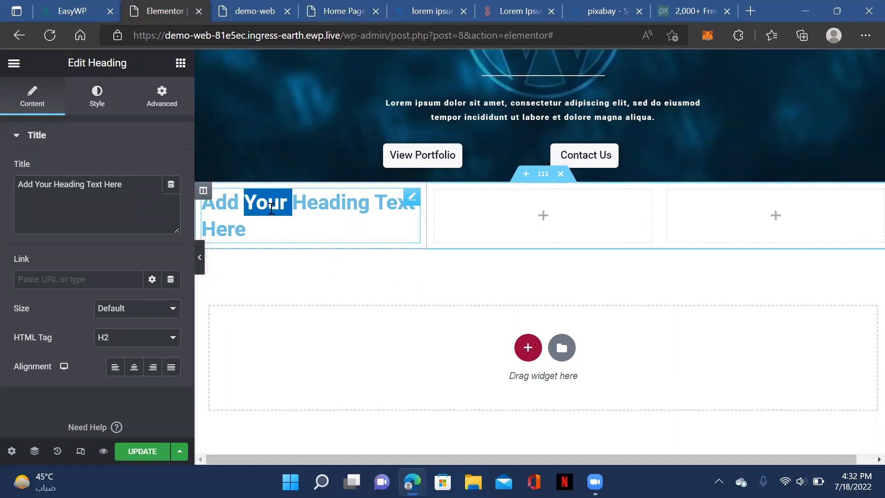
pyautogui.moveTo(210, 207); pyautogui.dragTo(249, 230)
pyautogui.click(200, 204)
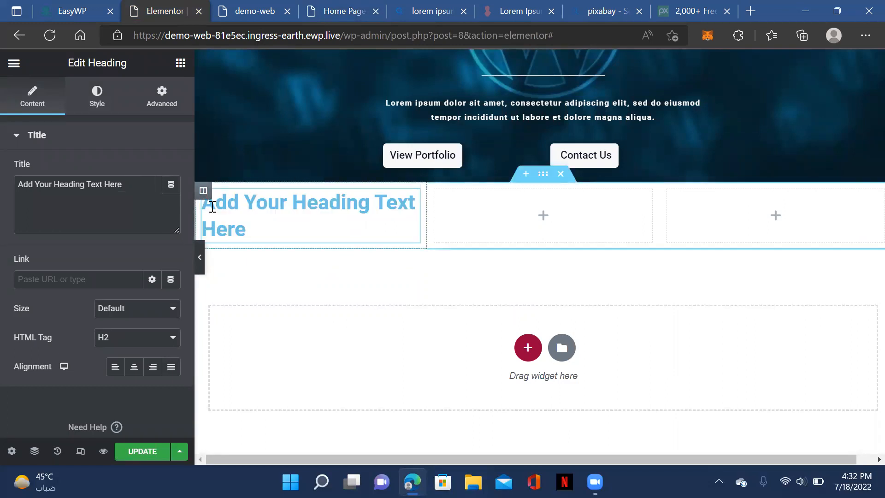
pyautogui.moveTo(201, 204); pyautogui.dragTo(256, 235)
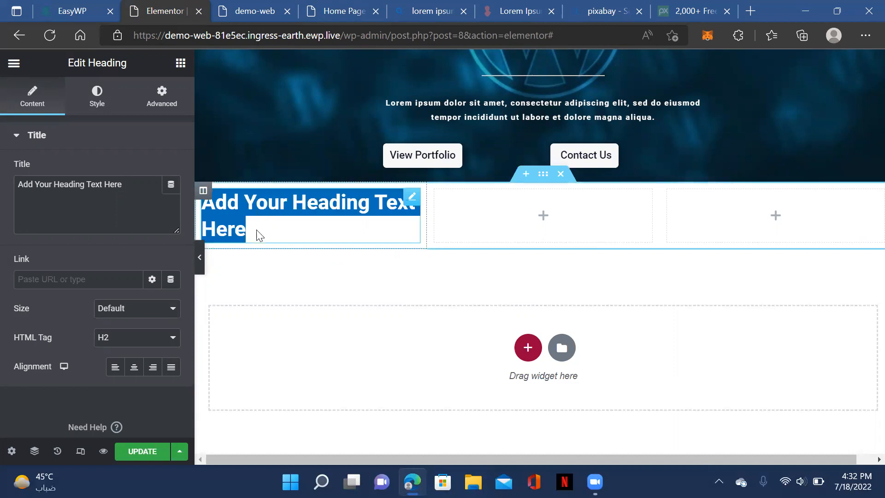
pyautogui.click(261, 237)
pyautogui.hotkey('ctrl', 'v')
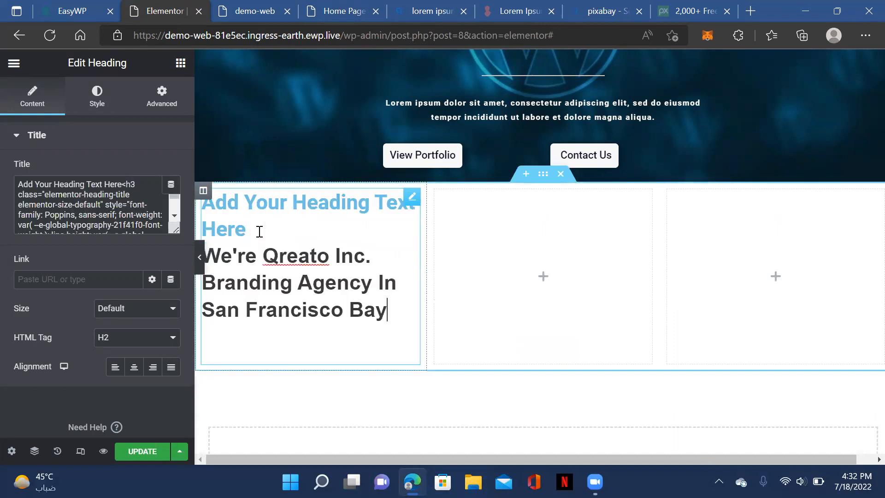
pyautogui.moveTo(251, 231); pyautogui.dragTo(202, 202)
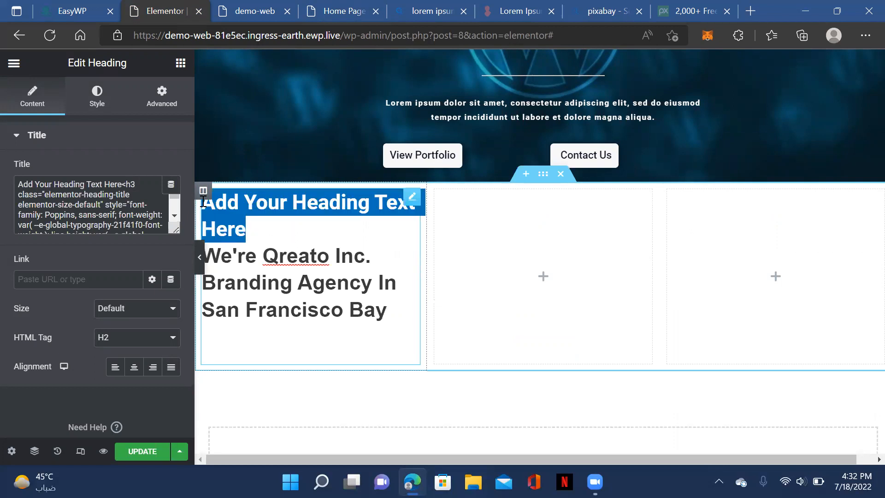
pyautogui.press('BackSpace')
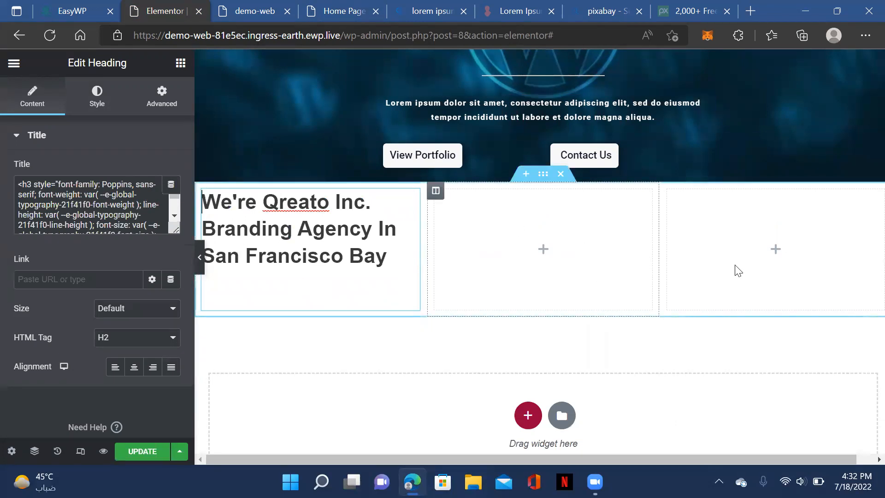
# - Select the demo page's middle-column paragraph beginning "We envision and conceptualize digital products" and return to the Elementor editor
pyautogui.click(259, 12)
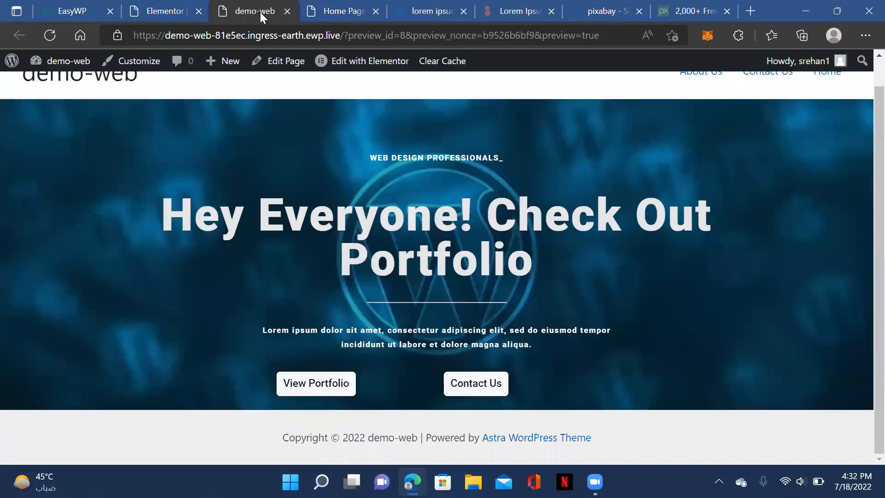
pyautogui.click(314, 16)
pyautogui.moveTo(394, 182); pyautogui.dragTo(520, 266)
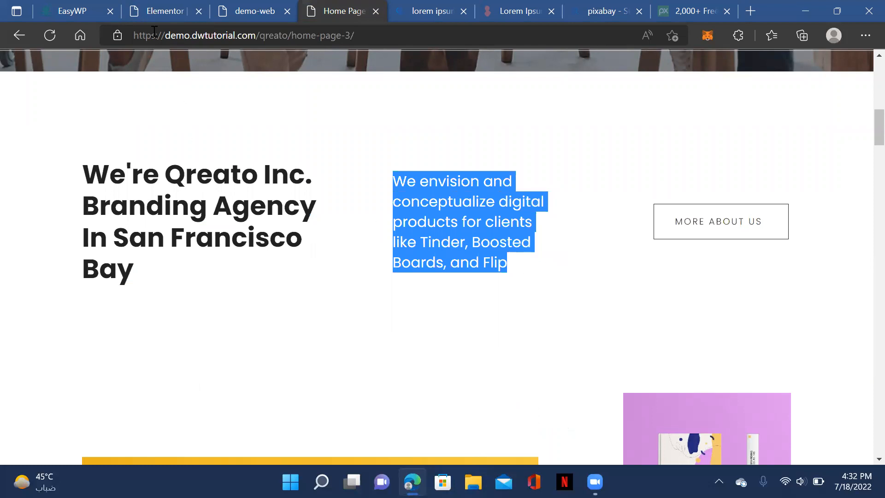
pyautogui.click(237, 10)
pyautogui.click(153, 11)
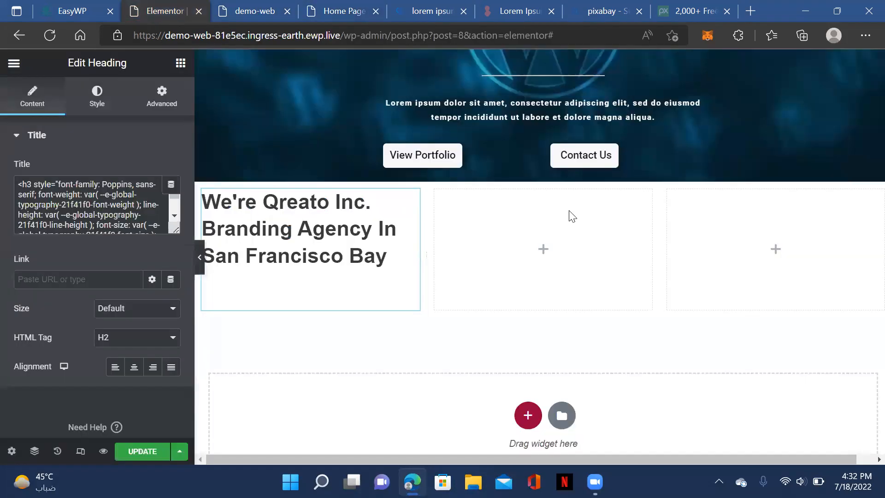
# - Add a Button widget to the new section's third column and a Text Editor widget to its middle column
pyautogui.click(773, 259)
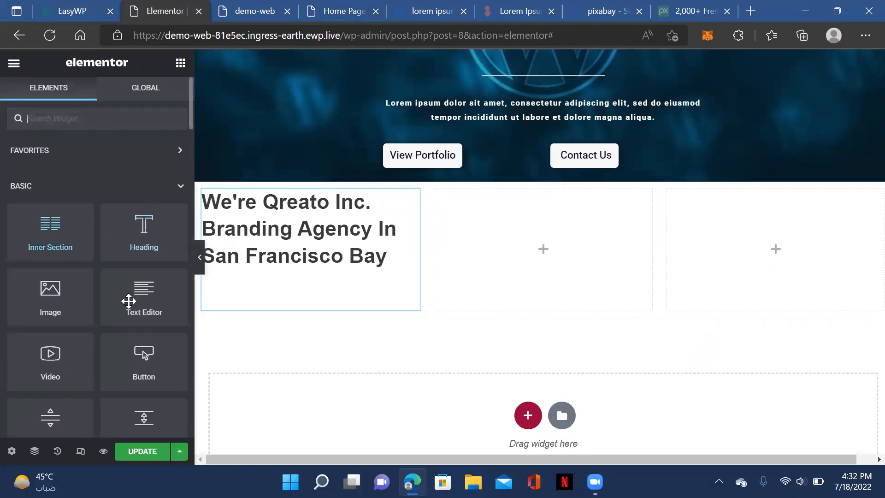
pyautogui.moveTo(154, 300)
pyautogui.mouseDown()
pyautogui.moveTo(448, 300)
pyautogui.moveTo(159, 300)
pyautogui.mouseUp()
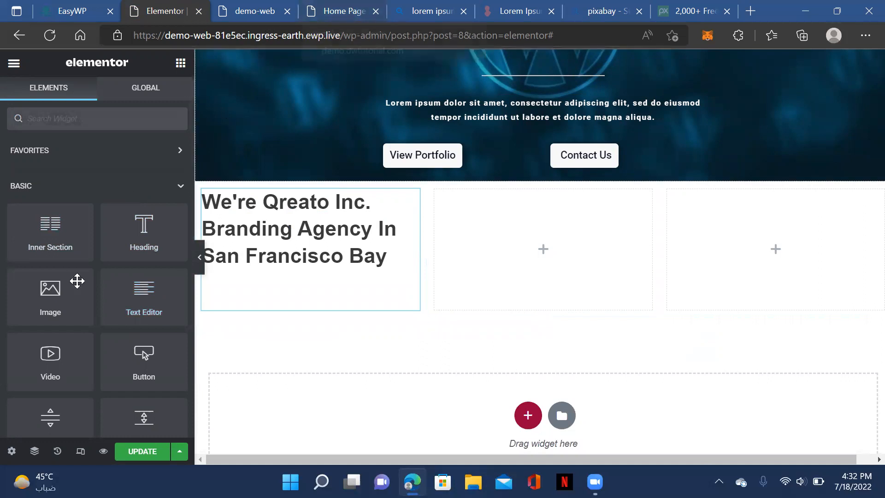
pyautogui.moveTo(147, 358); pyautogui.dragTo(741, 289)
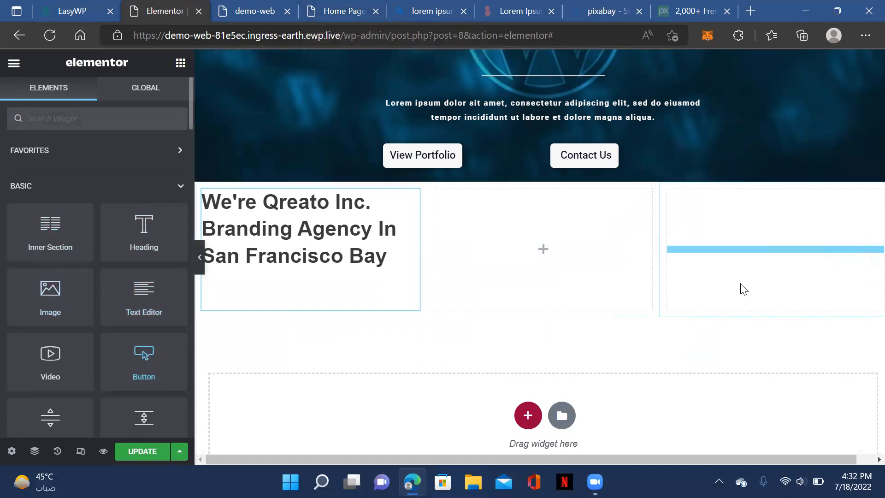
pyautogui.click(542, 251)
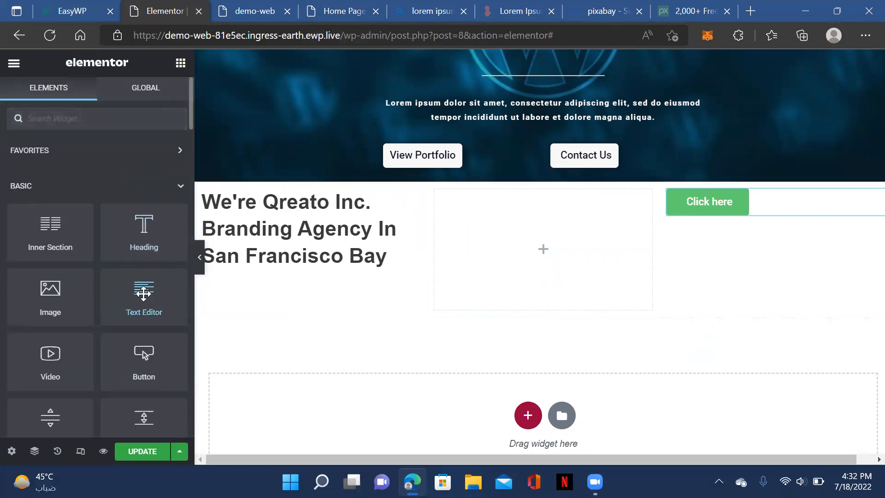
pyautogui.moveTo(143, 293); pyautogui.dragTo(572, 254)
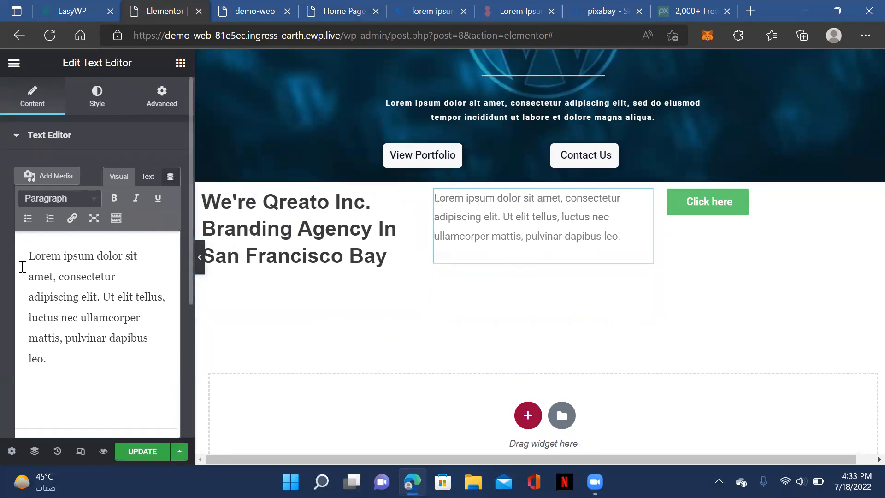
# - Lengthen the middle column's text by copying its Lorem ipsum paragraph and pasting it again at the end
pyautogui.moveTo(26, 255); pyautogui.dragTo(138, 358)
pyautogui.hotkey('ctrl', 'c')
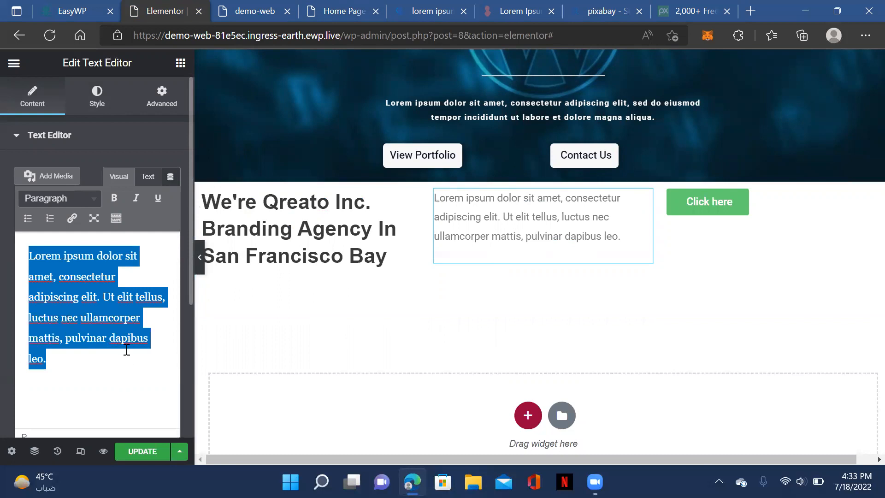
pyautogui.click(69, 365)
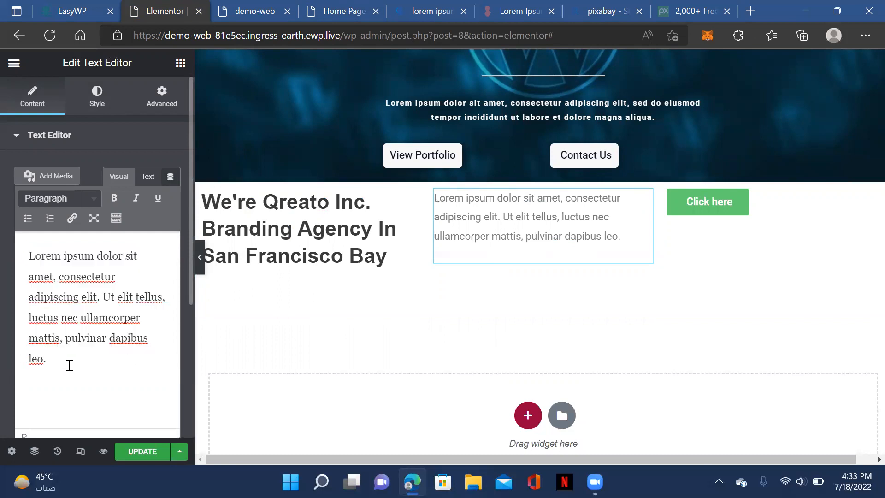
pyautogui.hotkey('ctrl', 'v')
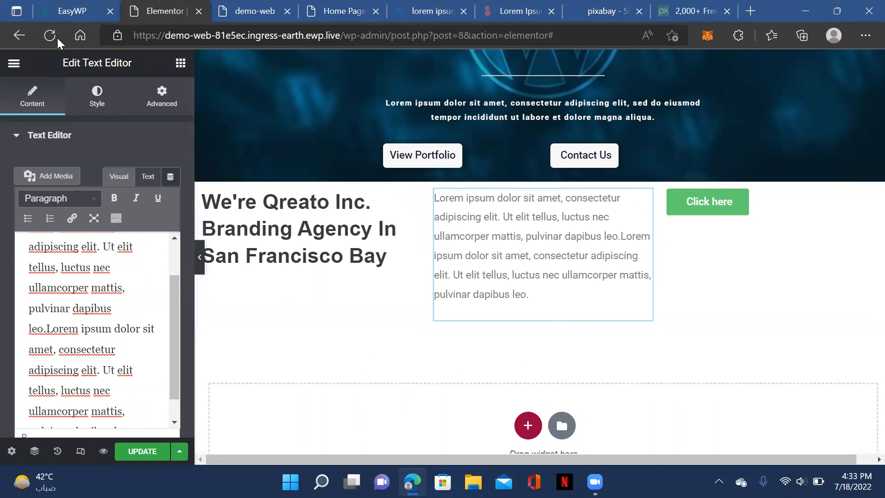
# - Update the page, reload the preview and compare the new three-column section with the demo page
pyautogui.click(142, 451)
pyautogui.click(250, 12)
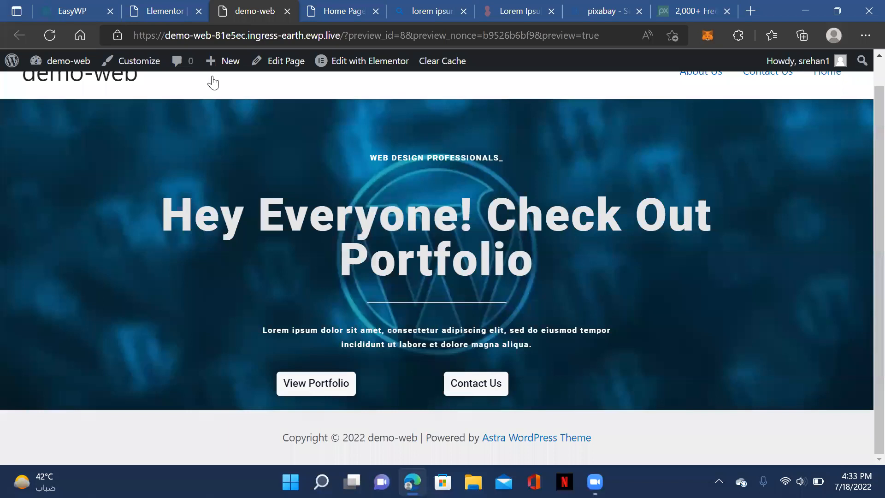
pyautogui.click(51, 37)
pyautogui.scroll(-4, 714, 357)
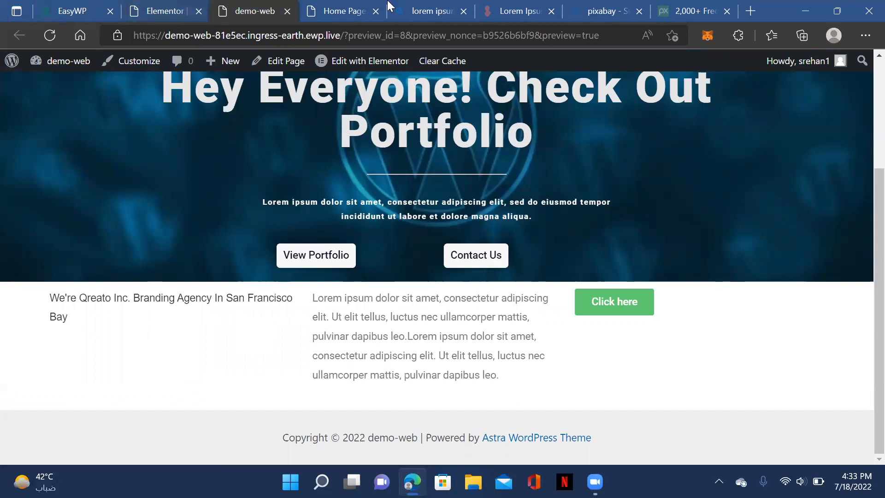
pyautogui.click(354, 12)
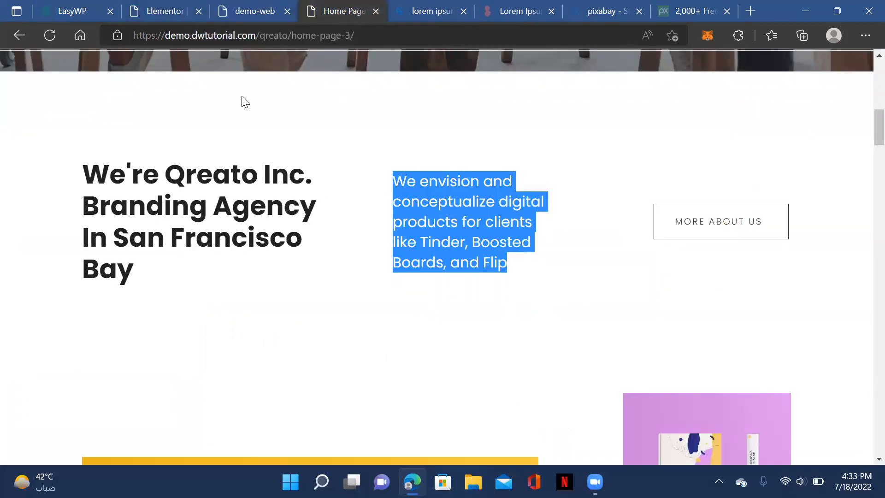
pyautogui.click(247, 14)
pyautogui.click(313, 12)
pyautogui.click(247, 15)
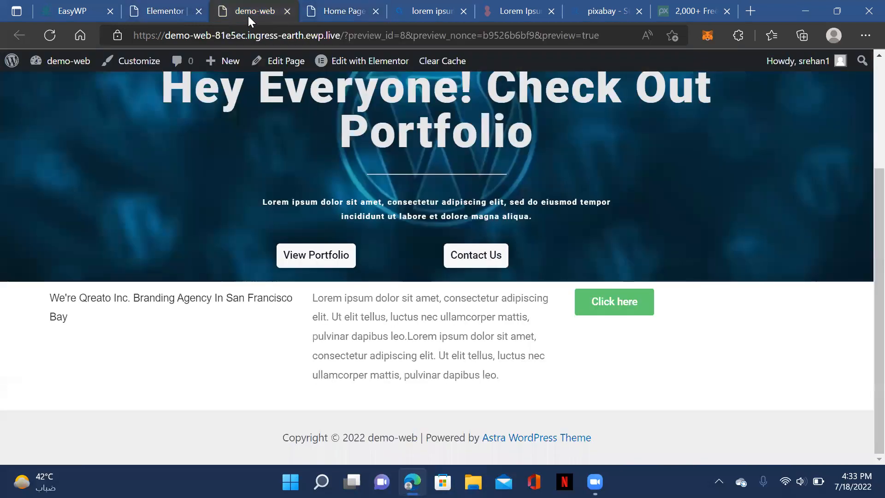
# - Replace the entire title of the first column's heading in Elementor with the copied Lorem ipsum text
pyautogui.click(152, 9)
pyautogui.click(208, 200)
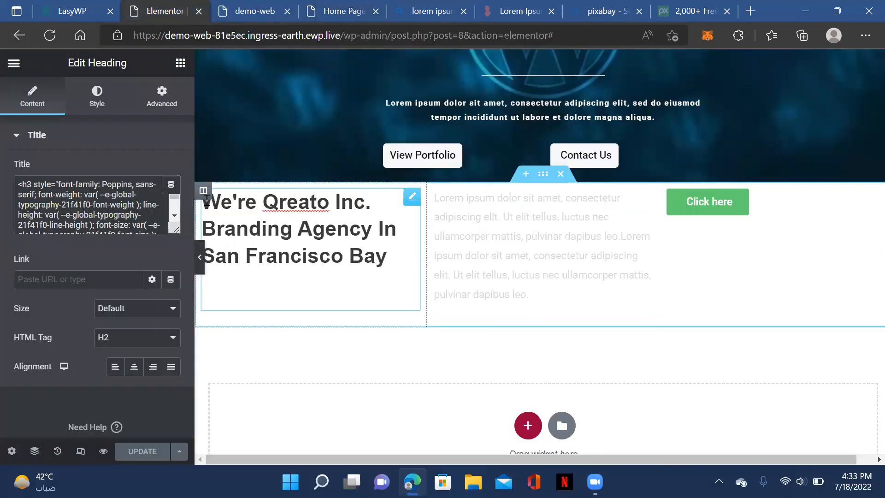
pyautogui.moveTo(207, 200); pyautogui.dragTo(405, 271)
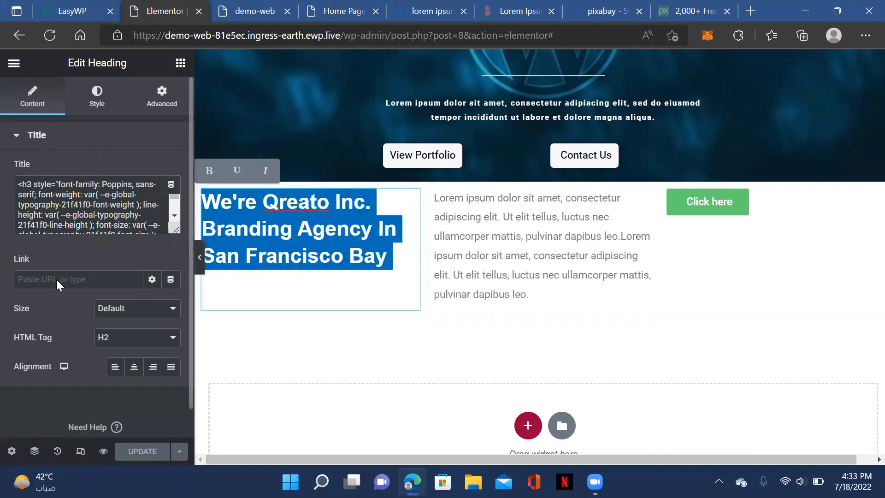
pyautogui.click(97, 98)
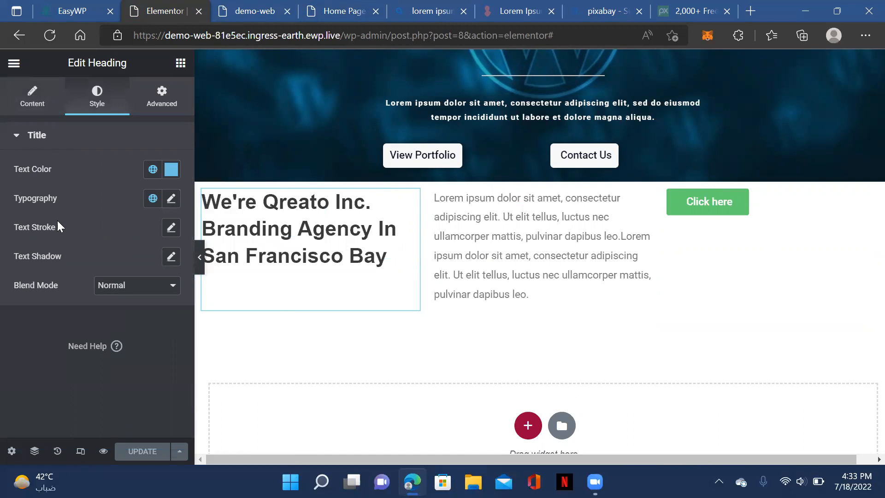
pyautogui.click(26, 102)
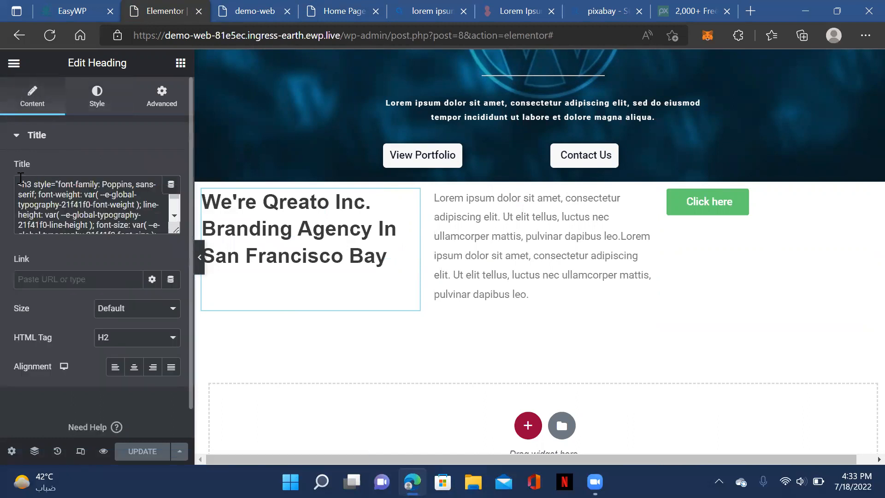
pyautogui.moveTo(21, 179); pyautogui.dragTo(141, 252)
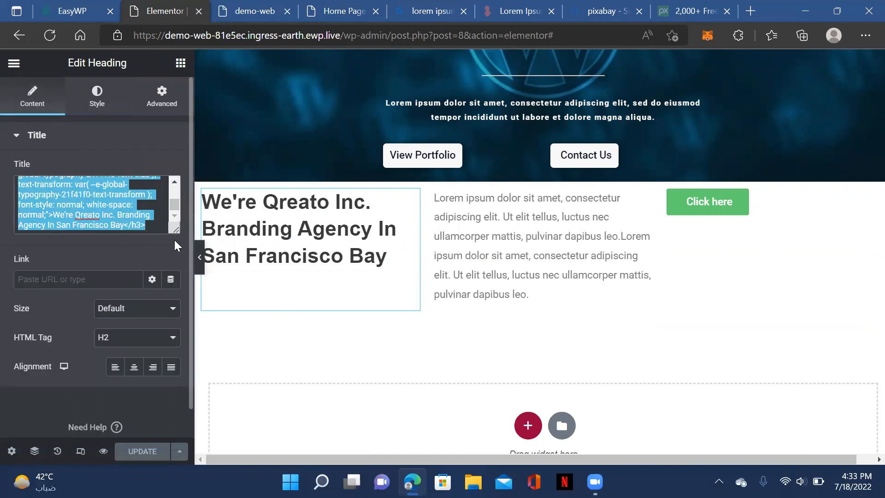
pyautogui.press('BackSpace')
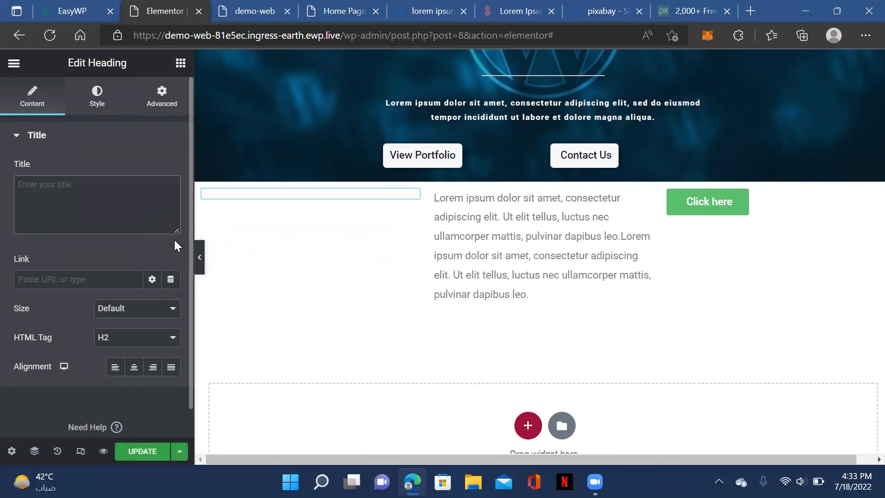
pyautogui.hotkey('ctrl', 'v')
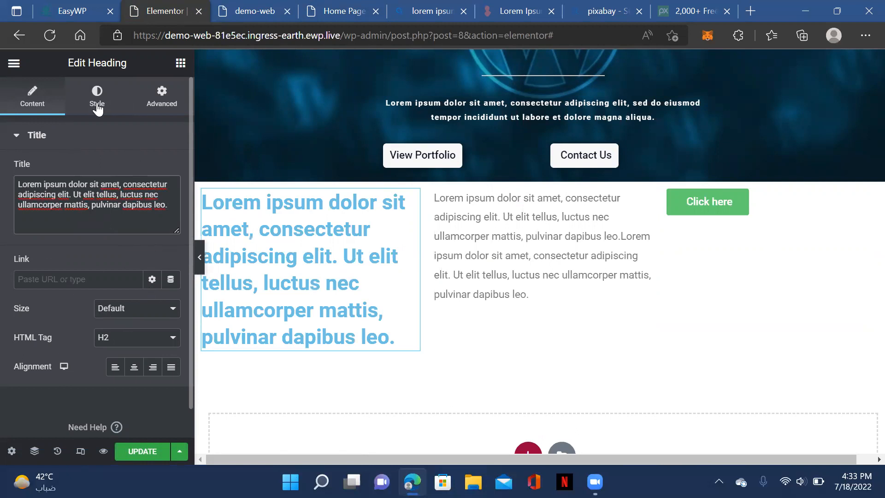
# - Try the H1 HTML tag on the first column's heading and set it back to H2
pyautogui.click(171, 308)
pyautogui.click(159, 309)
pyautogui.click(166, 339)
pyautogui.click(155, 356)
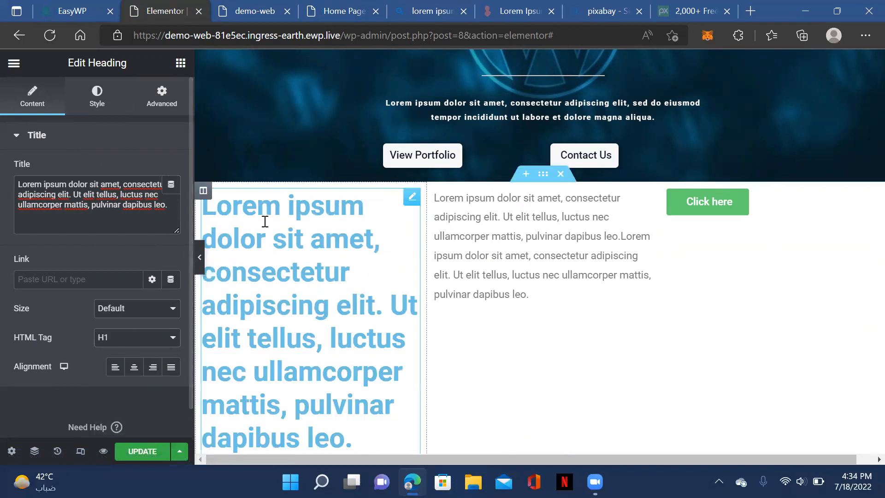
pyautogui.click(152, 338)
pyautogui.click(153, 362)
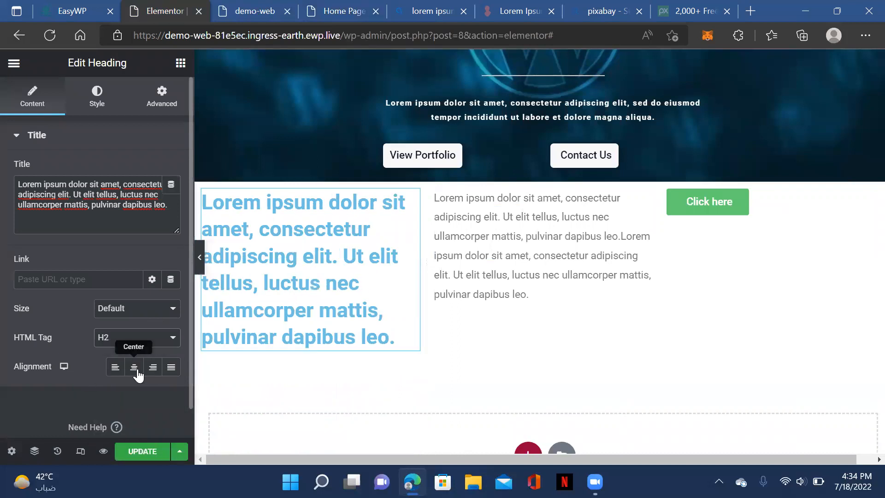
# - Try centring the first column's heading, set it to left alignment and compare it with the demo page's heading
pyautogui.click(135, 369)
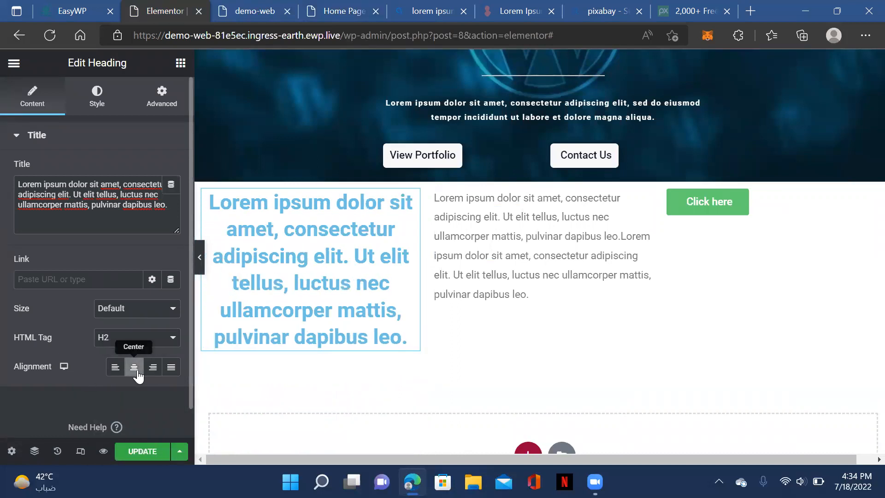
pyautogui.click(115, 368)
pyautogui.click(352, 10)
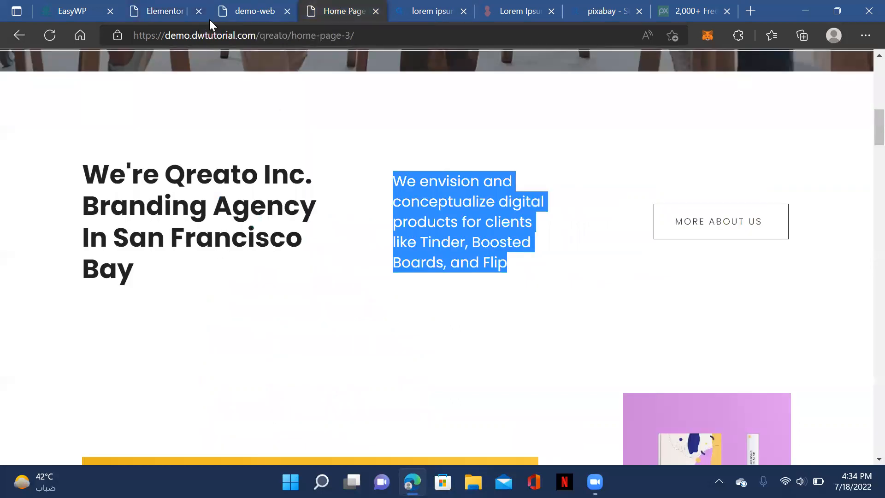
pyautogui.click(239, 13)
pyautogui.click(152, 11)
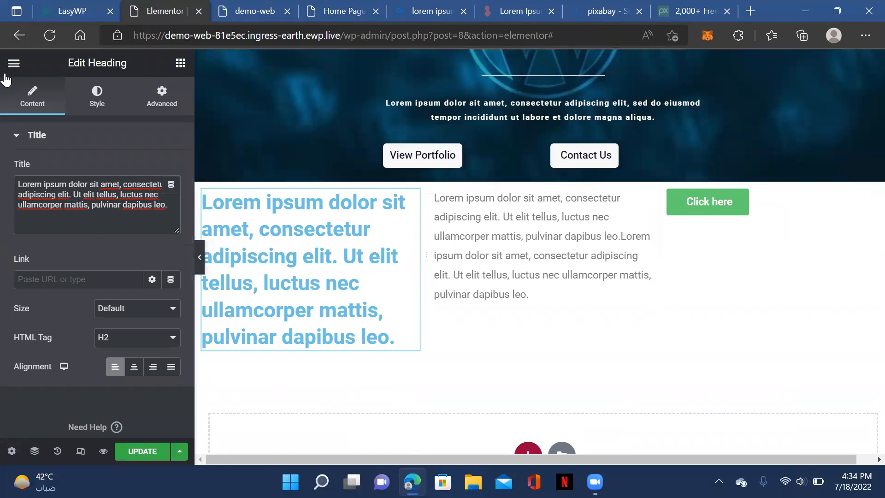
pyautogui.click(352, 12)
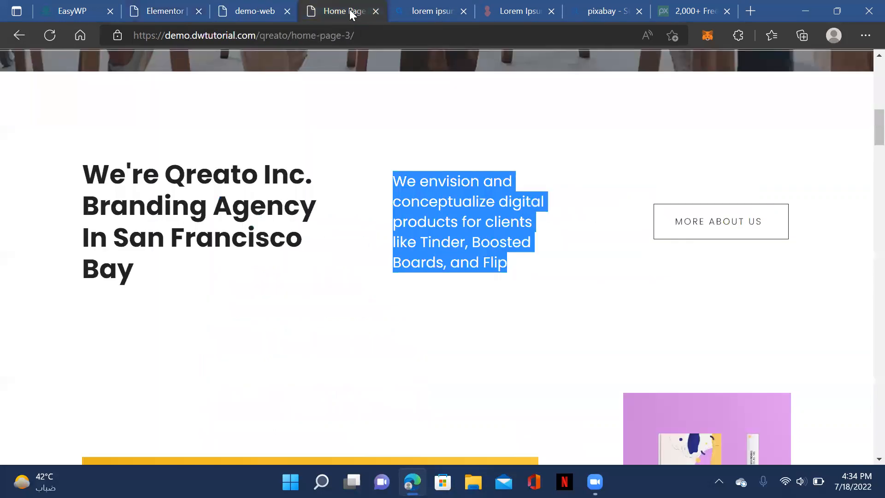
# - Shorten the first column's heading in Elementor to "Lorem ipsum dolor sit amet, consectetur adipiscing elit. Ut elit tellus, luctus"
pyautogui.click(262, 11)
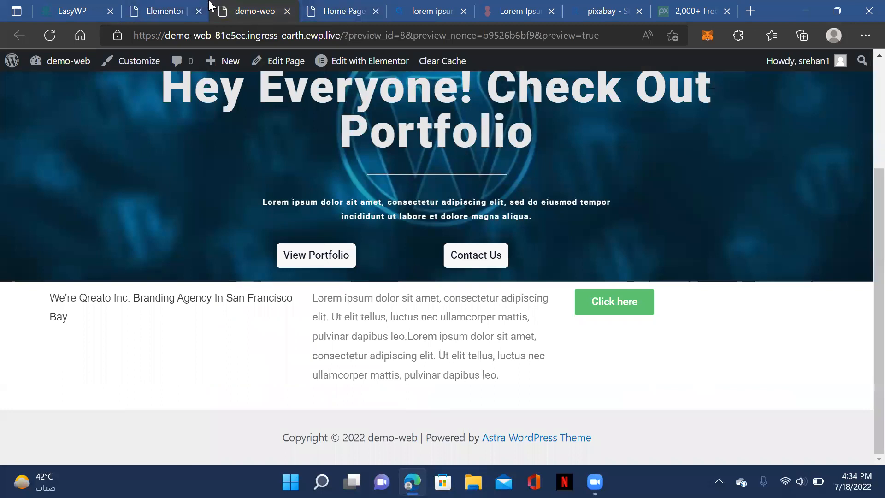
pyautogui.click(152, 12)
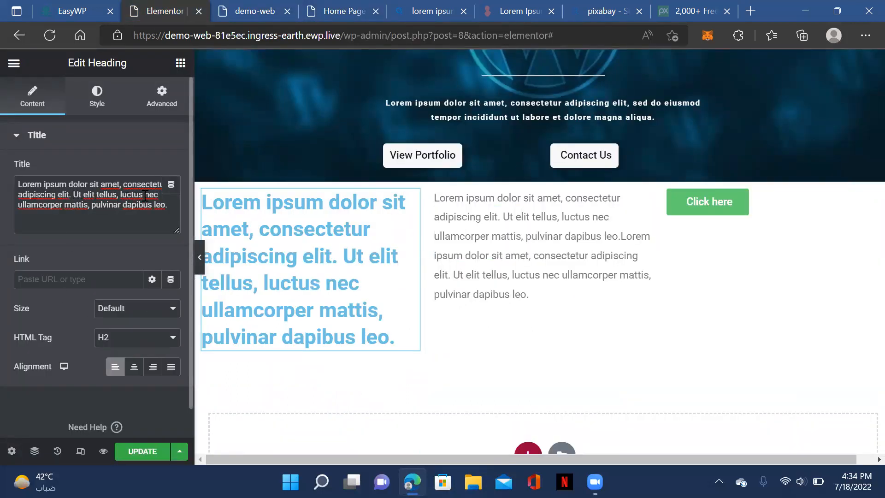
pyautogui.moveTo(145, 195); pyautogui.dragTo(173, 209)
pyautogui.press('BackSpace')
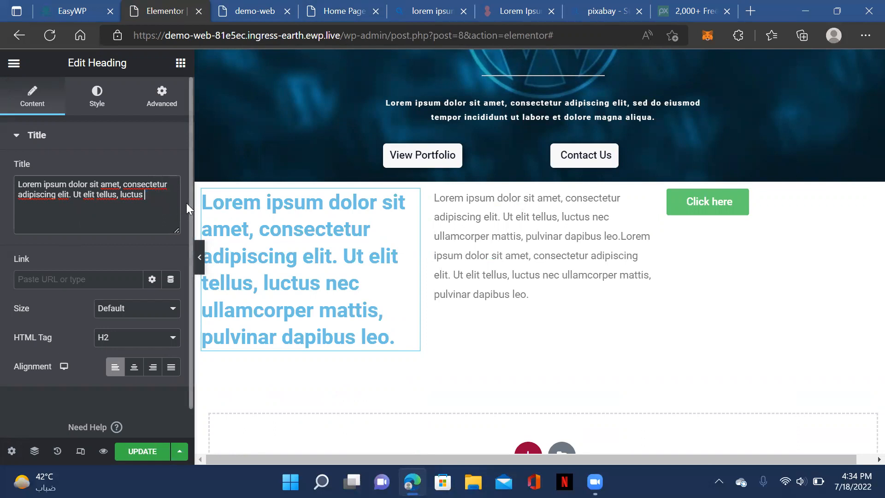
pyautogui.click(479, 211)
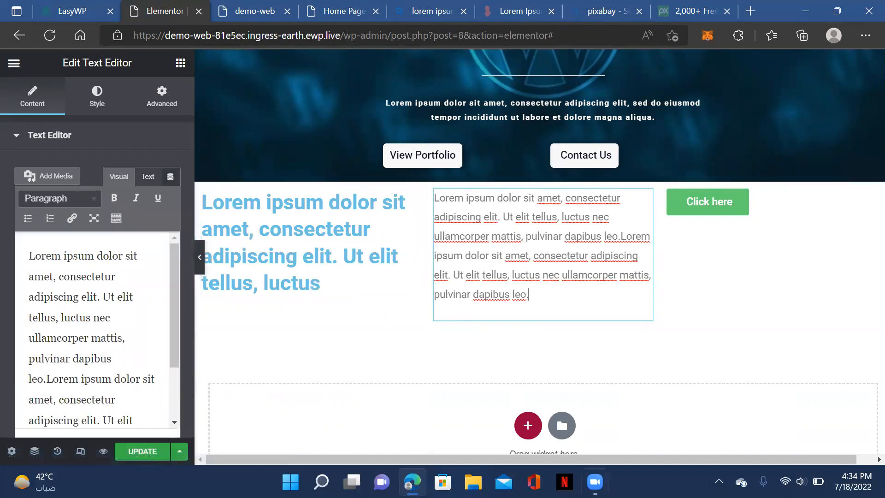
# - Set the content width of the three-column section to Full Width
pyautogui.moveTo(595, 482)
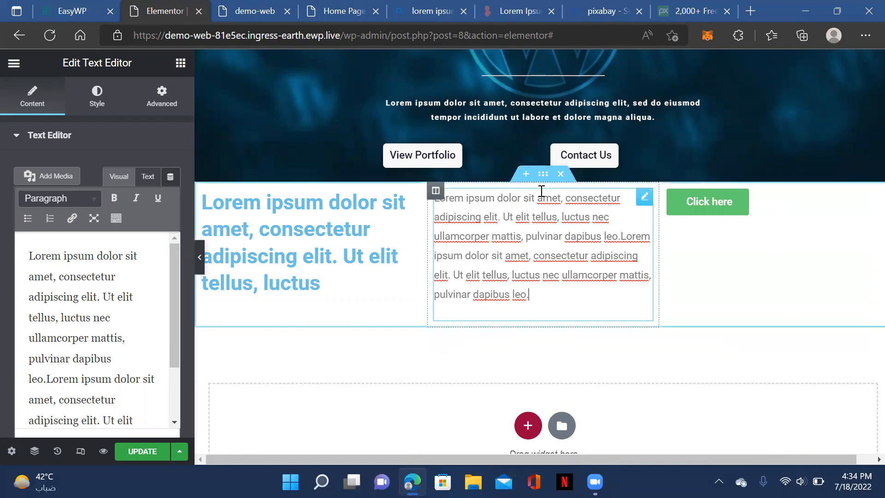
pyautogui.click(542, 175)
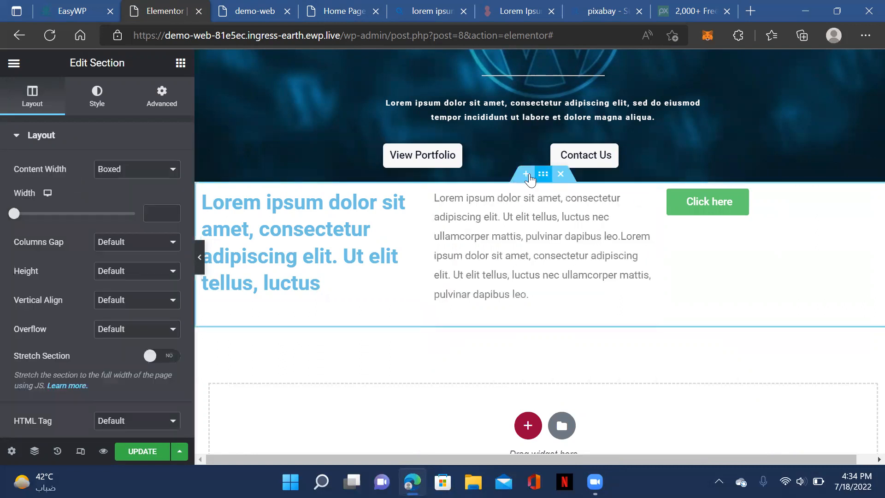
pyautogui.click(148, 174)
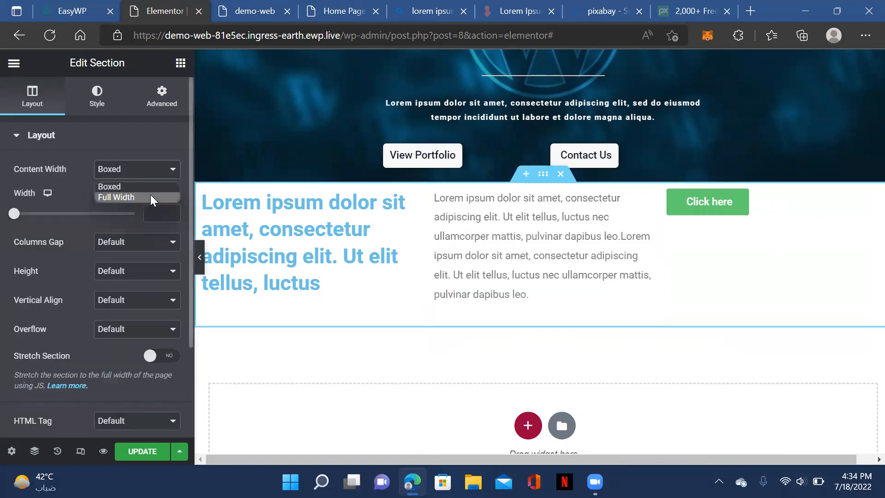
pyautogui.click(151, 197)
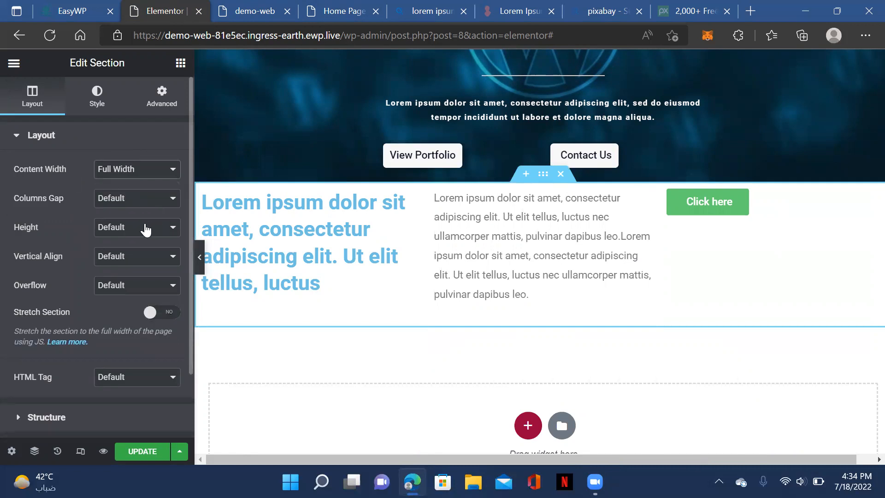
# - Unlink the three-column section's padding values and set its top padding to 100 px
pyautogui.click(163, 96)
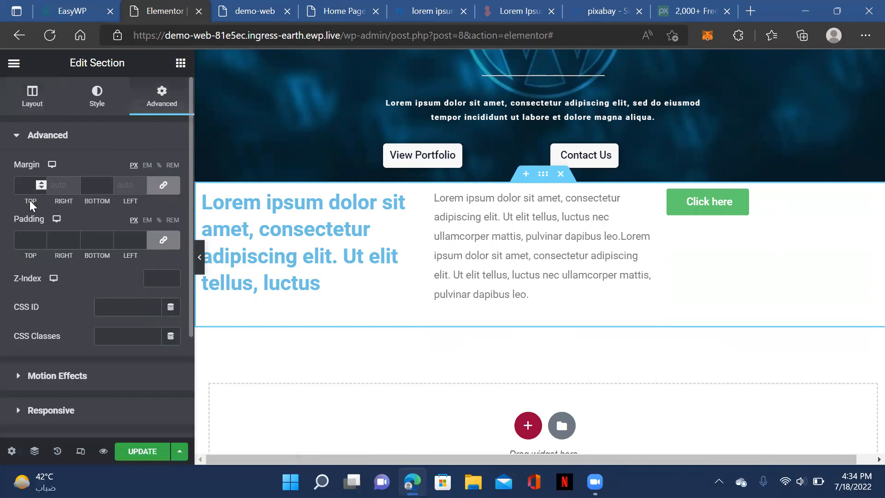
pyautogui.click(164, 241)
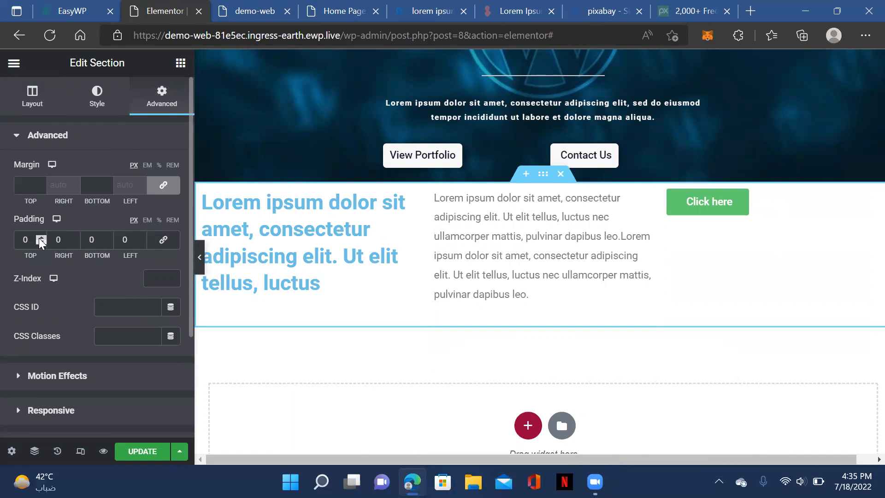
pyautogui.moveTo(39, 239); pyautogui.dragTo(39, 238)
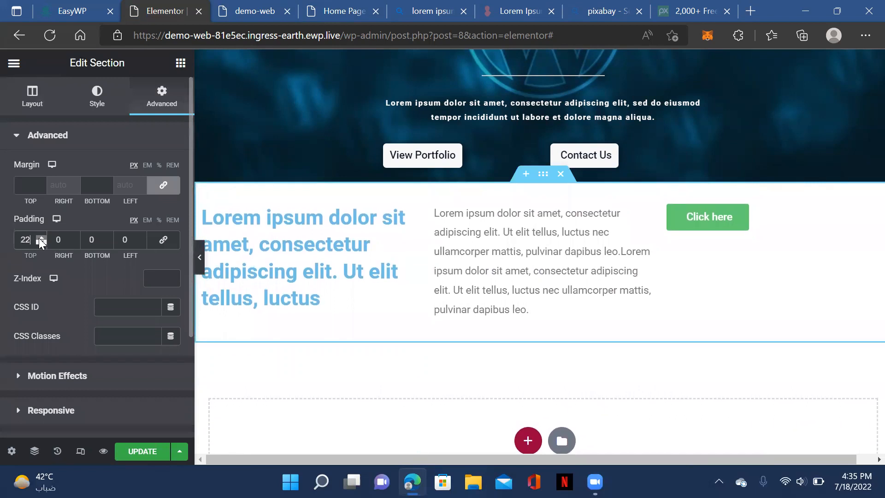
pyautogui.doubleClick(54, 240)
pyautogui.click(31, 242)
pyautogui.write('5')
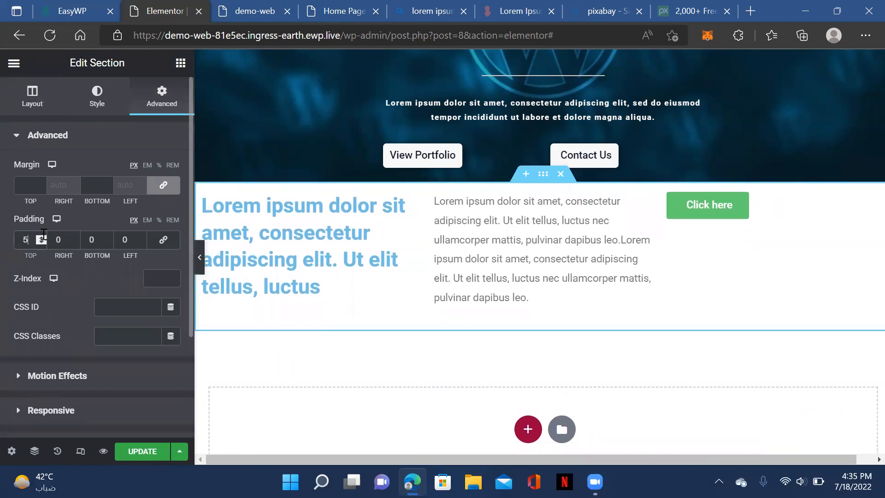
pyautogui.write('0')
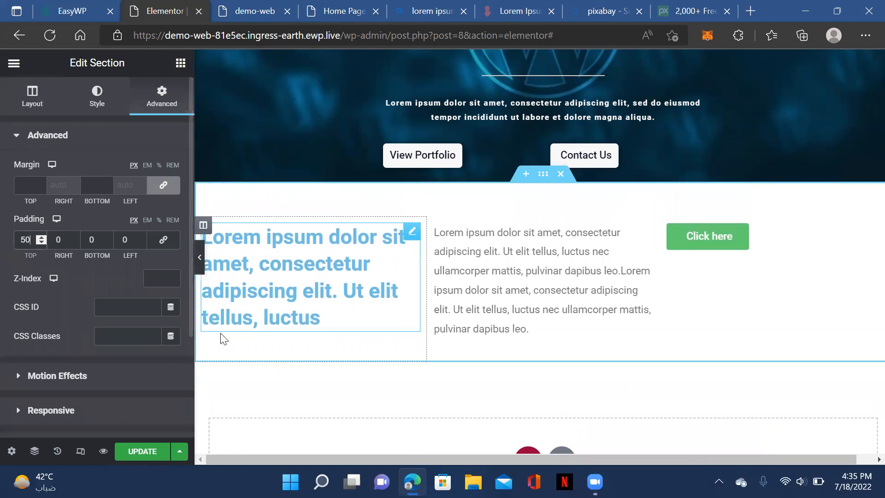
pyautogui.click(237, 370)
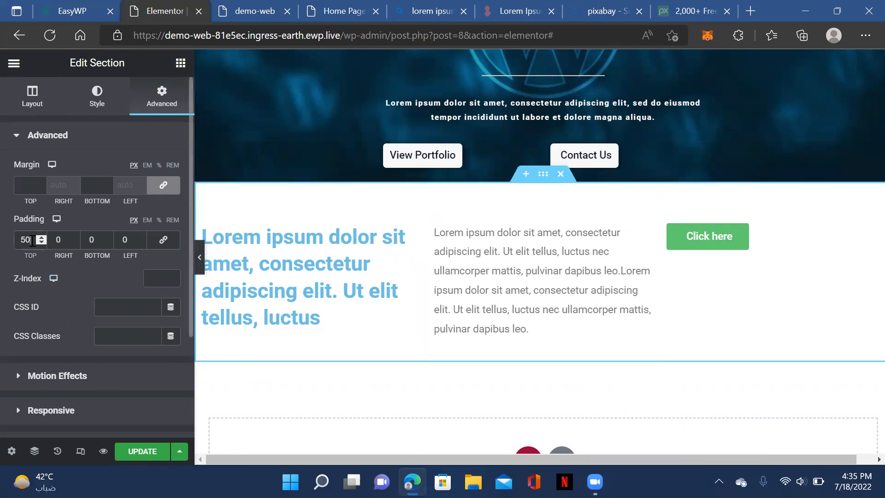
pyautogui.write('100')
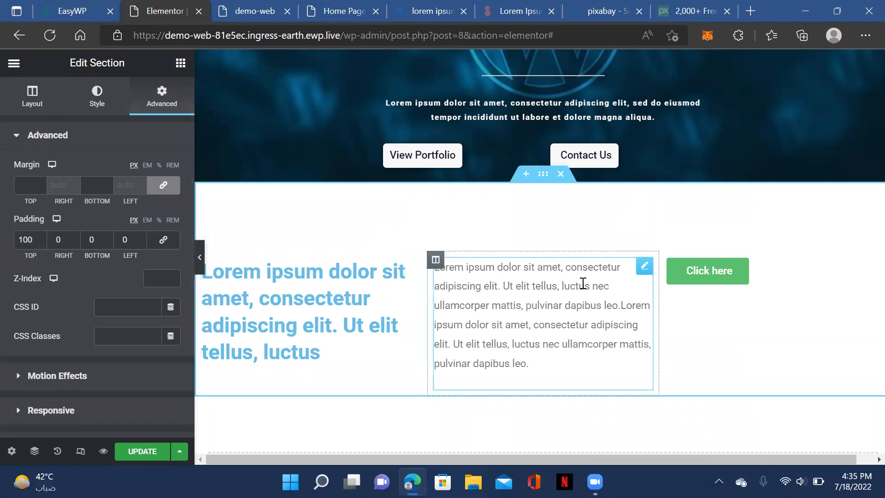
# - Set the second column's text size to 12 px and compare the section with the demo page
pyautogui.click(485, 283)
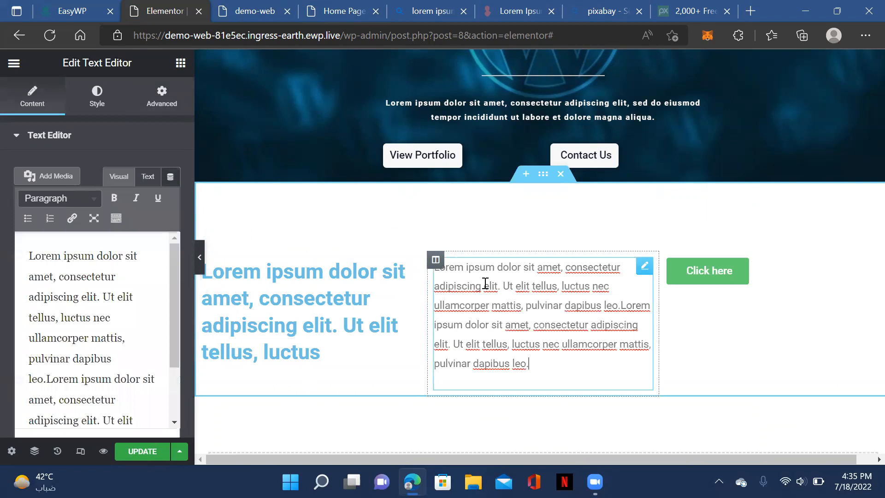
pyautogui.click(97, 98)
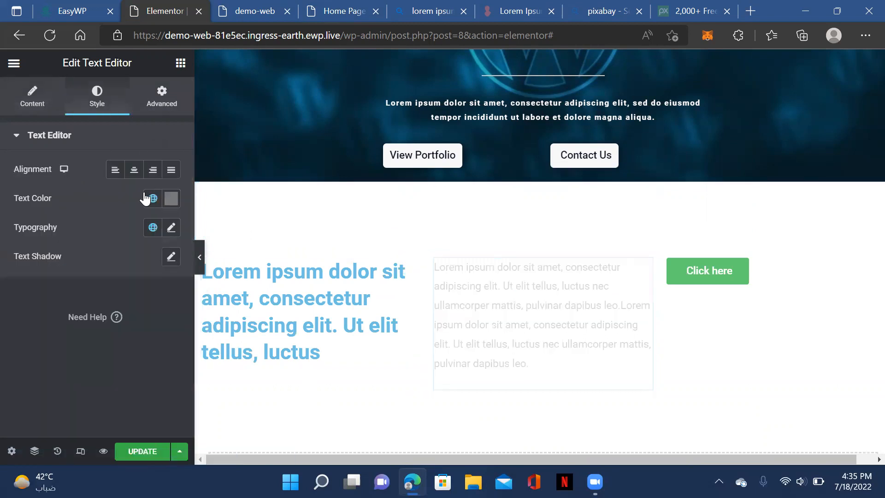
pyautogui.click(171, 227)
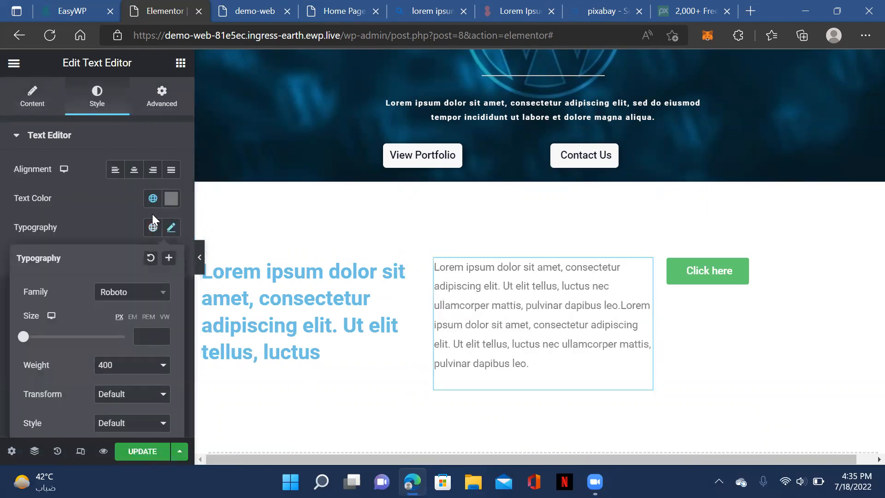
pyautogui.moveTo(23, 336)
pyautogui.mouseDown()
pyautogui.moveTo(39, 336)
pyautogui.moveTo(29, 337)
pyautogui.mouseUp()
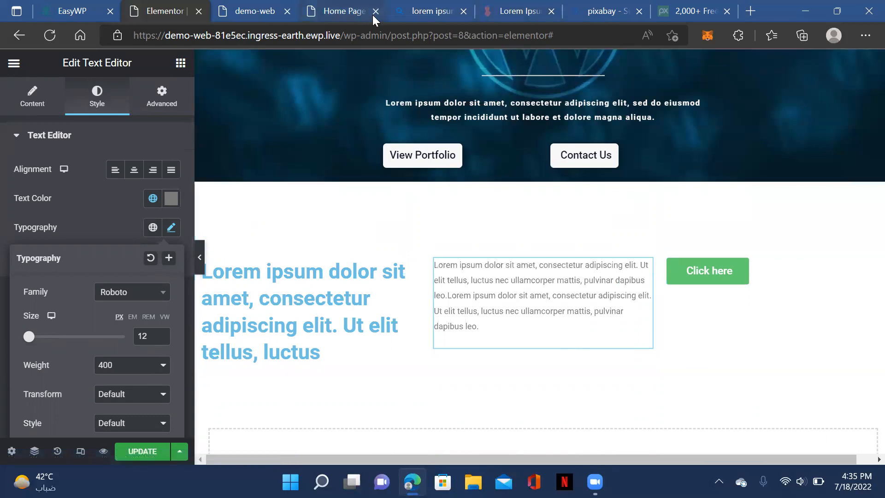
pyautogui.click(330, 11)
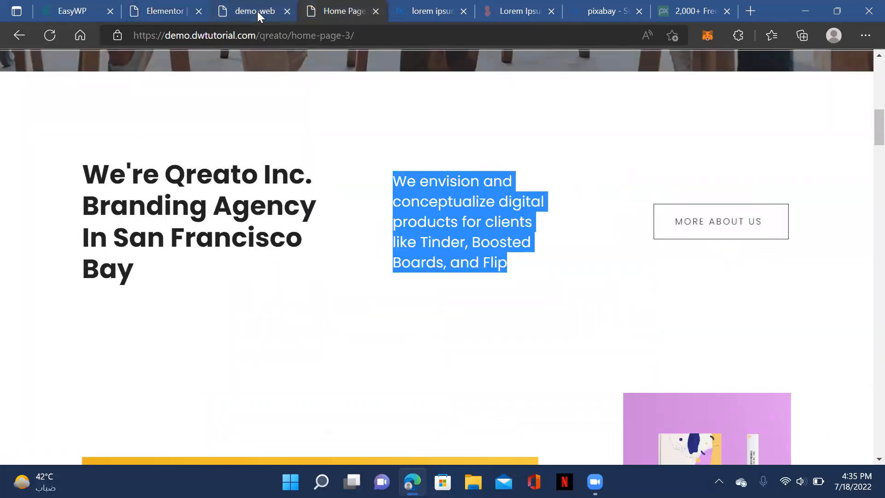
pyautogui.click(175, 12)
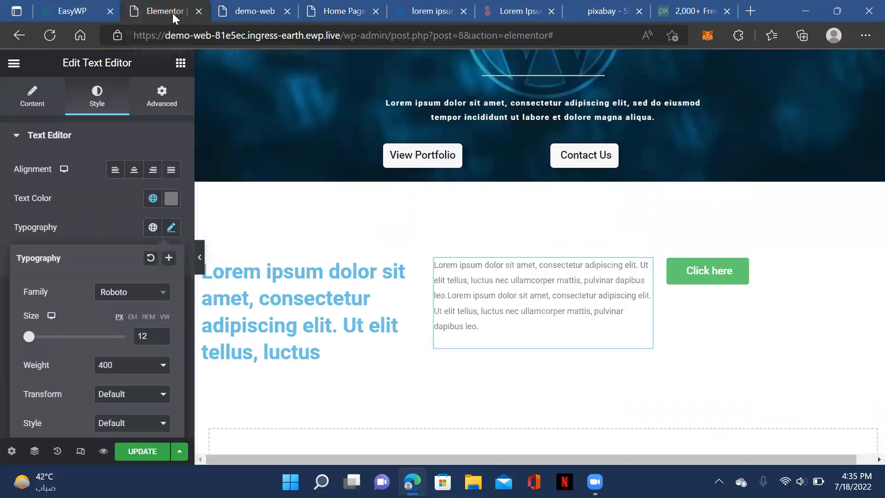
# - Set the third column button's icon spacing to 10 and its size to Large
pyautogui.click(696, 279)
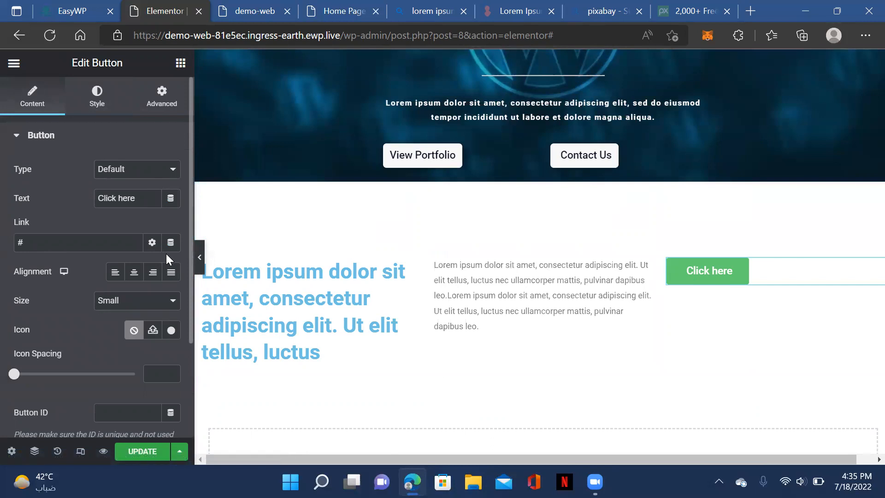
pyautogui.moveTo(16, 376); pyautogui.dragTo(41, 383)
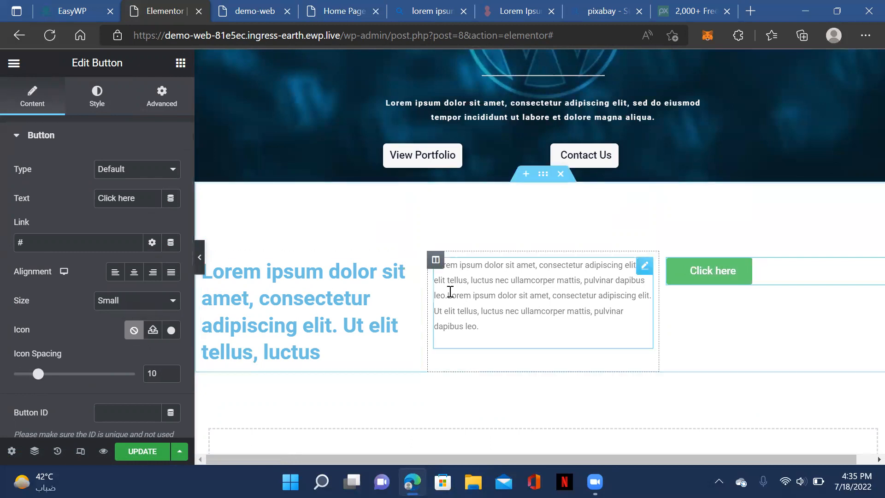
pyautogui.click(139, 301)
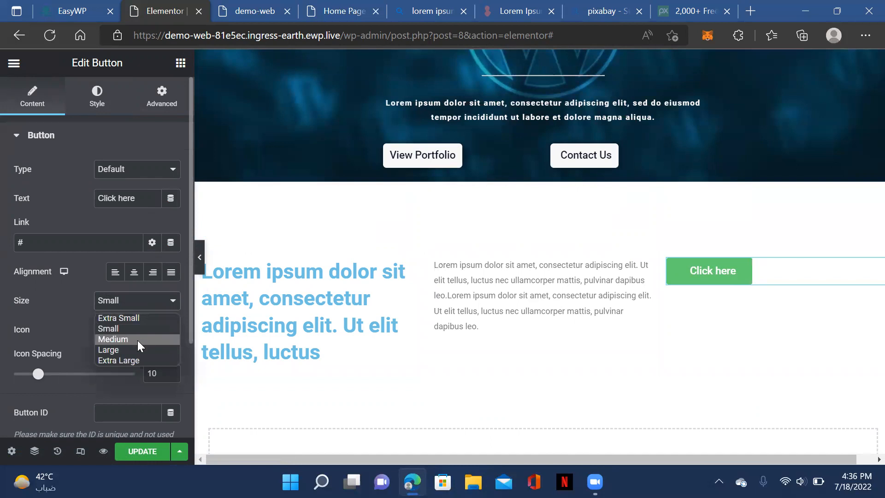
pyautogui.click(138, 340)
pyautogui.click(143, 300)
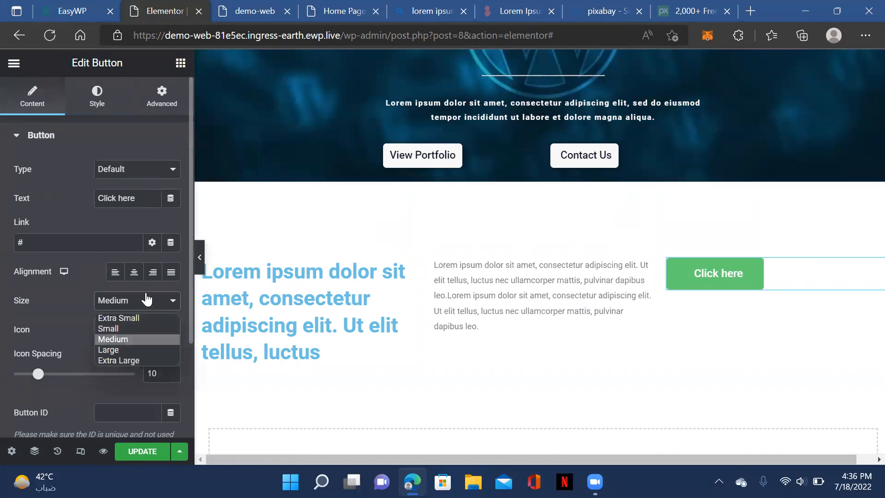
pyautogui.click(140, 350)
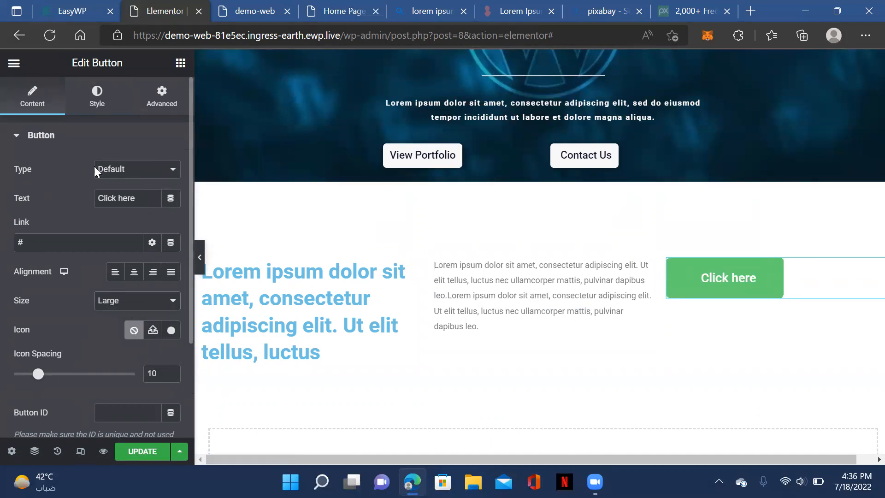
# - Change the "Click here" button's background colour to near-white #FCFEFC
pyautogui.click(110, 104)
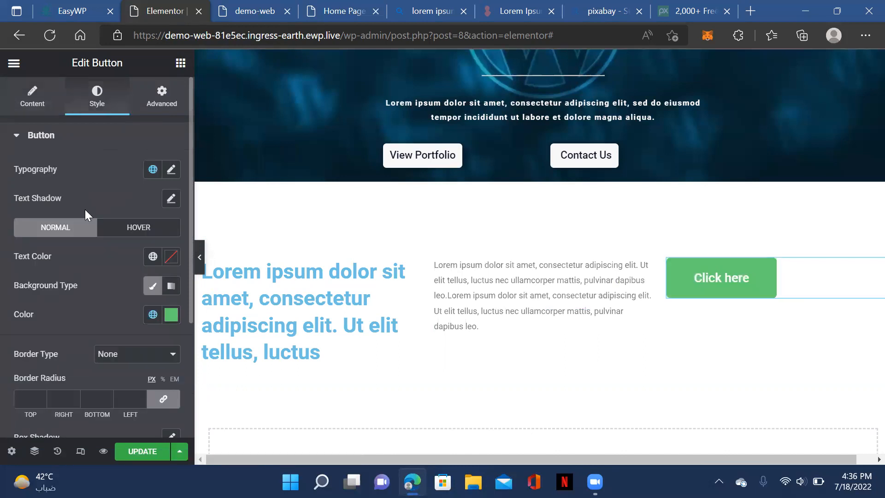
pyautogui.click(170, 315)
pyautogui.moveTo(184, 144)
pyautogui.mouseDown()
pyautogui.moveTo(118, 142)
pyautogui.moveTo(99, 120)
pyautogui.mouseUp()
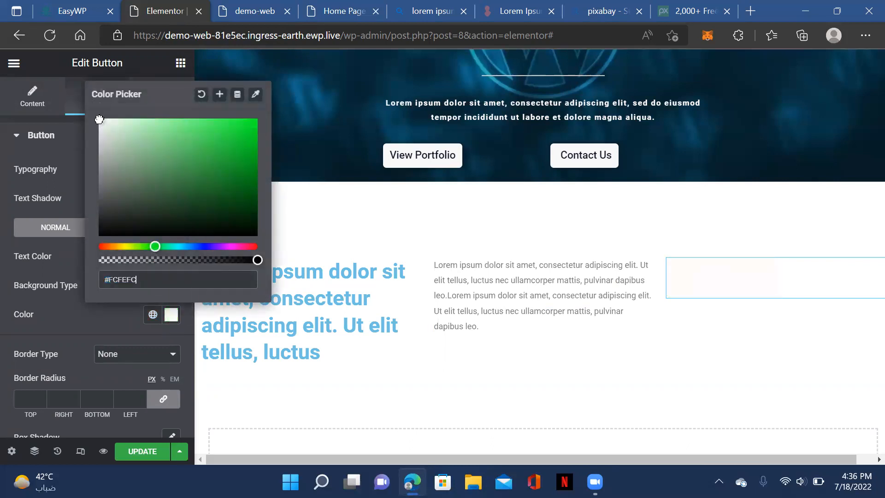
# - Give the third column's button a solid border in black #000000
pyautogui.scroll(-4, 189, 386)
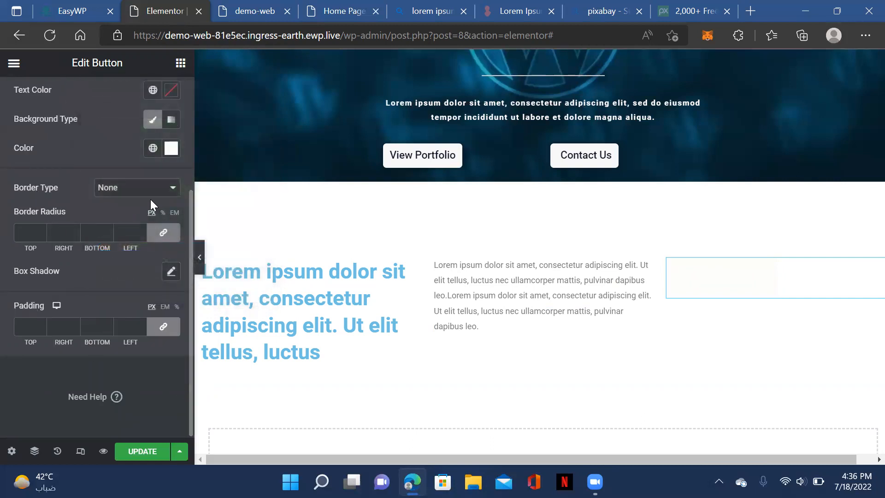
pyautogui.click(160, 189)
pyautogui.click(145, 213)
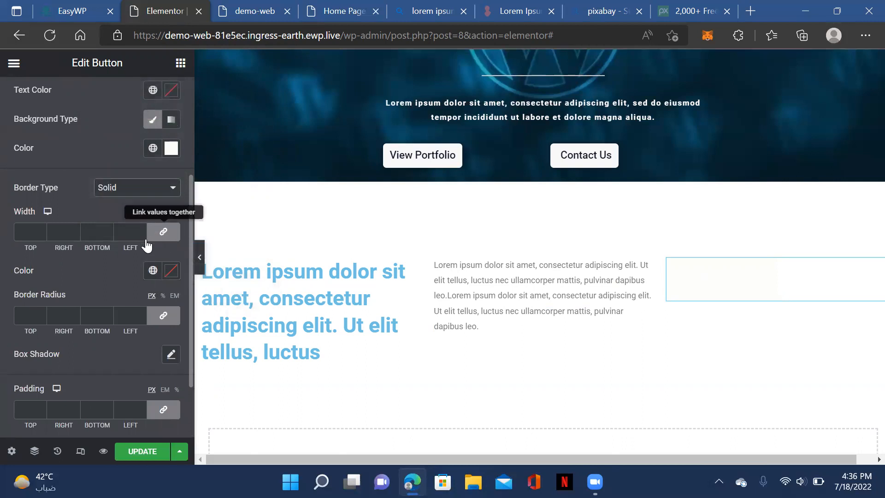
pyautogui.click(172, 271)
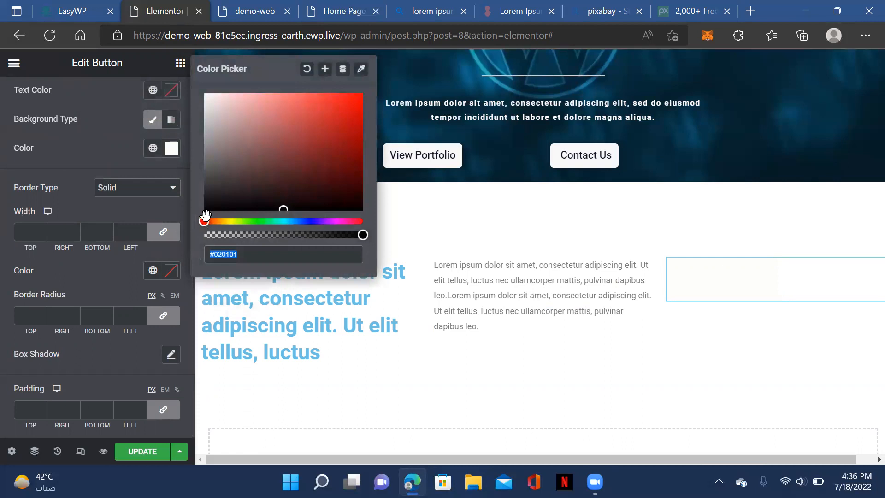
pyautogui.moveTo(204, 214)
pyautogui.mouseDown()
pyautogui.moveTo(216, 217)
pyautogui.moveTo(204, 217)
pyautogui.mouseUp()
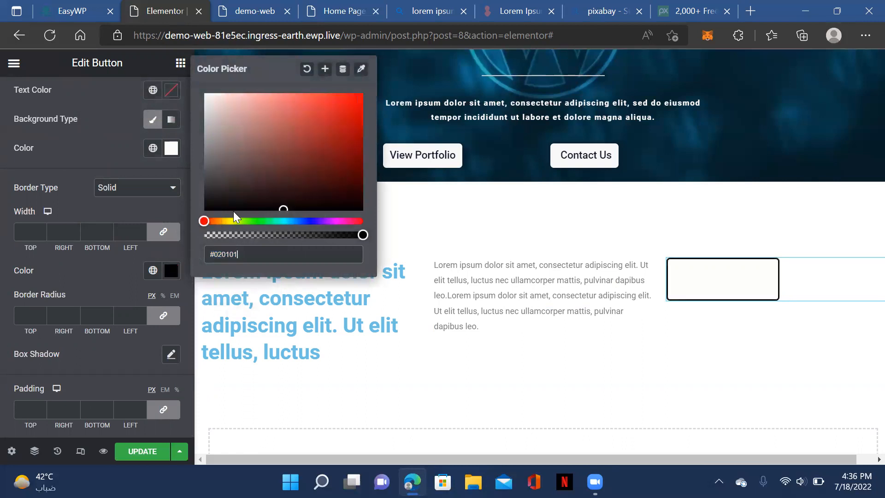
pyautogui.moveTo(282, 207); pyautogui.dragTo(212, 204)
pyautogui.moveTo(212, 208); pyautogui.dragTo(217, 213)
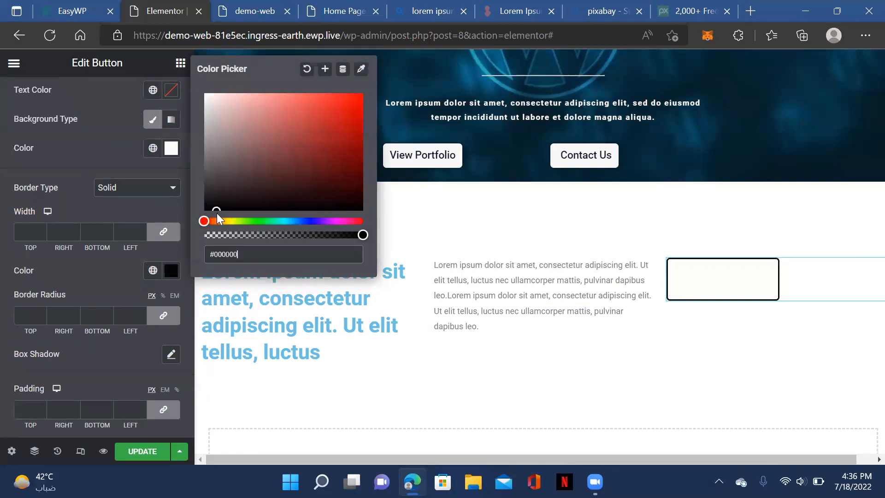
pyautogui.click(95, 273)
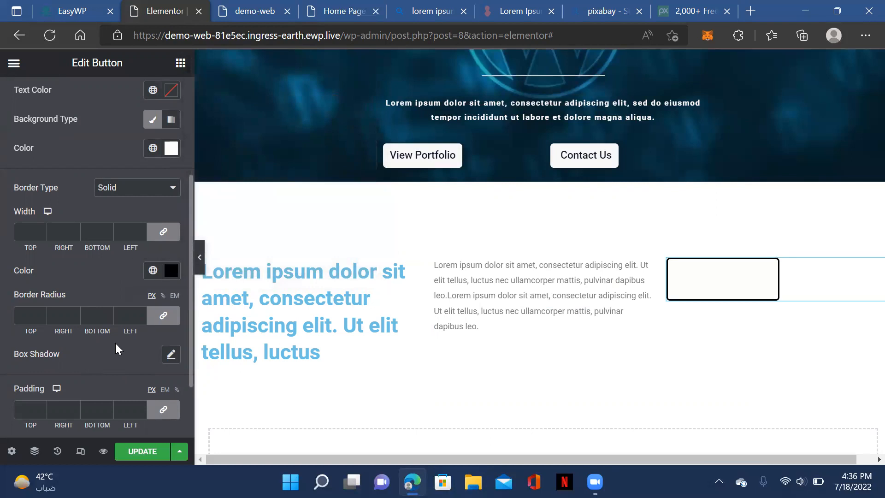
pyautogui.scroll(-2, 96, 339)
pyautogui.scroll(3, 86, 330)
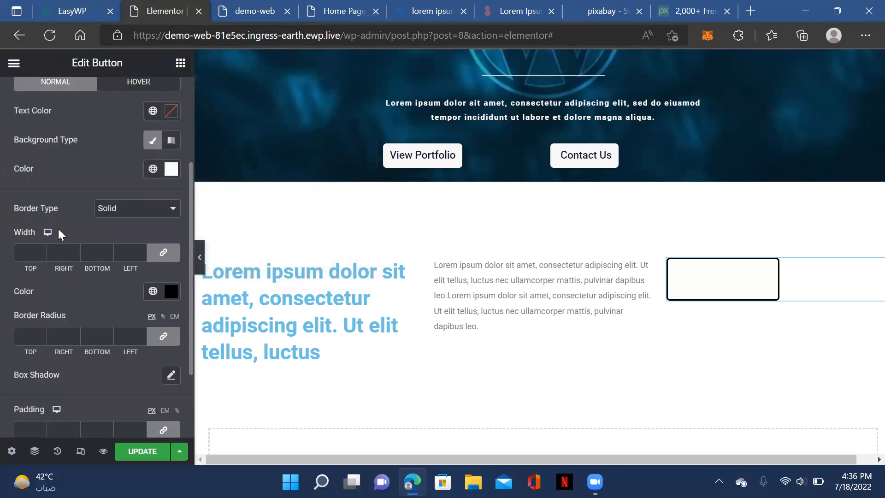
# - Try a padding of 0 px on all sides of the third column's button, toggling the linking of its values
pyautogui.click(134, 210)
pyautogui.click(134, 210)
pyautogui.scroll(-2, 48, 290)
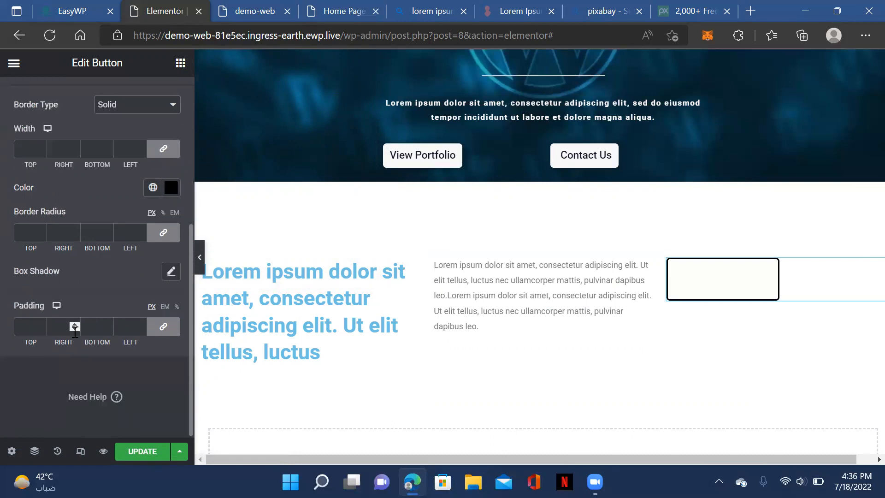
pyautogui.click(162, 330)
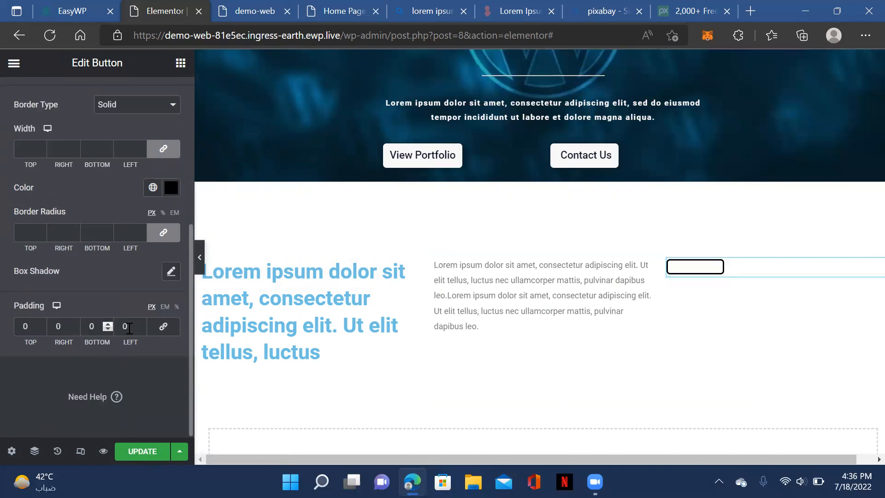
pyautogui.click(164, 328)
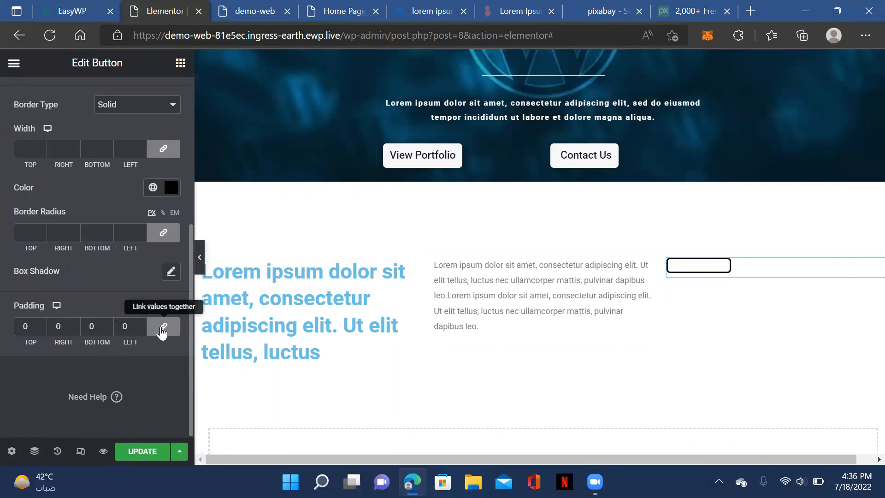
pyautogui.click(162, 329)
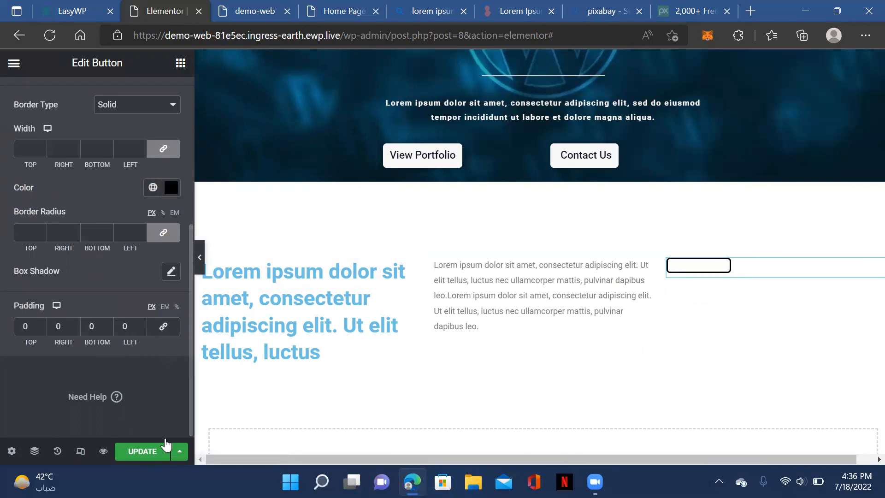
pyautogui.click(178, 448)
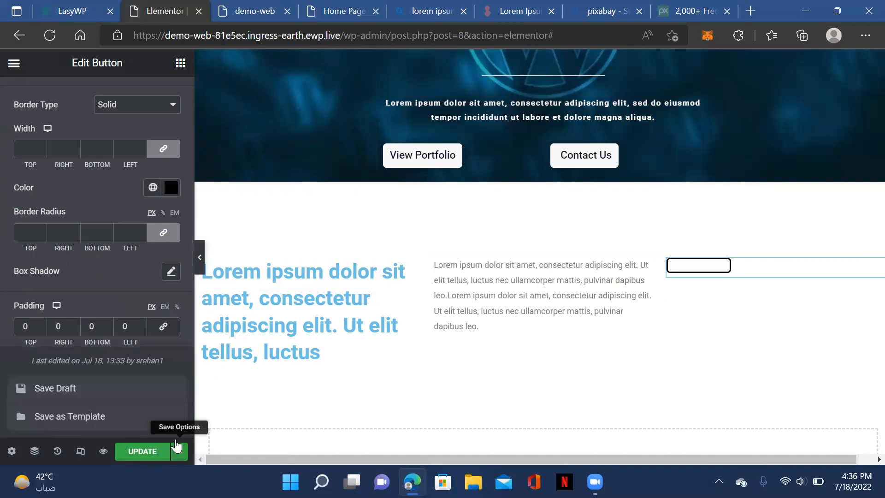
pyautogui.click(178, 448)
pyautogui.scroll(5, 303, 320)
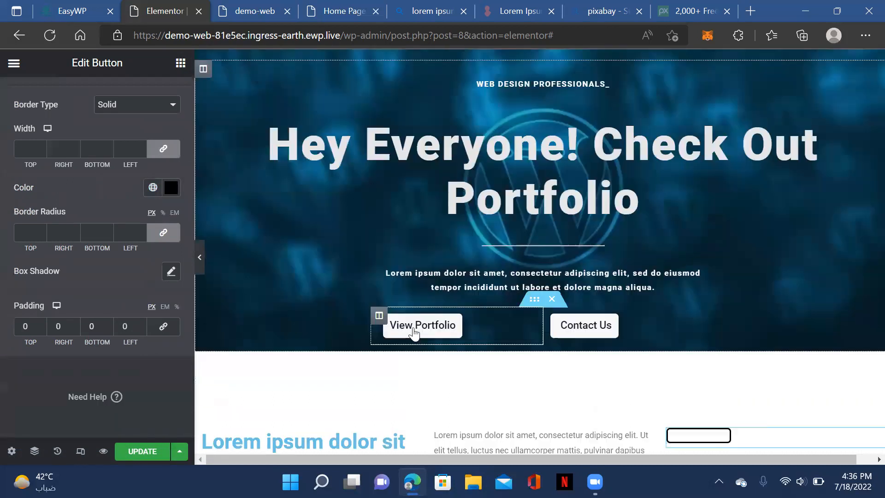
pyautogui.scroll(-4, 385, 333)
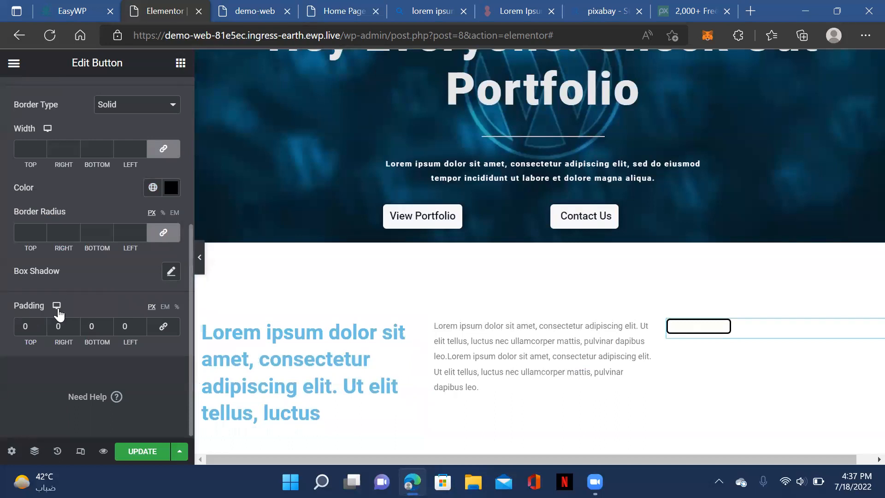
# - Try paddings of 1 em and 0 em on all sides of the third column's button, ending with the unit on percent
pyautogui.click(165, 306)
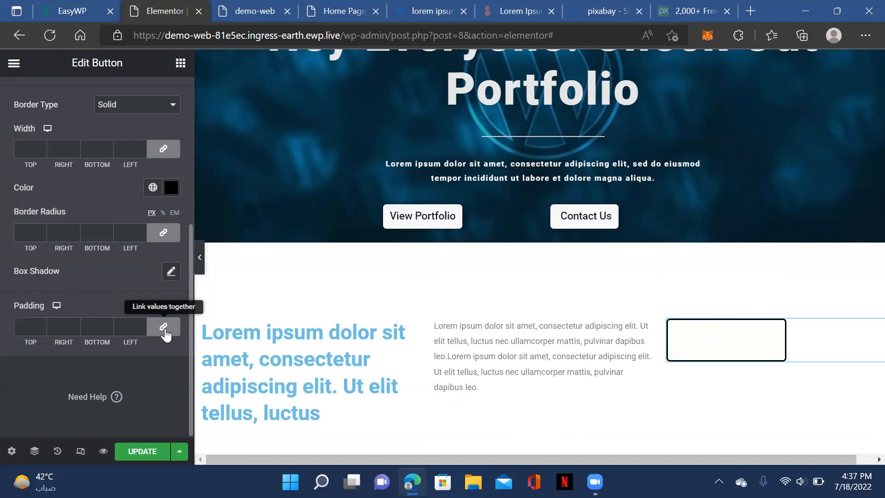
pyautogui.click(137, 328)
pyautogui.write('1')
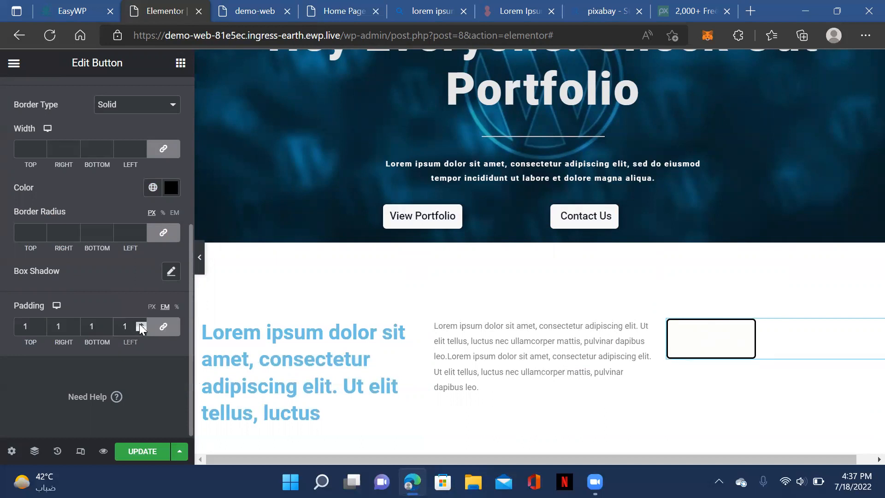
pyautogui.click(164, 327)
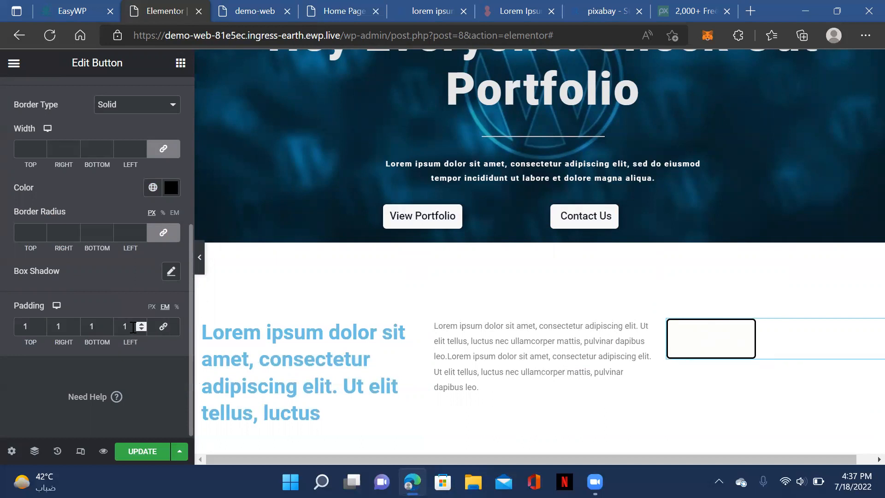
pyautogui.click(162, 327)
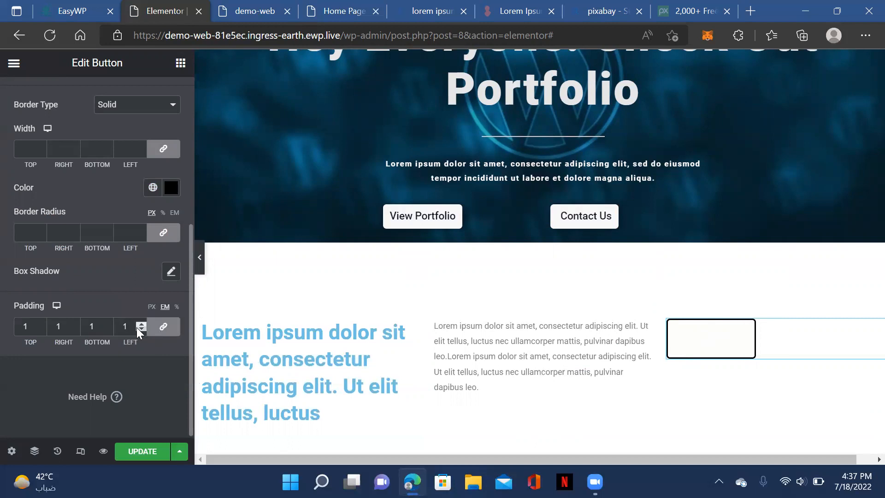
pyautogui.click(140, 329)
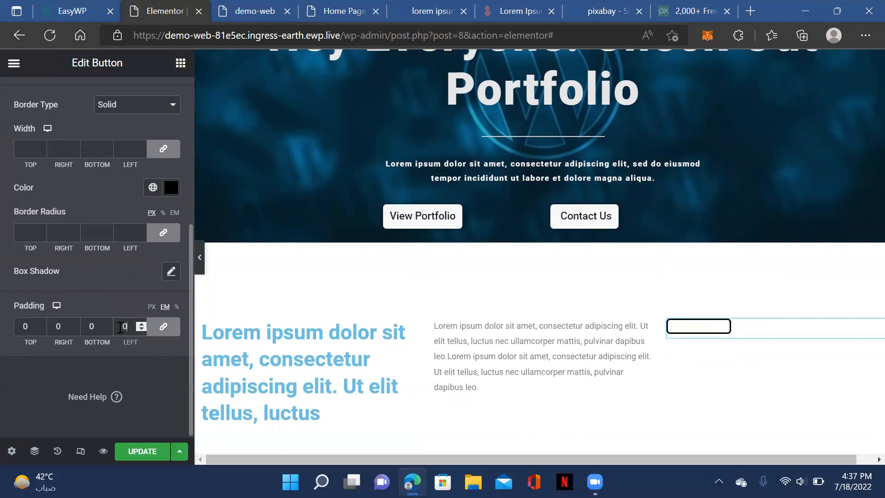
pyautogui.click(176, 307)
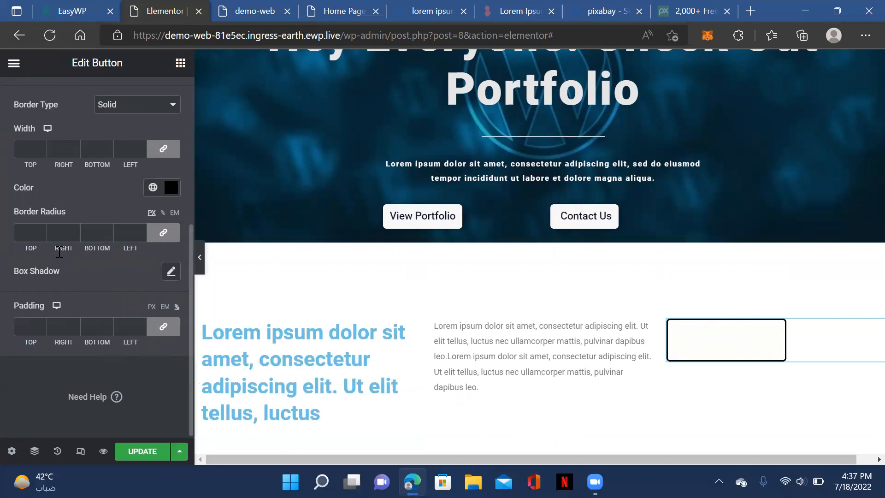
# - Set the third column button's normal text colour to near-black #0A0606
pyautogui.scroll(5, 5, 86)
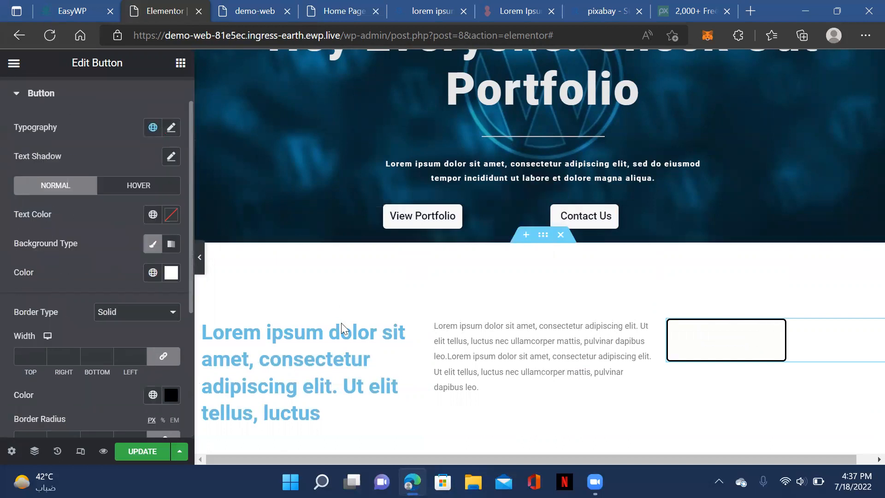
pyautogui.click(174, 218)
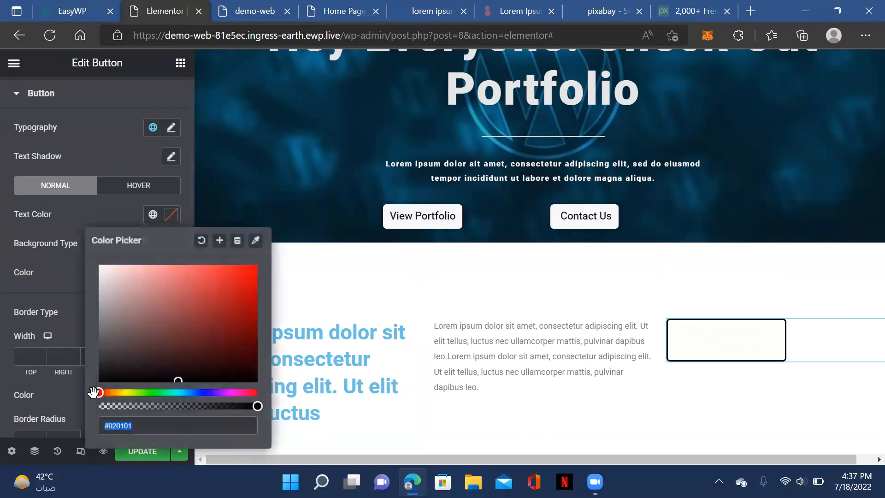
pyautogui.moveTo(175, 376)
pyautogui.mouseDown()
pyautogui.moveTo(171, 368)
pyautogui.moveTo(170, 377)
pyautogui.moveTo(160, 377)
pyautogui.mouseUp()
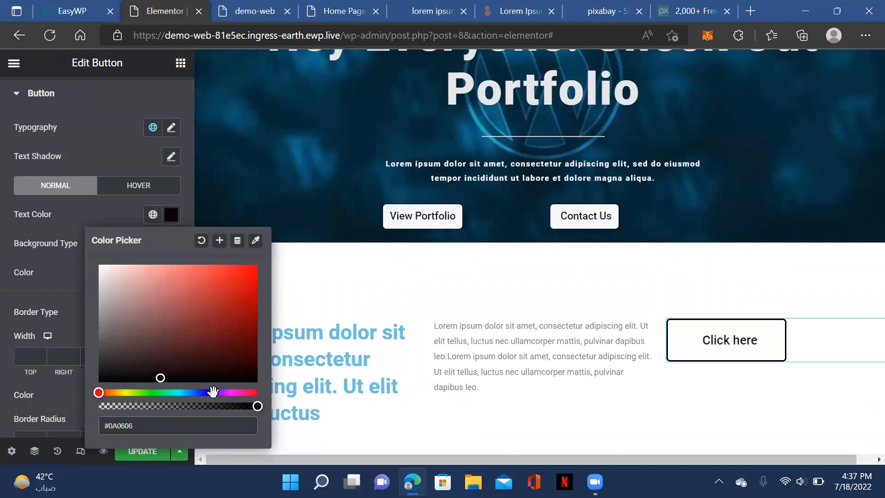